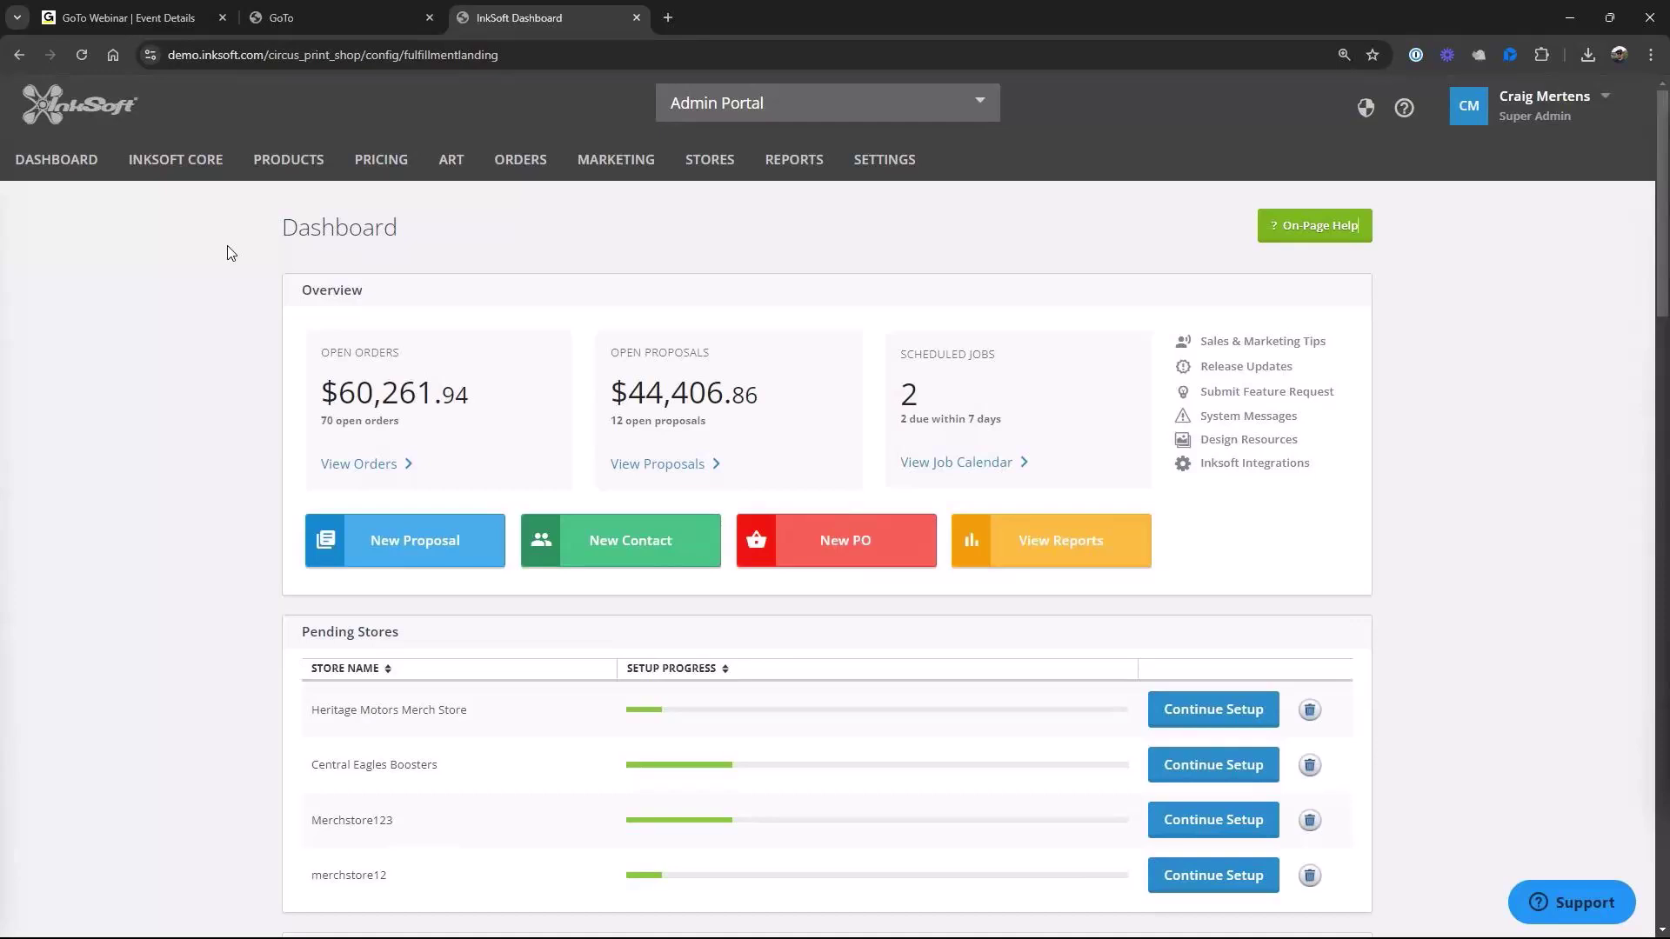
Read through the InkSoft Account Management Guide, covering admin permission levels, user accounts and value propositions
key(F11)
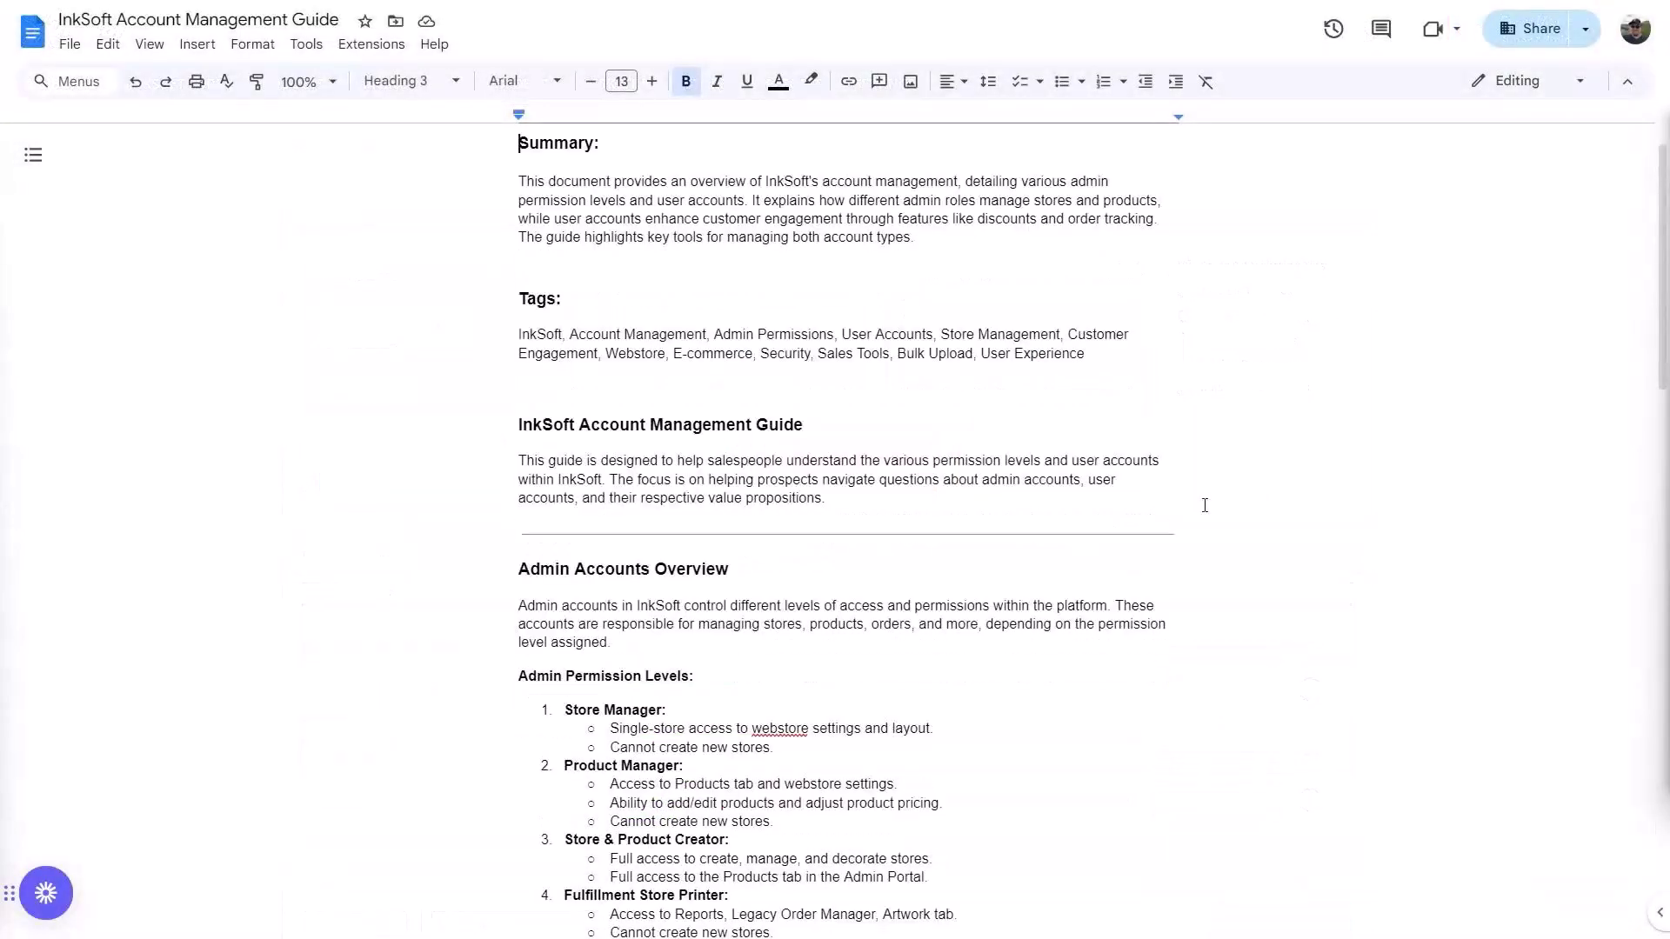
scroll(1204, 505, down, 1)
scroll(1204, 505, down, 2)
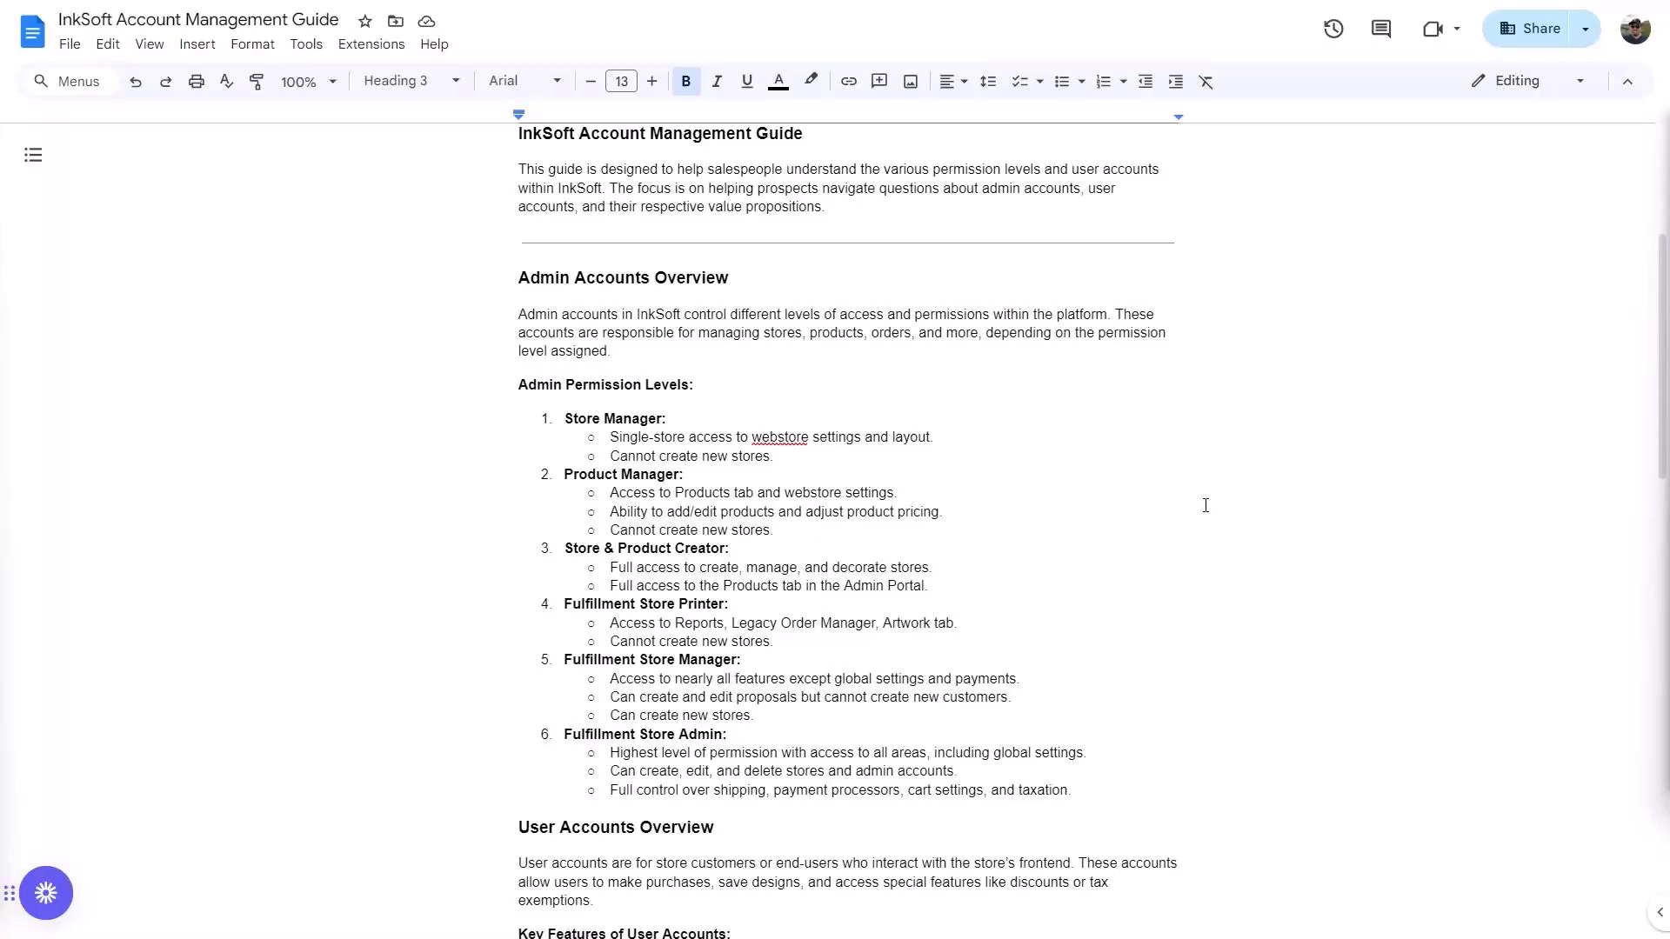
scroll(1208, 504, down, 8)
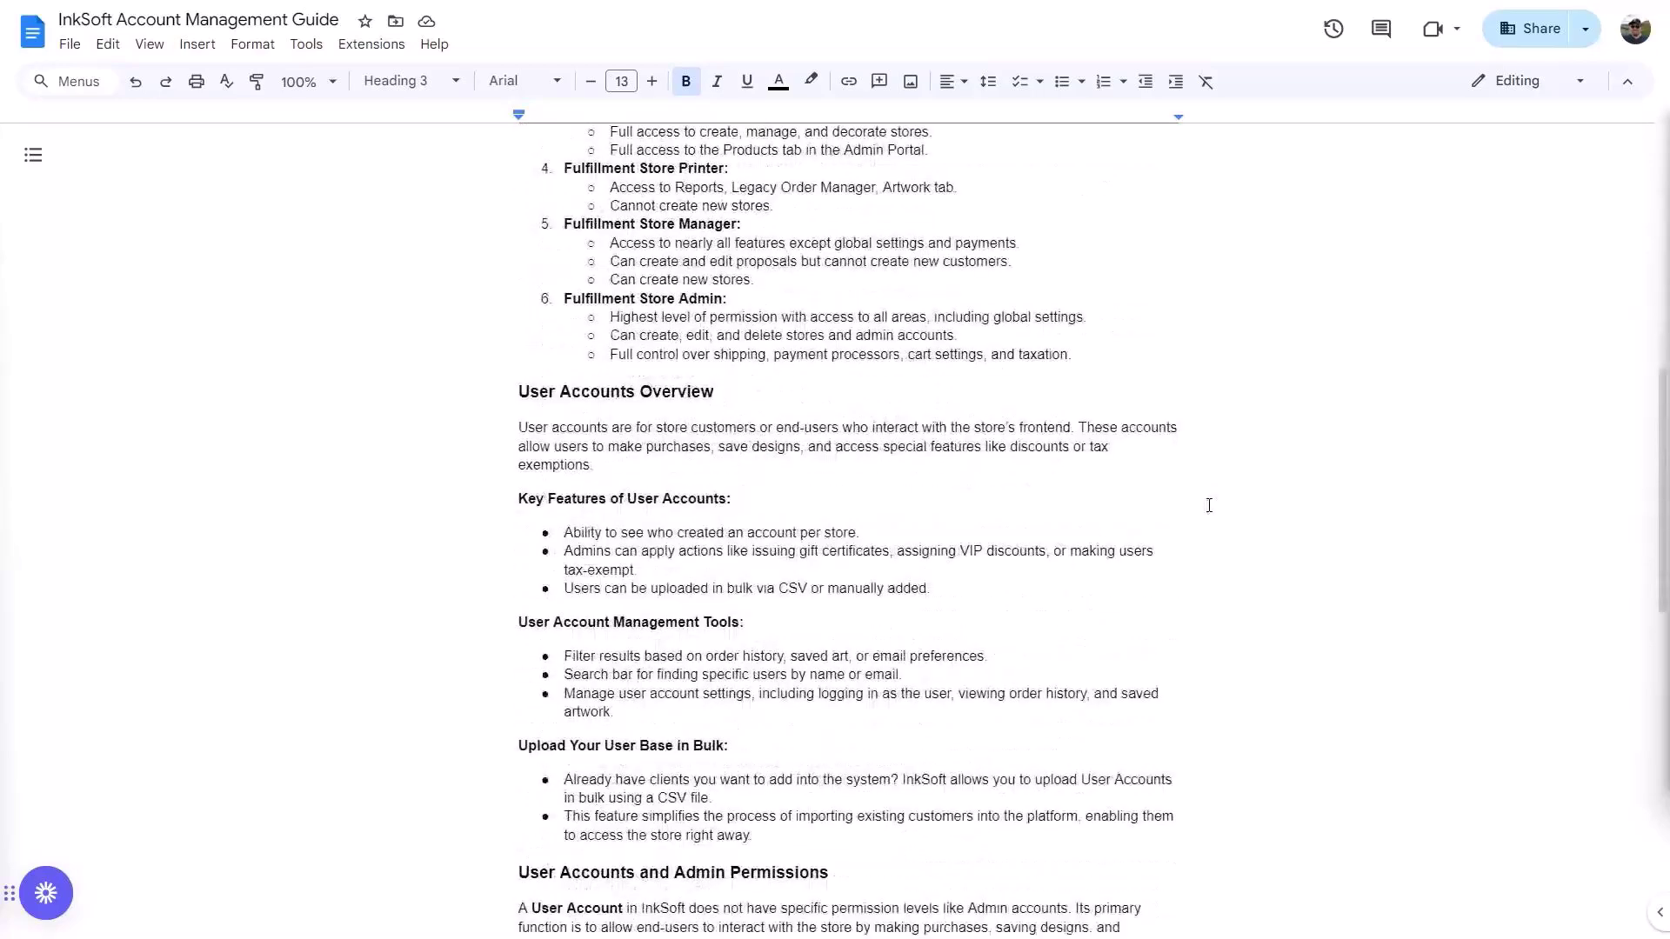
scroll(1209, 505, up, 1)
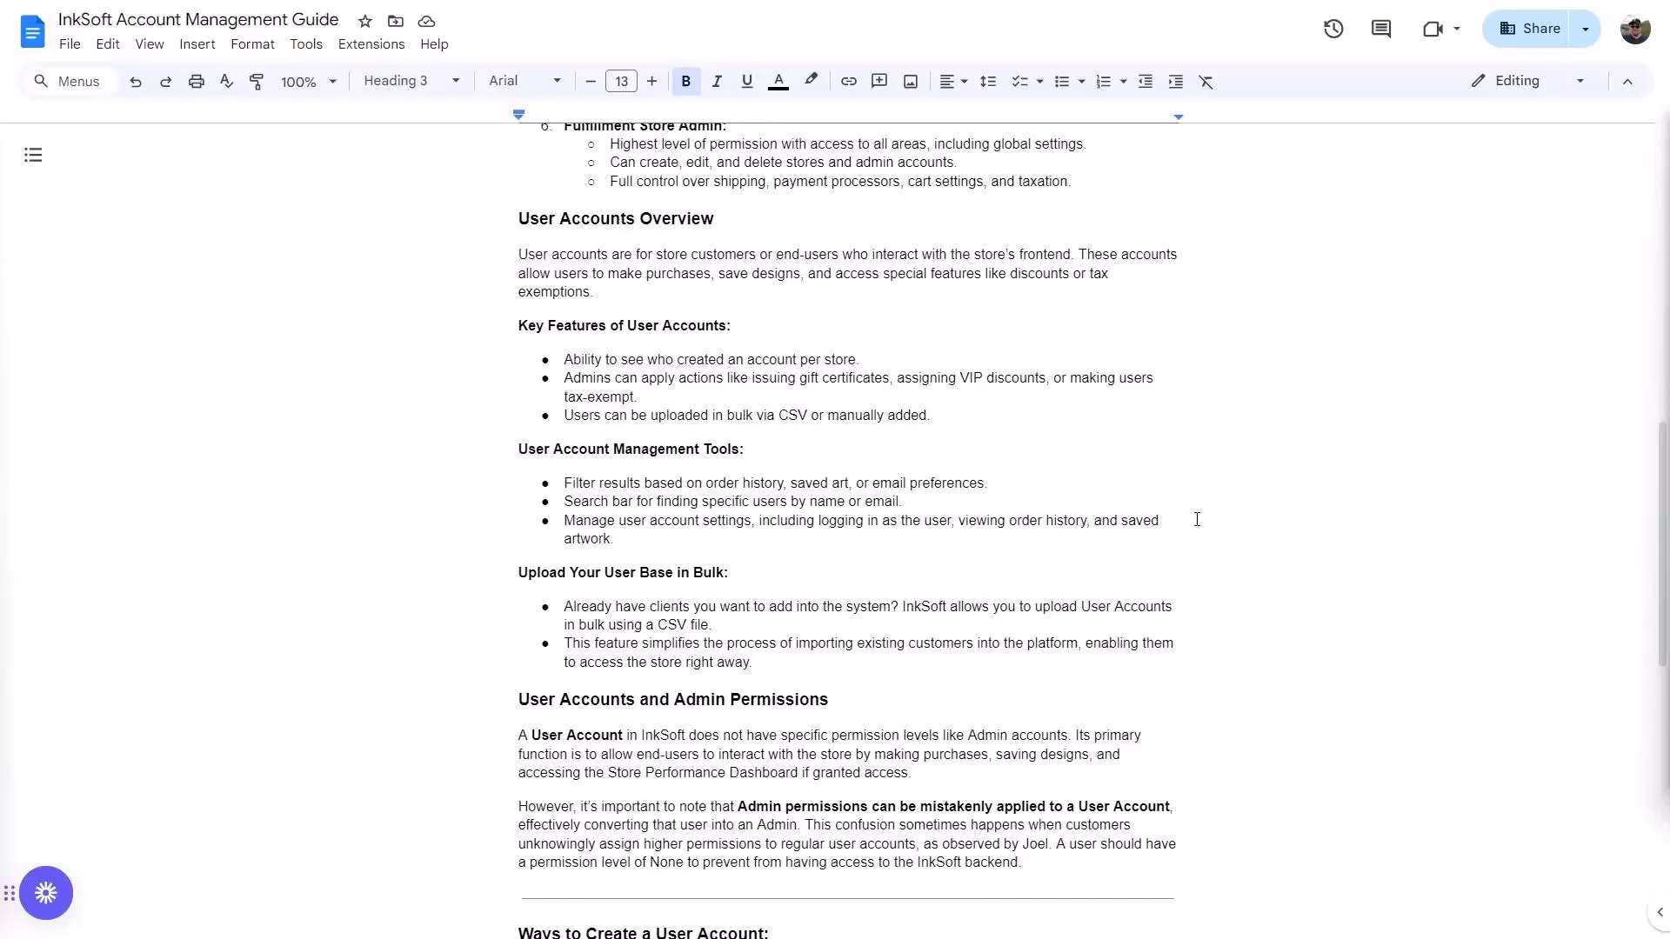
scroll(1197, 519, down, 2)
scroll(1200, 519, down, 5)
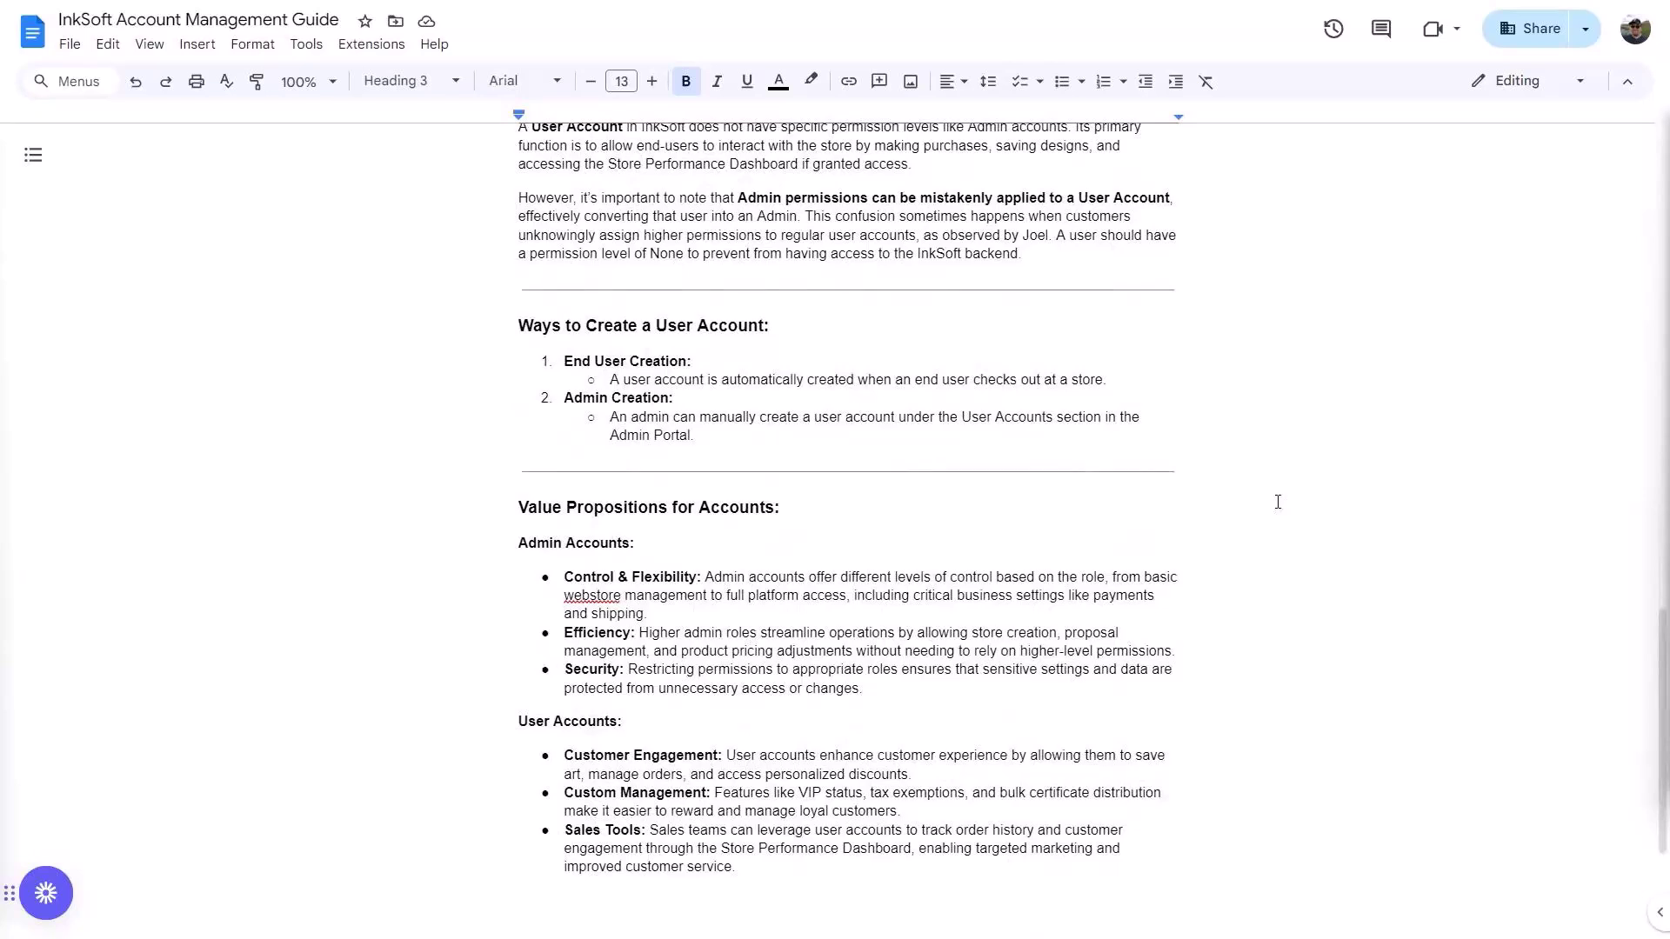
Switch back to the InkSoft dashboard, review the InkSoft Core sections, and open the Orders page
mouse_move(837, 61)
click(836, 60)
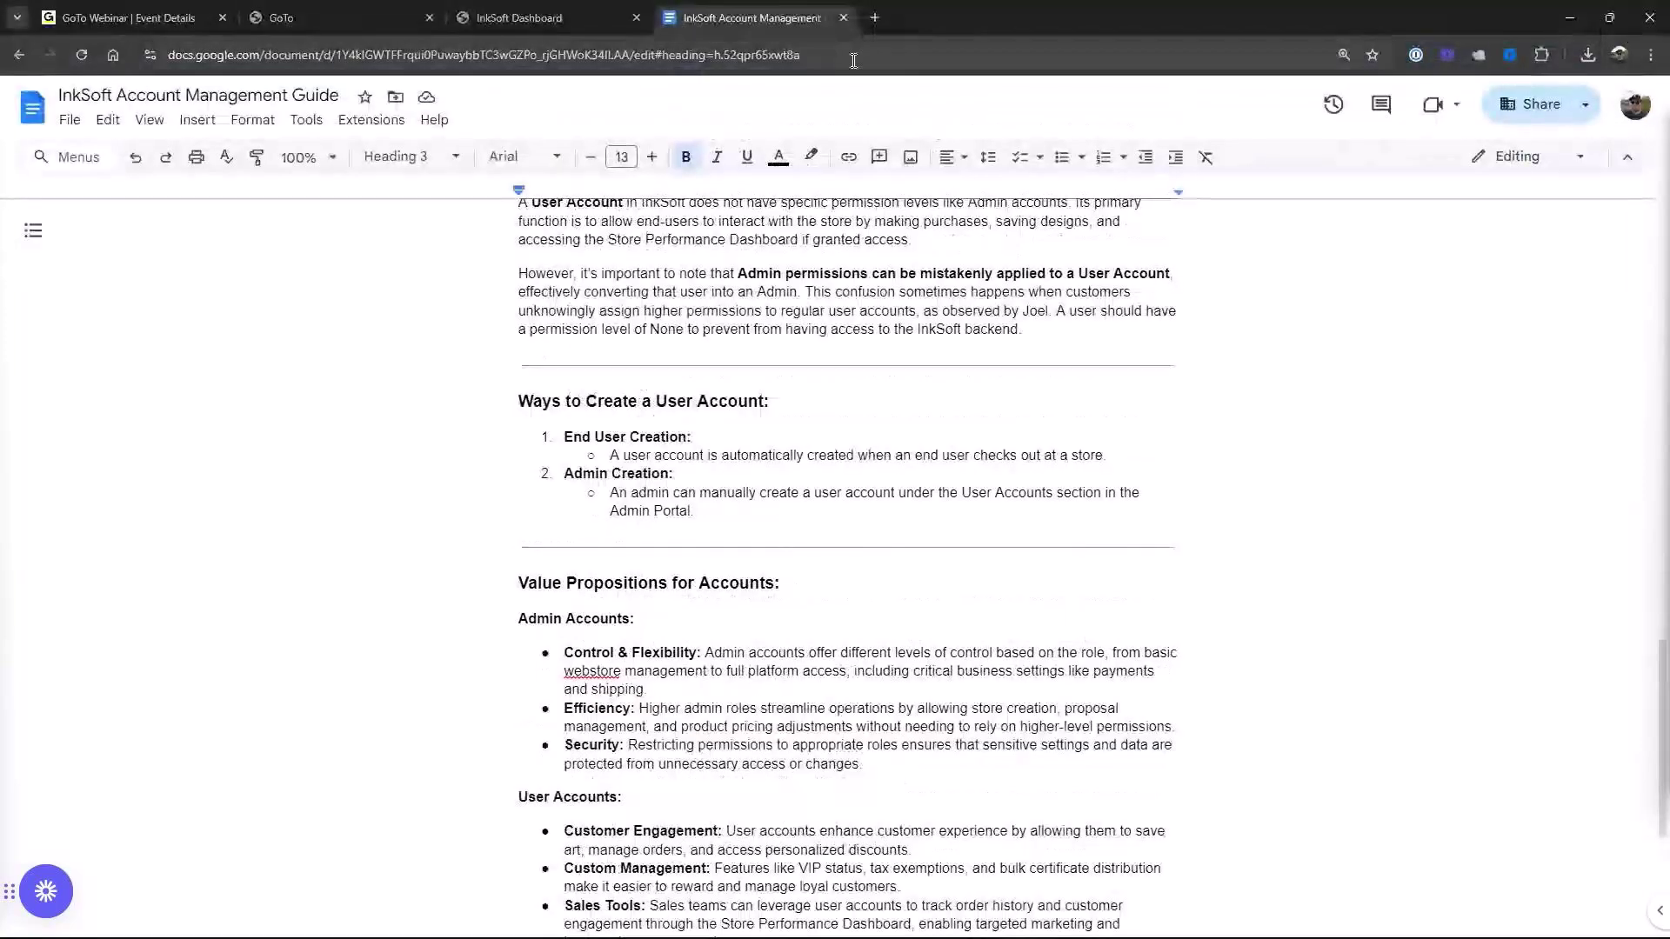
click(549, 19)
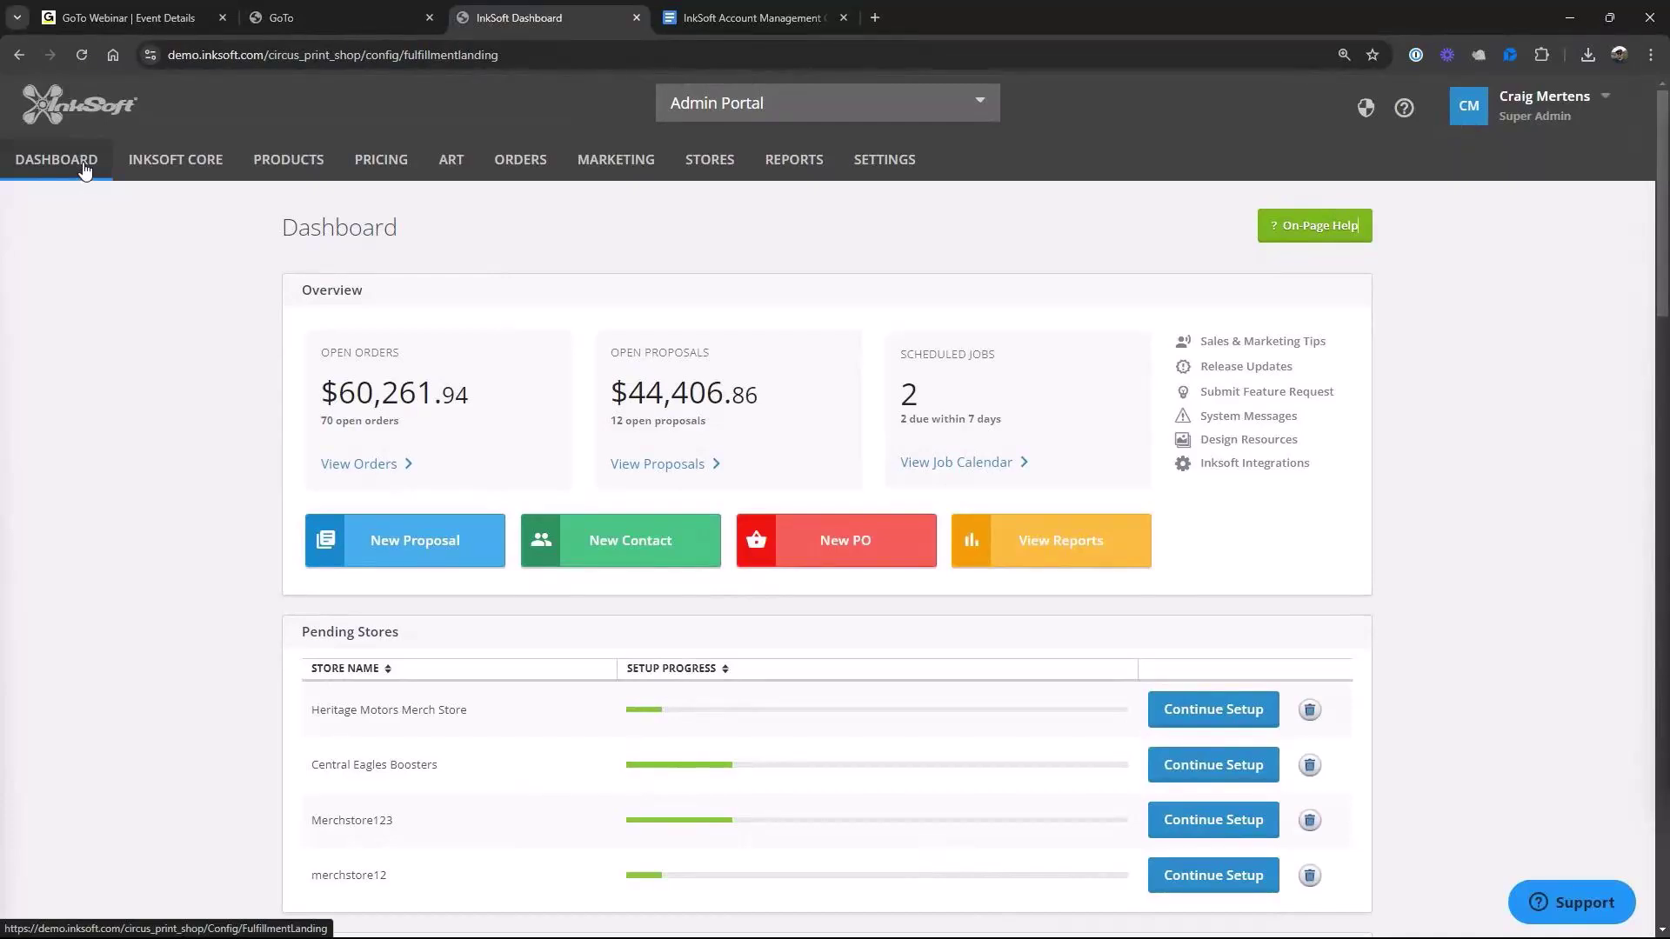
mouse_move(210, 167)
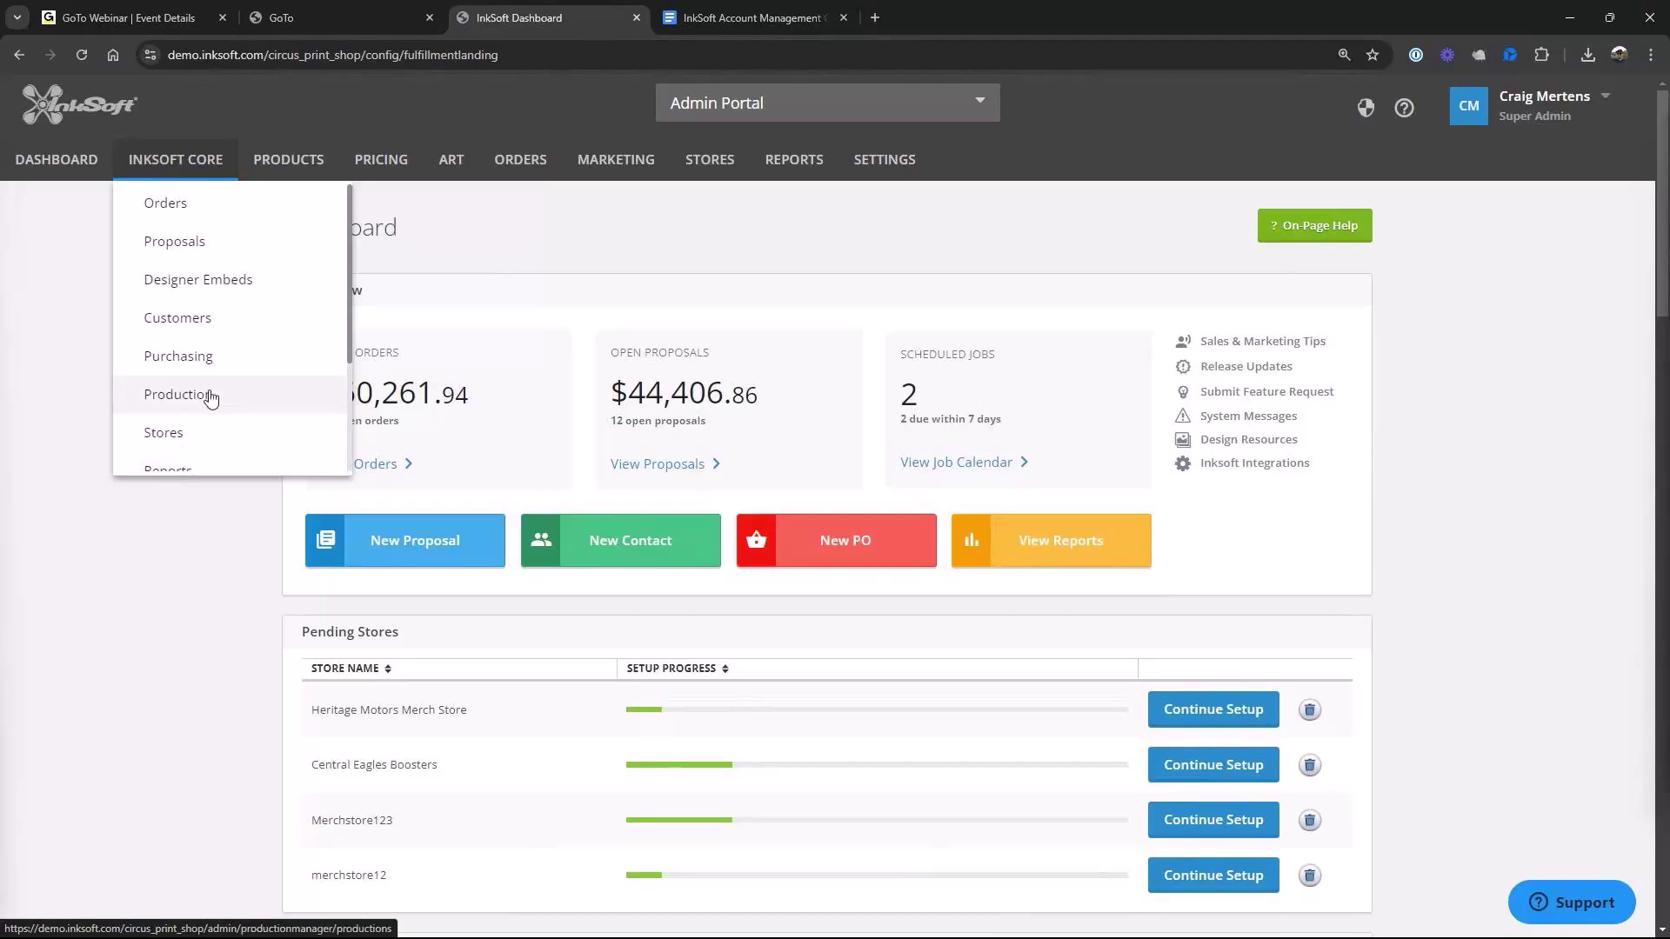
scroll(209, 397, down, 2)
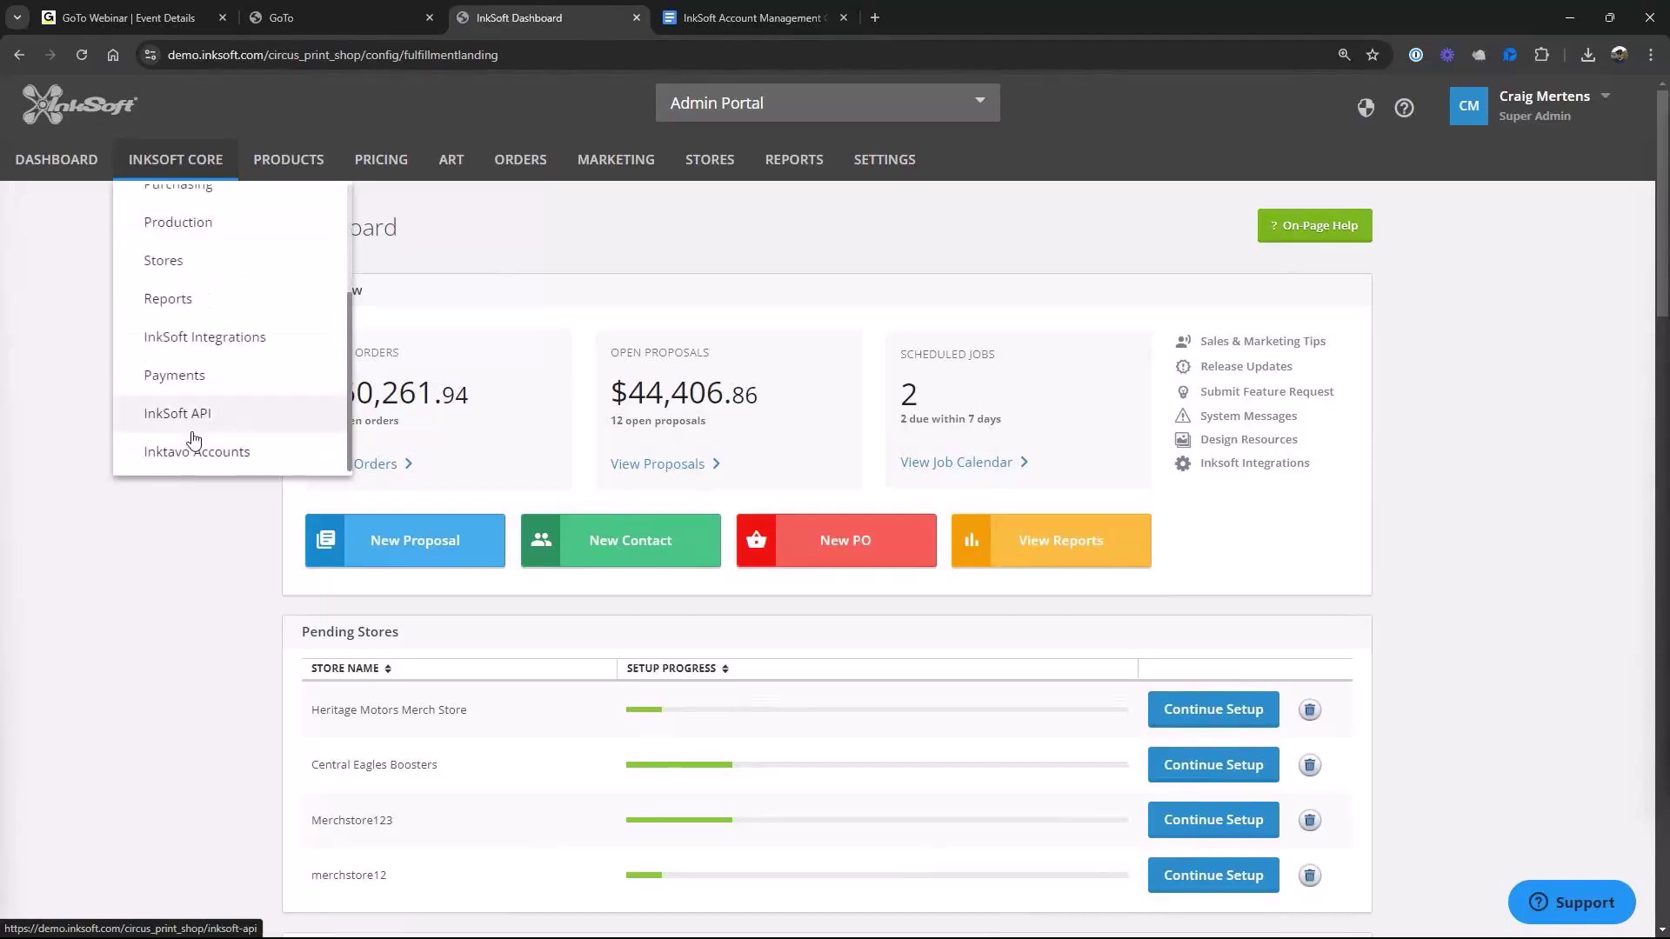
scroll(195, 434, up, 2)
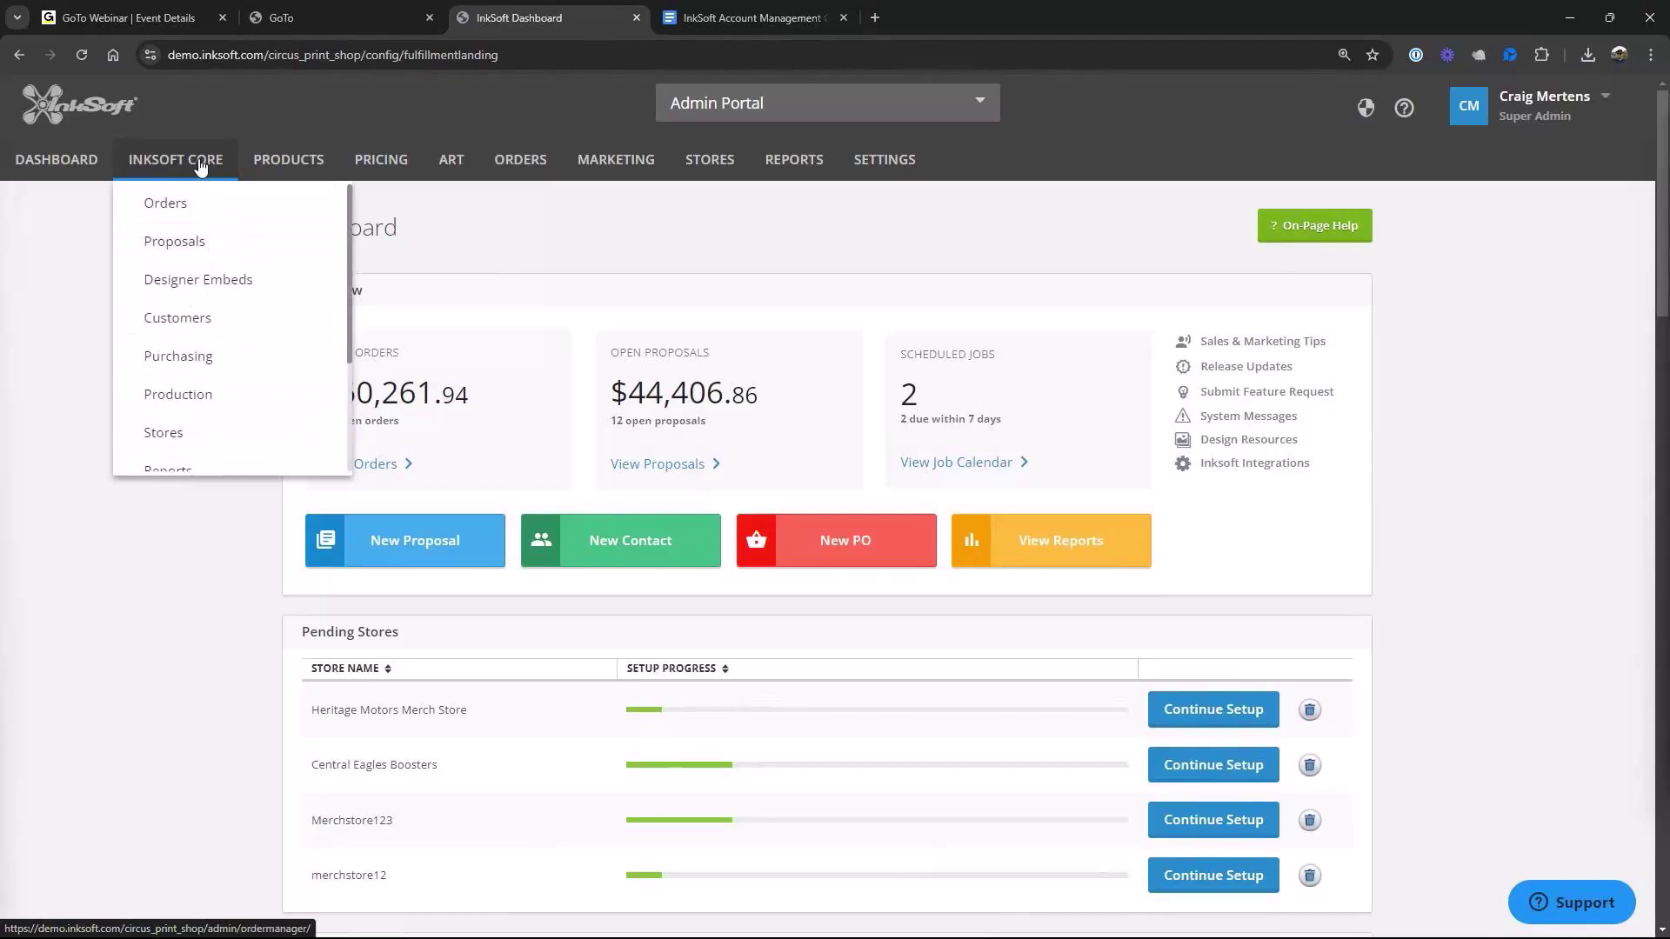
click(201, 166)
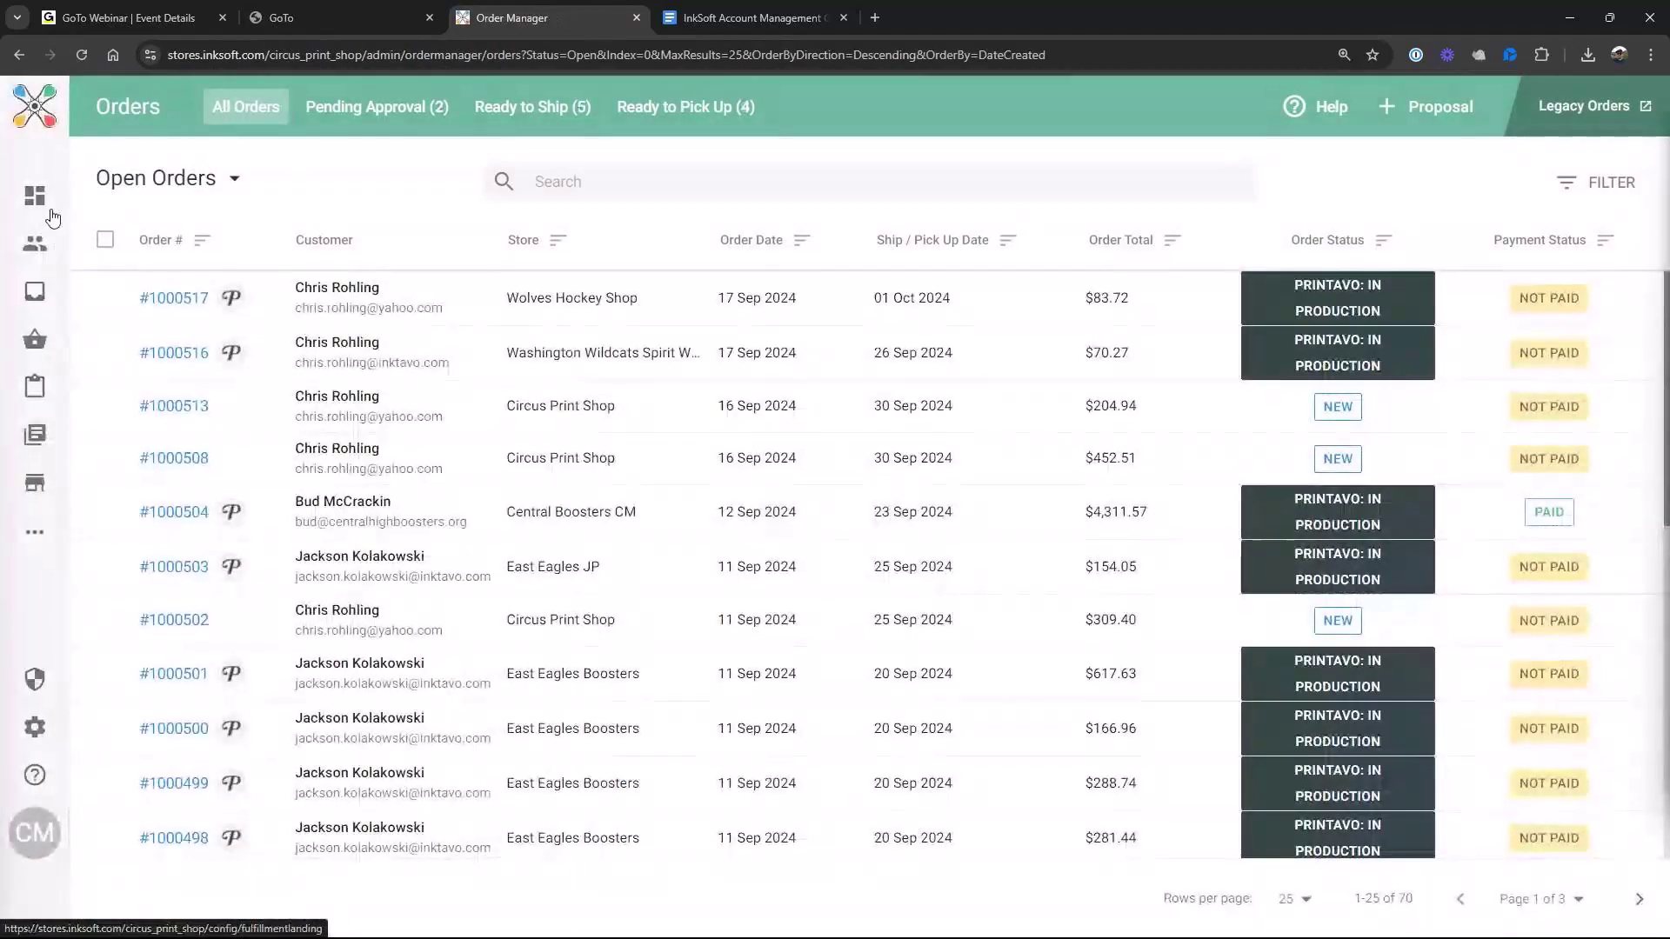
Go to the Marketing area and open its User Accounts page
mouse_move(52, 217)
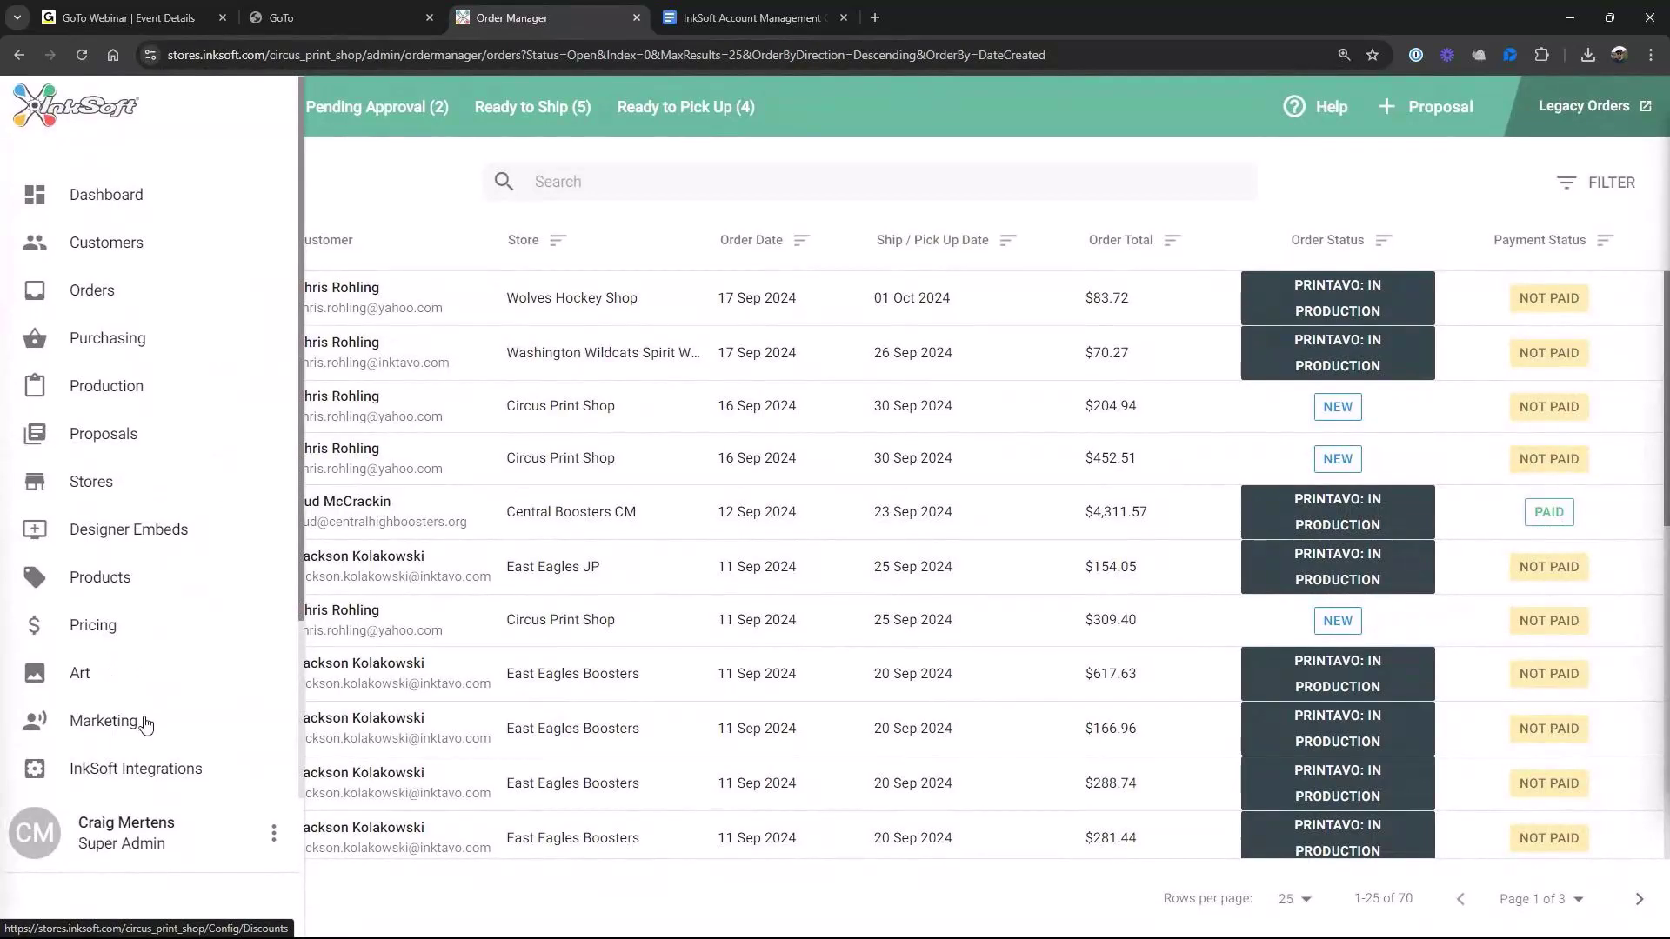
scroll(122, 705, down, 3)
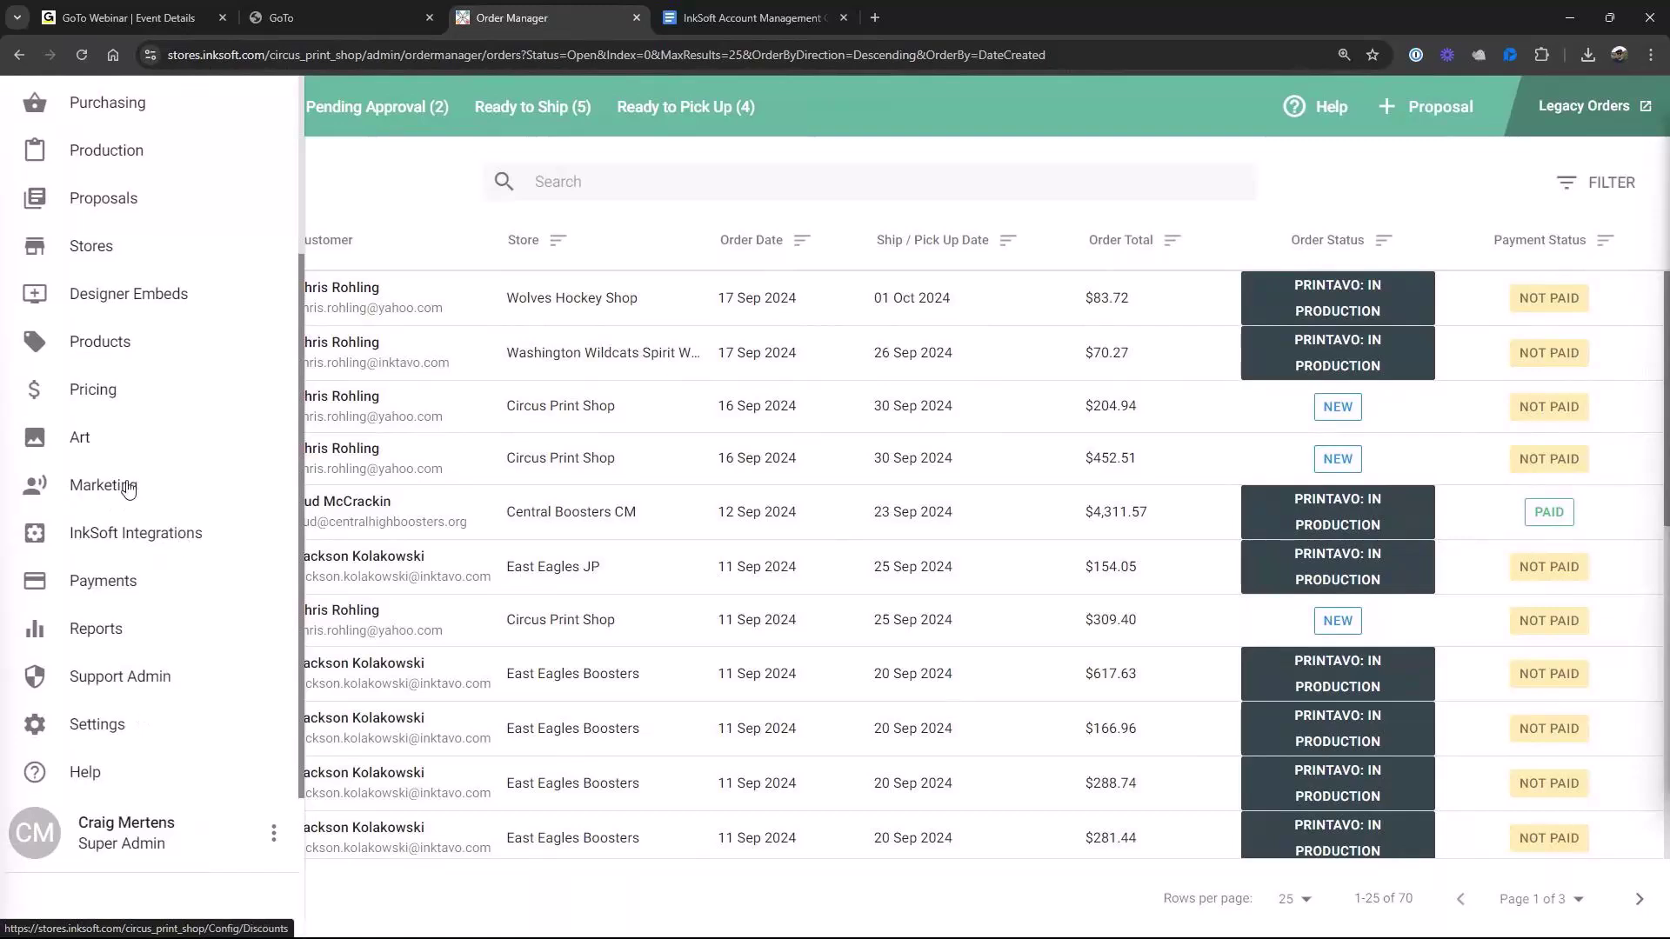
click(91, 492)
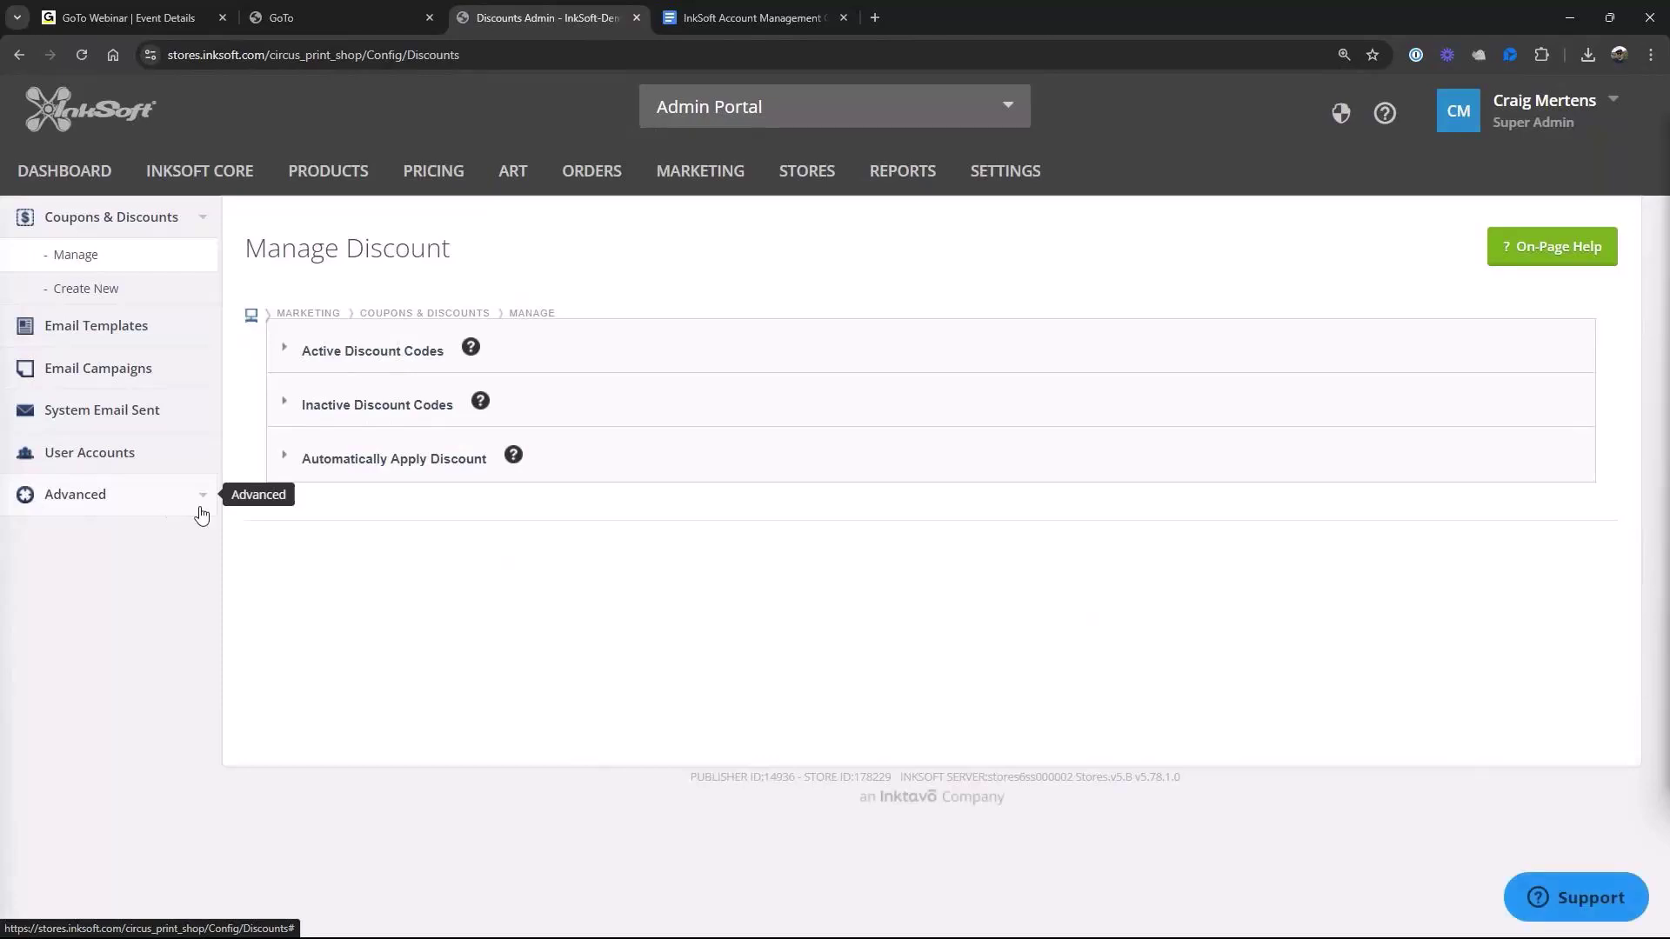
click(125, 456)
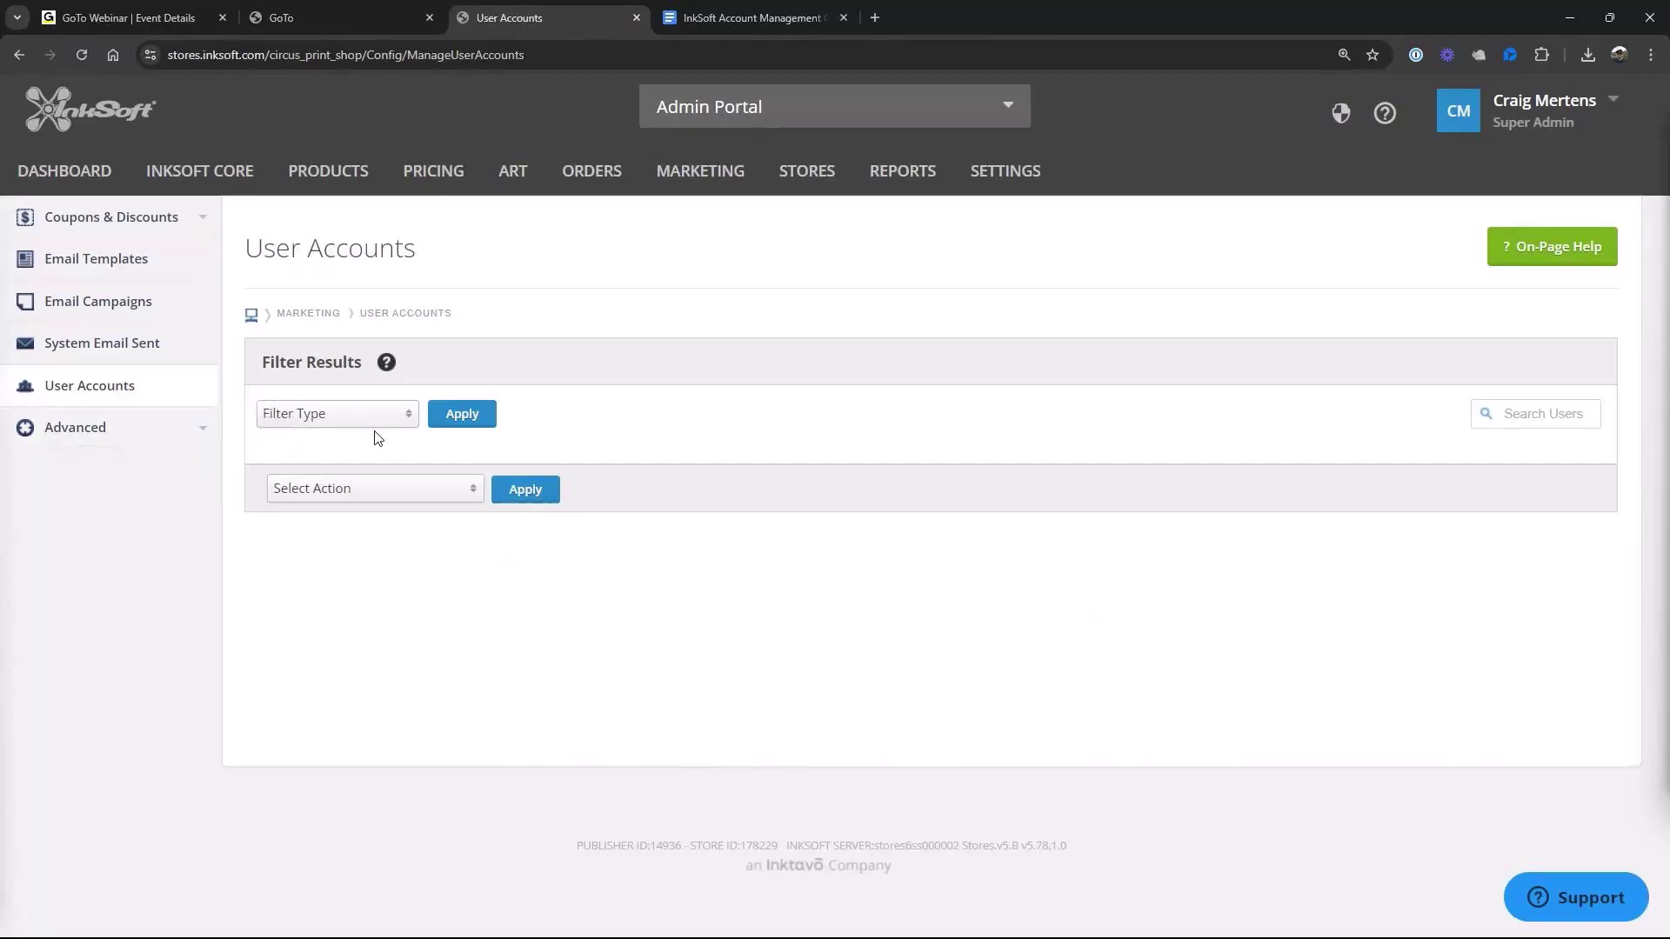
Apply the View All filter to list every user account
click(408, 418)
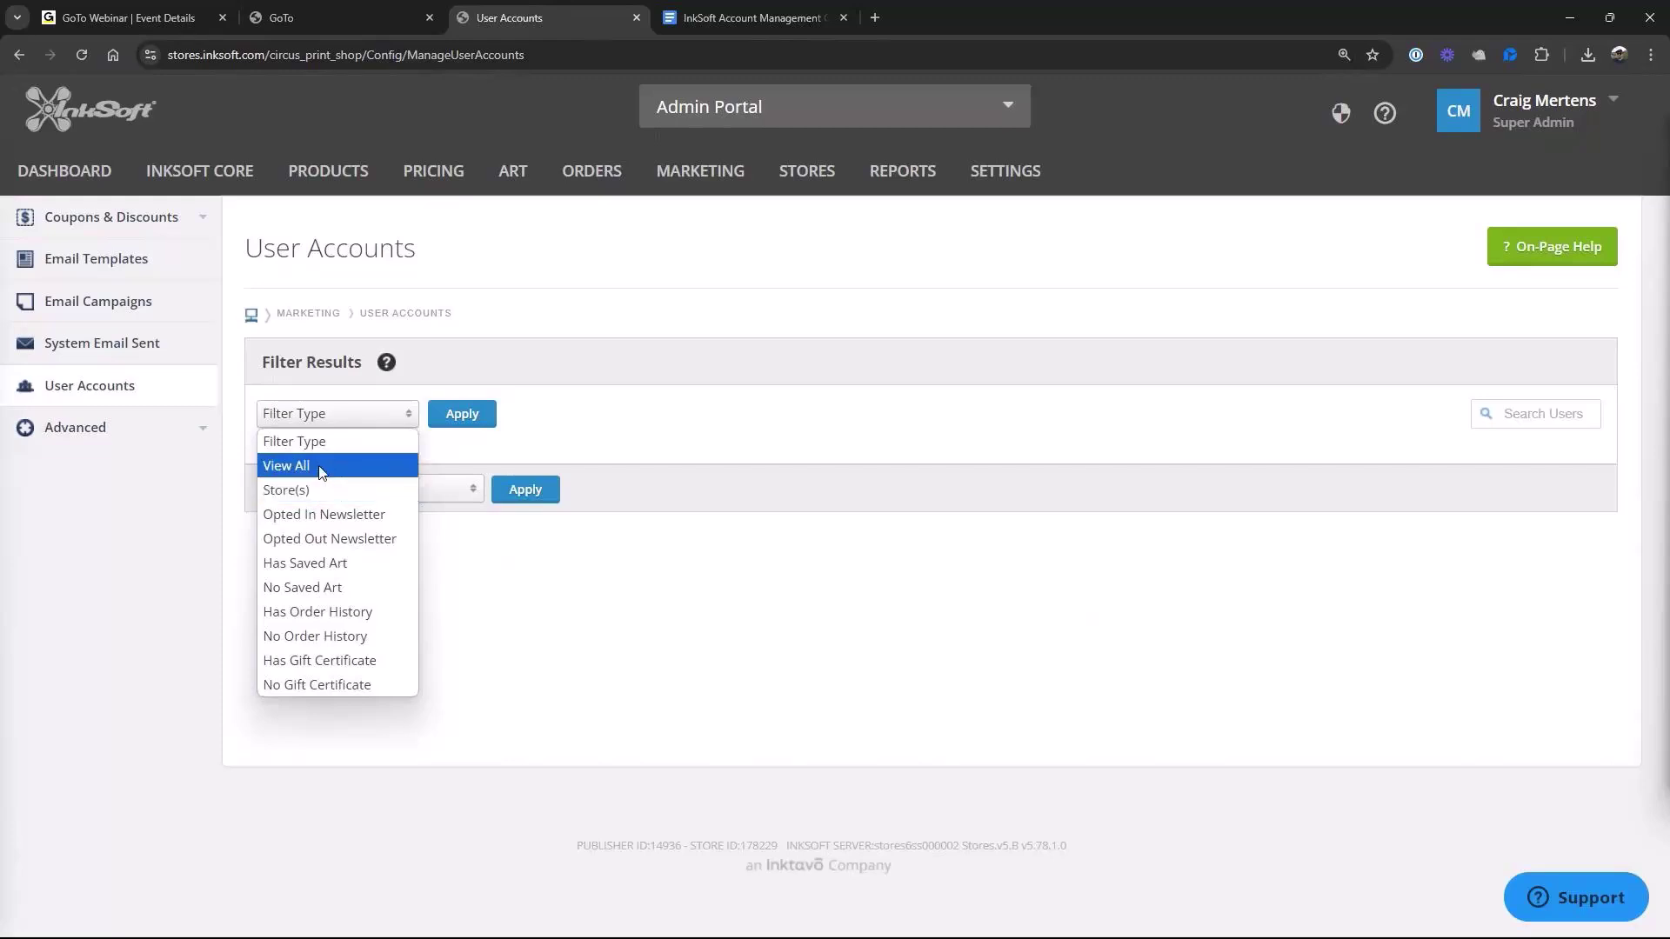
click(321, 467)
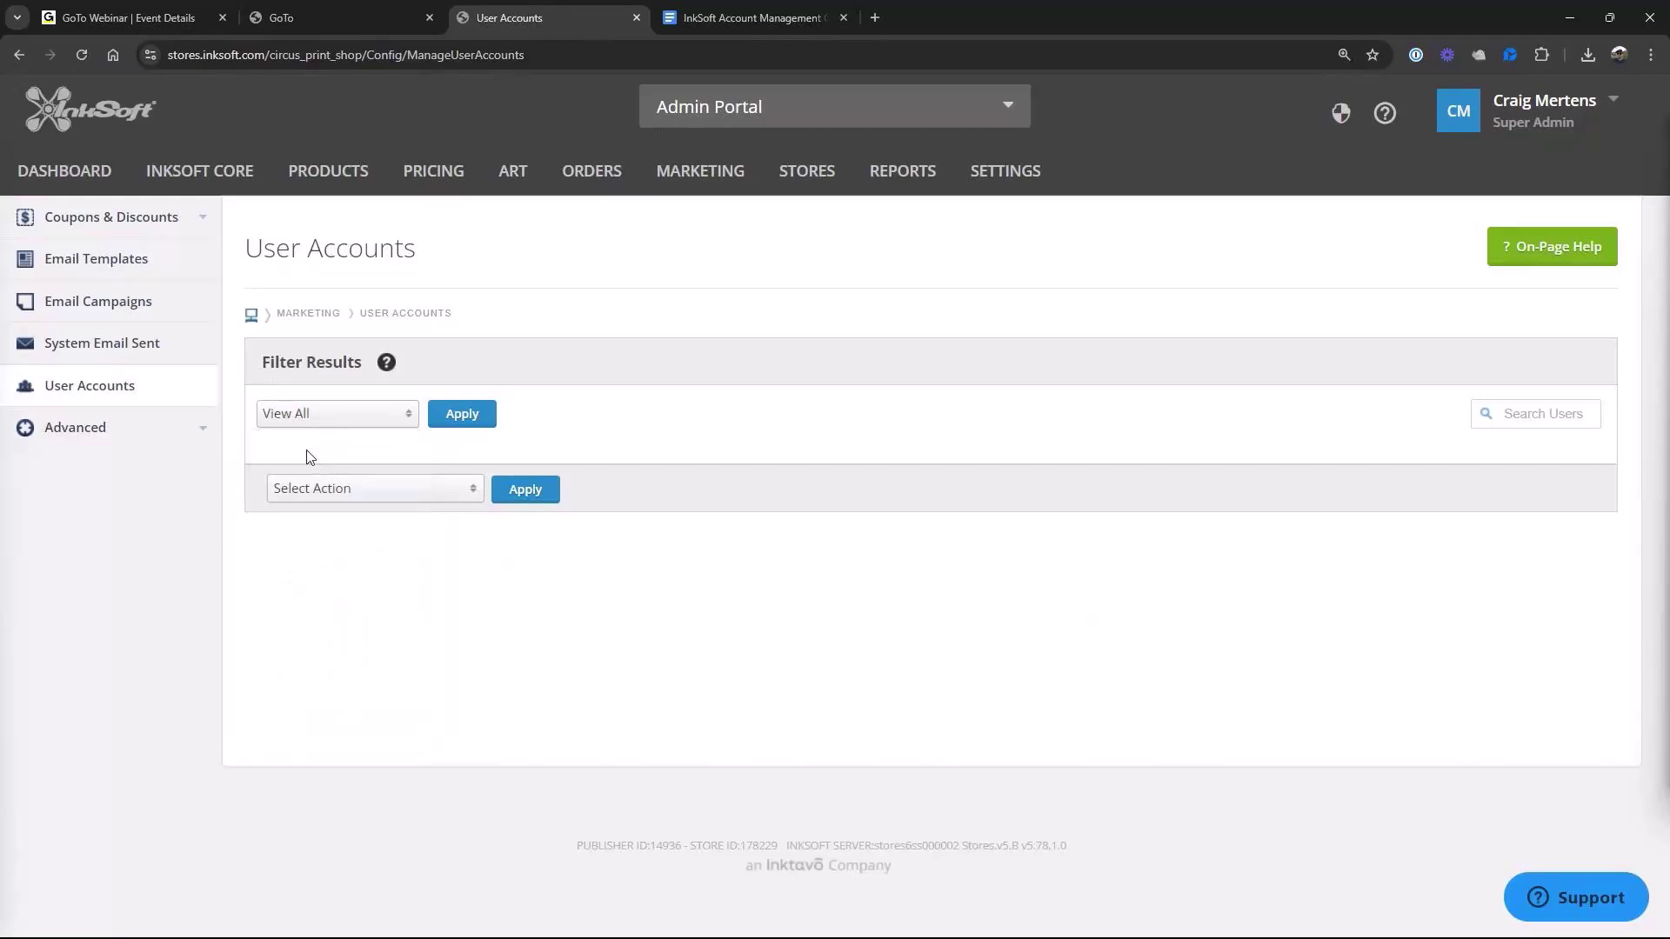
click(462, 414)
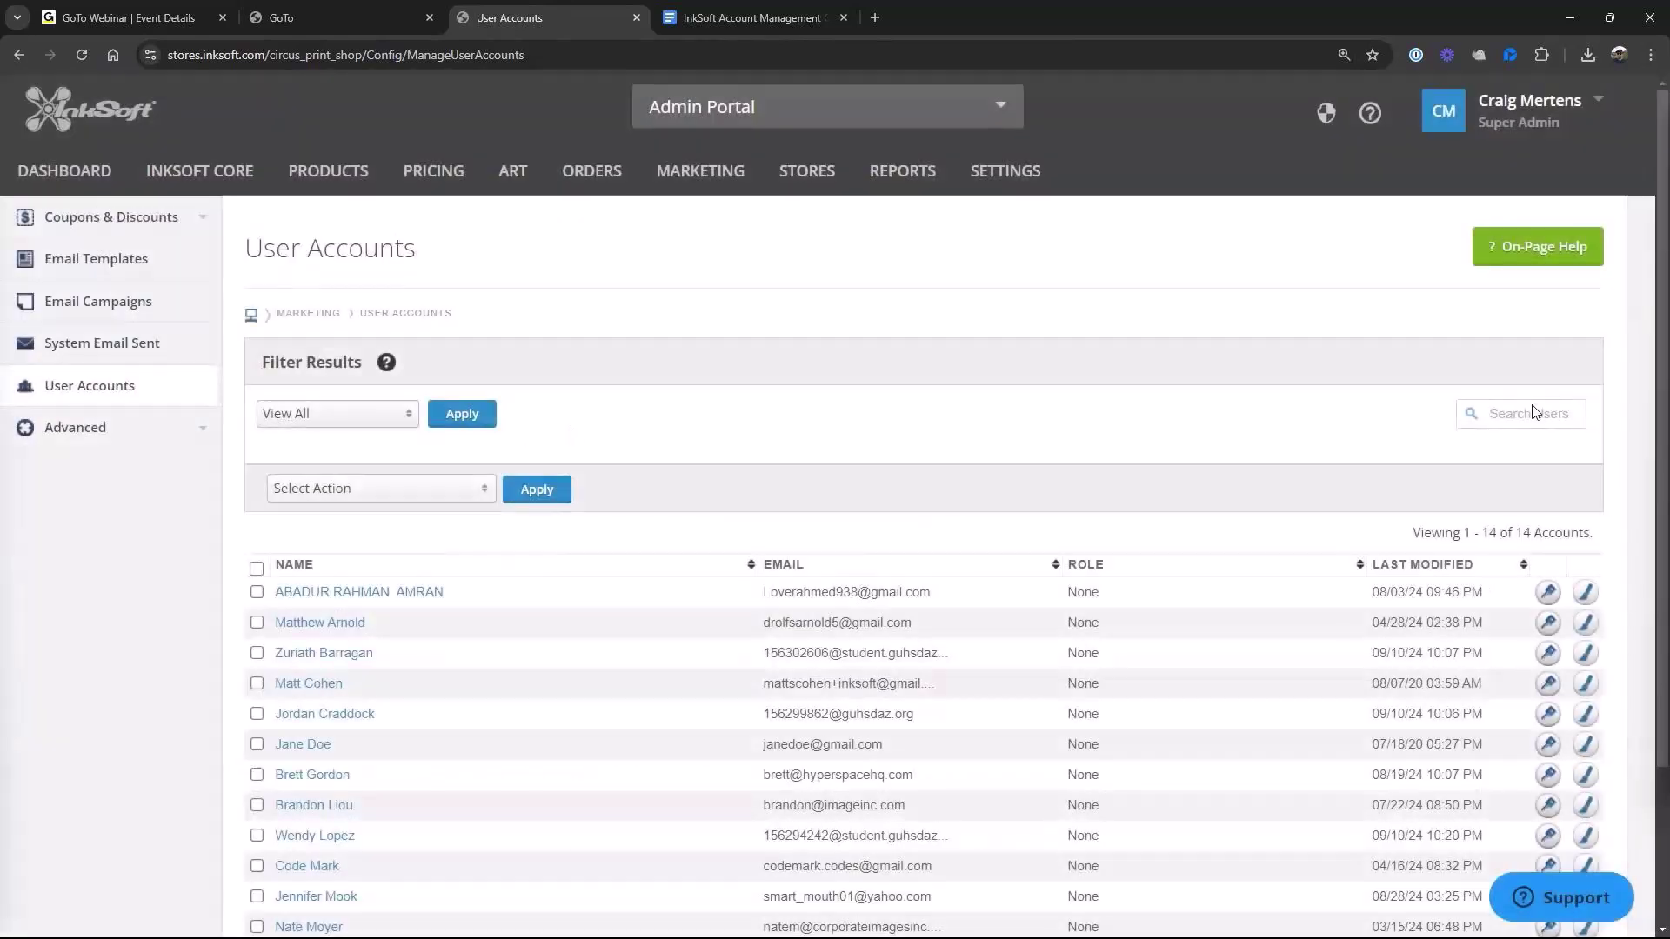
scroll(1174, 559, down, 3)
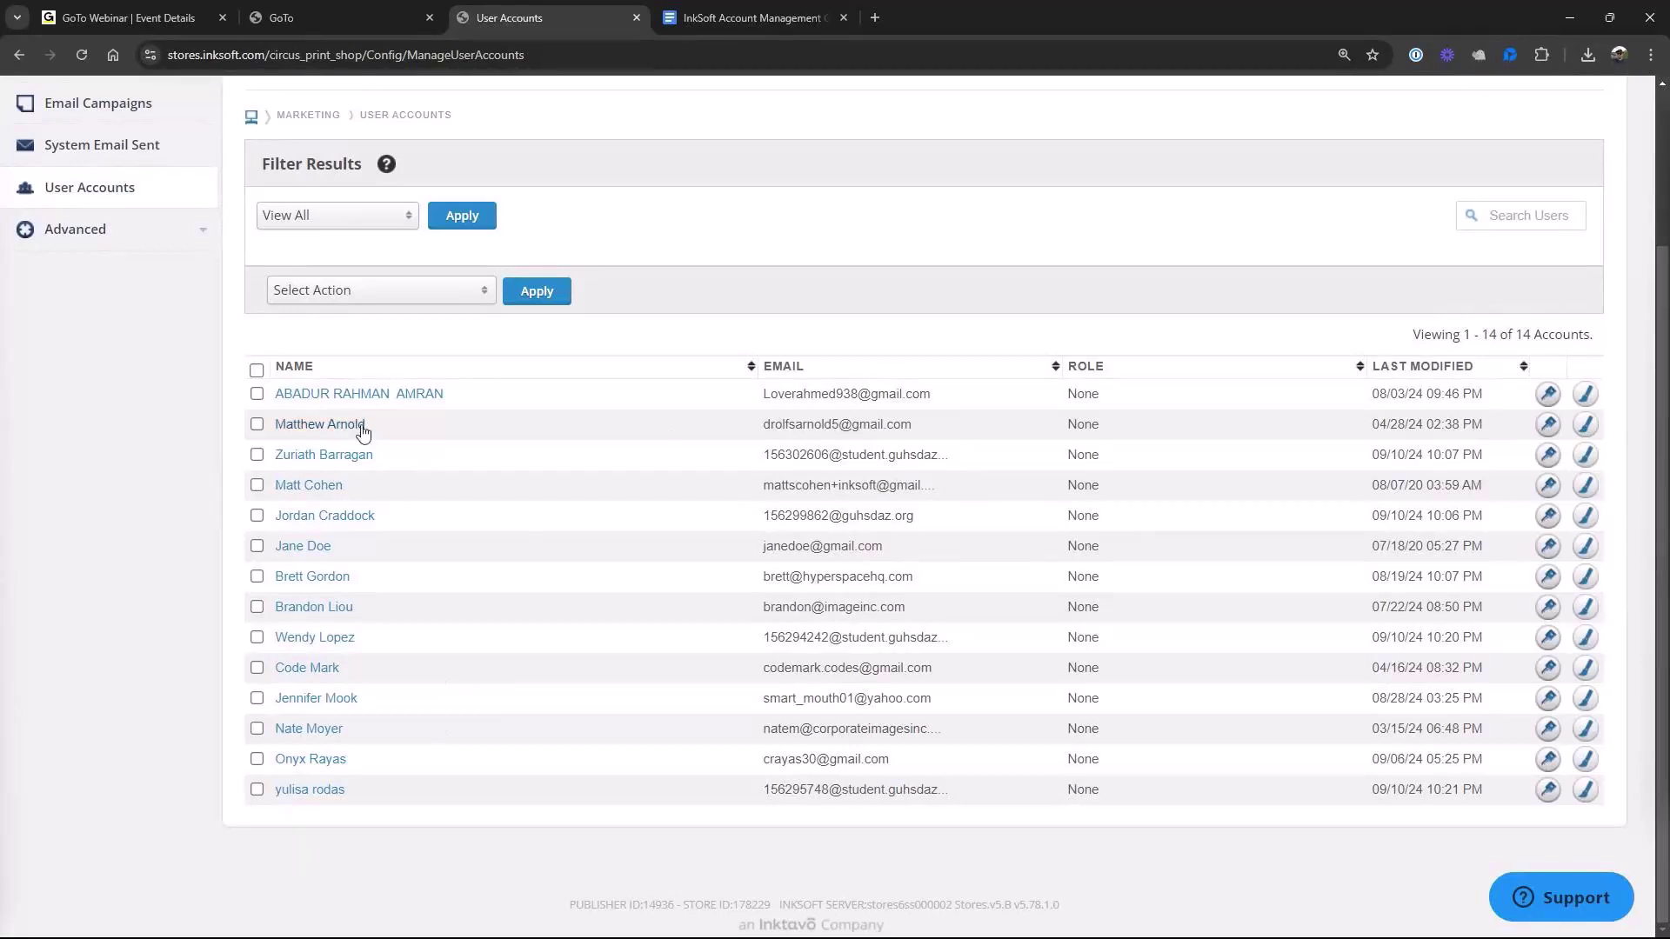
Open the second listed user's account details and examine the available permission levels and other account settings
click(320, 426)
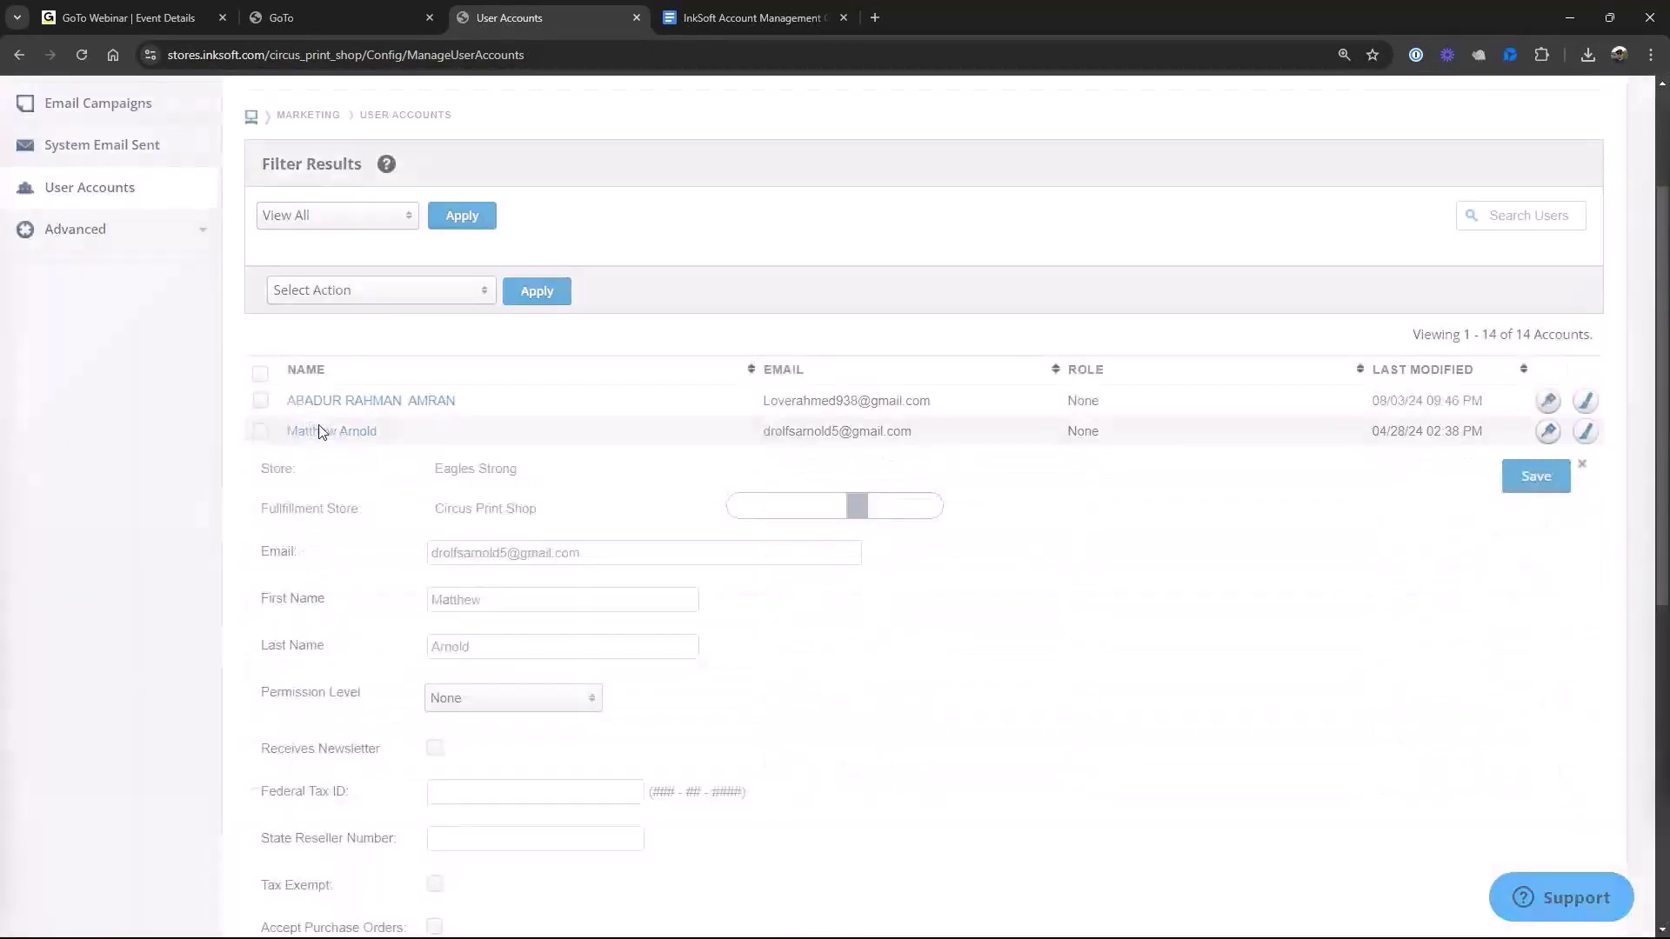
scroll(757, 696, down, 2)
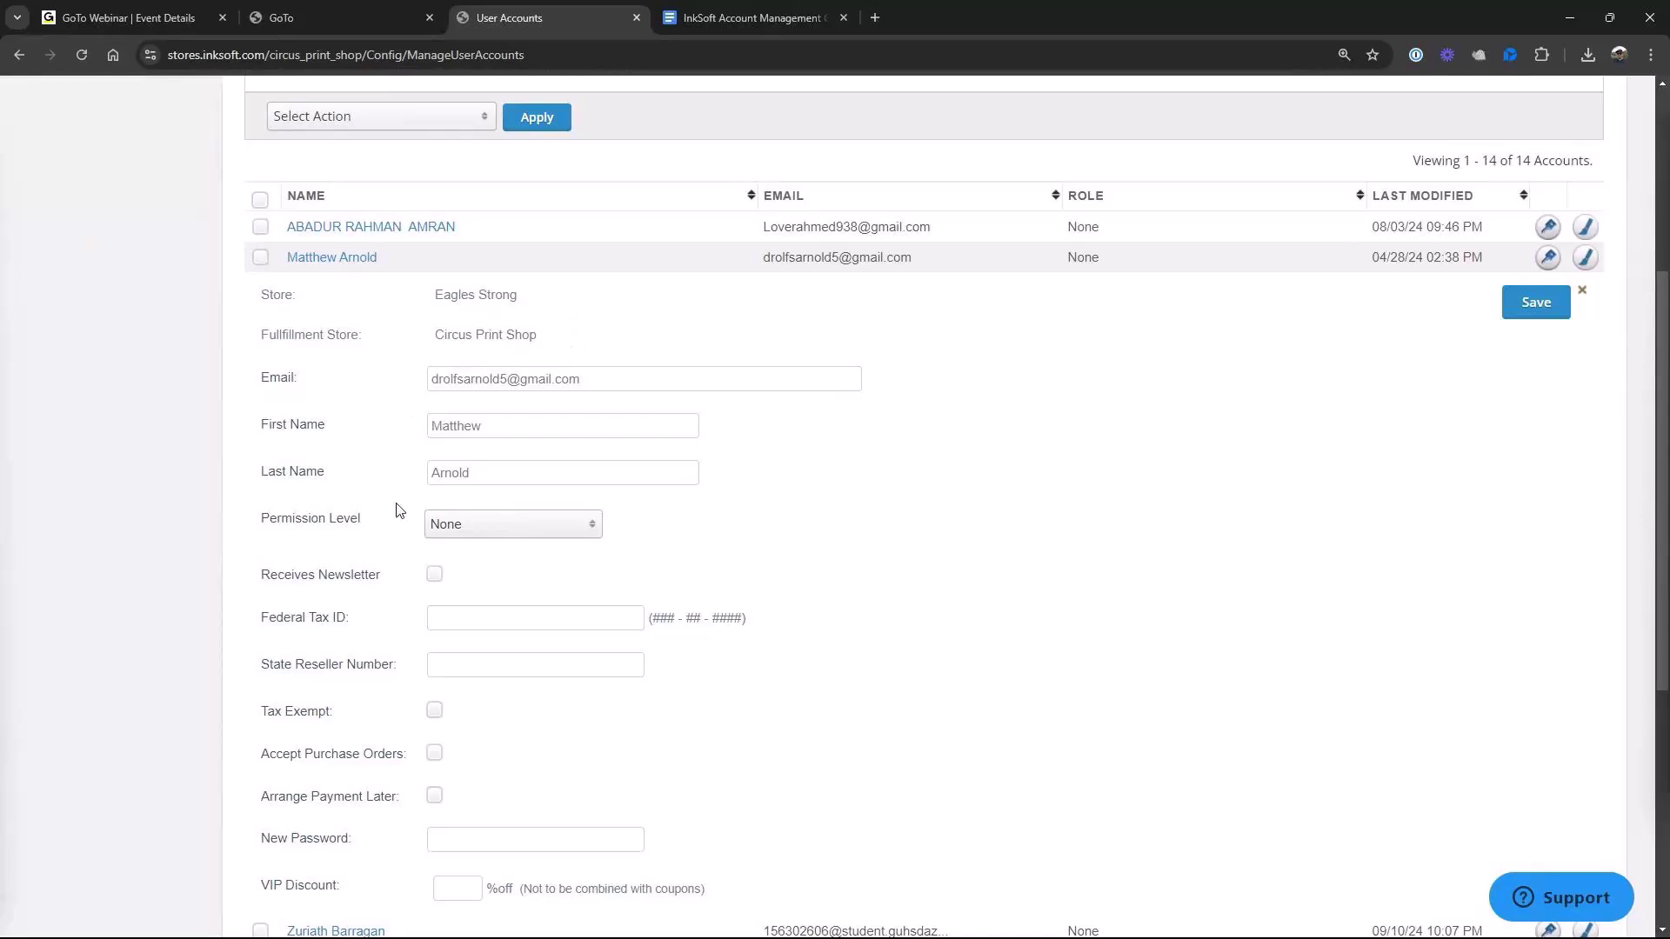
click(589, 526)
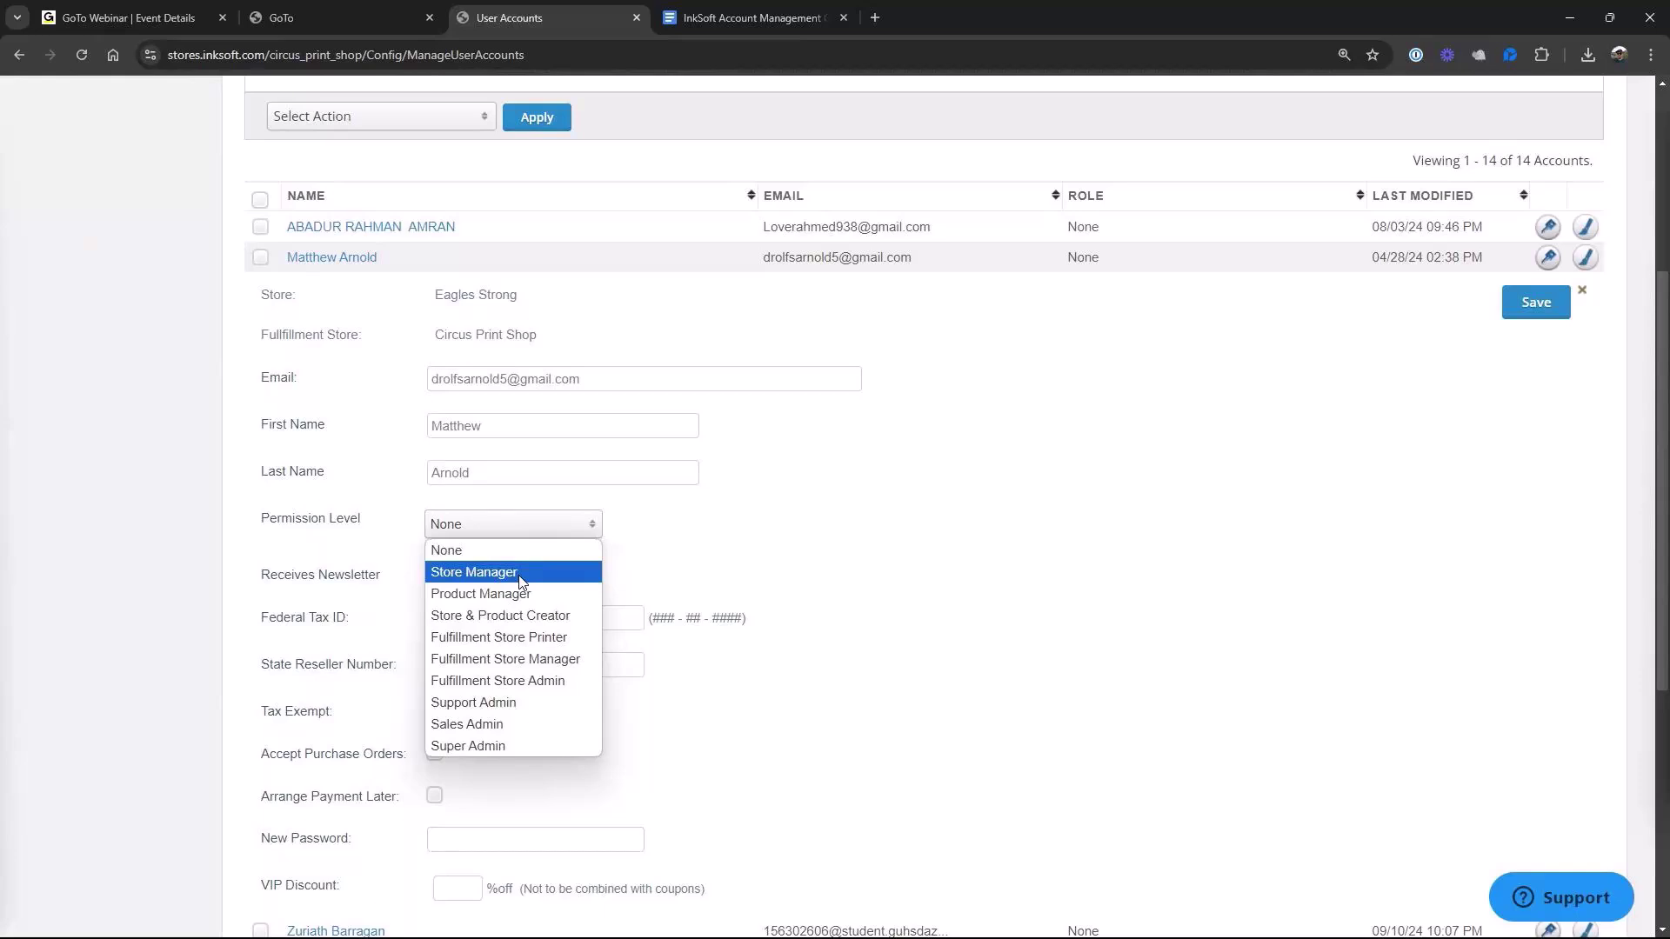
click(927, 513)
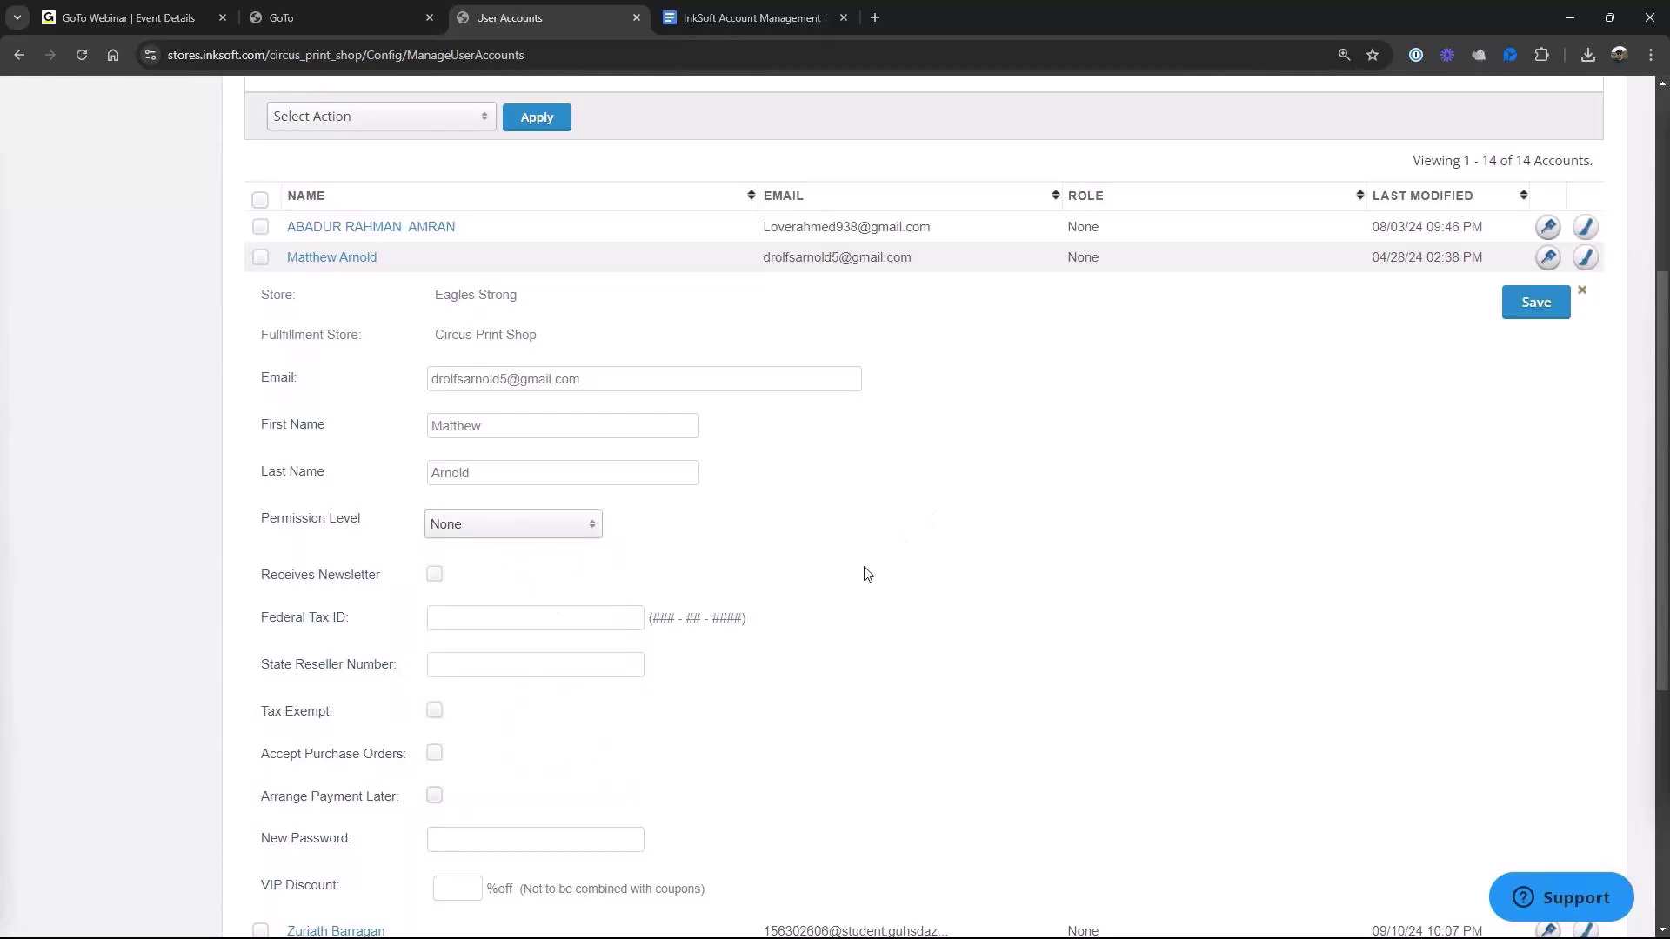
scroll(867, 574, down, 5)
scroll(867, 591, up, 4)
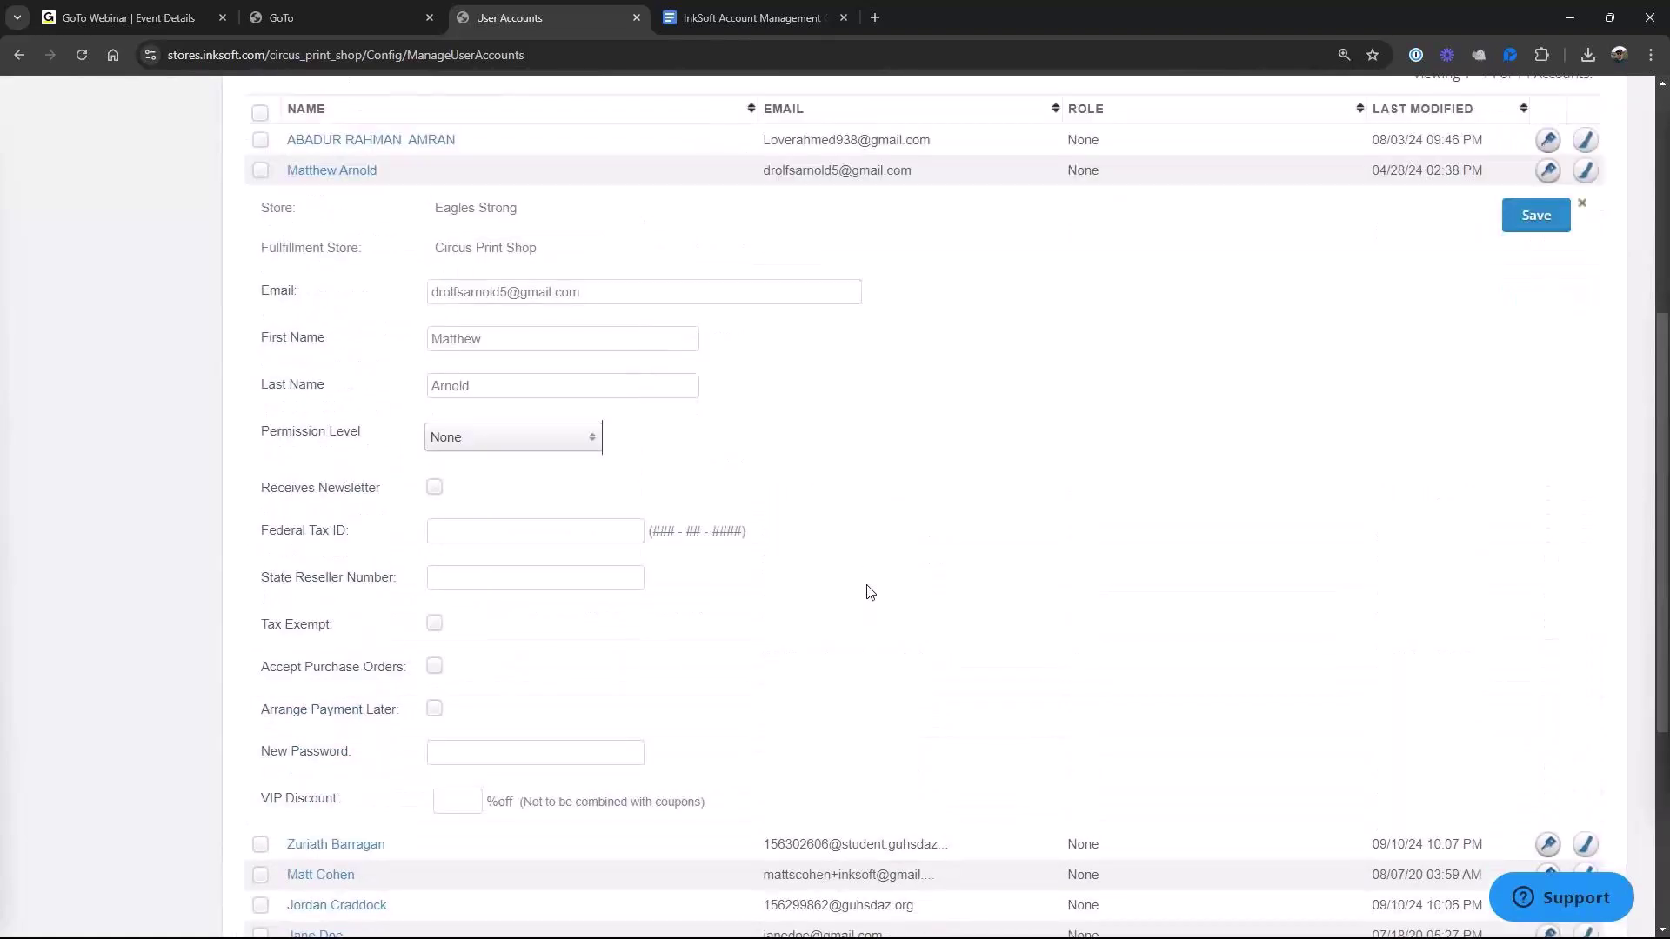
scroll(958, 340, up, 5)
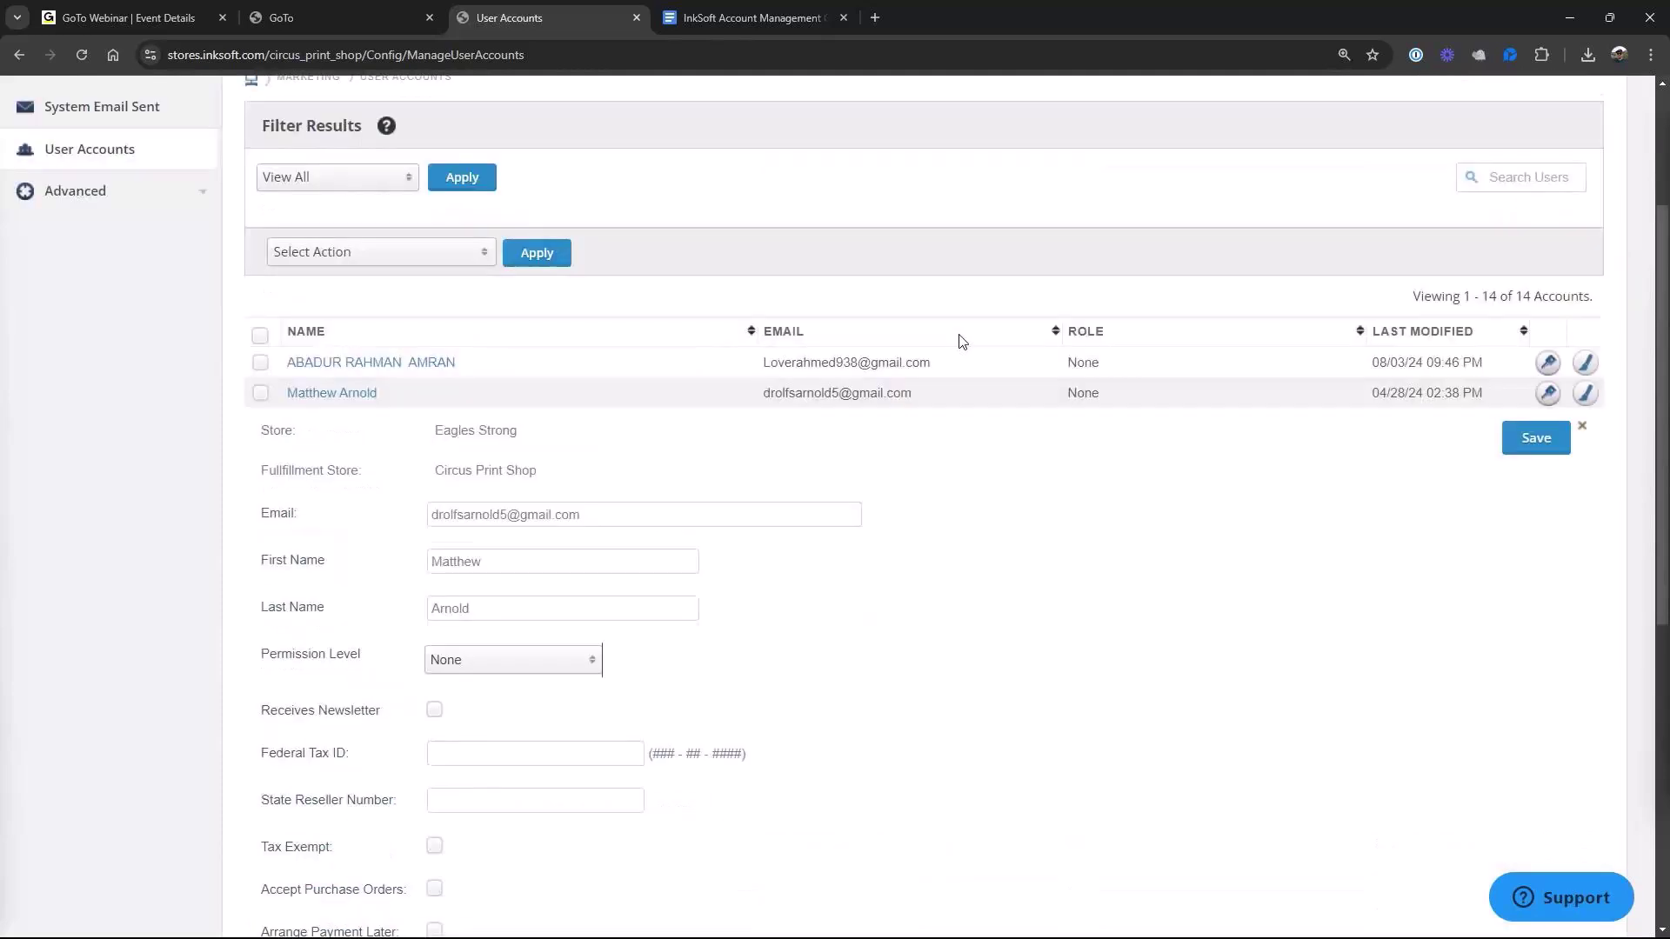
Review the filter types, keep View All, and open the Add New User Account form
click(405, 388)
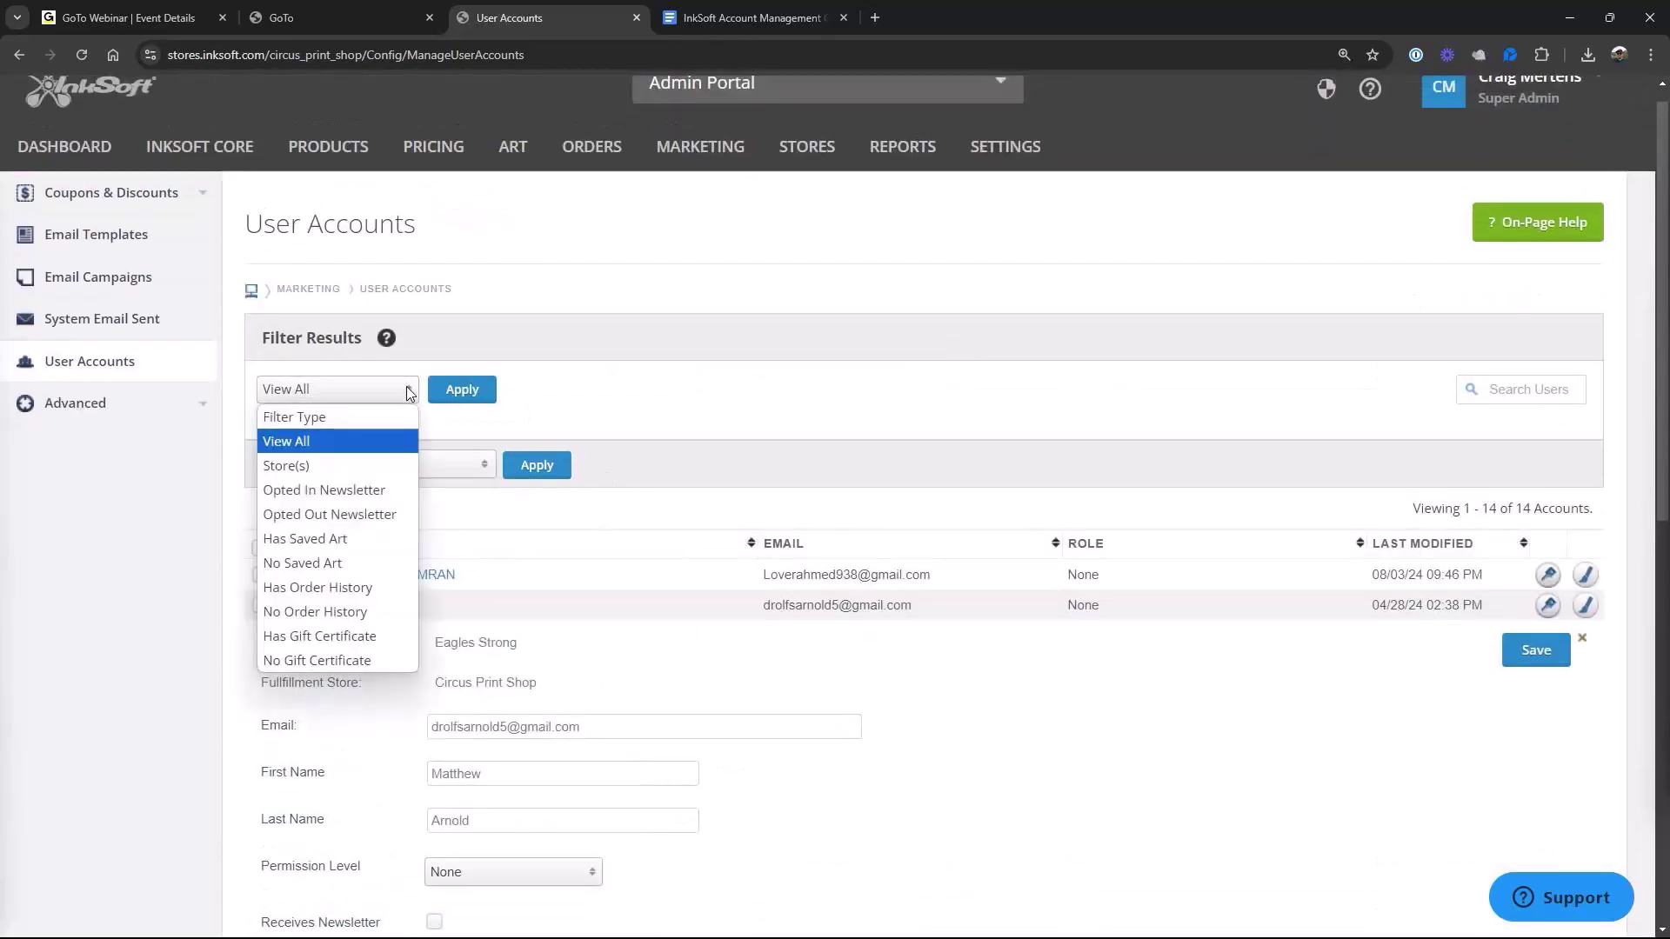
click(351, 439)
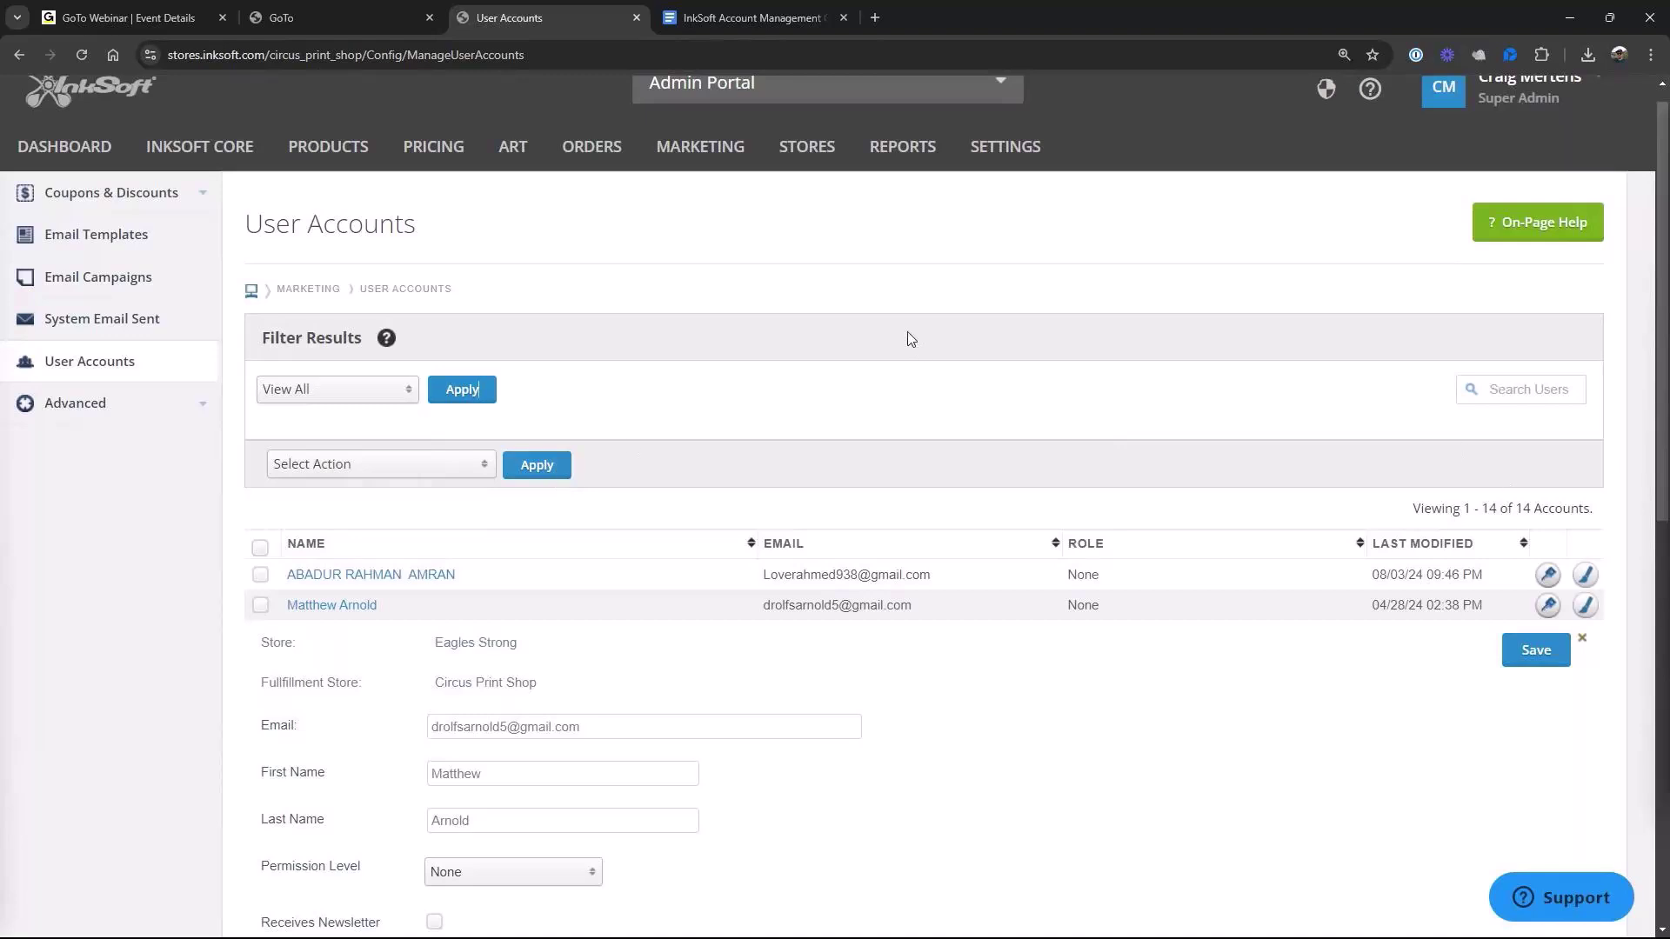
click(473, 465)
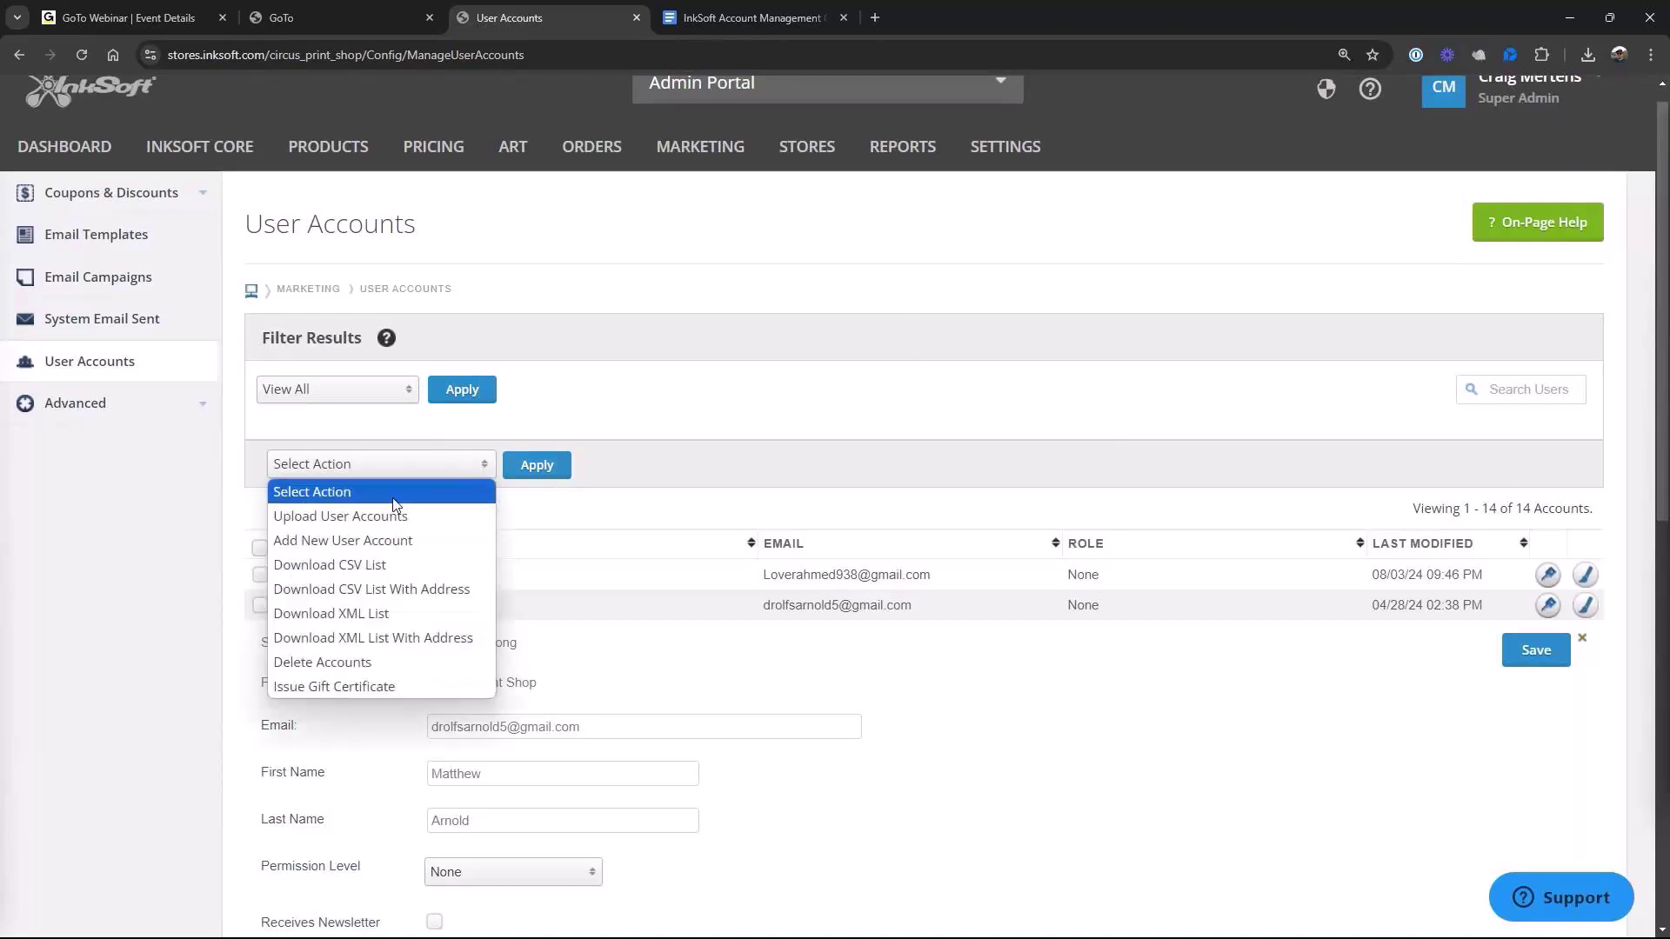
click(371, 547)
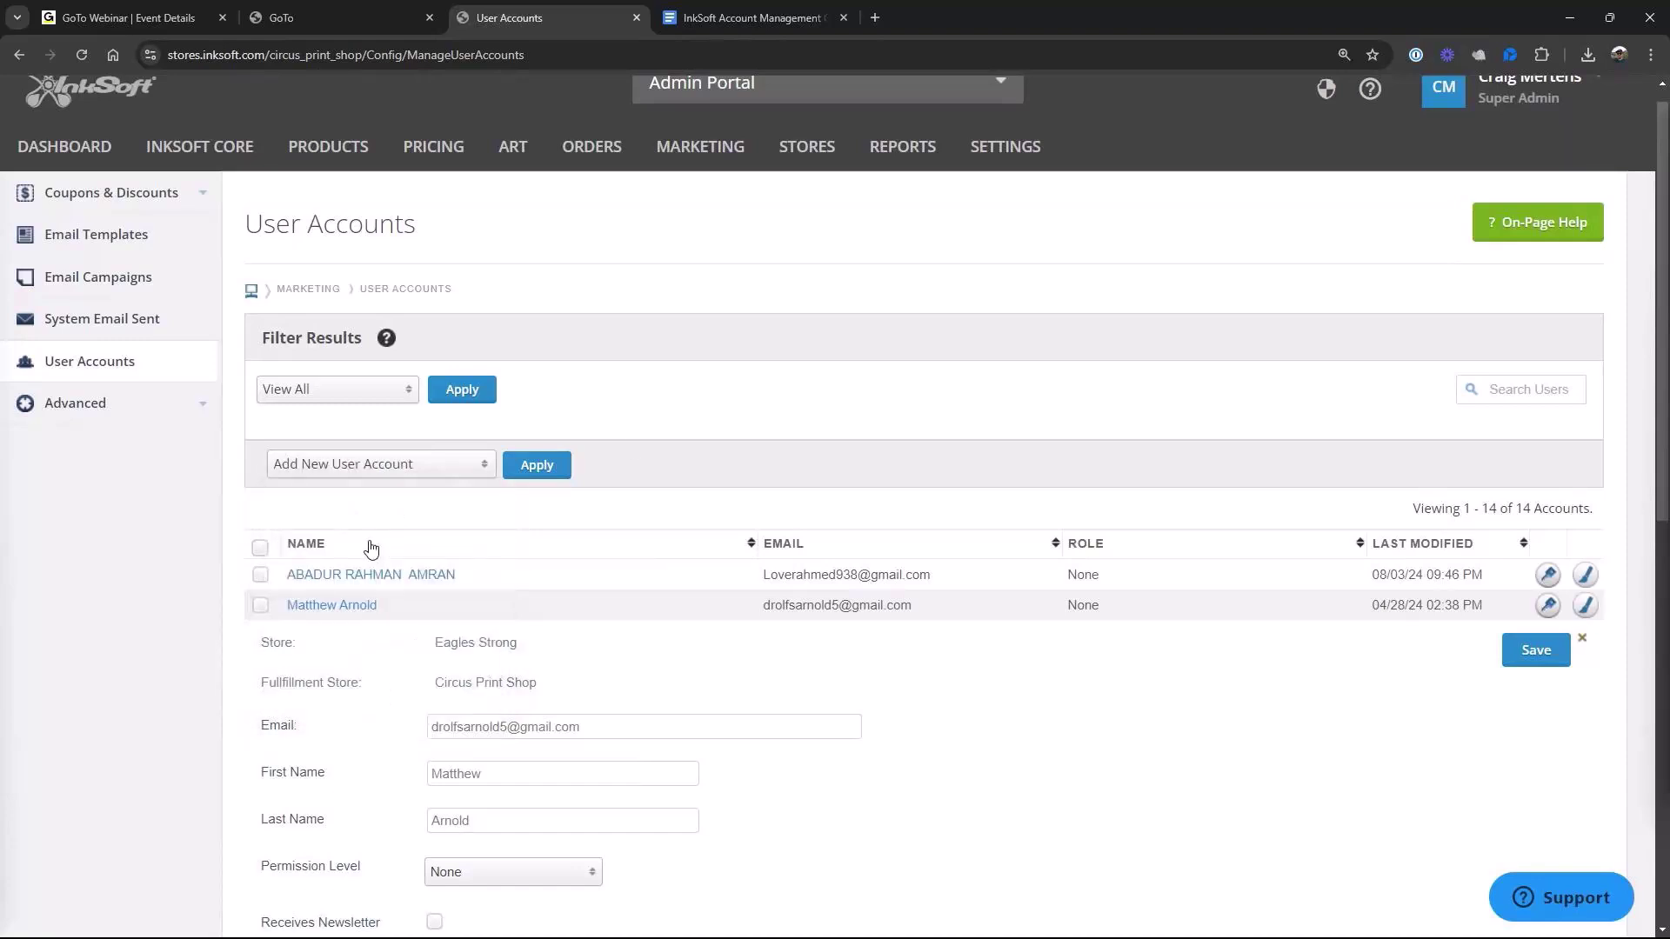
click(544, 478)
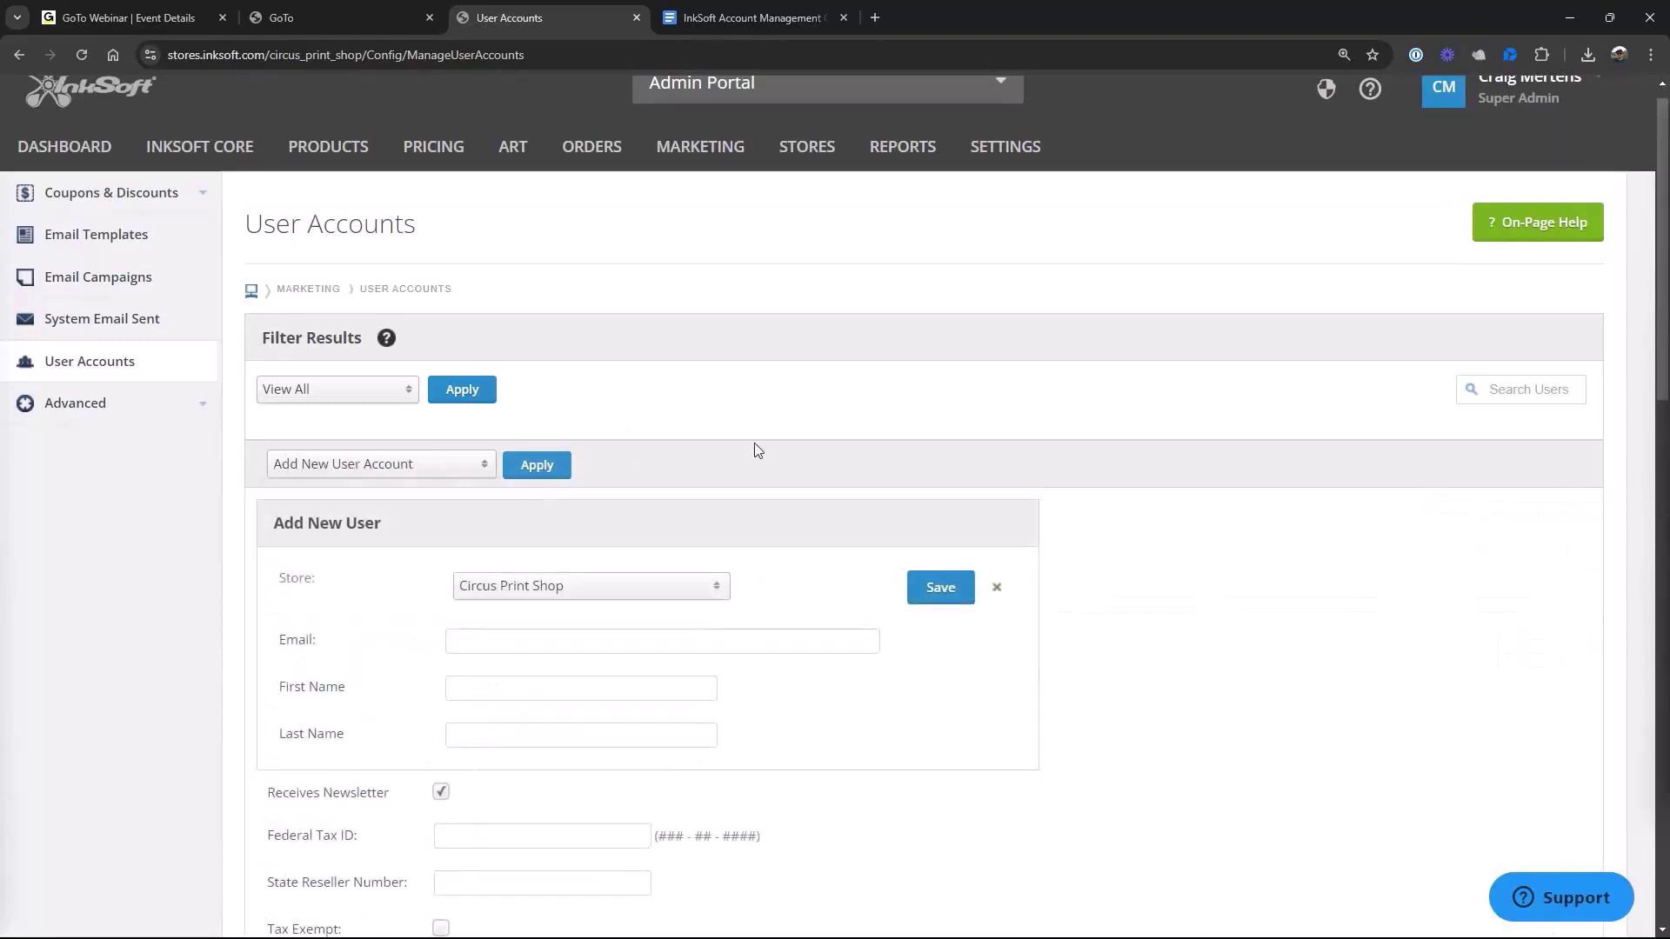
Examine the Add New User form and the stores the account can be assigned to
scroll(754, 441, down, 4)
click(687, 238)
drag(722, 282, 733, 242)
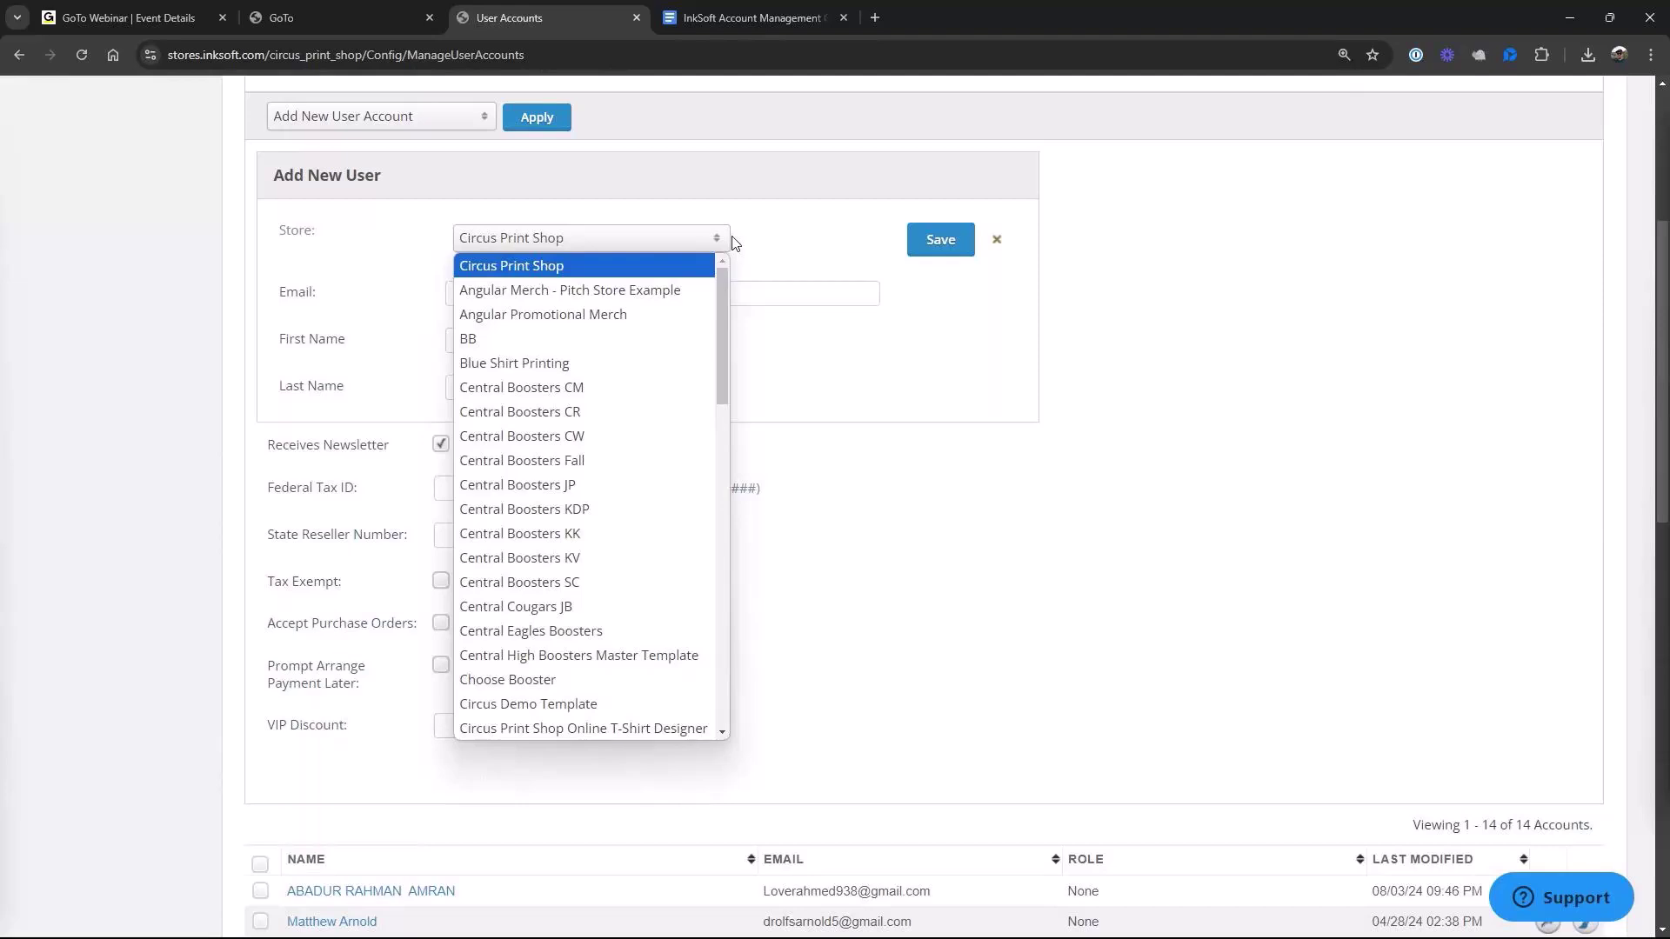
click(1000, 495)
scroll(991, 477, up, 4)
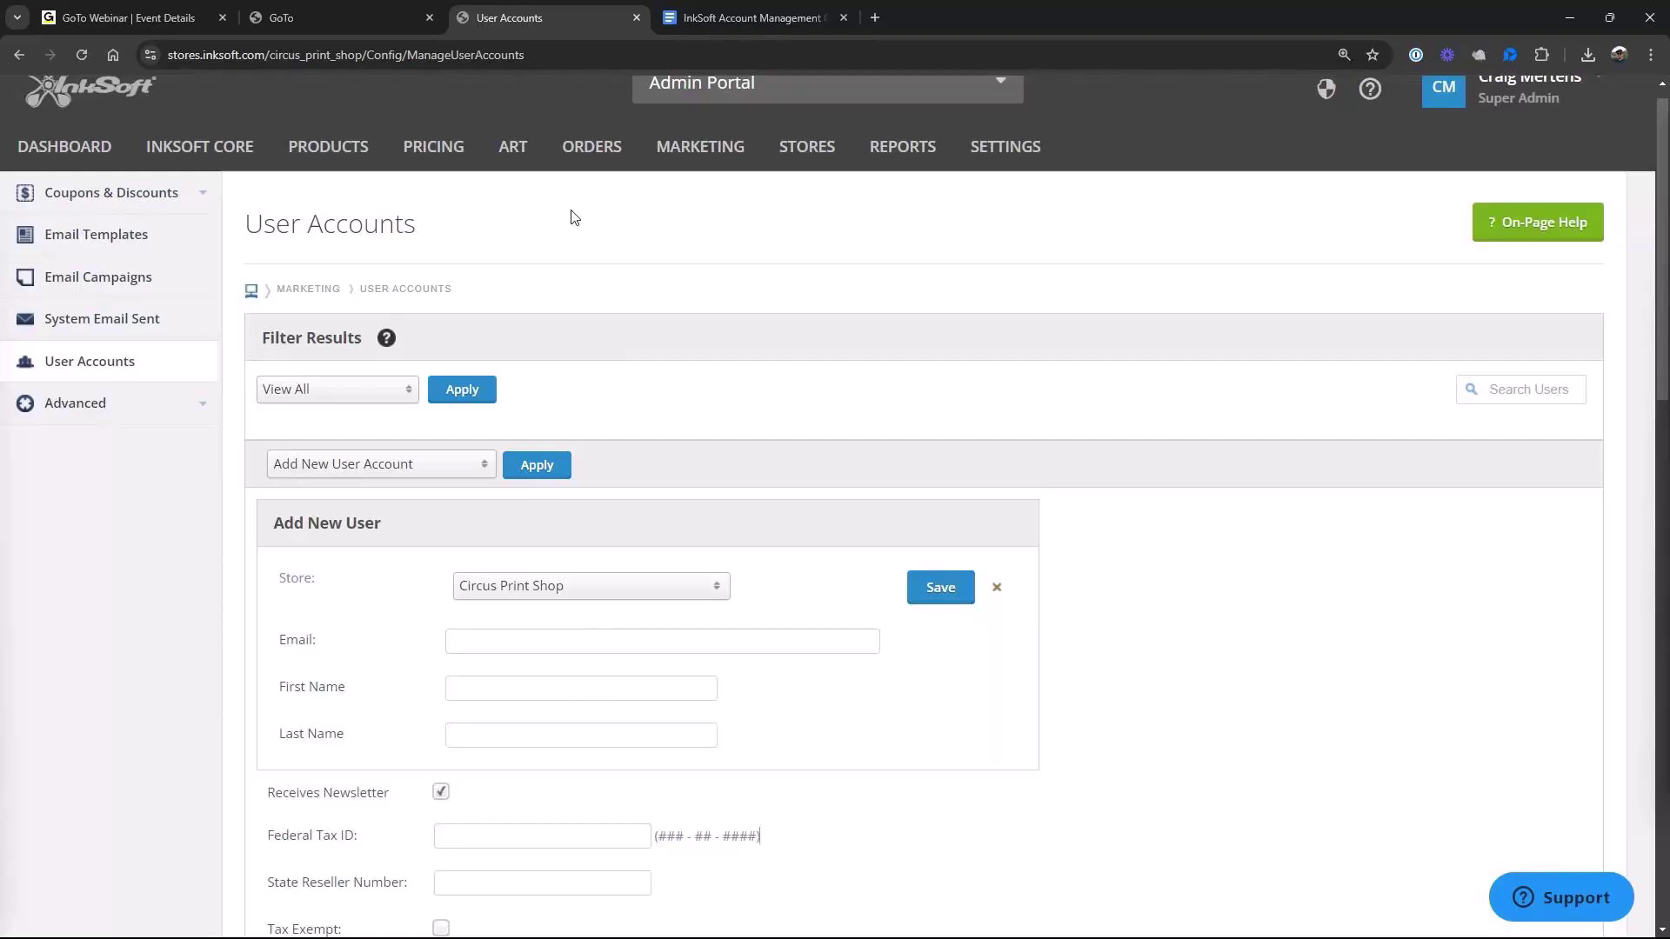
Go through InkSoft Core to Settings and open the Contact & Admin Accounts page
click(186, 149)
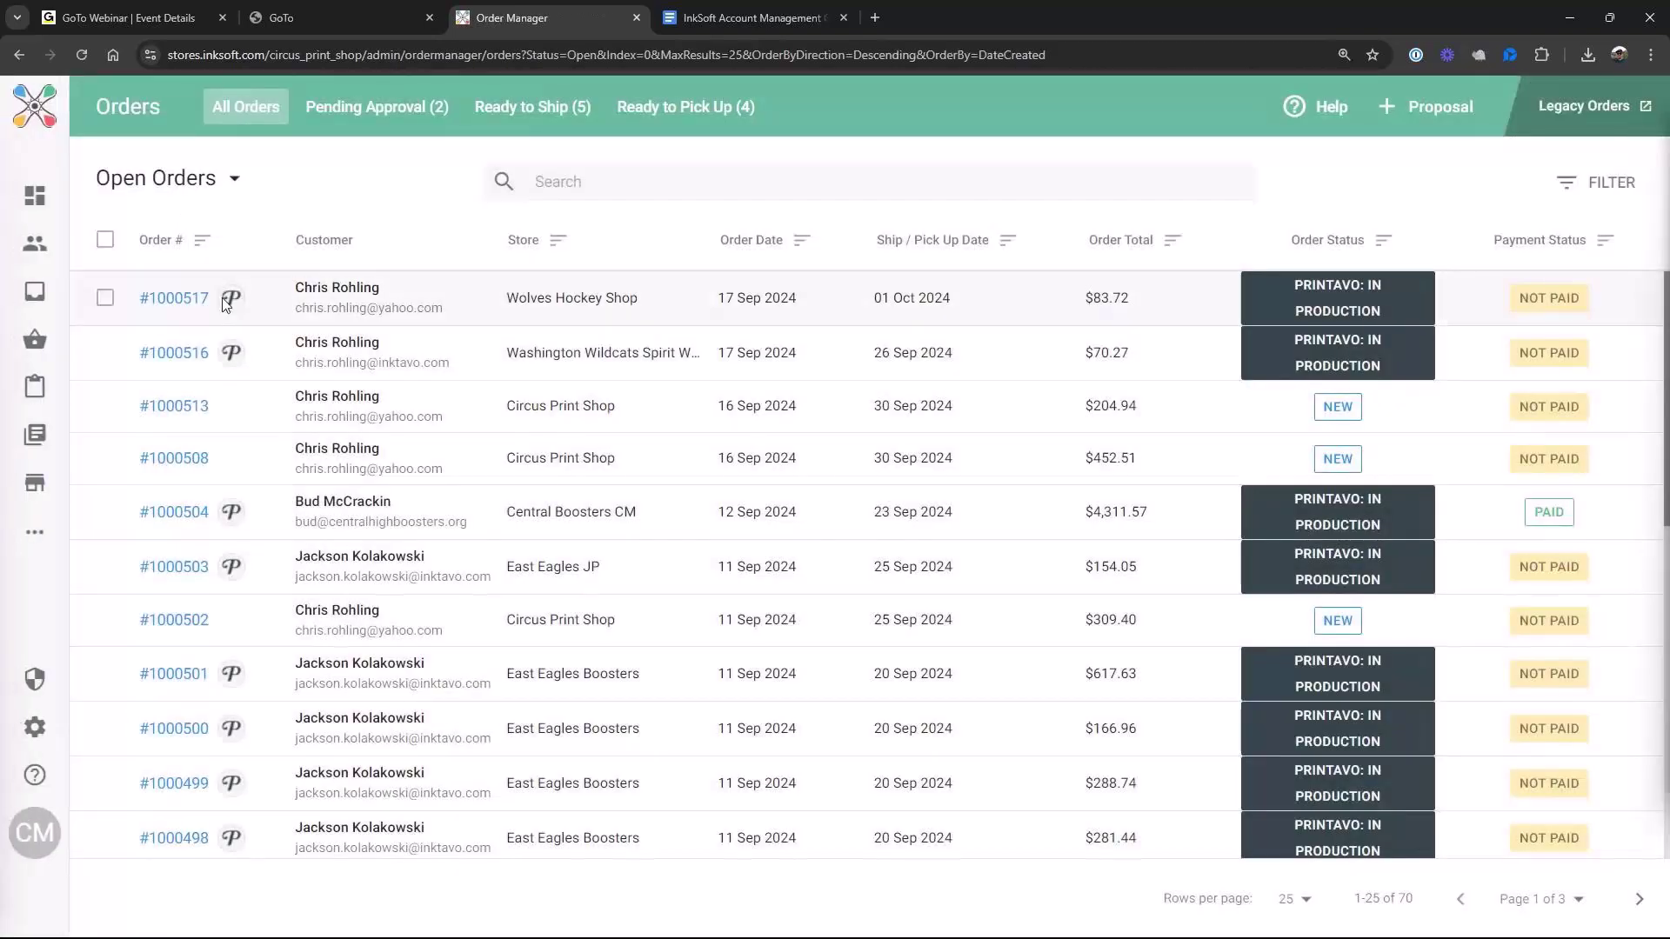
mouse_move(52, 626)
scroll(248, 656, down, 3)
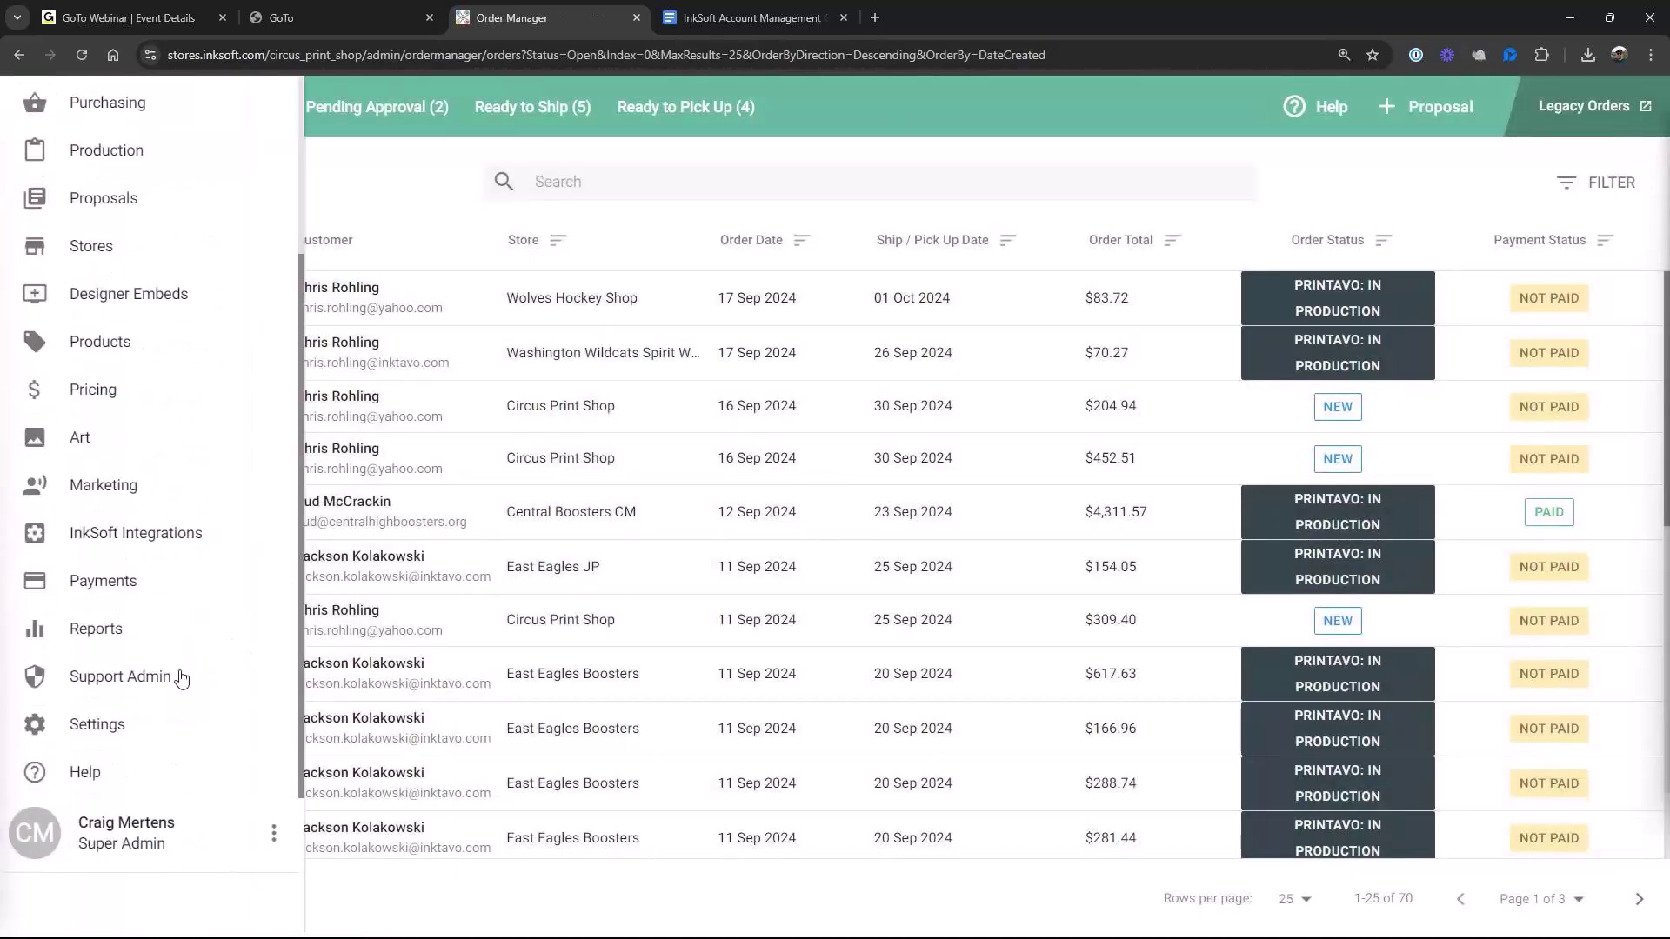
click(97, 727)
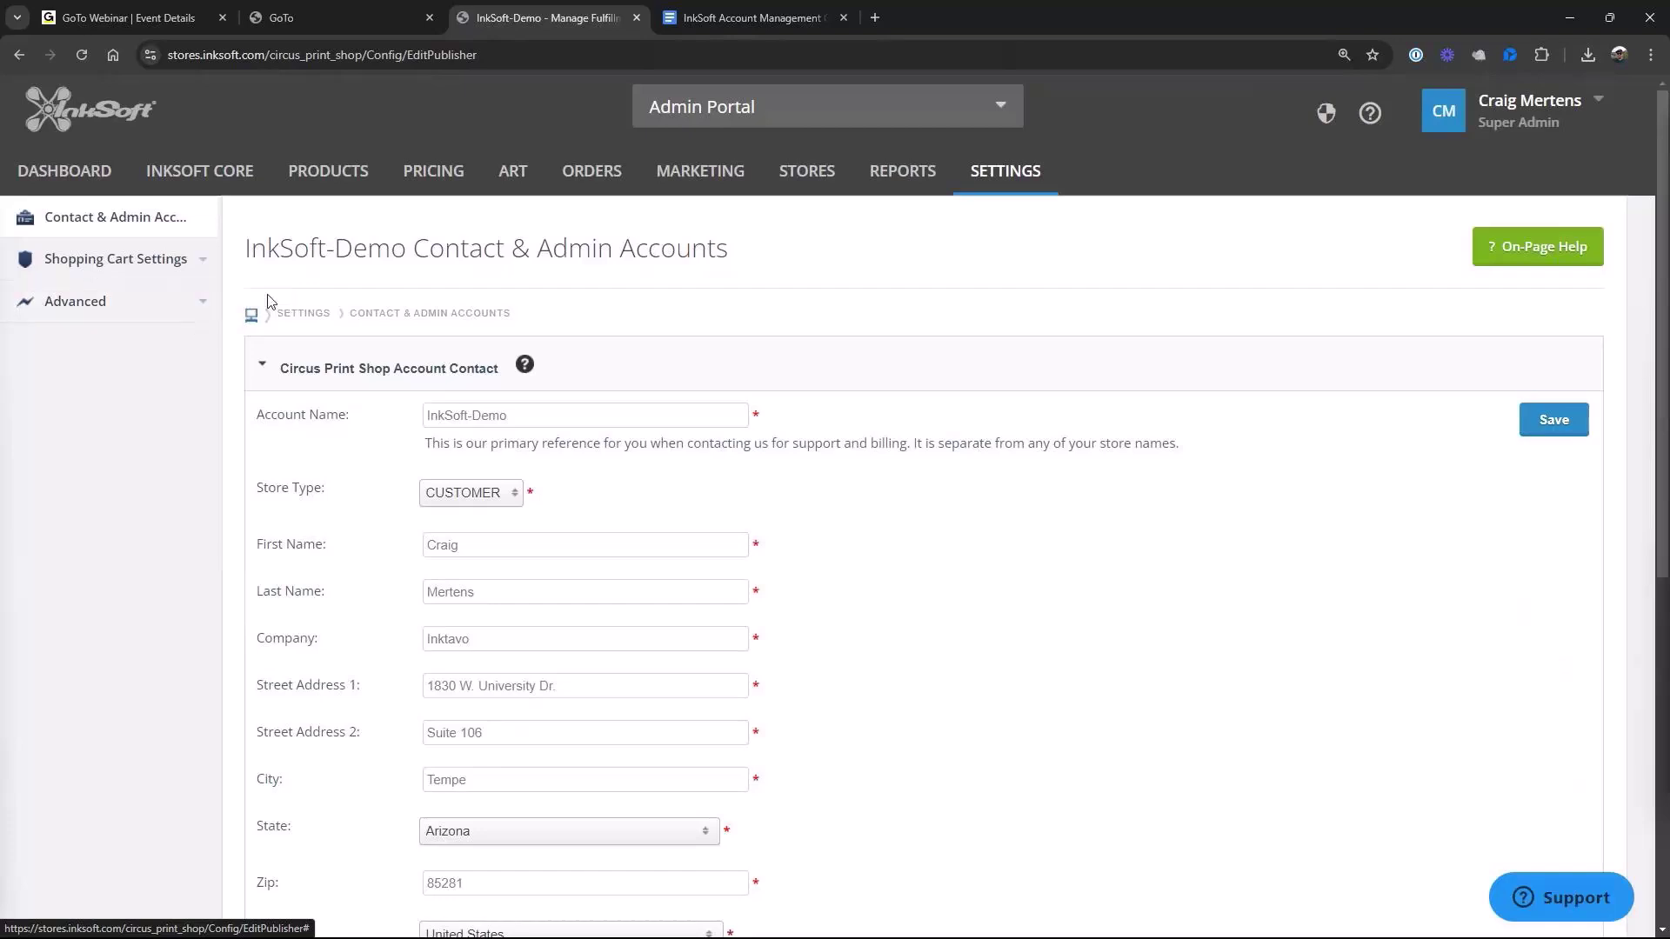
Review the account contact form from the account name down to the From Email Address setting
scroll(809, 443, down, 6)
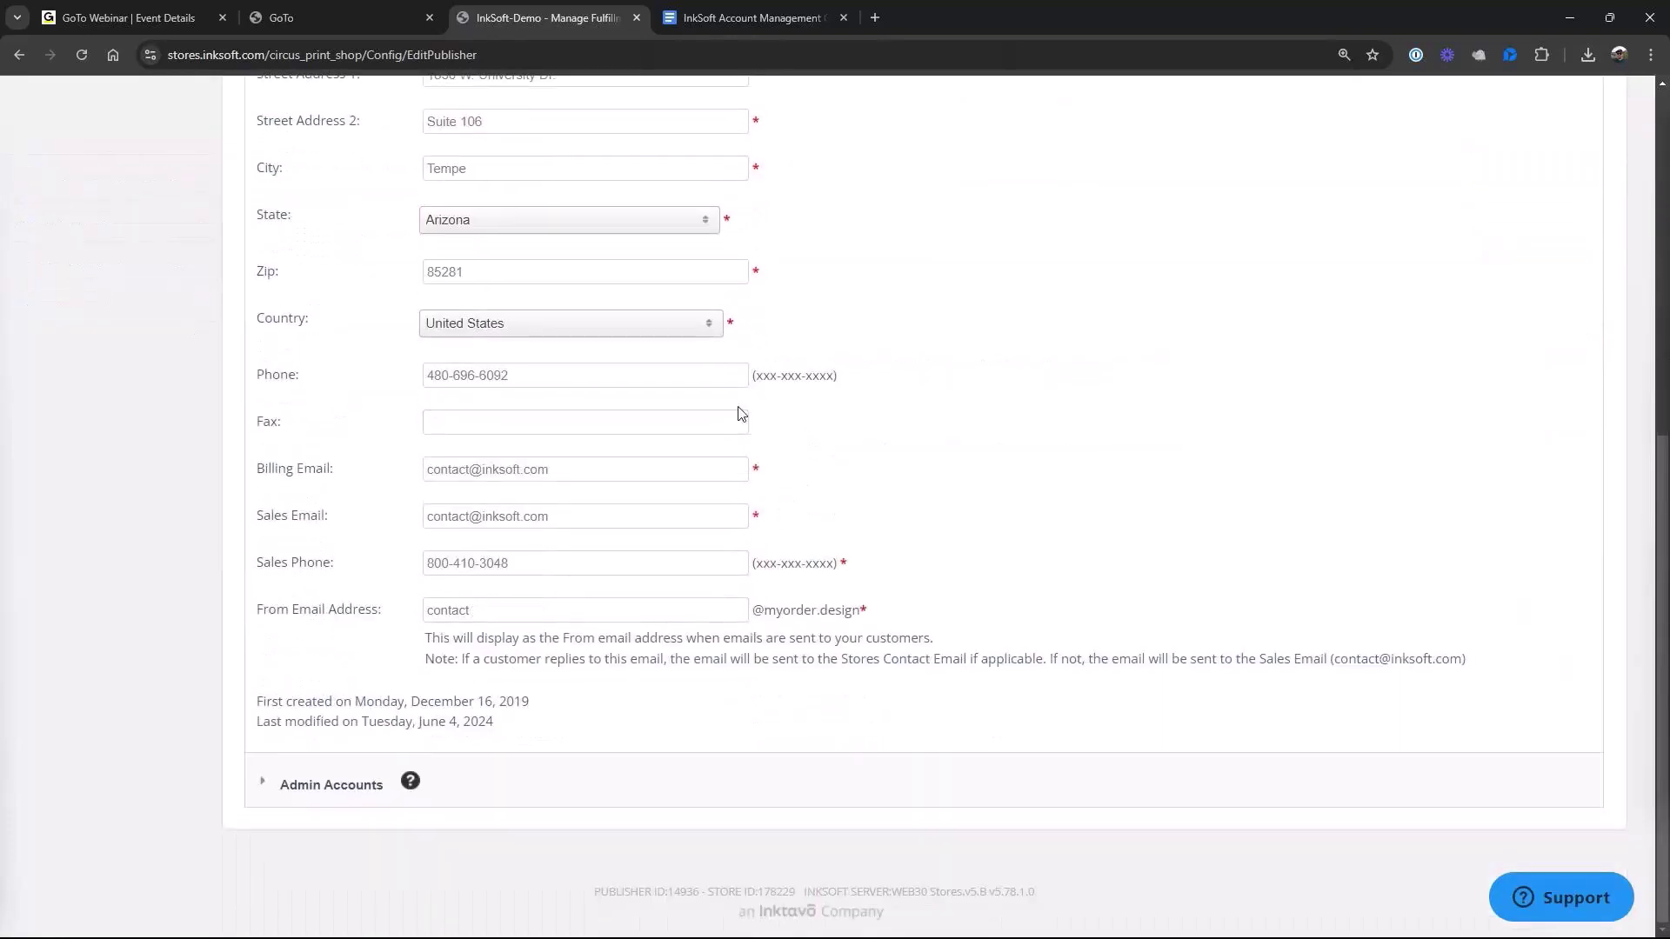
scroll(792, 561, up, 4)
scroll(791, 560, up, 3)
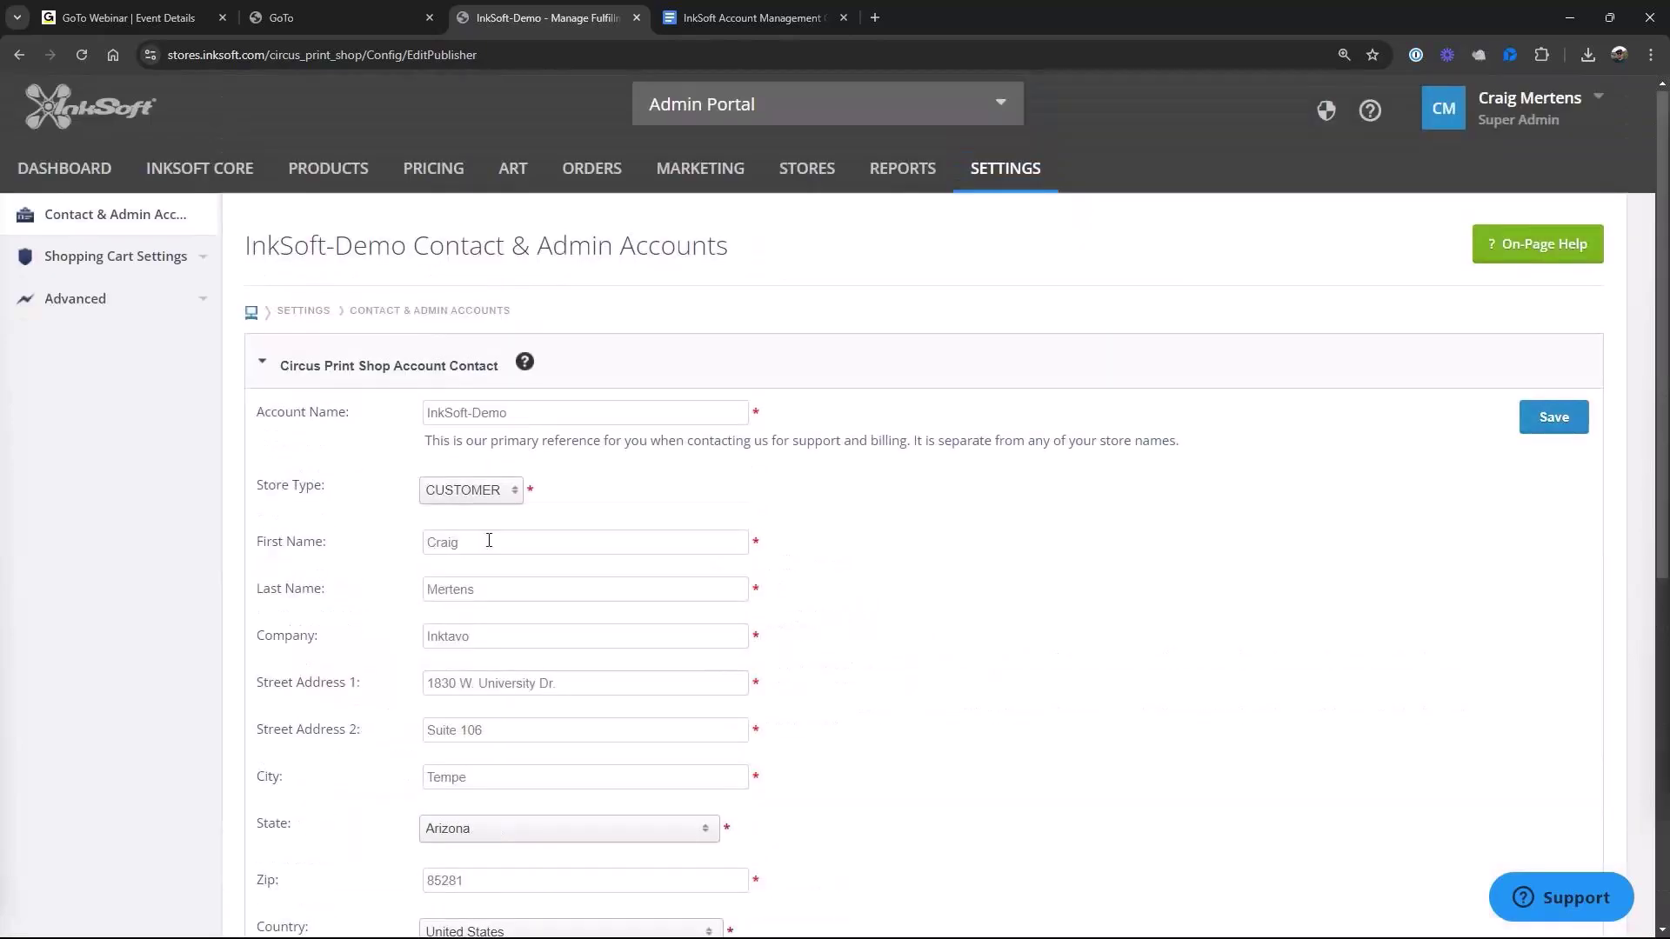
scroll(844, 547, down, 3)
scroll(848, 548, down, 4)
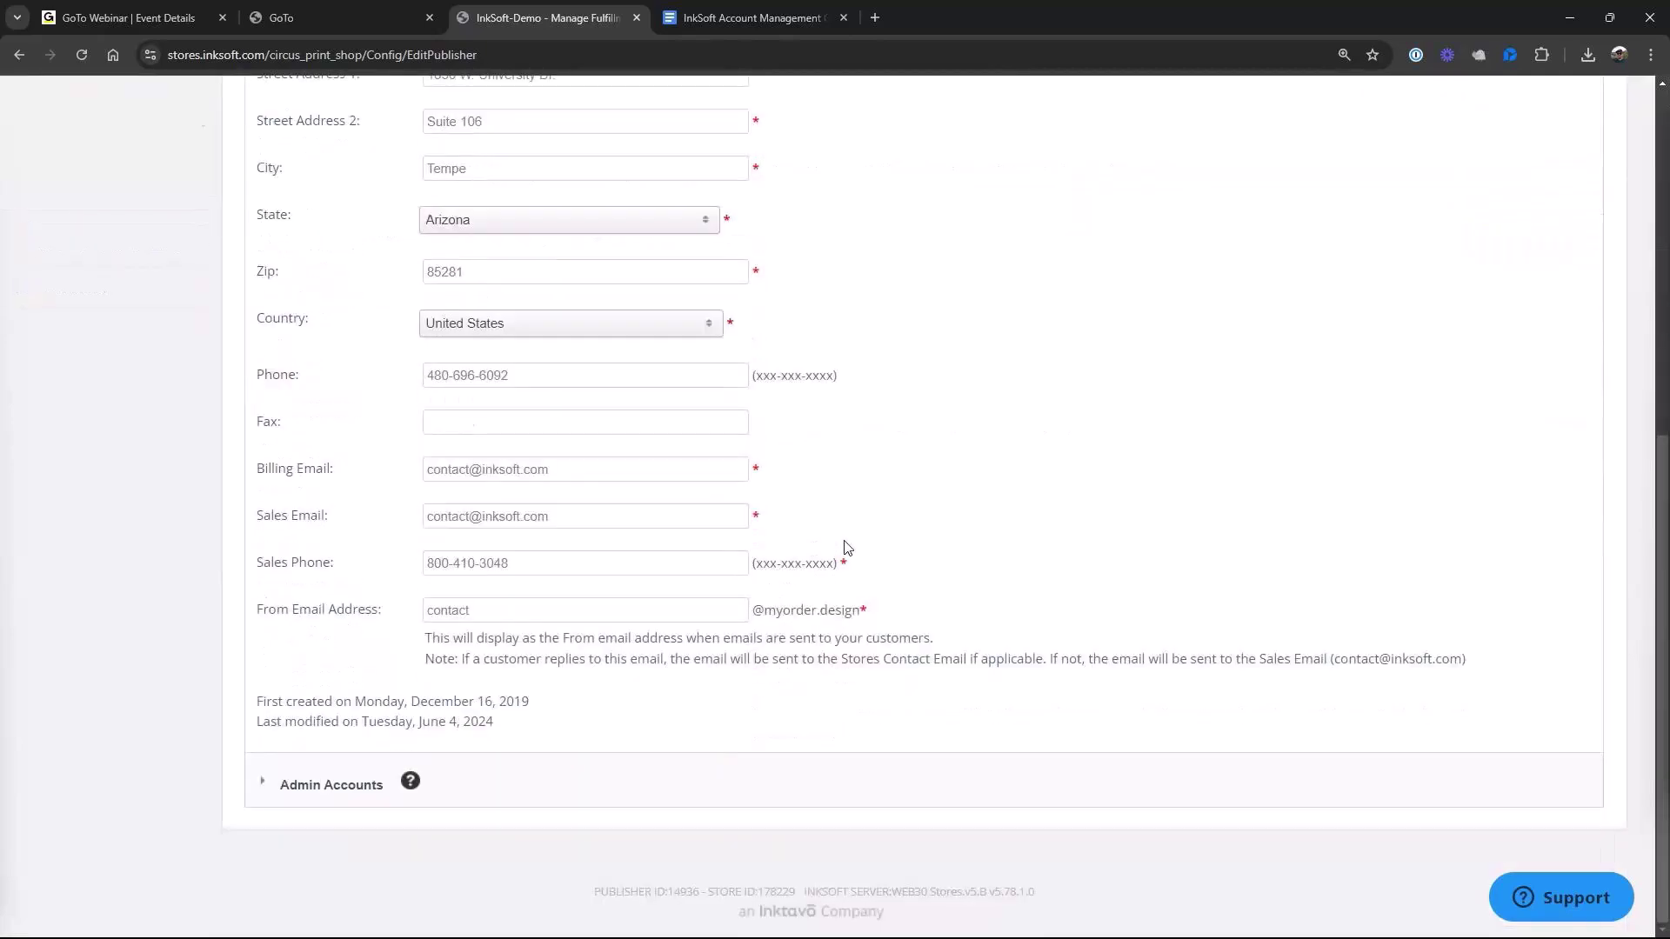
Expand the Admin Accounts section and look through the listed users and their roles
click(367, 787)
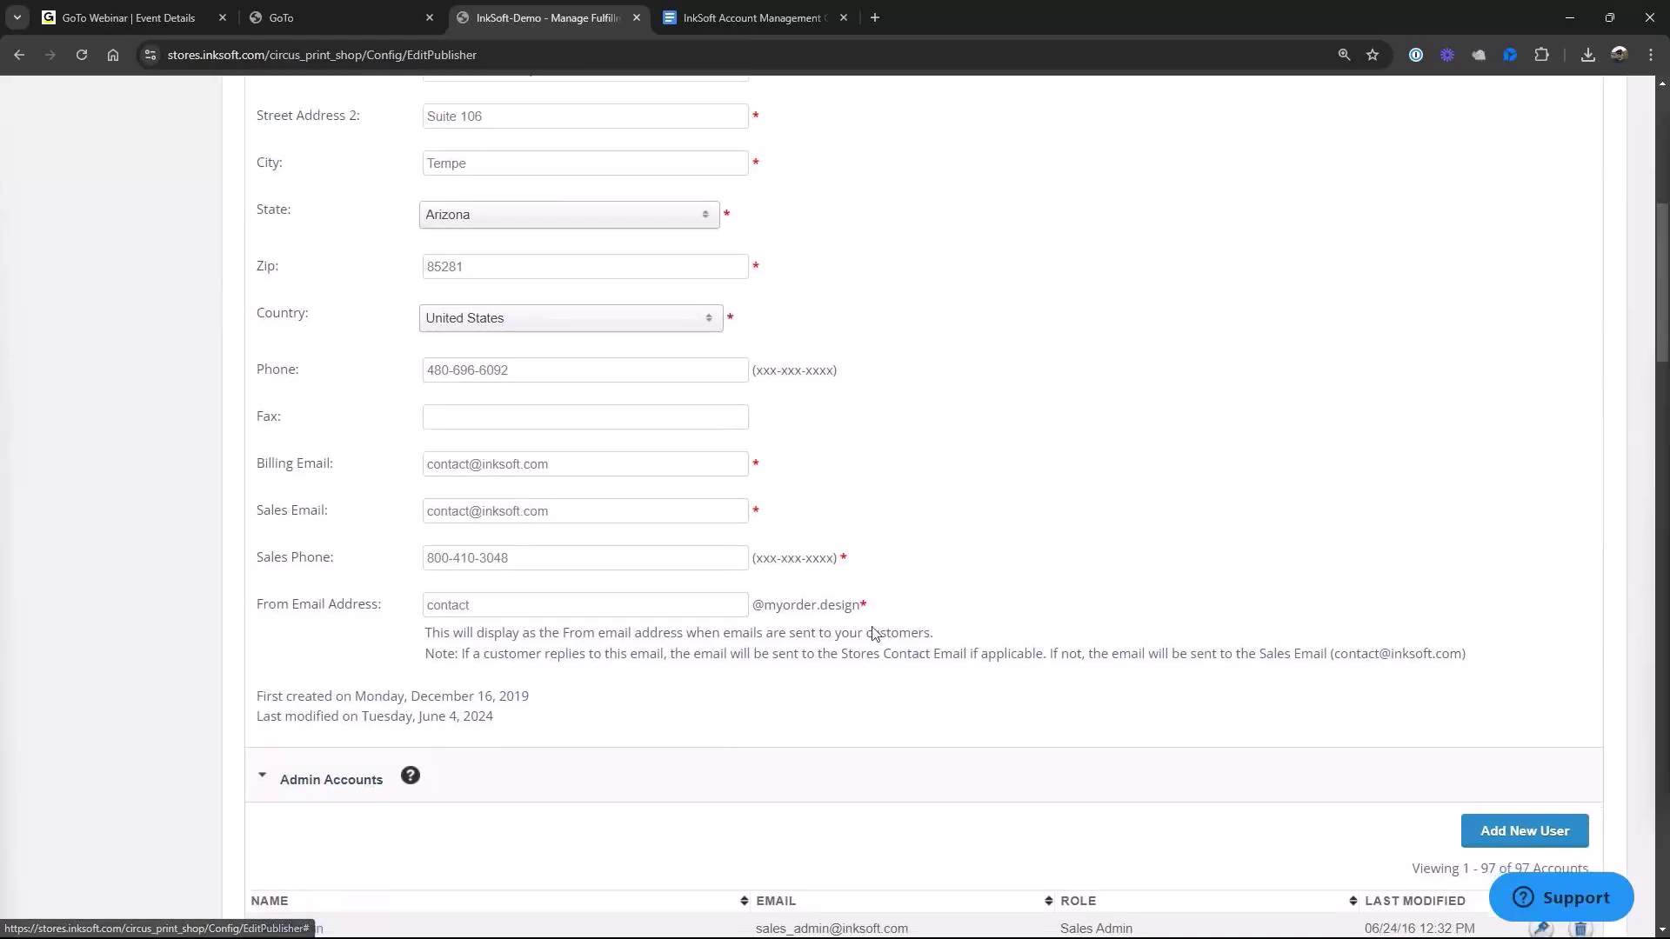
scroll(874, 633, down, 5)
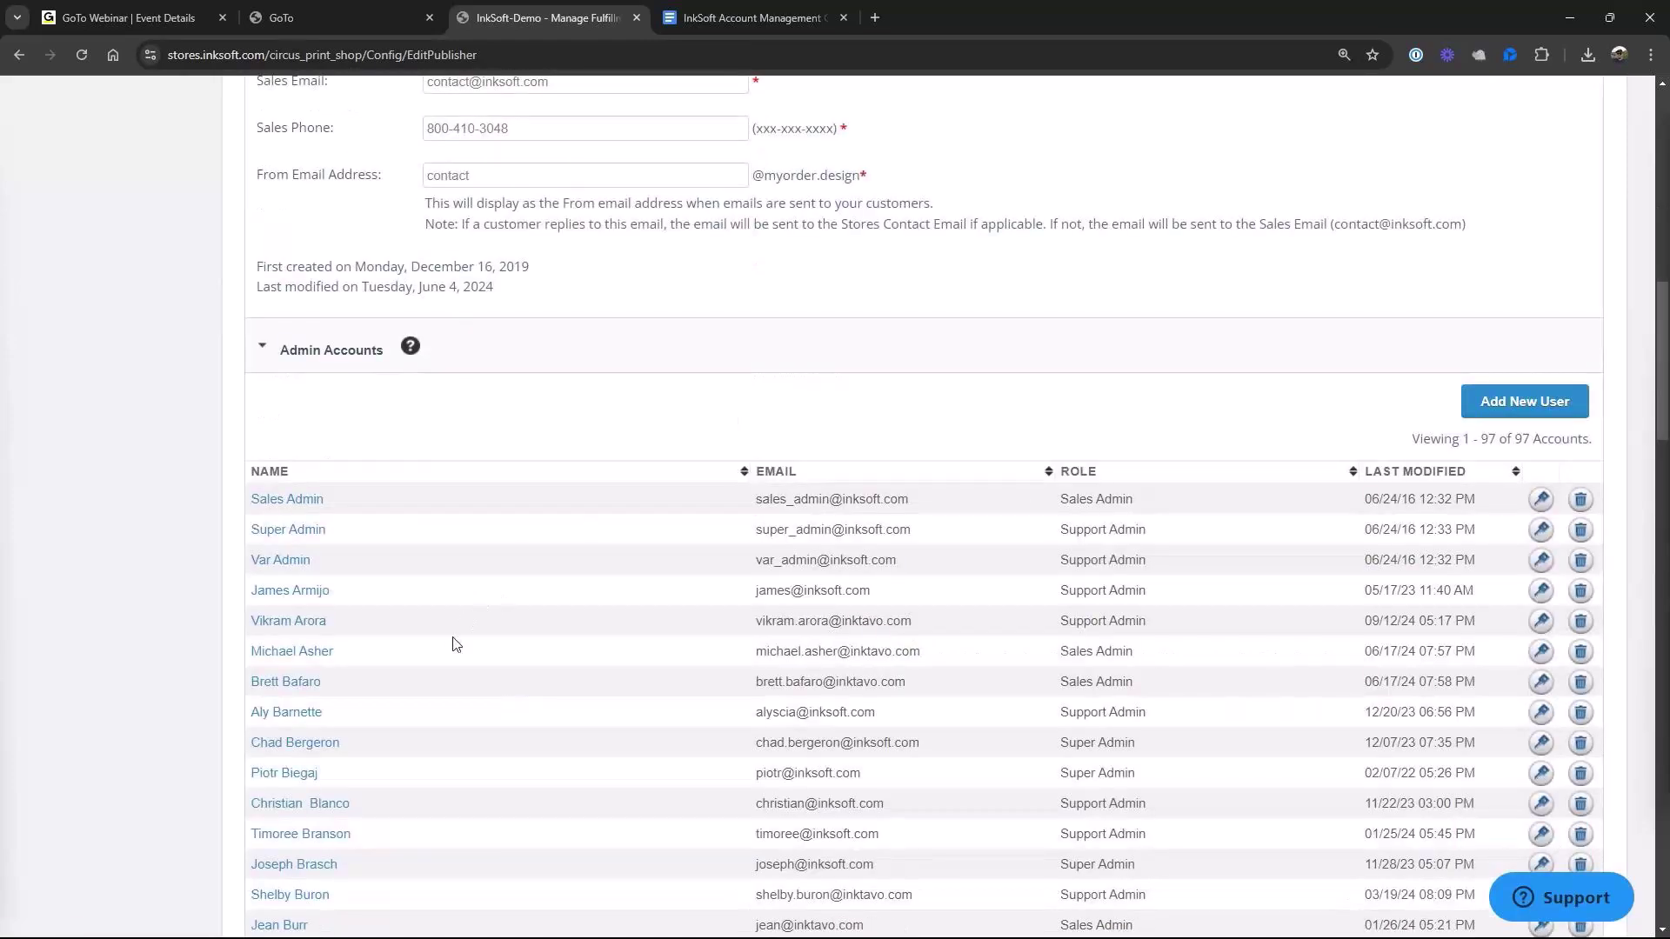
scroll(457, 643, down, 3)
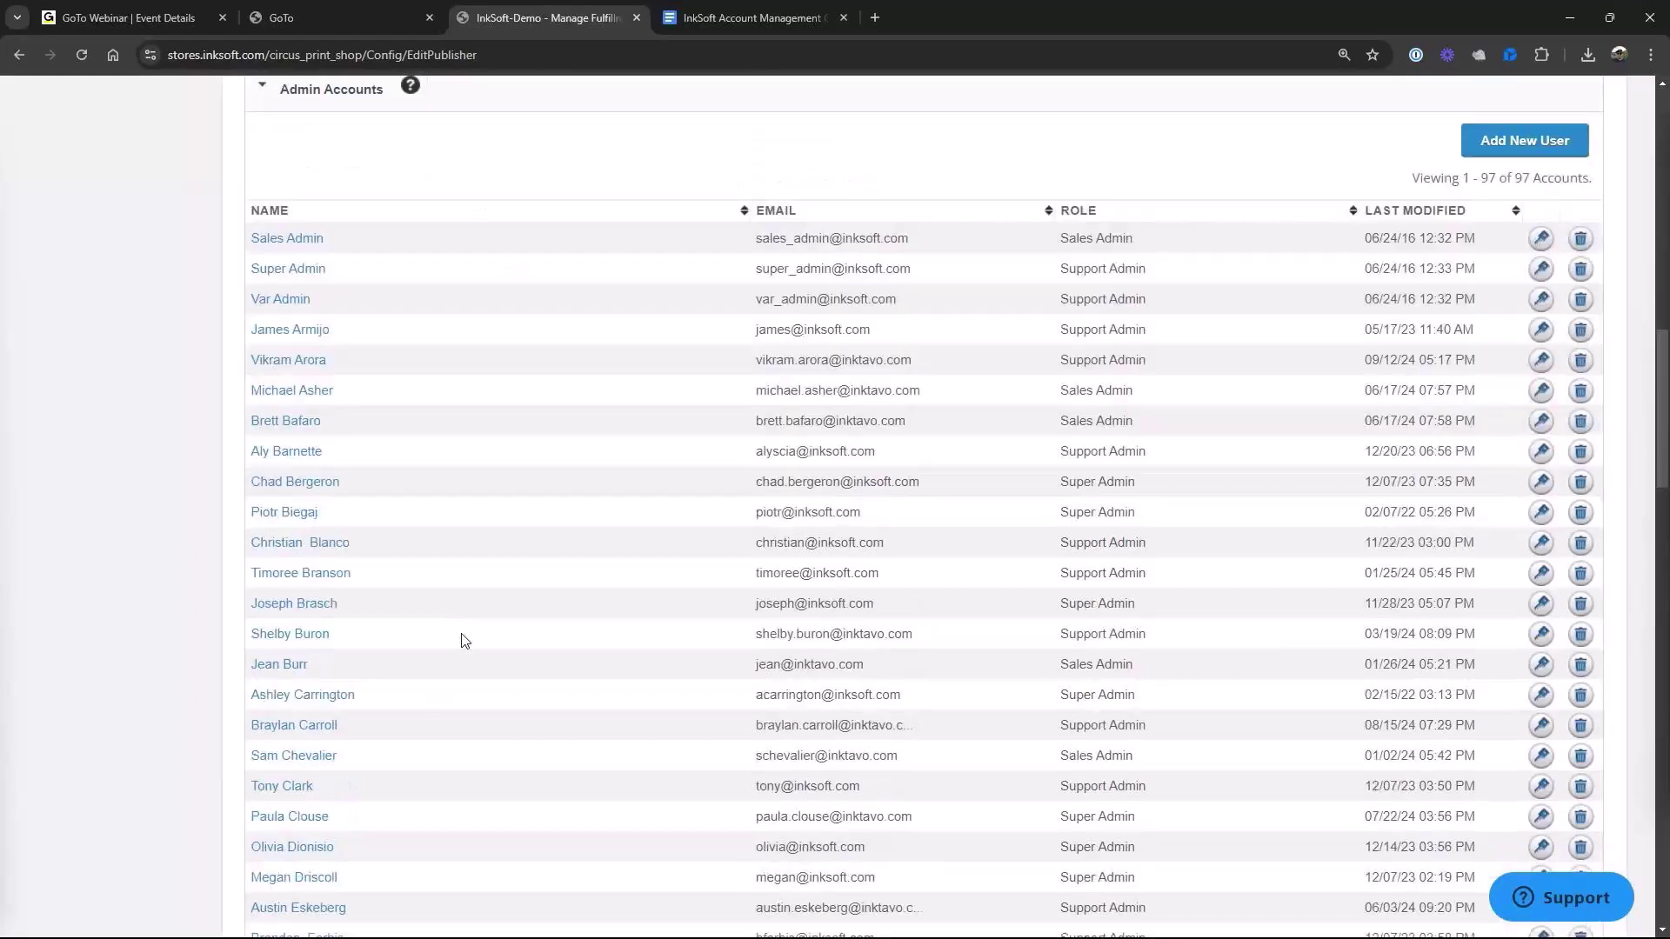
scroll(466, 640, down, 7)
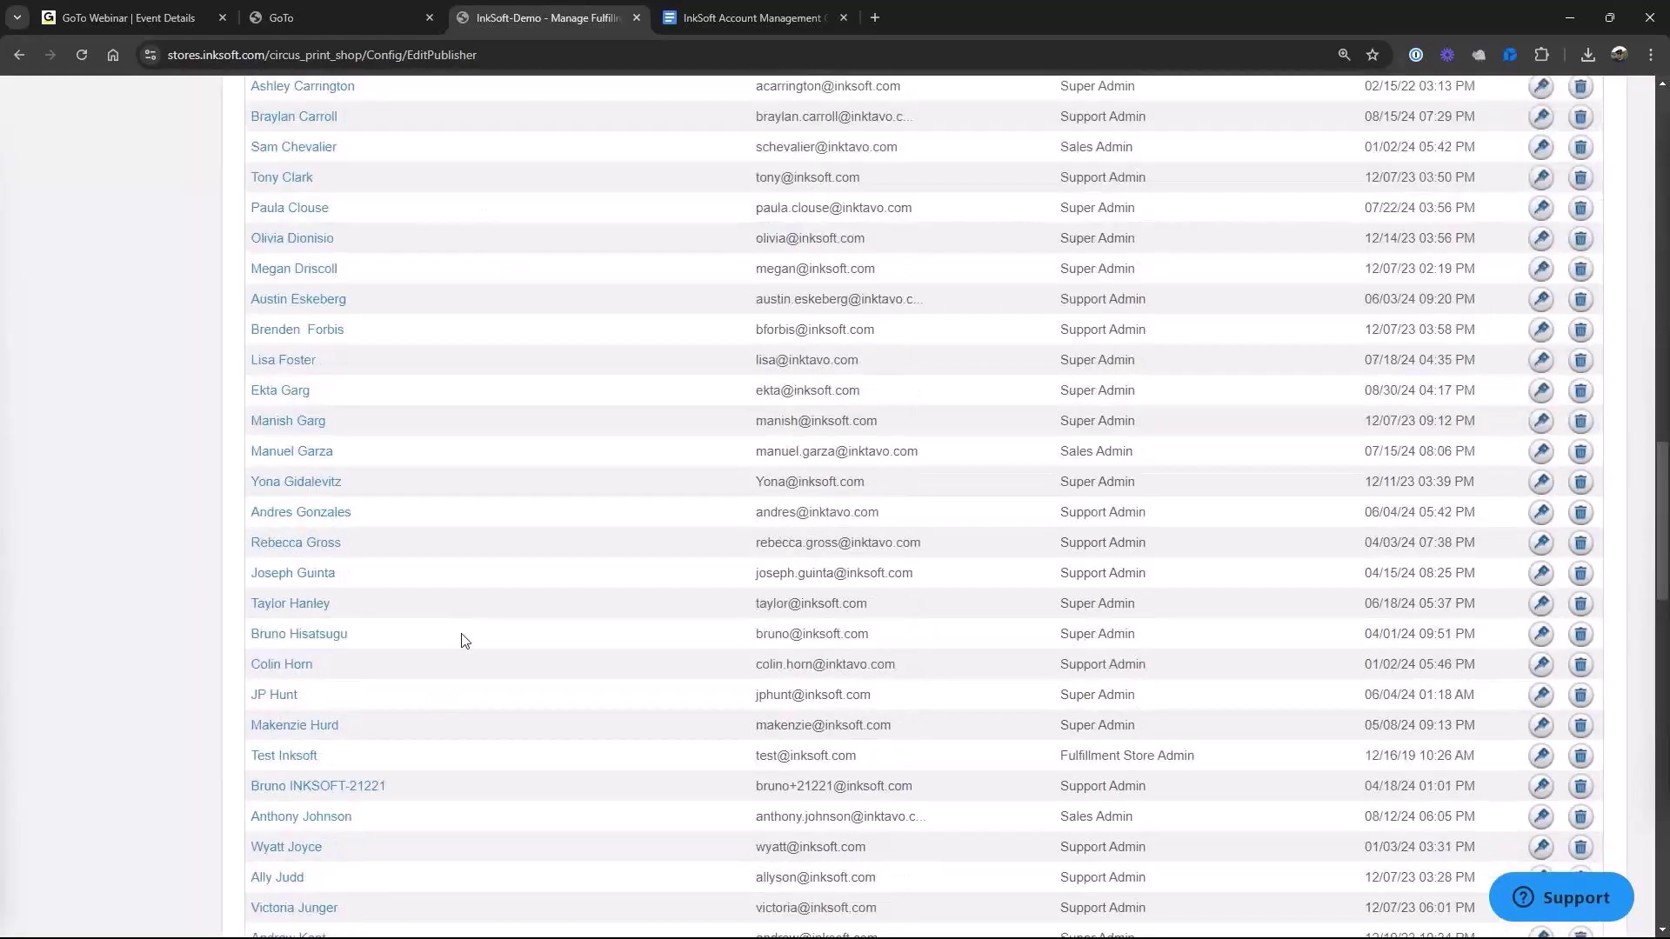
scroll(465, 641, down, 7)
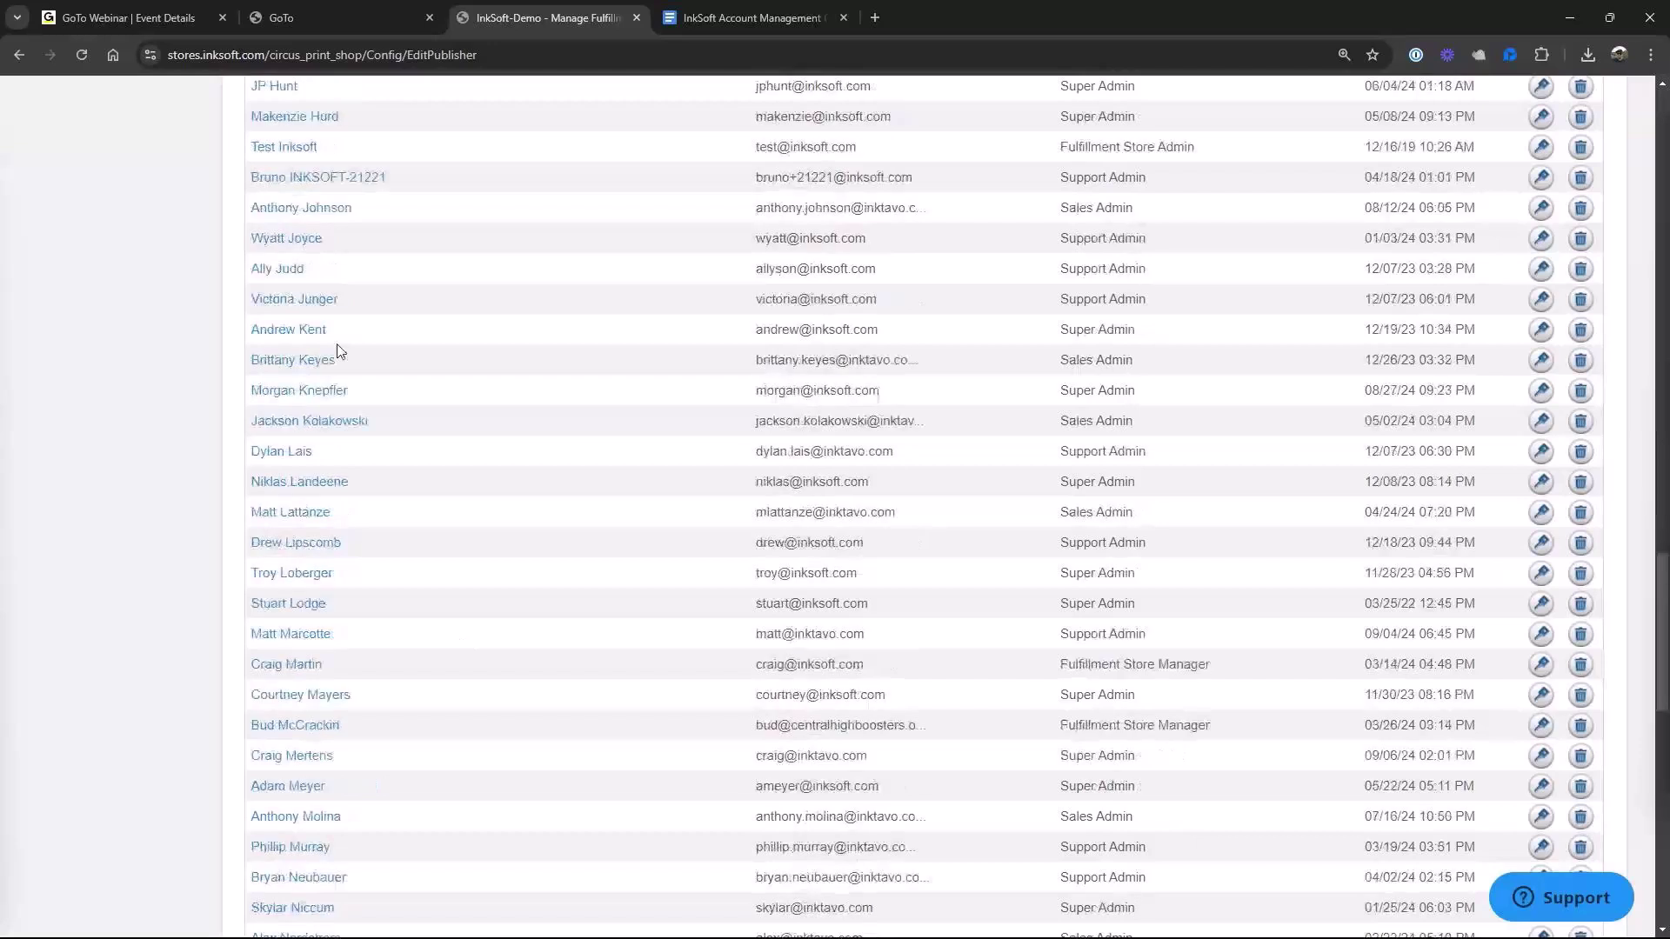
click(340, 700)
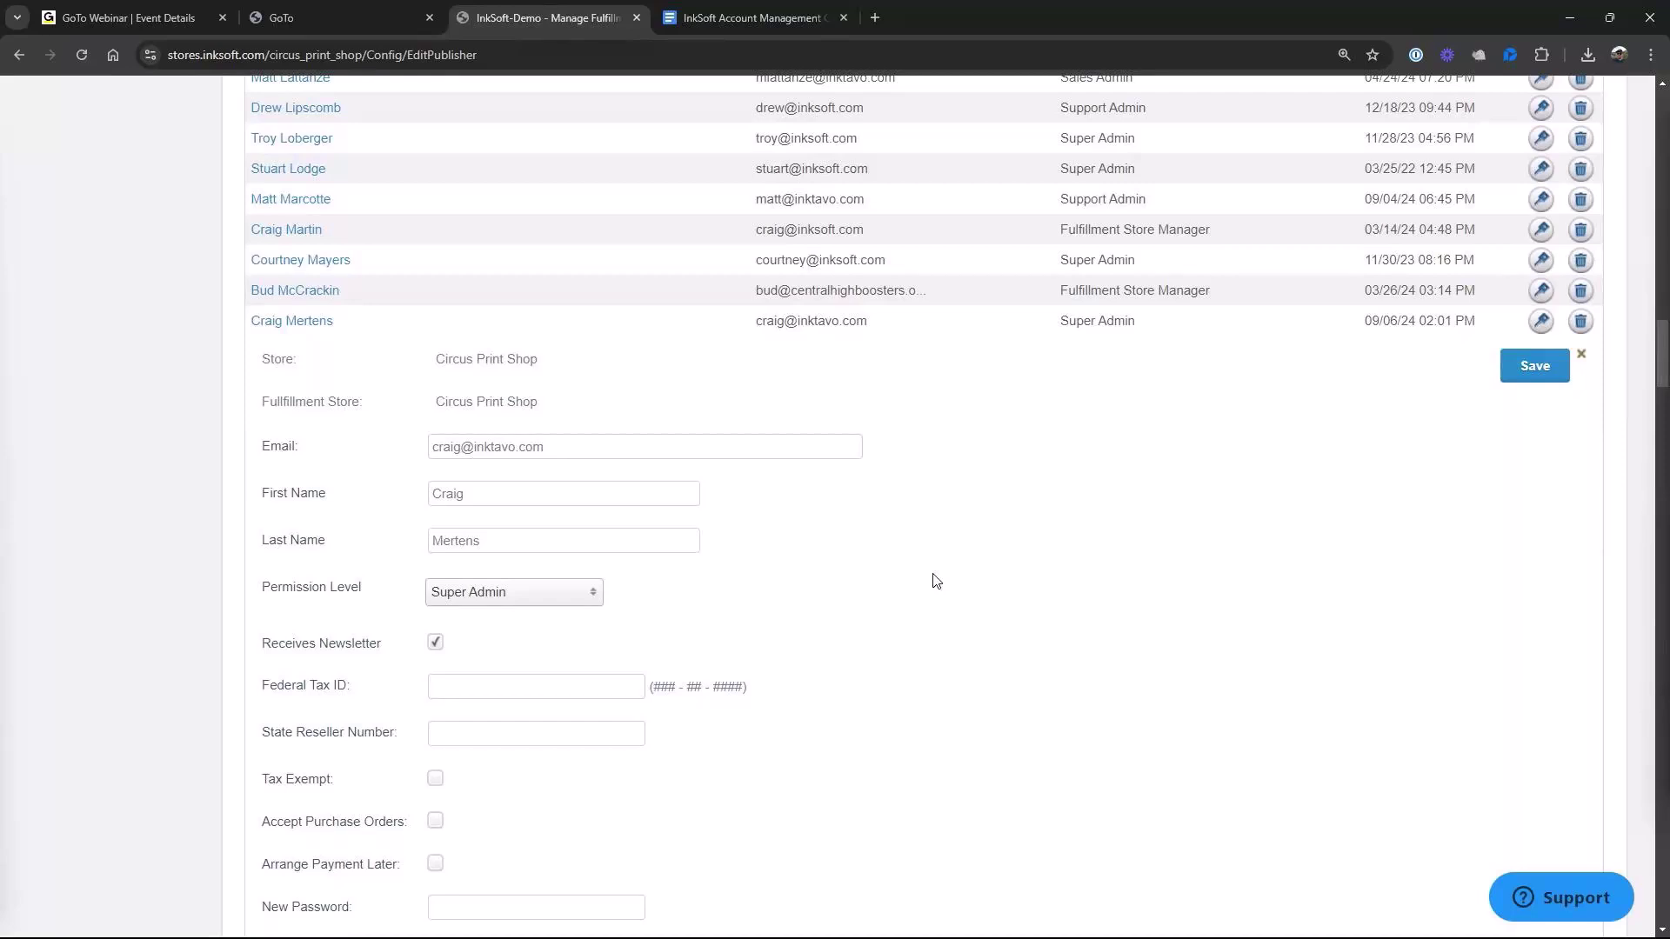
click(598, 599)
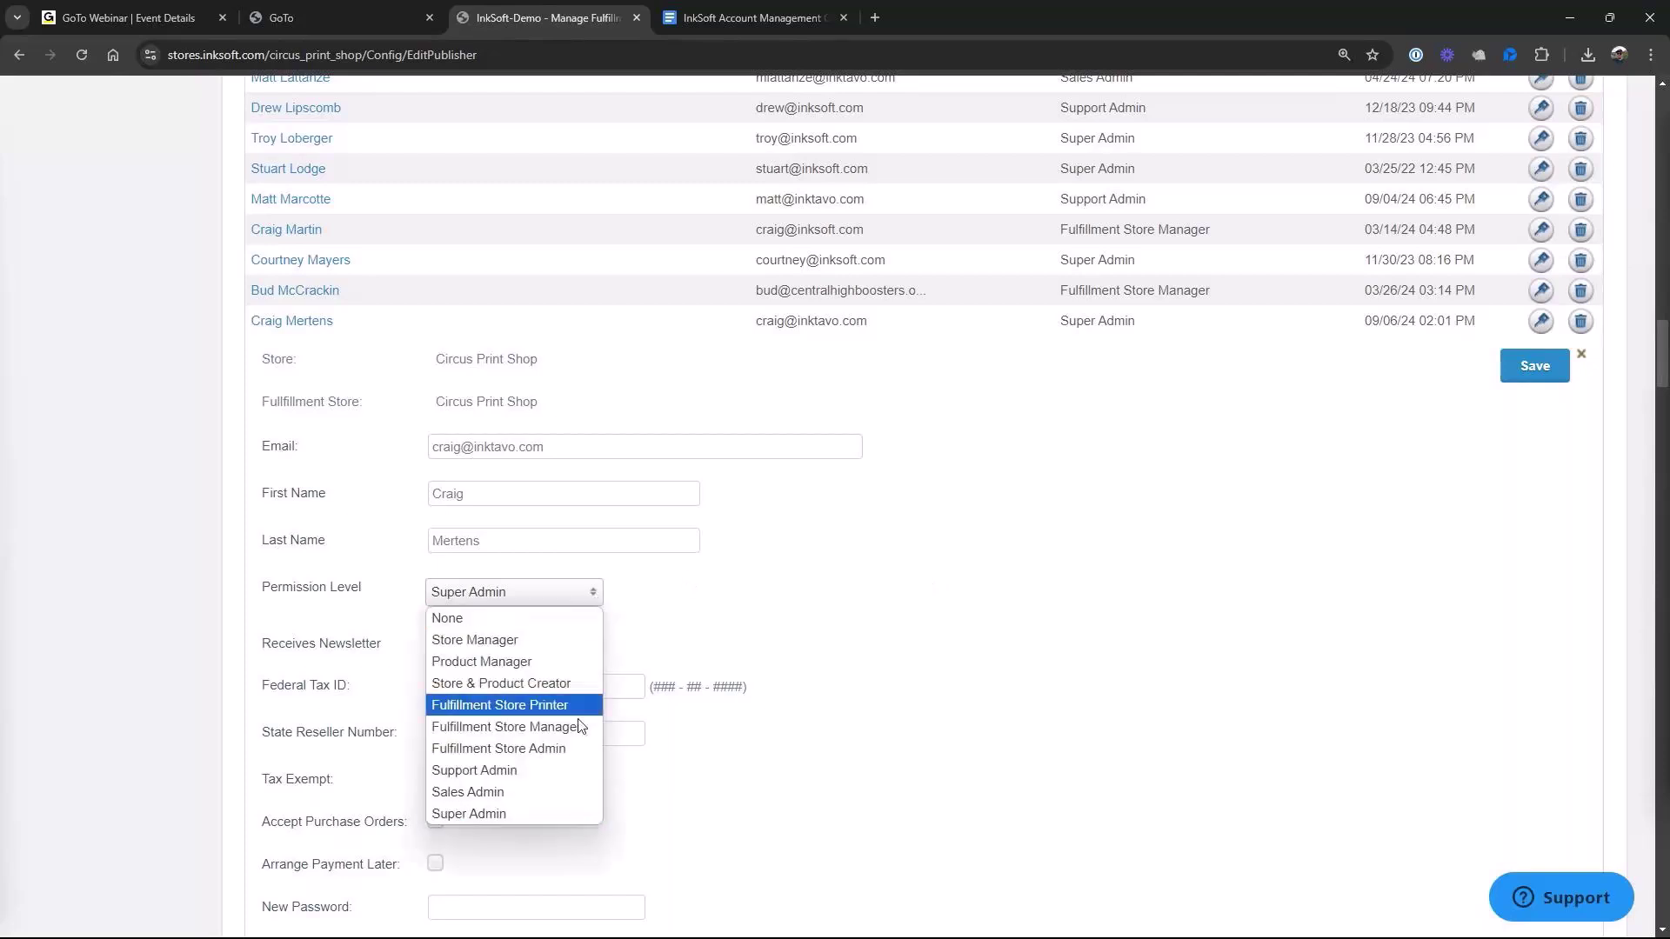
click(985, 609)
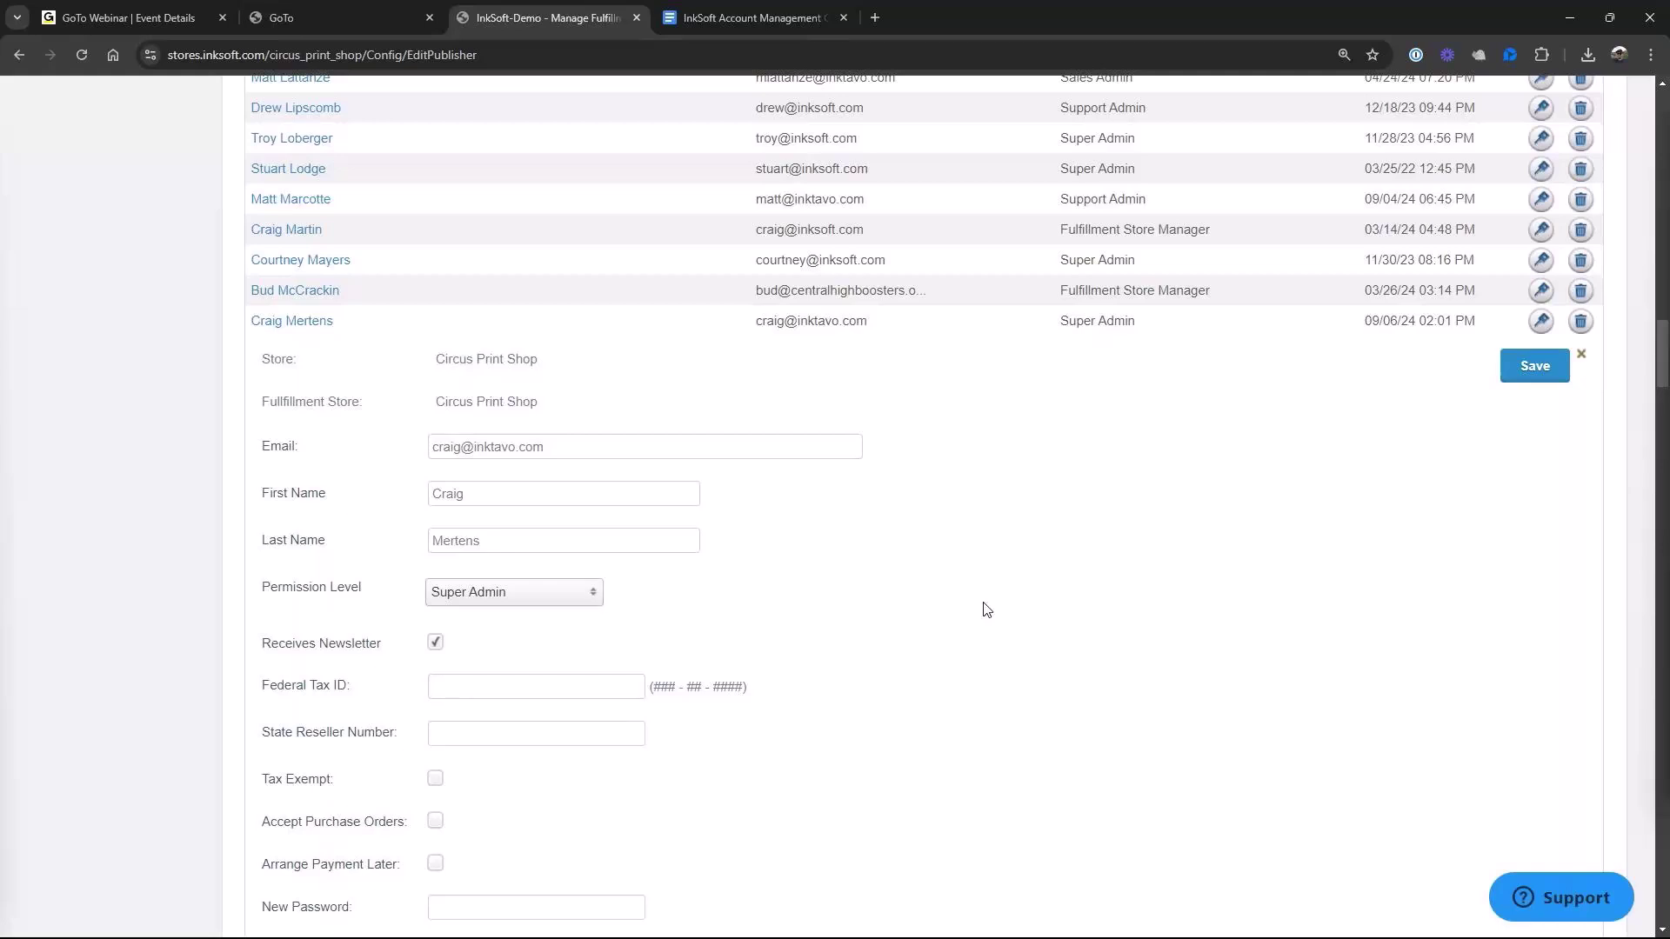
click(599, 597)
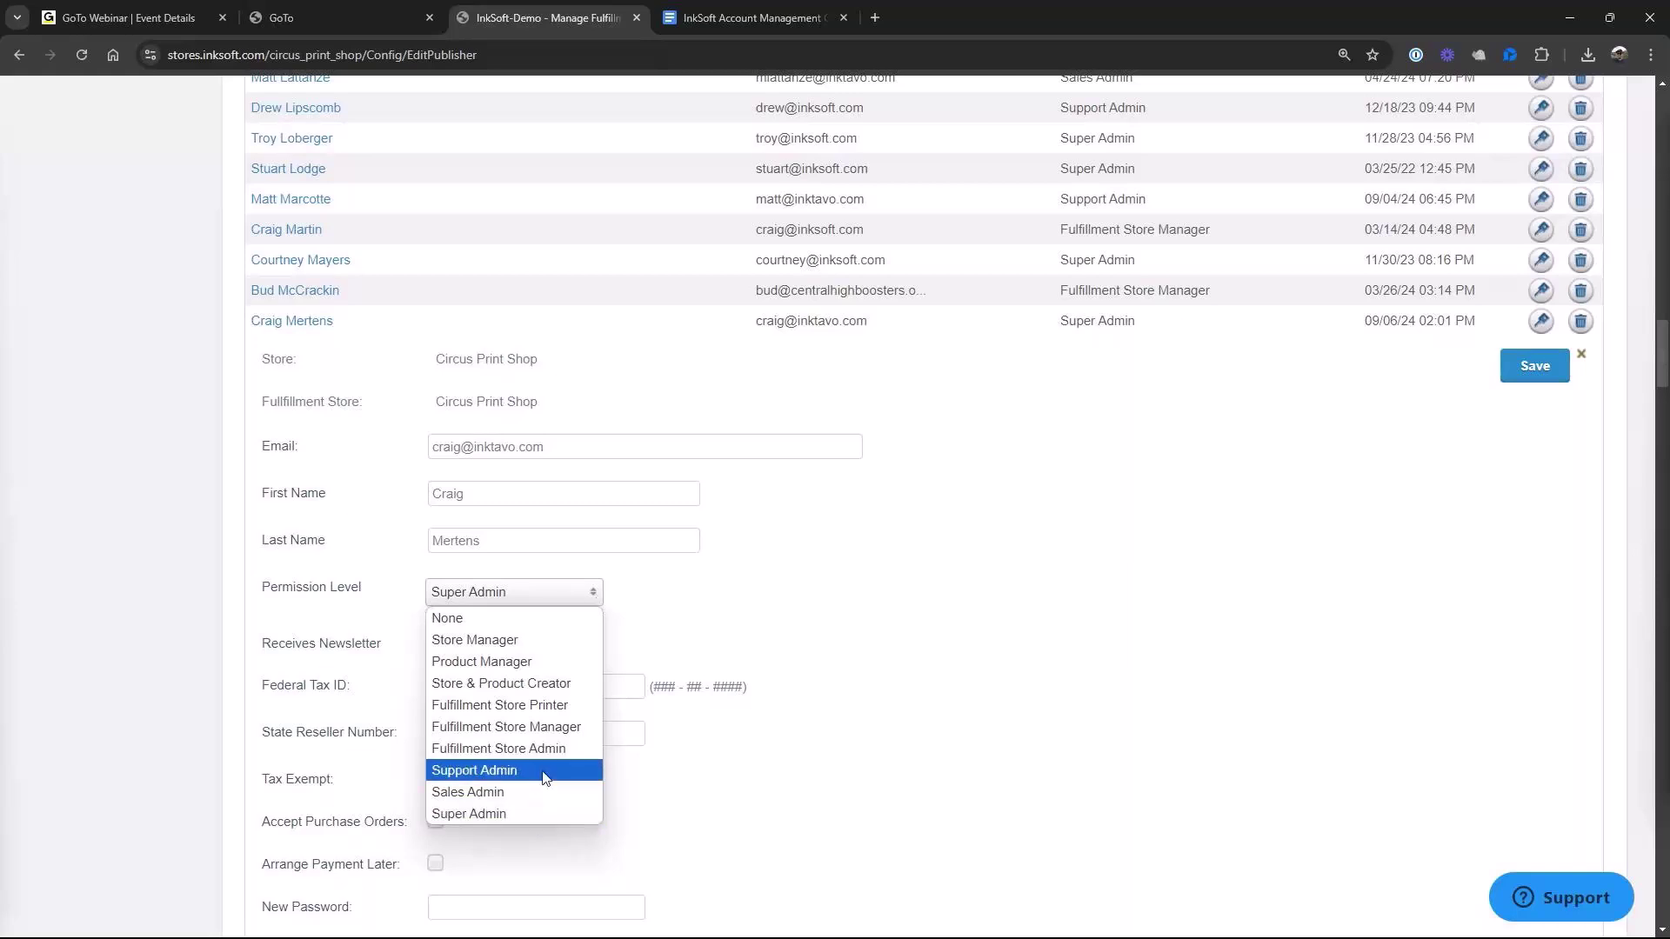
click(1017, 595)
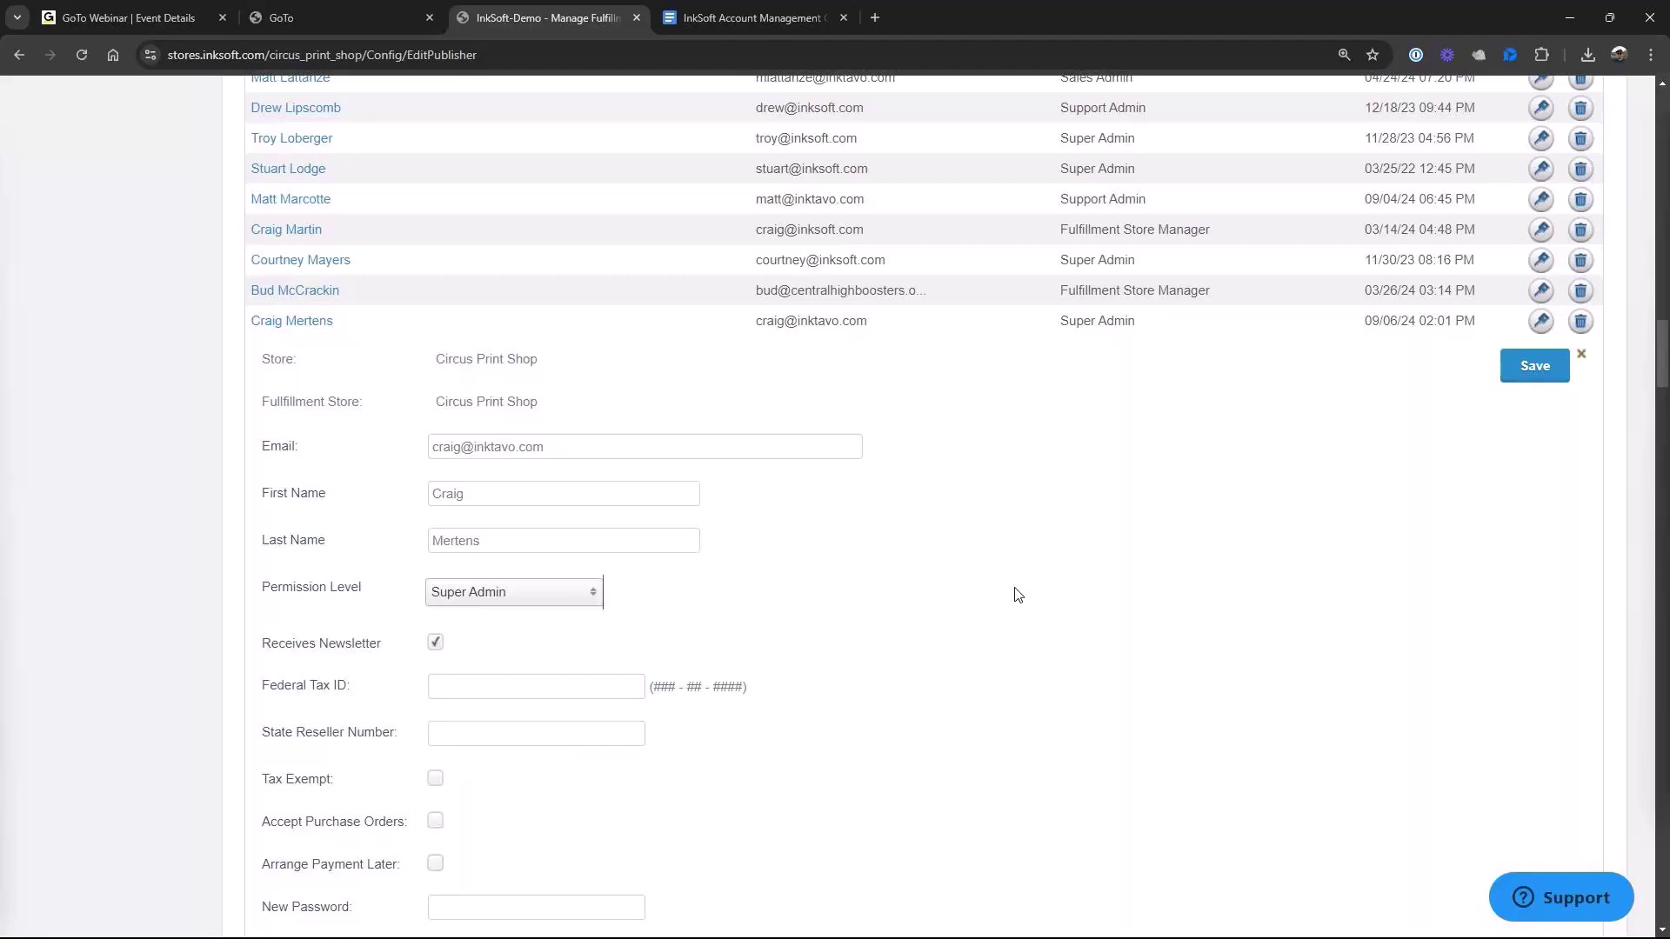
Examine the account's tax, payment, password and VIP discount settings and its registered addresses
scroll(1018, 594, down, 3)
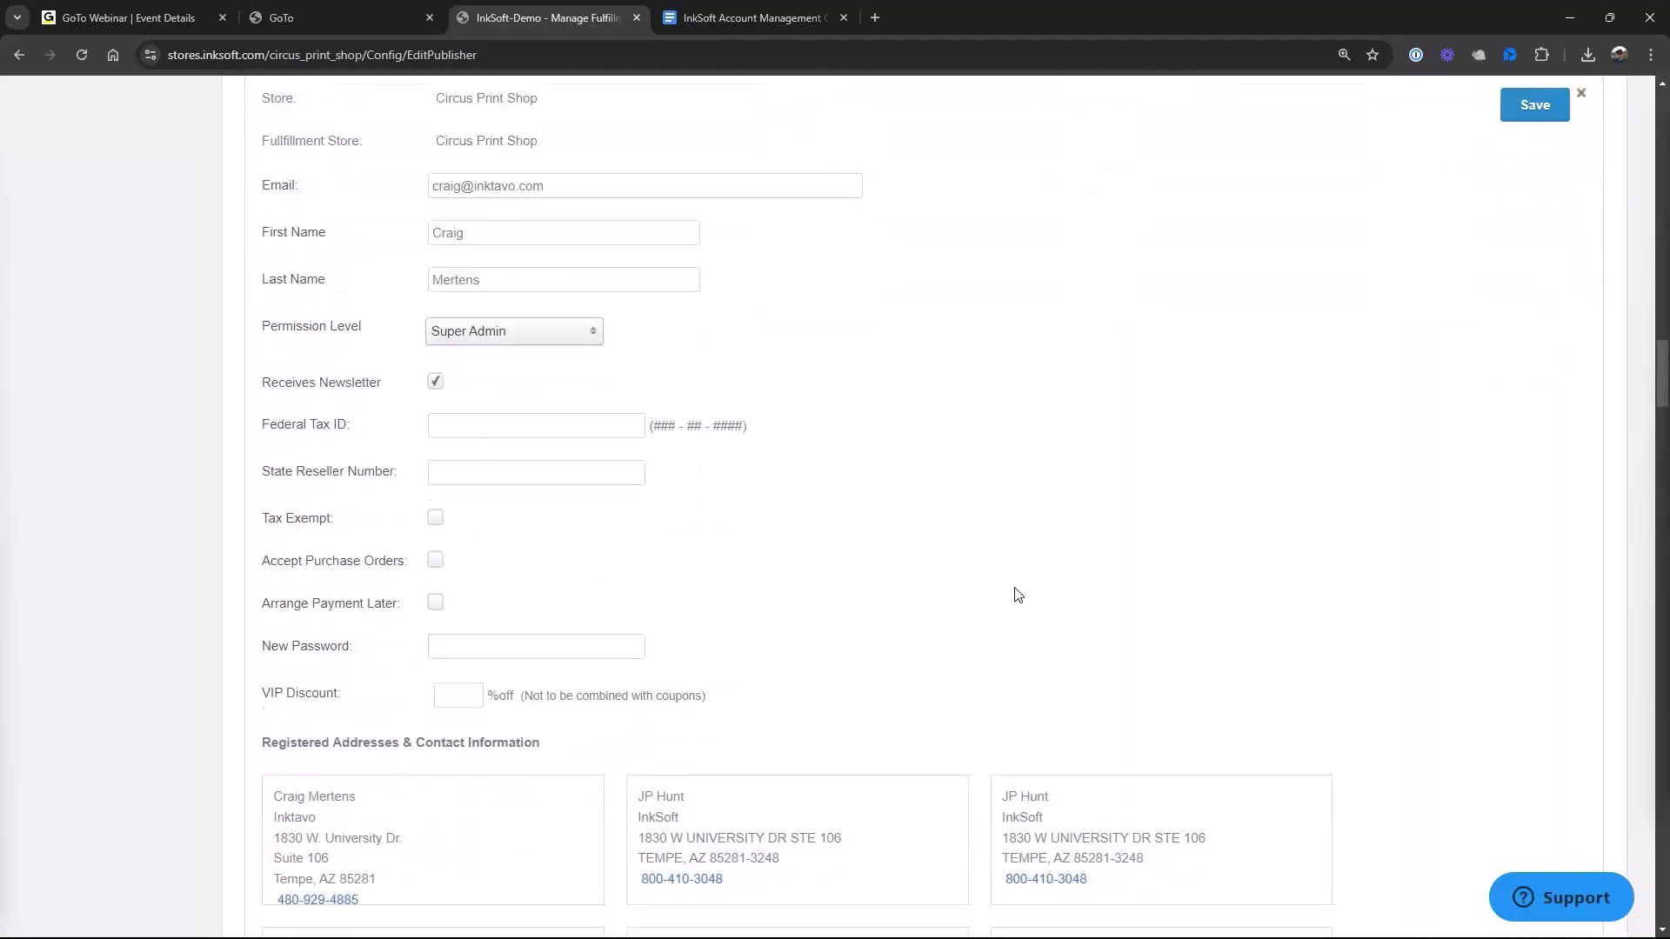
scroll(1017, 594, down, 3)
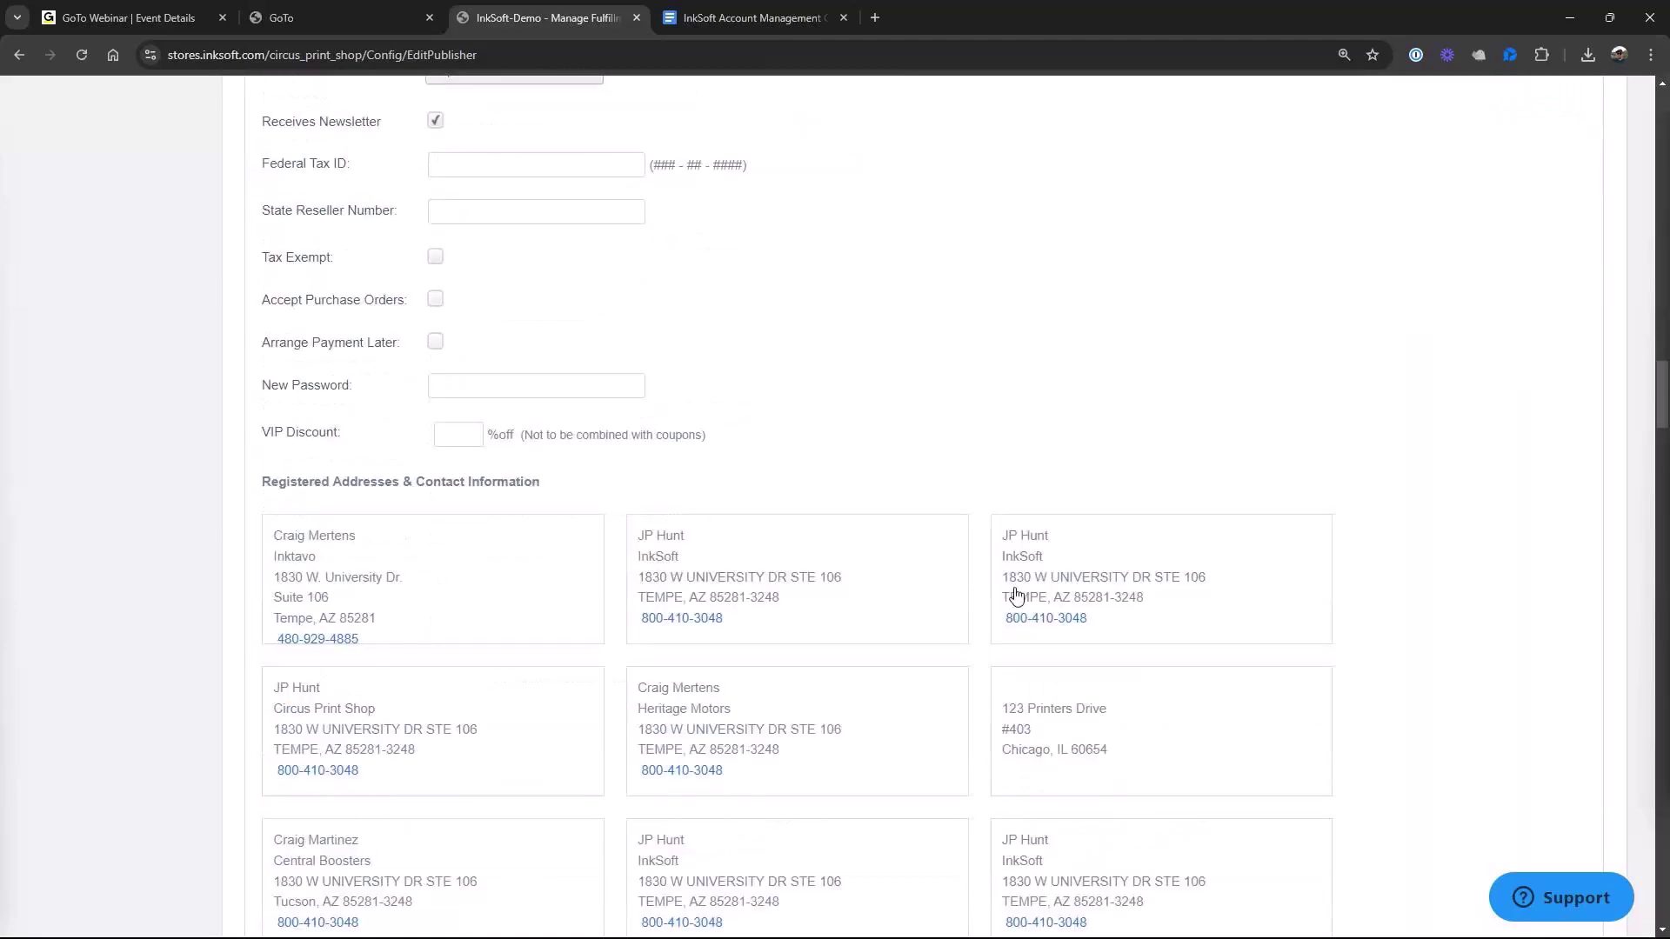
scroll(921, 600, down, 2)
scroll(920, 600, down, 10)
scroll(921, 600, up, 15)
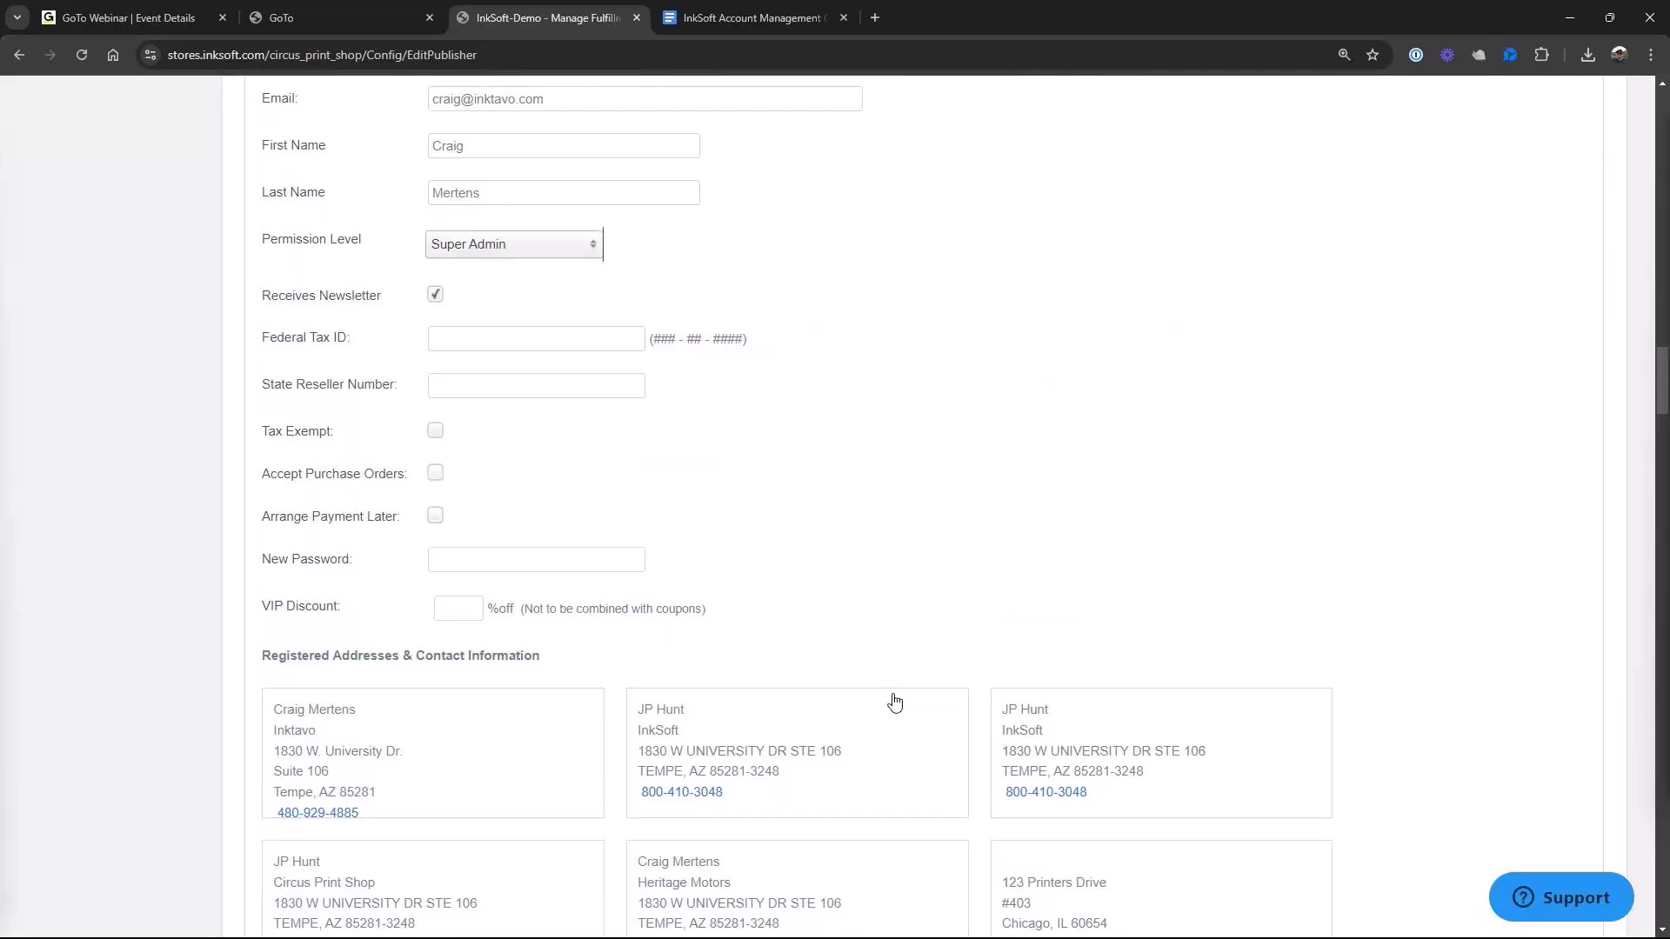
Go to Proposals in InkSoft Core and create a new draft proposal
scroll(894, 700, up, 5)
scroll(896, 694, up, 8)
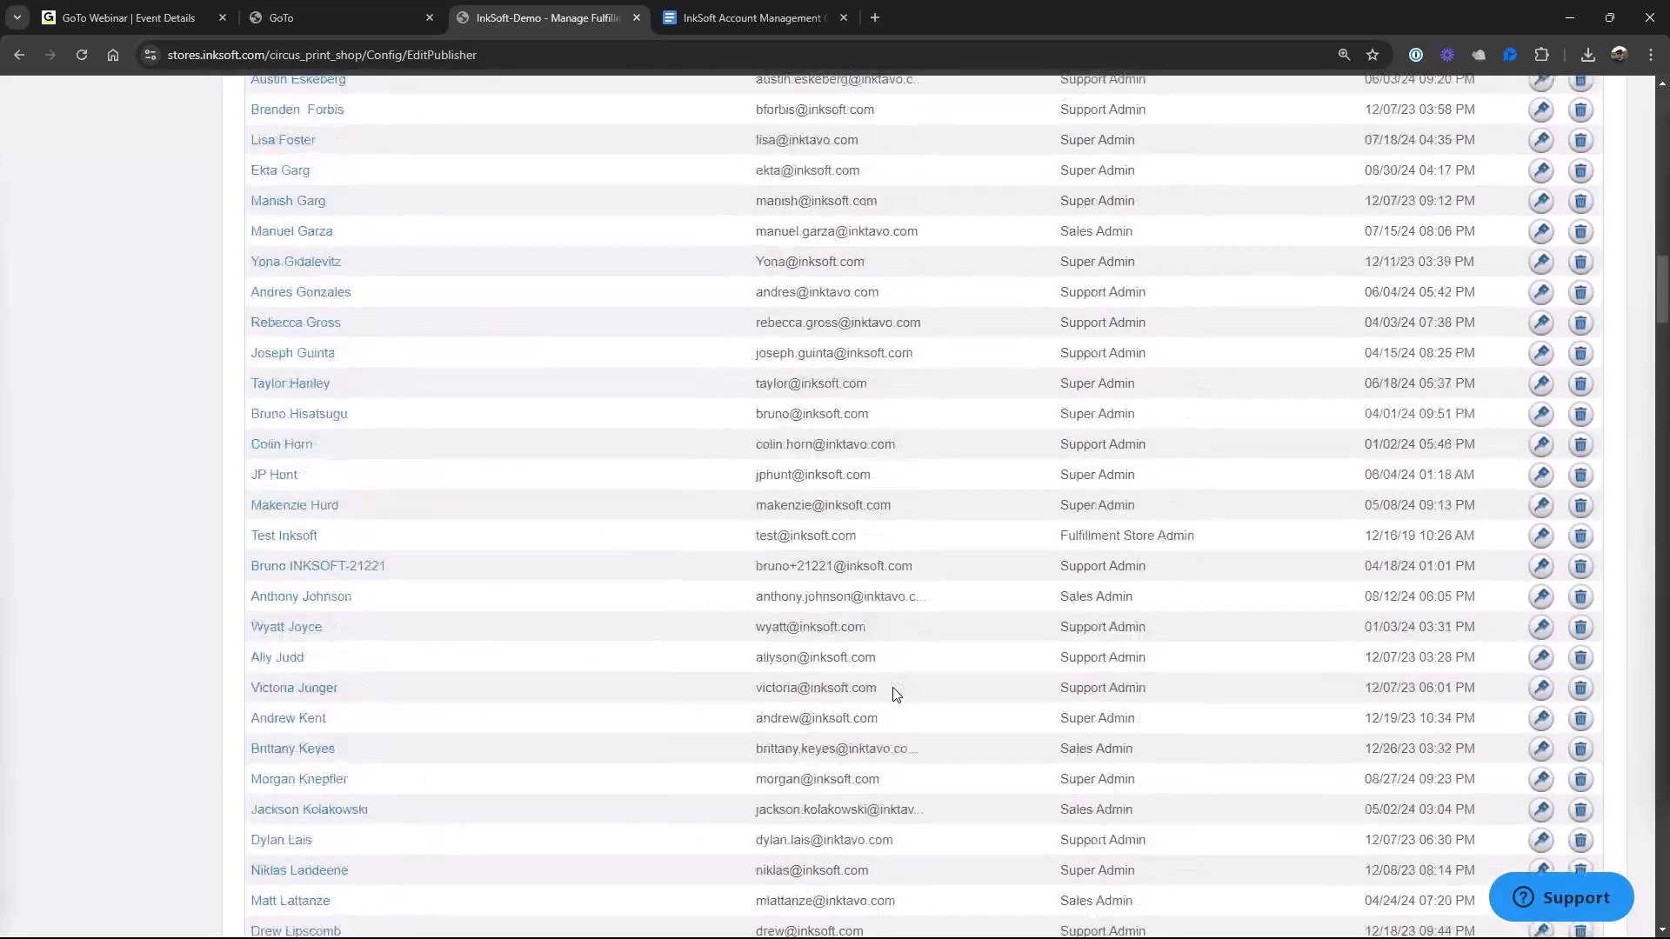
scroll(895, 693, up, 3)
scroll(895, 693, up, 4)
scroll(891, 689, up, 5)
scroll(892, 689, up, 2)
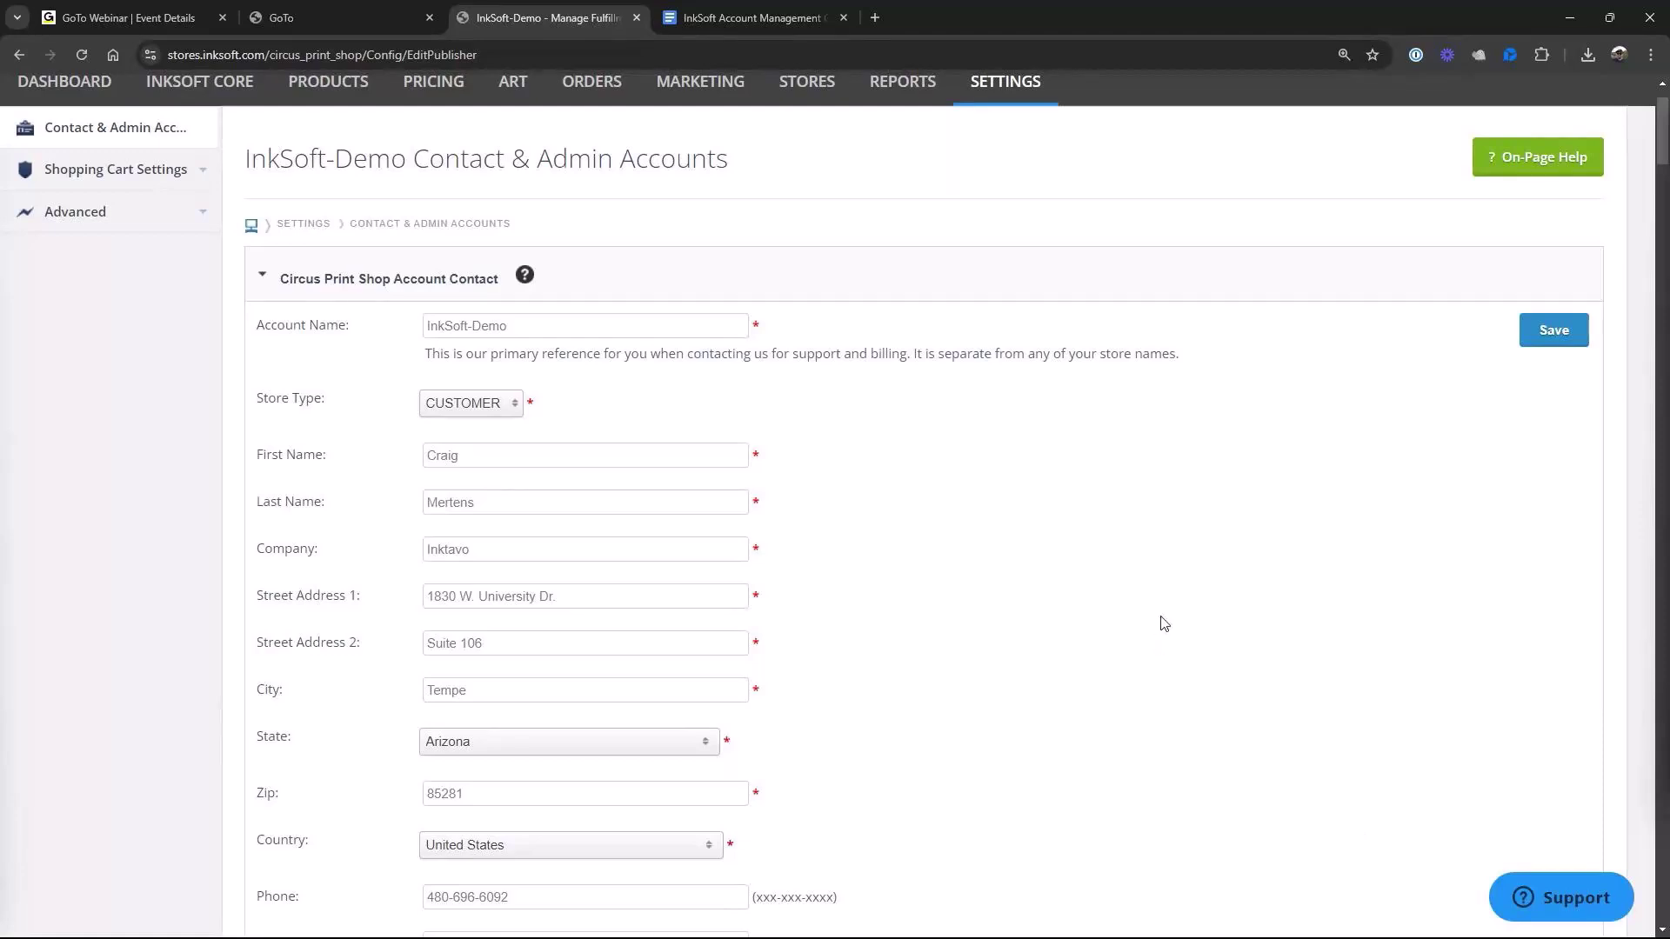
scroll(1139, 570, up, 1)
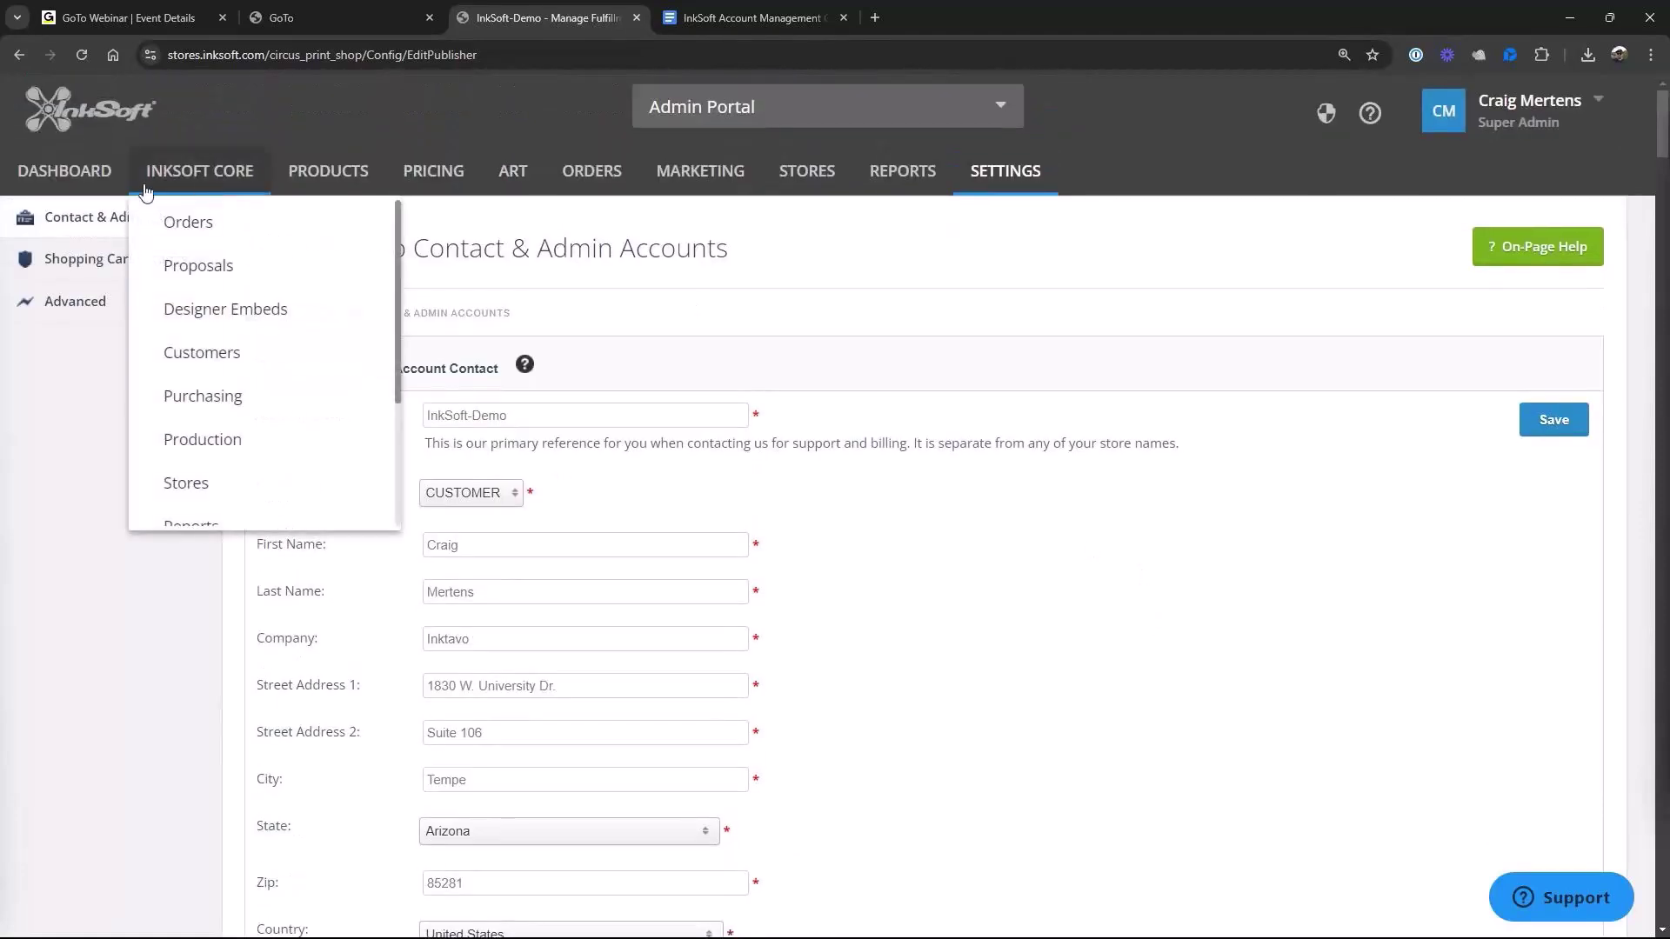
click(195, 173)
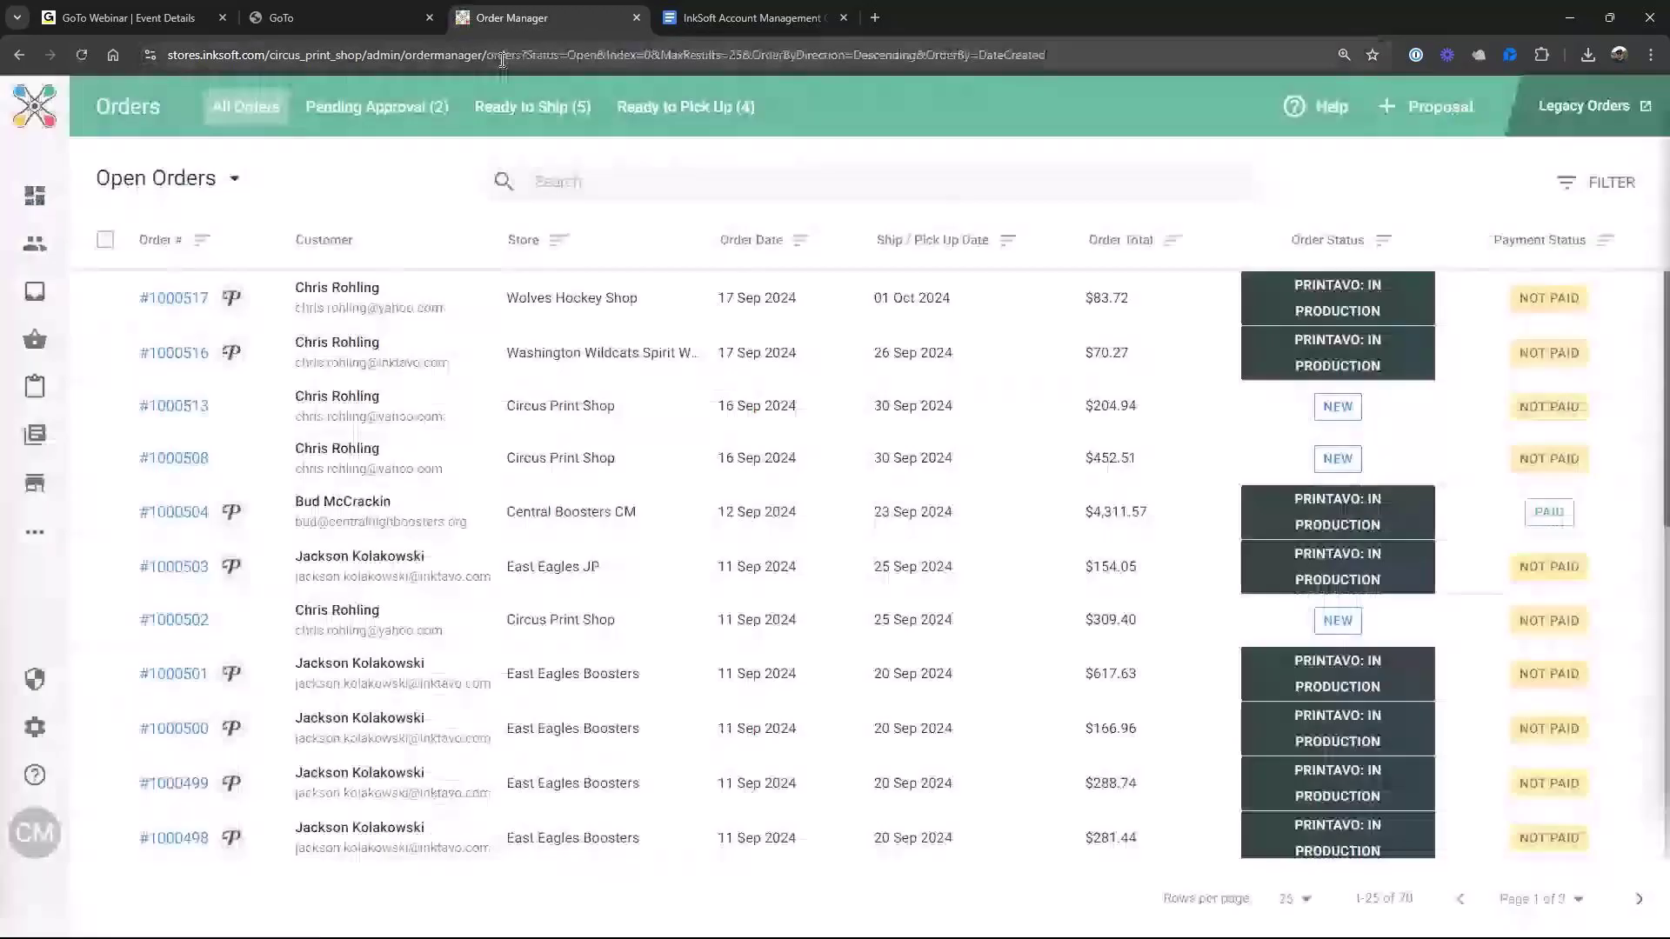
mouse_move(48, 349)
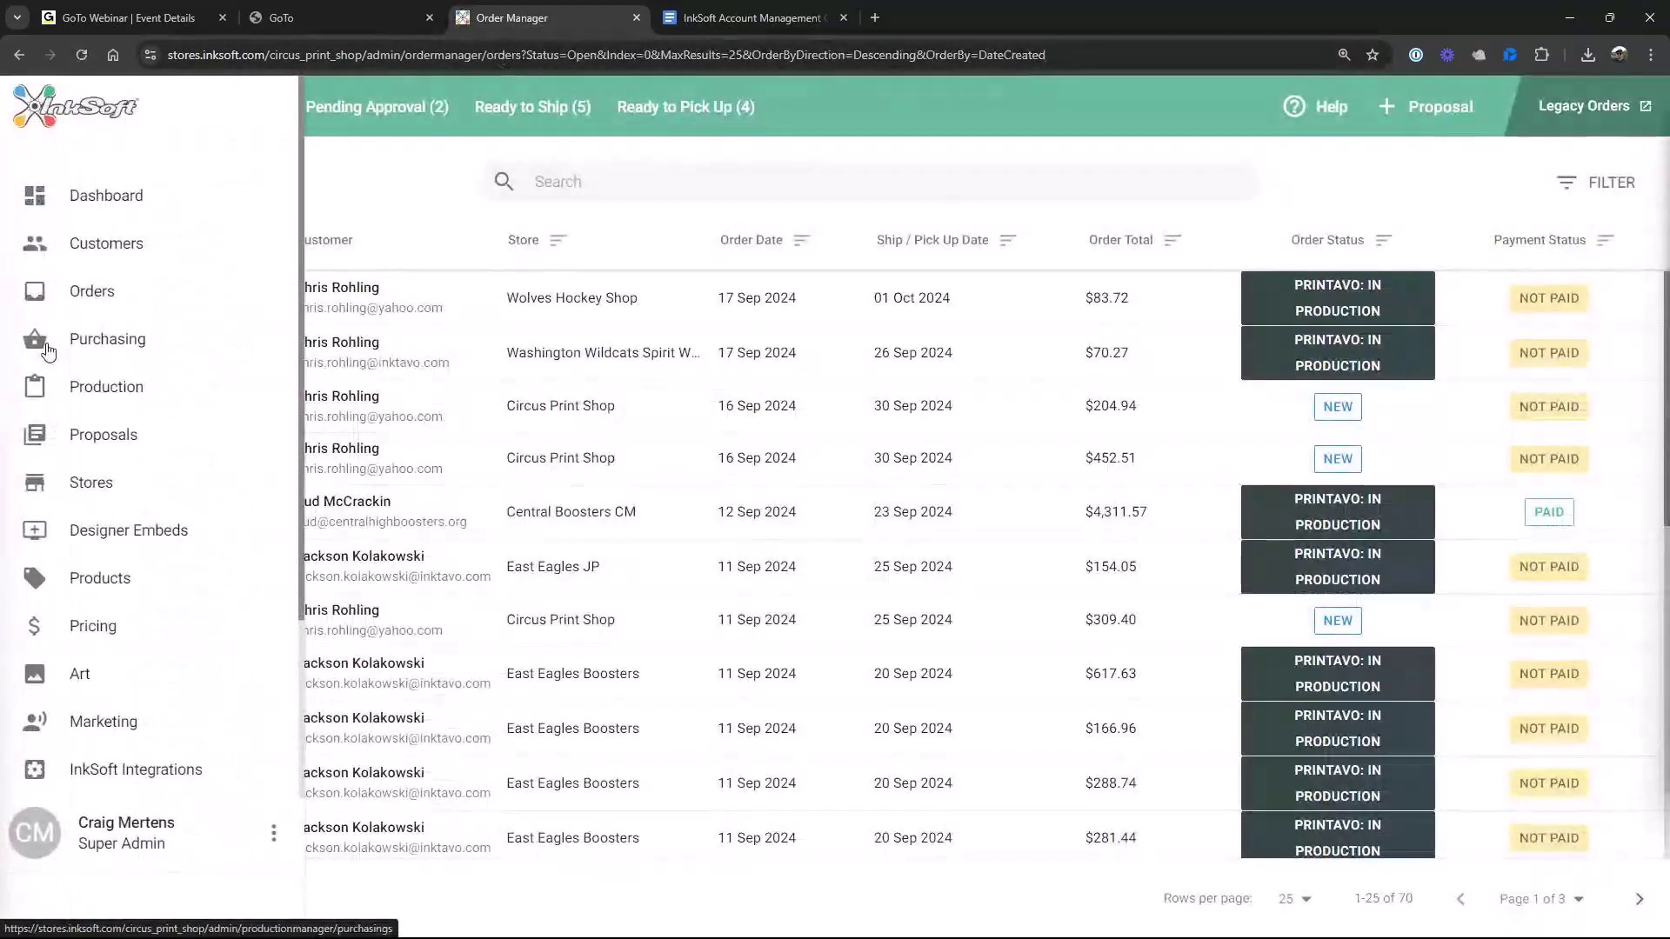
click(93, 434)
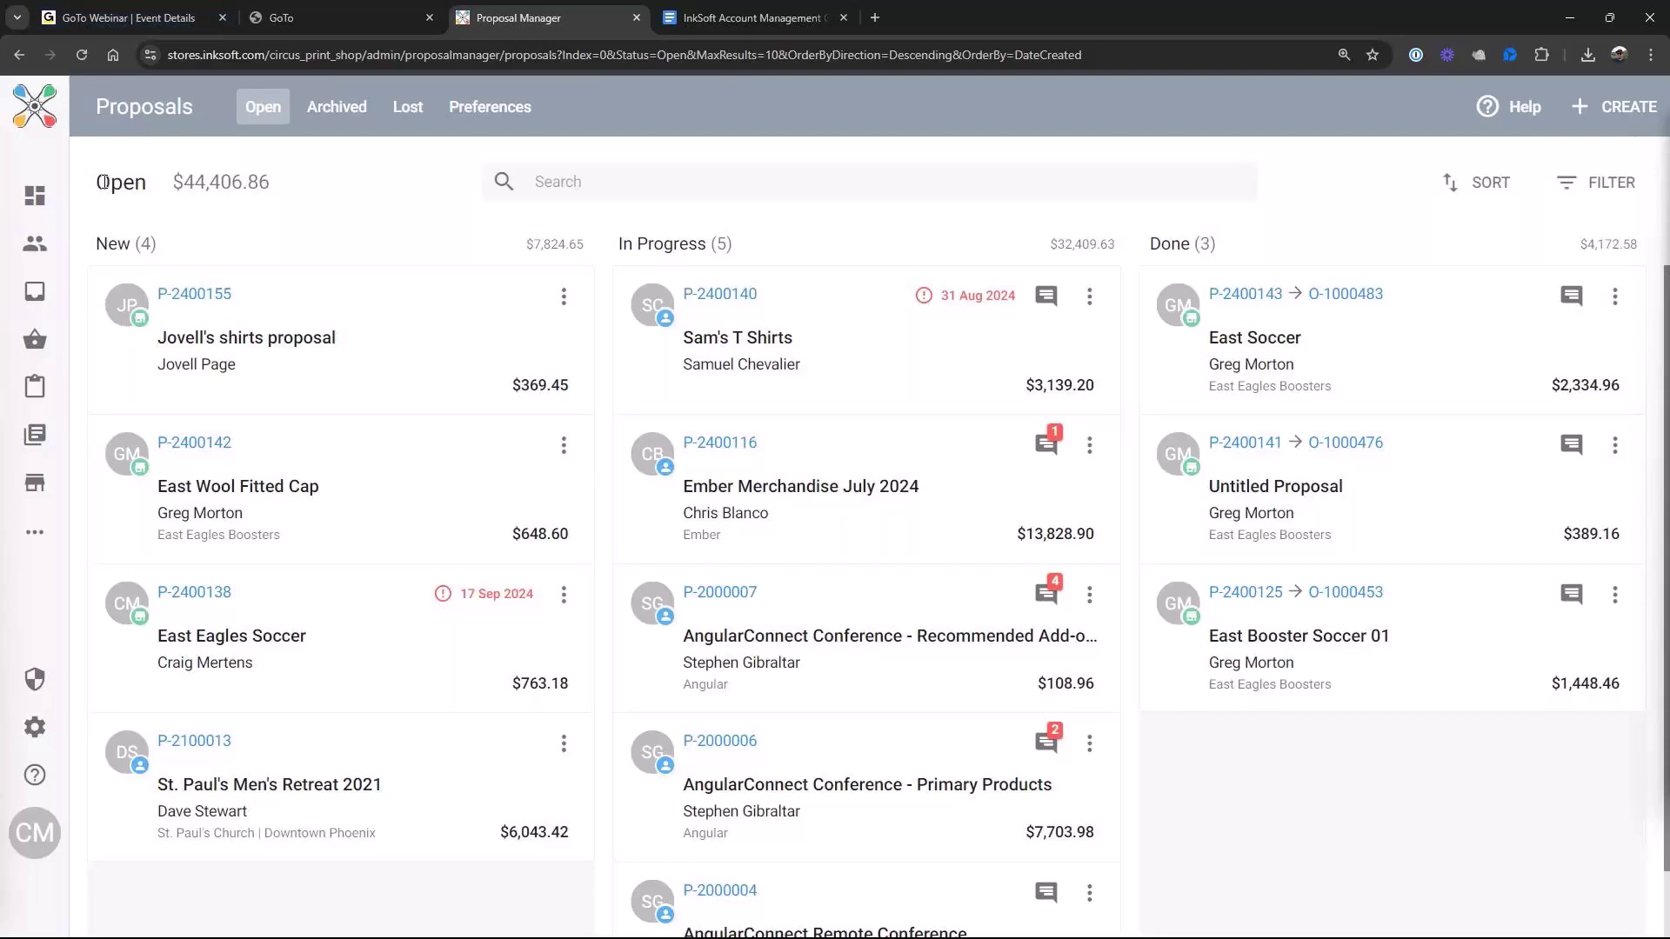
click(1610, 112)
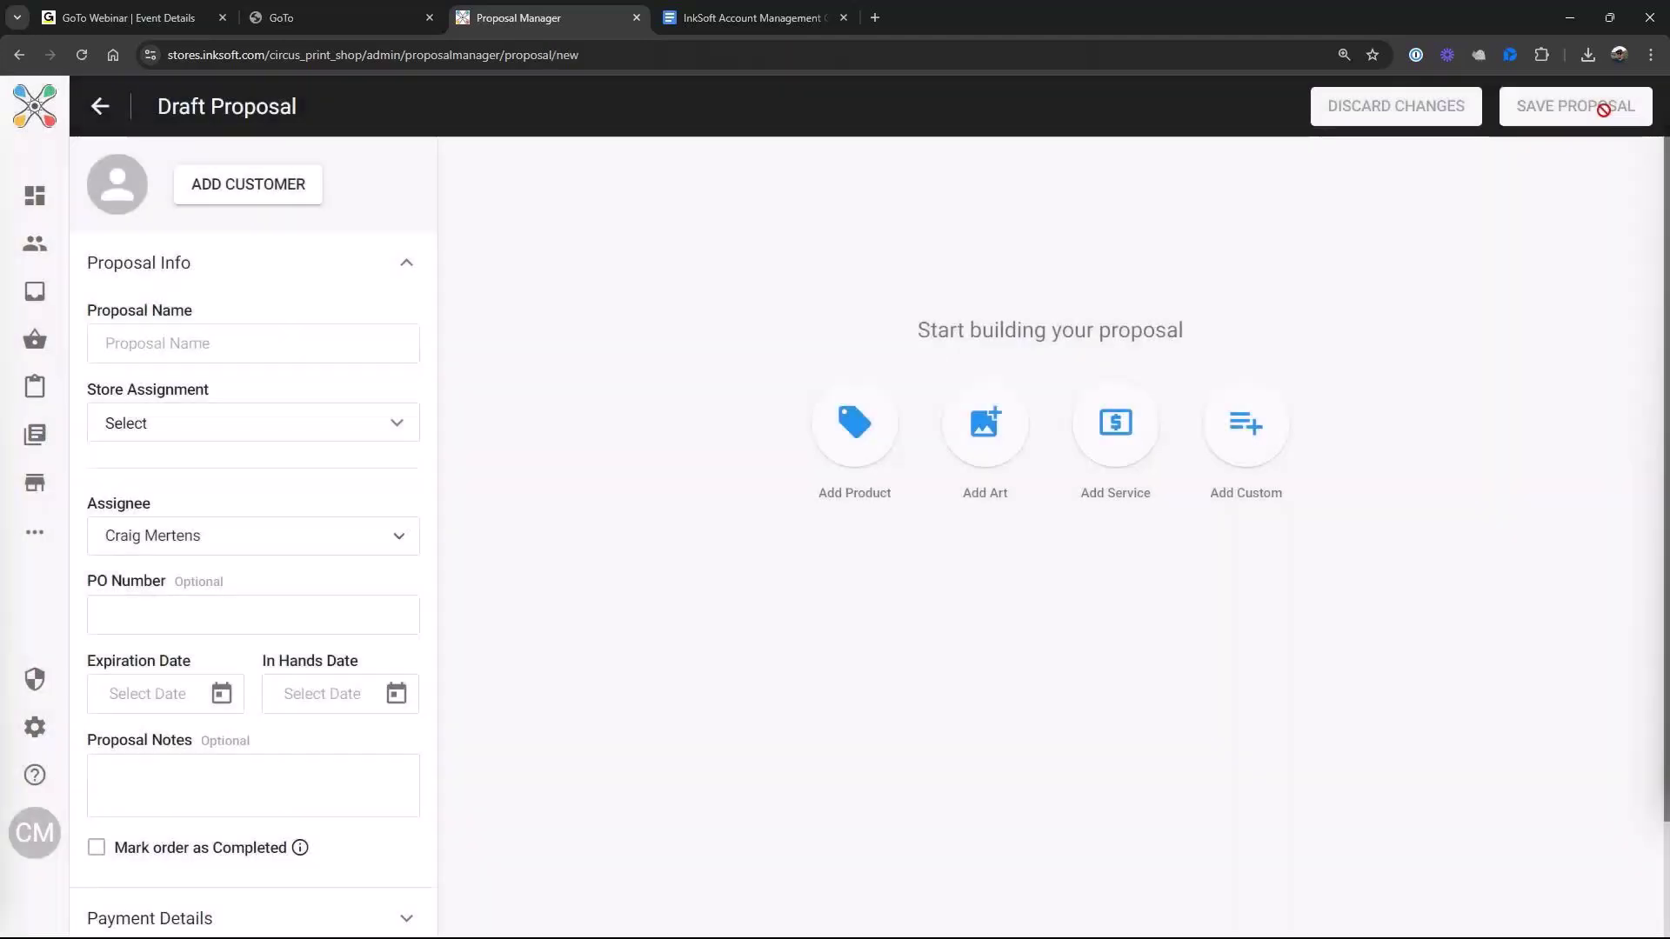
Search for the Central Boosters CM contact, add them as the proposal's customer and check the store assignment
click(260, 187)
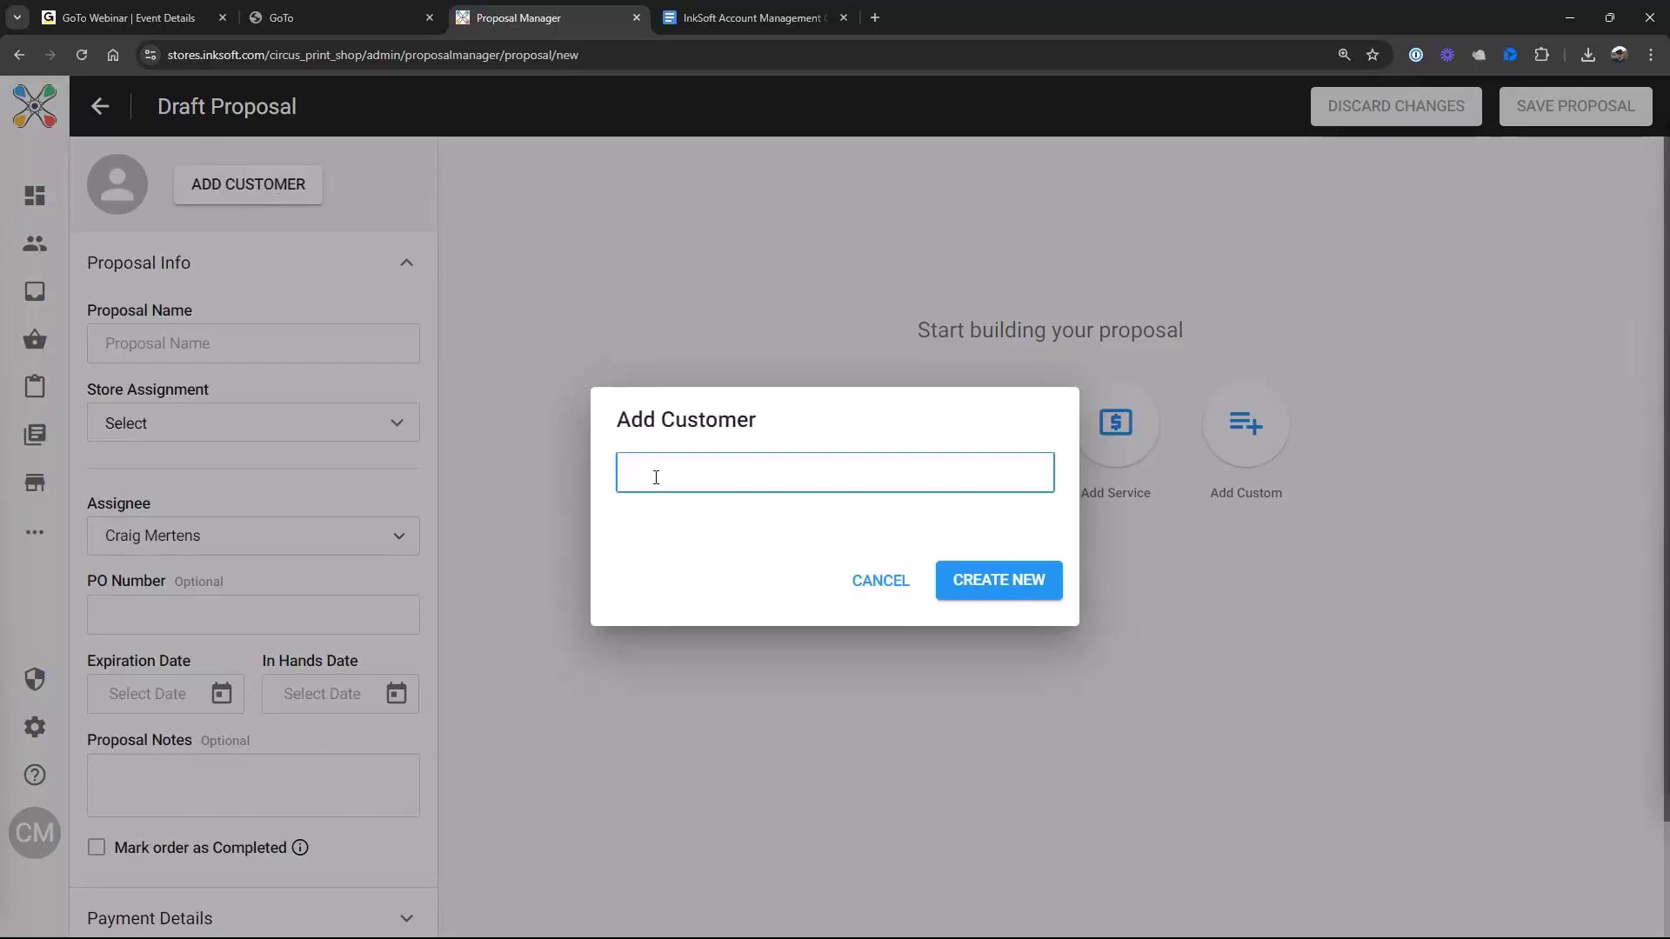
text(bud)
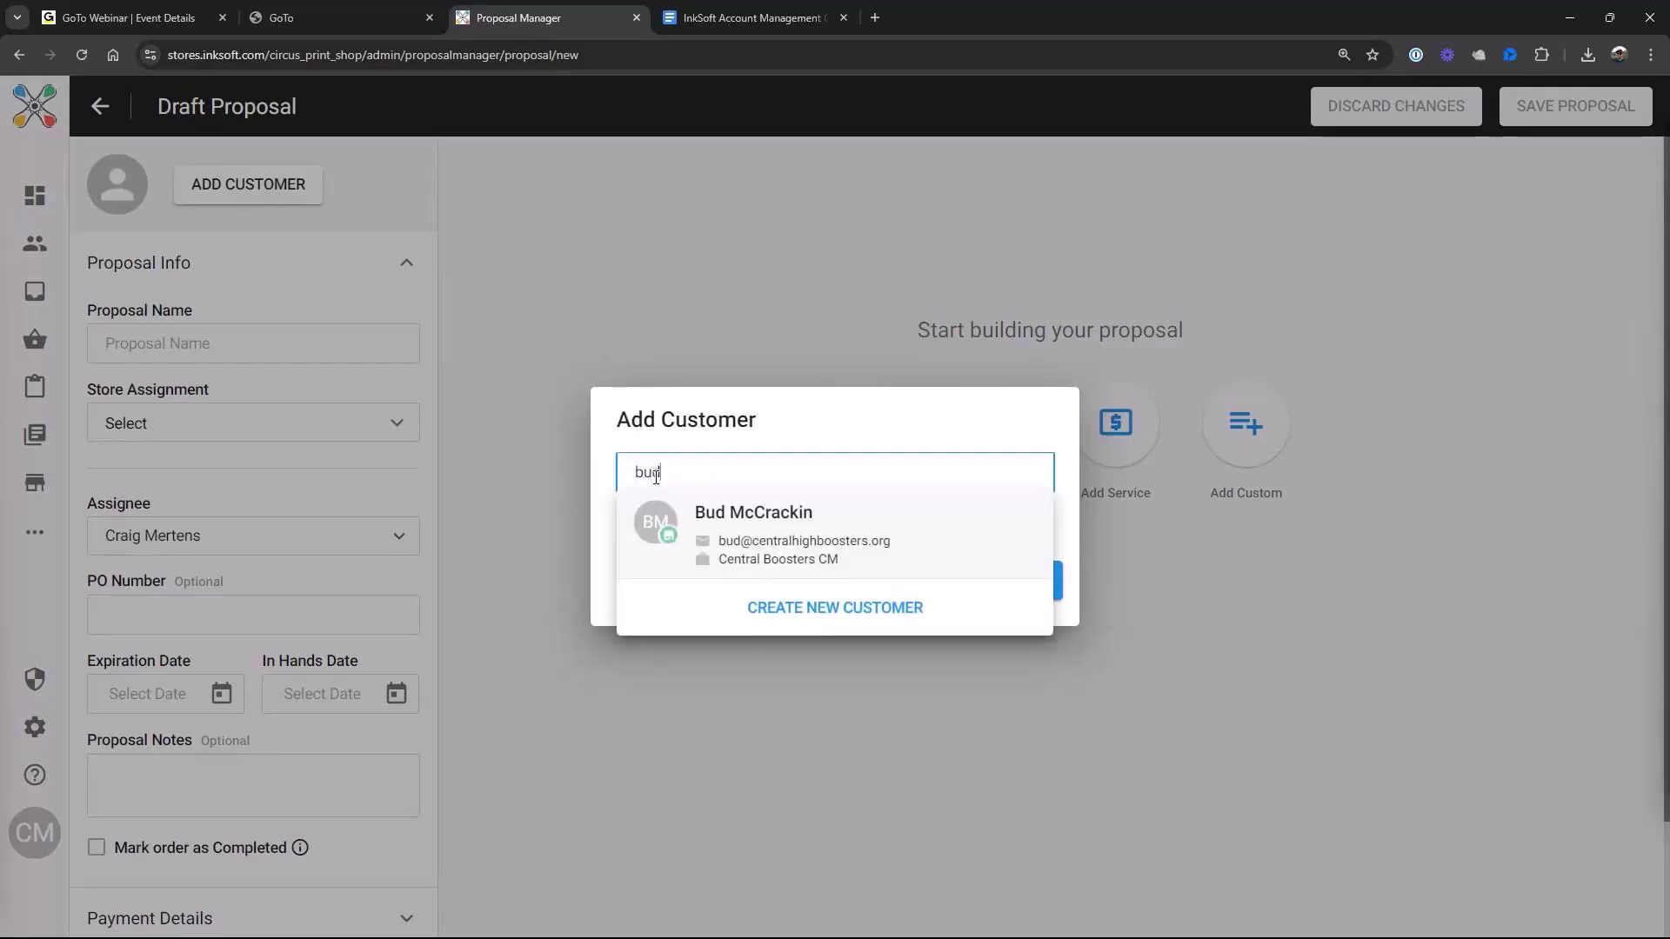
click(795, 541)
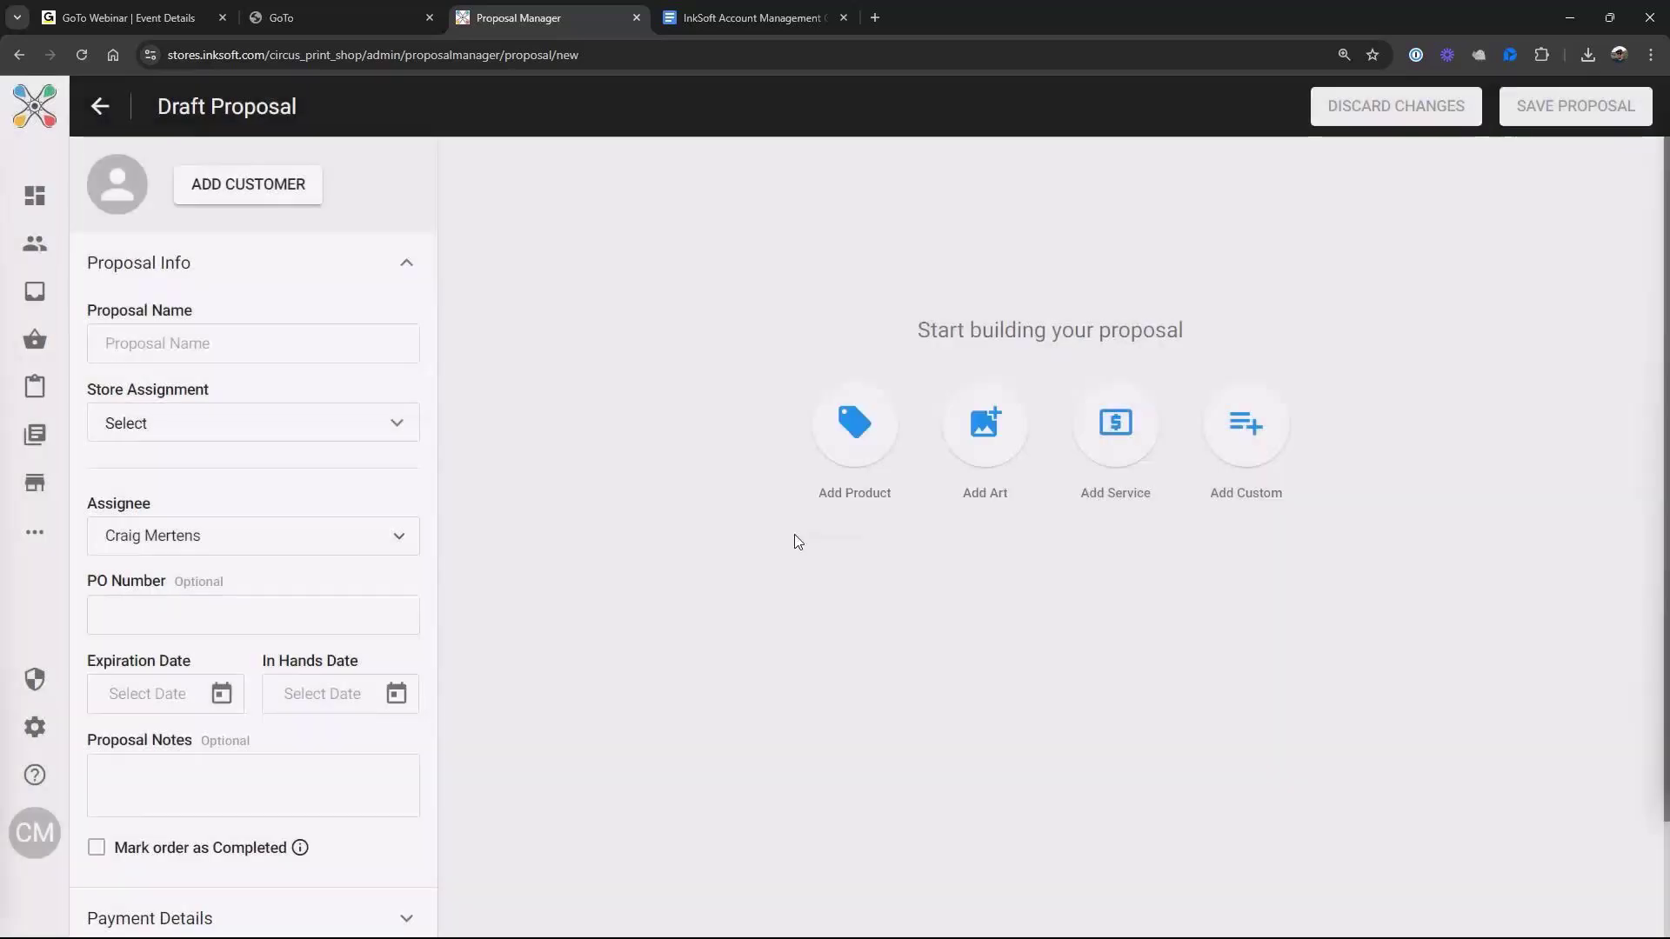
mouse_move(157, 465)
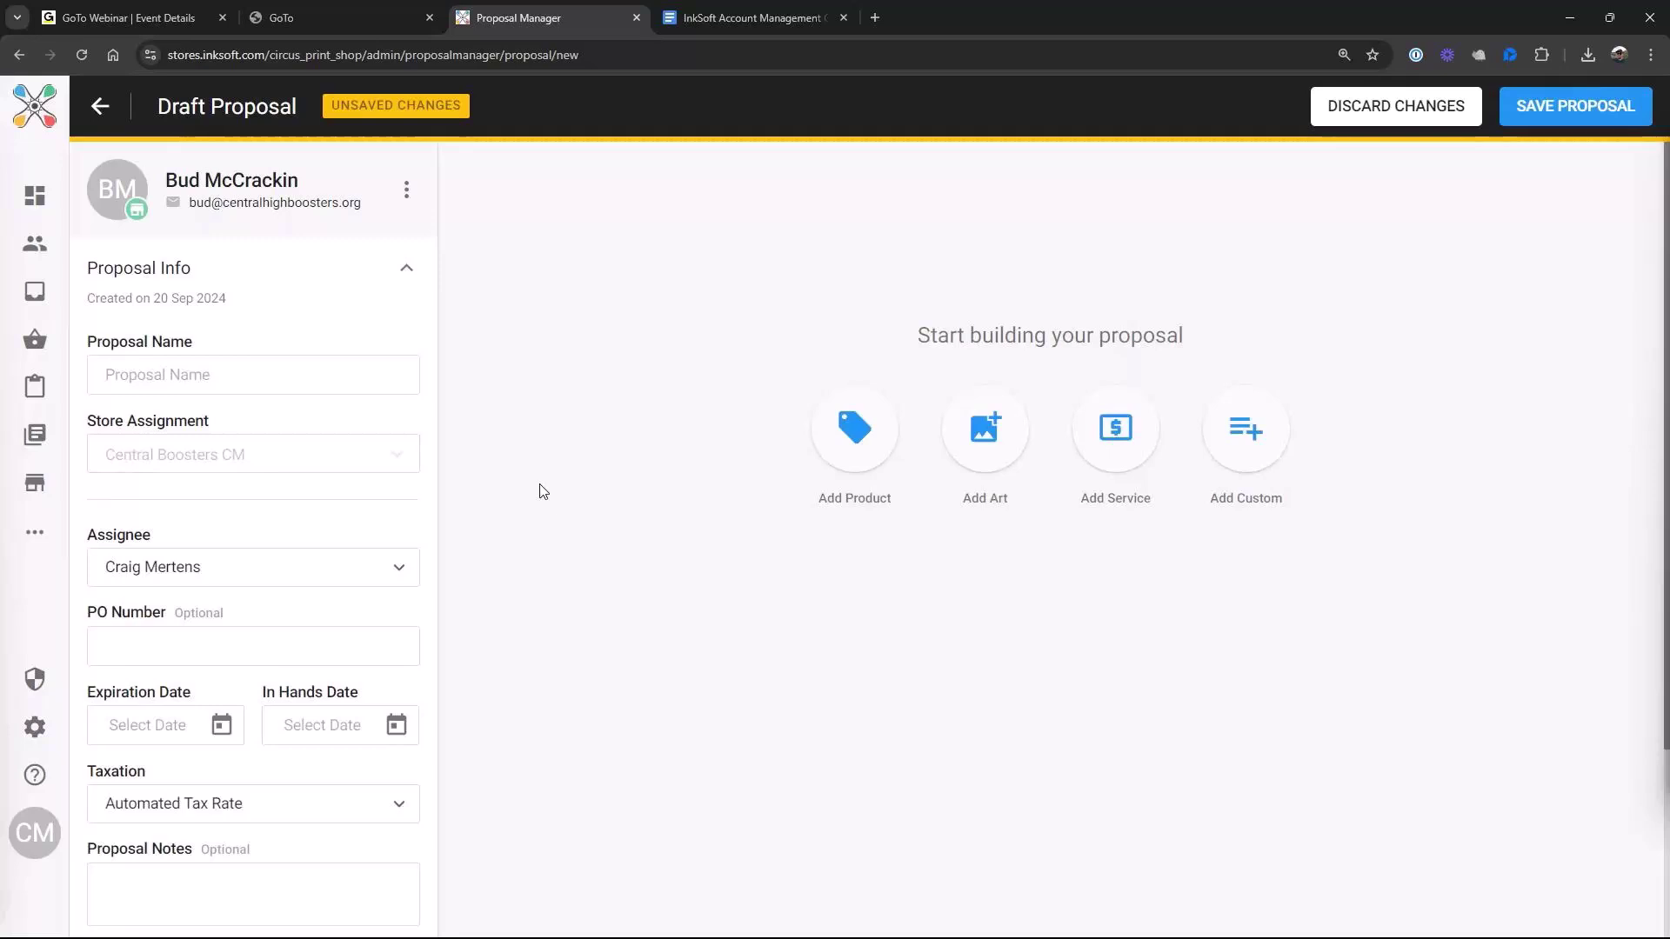
mouse_move(251, 462)
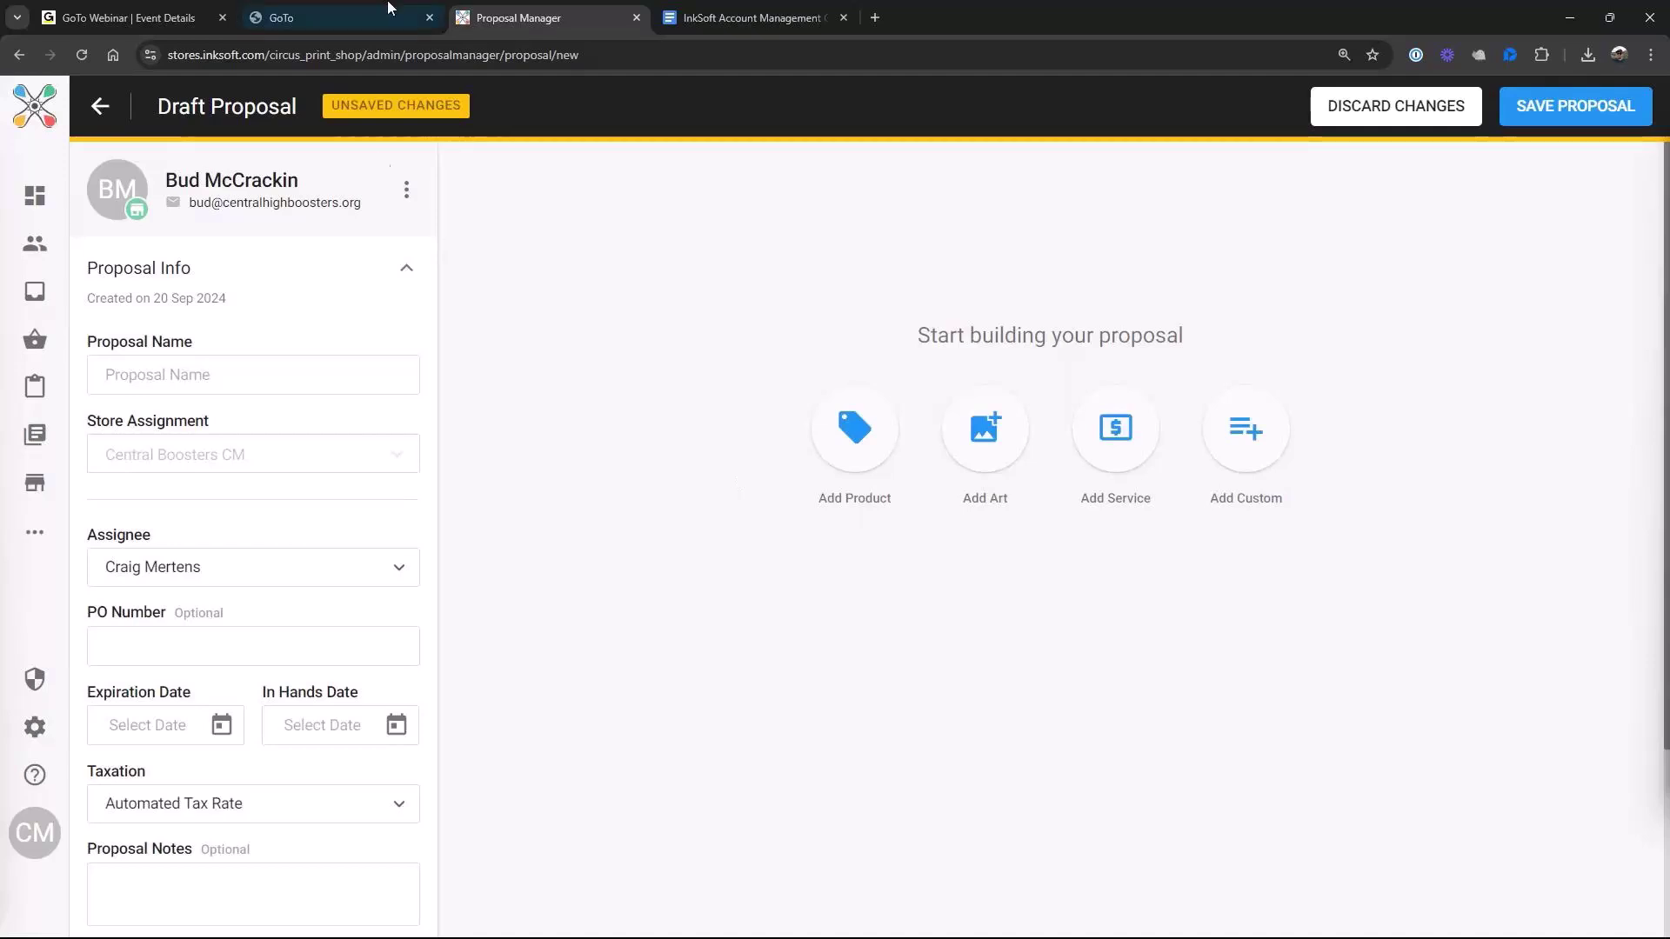
Name the draft proposal "Central Soccer Concept"
click(150, 360)
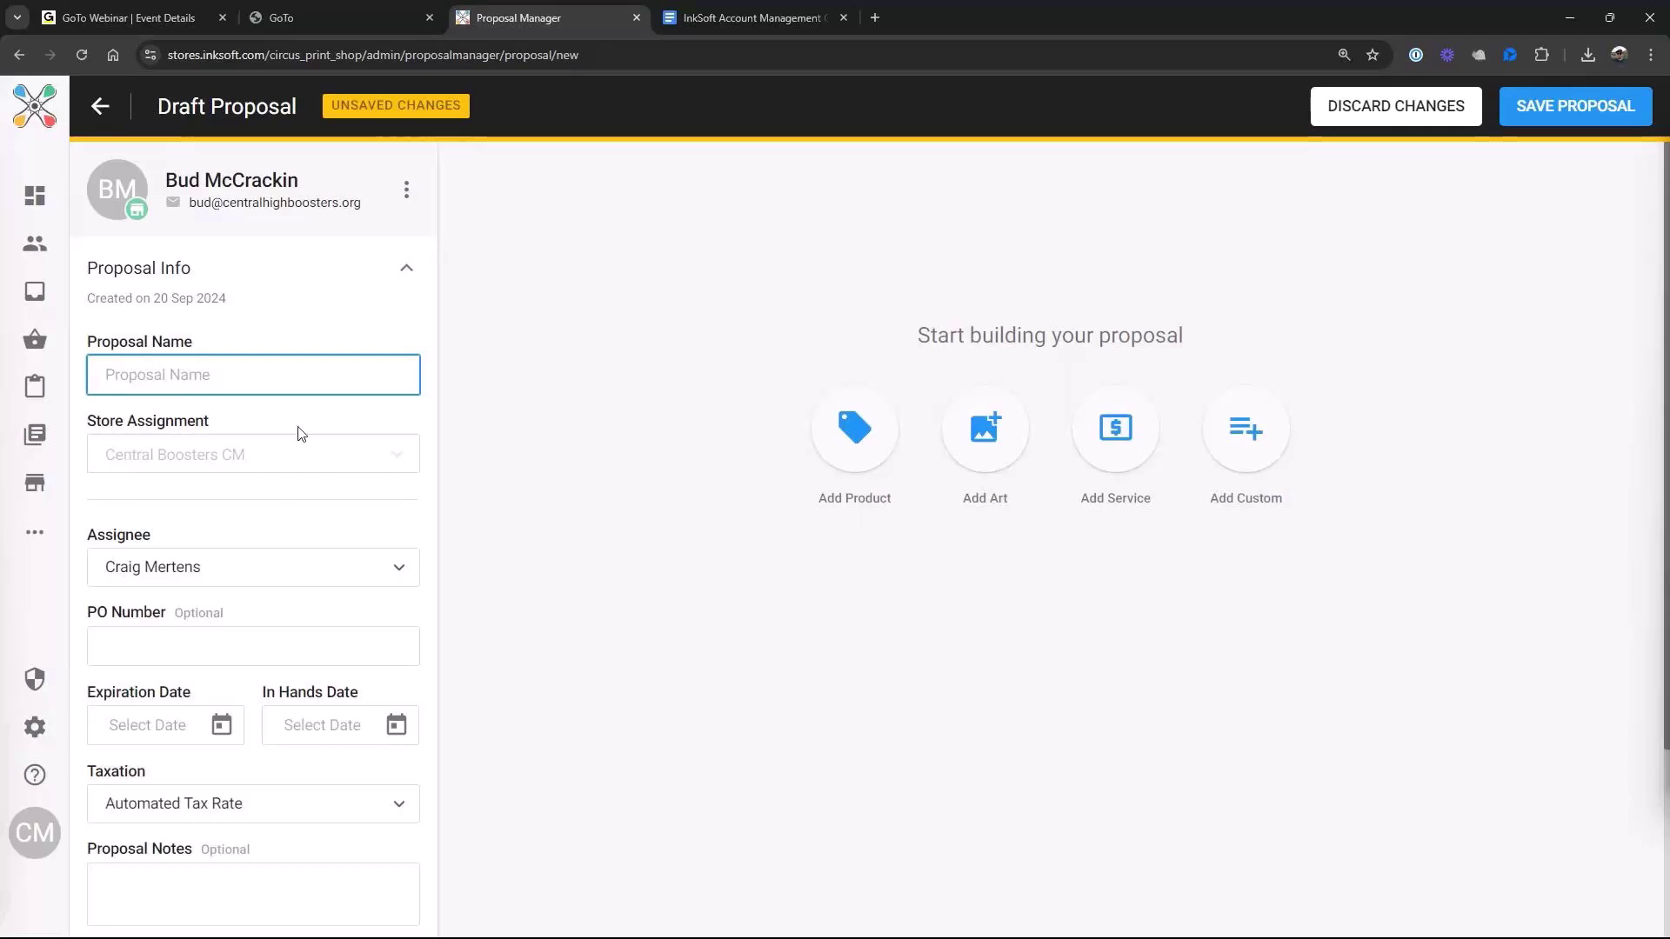
text(Central Soccer Concept)
click(663, 374)
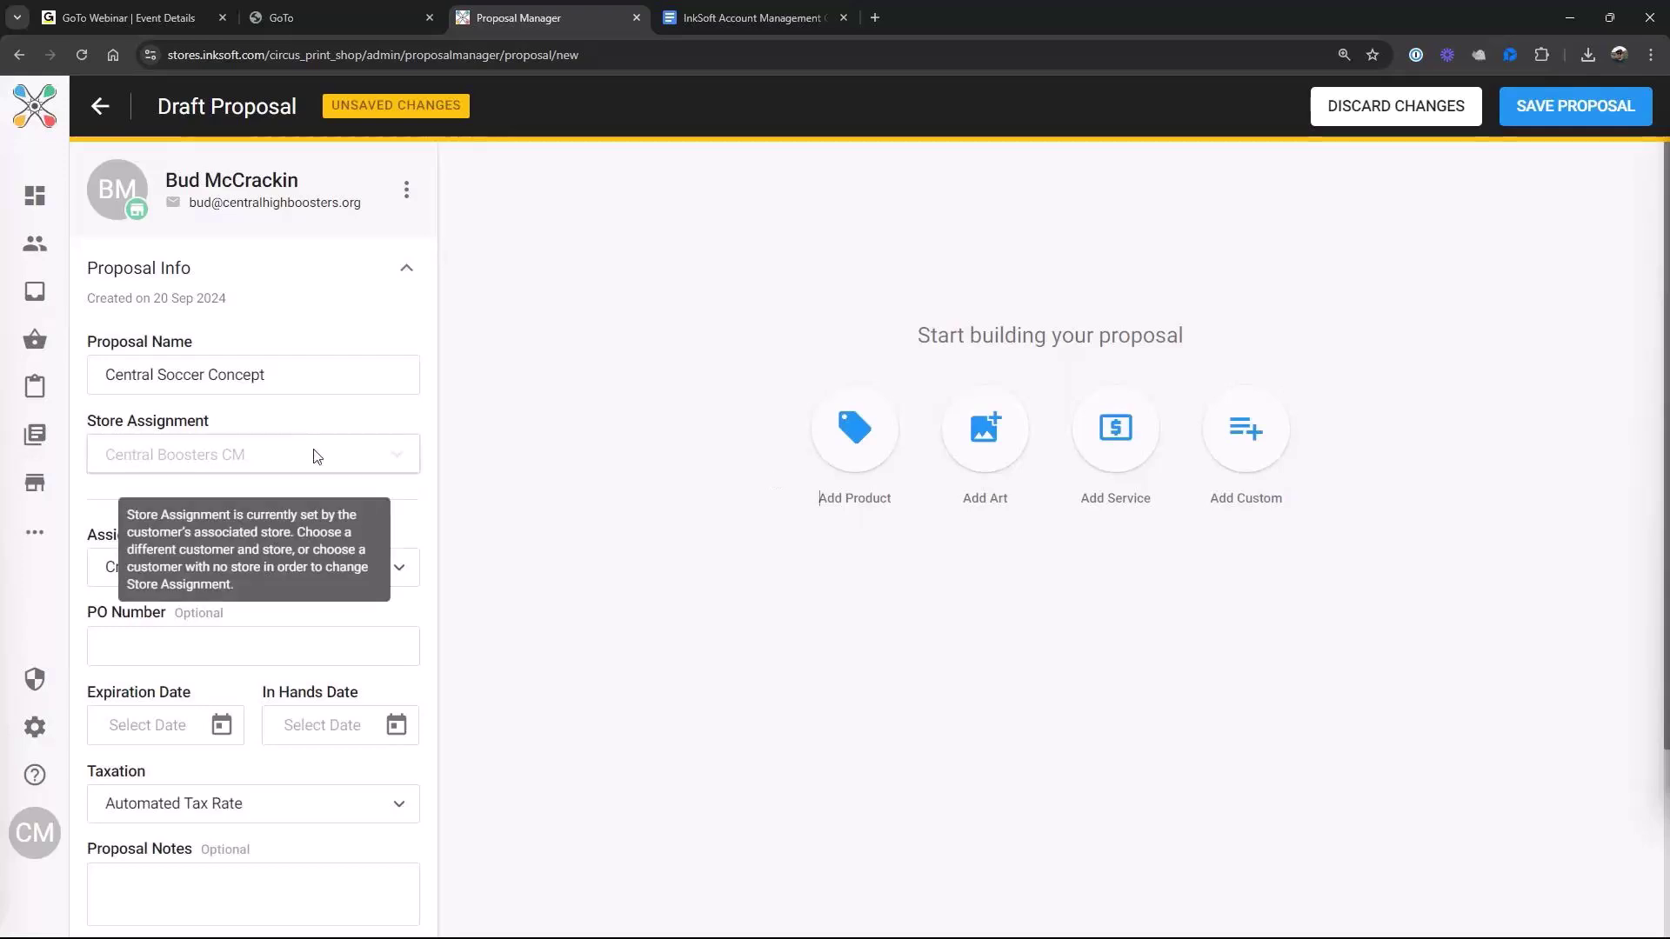
Enter a purchase order number for the proposal and remove the surplus characters at its end
scroll(626, 600, down, 3)
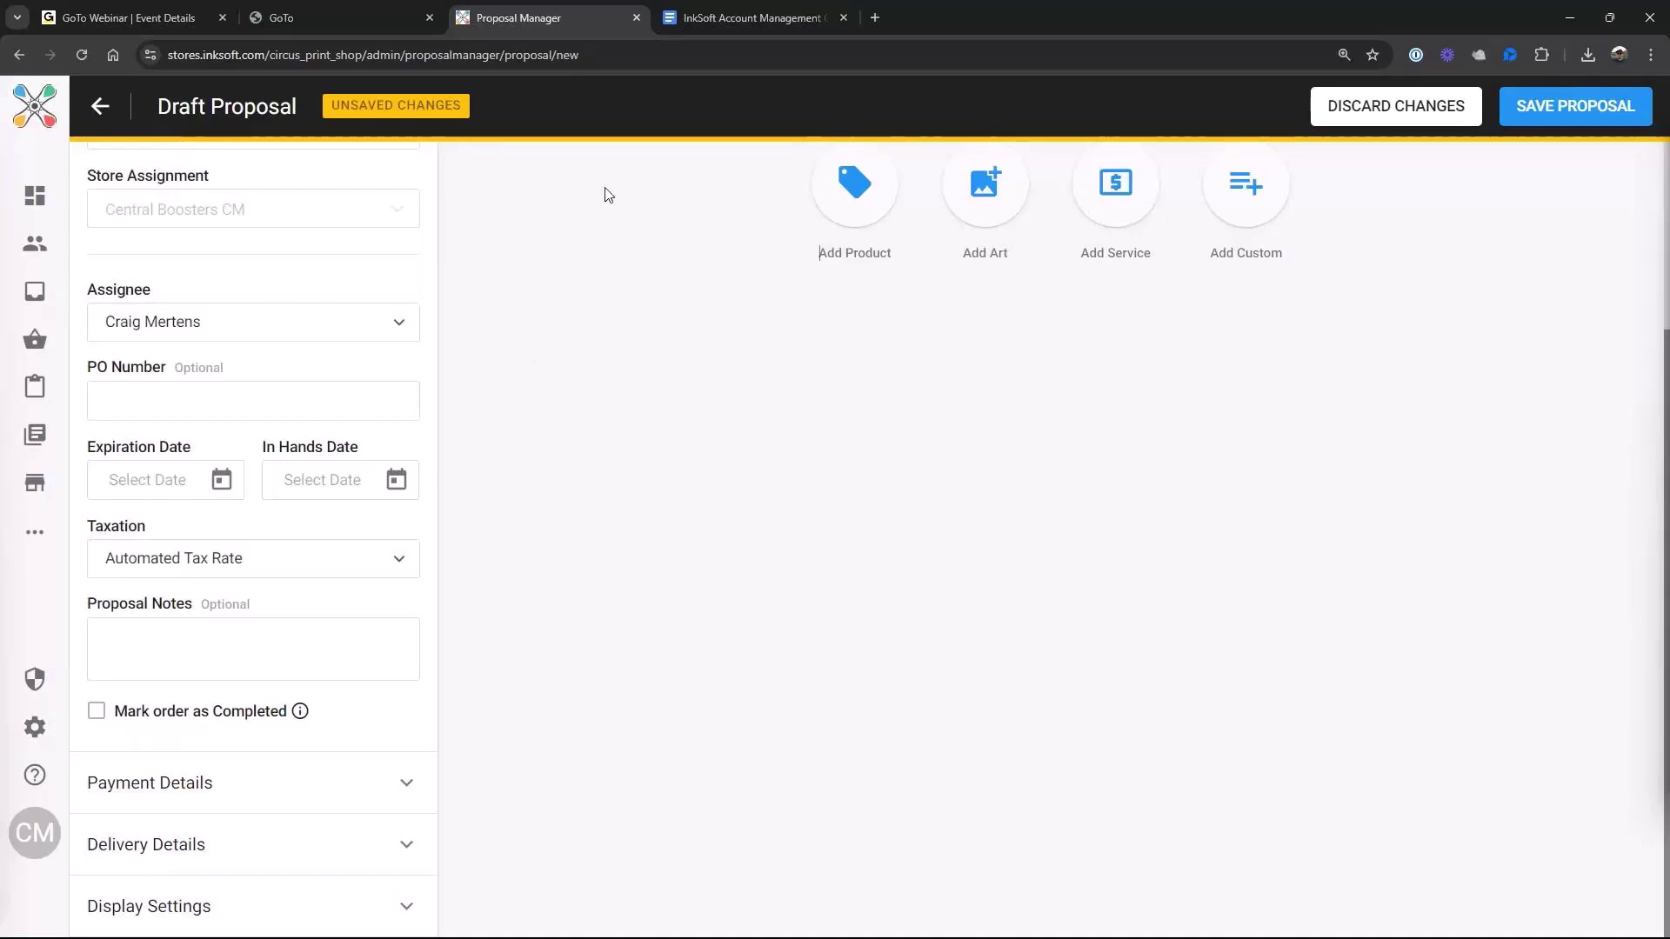
click(137, 394)
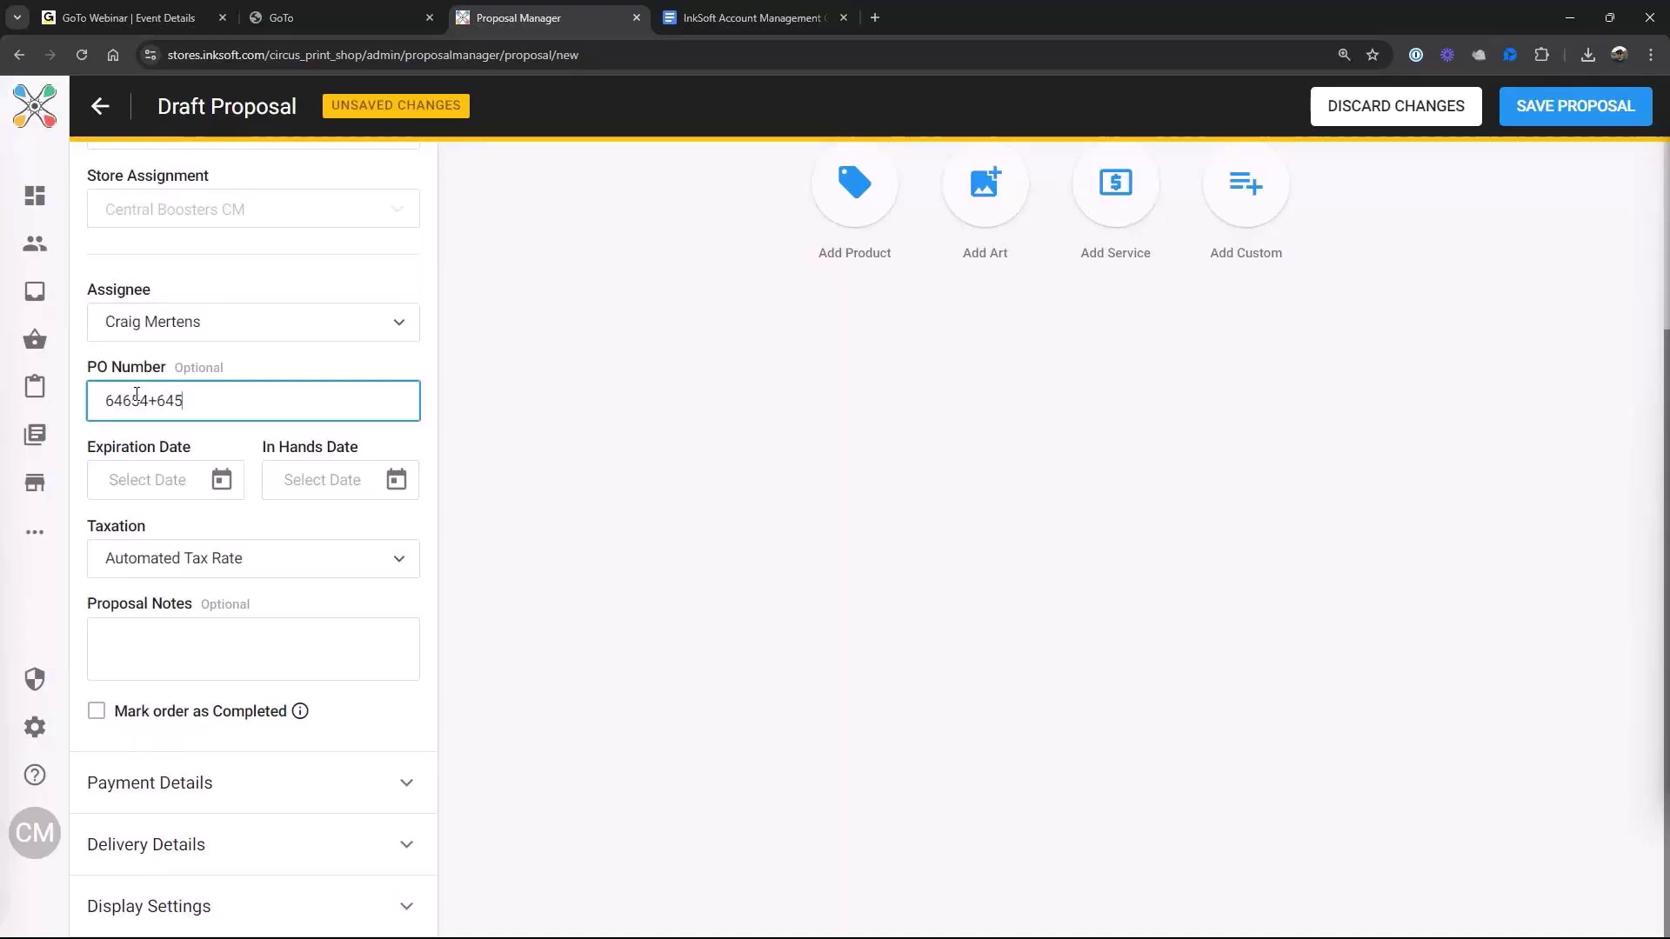
key(BackSpace)
key(BackSpace)
key(BackSpace)
key(BackSpace)
Set the proposal's expiration date to 25 Oct 2024
click(222, 481)
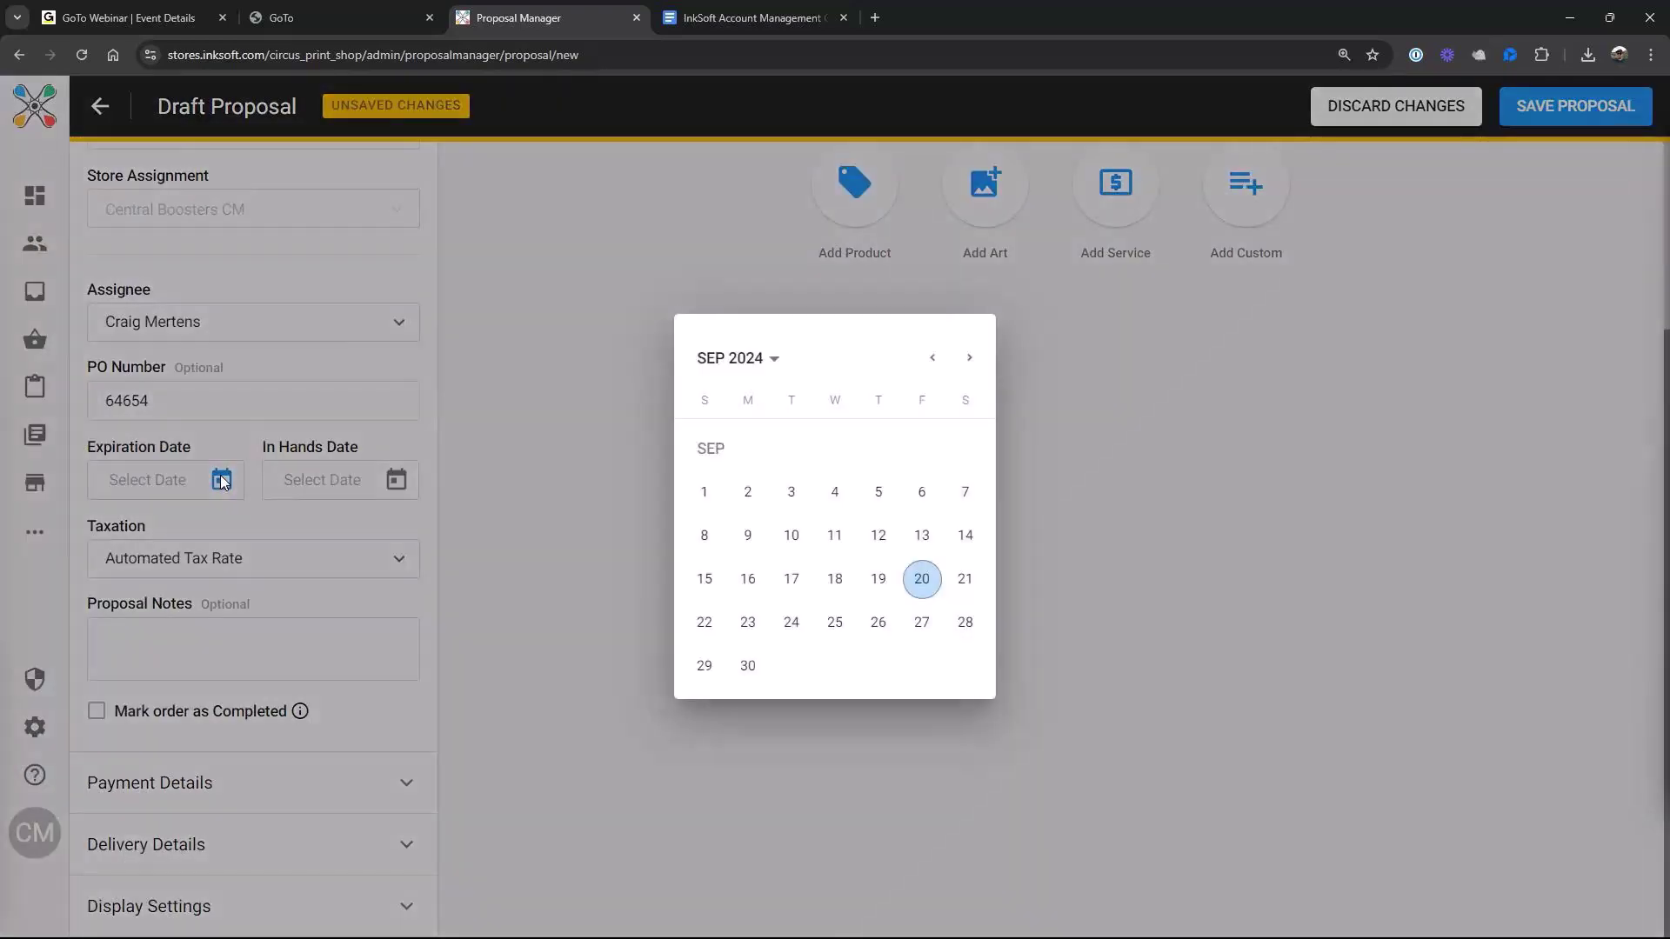
click(969, 358)
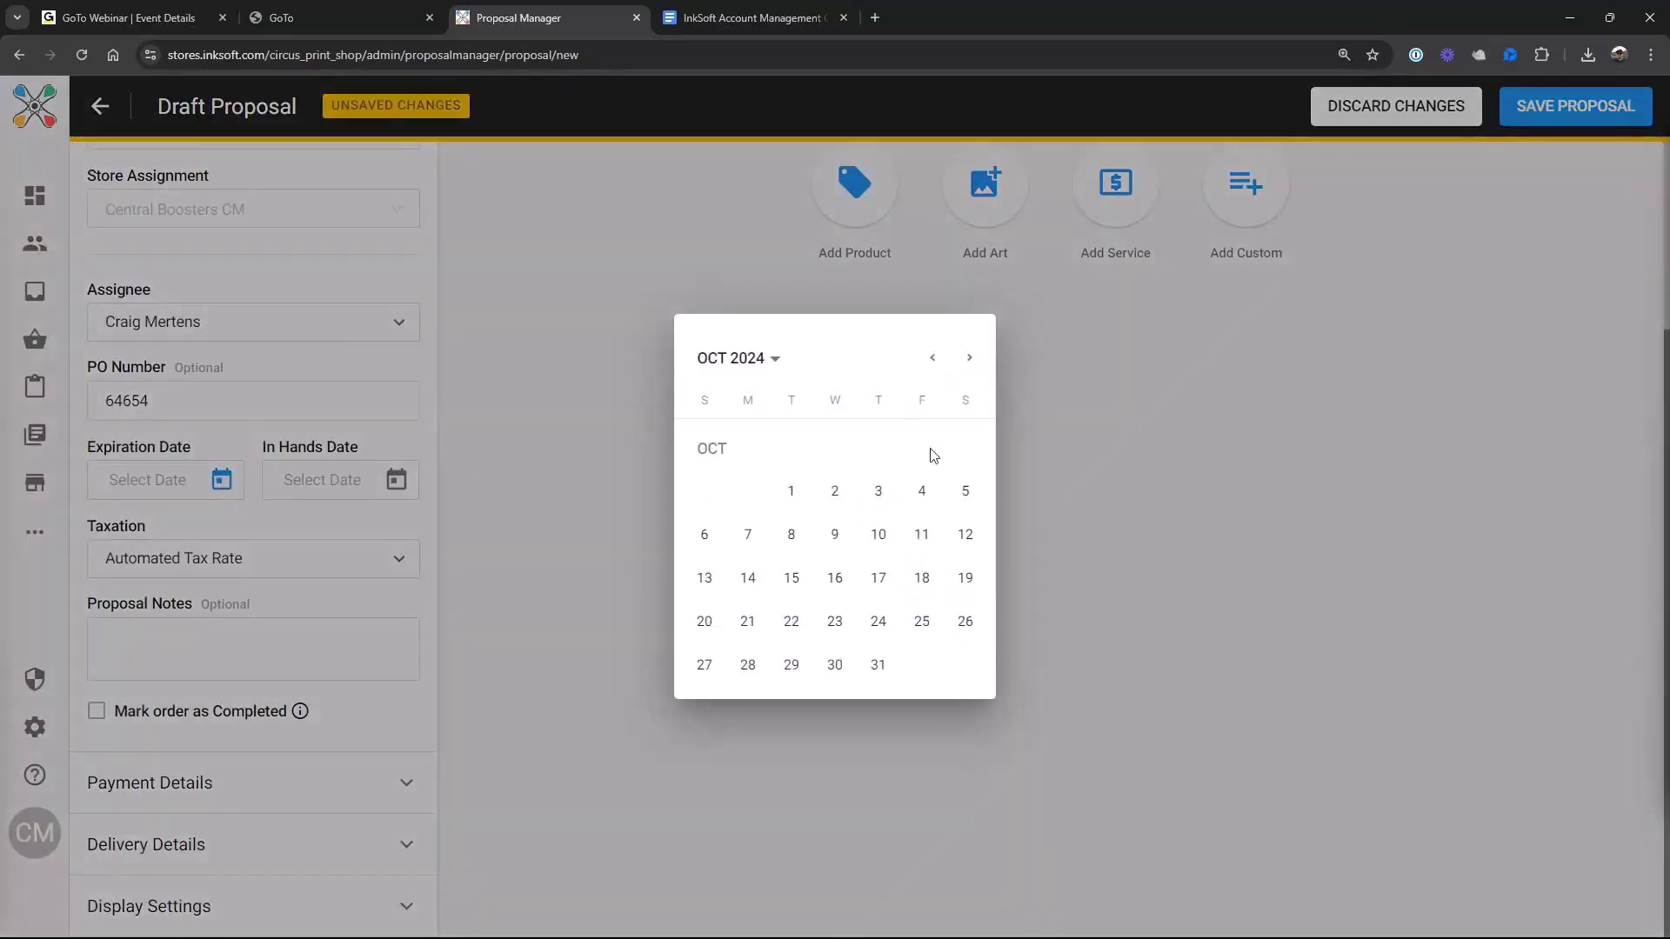
click(922, 623)
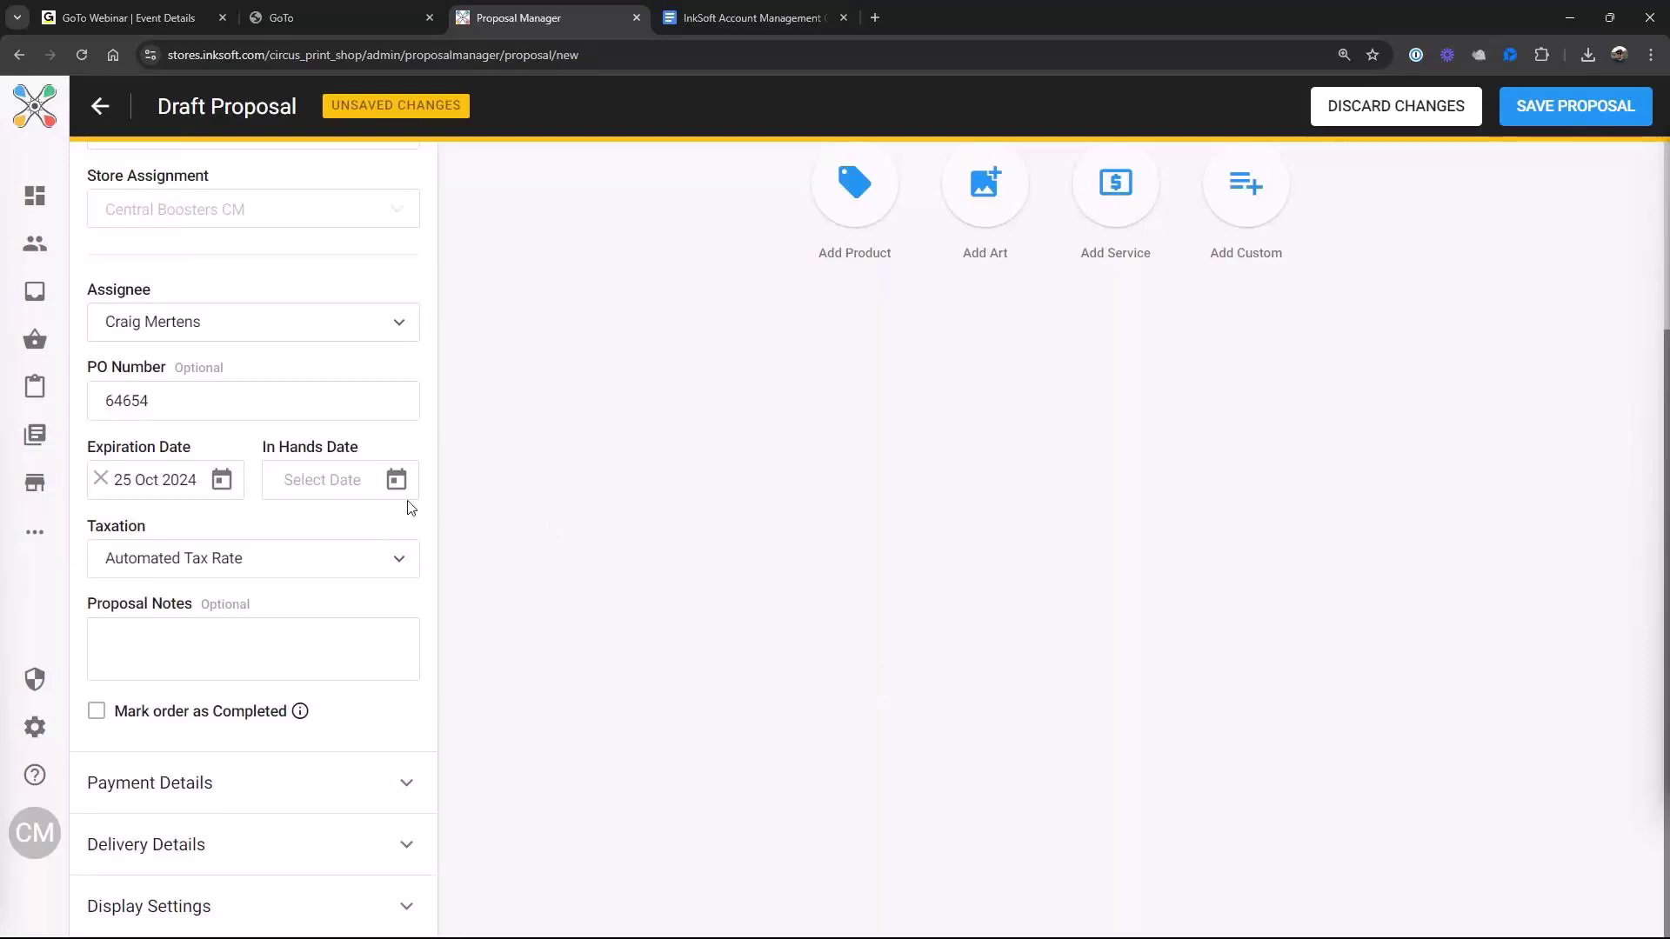
Set the proposal's in-hands date to 23 Oct 2024
click(395, 481)
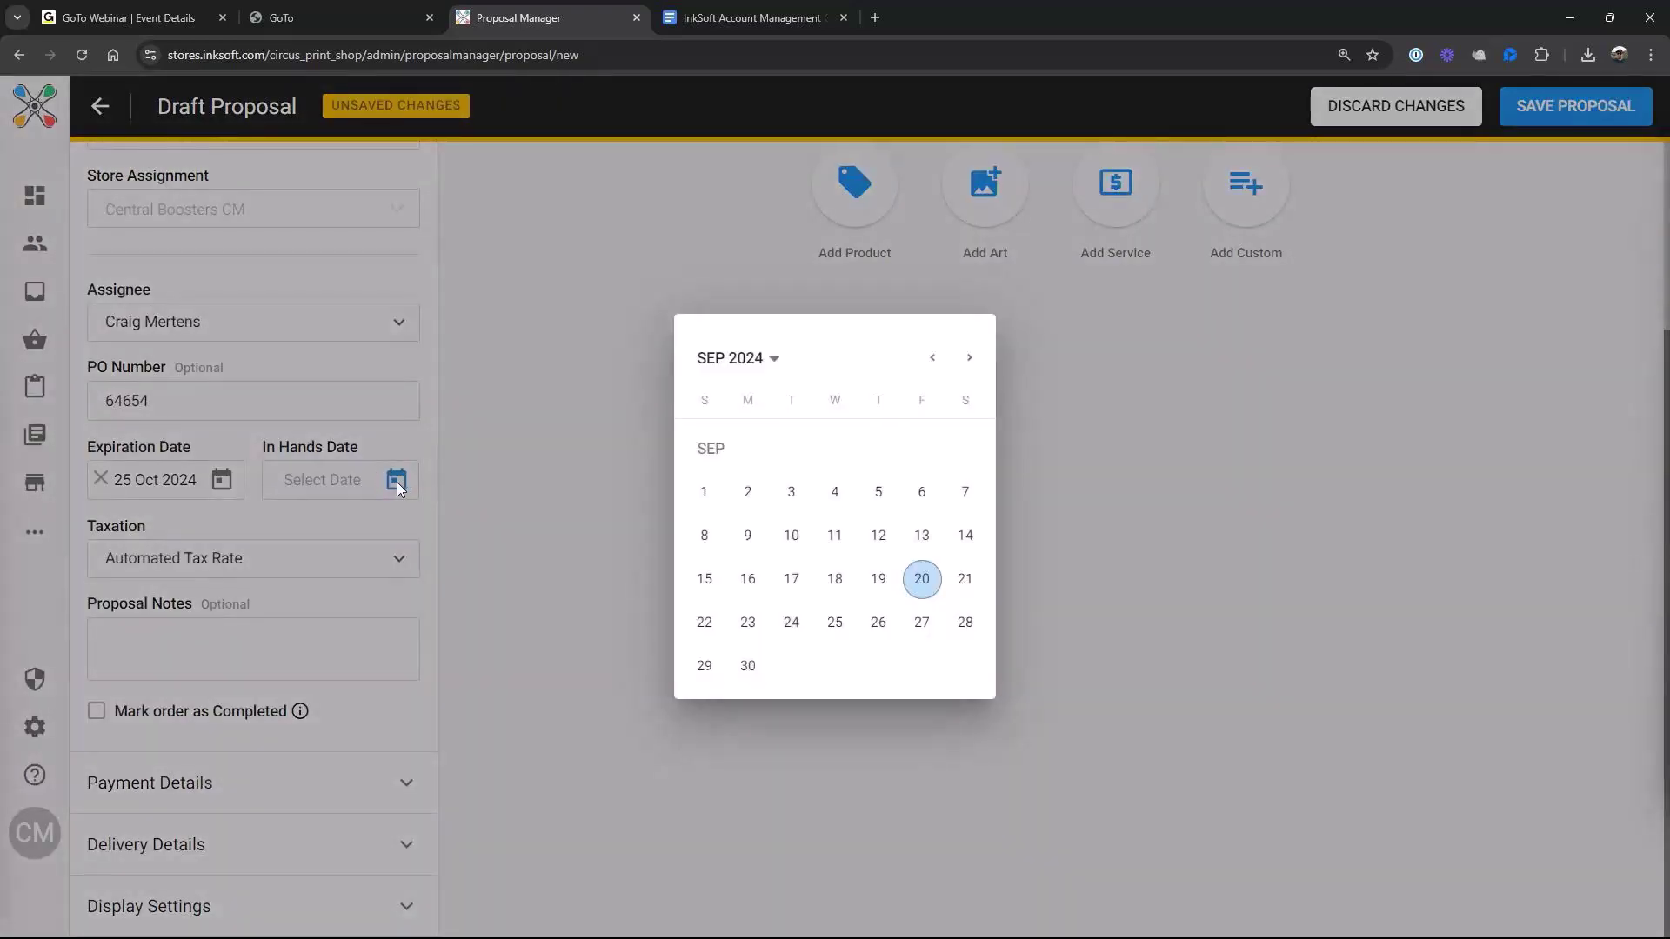
click(970, 360)
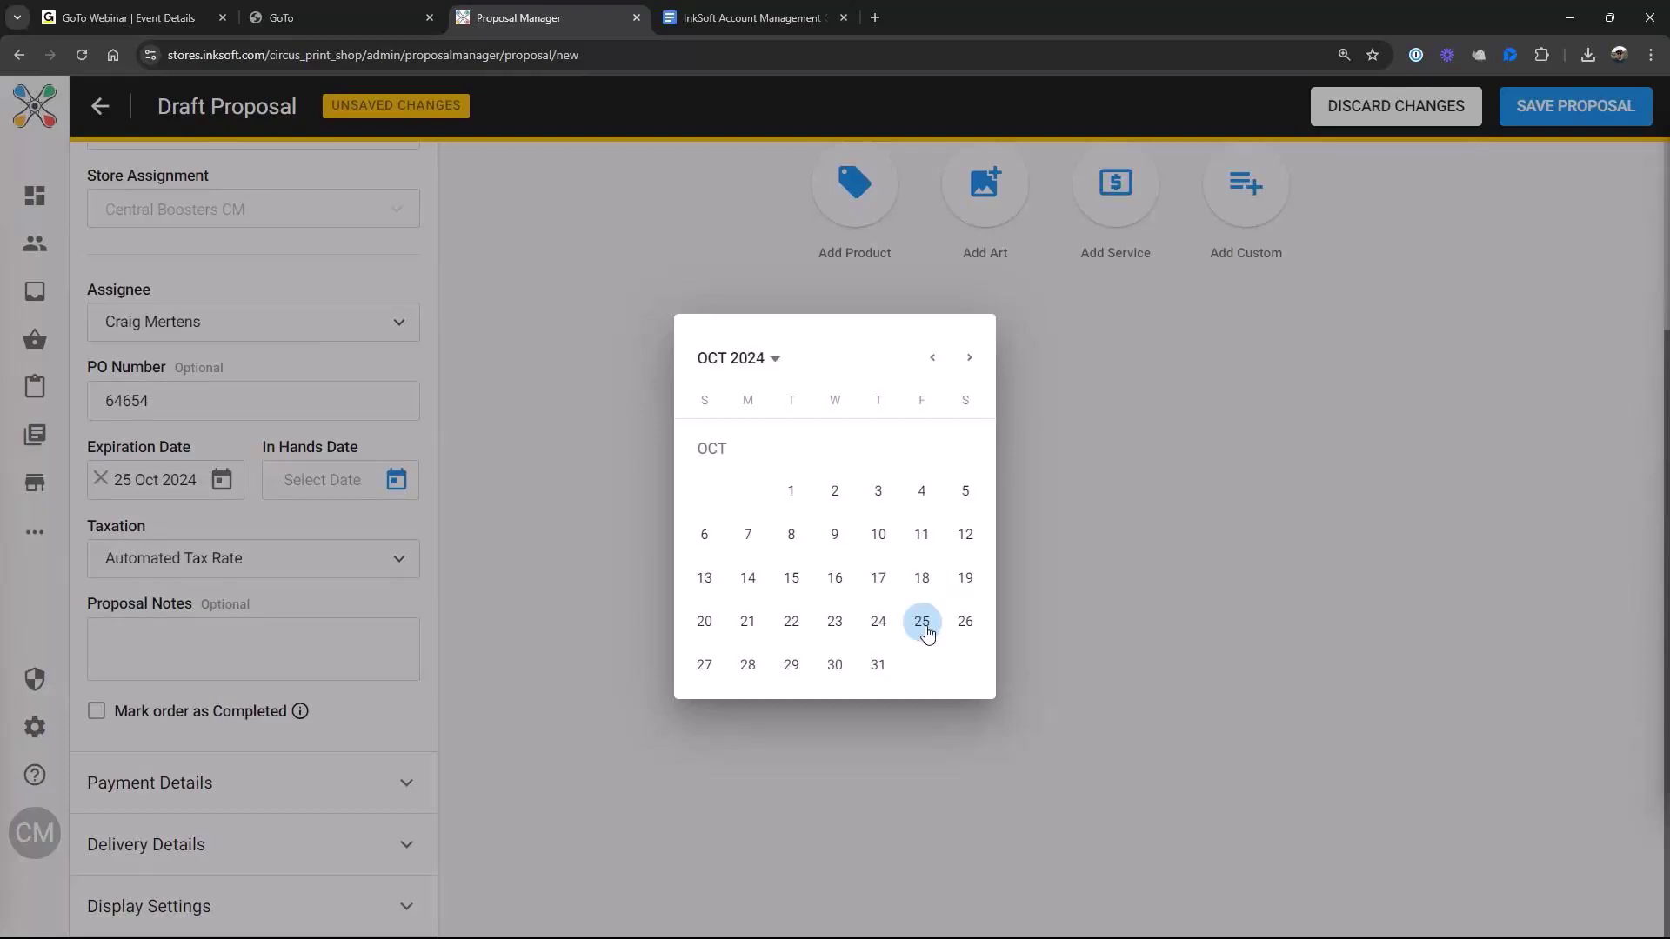
click(834, 626)
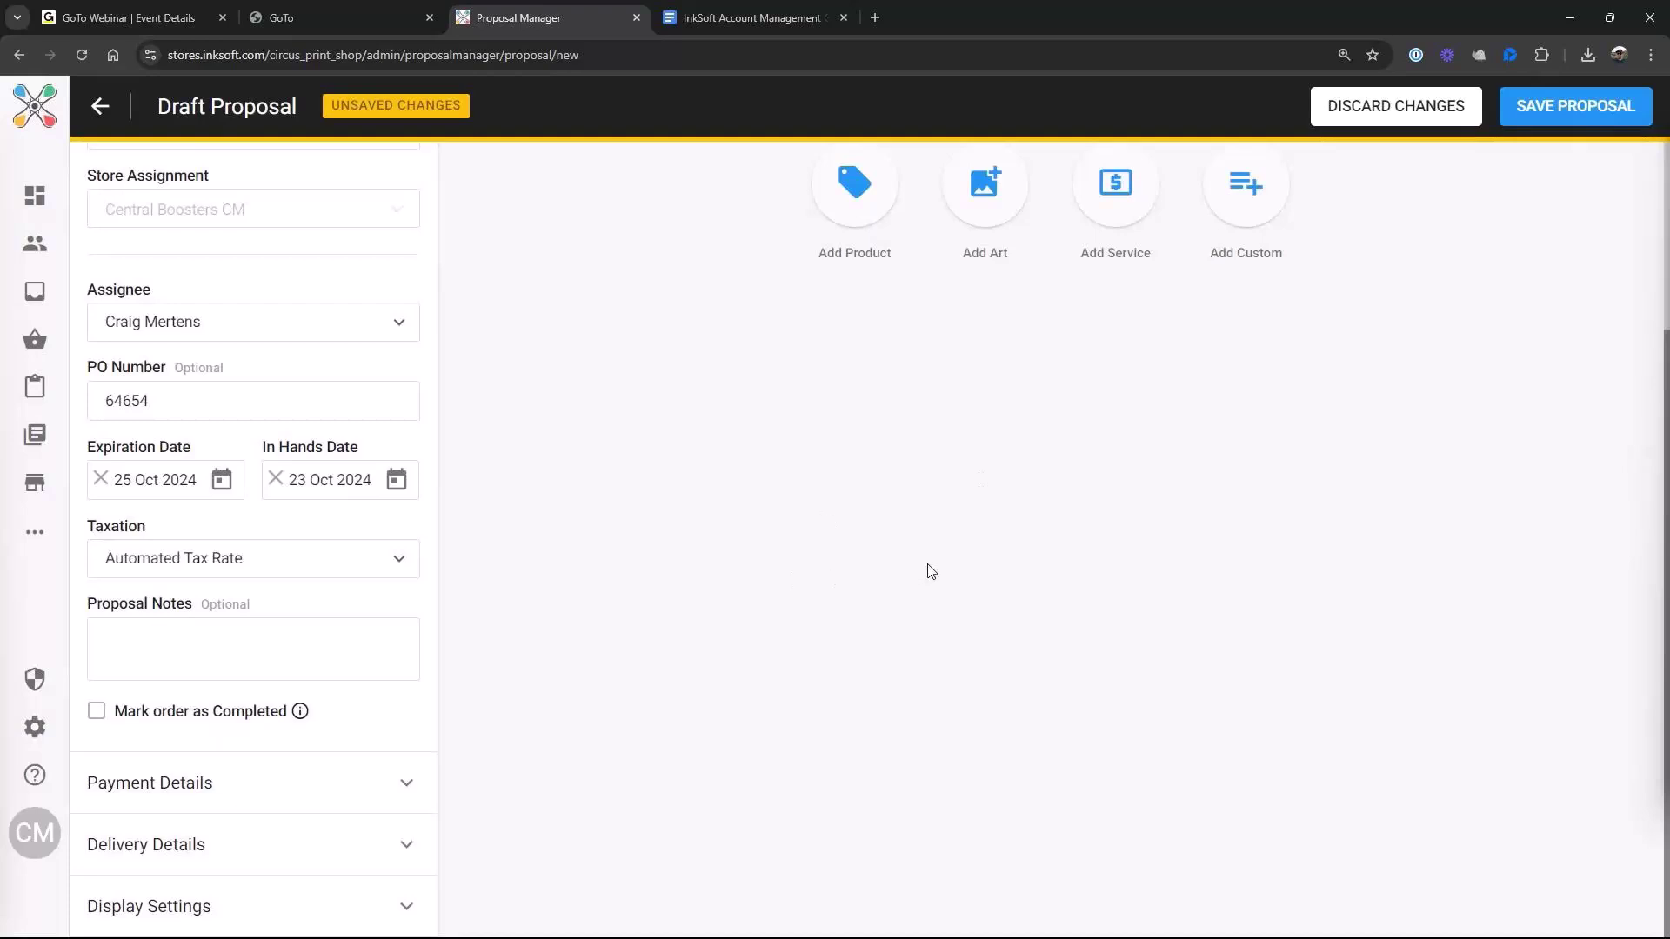
Set the proposal's taxation to Non-Taxable with Not for Profit as the exempt reason
click(405, 565)
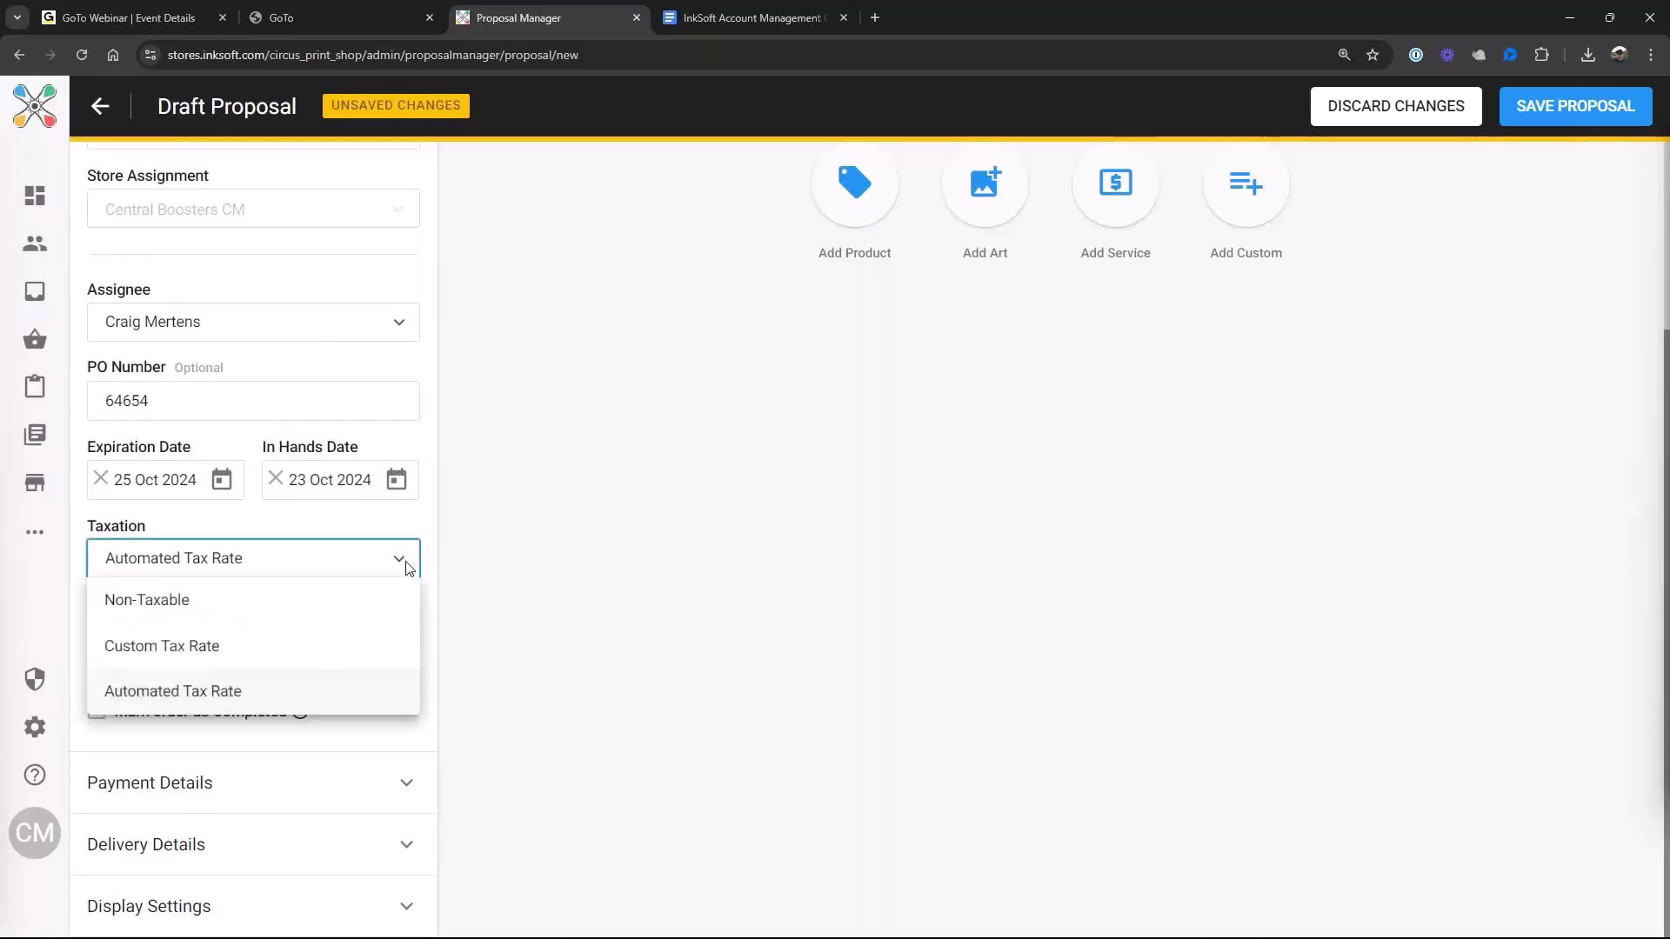
click(182, 600)
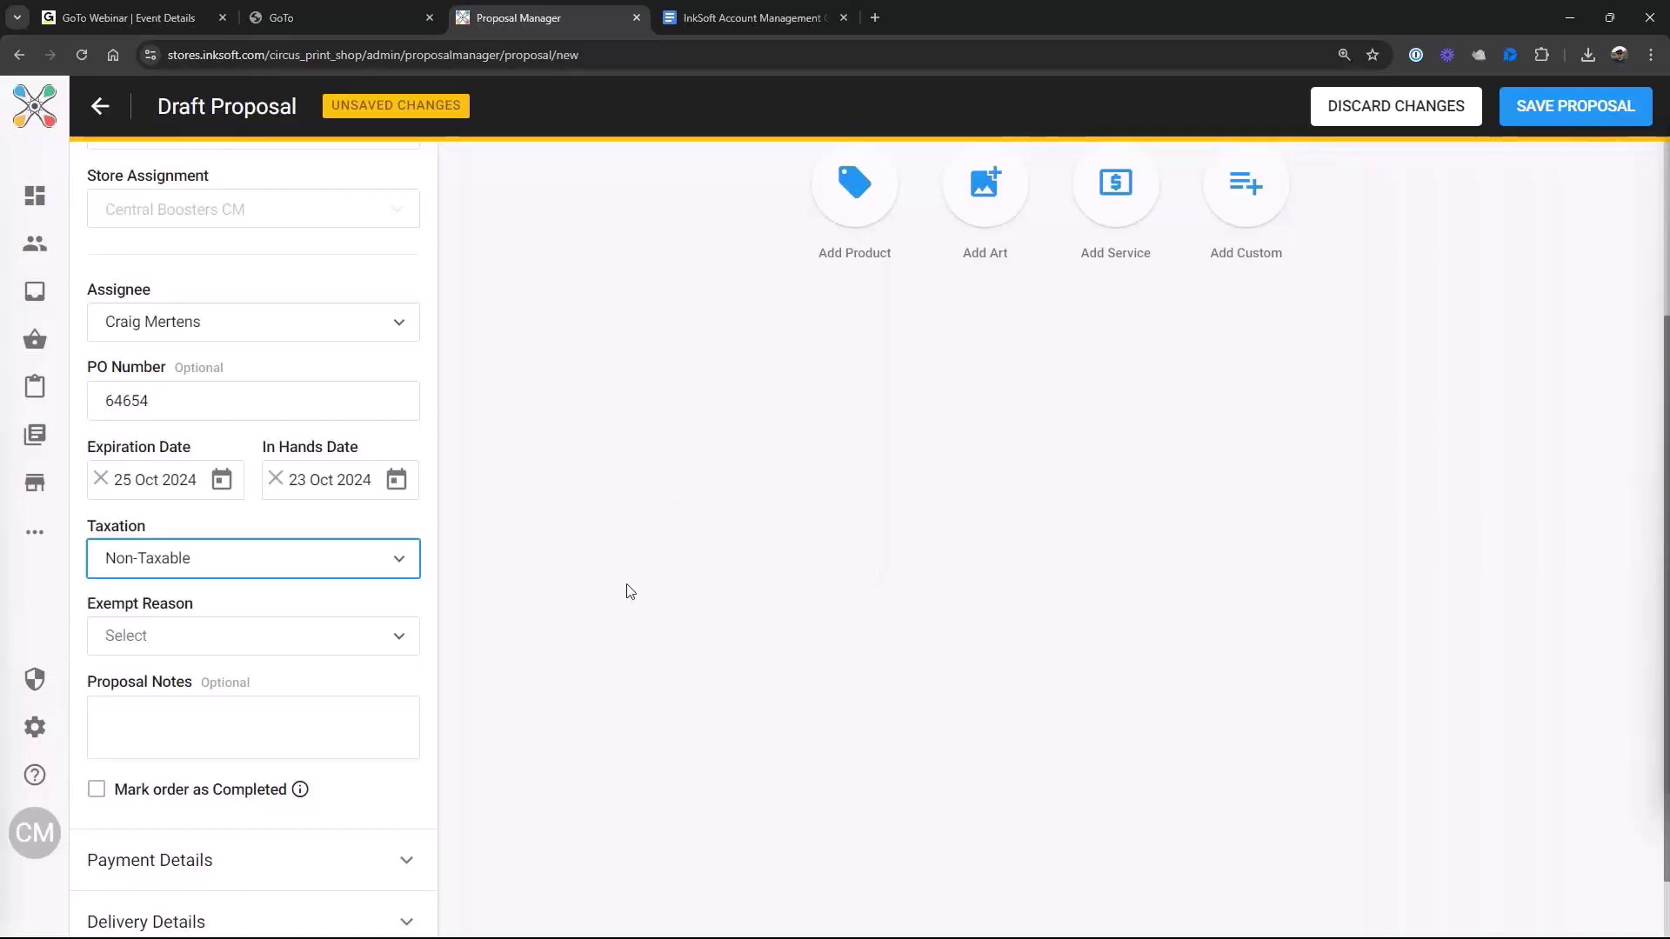
scroll(656, 647, down, 1)
click(409, 559)
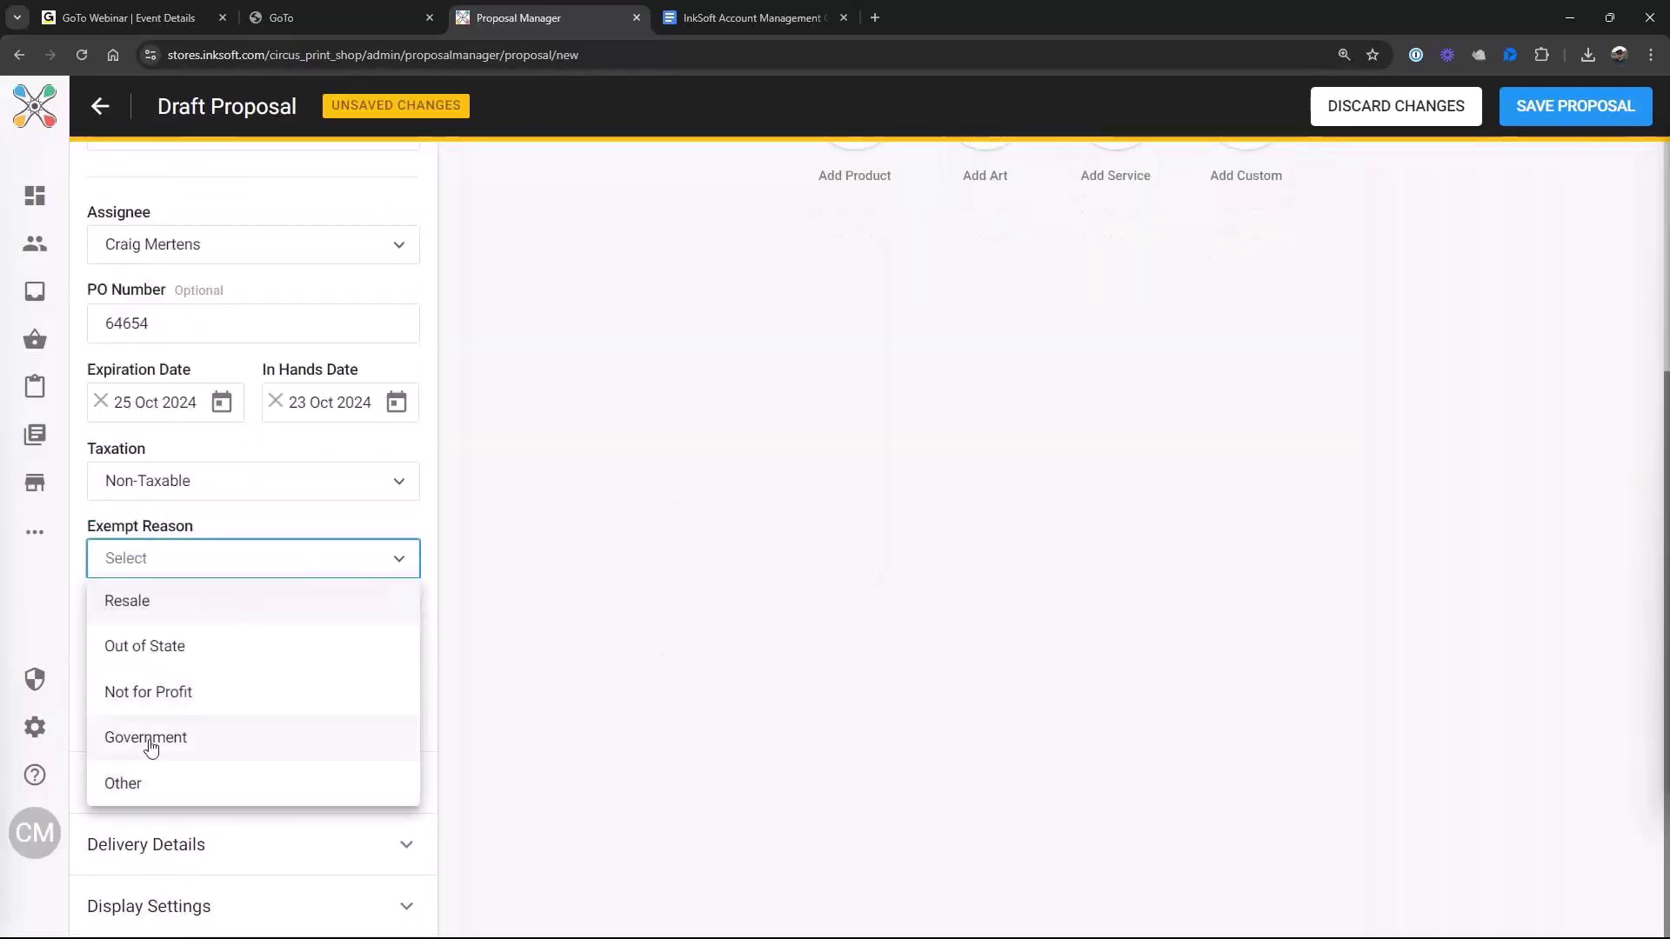
click(193, 703)
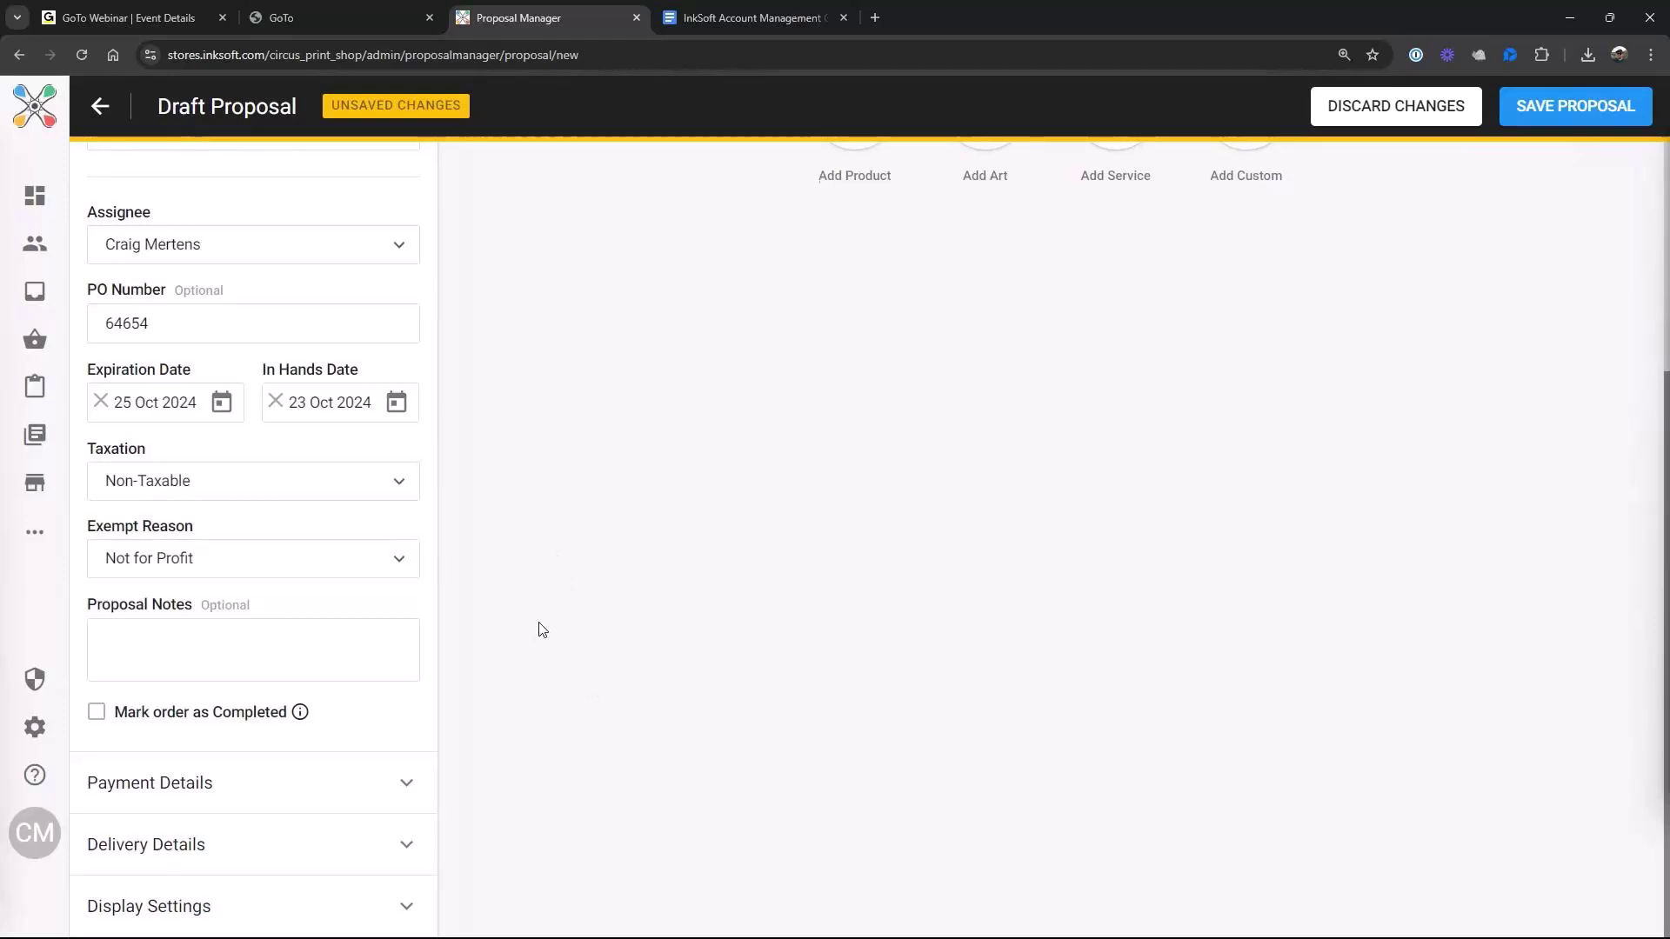
Set the payment terms to Deposit Required, with a Percent of Total deposit of 50%
click(406, 785)
scroll(406, 795, down, 3)
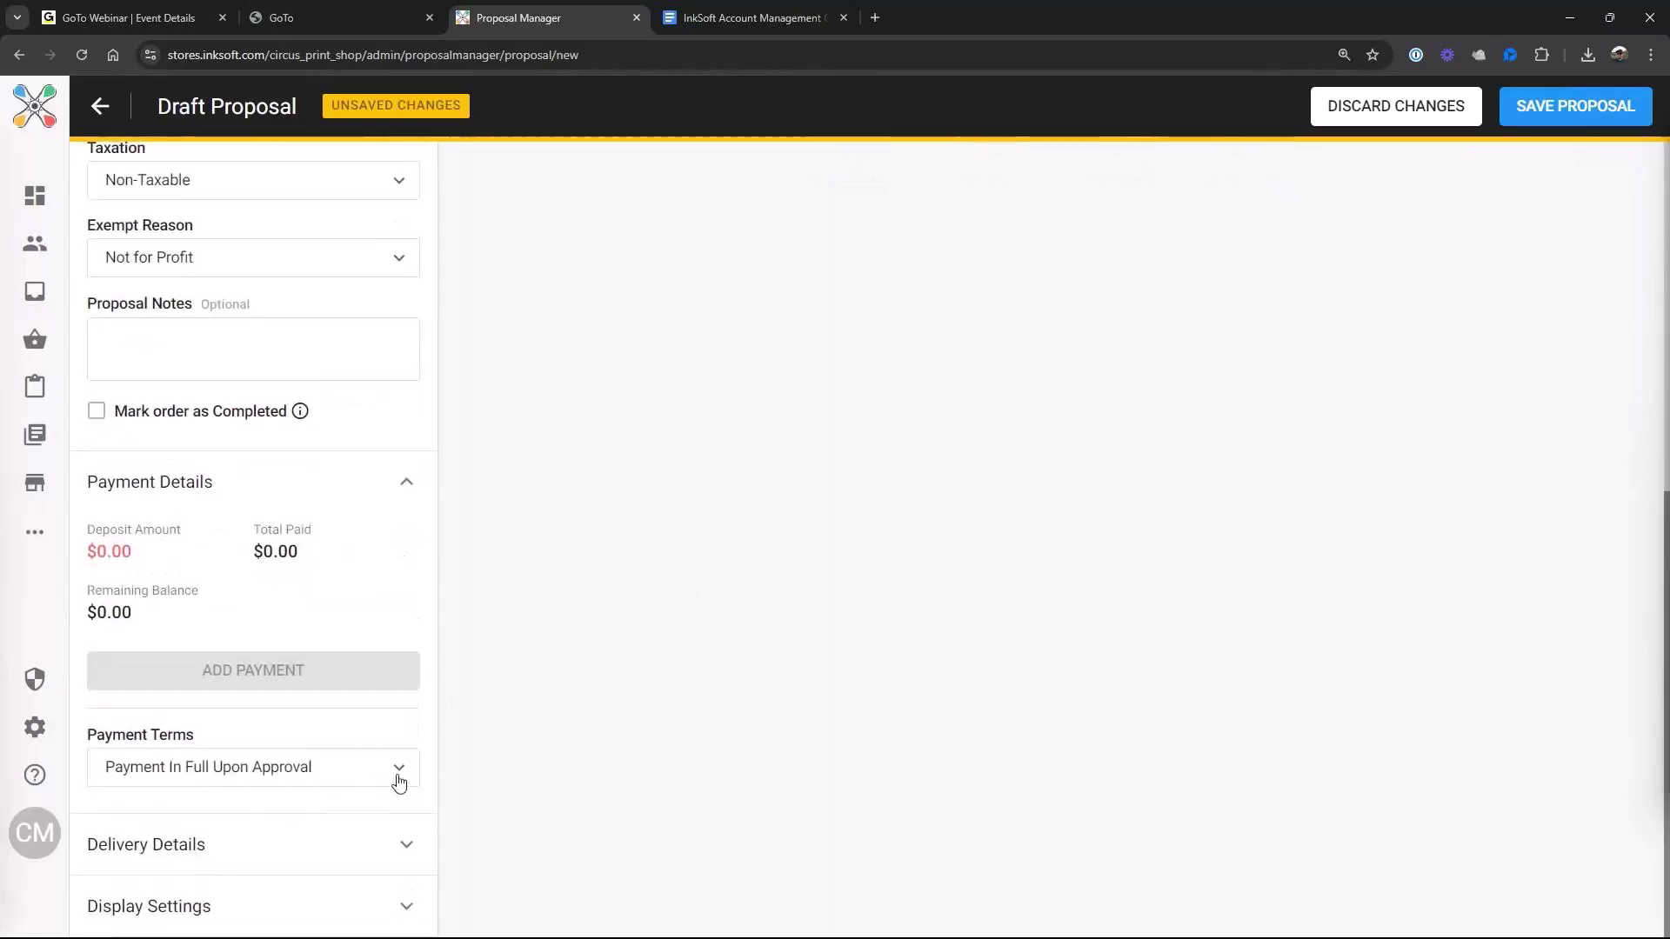
click(400, 780)
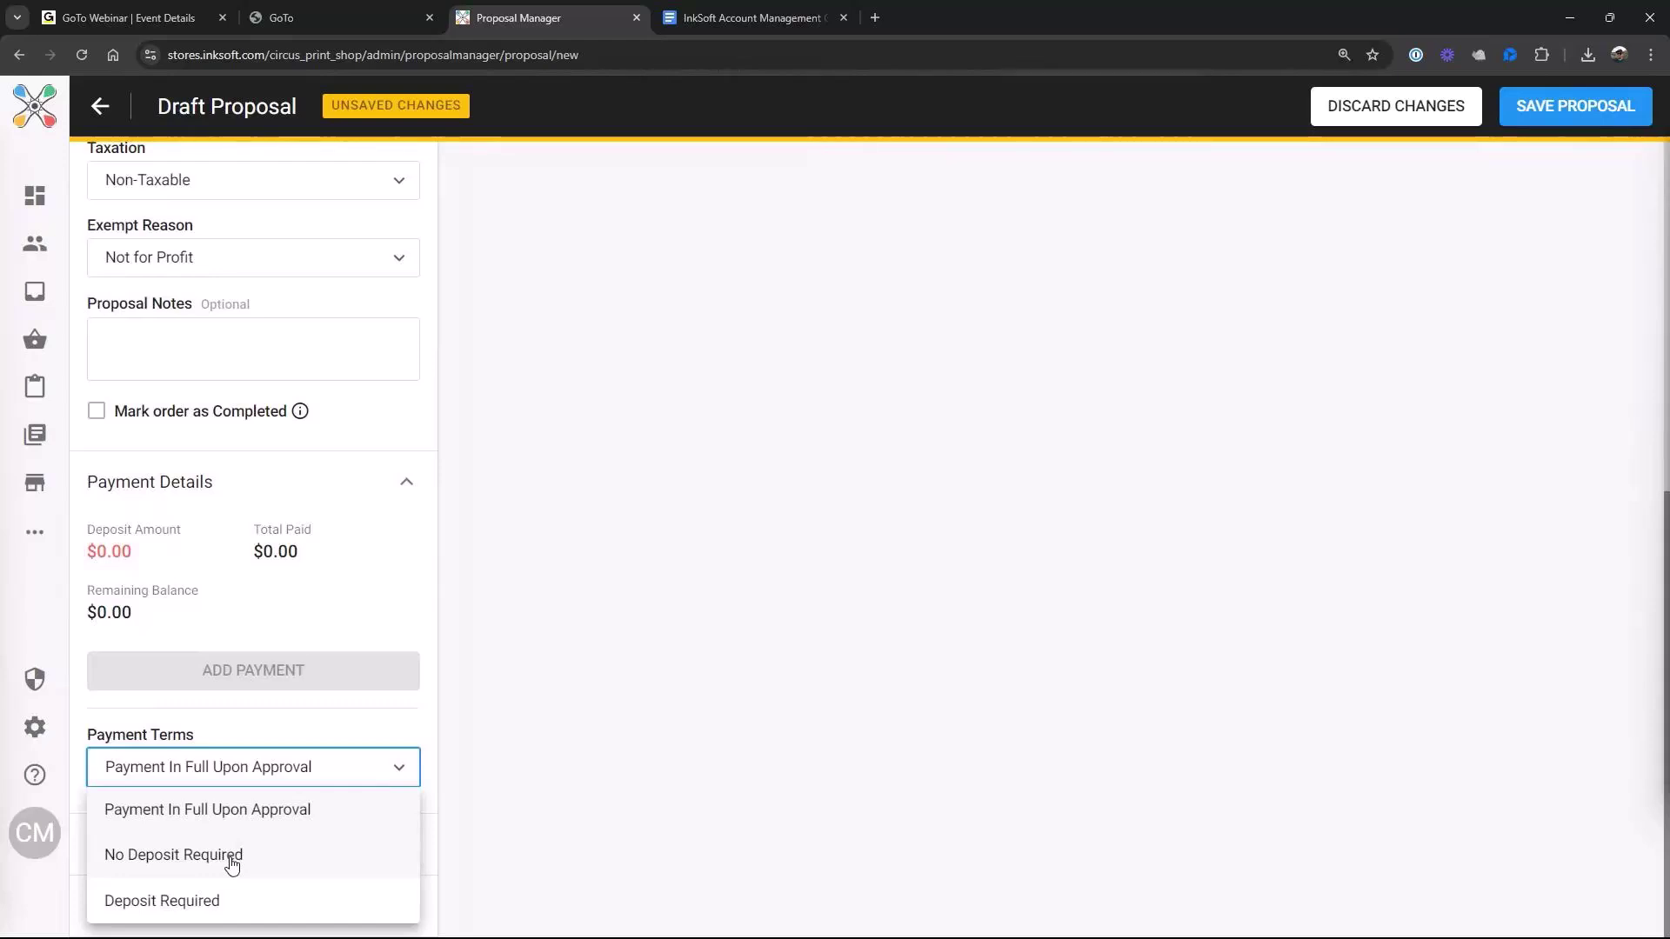
click(193, 904)
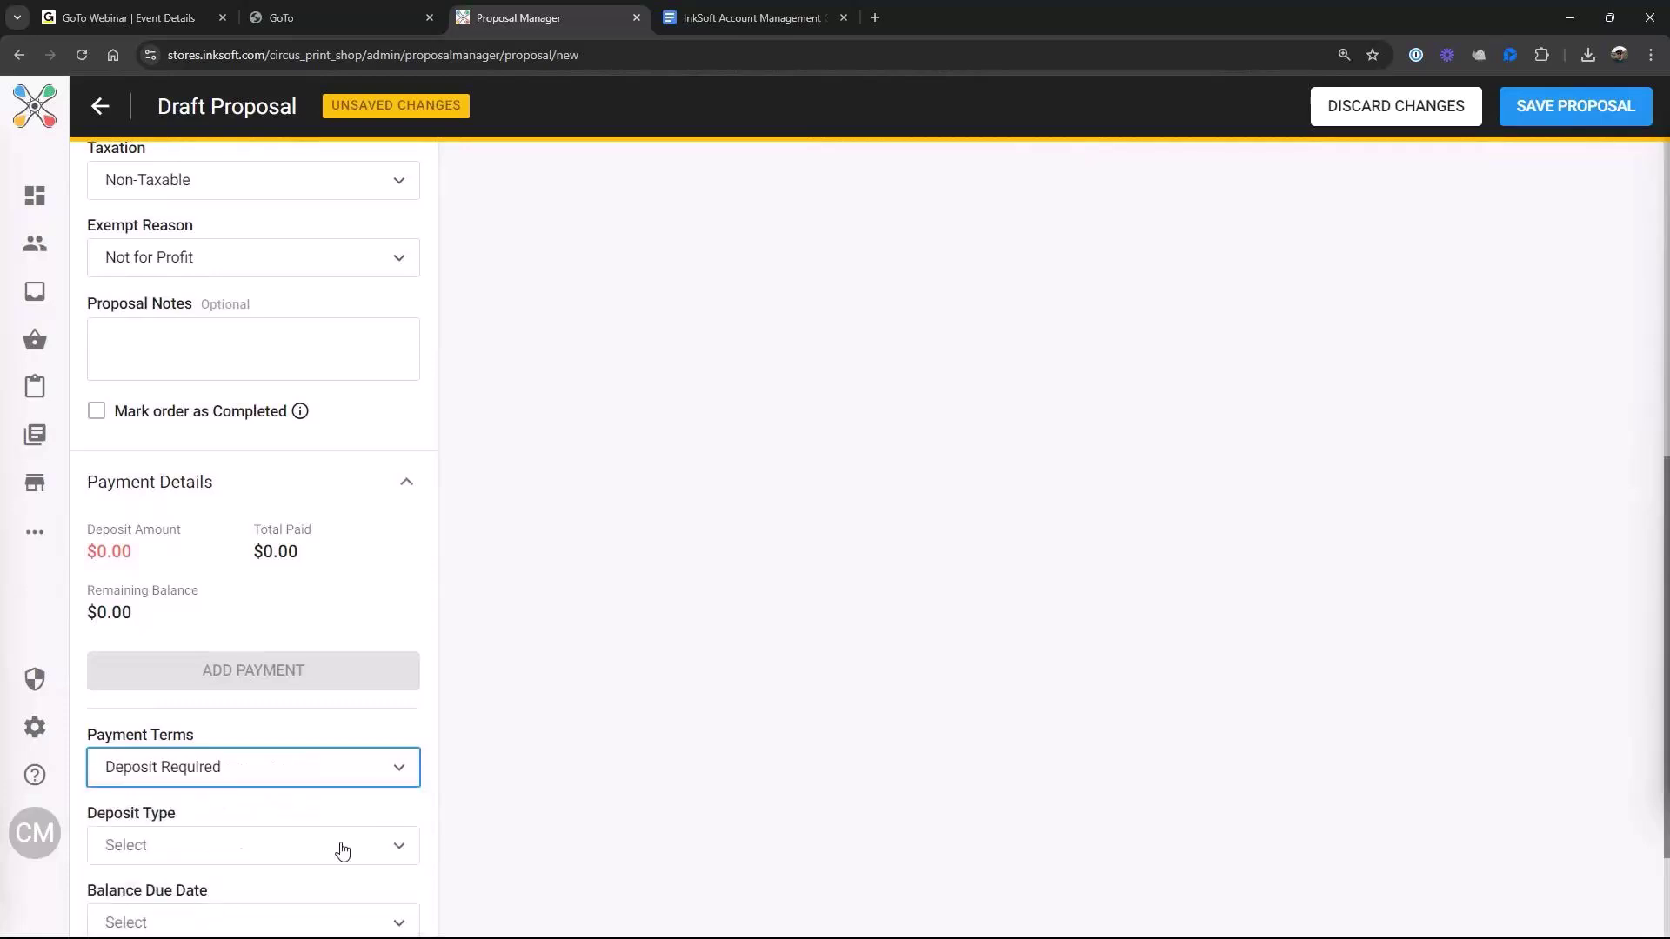
scroll(417, 842, down, 2)
click(398, 693)
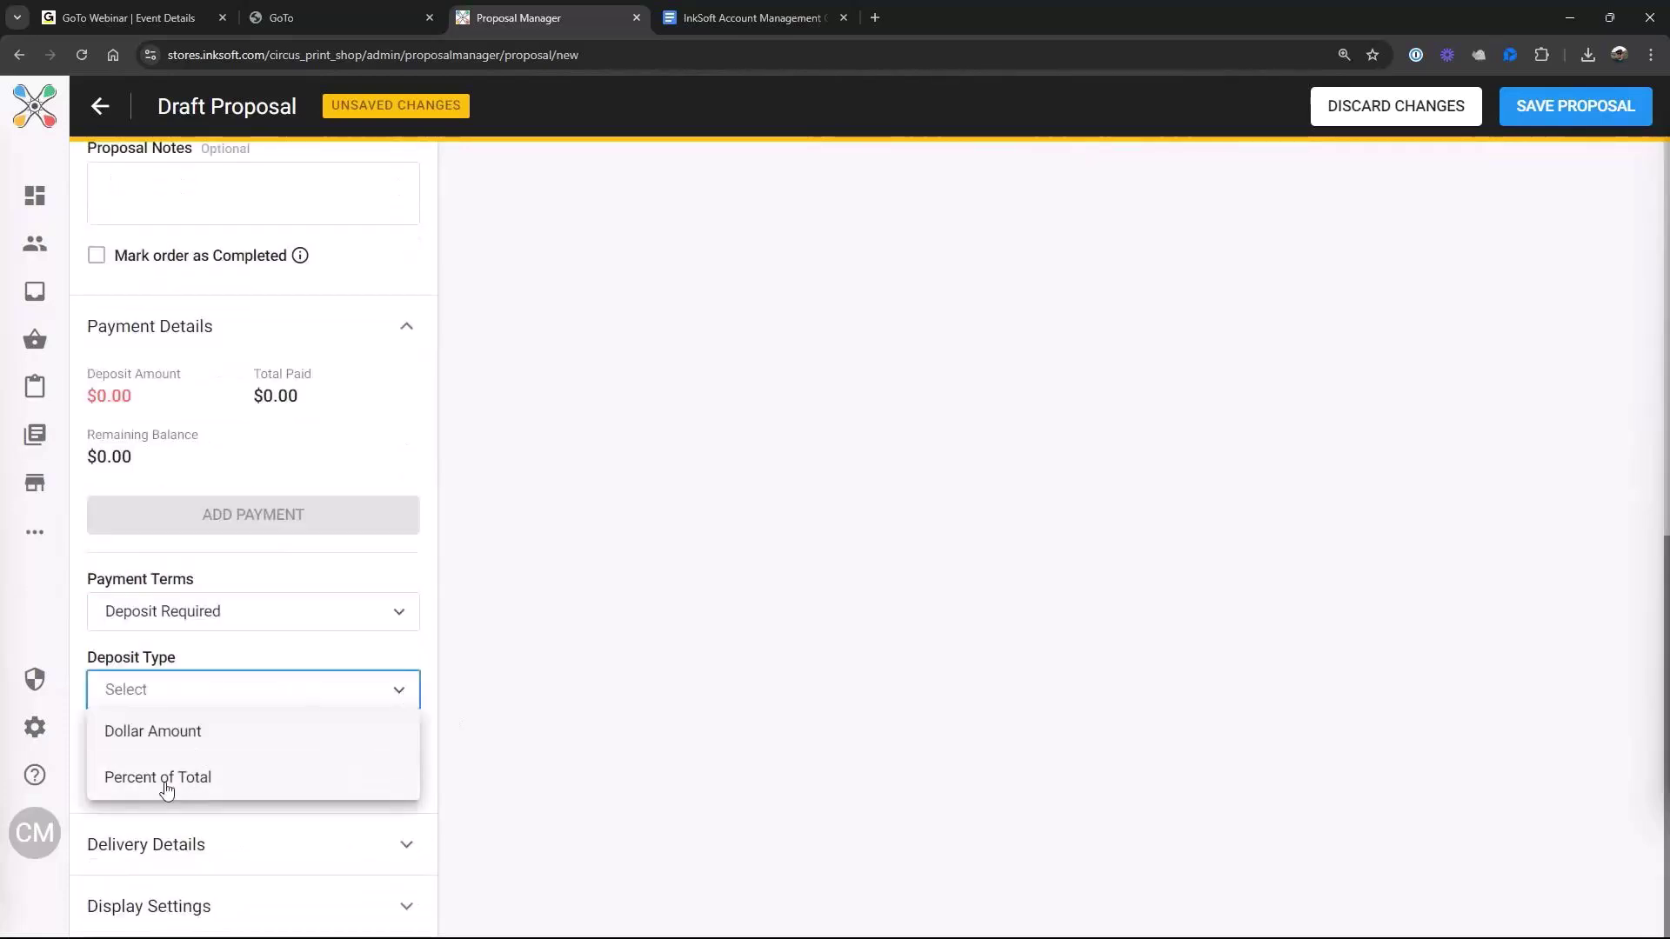
click(170, 784)
click(175, 768)
text(50)
click(551, 805)
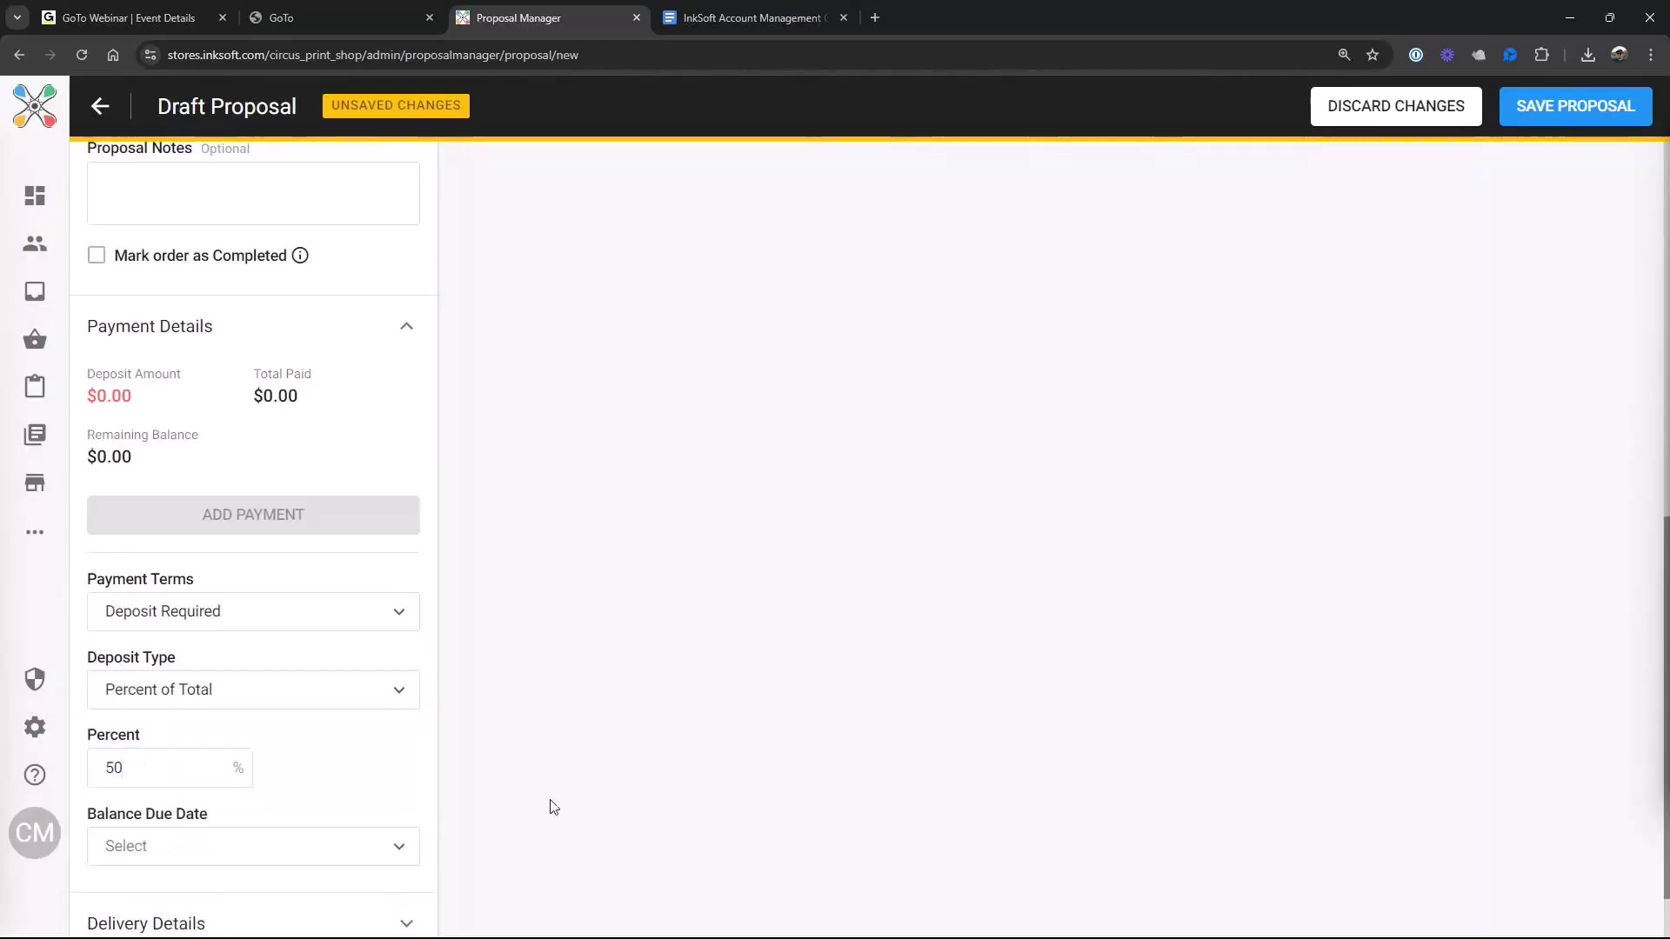
Make the remaining balance due by Days From Approval, with a due date of 30 days
click(383, 853)
click(166, 805)
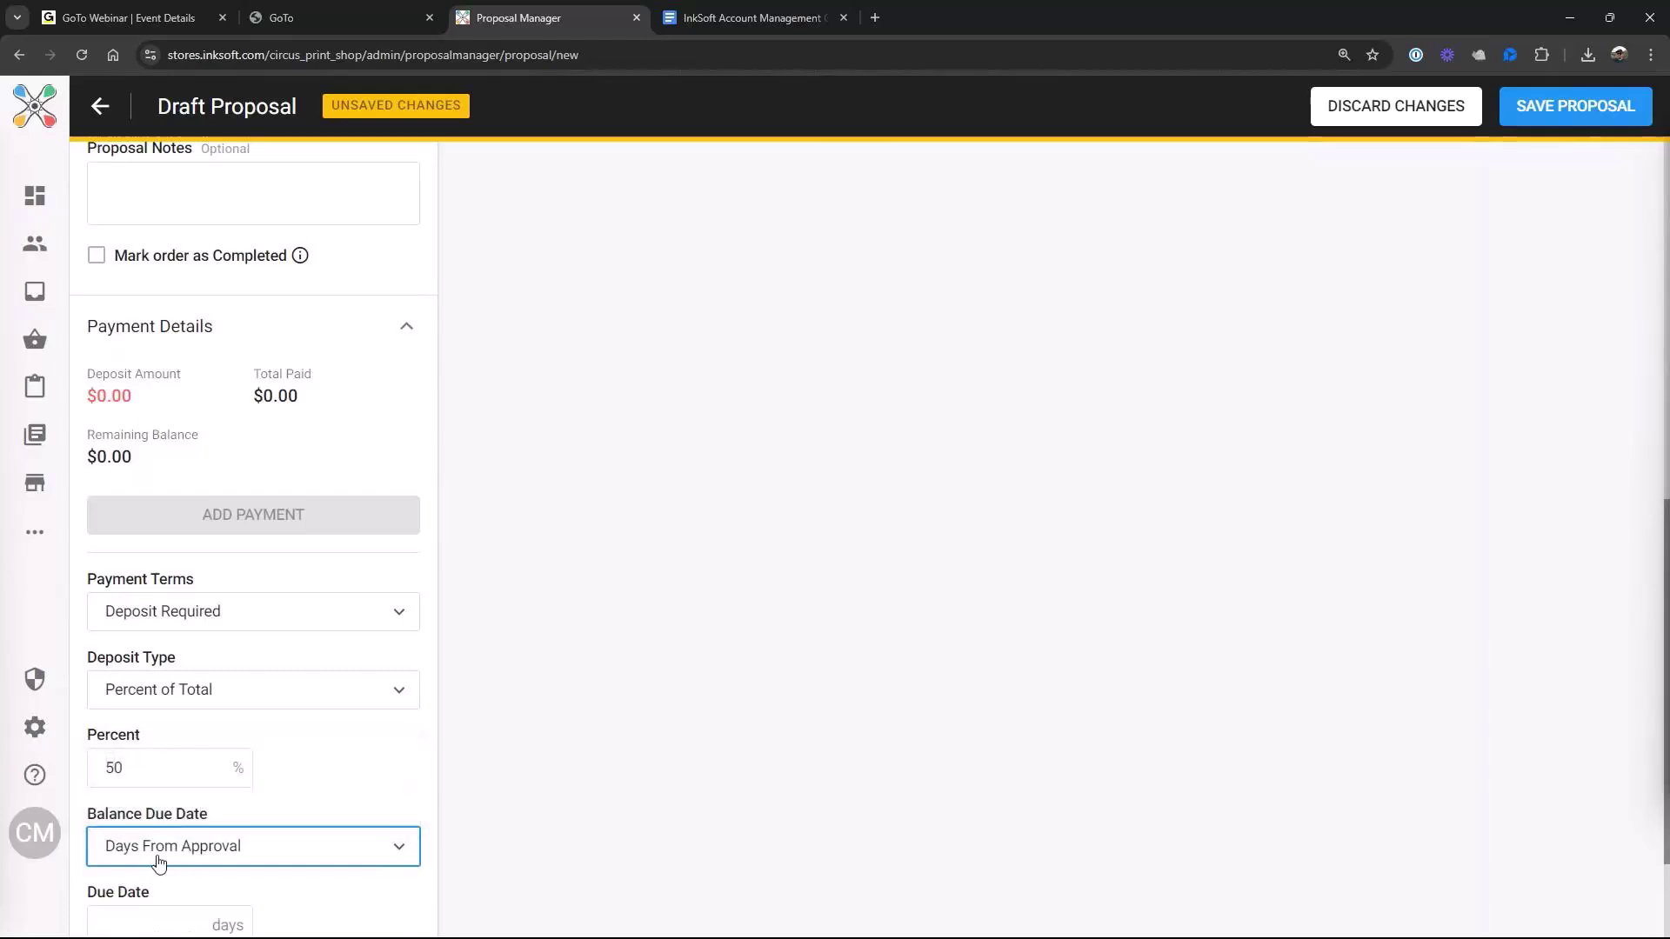
scroll(148, 880, down, 2)
click(136, 771)
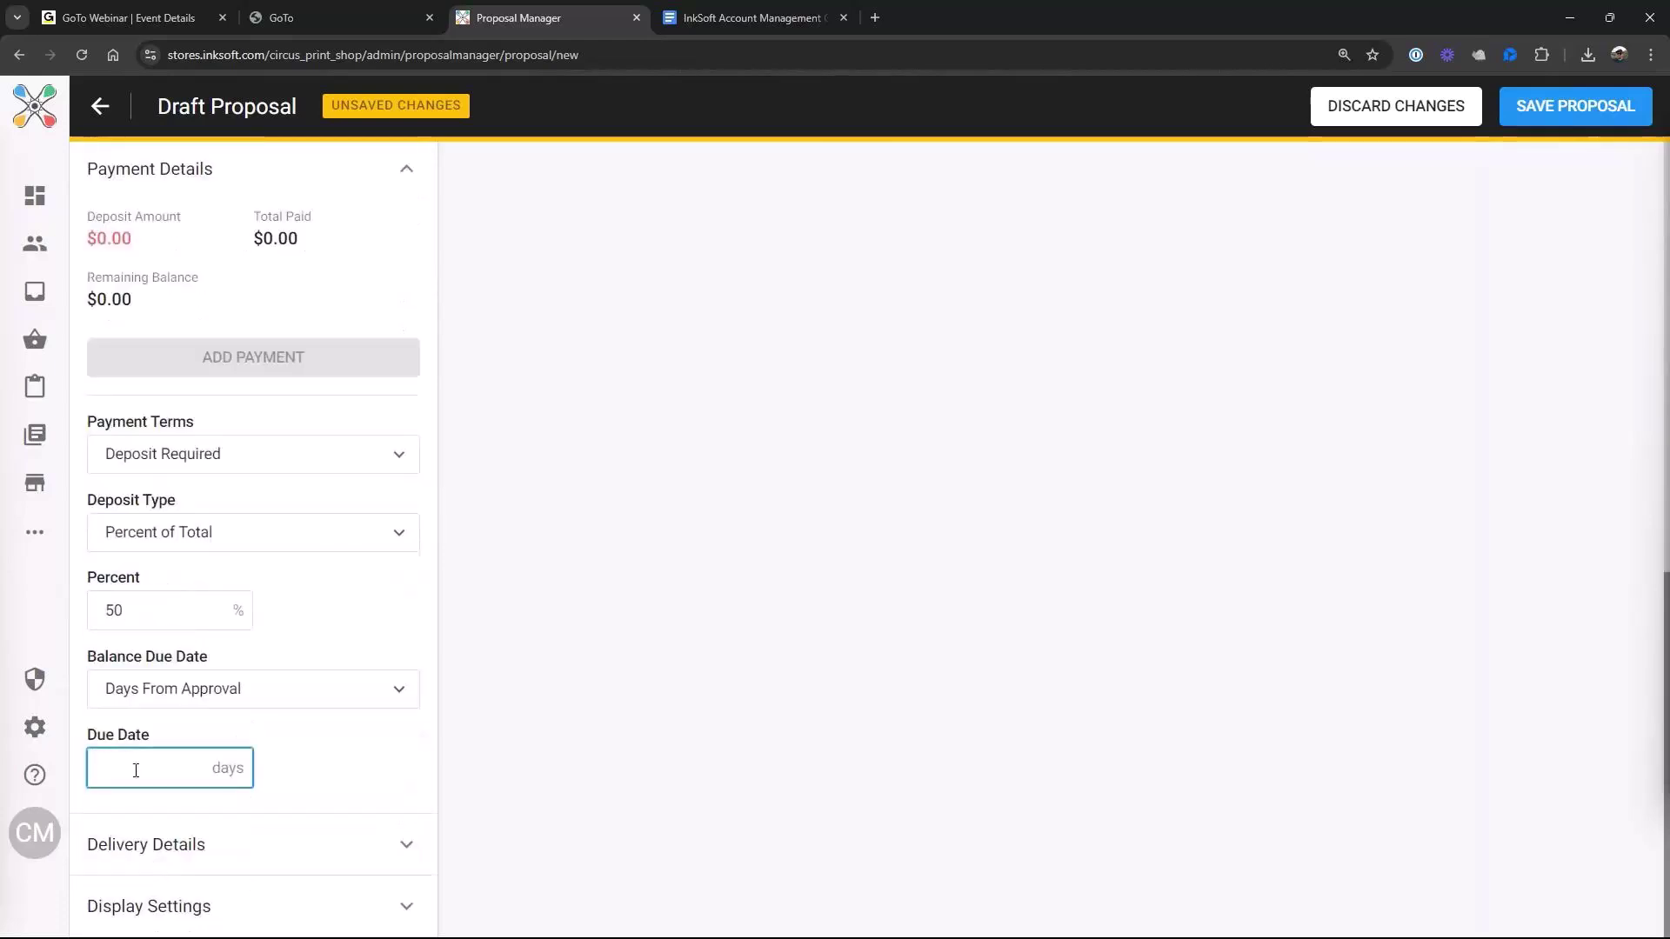
text(30)
click(556, 750)
Review the shipping and pick-up options in the proposal's delivery details and collapse that section again
click(406, 848)
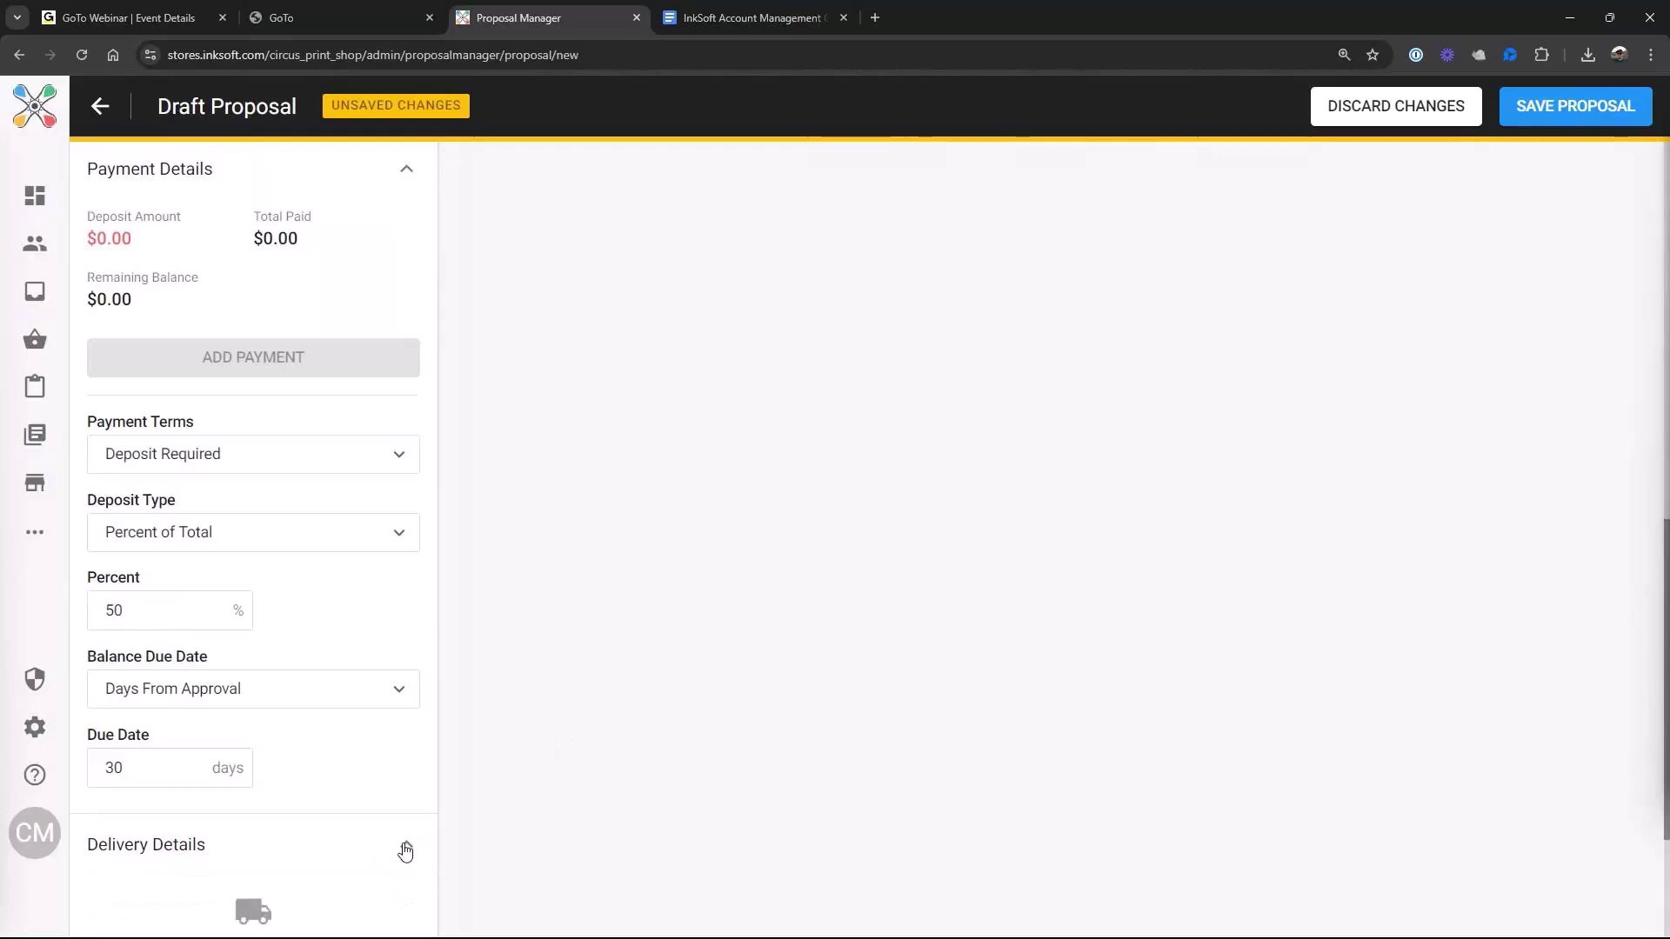
scroll(405, 850, down, 3)
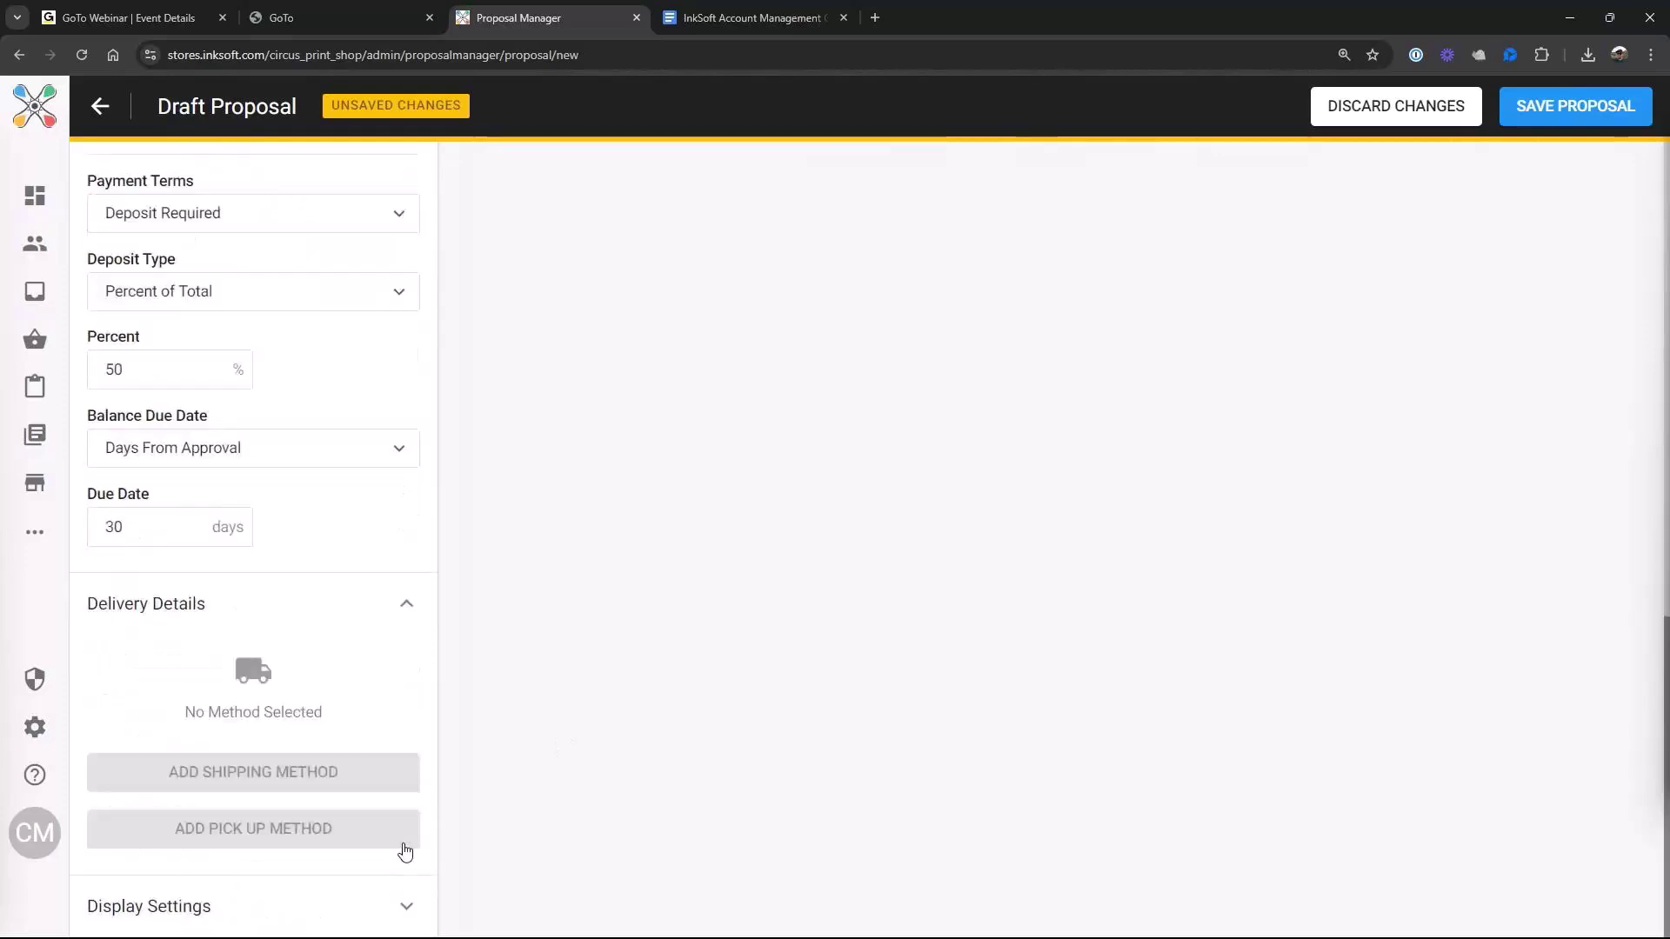
scroll(405, 851, up, 3)
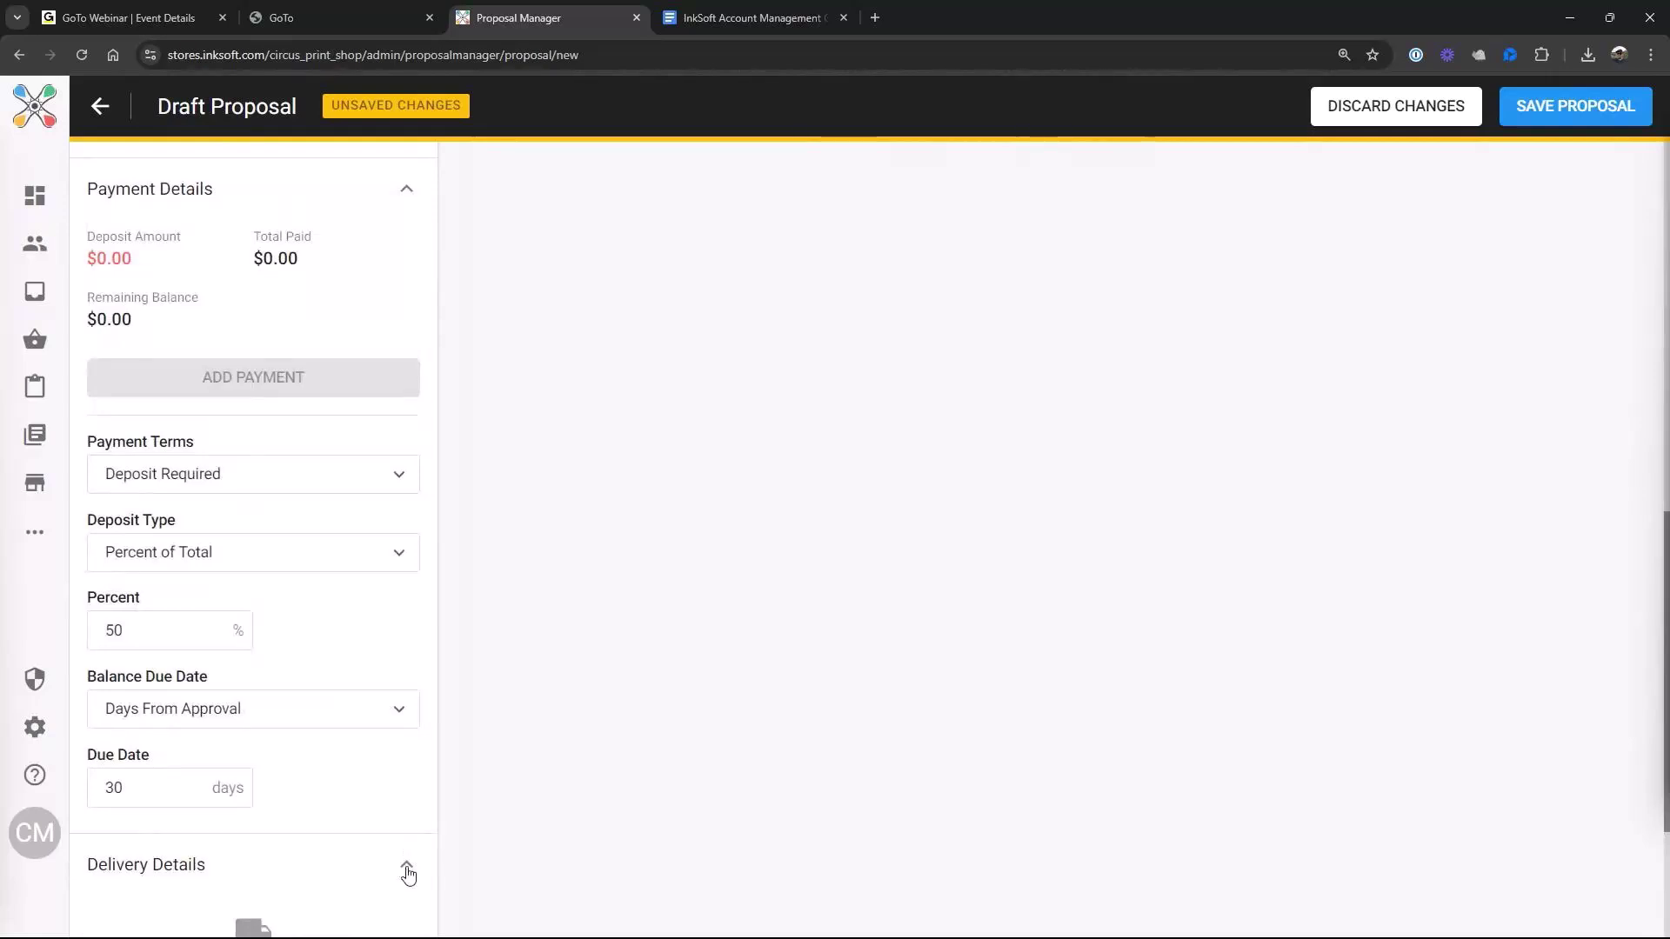
click(406, 870)
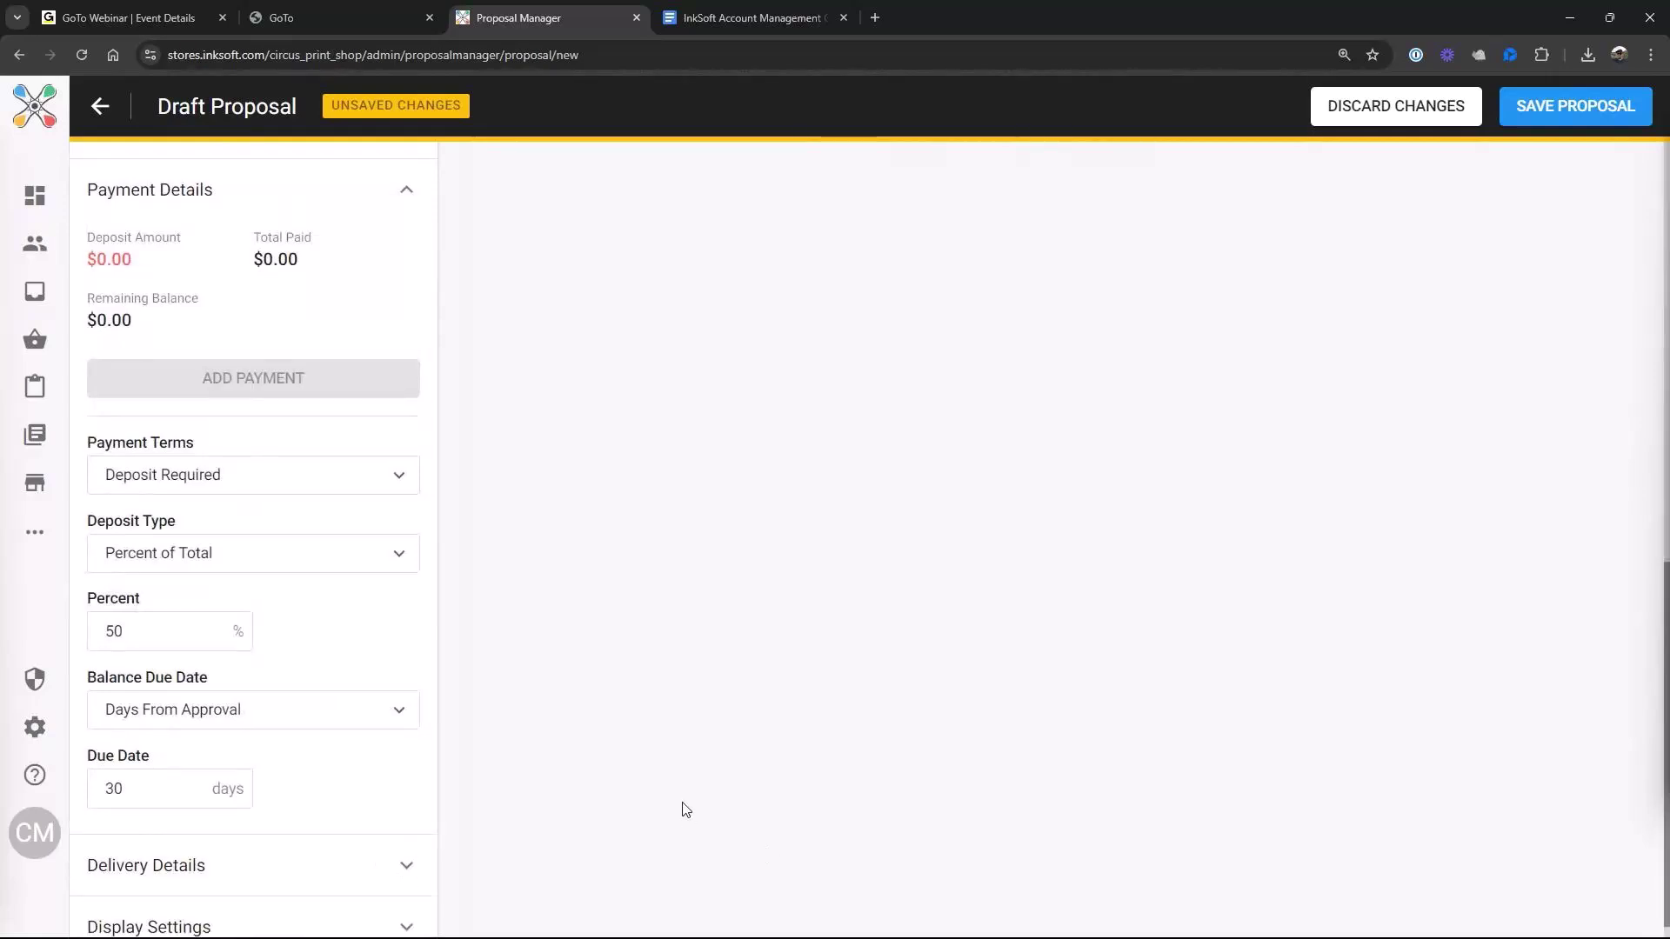
Rename the proposal as "Central Soccer Concept 01" and save it
scroll(687, 821, up, 4)
scroll(687, 809, up, 8)
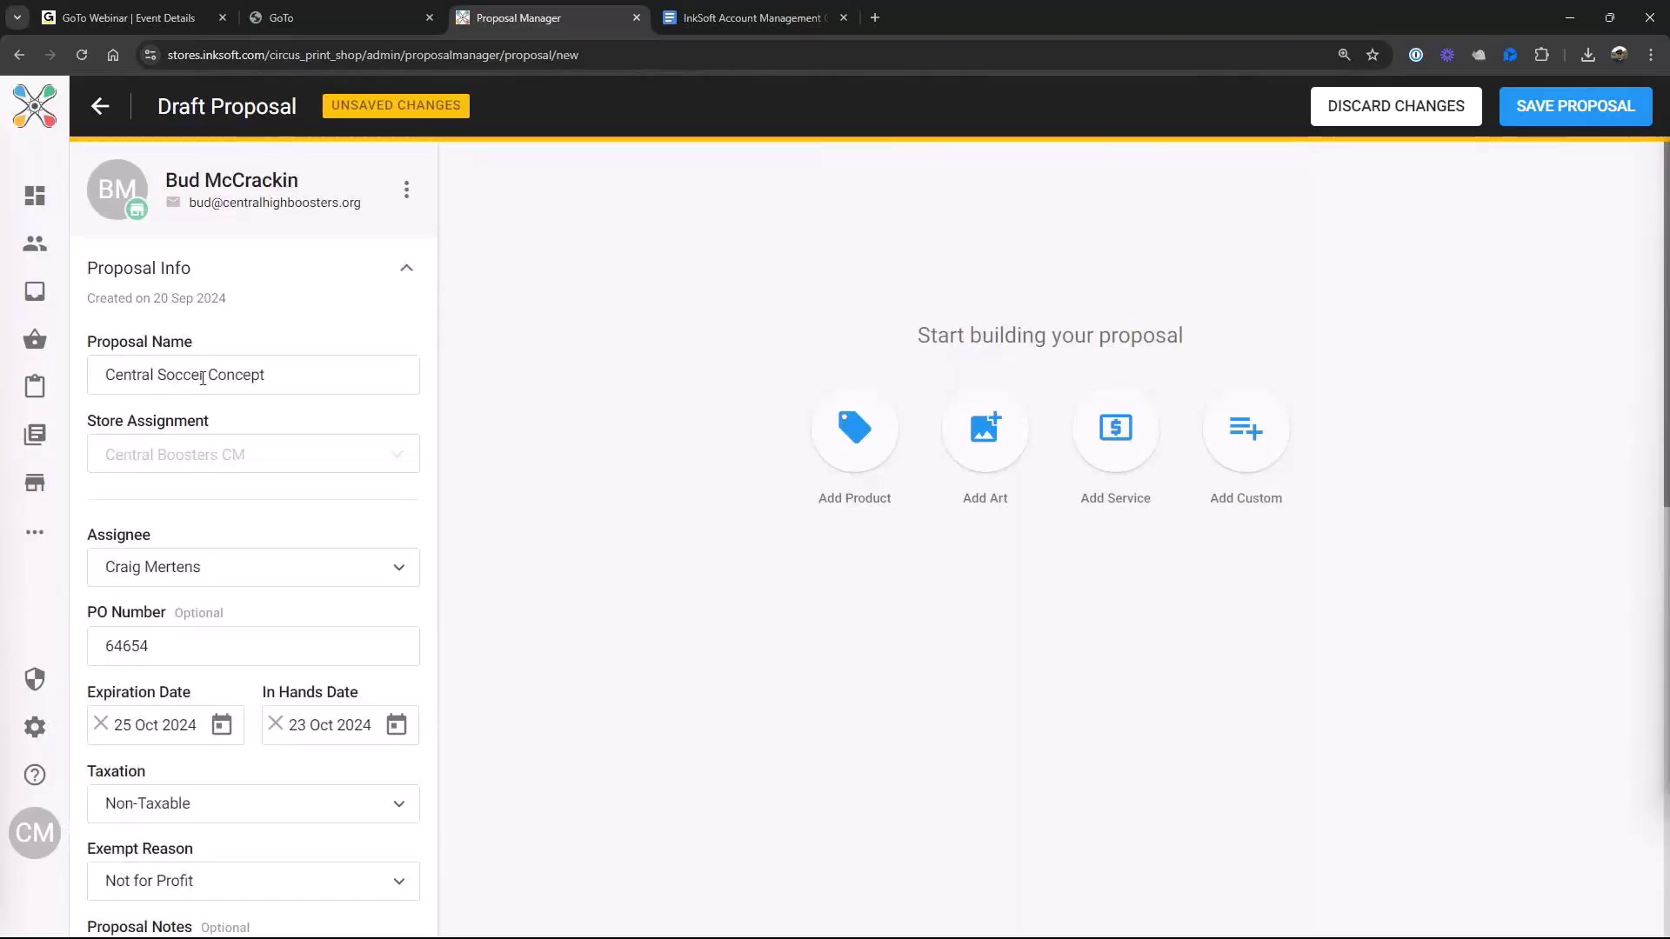
click(327, 384)
text(01)
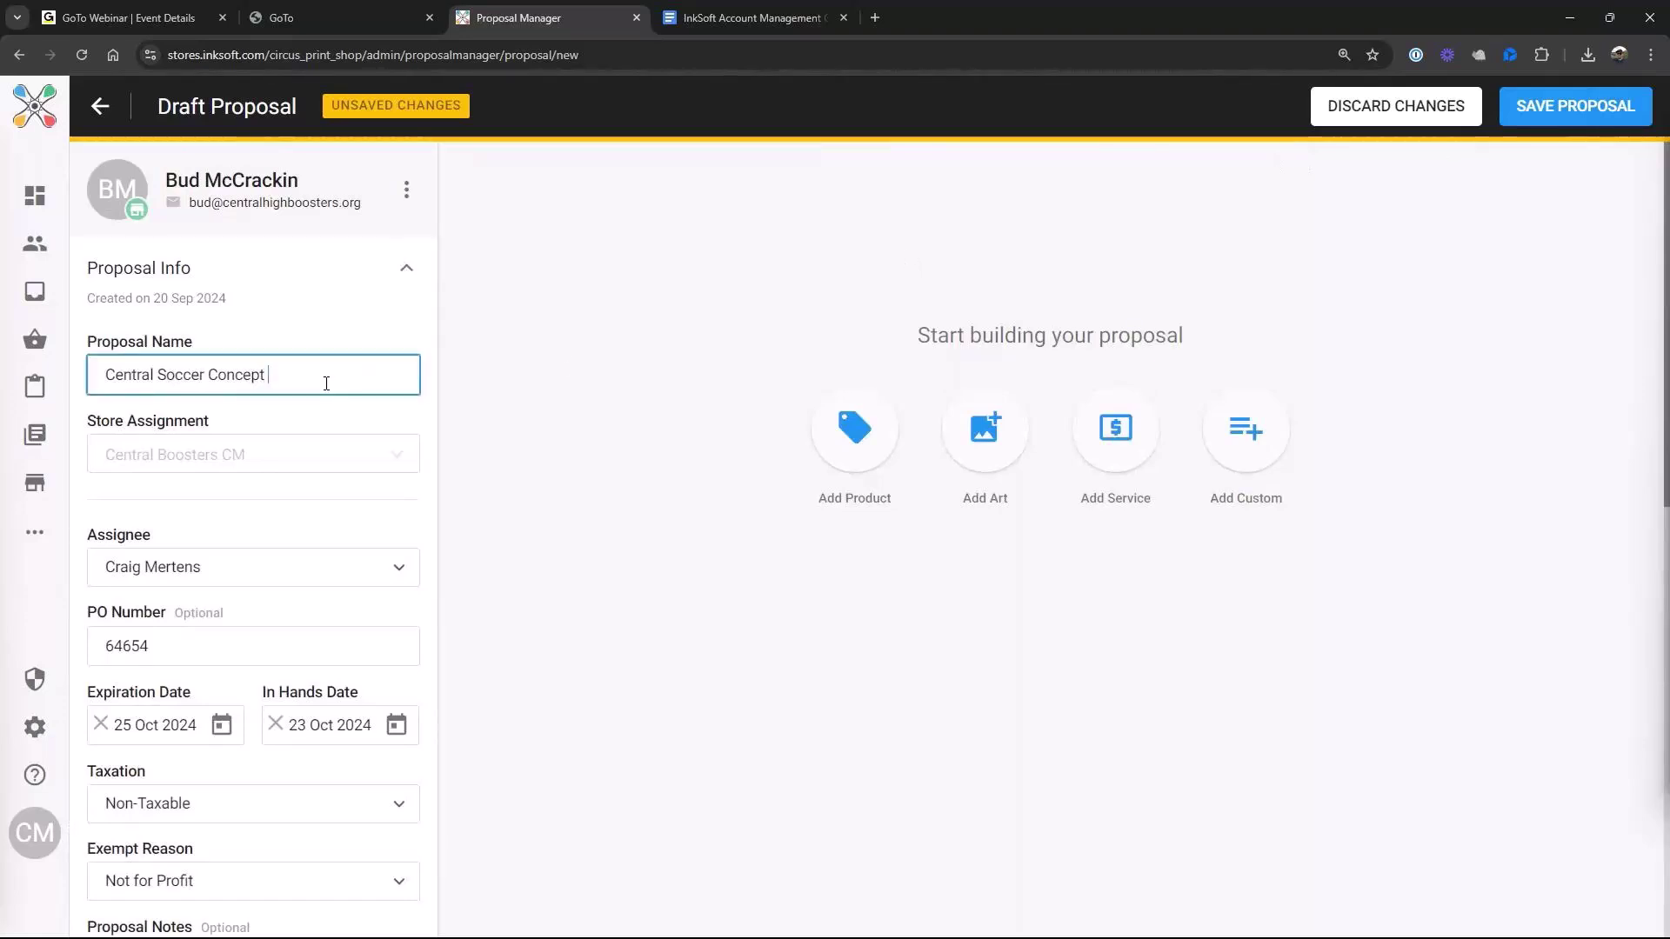
click(696, 426)
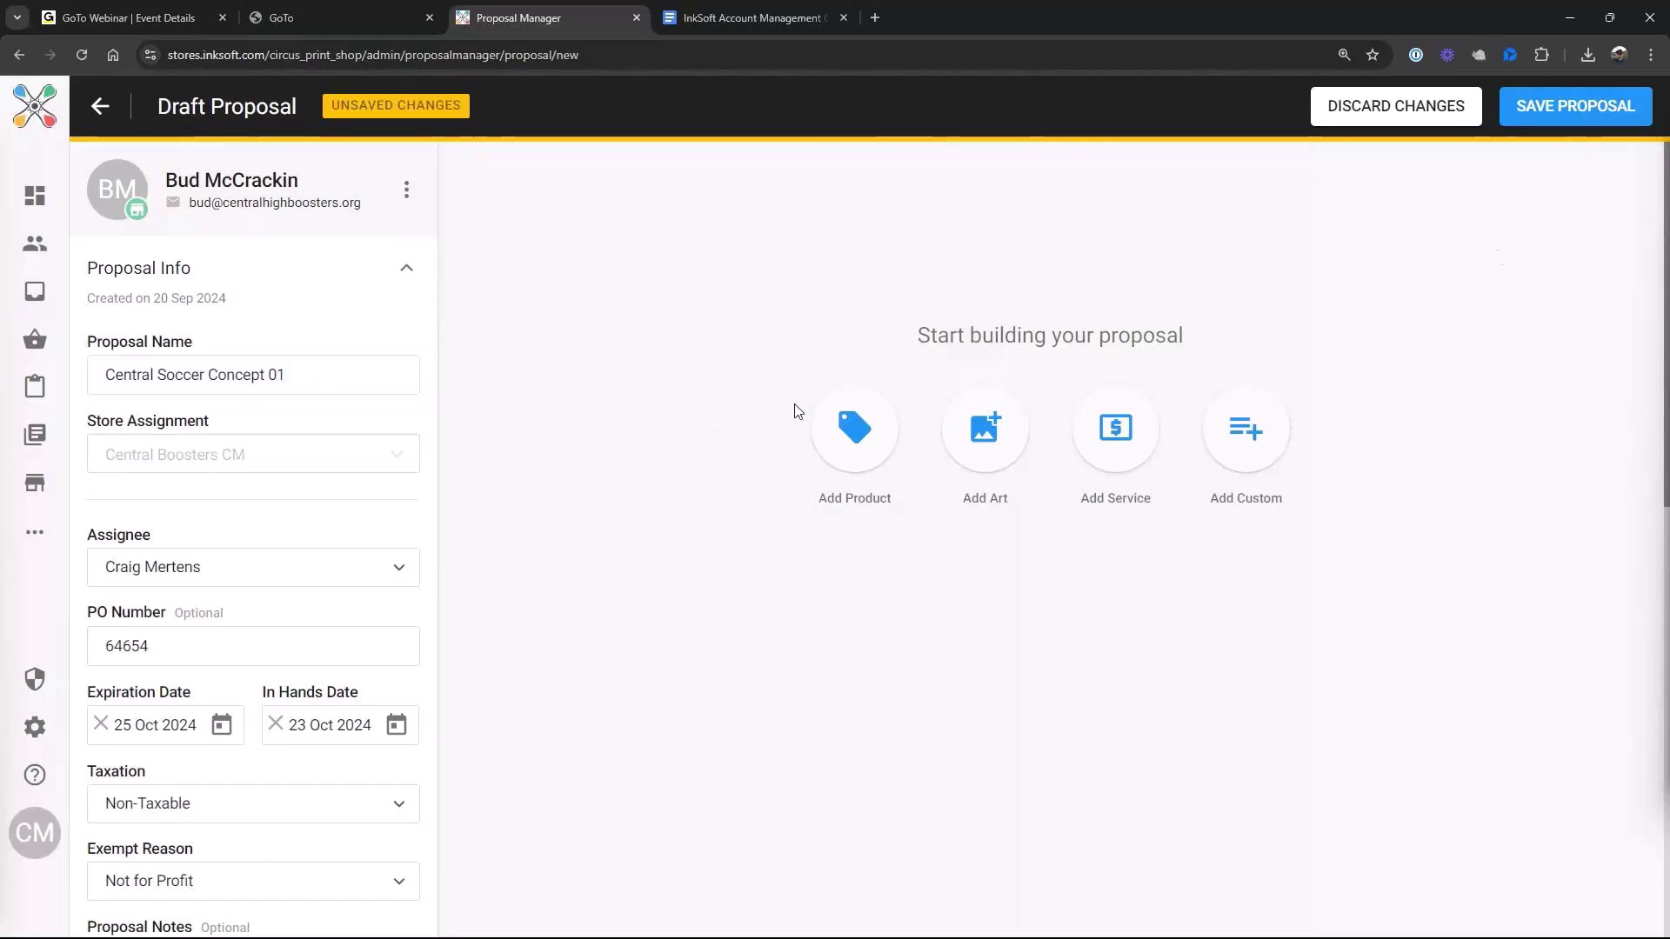
click(1561, 118)
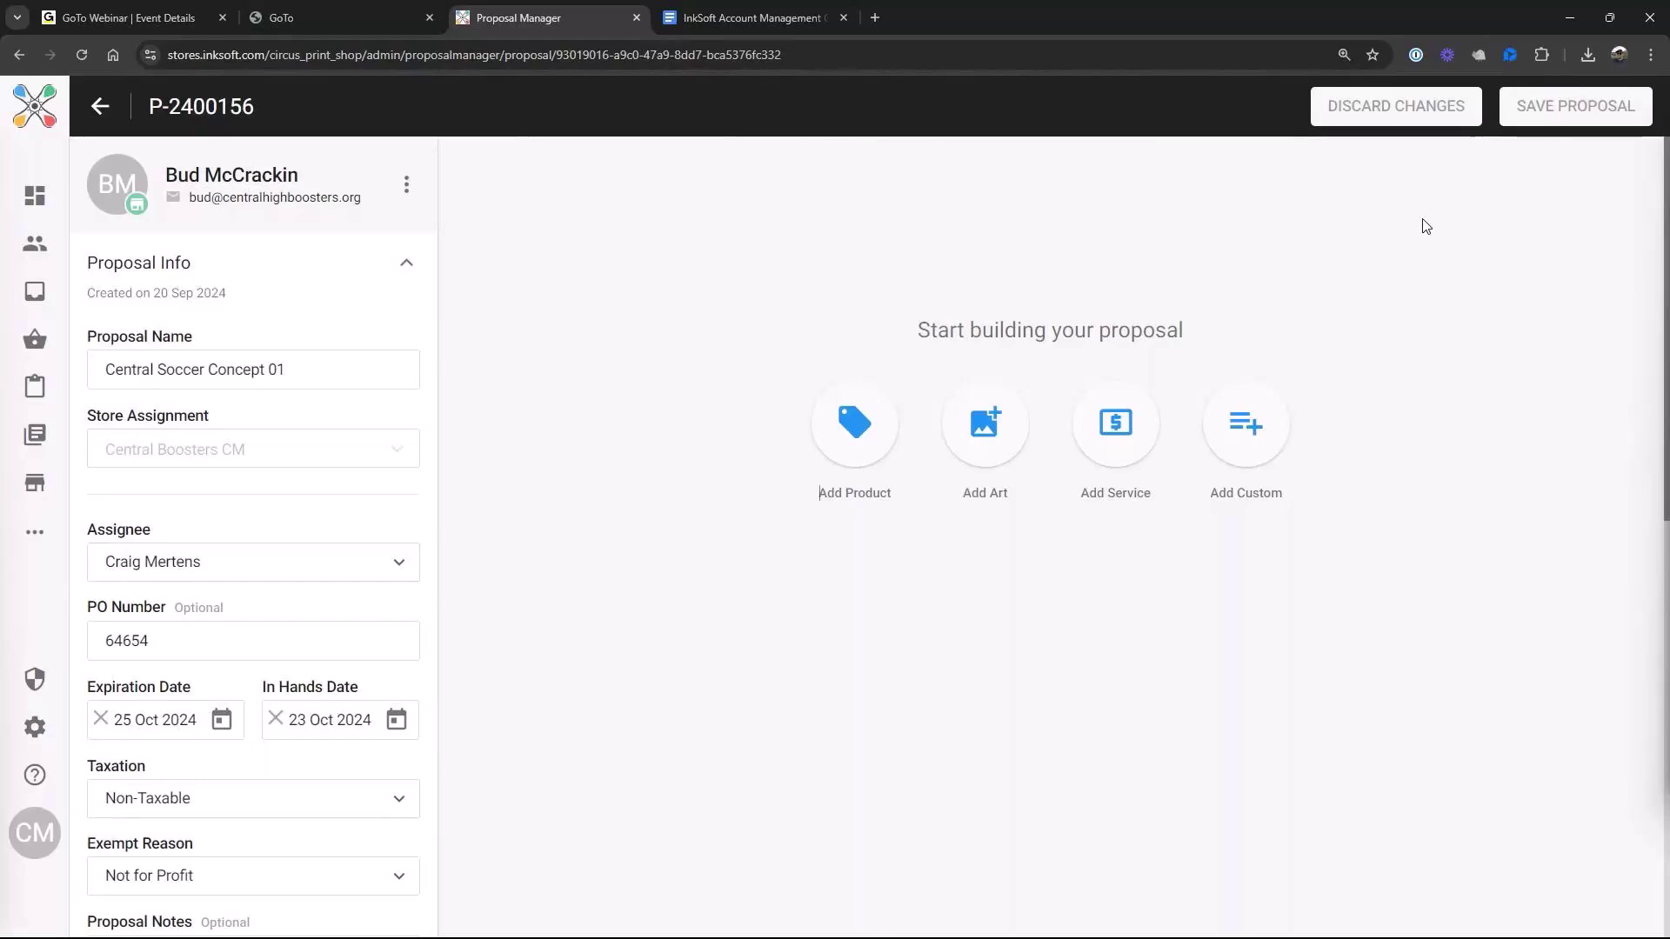
Choose the Eagles Soccer Ultra Cotton 100% Cotton T-Shirt in Ash and Navy as a proposal product and continue to its sizes
scroll(962, 551, down, 2)
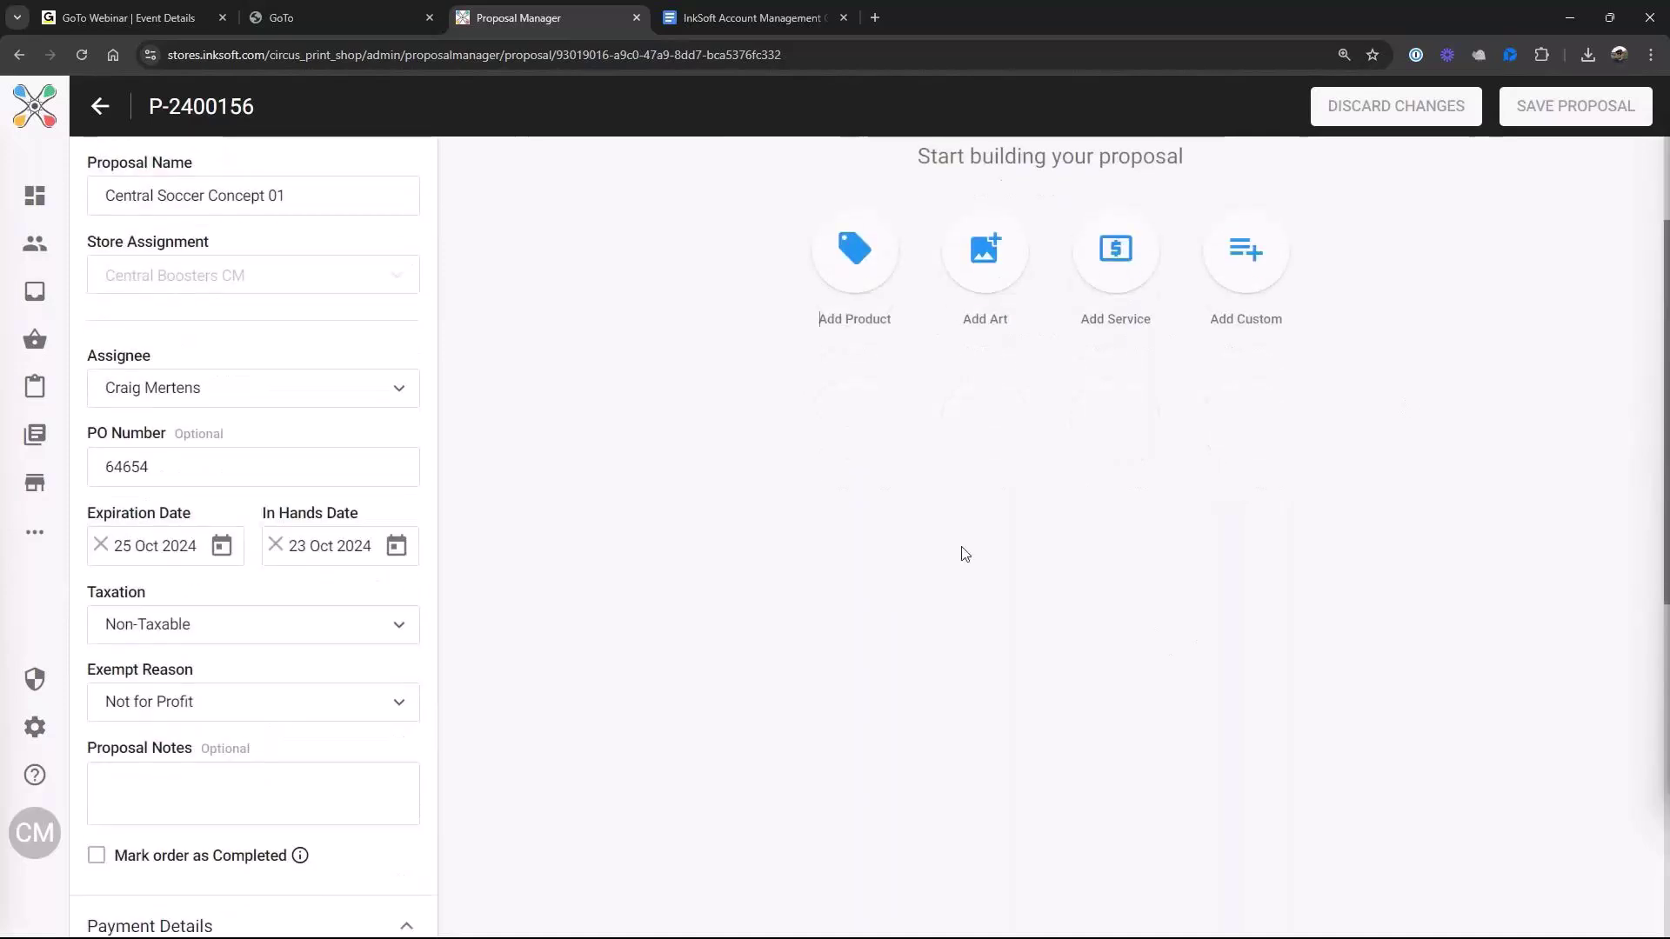
click(857, 261)
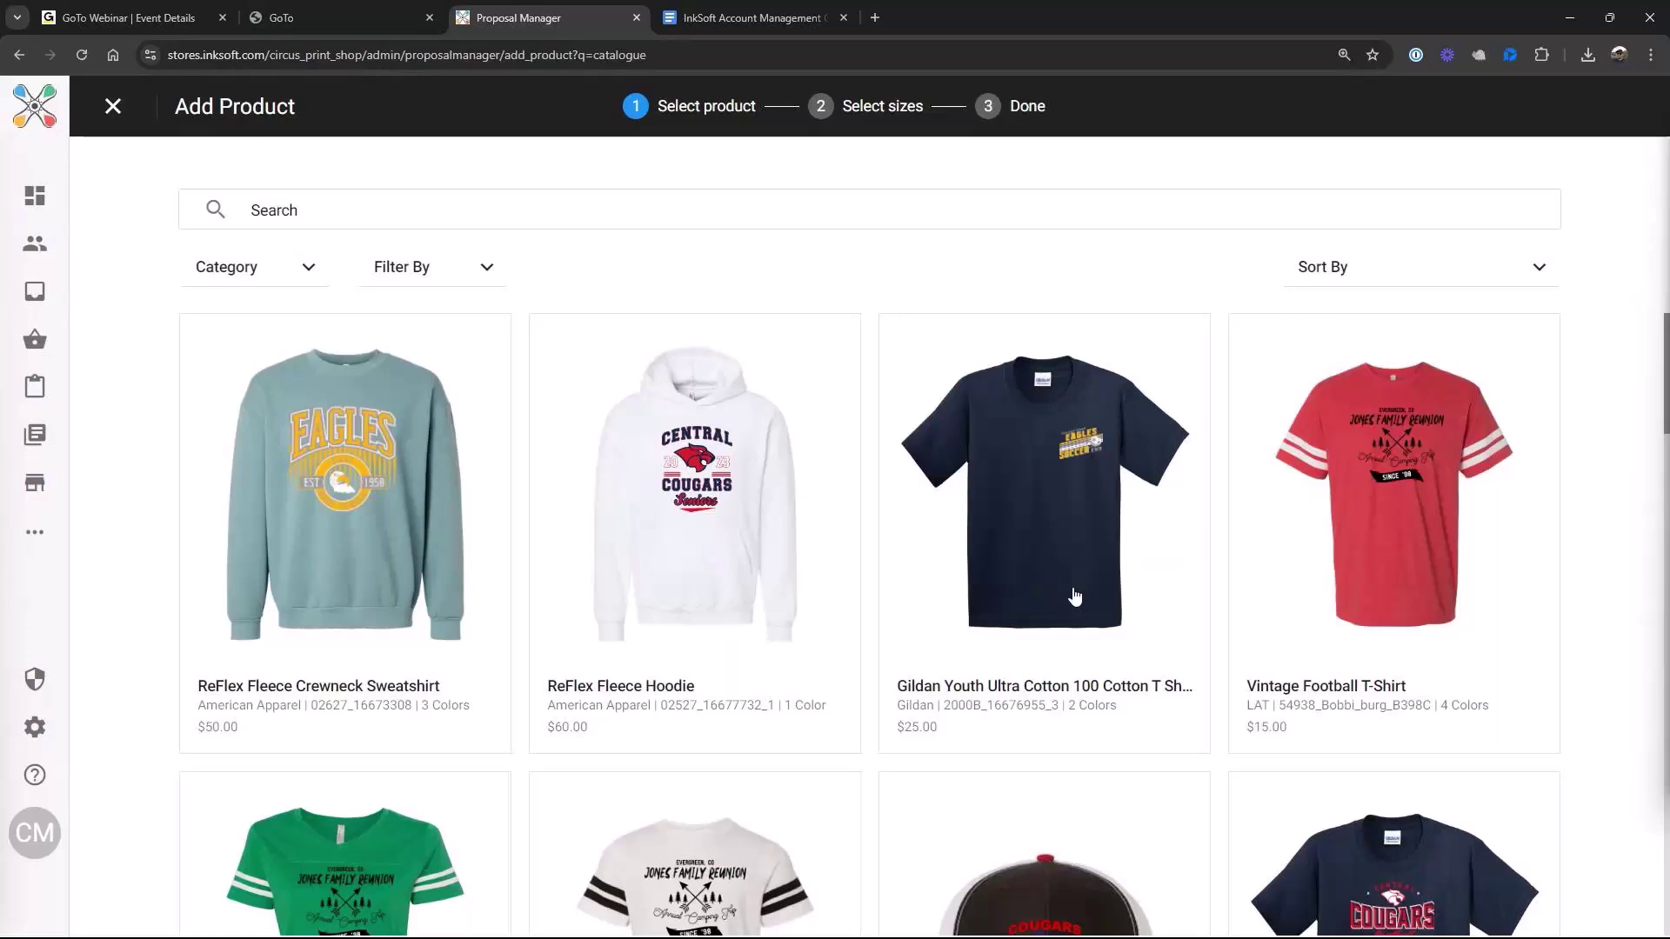
scroll(1075, 598, down, 9)
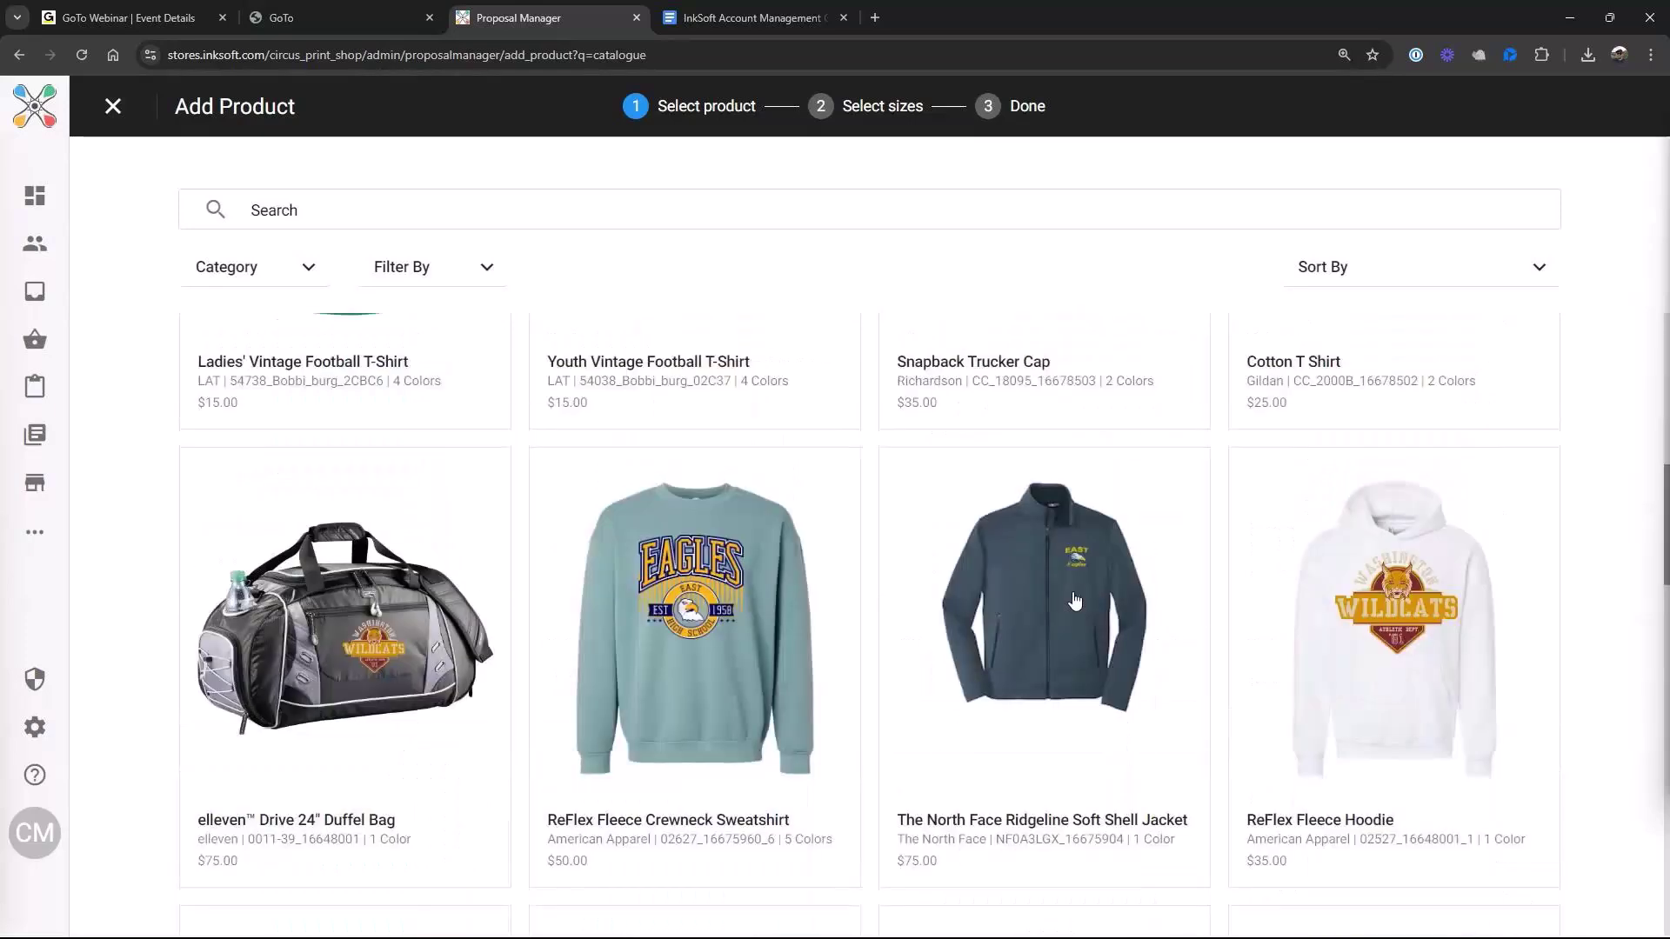
click(1074, 598)
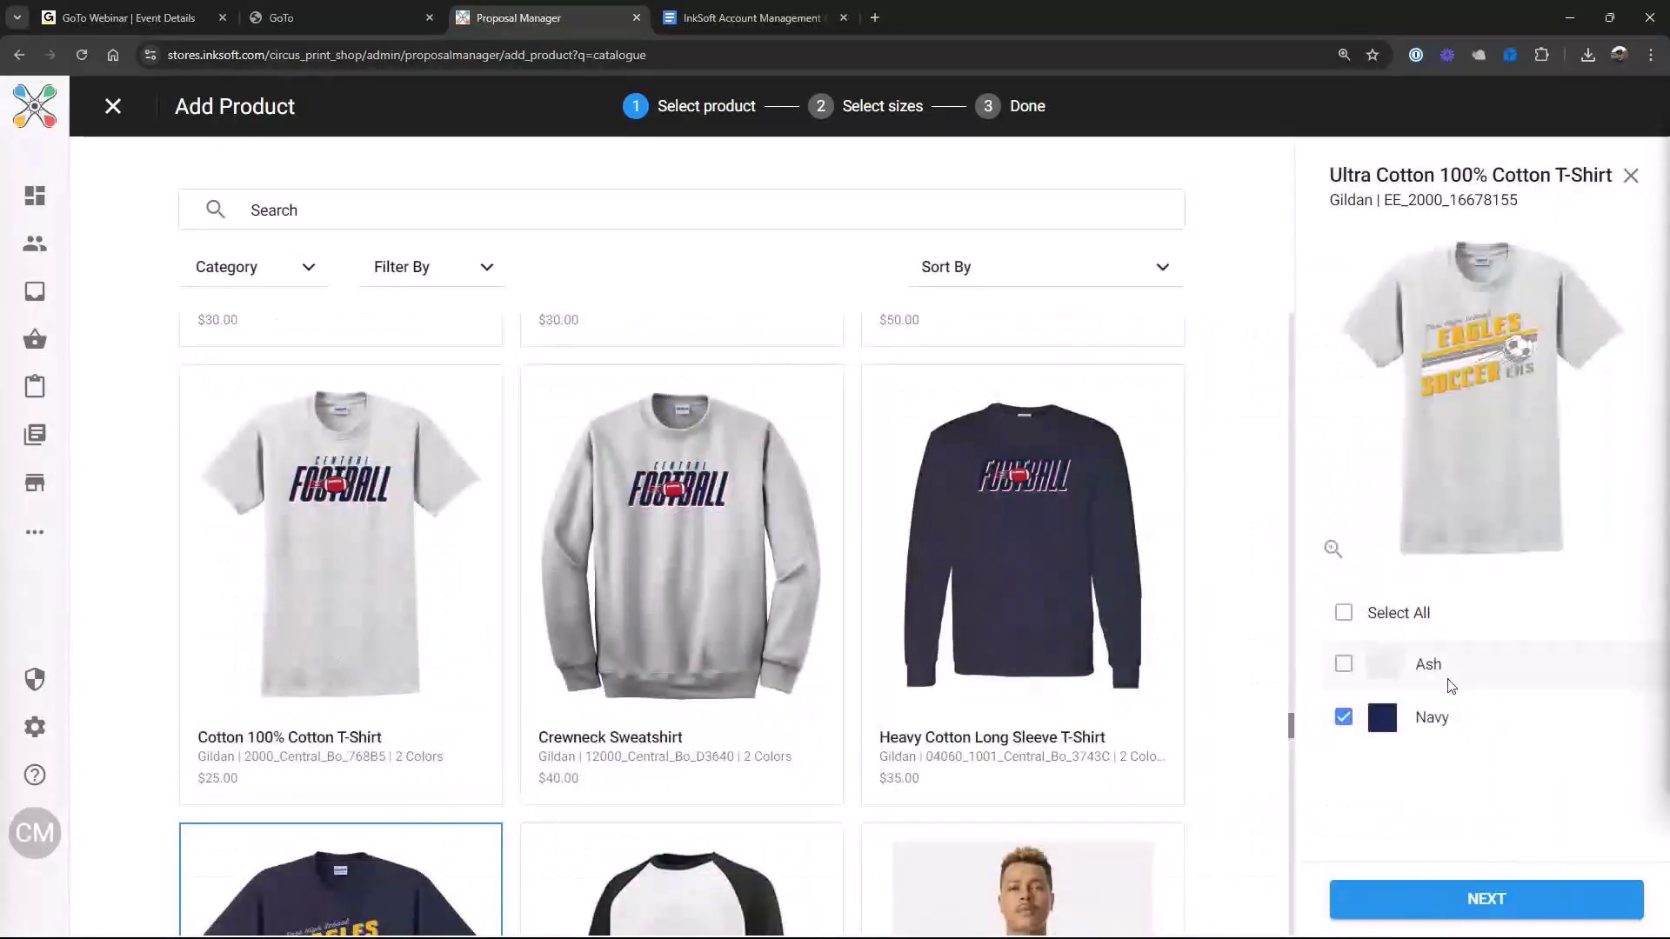
click(1344, 666)
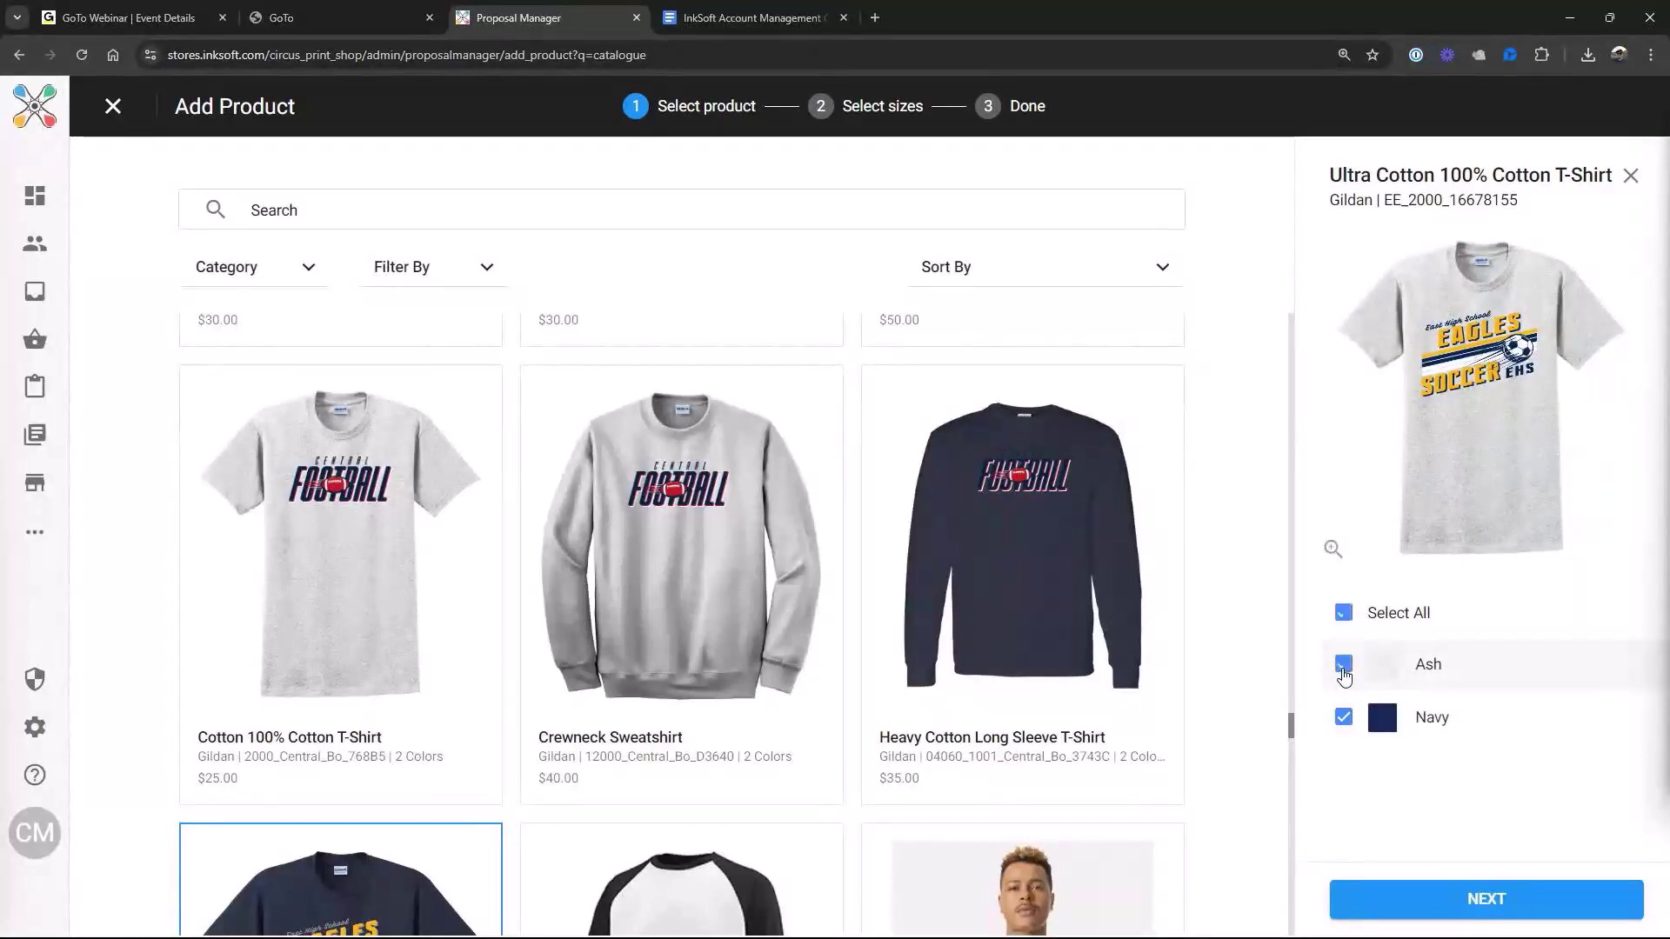
click(1480, 905)
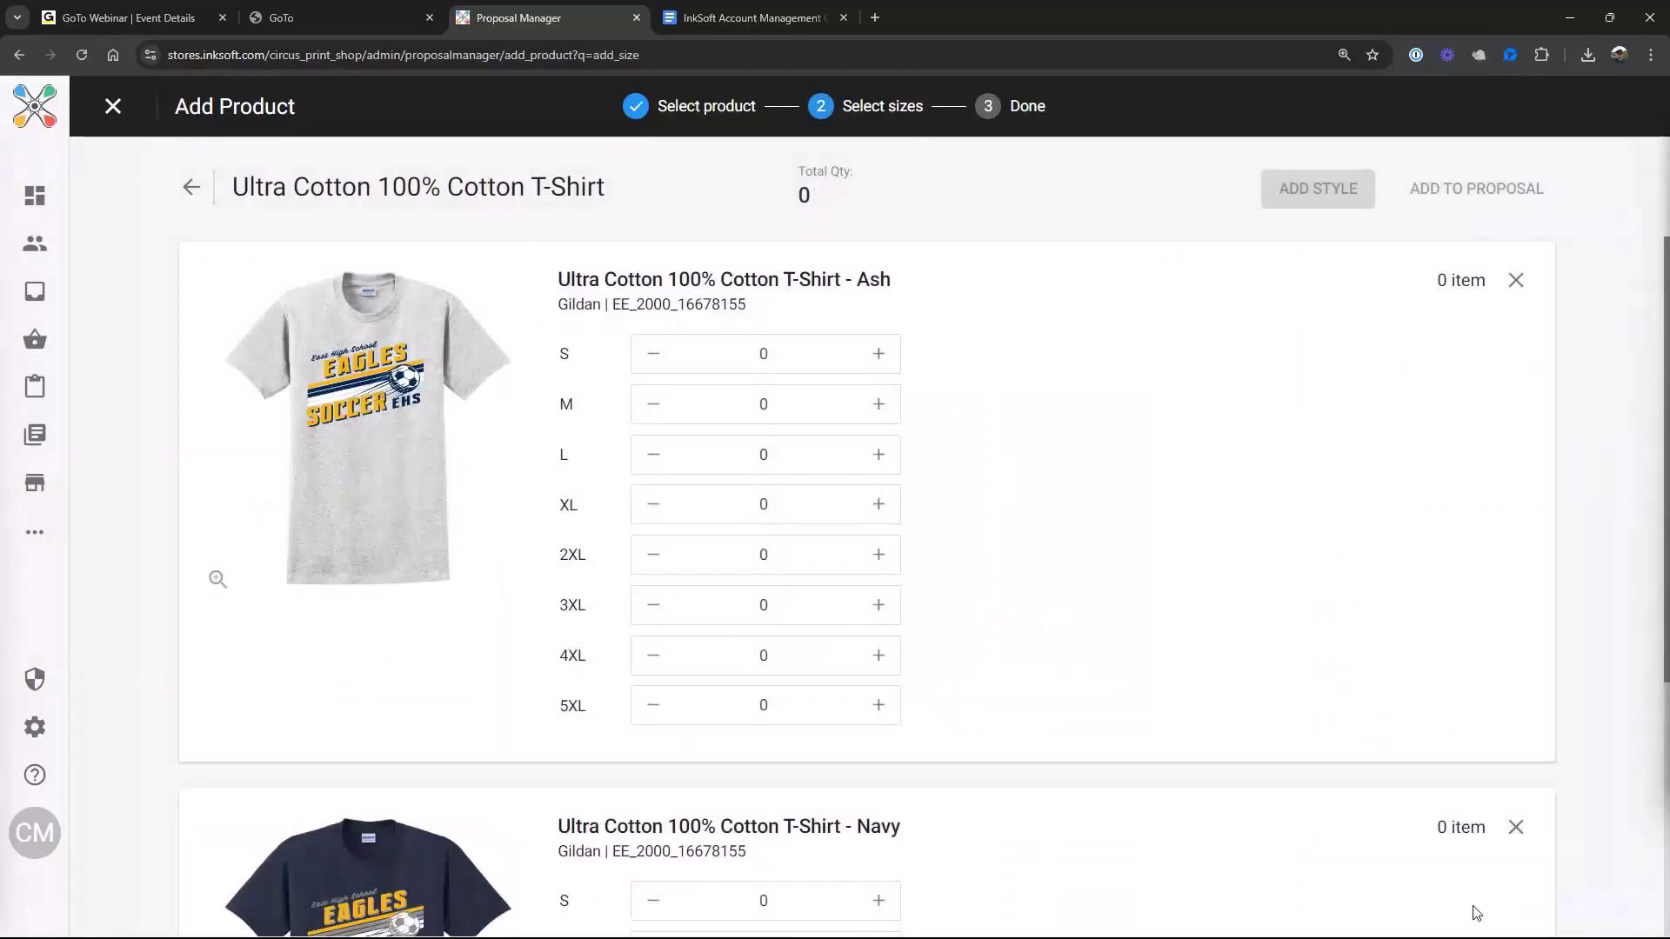
Set the Ash T-shirt quantities to 12 S, 24 M, 24 L and 12 XL
scroll(386, 522, down, 2)
scroll(387, 522, down, 2)
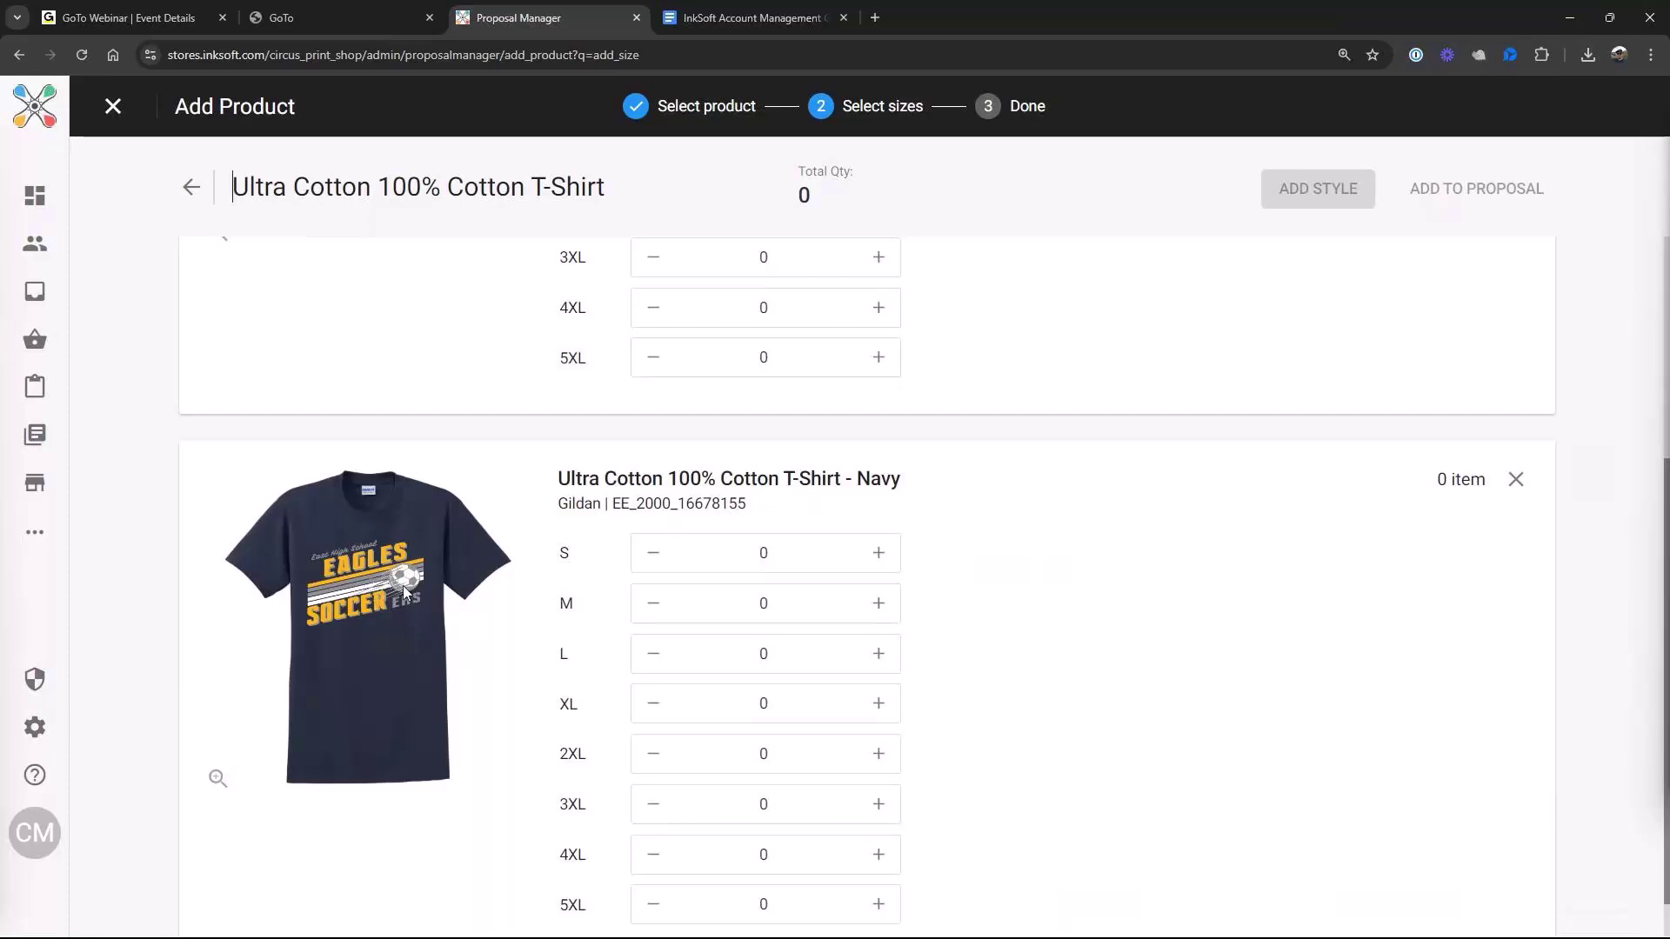
scroll(392, 591, up, 4)
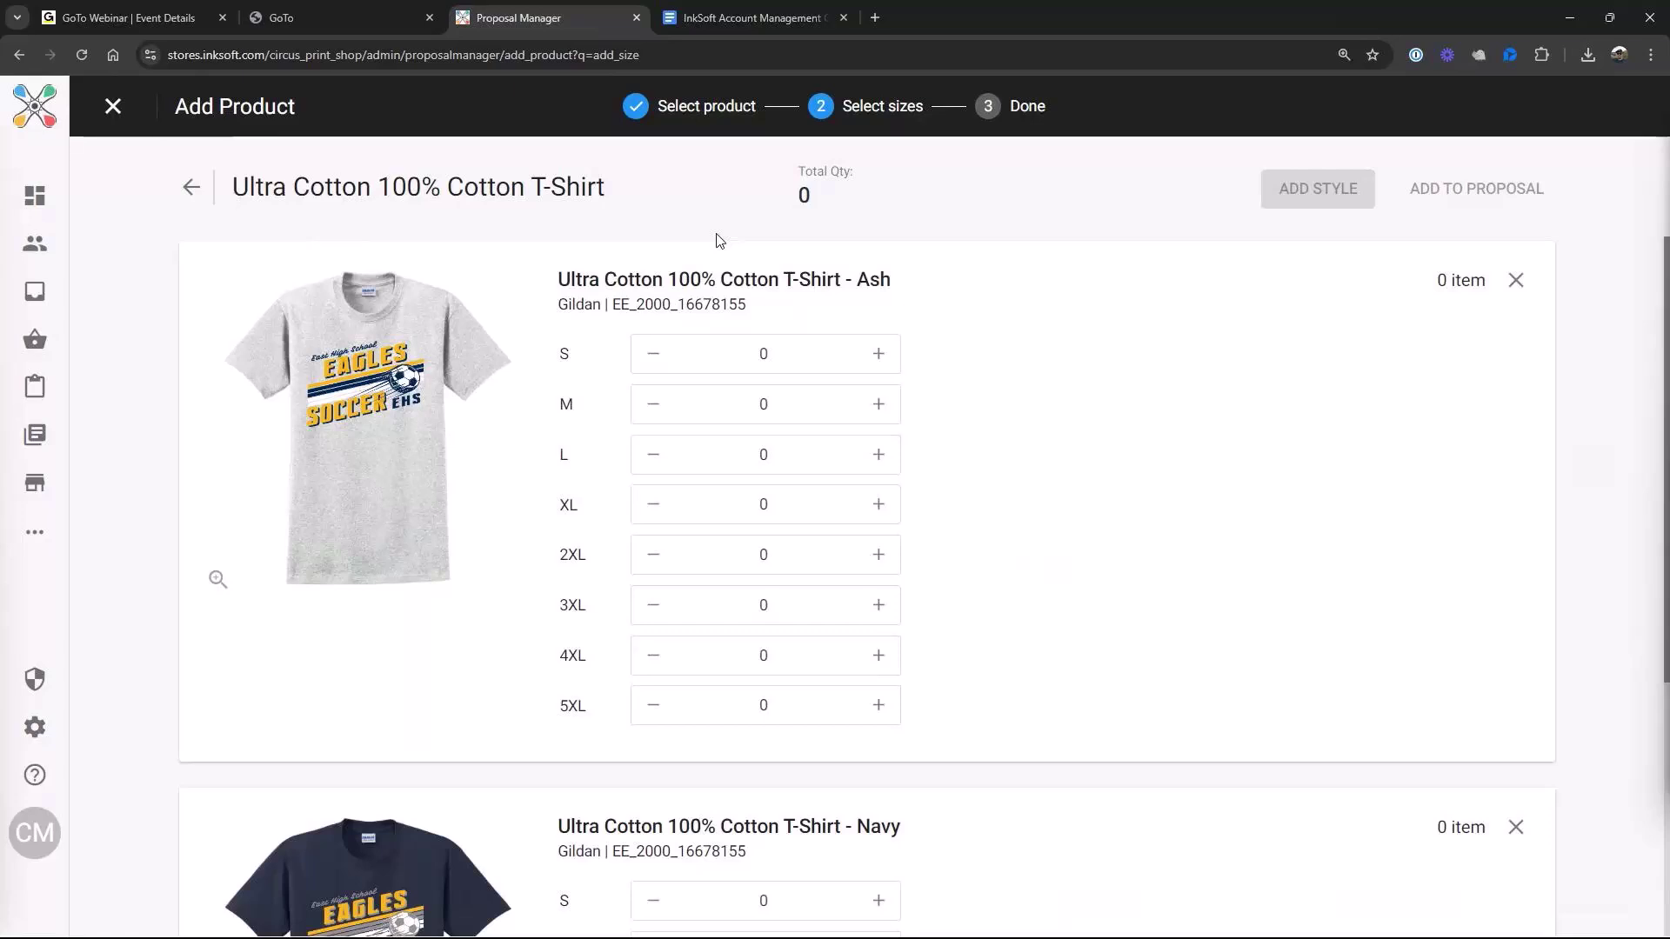
click(785, 364)
drag(785, 363, 755, 363)
text(12)
click(765, 403)
text(24)
key(Tab)
text(24)
key(Tab)
text(12)
click(1042, 487)
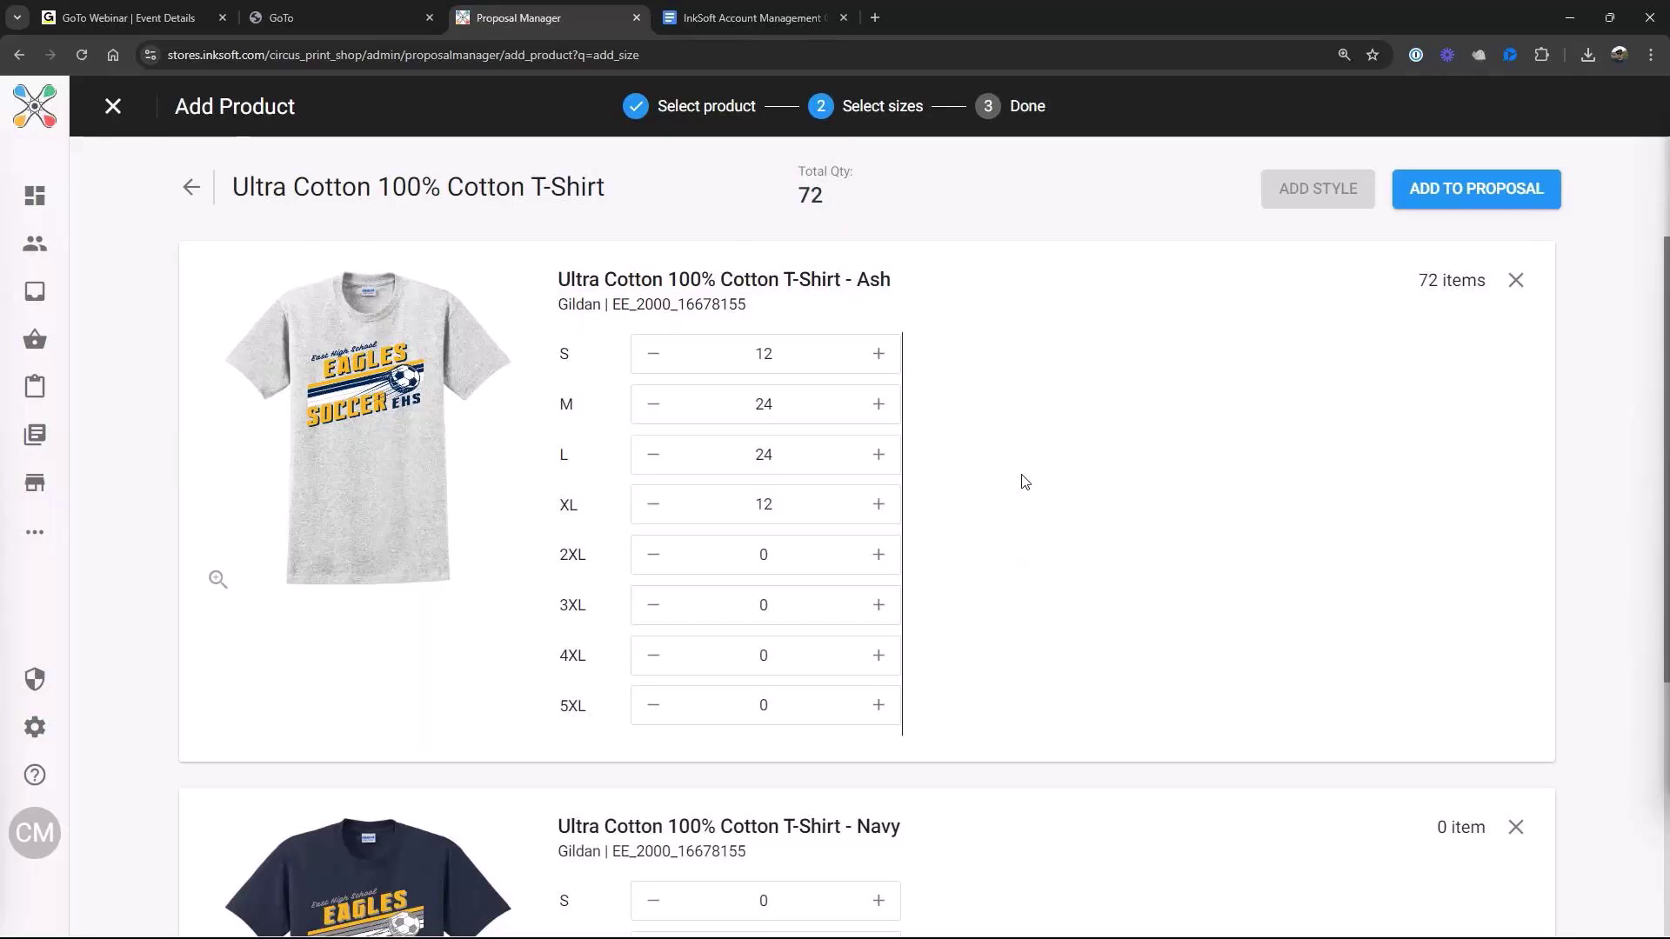
Set the Navy T-shirt quantities to 12 S, 24 M, 24 L and 12 XL
scroll(1025, 482, down, 1)
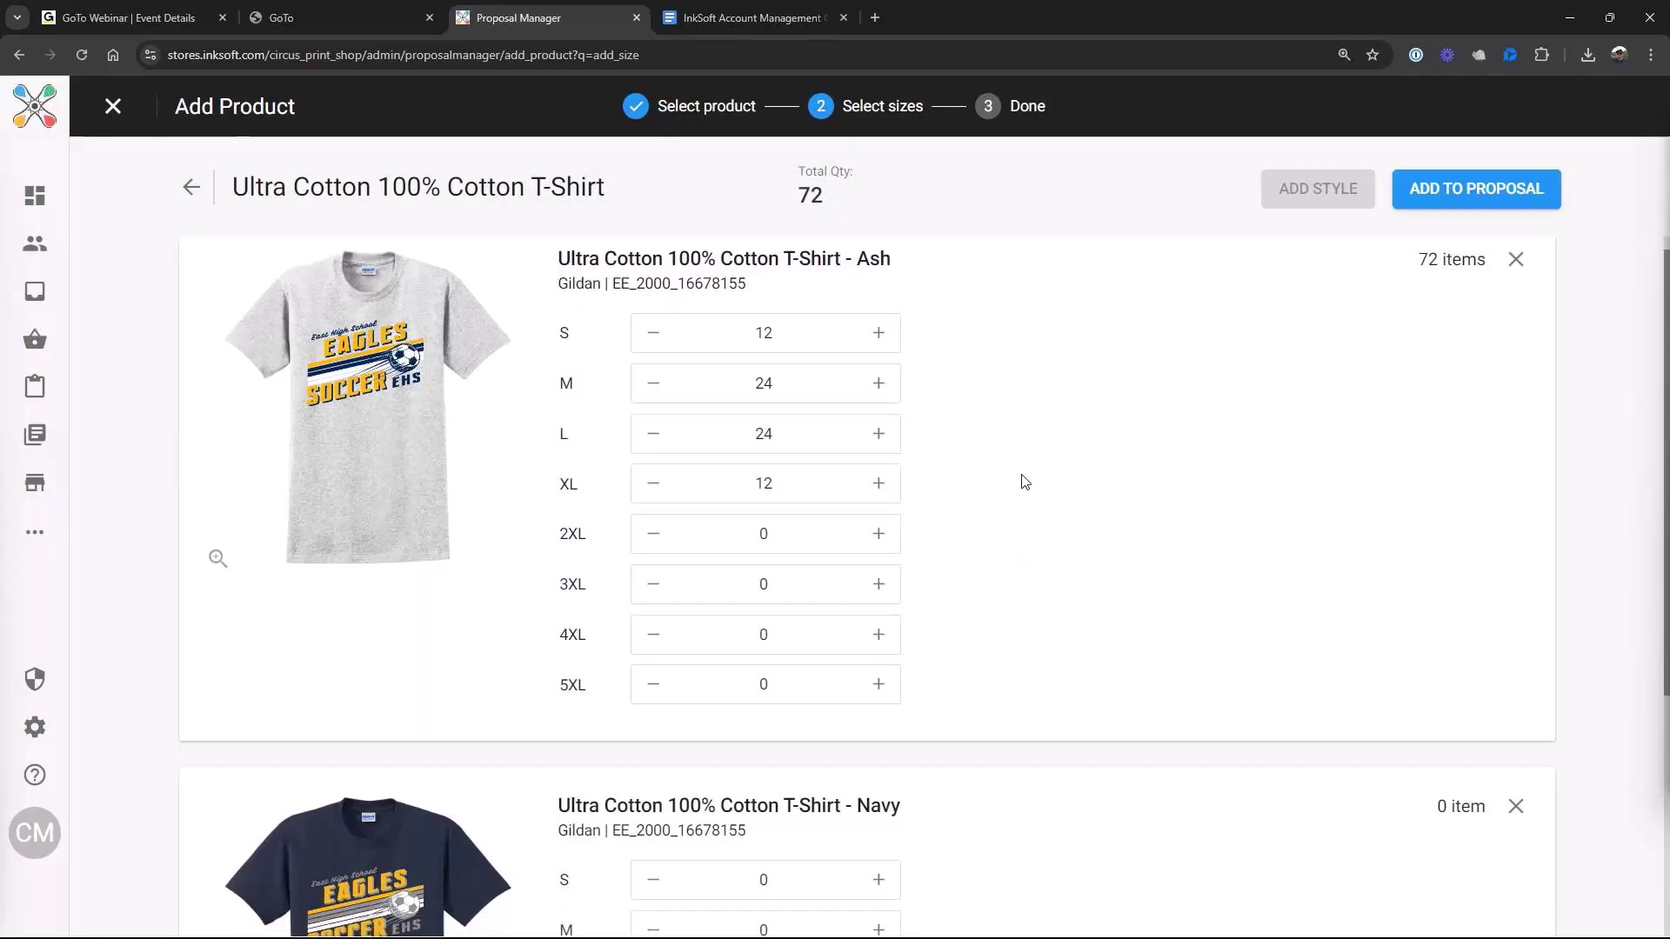
scroll(1024, 482, down, 2)
scroll(1025, 482, down, 1)
click(764, 552)
text(12)
click(728, 603)
text(24)
click(726, 652)
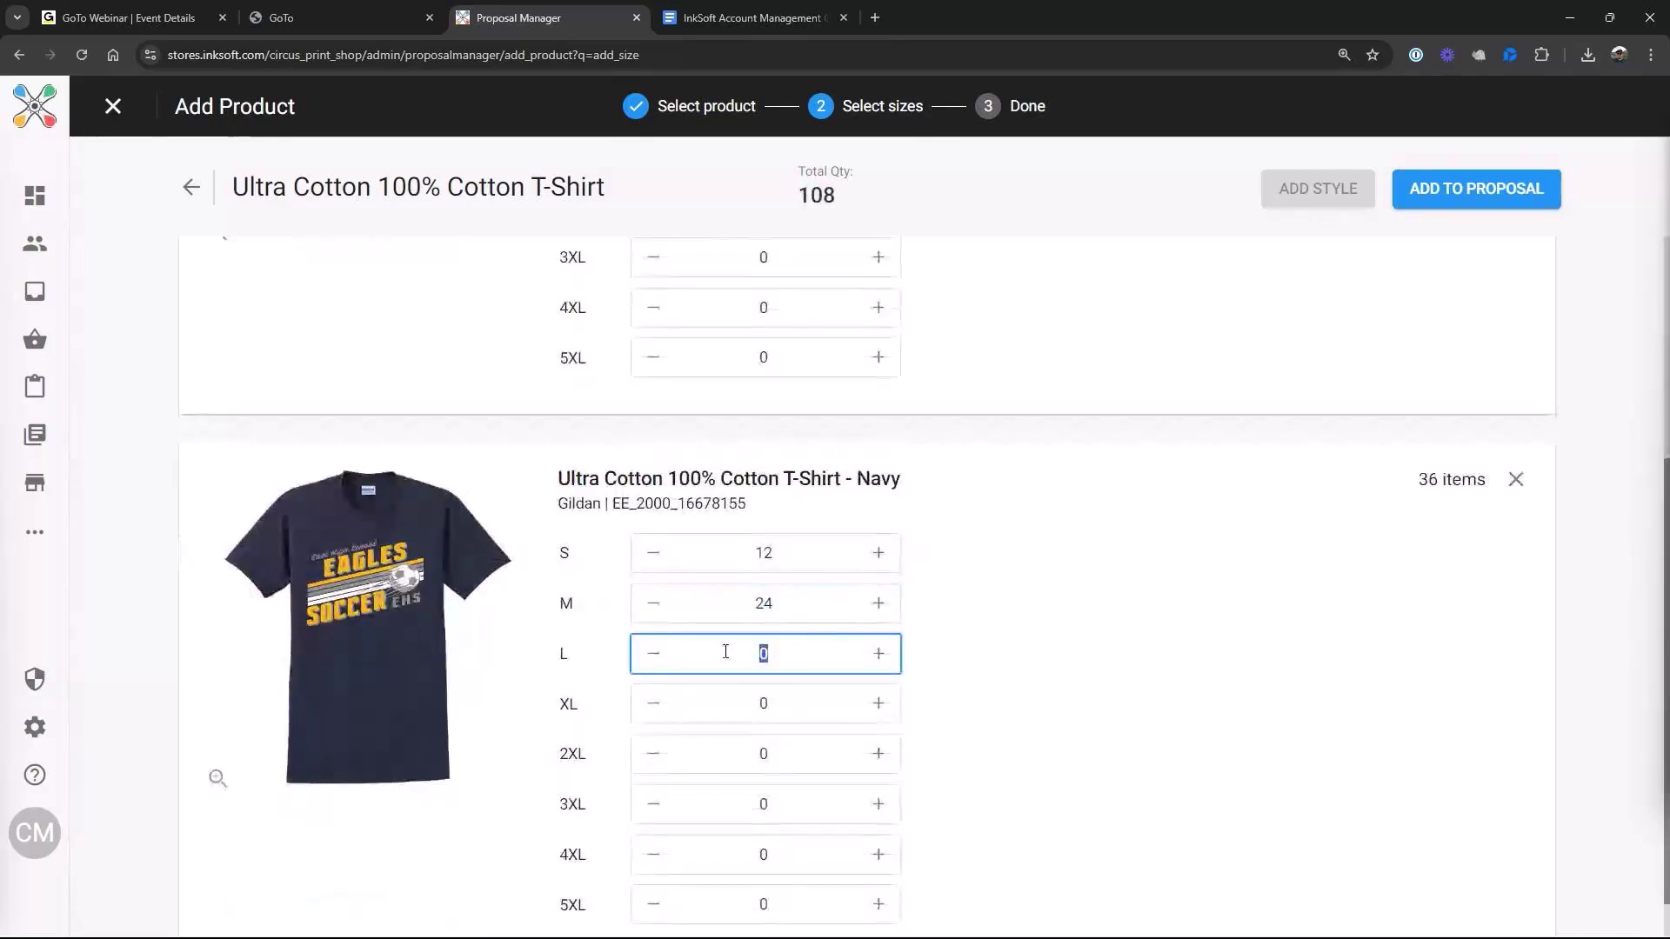
text(24)
click(765, 696)
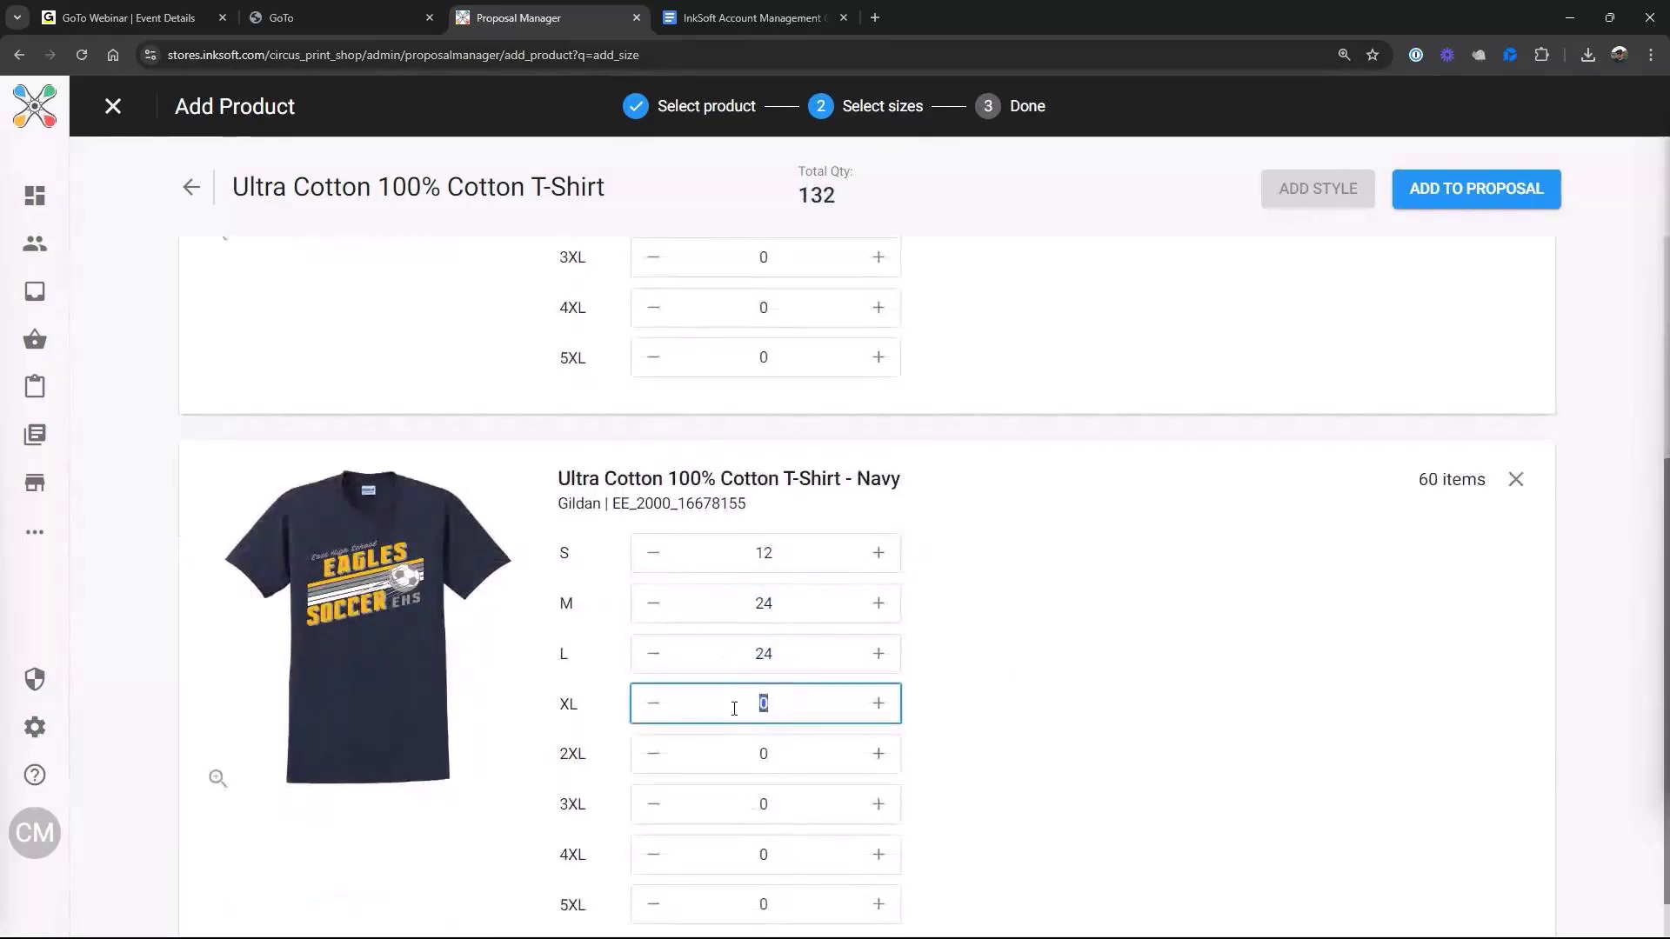
text(12)
click(998, 674)
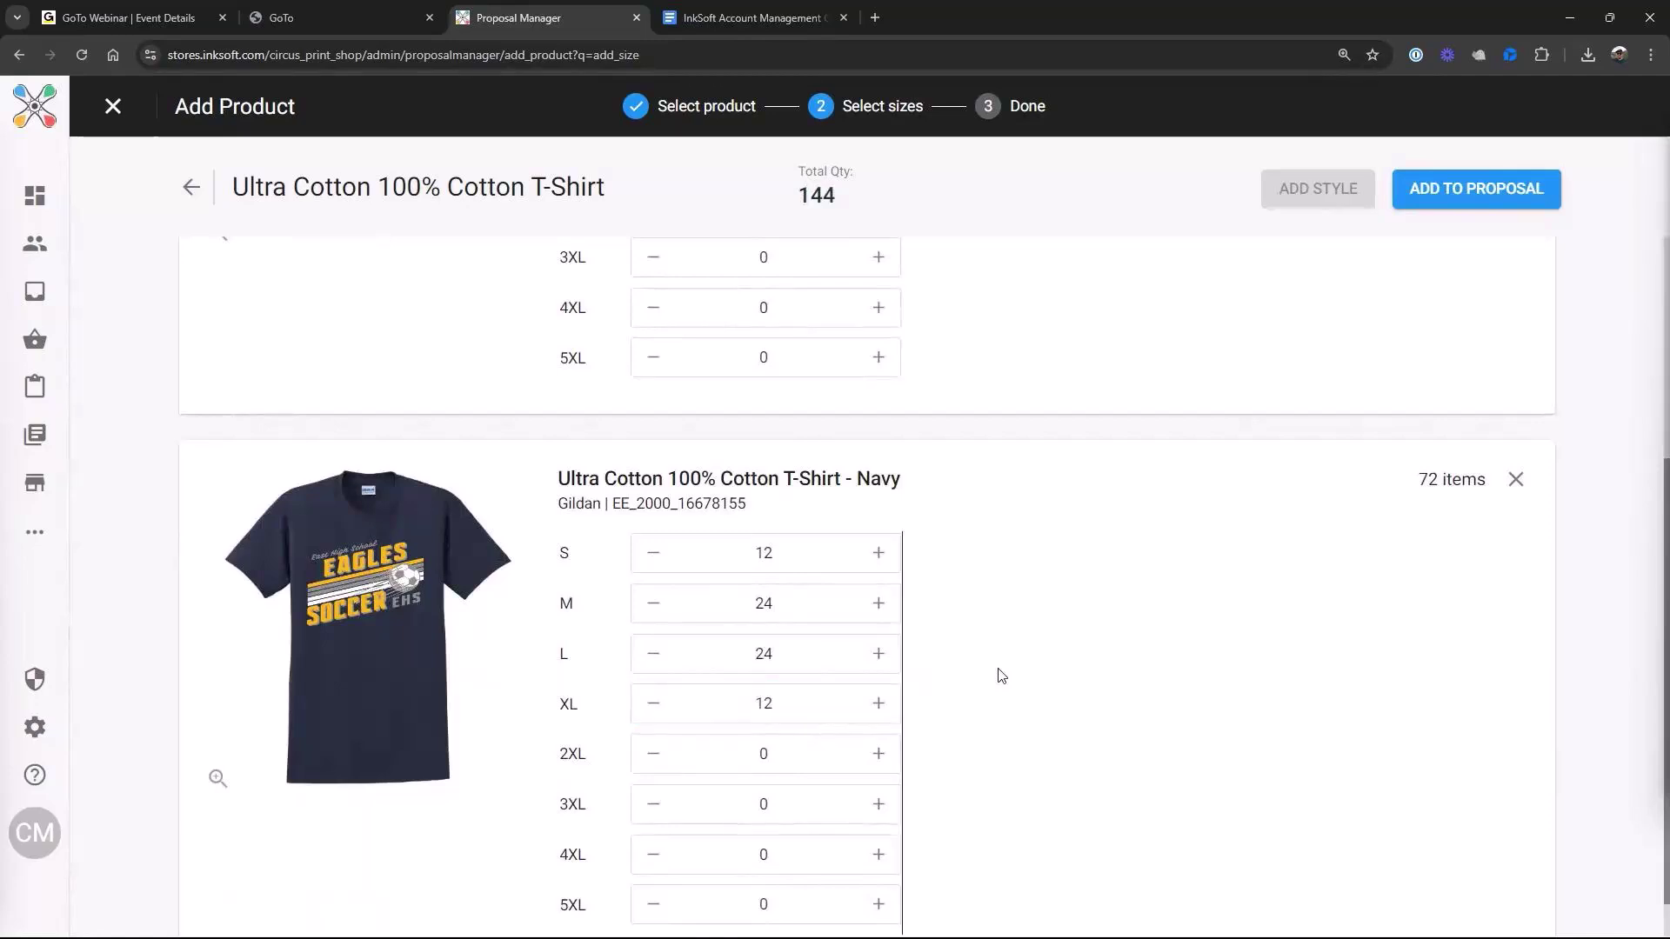
Add the Ash and Navy Ultra Cotton T-shirts with their size quantities to the proposal
scroll(996, 672, up, 2)
scroll(996, 672, up, 2)
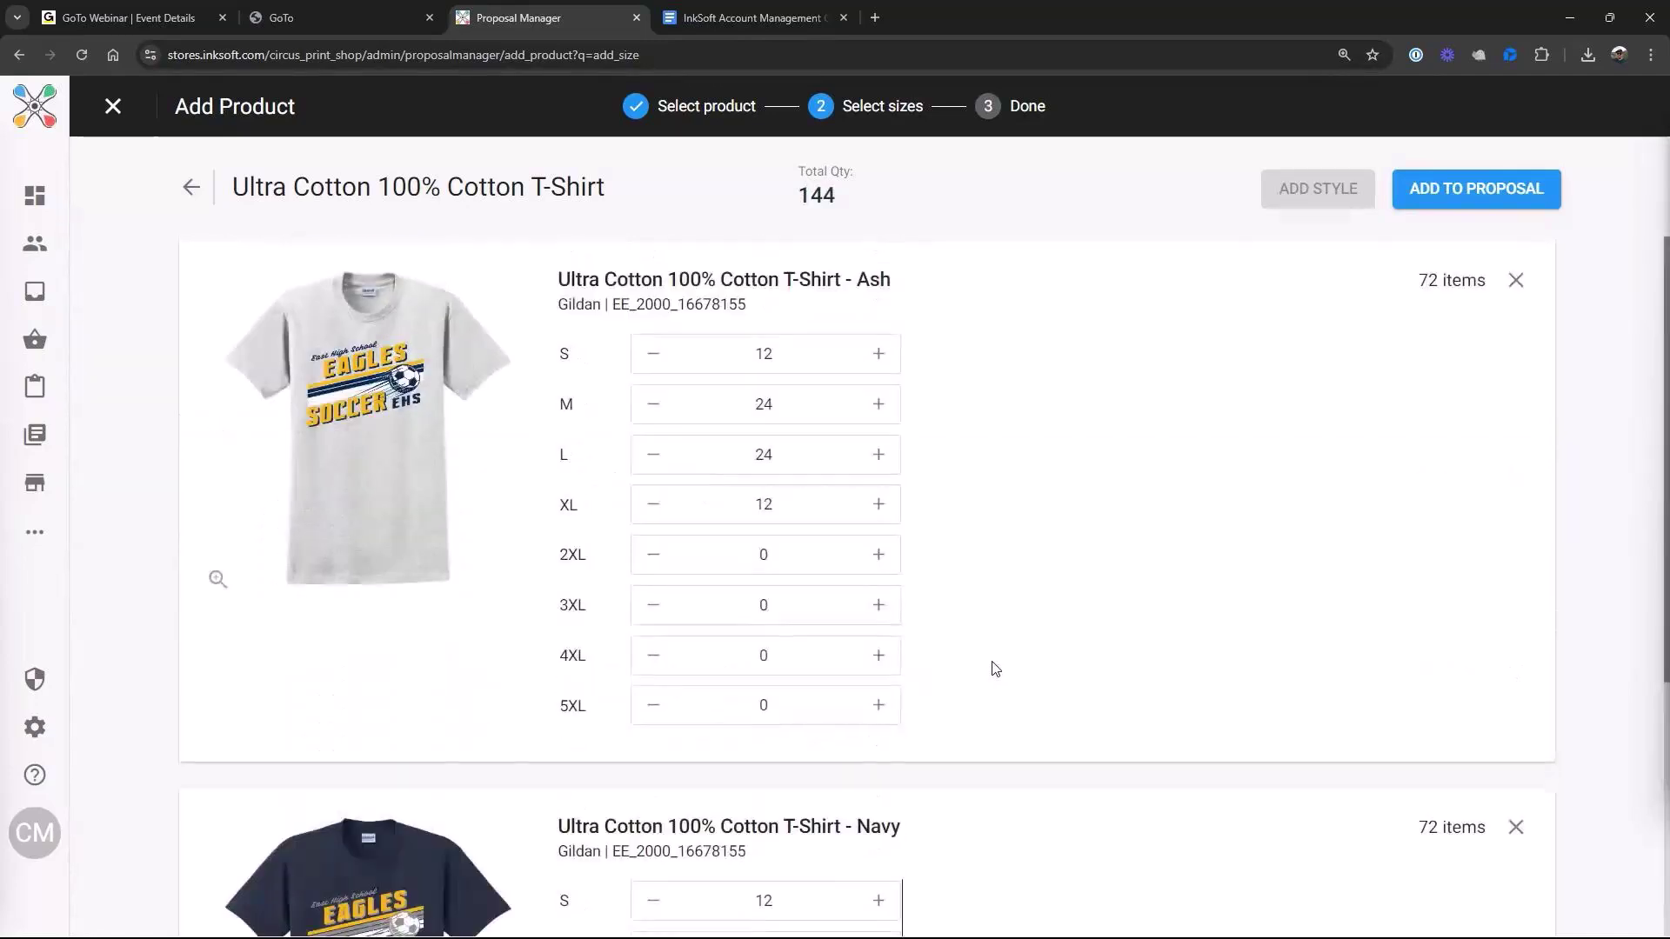
click(1475, 186)
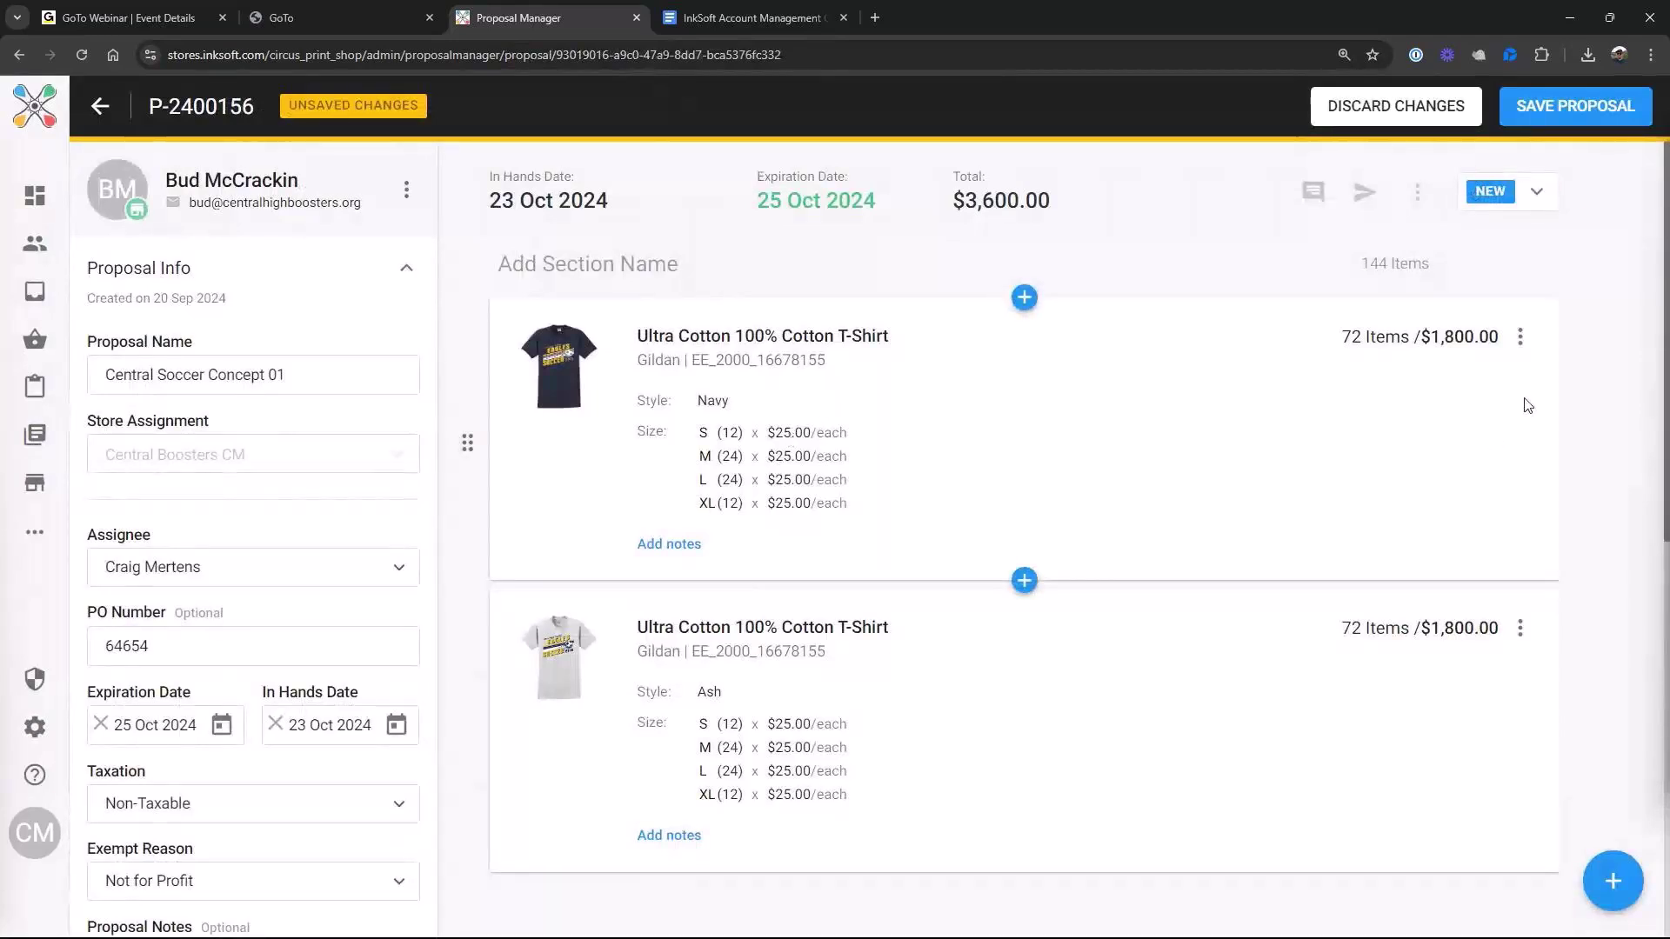
Override the Navy T-shirt's price to $15 for sizes S, M, L and XL
click(1521, 342)
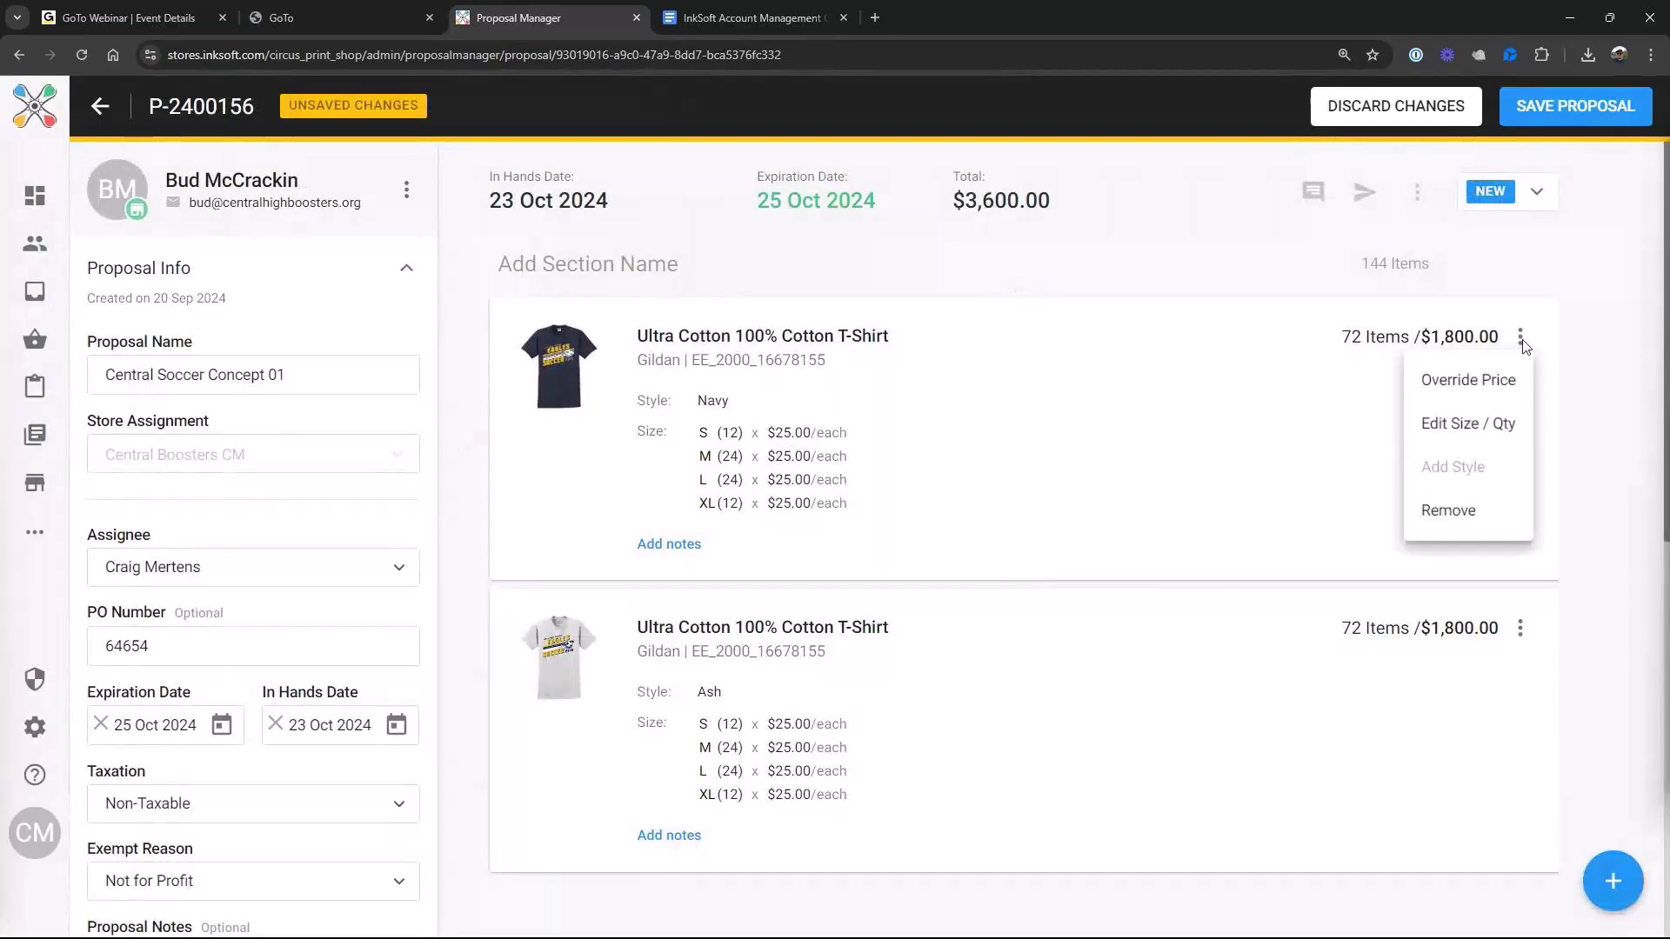
click(1479, 382)
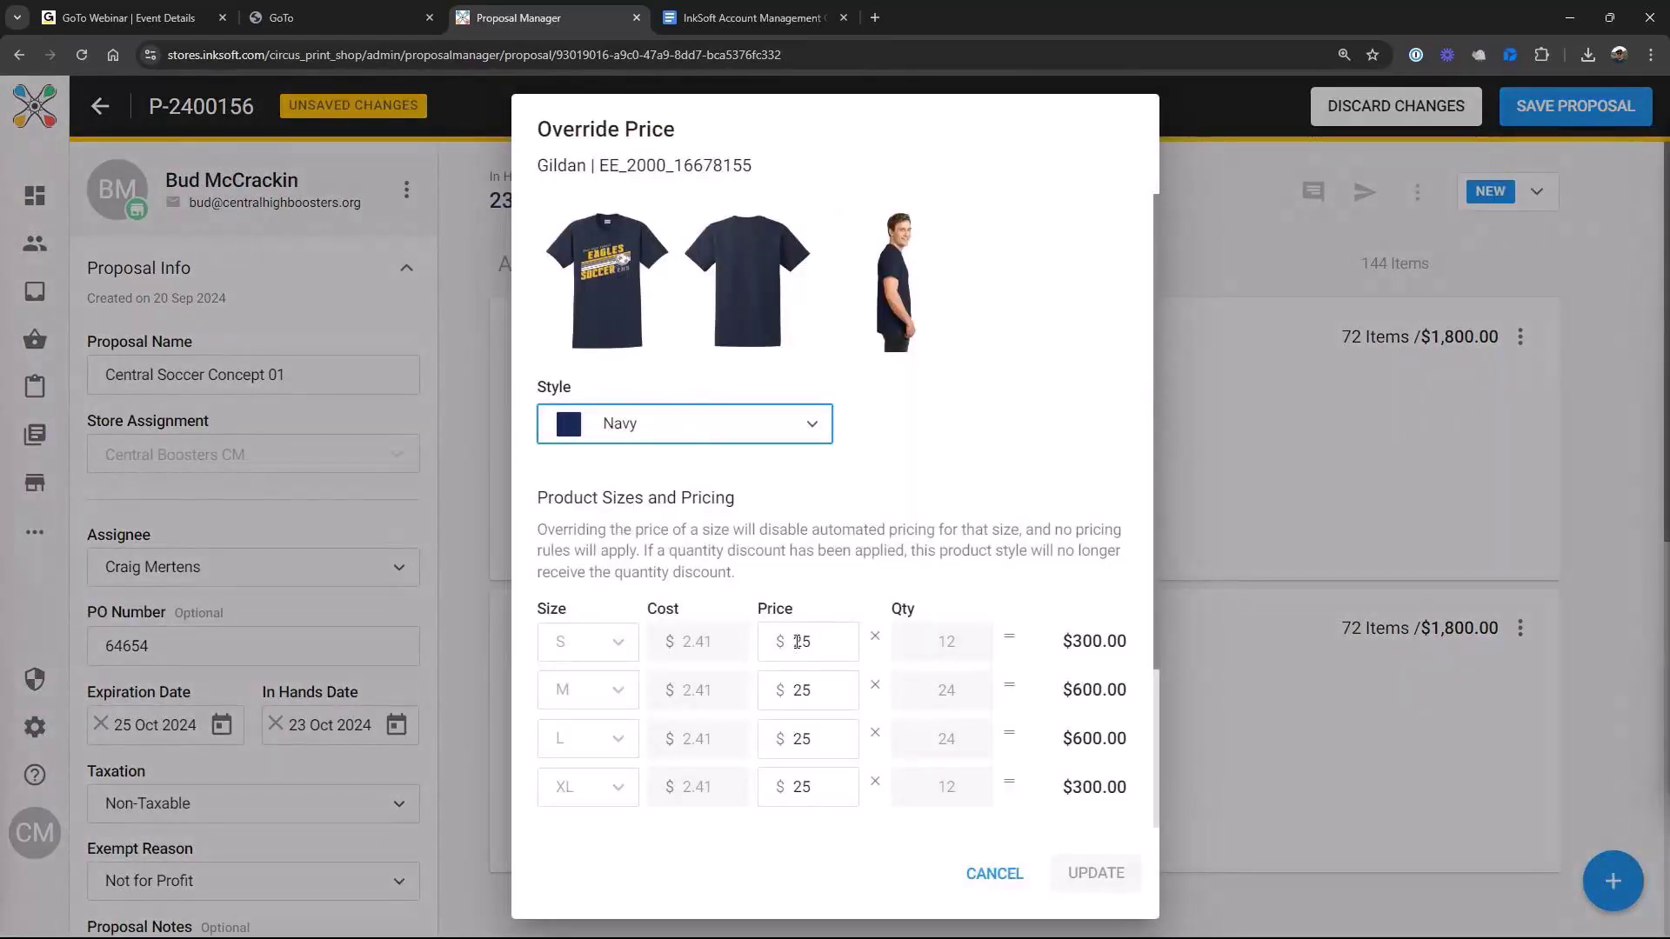
double_click(797, 642)
text(15)
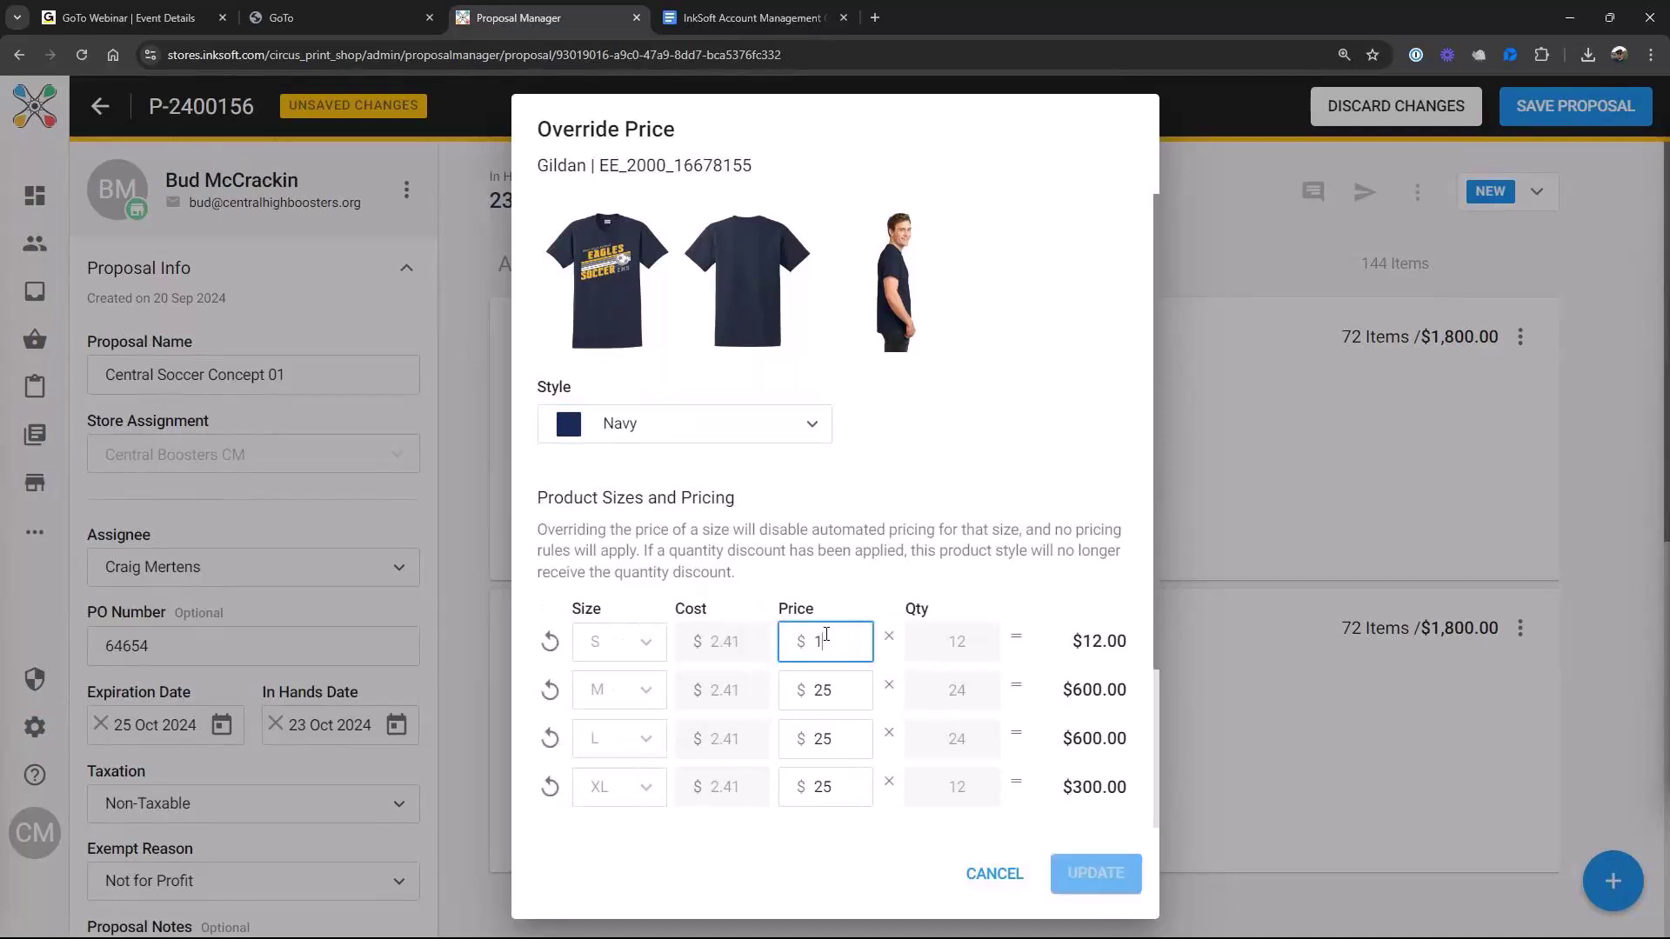
key(Tab)
text(15)
key(Tab)
text(15)
click(838, 780)
key(BackSpace)
key(BackSpace)
text(15)
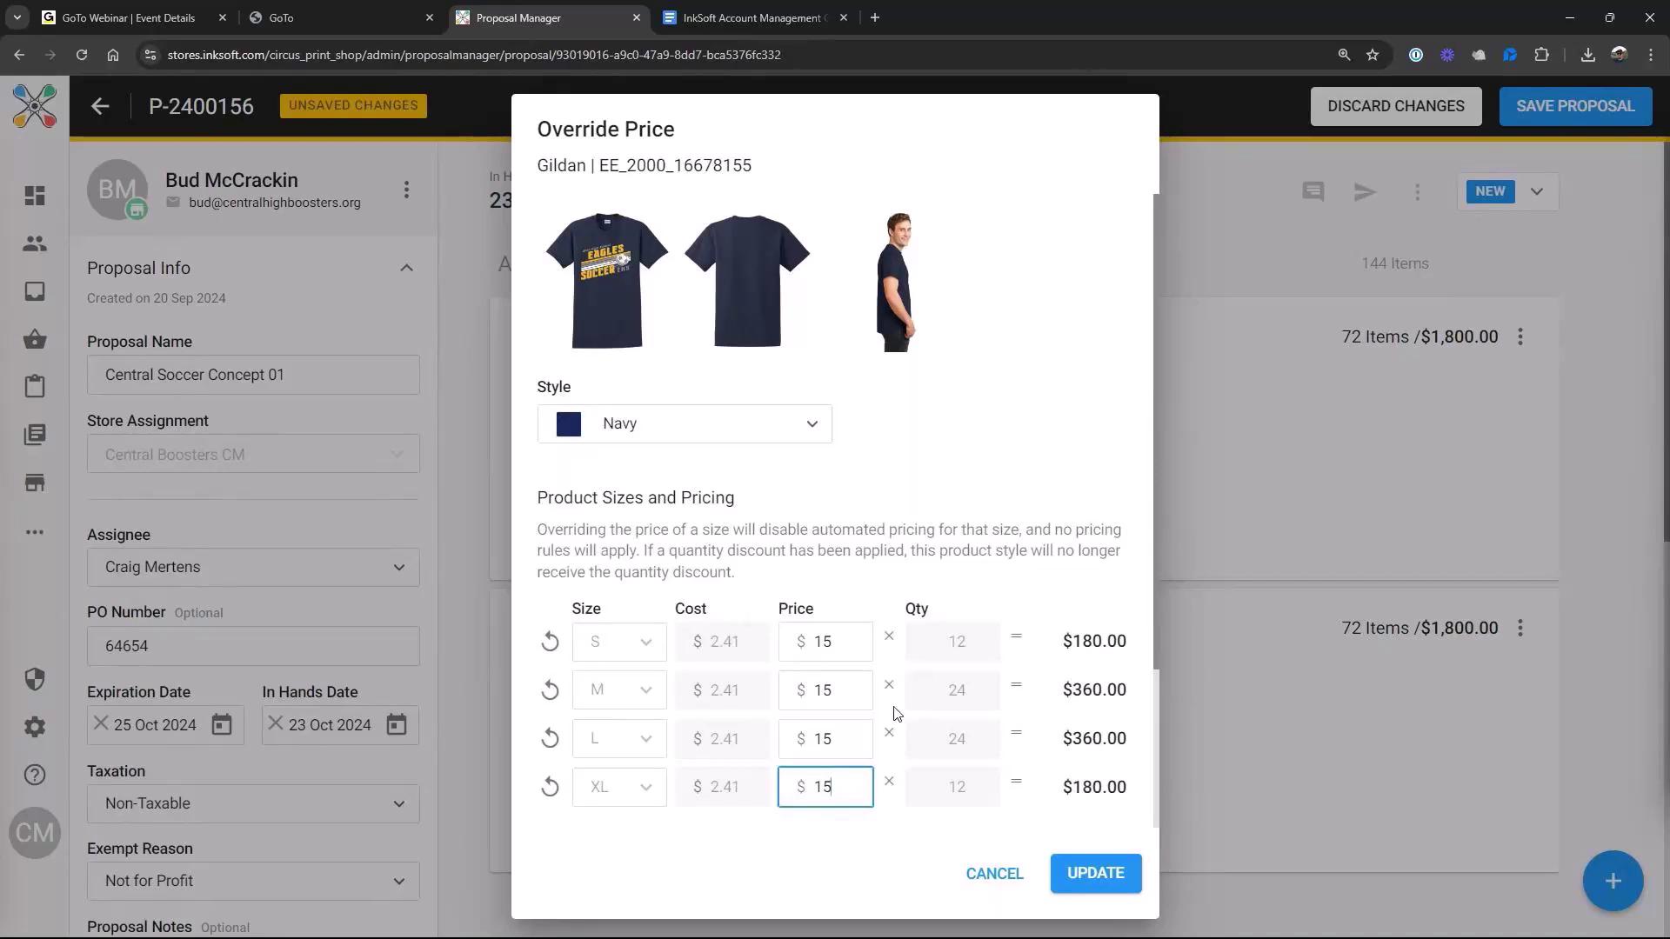
click(1099, 874)
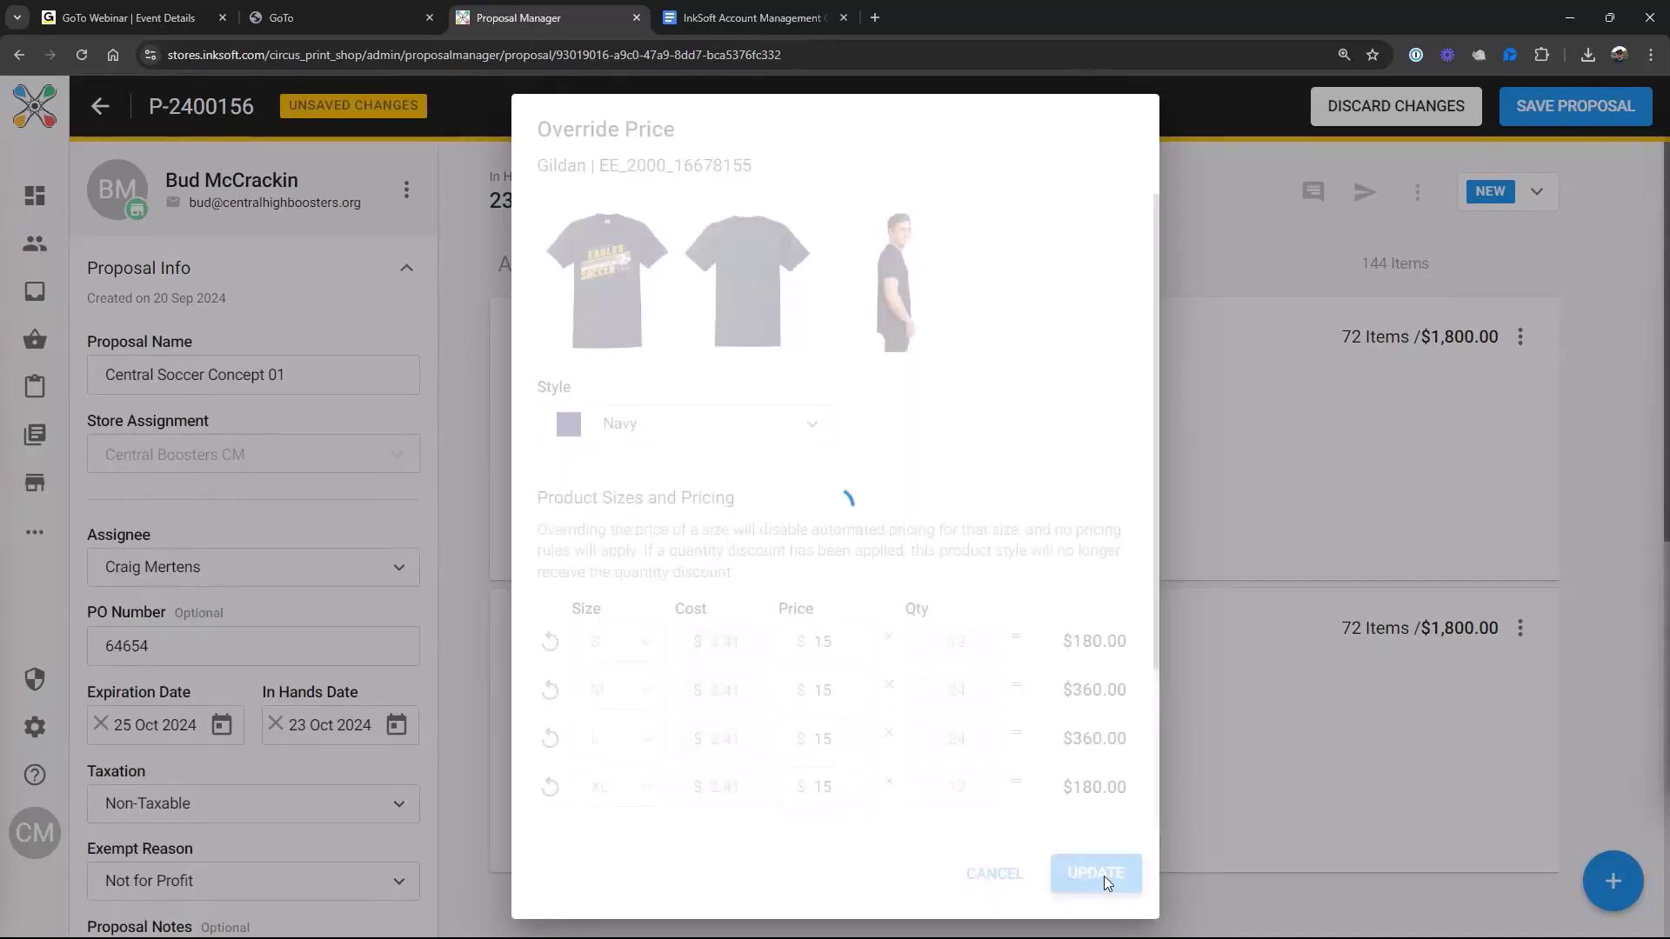
Override the Ash T-shirt's price to $14 for sizes S, M, L and XL
scroll(1214, 627, down, 1)
scroll(1214, 627, down, 2)
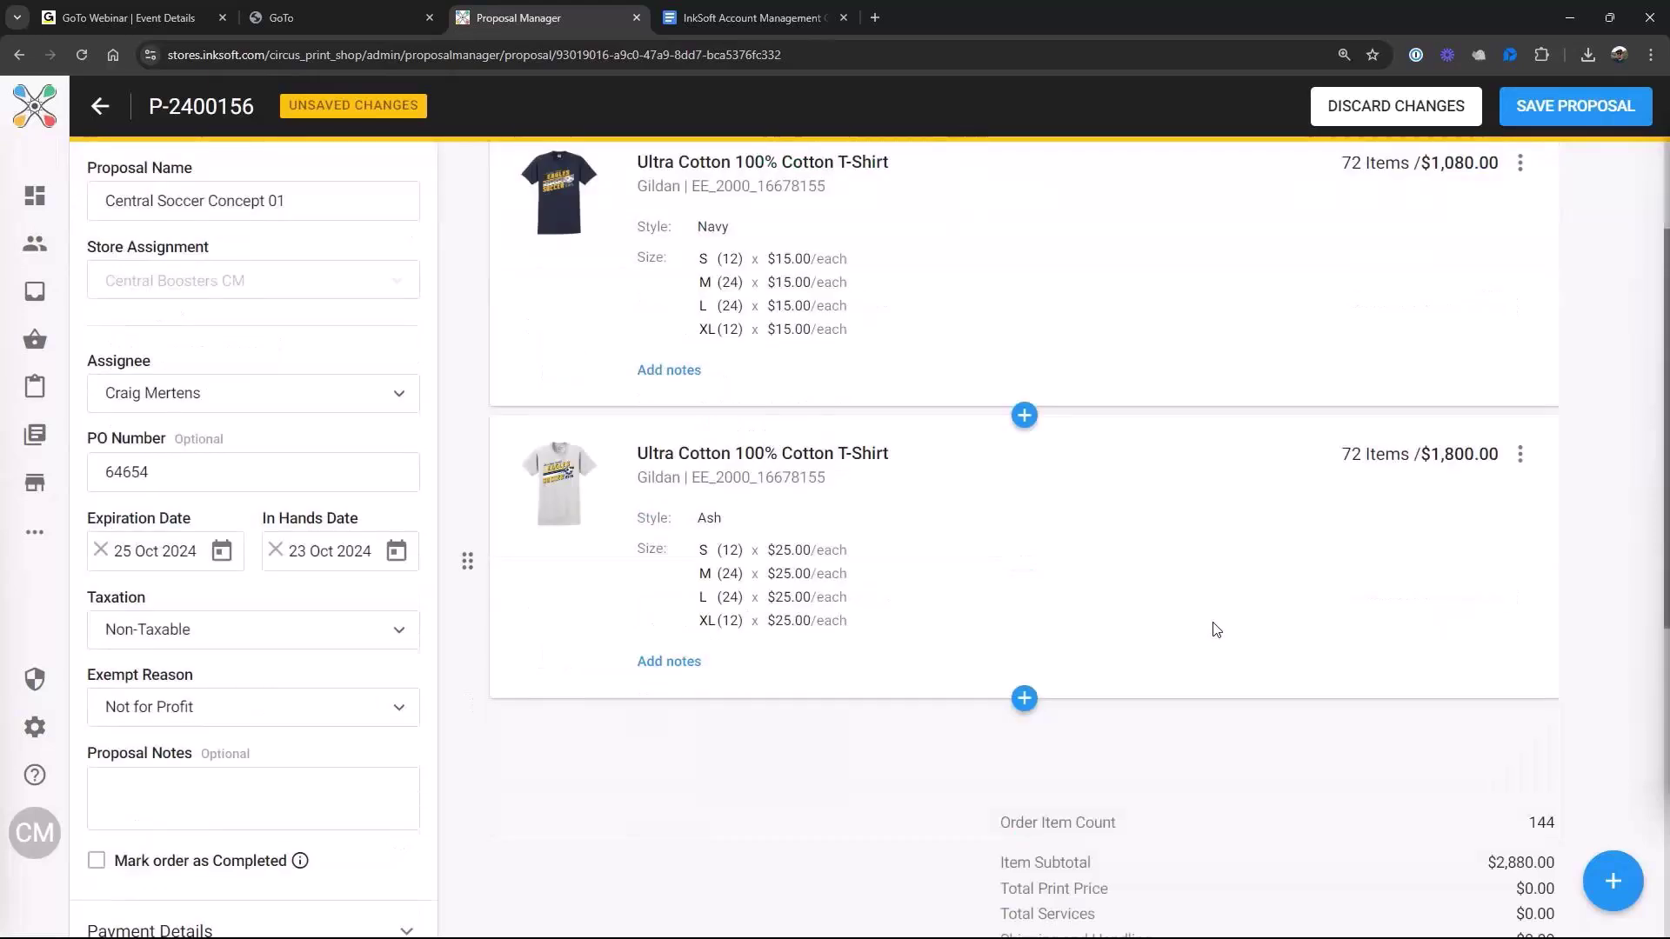
click(1521, 457)
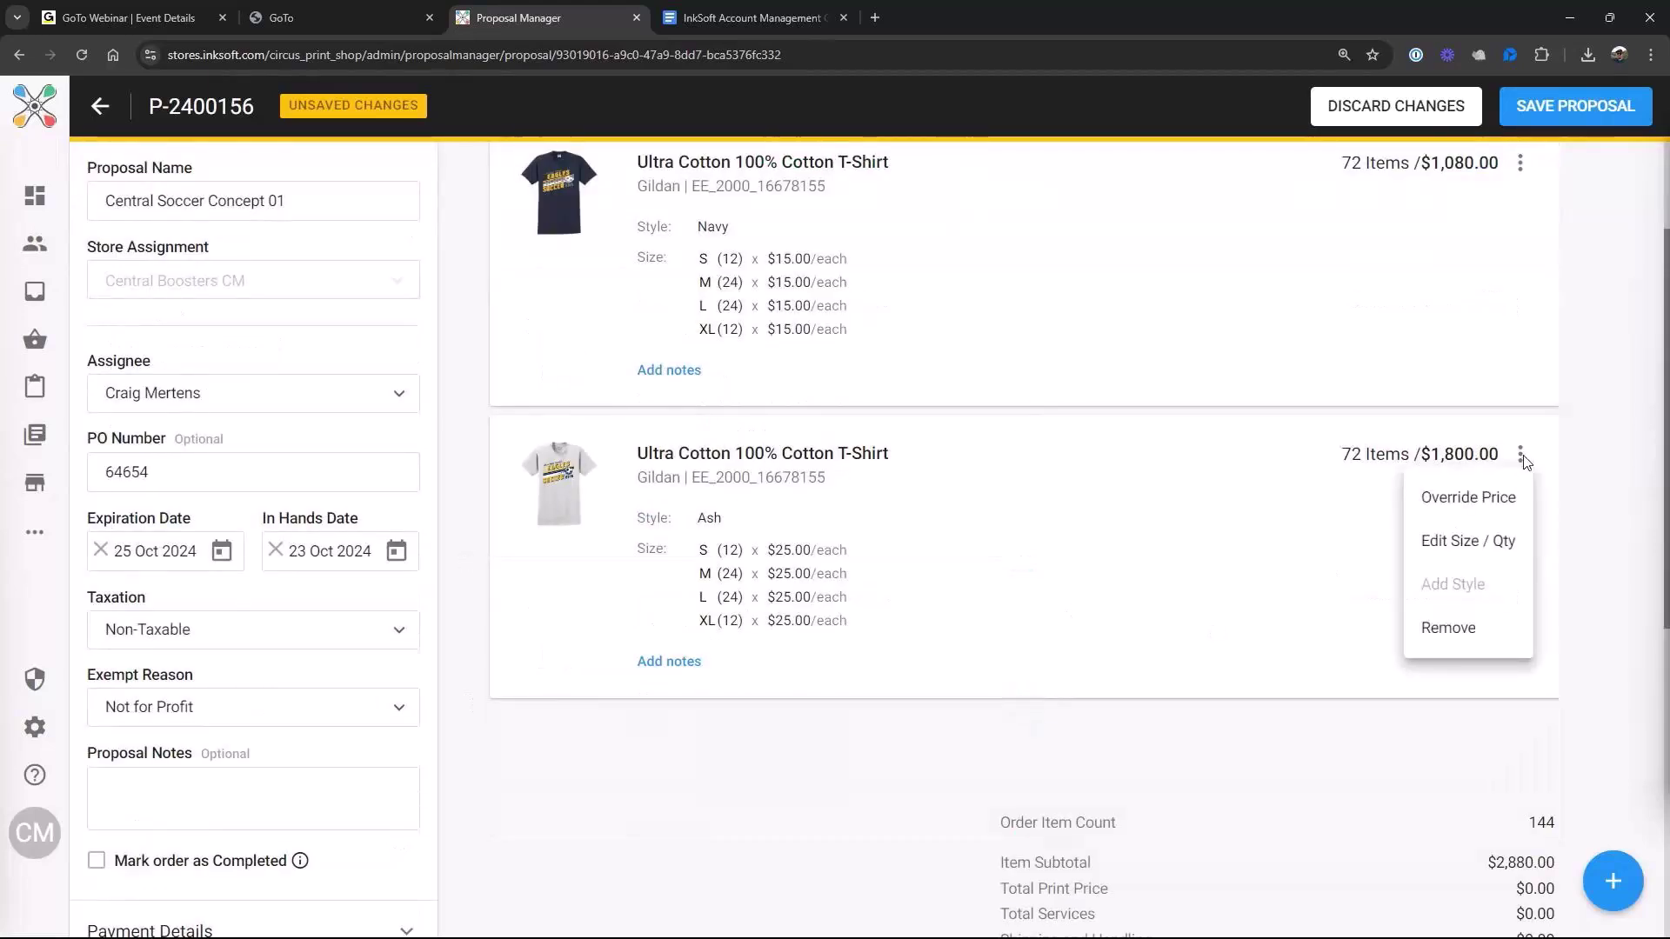
click(1468, 499)
drag(796, 642, 848, 640)
text(14)
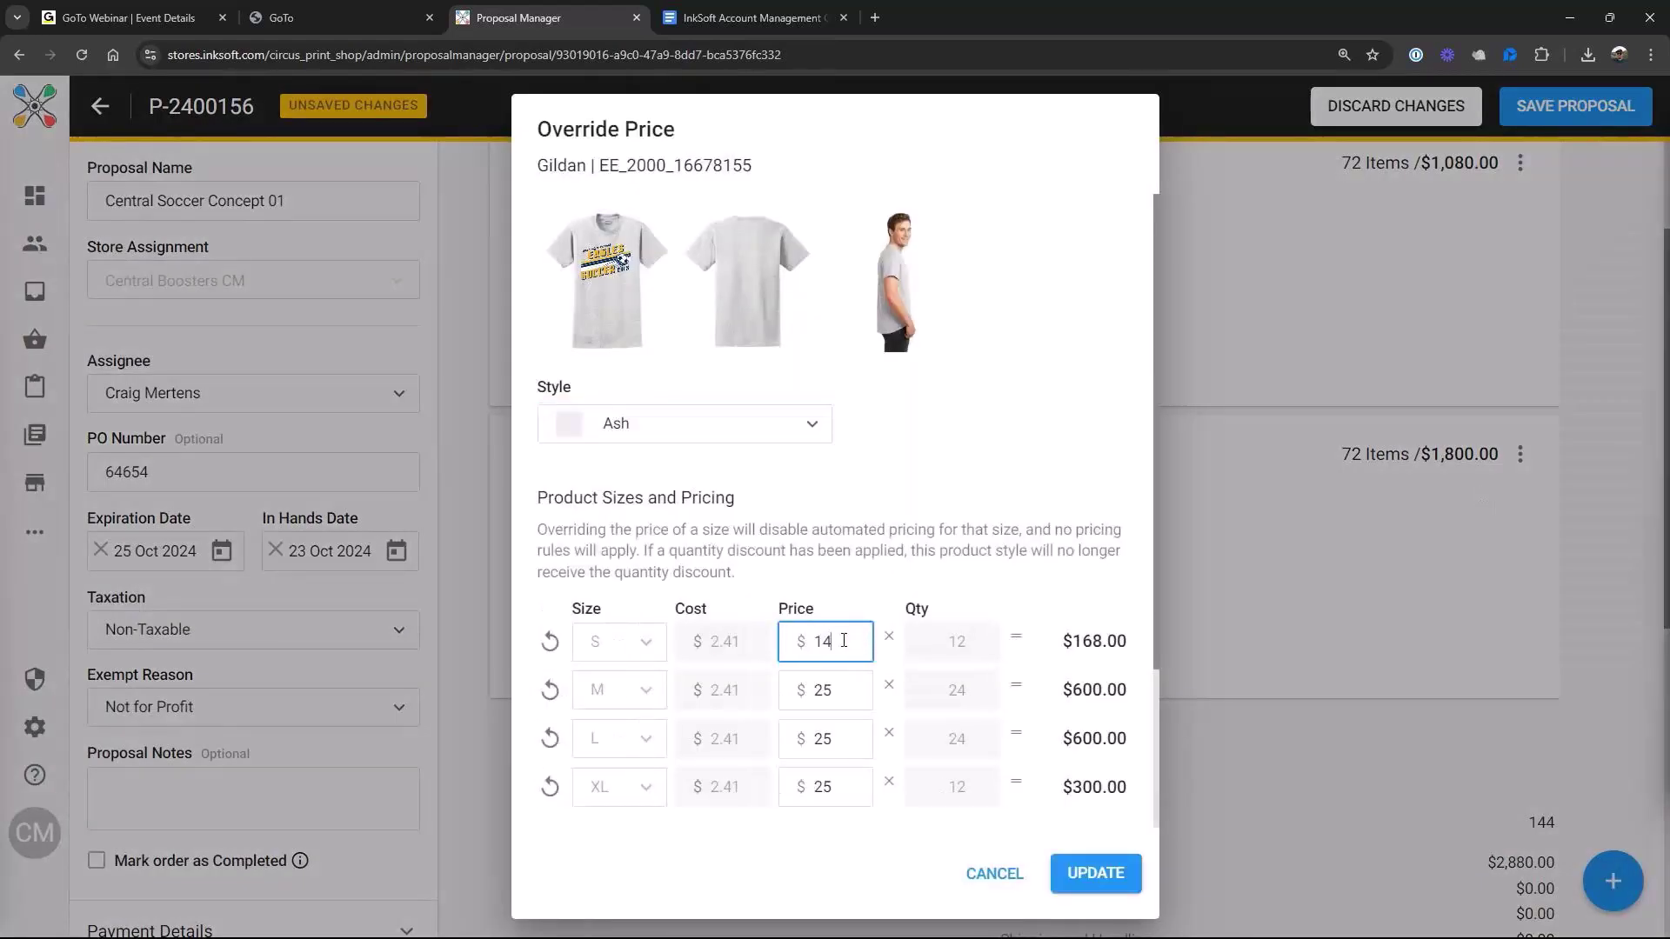
drag(835, 690, 812, 699)
text(14)
double_click(838, 738)
text(14)
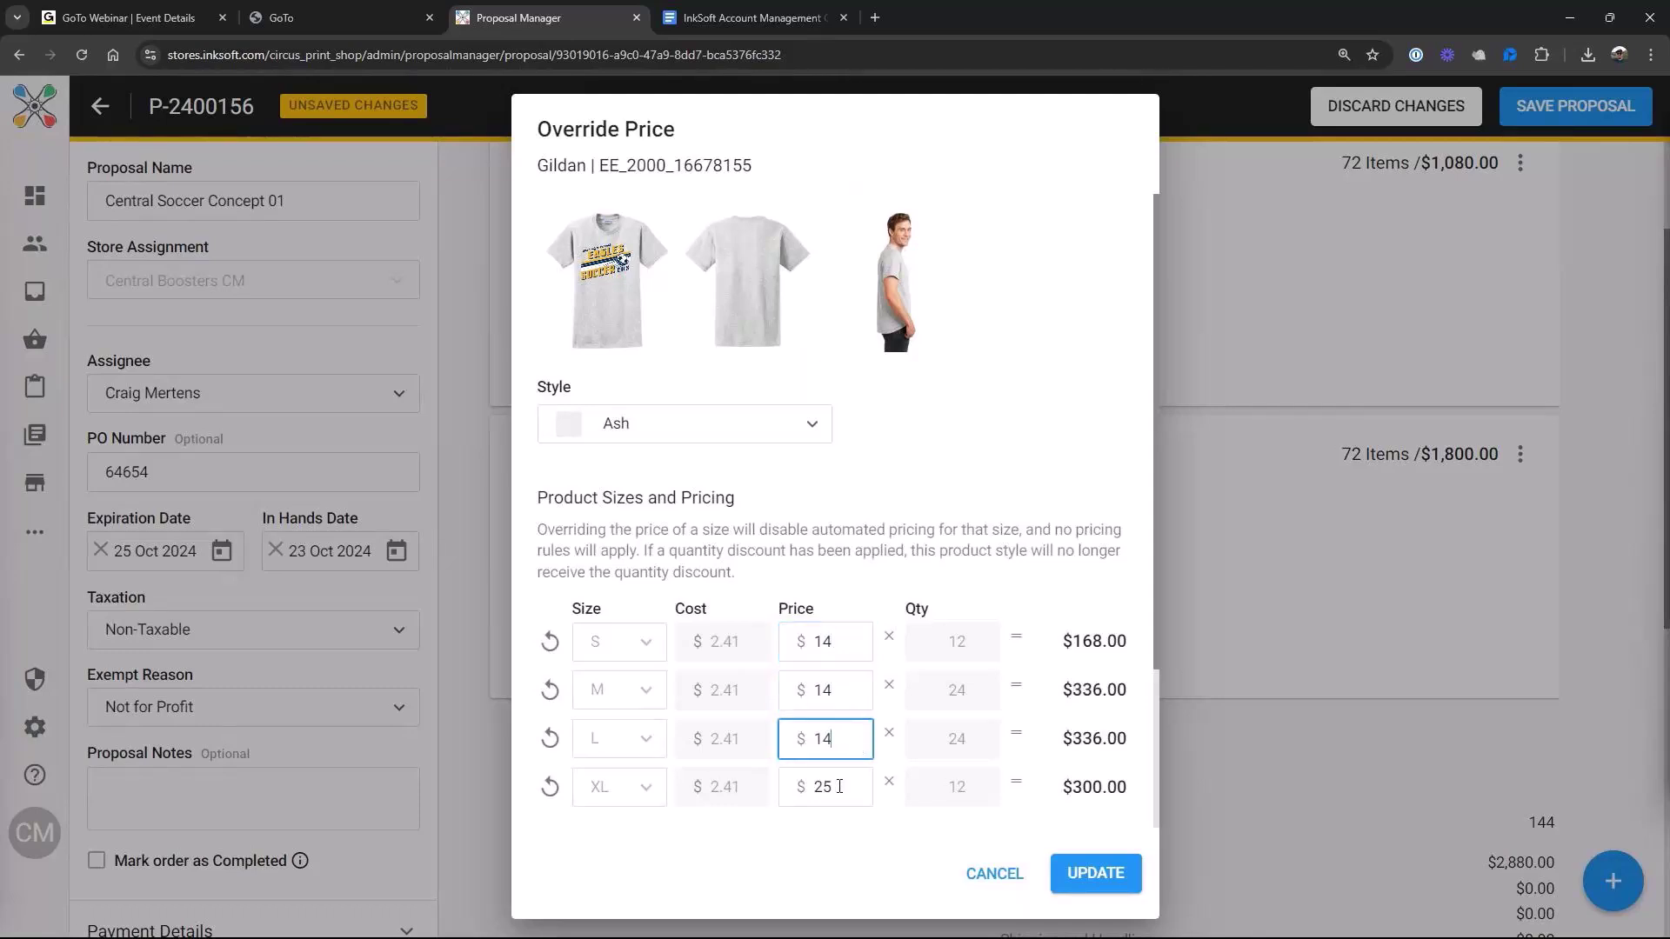
double_click(835, 786)
text(14)
click(1108, 880)
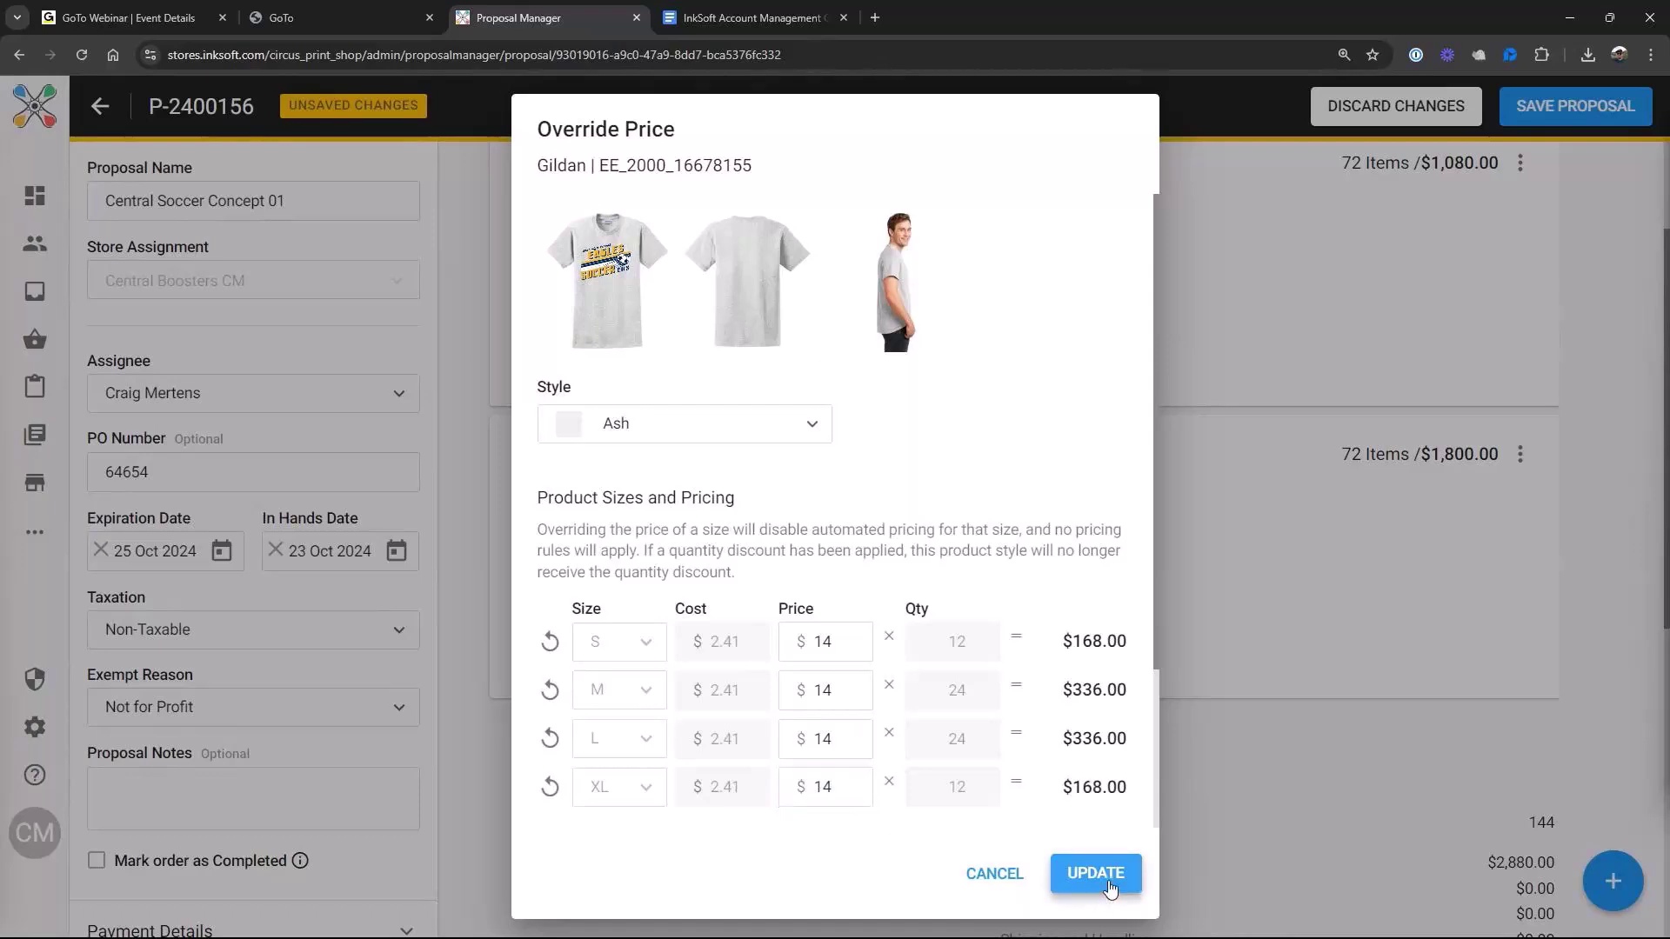
Save the proposal and look at its available status options without changing the status
scroll(1409, 691, up, 3)
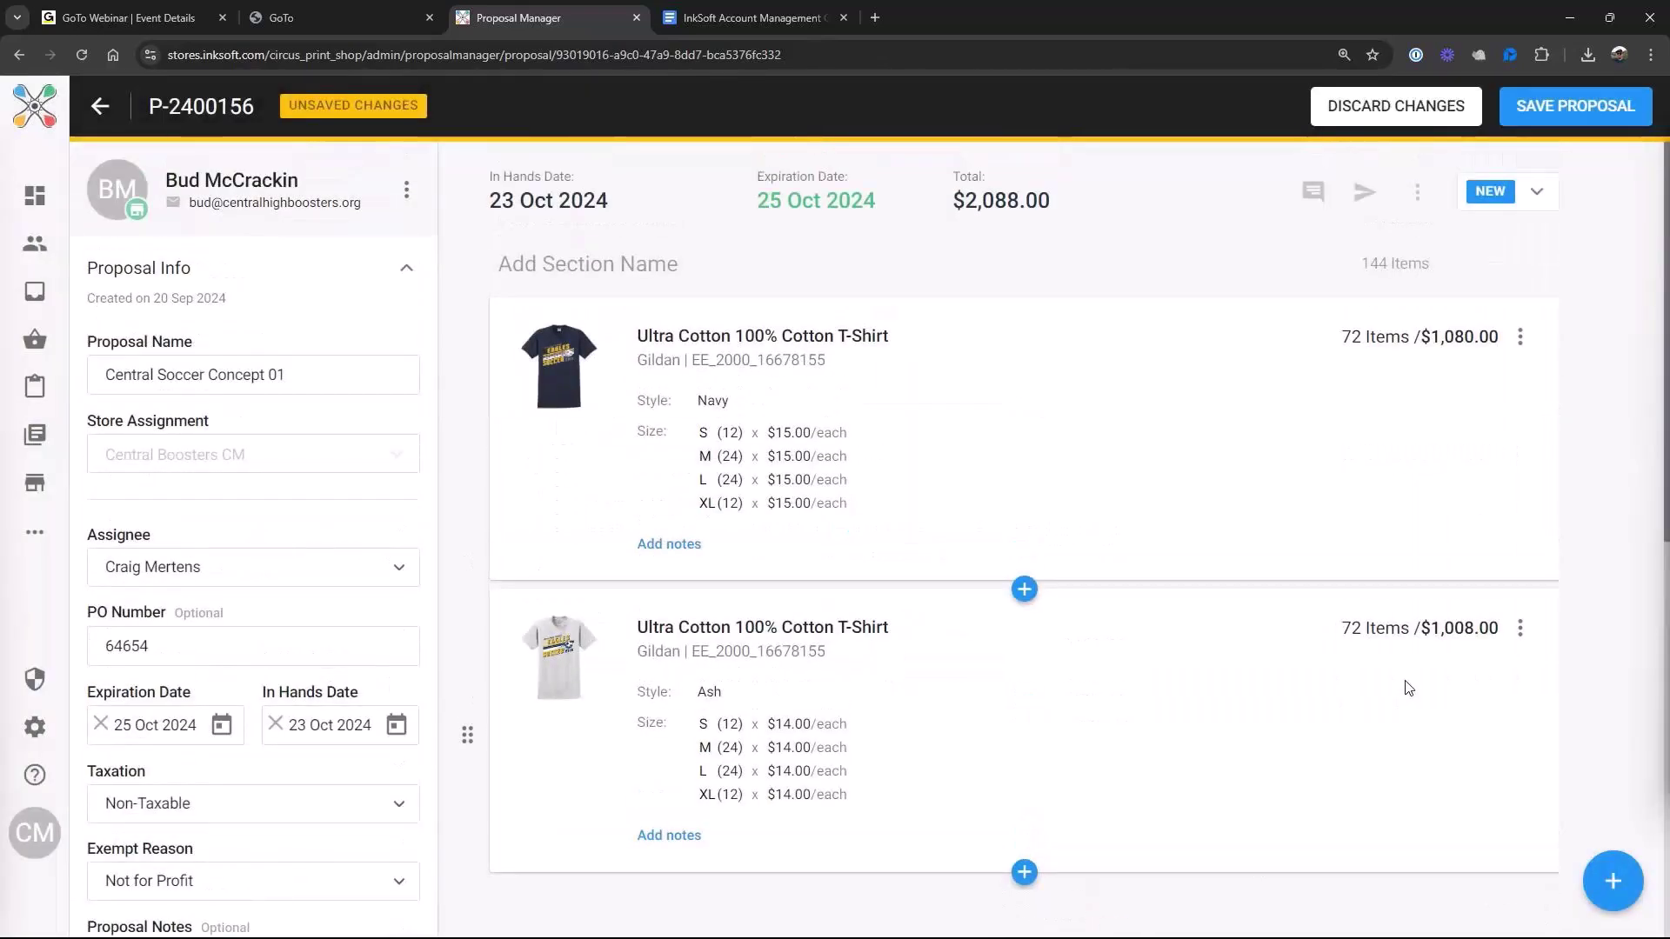
click(1591, 106)
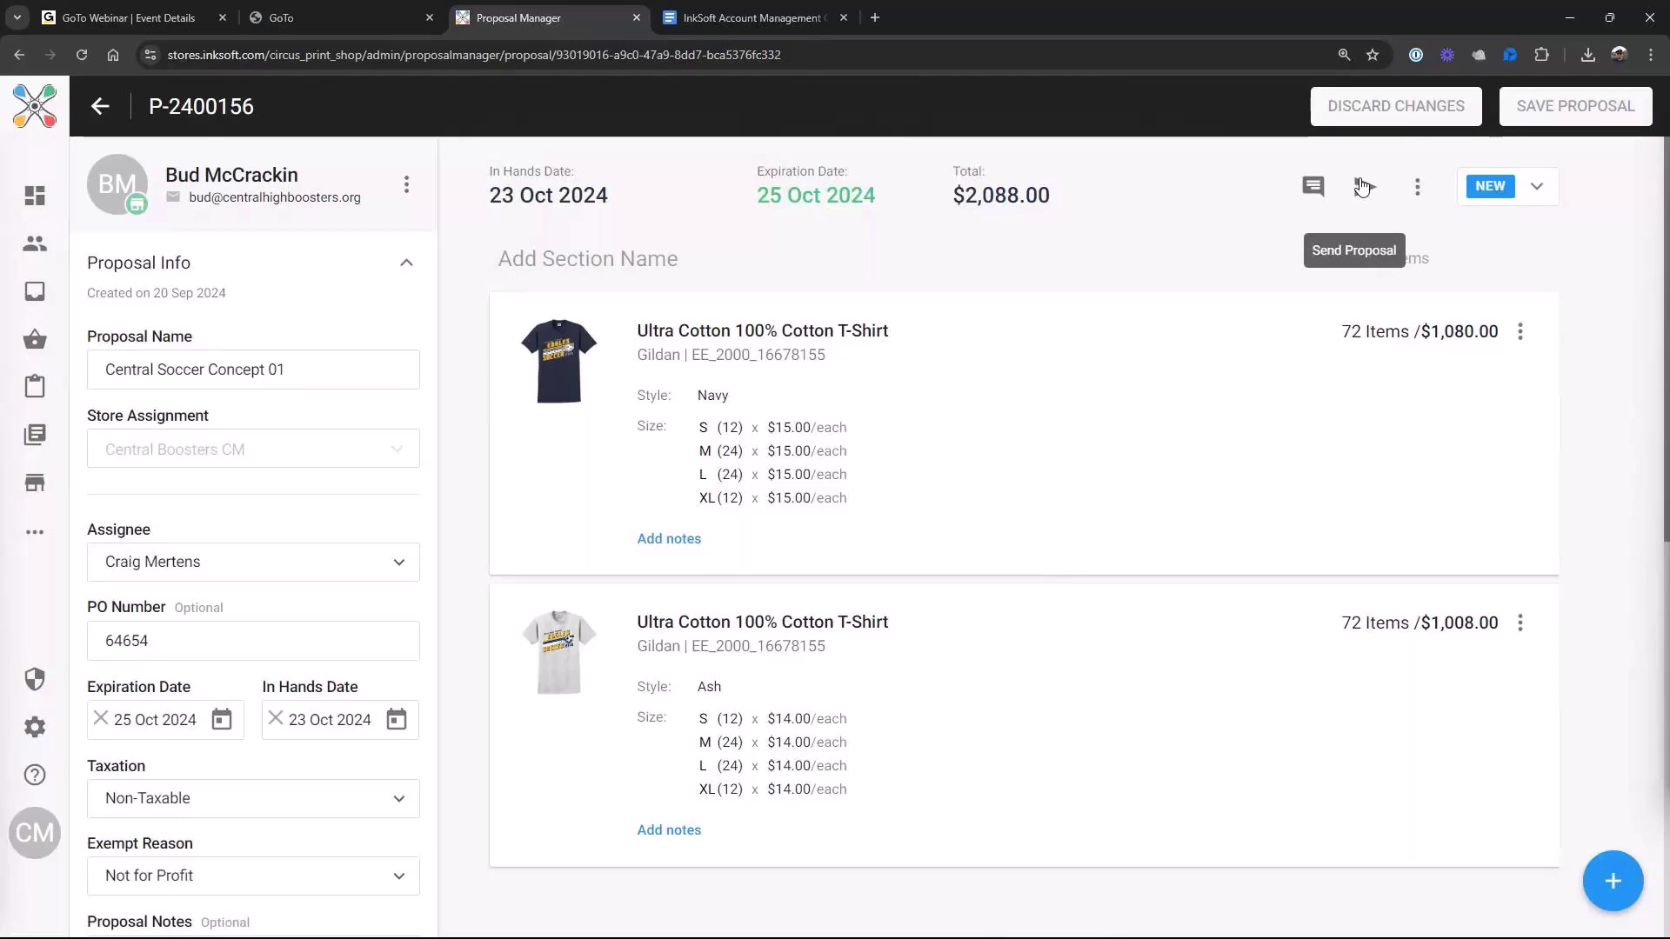
click(1544, 187)
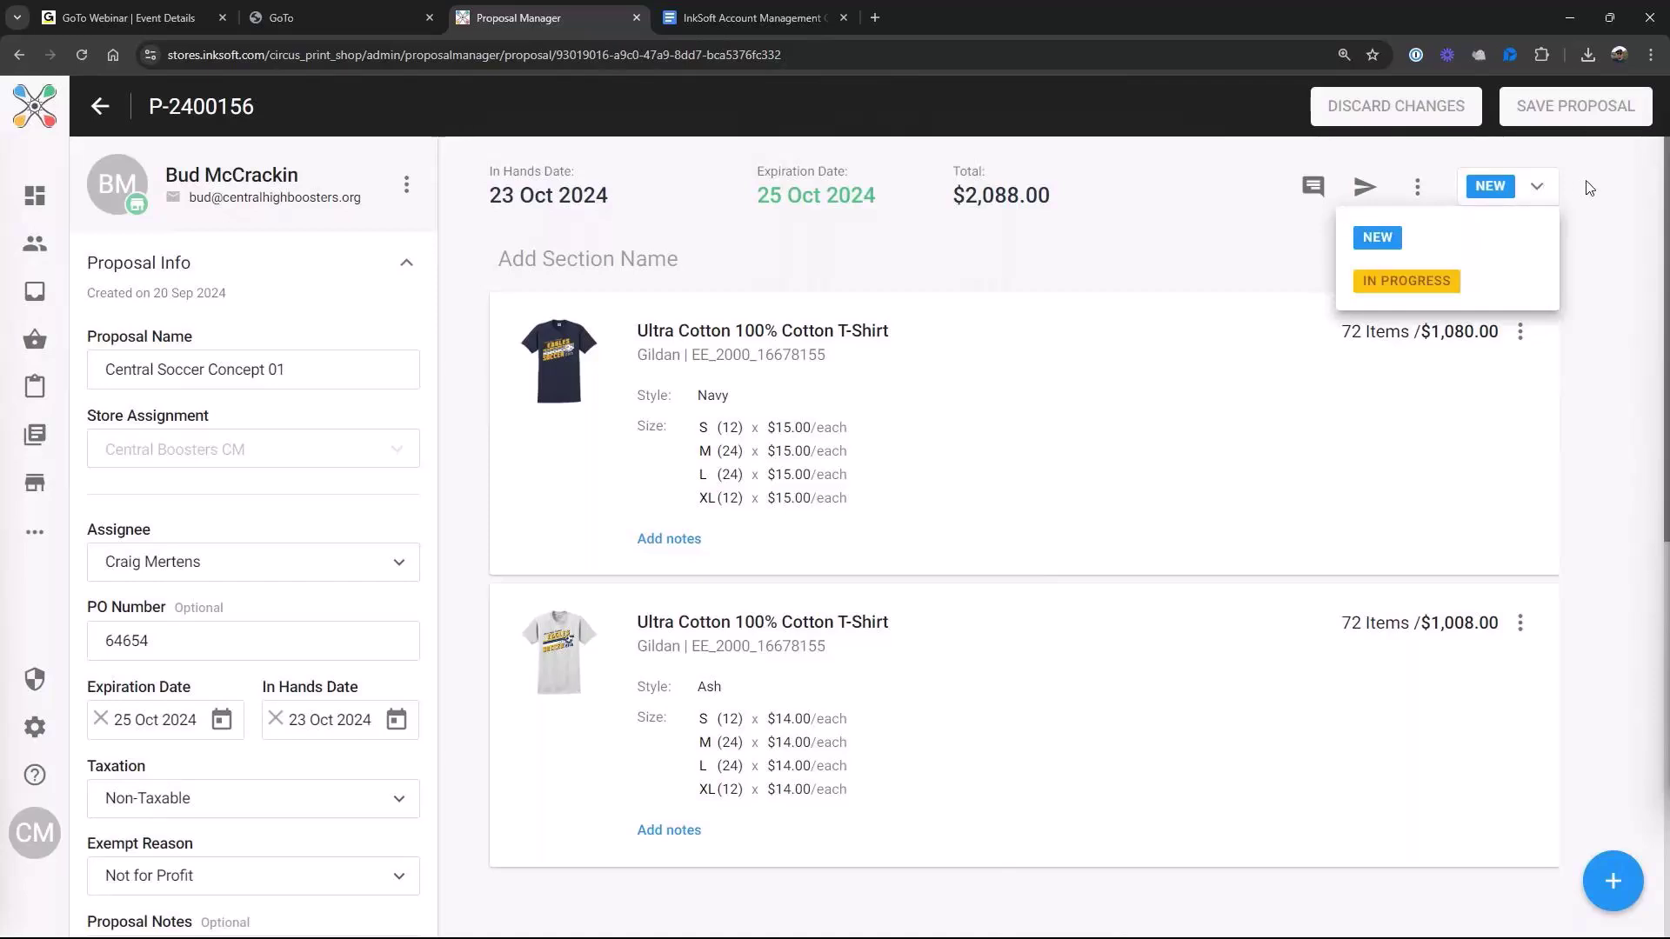
click(1607, 186)
Preview the proposal's customer view as an invoice and examine its order summary
click(1418, 189)
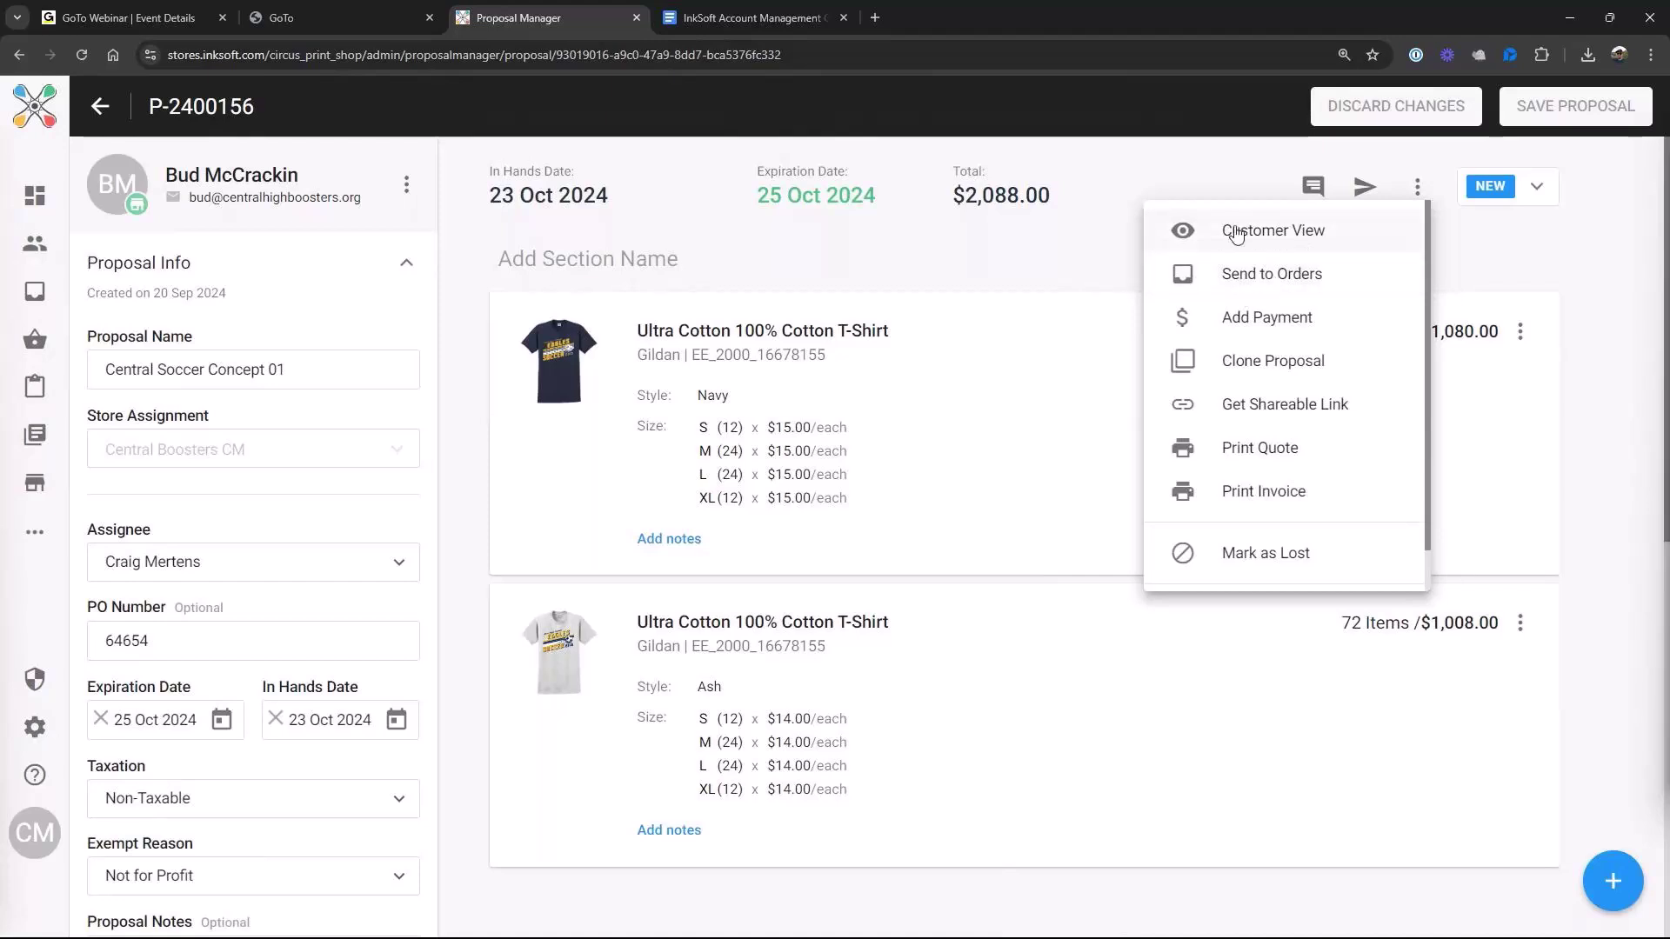
click(1285, 235)
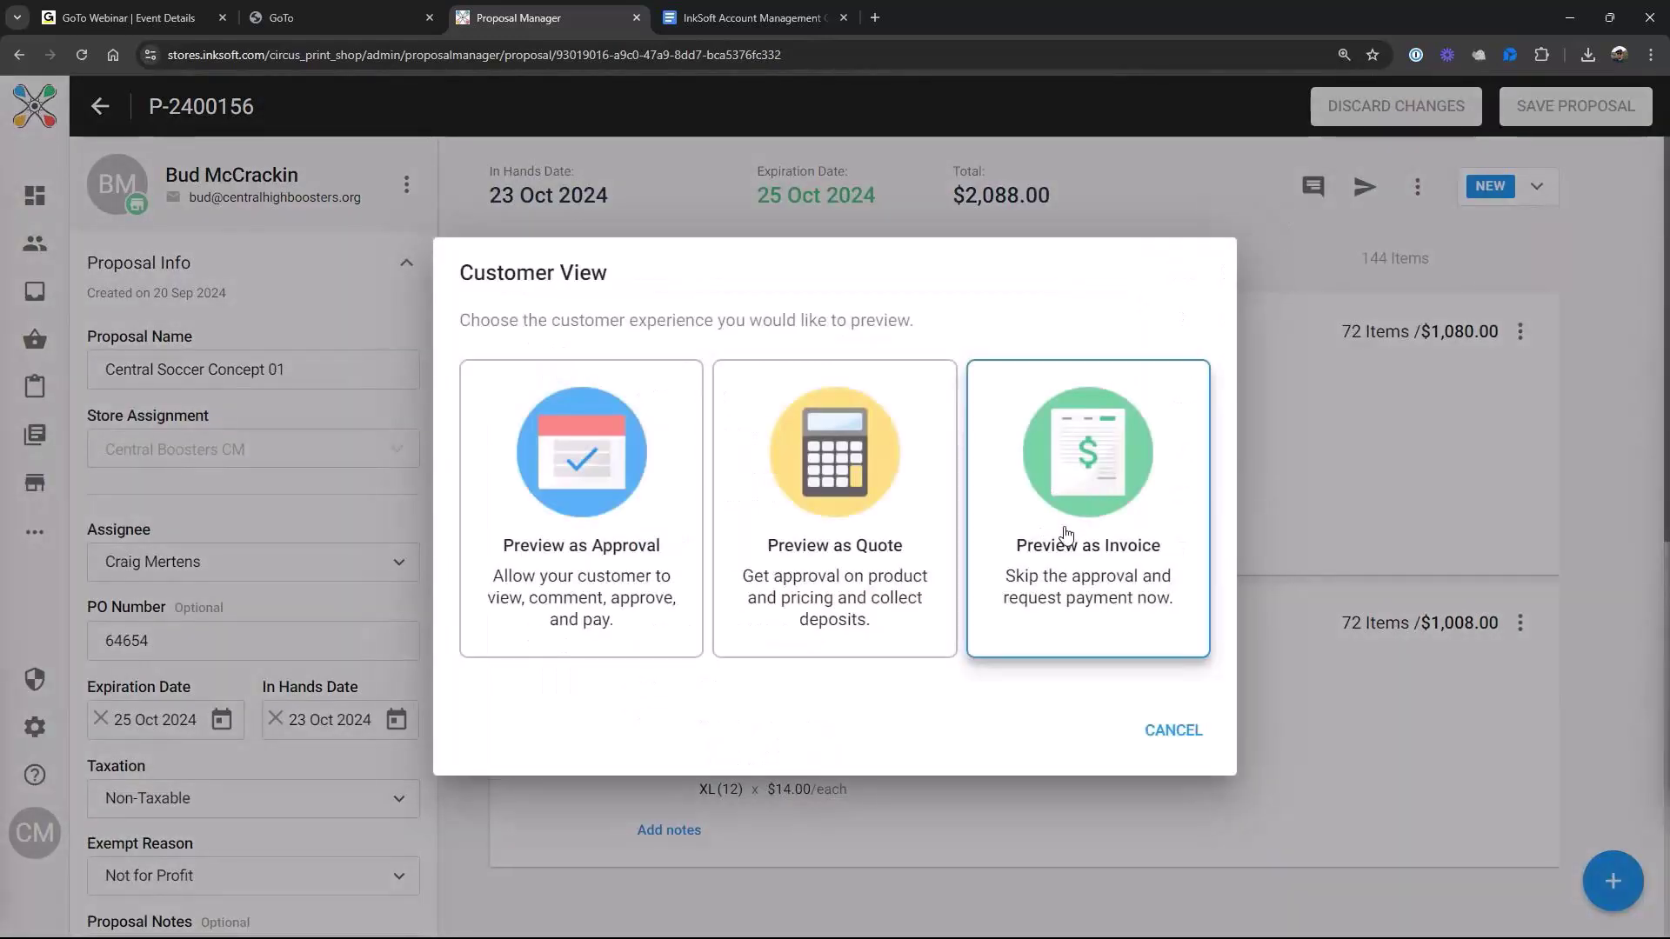
click(1098, 493)
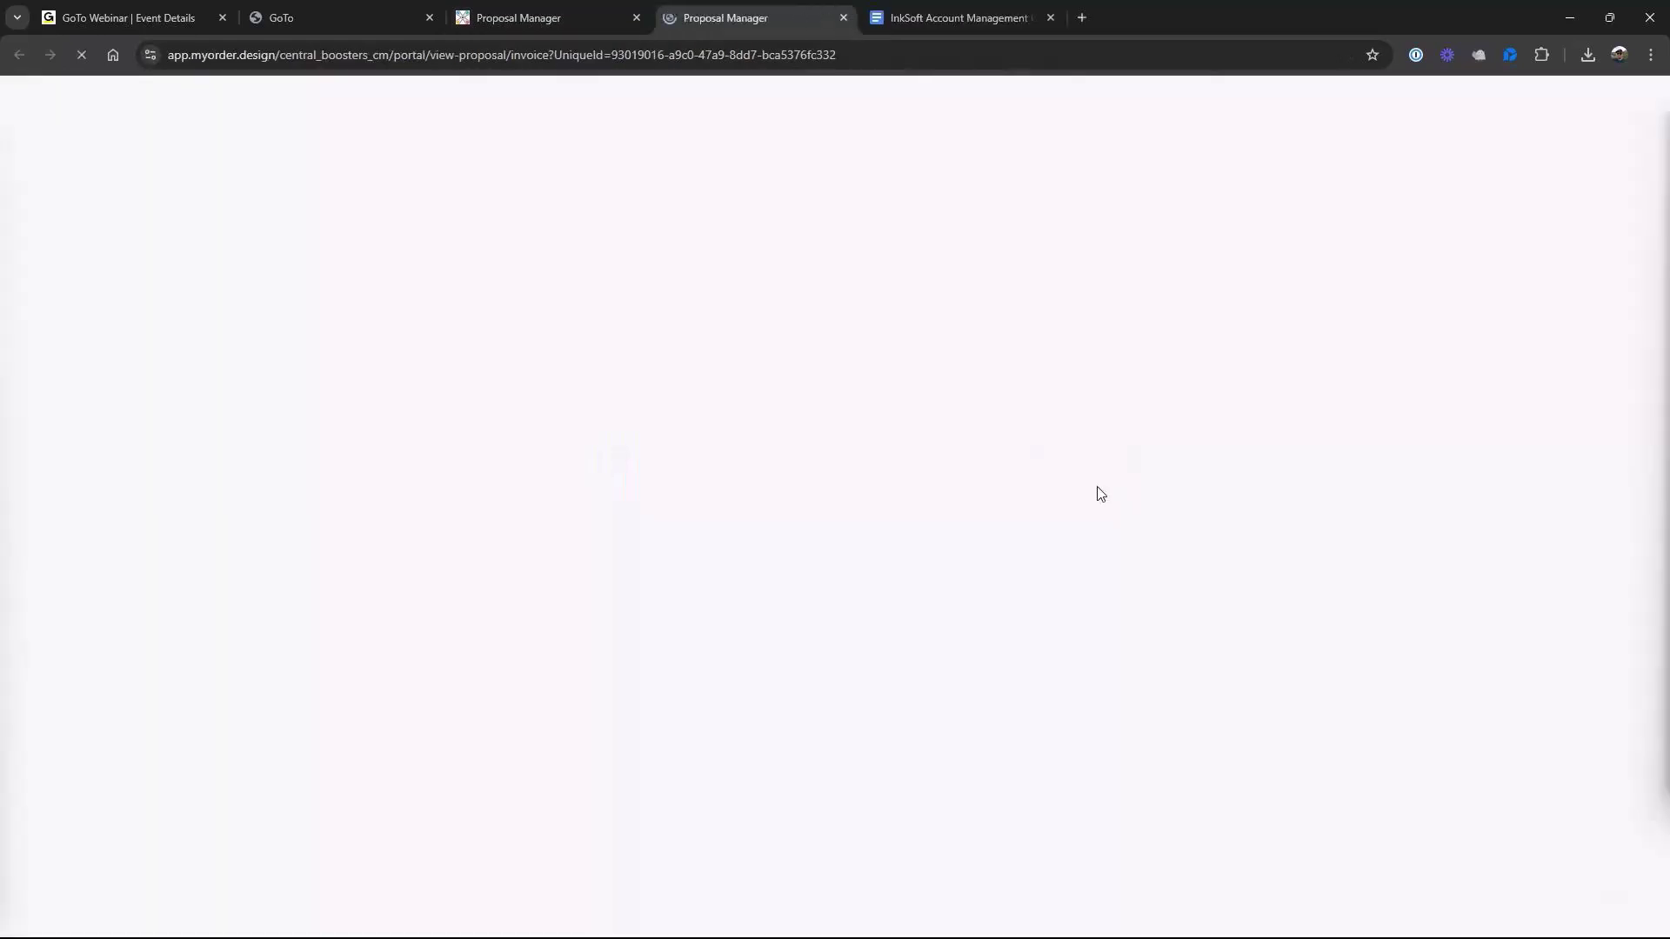
scroll(1100, 493, down, 4)
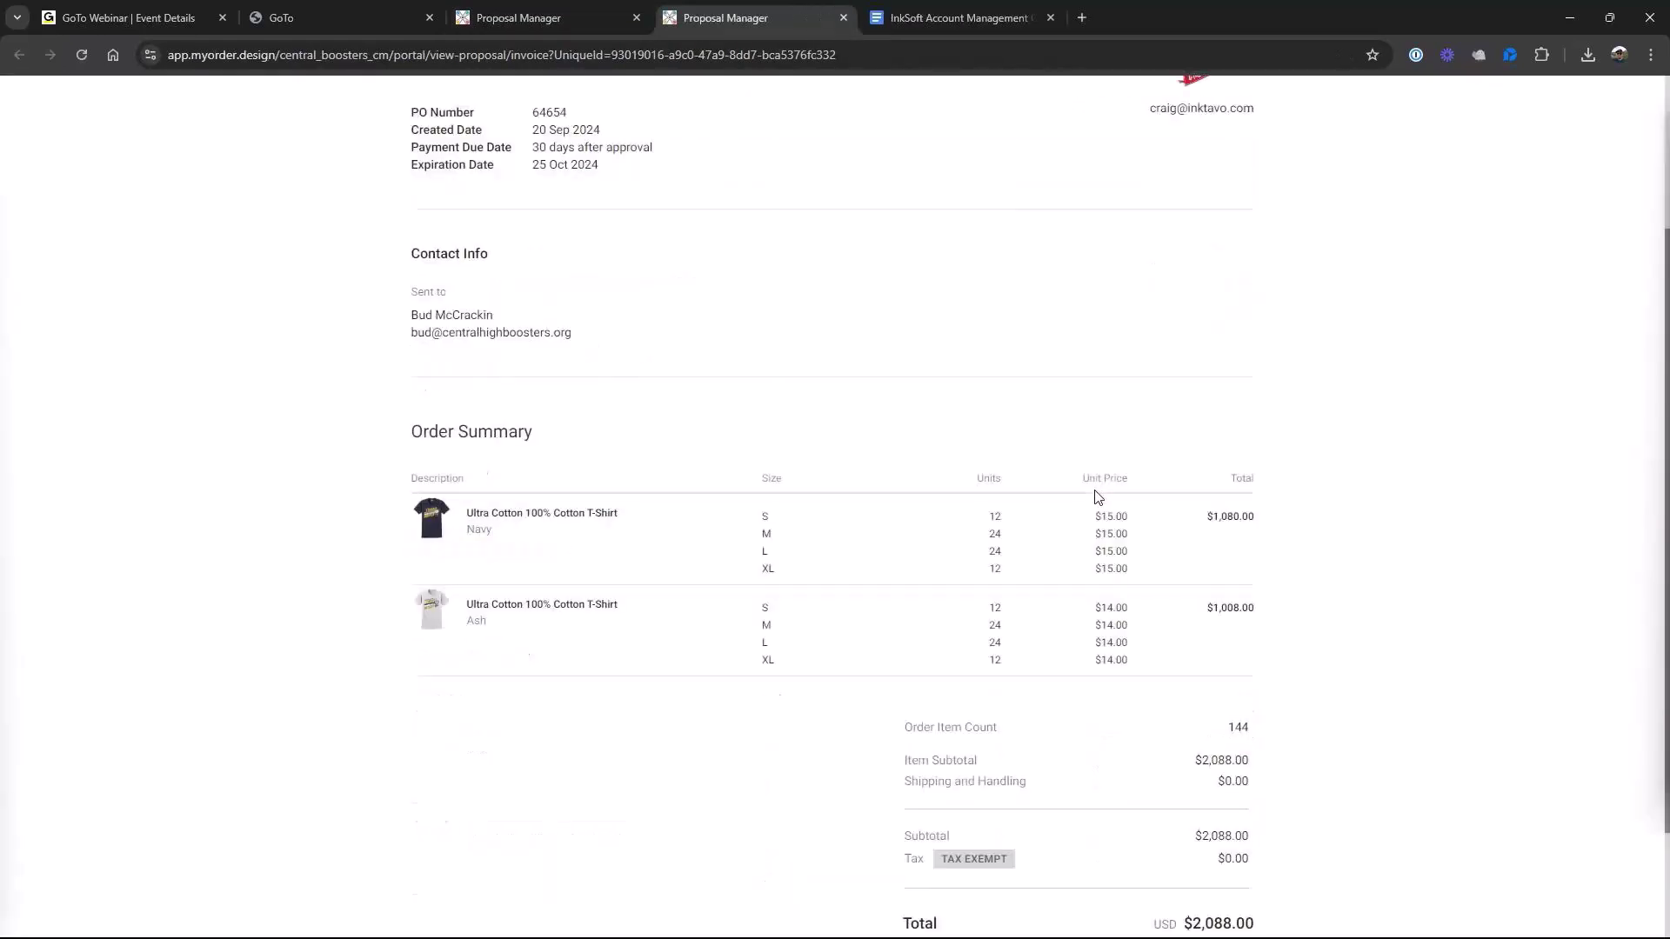
scroll(1336, 682, up, 5)
key(ctrl+plus)
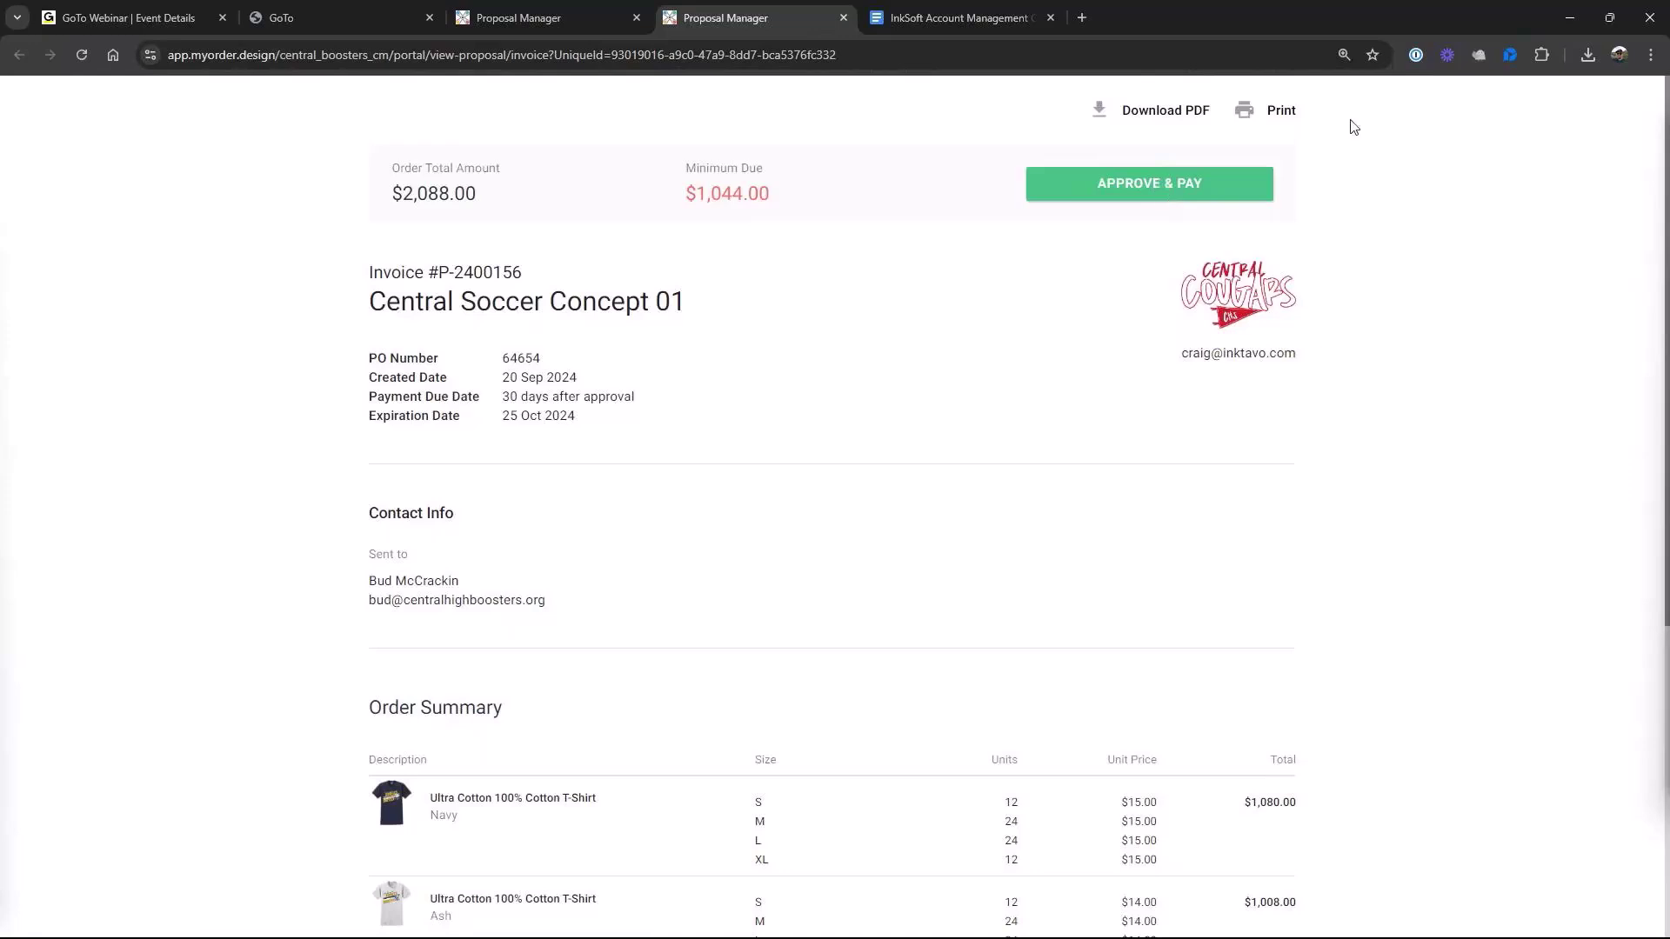
Return to the proposal editor and preview its customer view as a quote
click(548, 17)
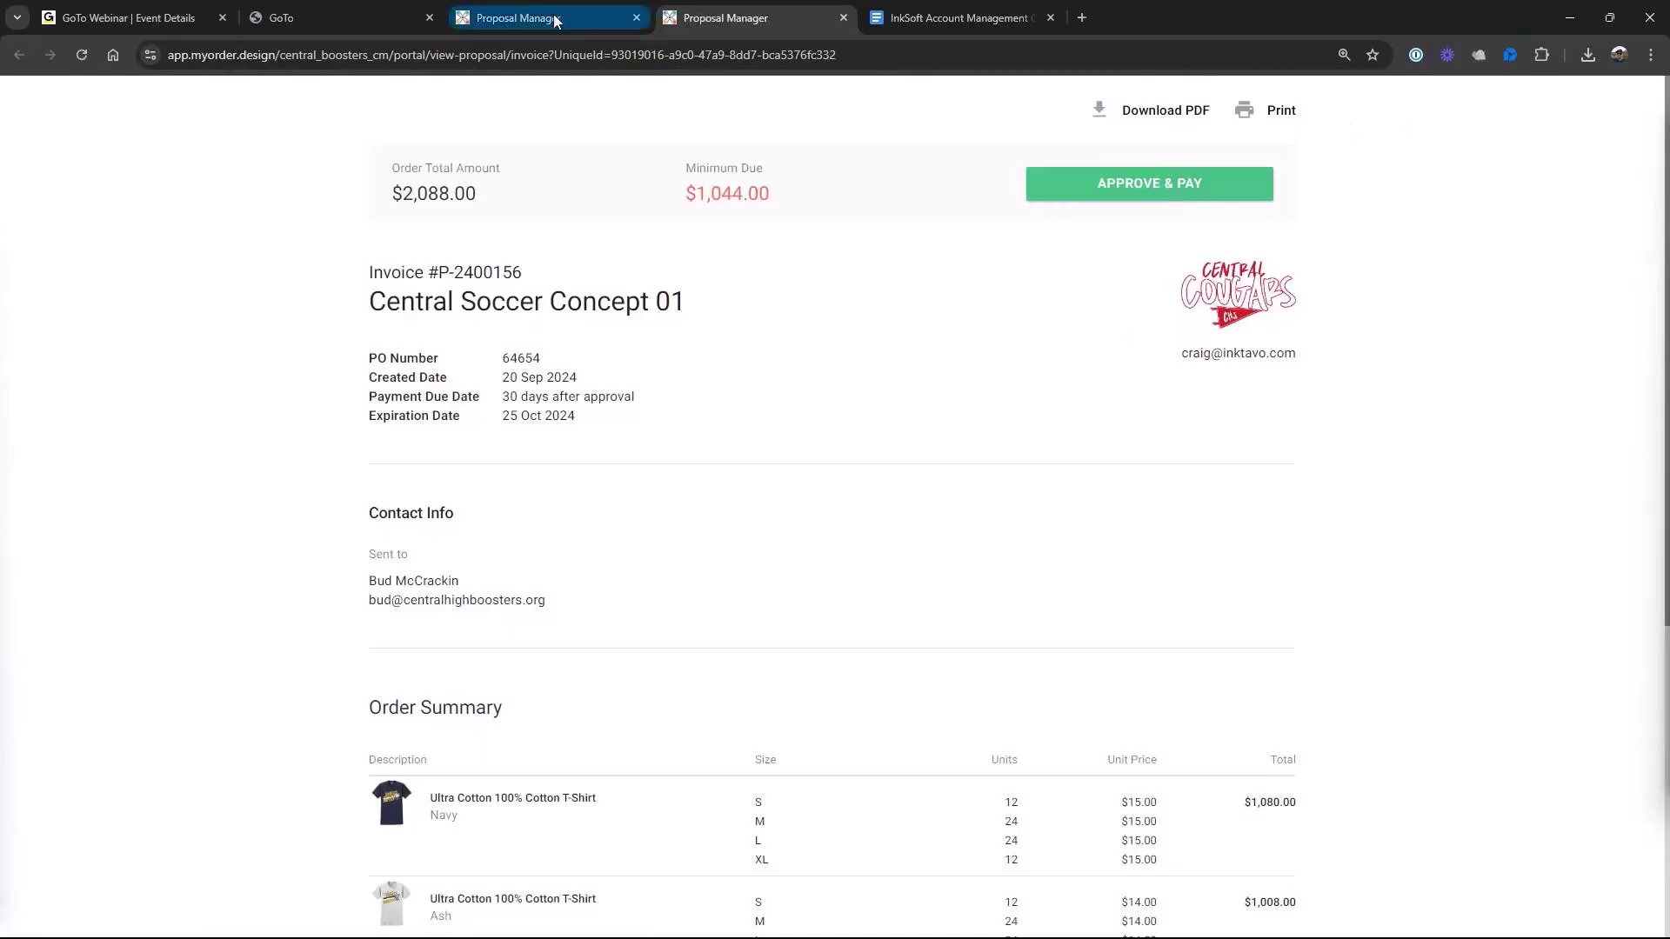
click(1416, 186)
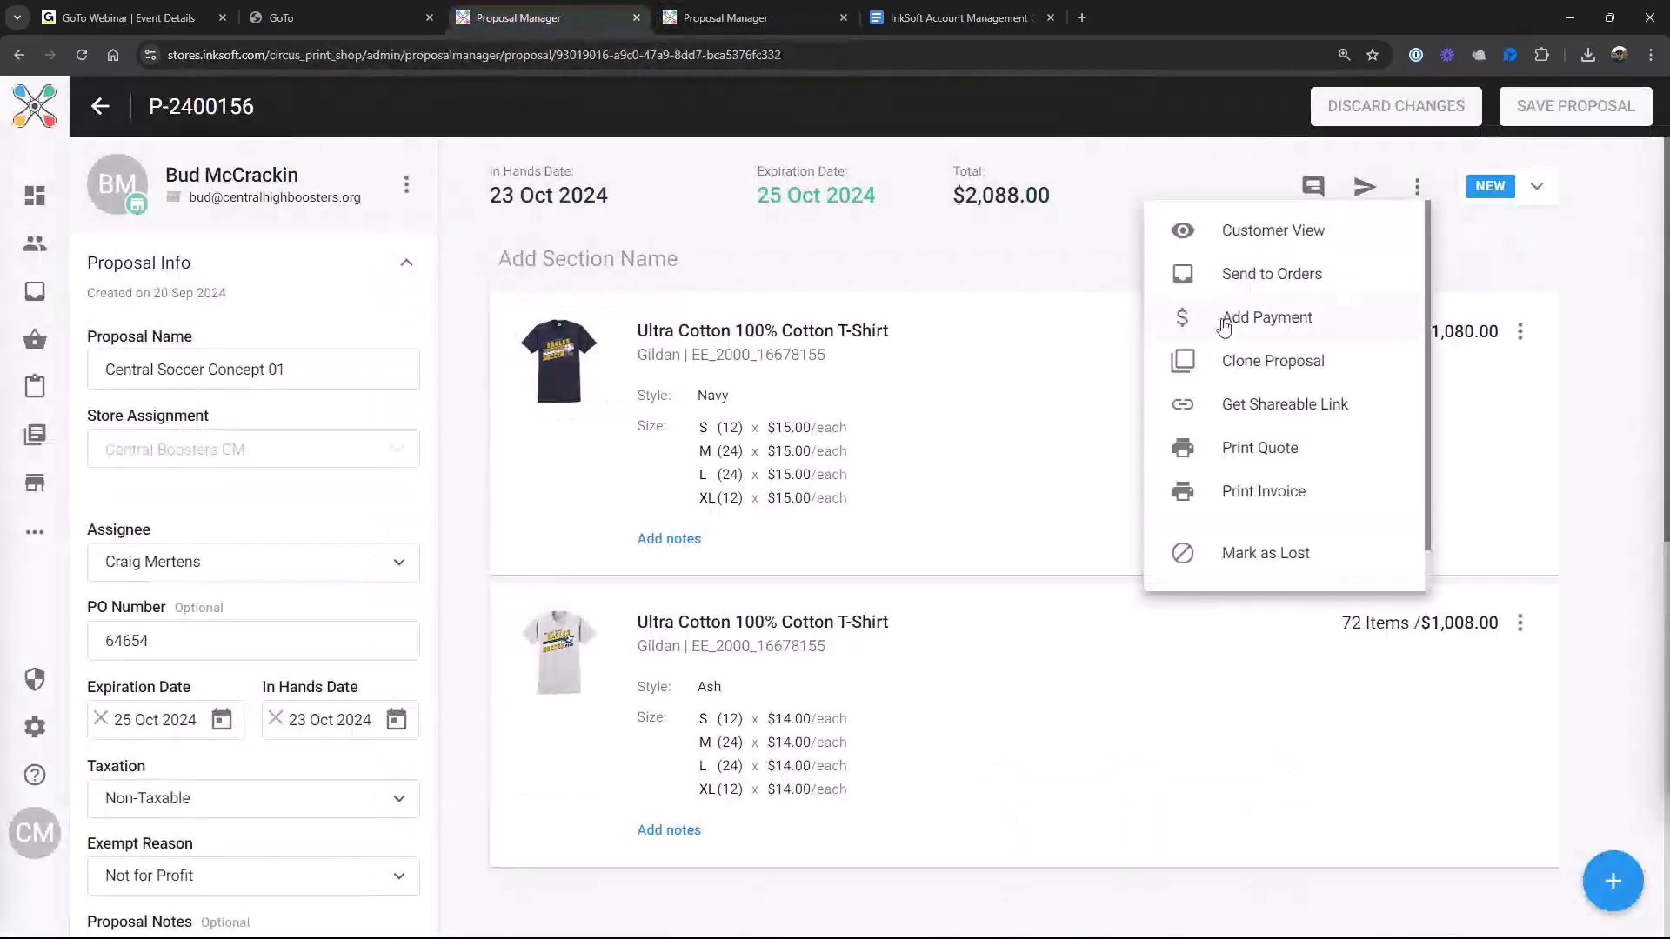
click(1235, 228)
click(870, 460)
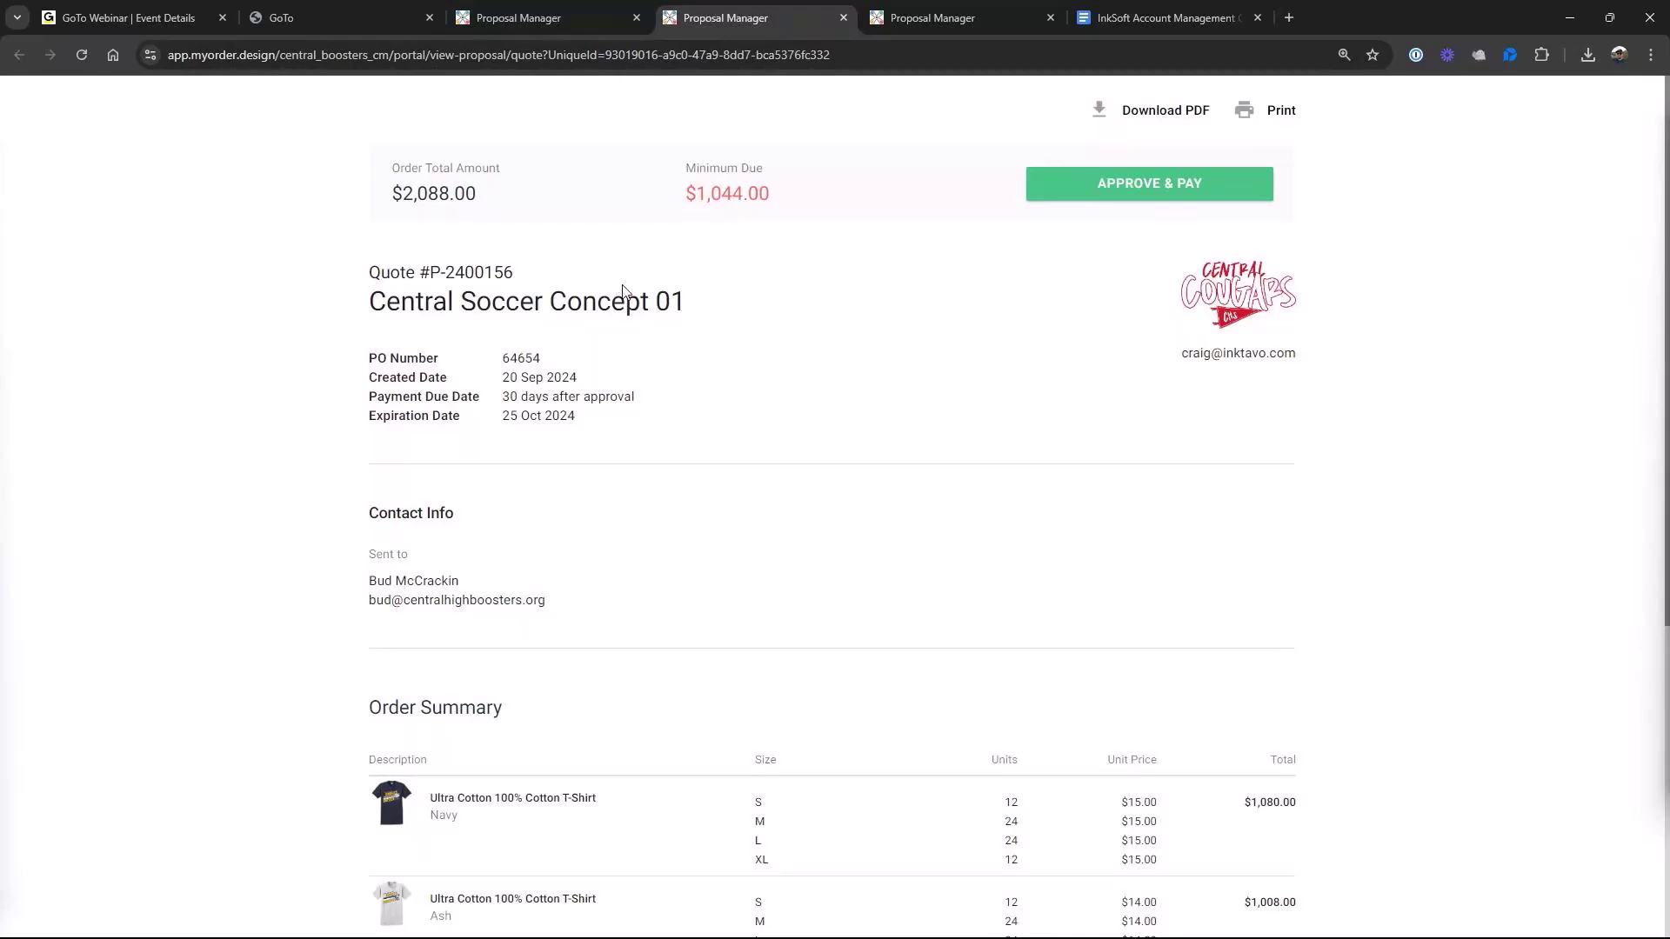
Close the invoice and quote previews and return to the proposal editor
click(972, 19)
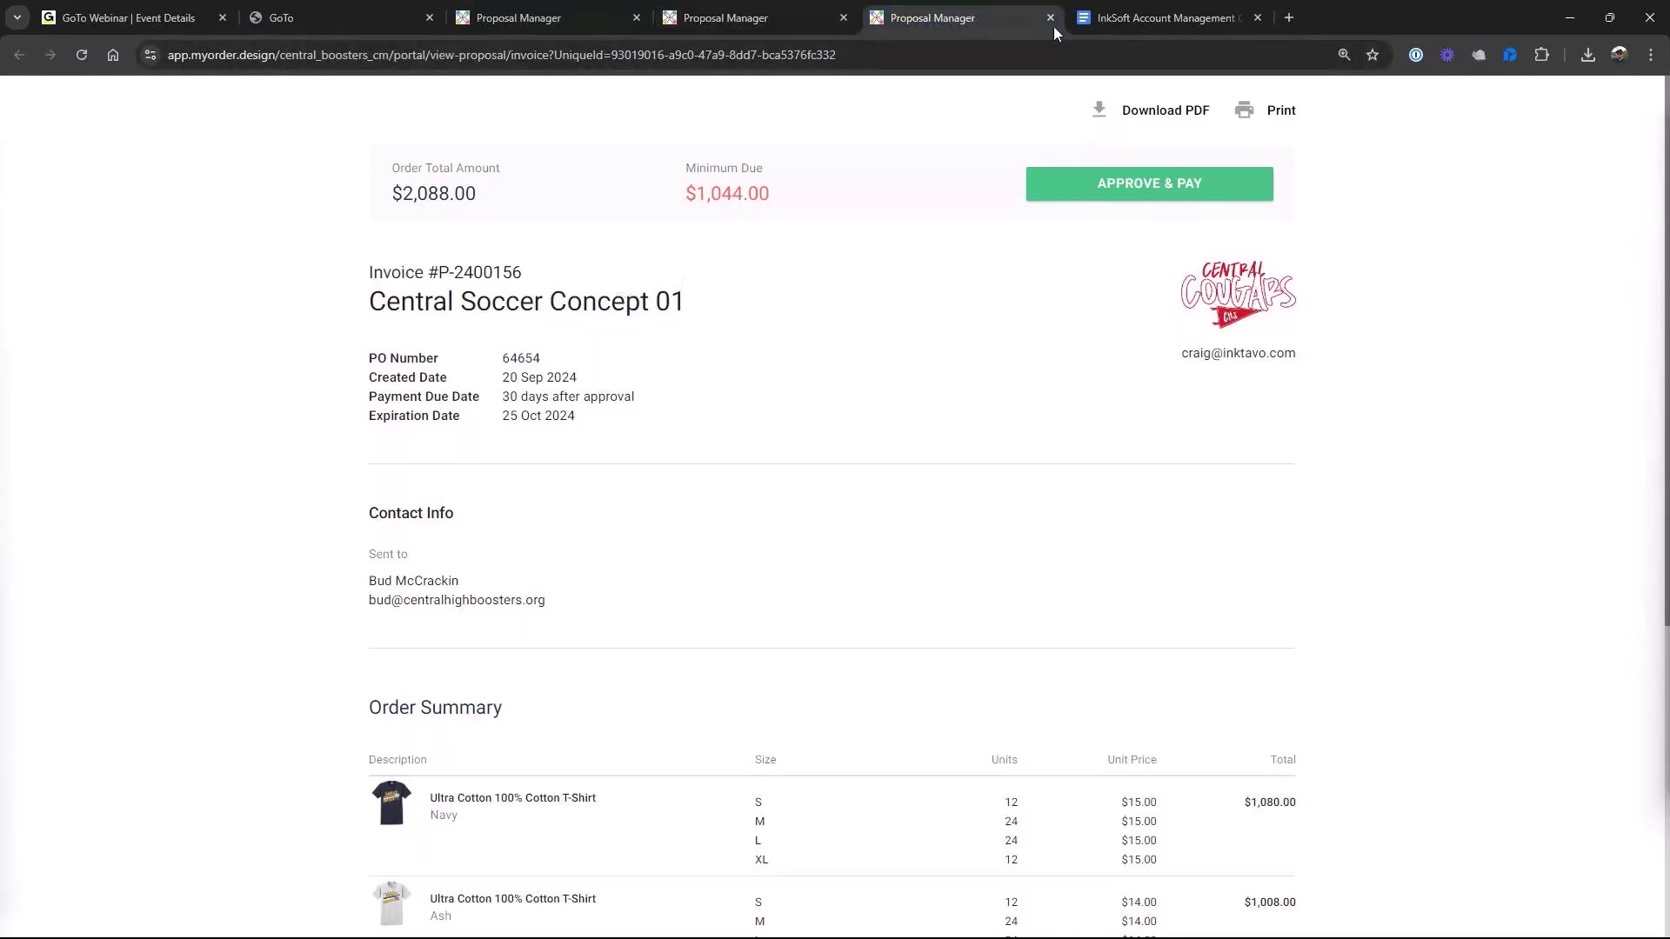
click(1050, 17)
click(857, 29)
click(841, 19)
click(776, 17)
click(557, 22)
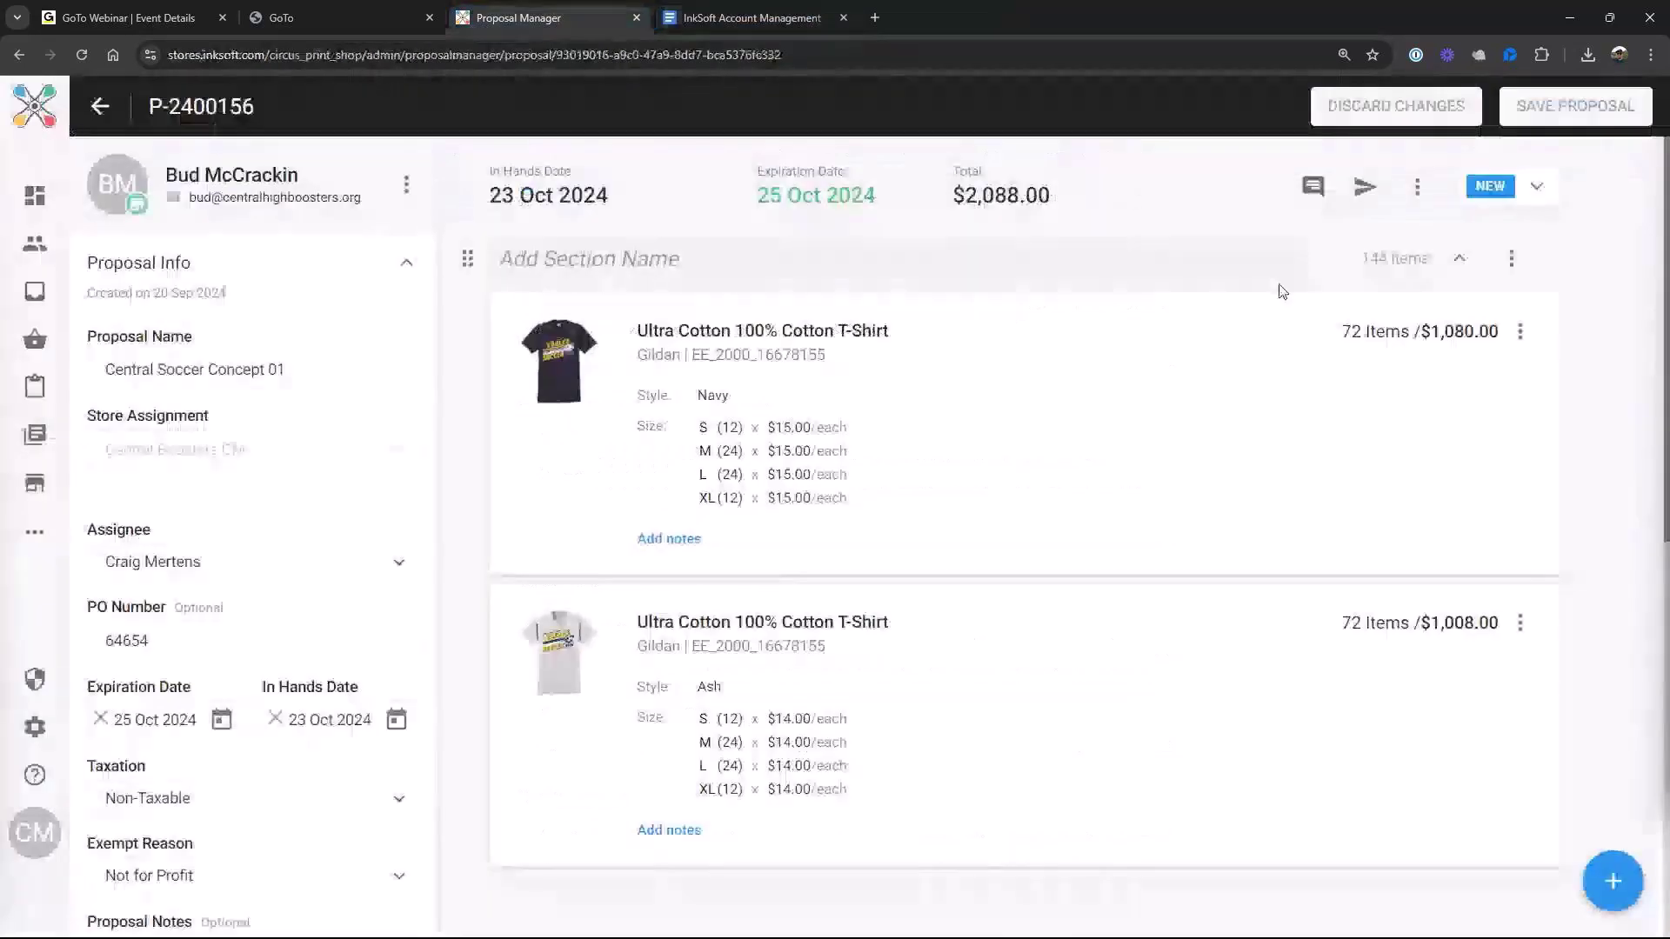
Preview the proposal's customer view as an approval and examine its cover page
click(1419, 190)
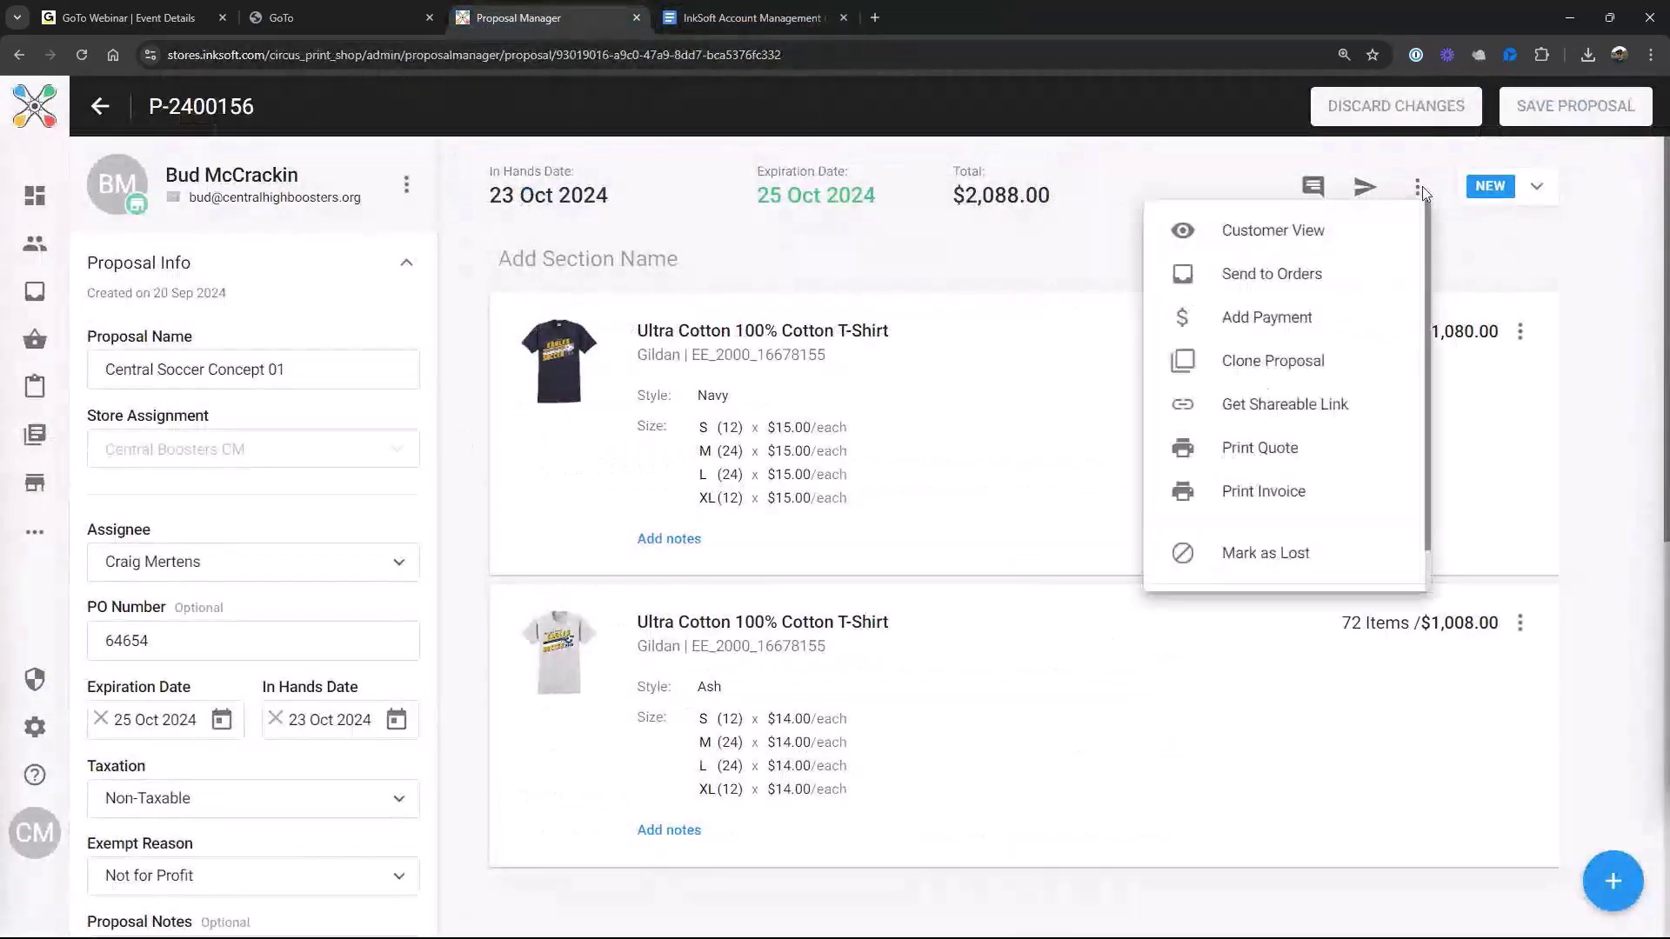
click(1340, 246)
click(600, 459)
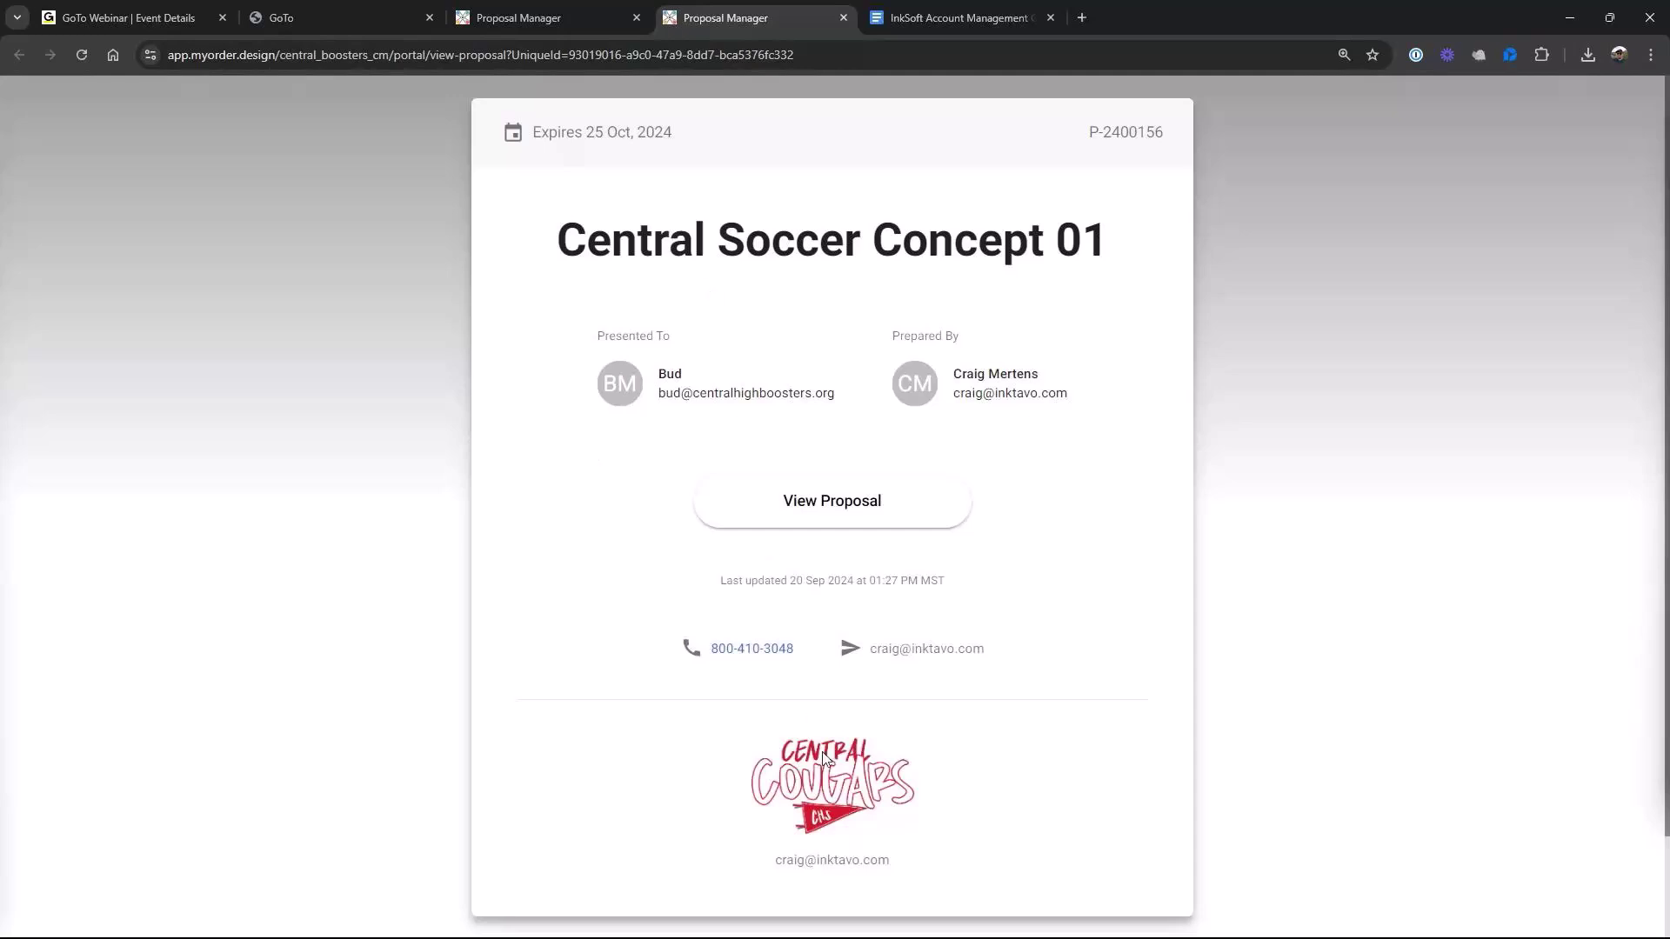
scroll(829, 747, down, 1)
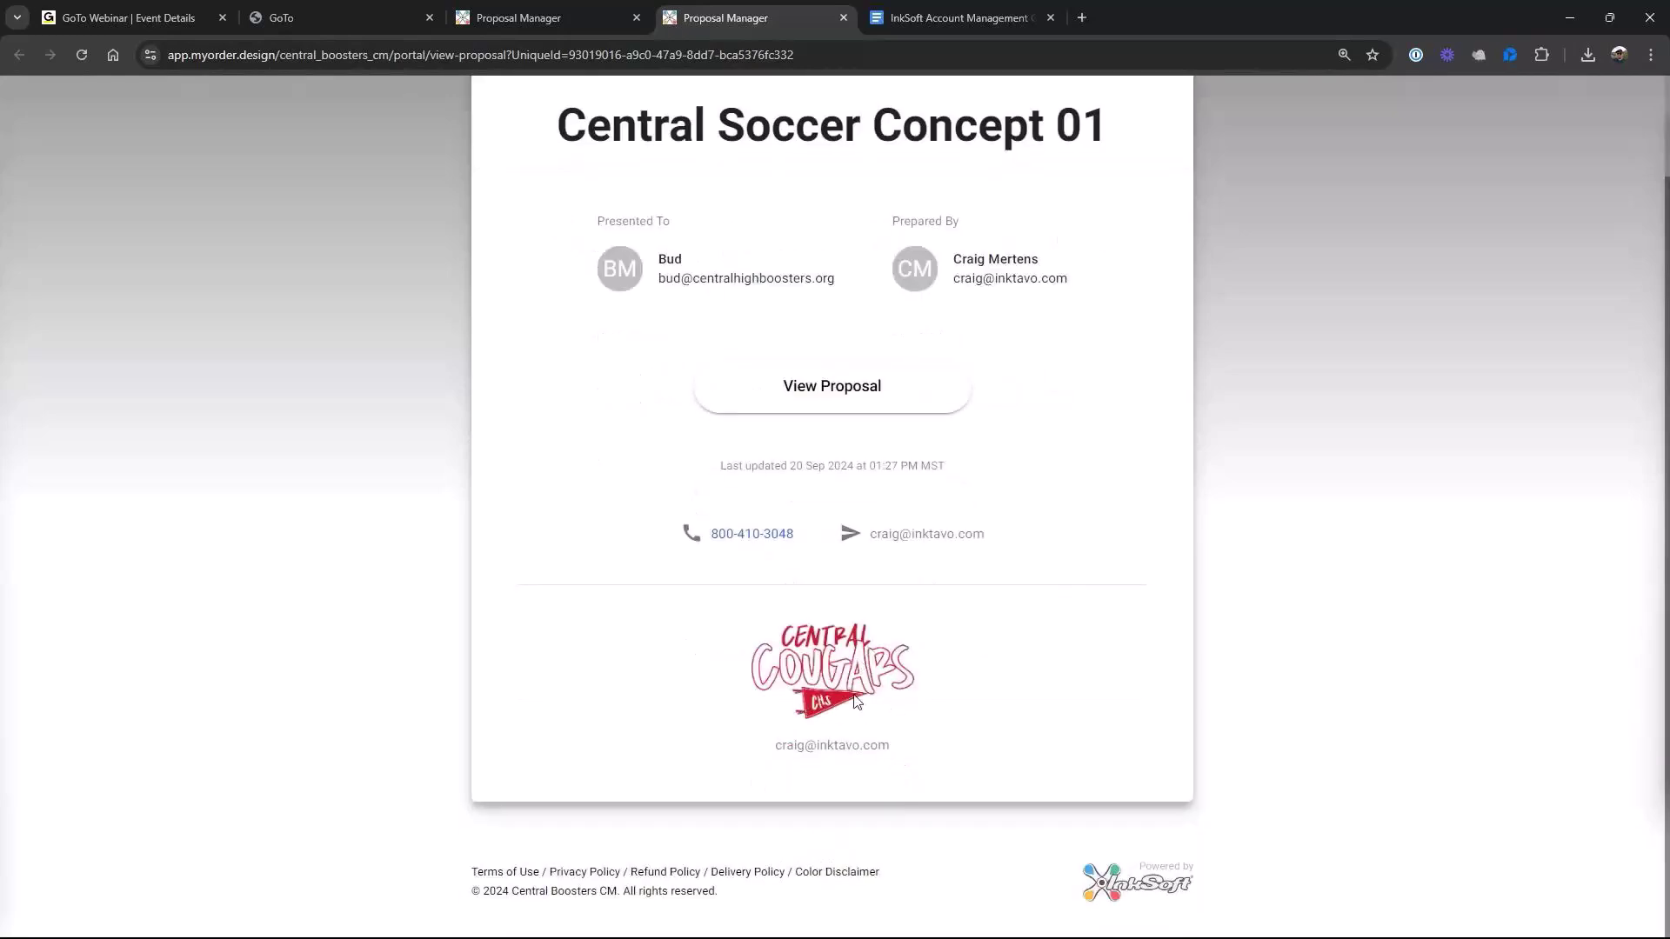
scroll(883, 687, up, 1)
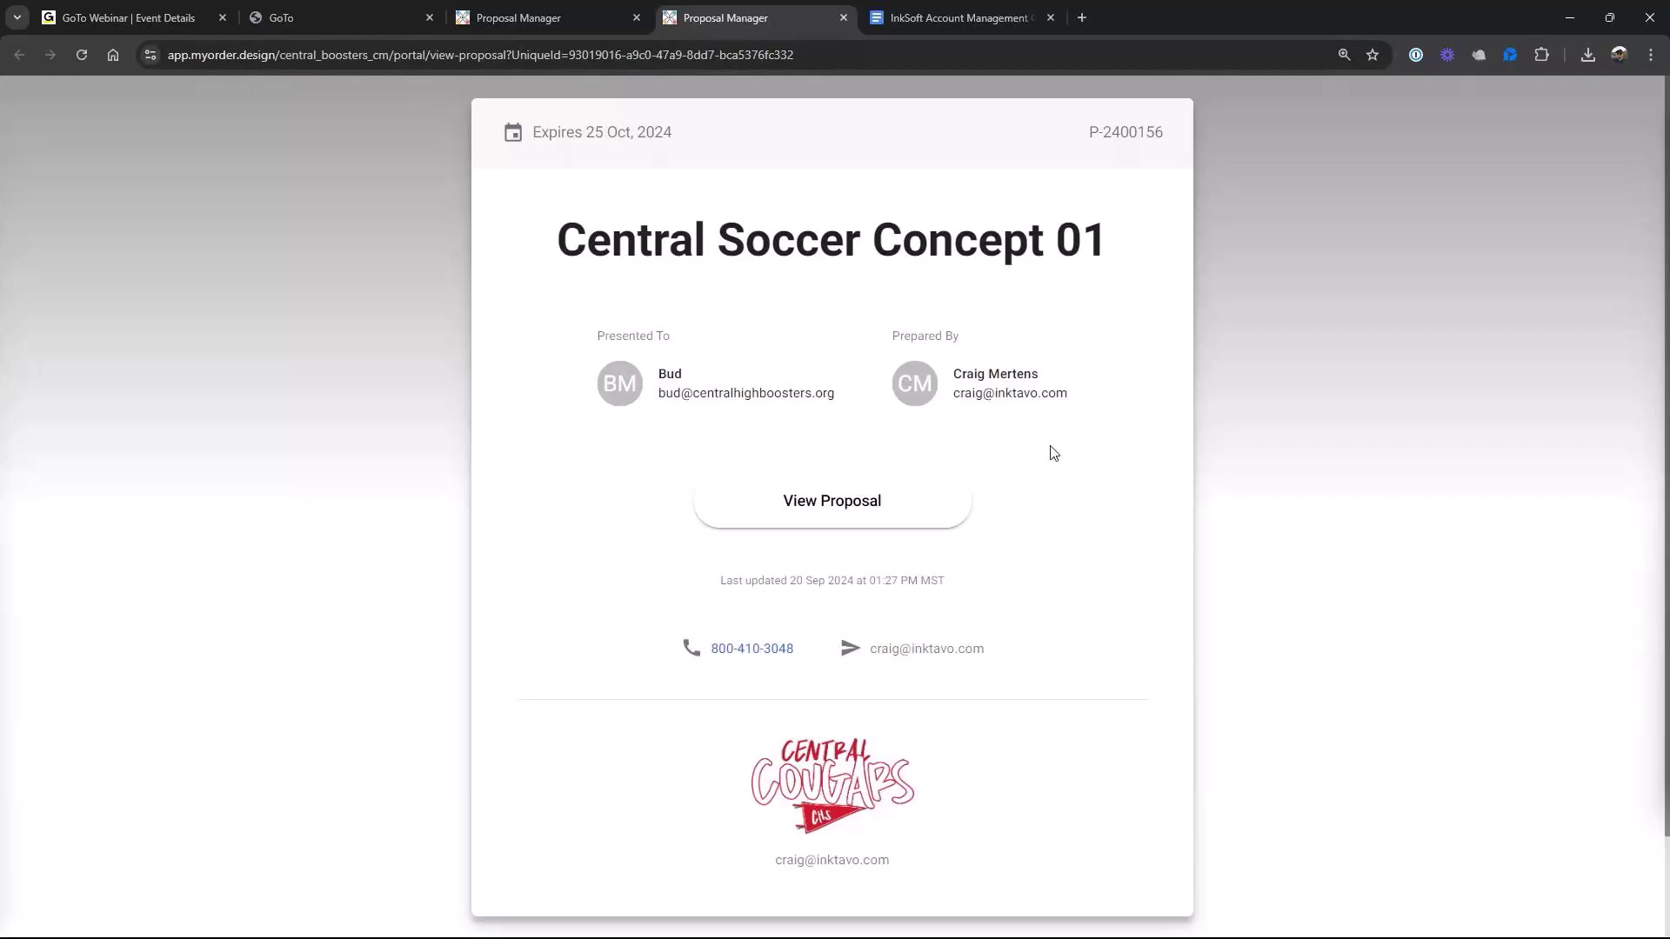
View the proposal's contents from the cover page, check the Navy T-shirt's product details and return to the product list
click(883, 513)
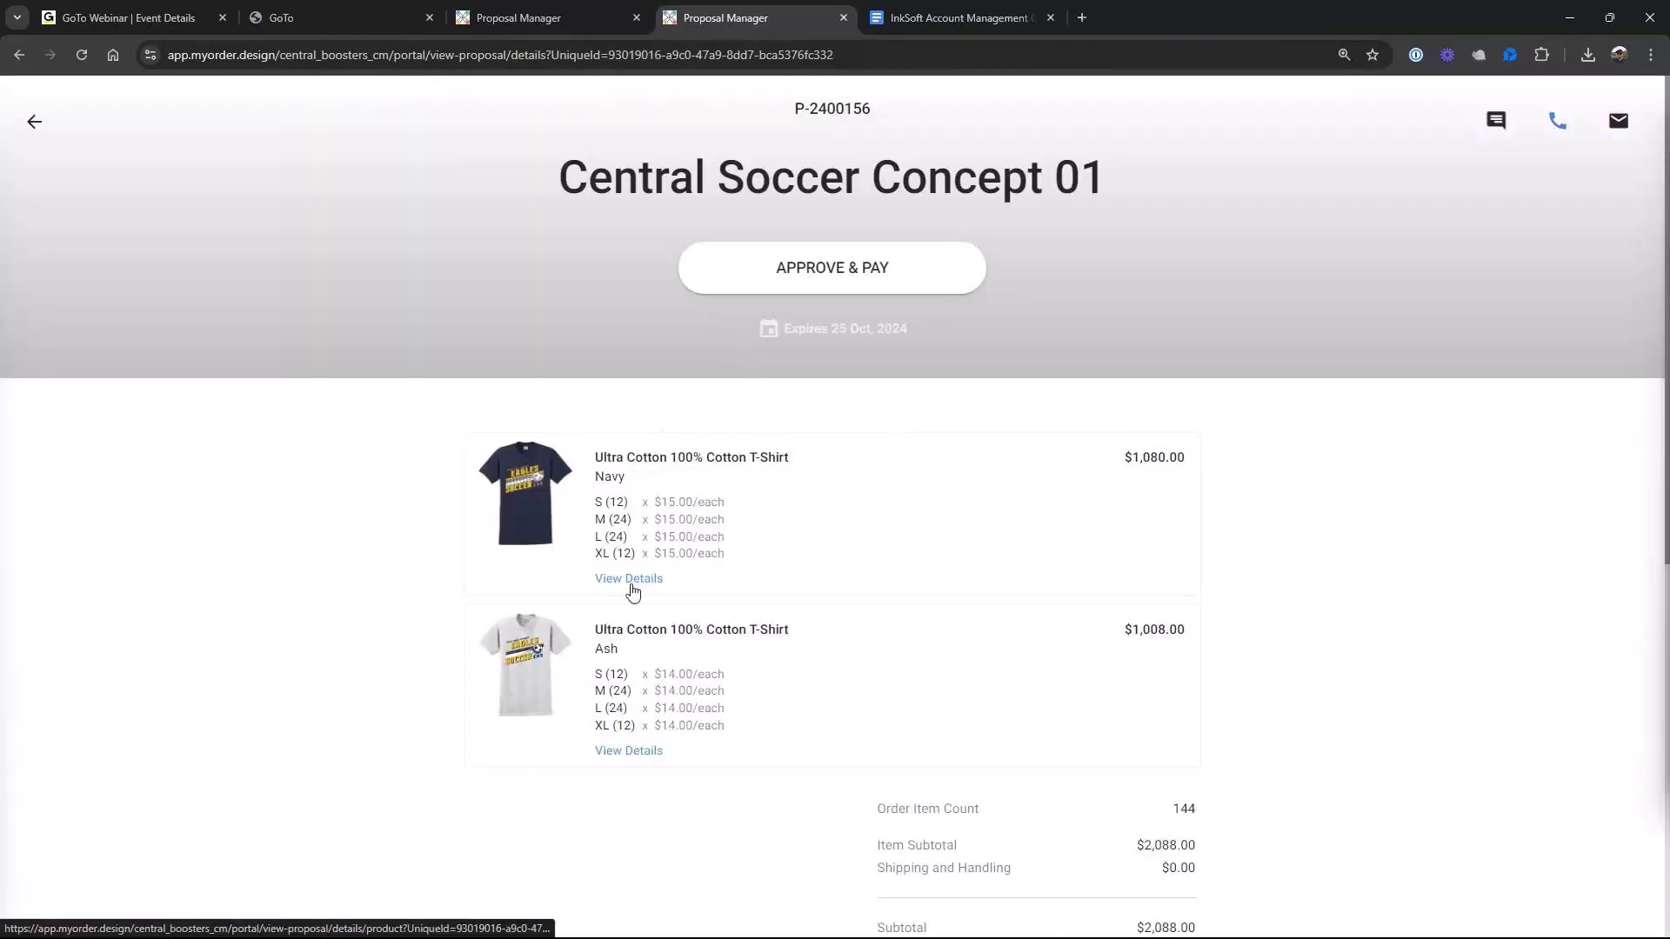
click(633, 581)
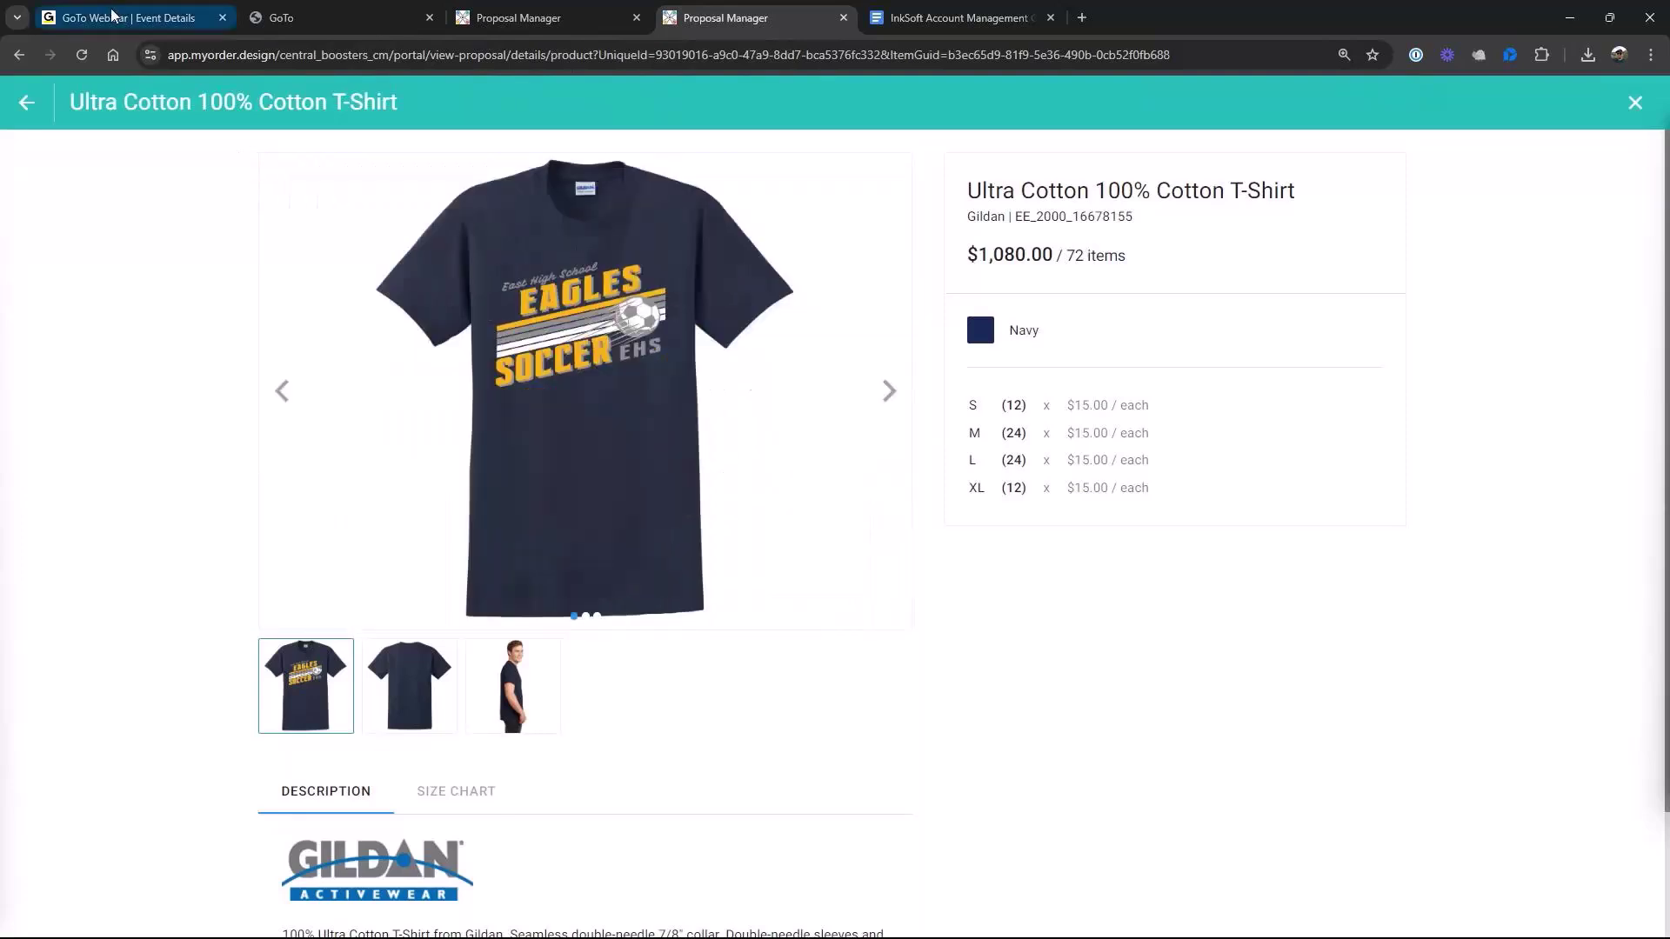
click(27, 102)
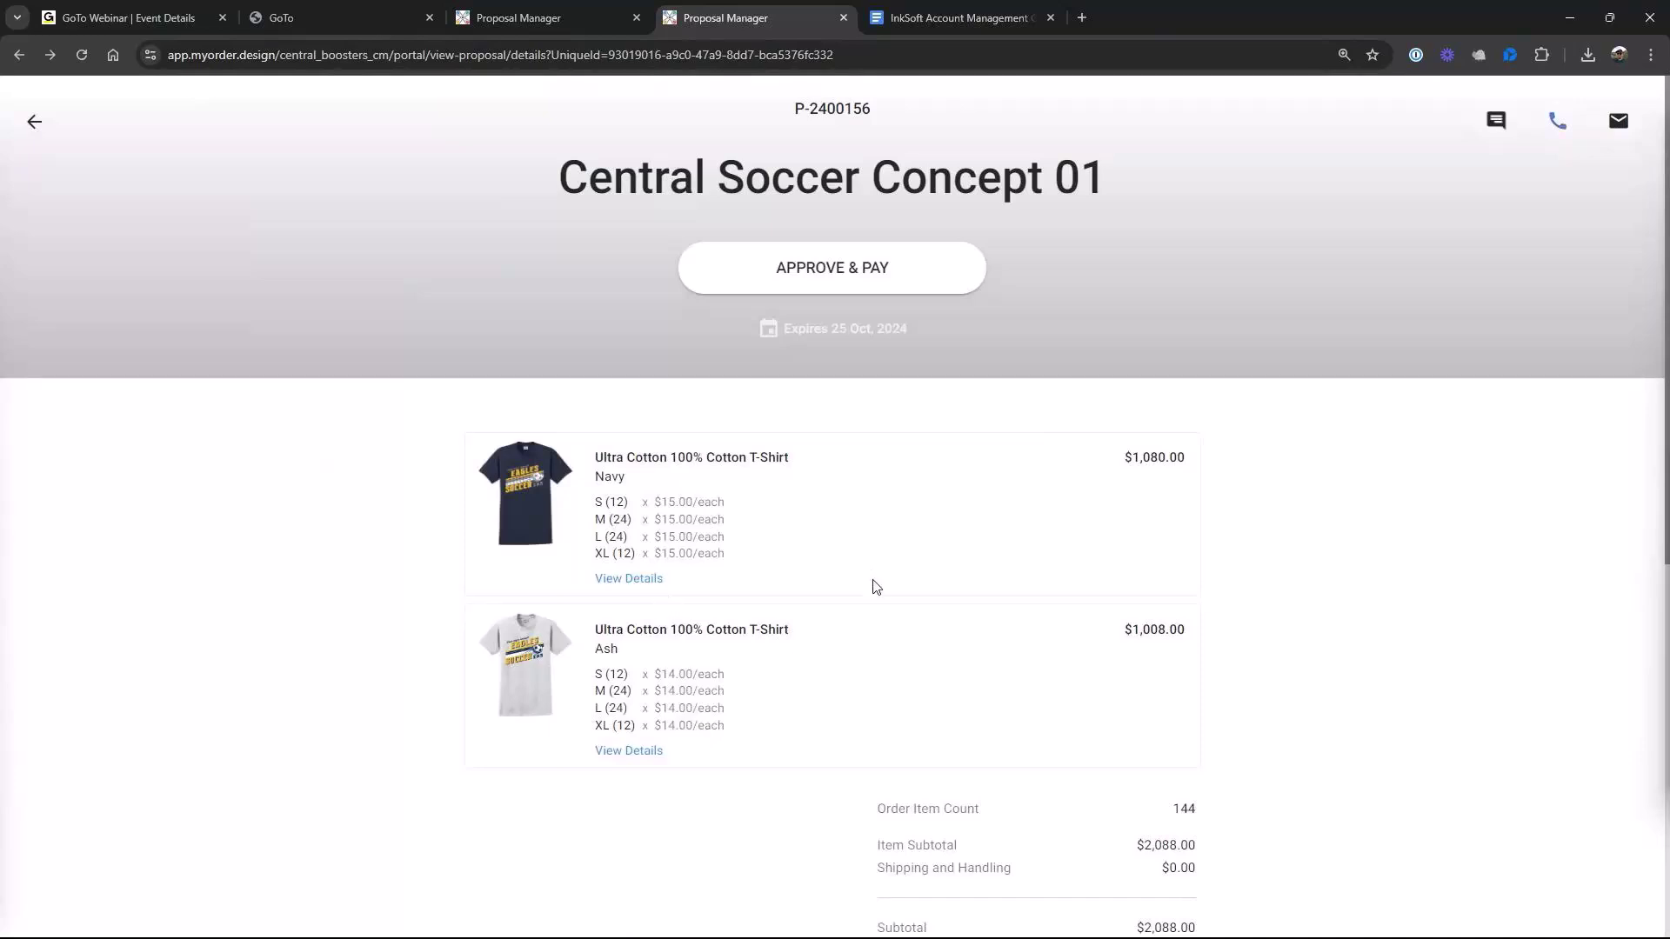
Review the proposal's totals and payment terms, and open its Approve & Pay page
scroll(973, 660, down, 7)
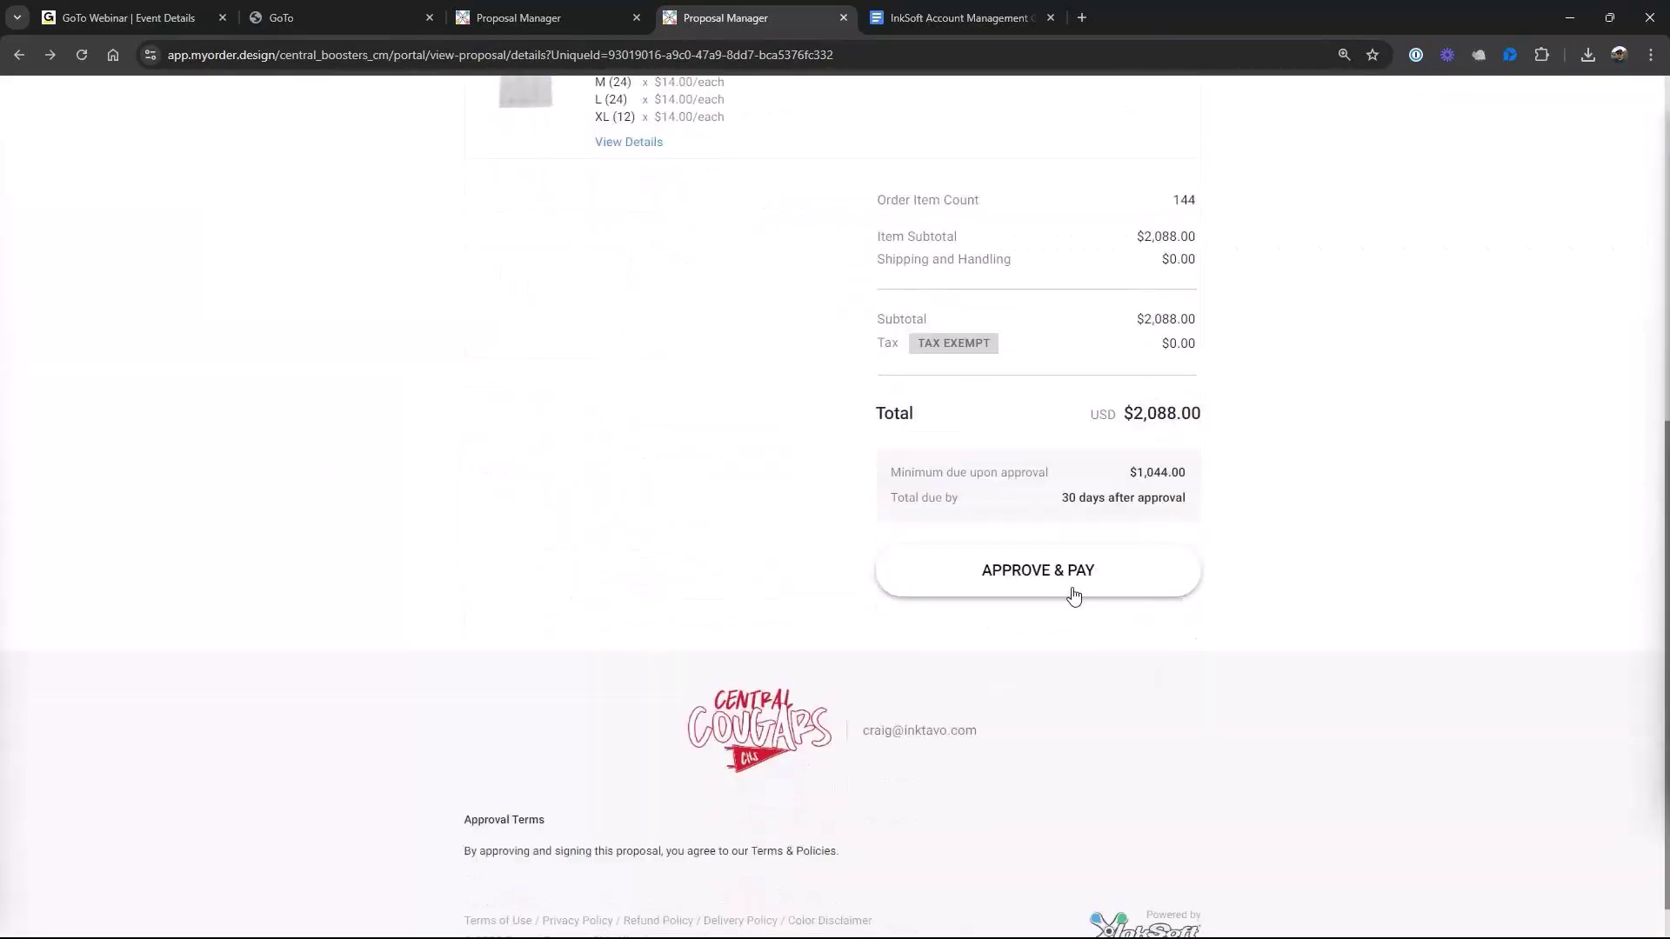
scroll(753, 678, up, 7)
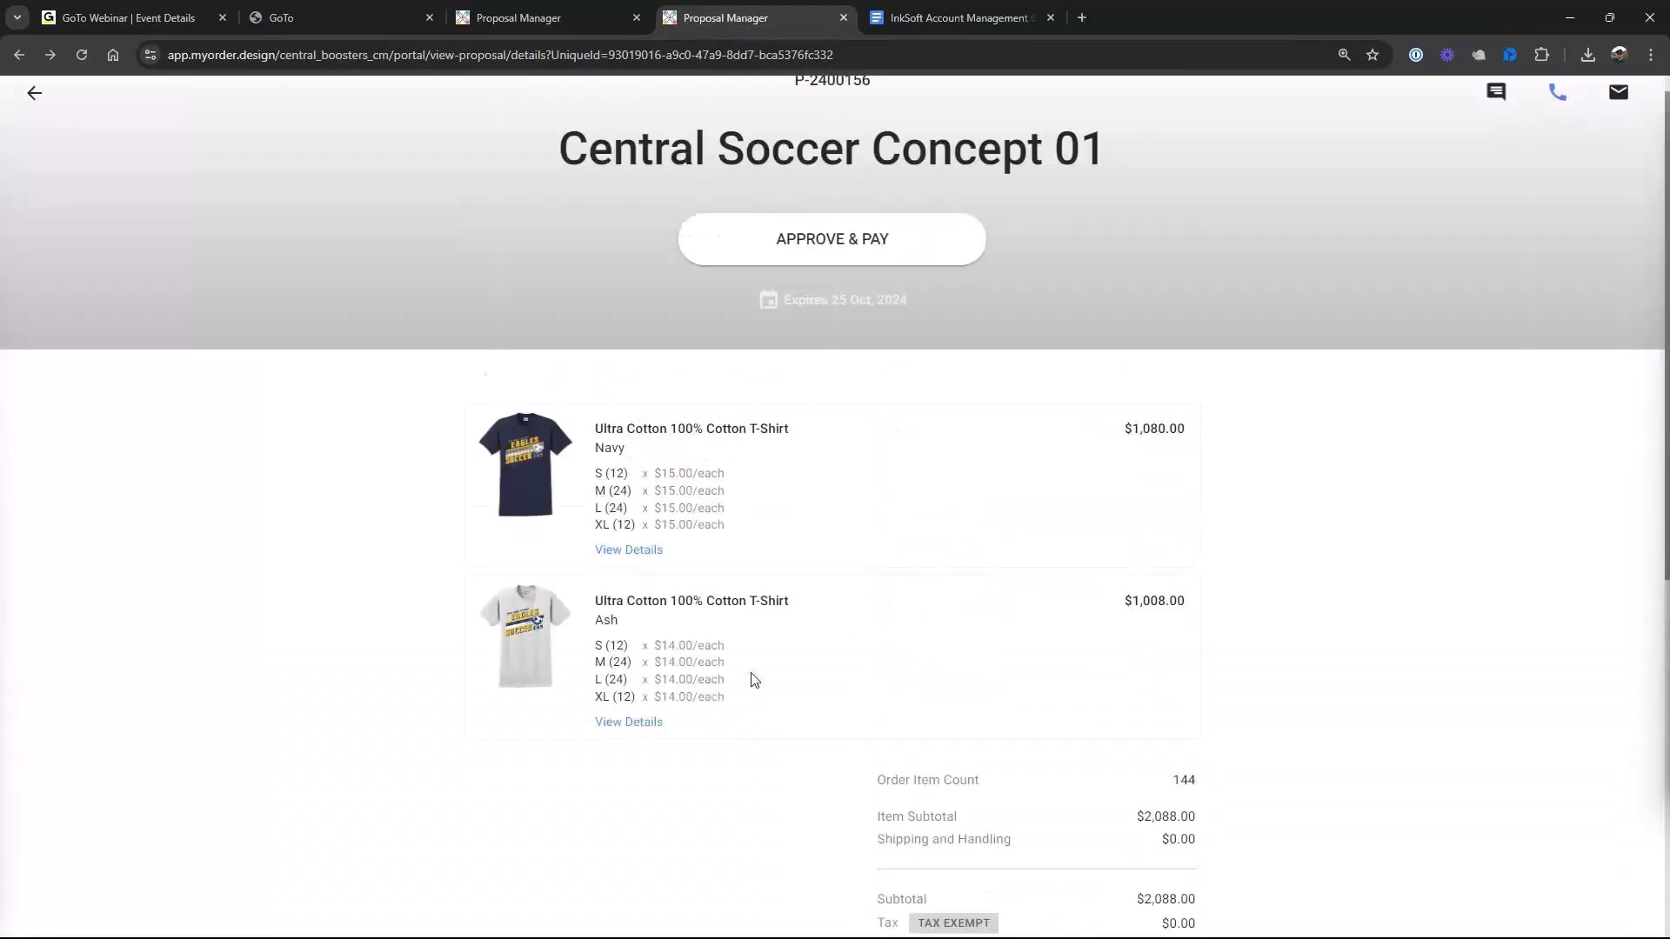
click(887, 275)
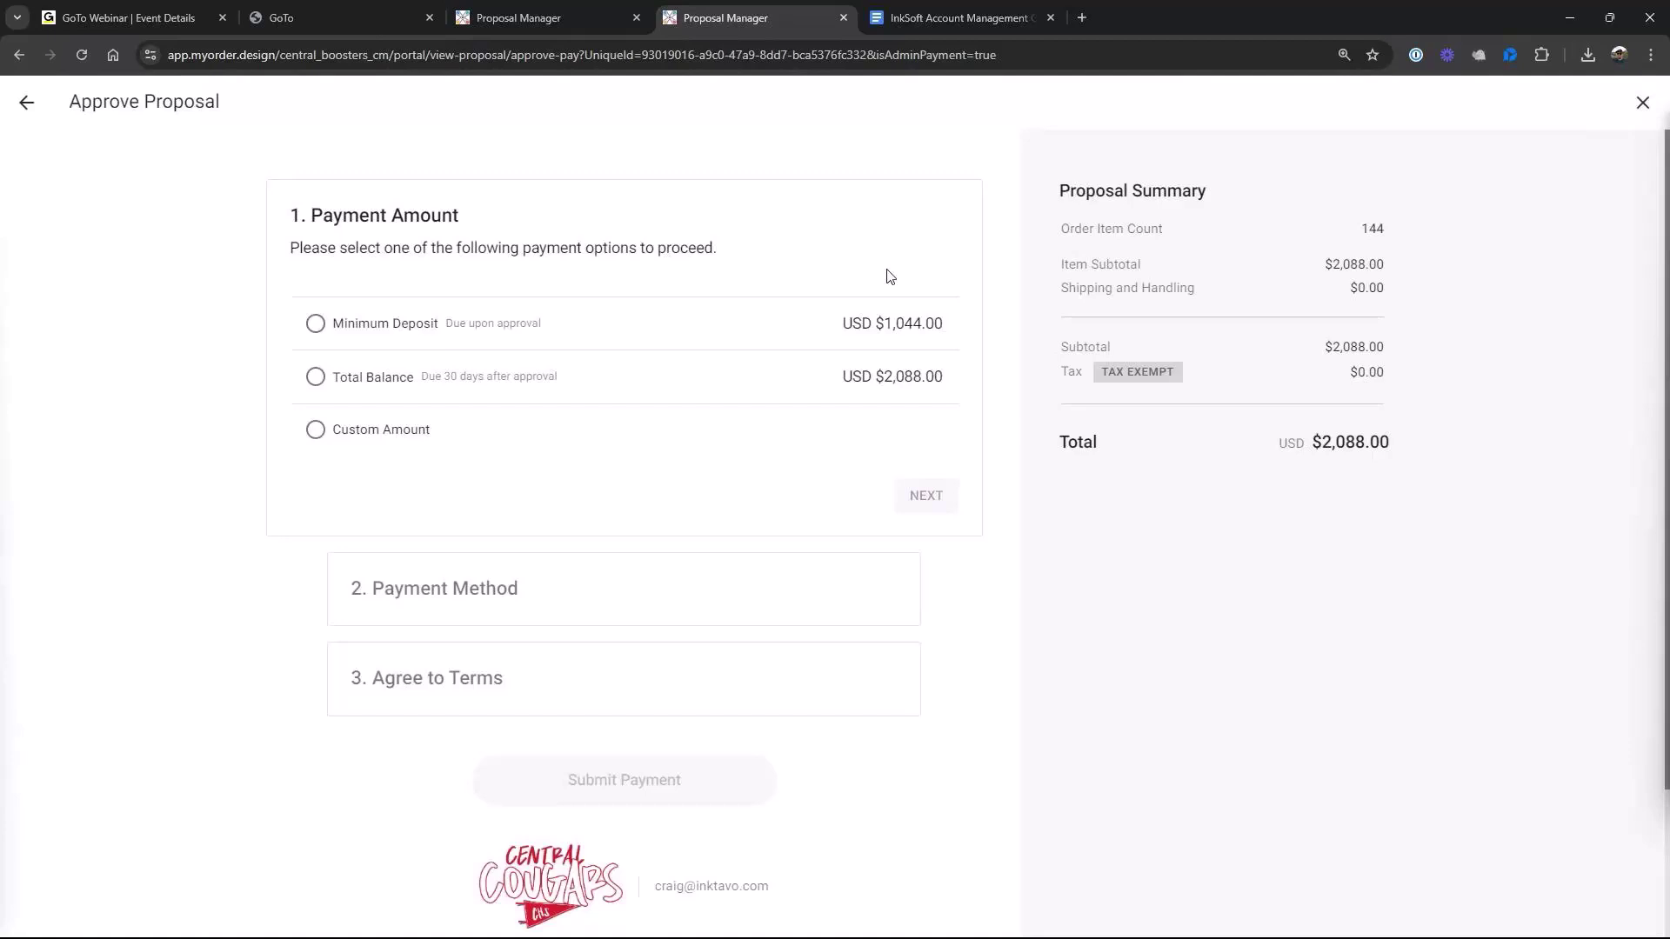
Choose the minimum deposit and the ACH / Bank Account payment method, and review the bank payment form down to the terms section
click(316, 324)
scroll(559, 448, down, 2)
click(923, 314)
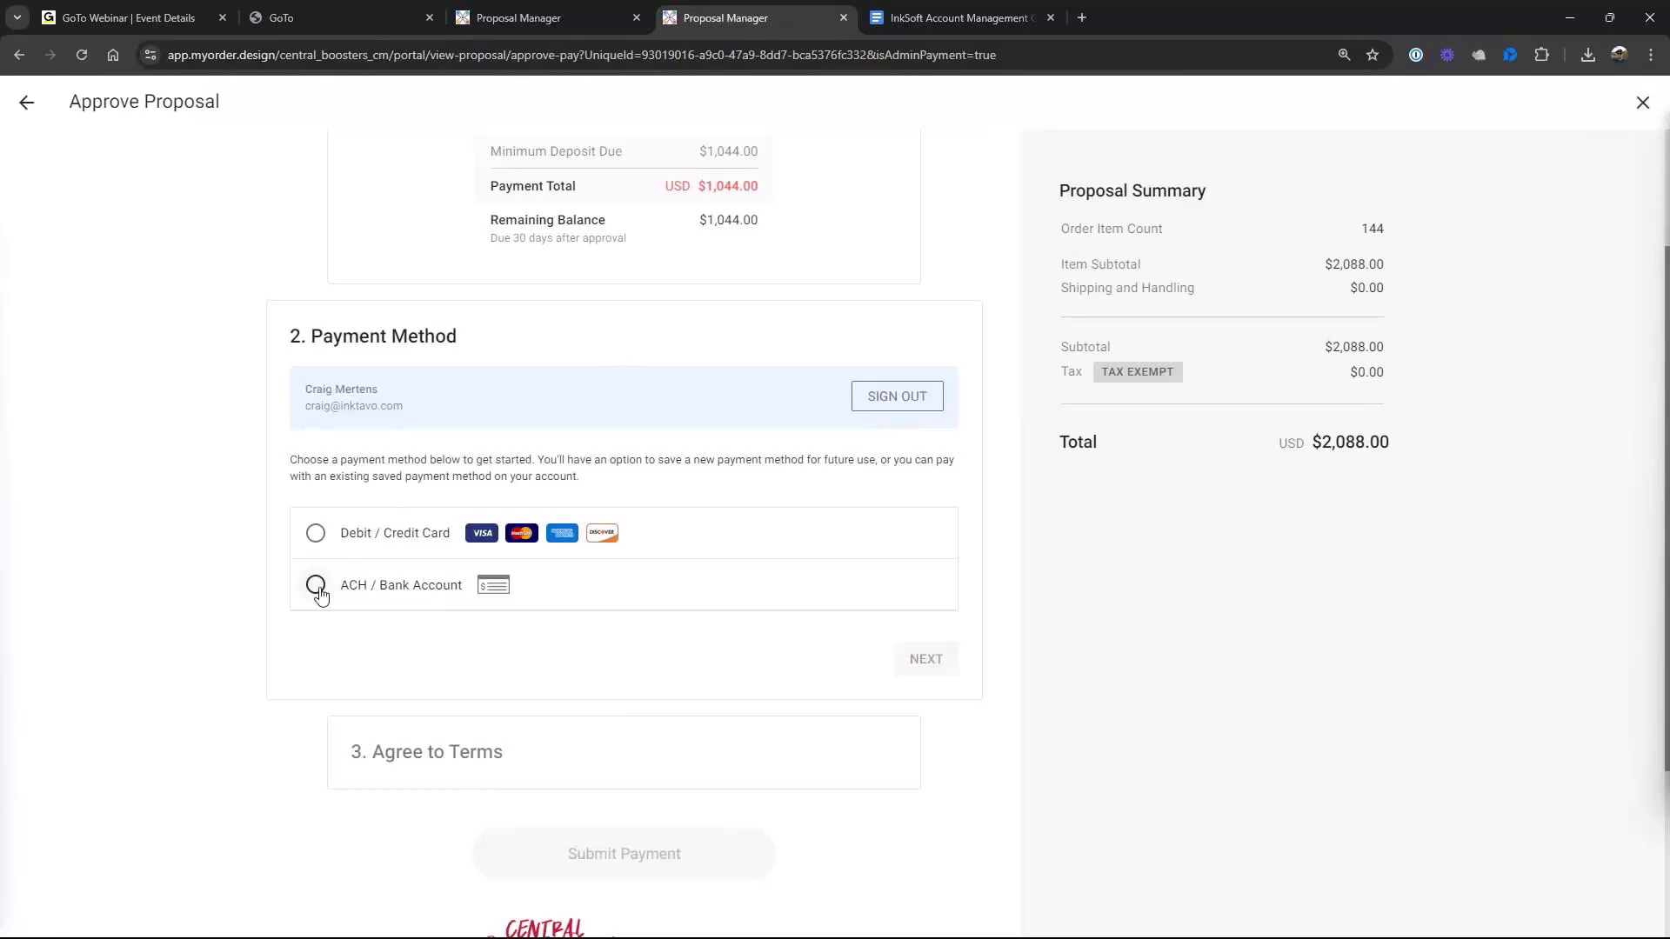
click(316, 585)
scroll(507, 626, down, 10)
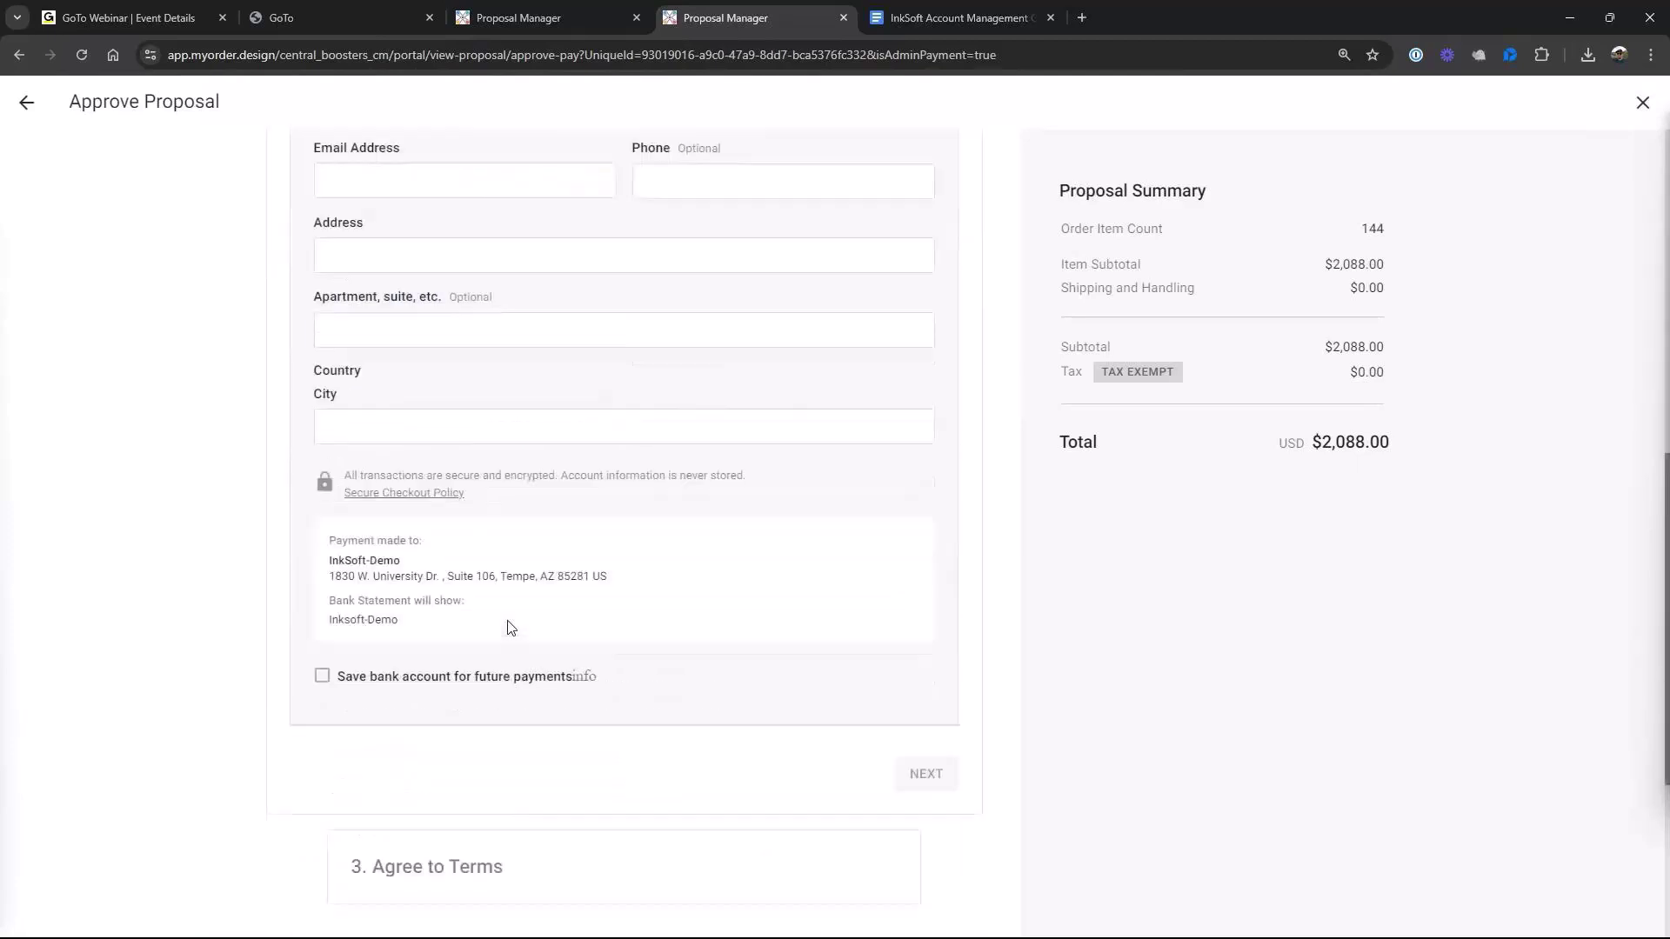
scroll(585, 730, down, 1)
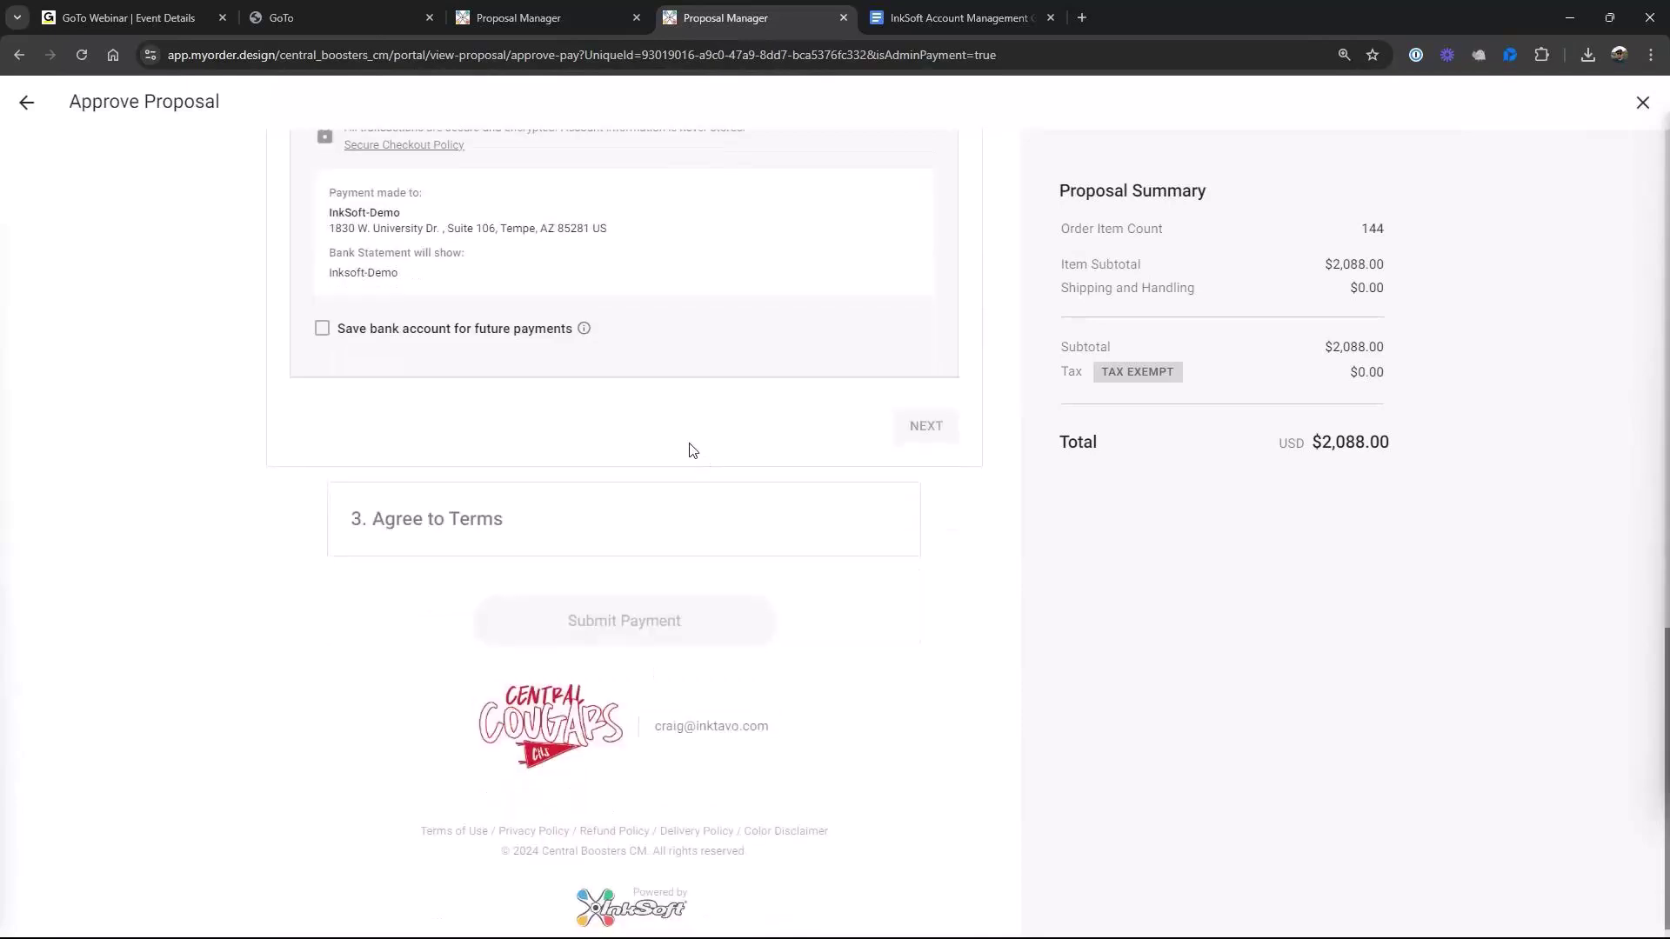
scroll(661, 620, up, 10)
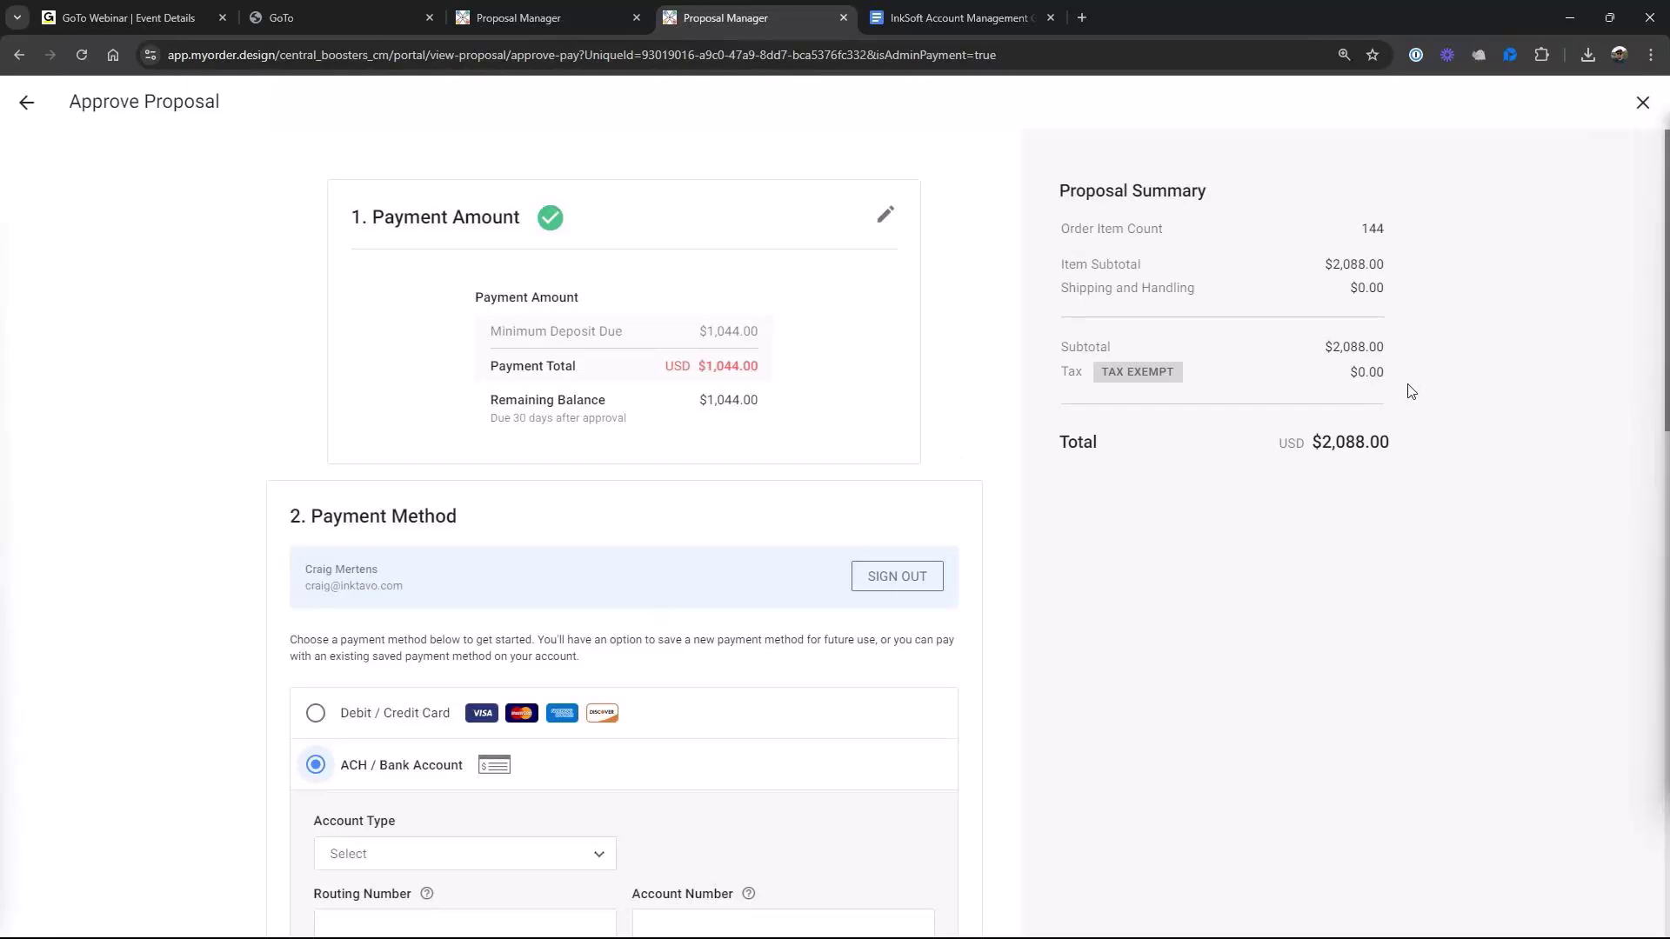
Return to the proposal's contents, view its customer comments area, and leave the contents page
click(27, 105)
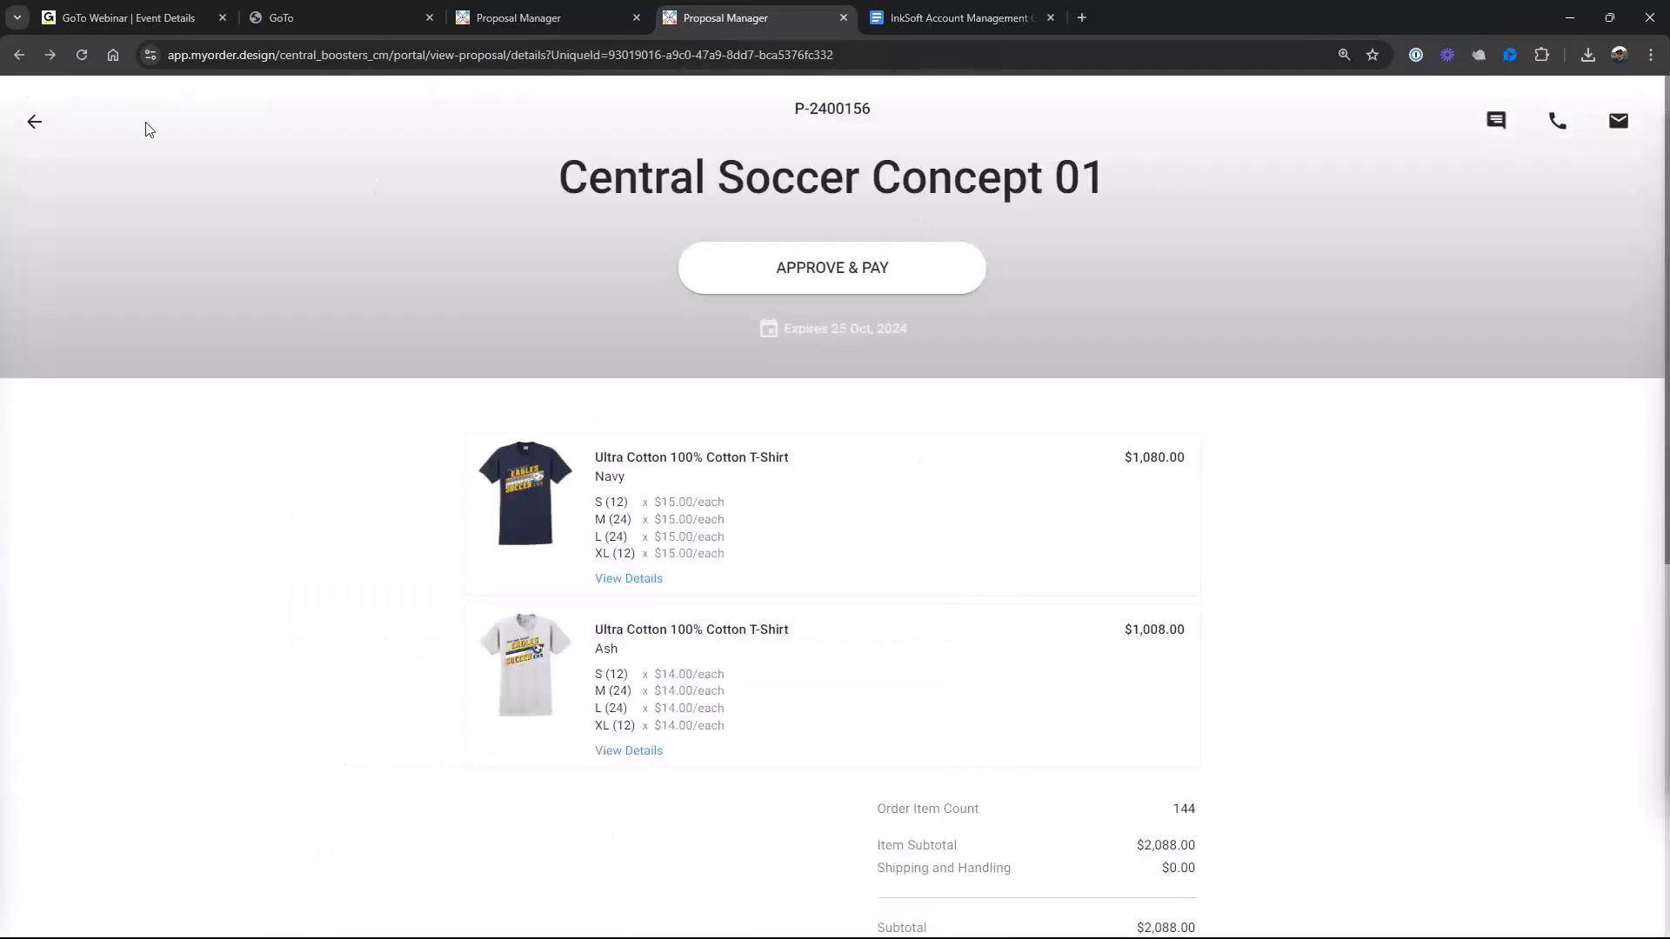
click(1496, 121)
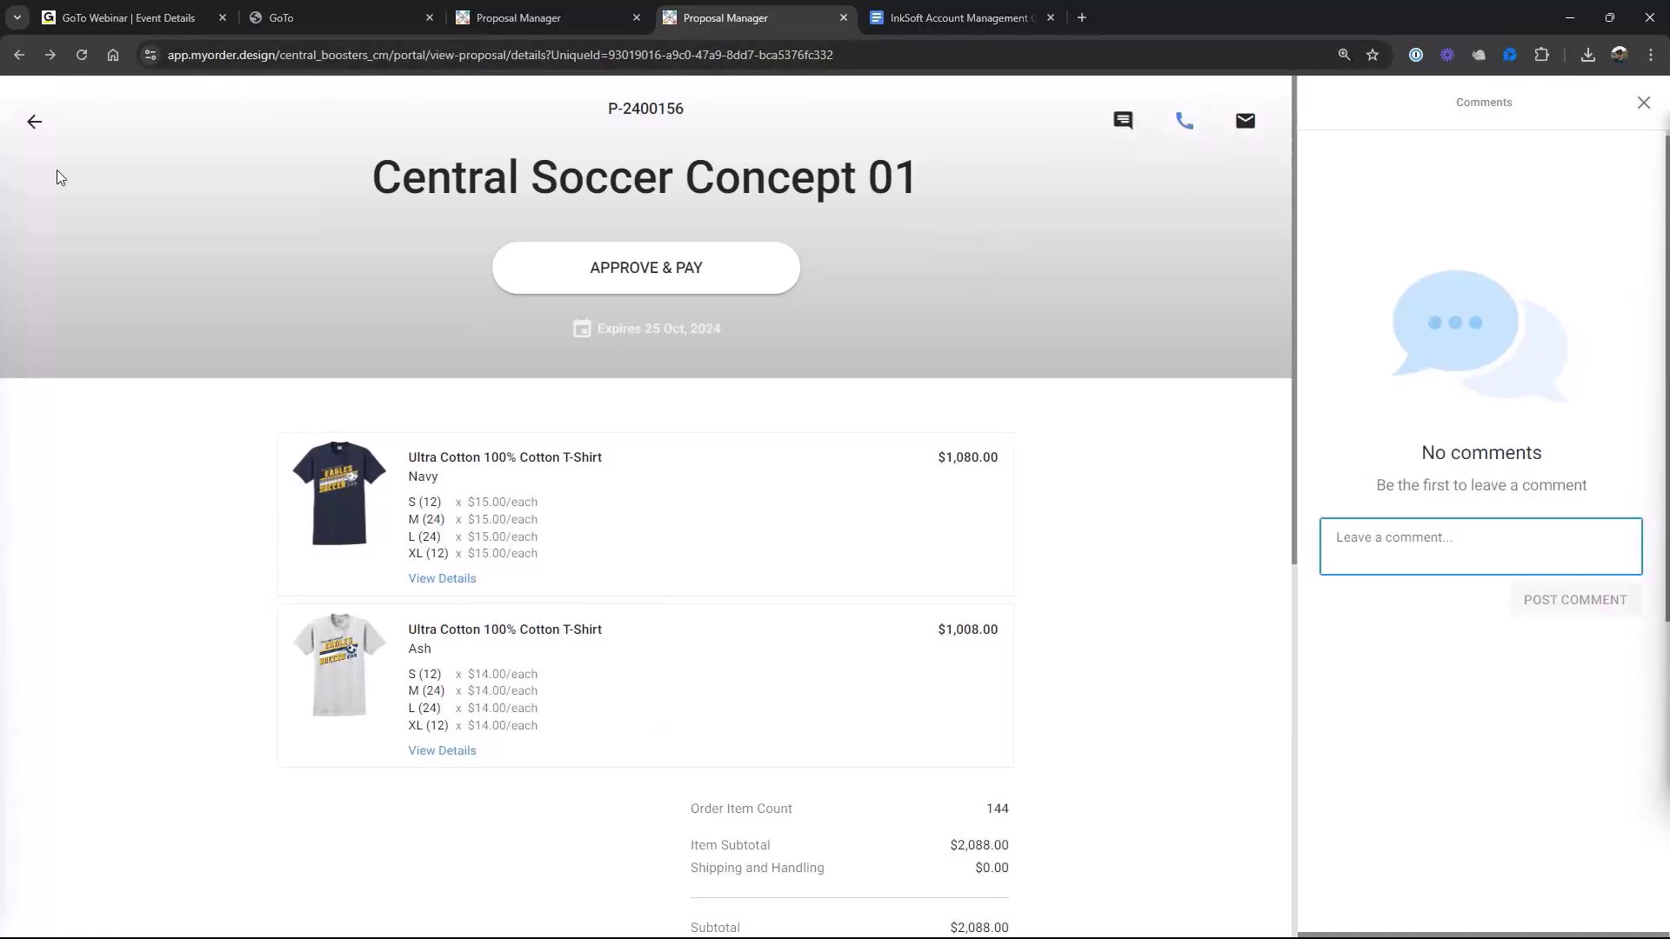
click(34, 121)
From the proposal editor, send the proposal to orders with an internal comment that the customer is coming down to the office to pay
key(ctrl+shift+Tab)
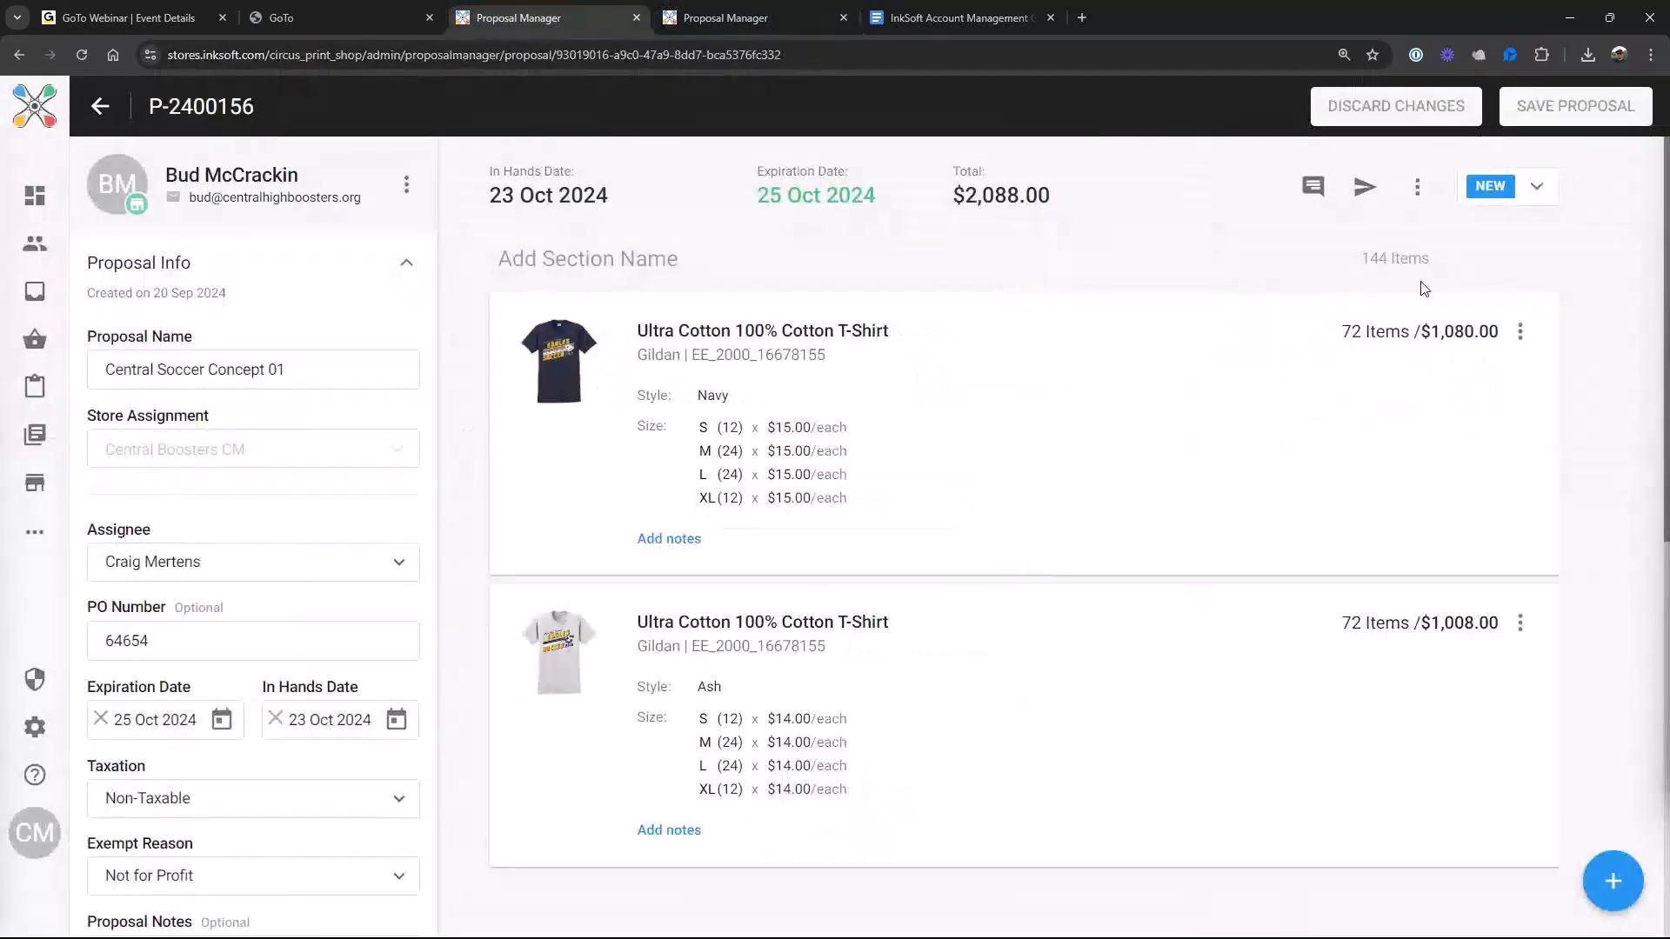
click(1418, 188)
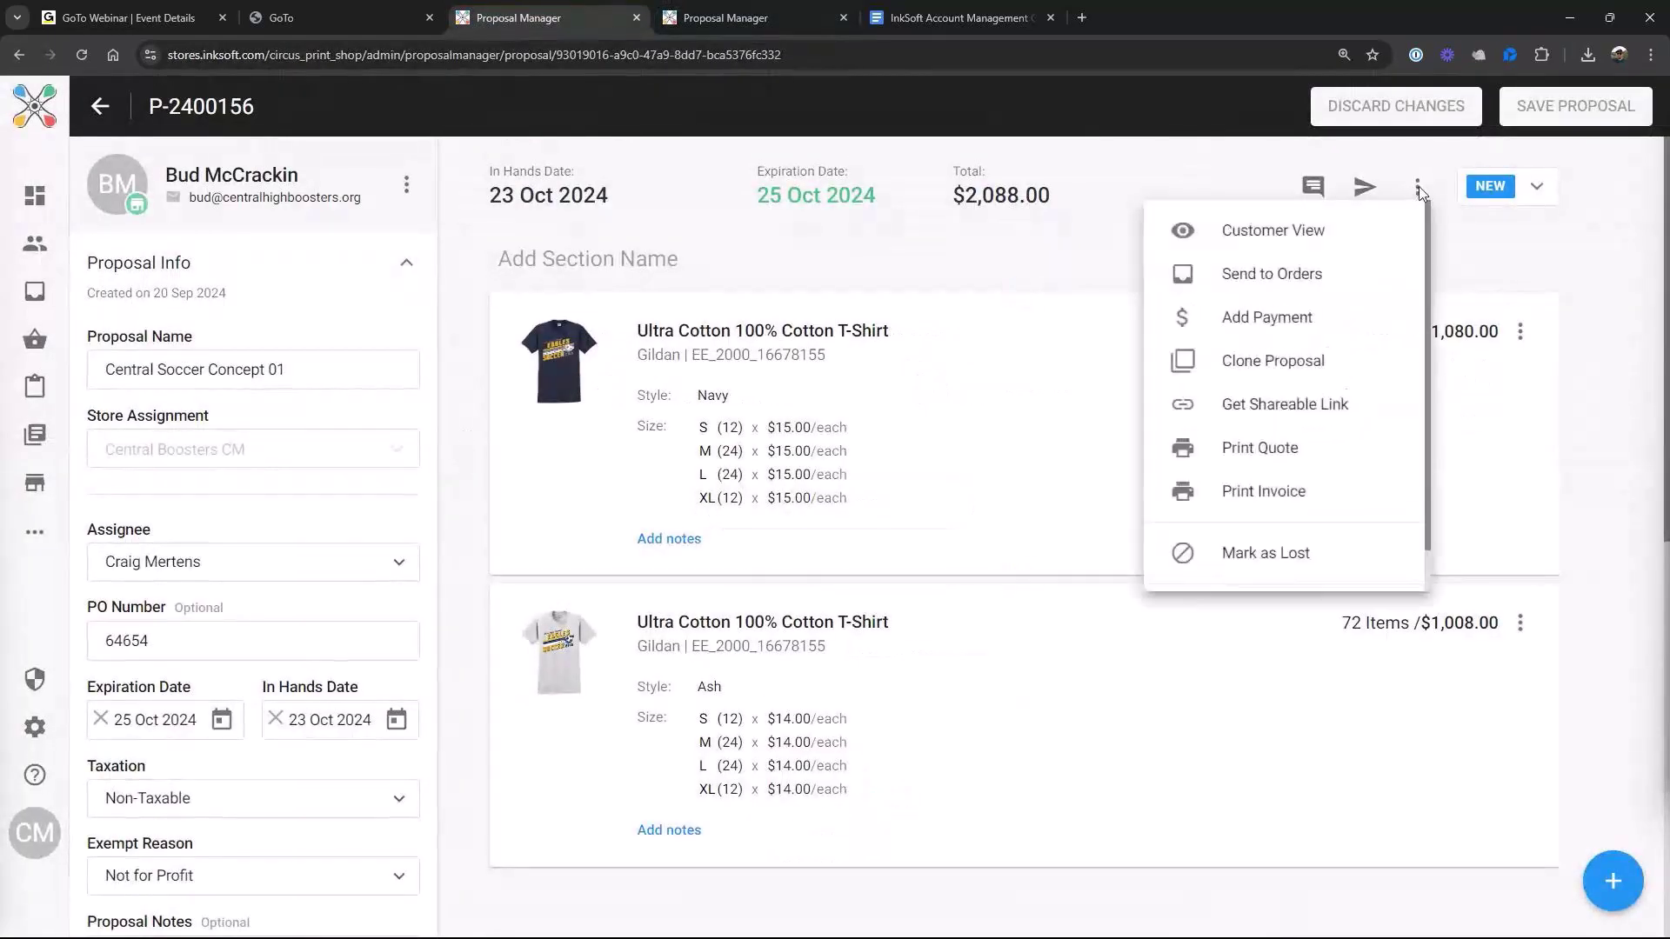
click(1291, 278)
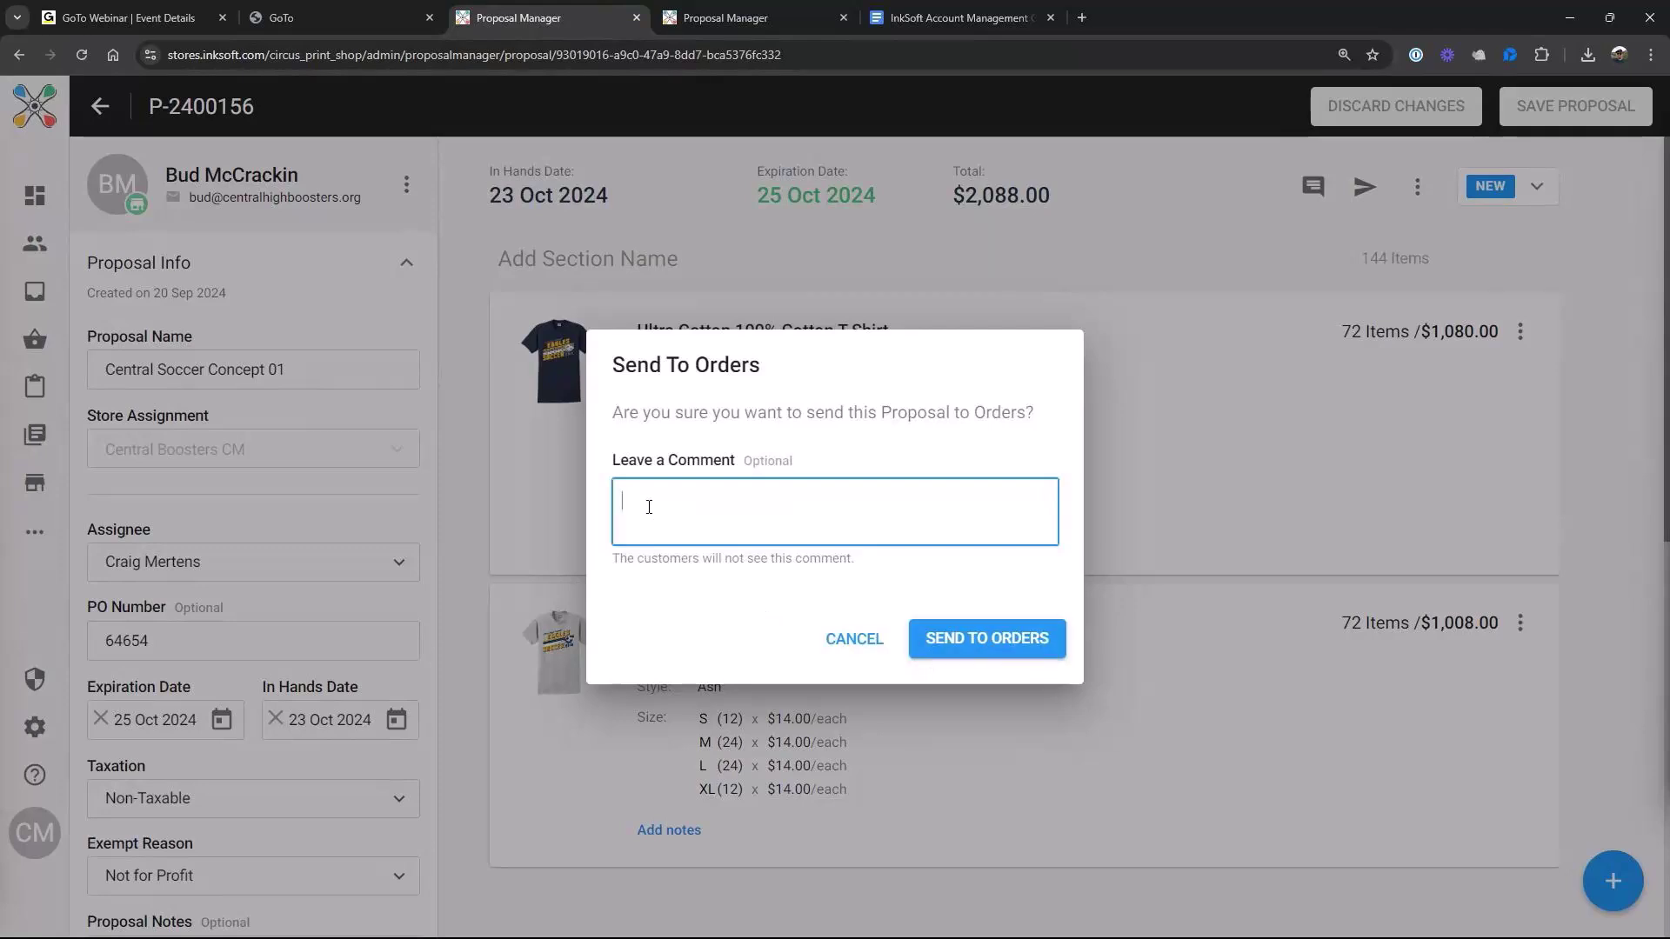
text(Bud is coming down to the office to pay)
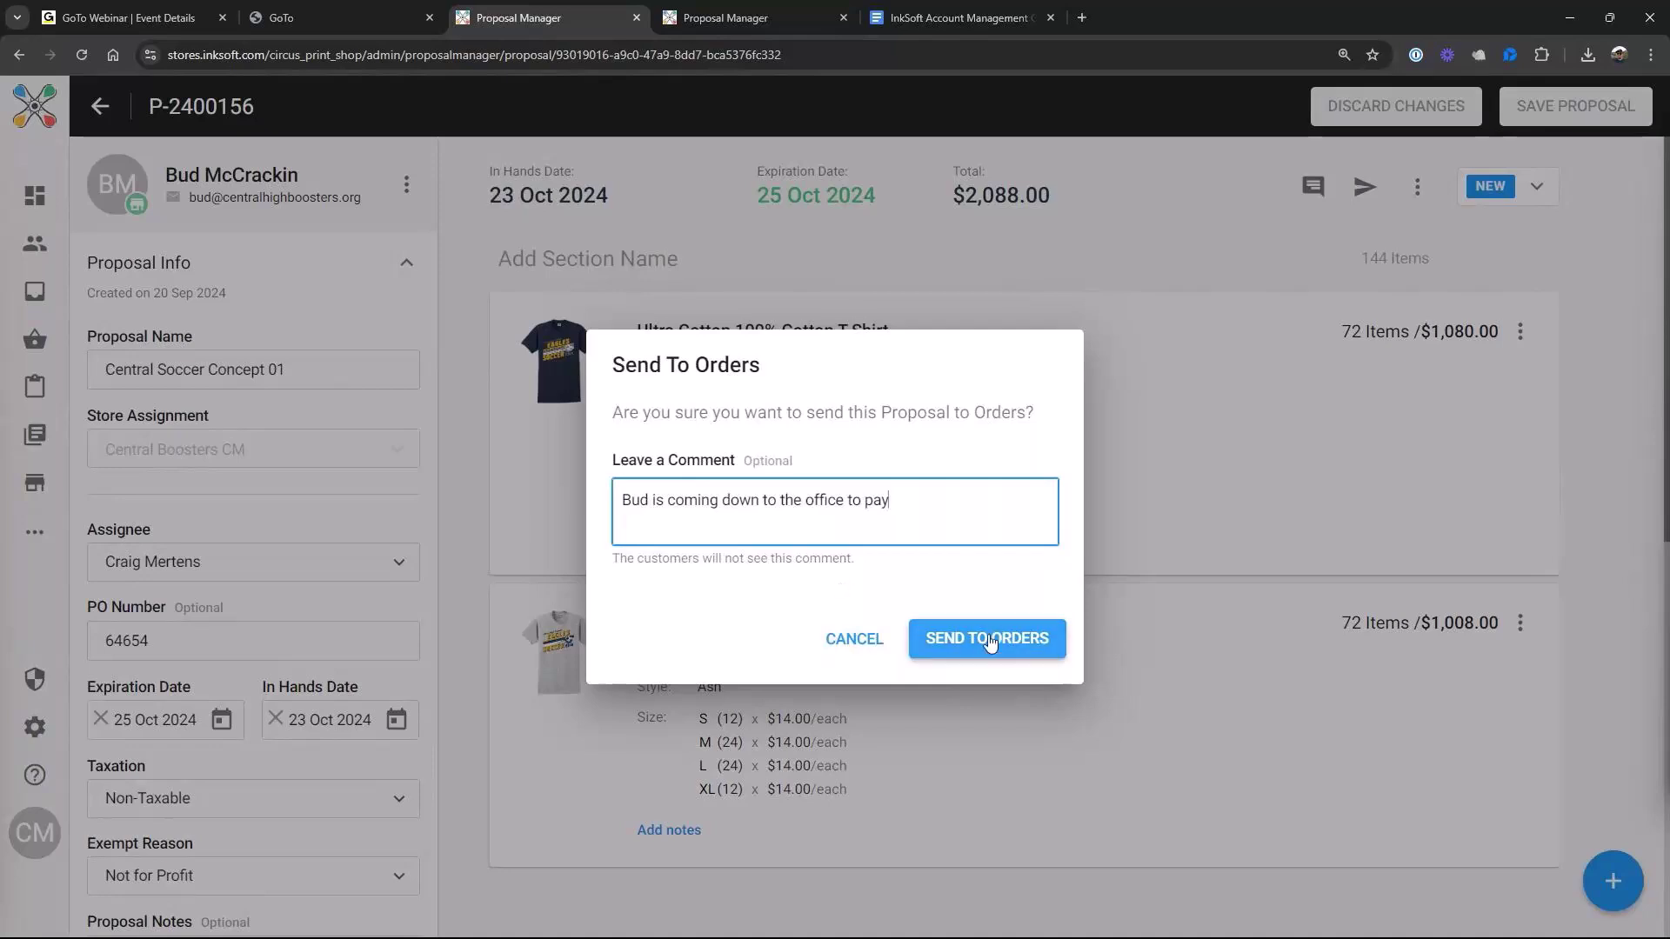
click(989, 639)
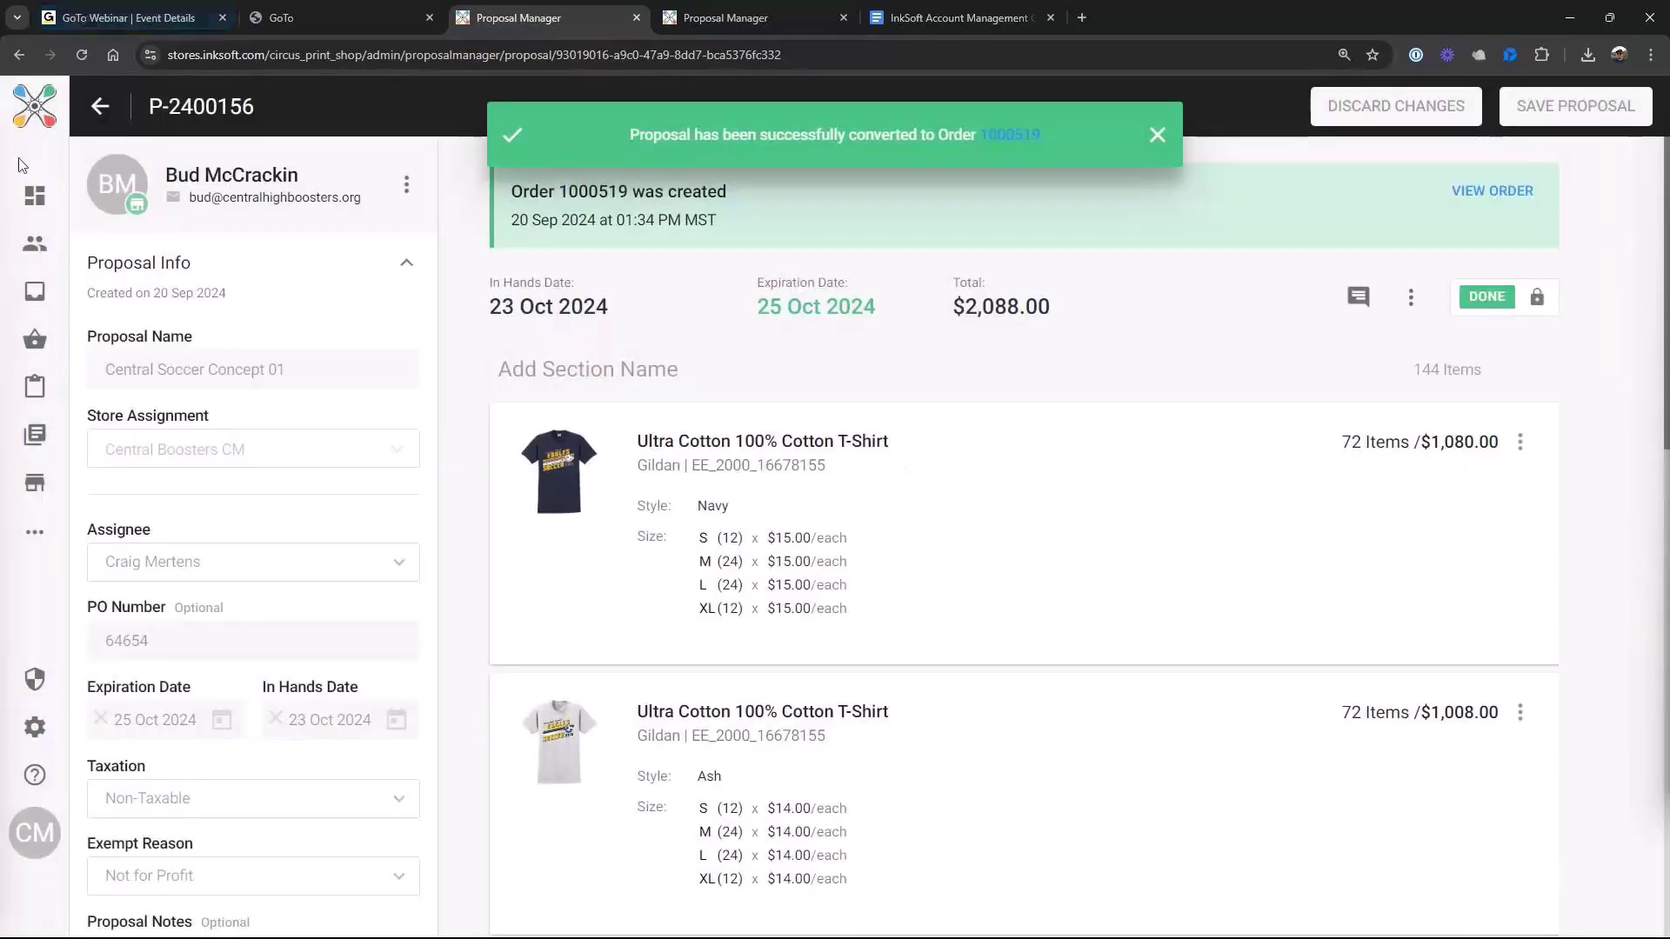
Open the newly created Central Boosters CM order from the orders list and review its items and payment details
mouse_move(22, 166)
click(95, 300)
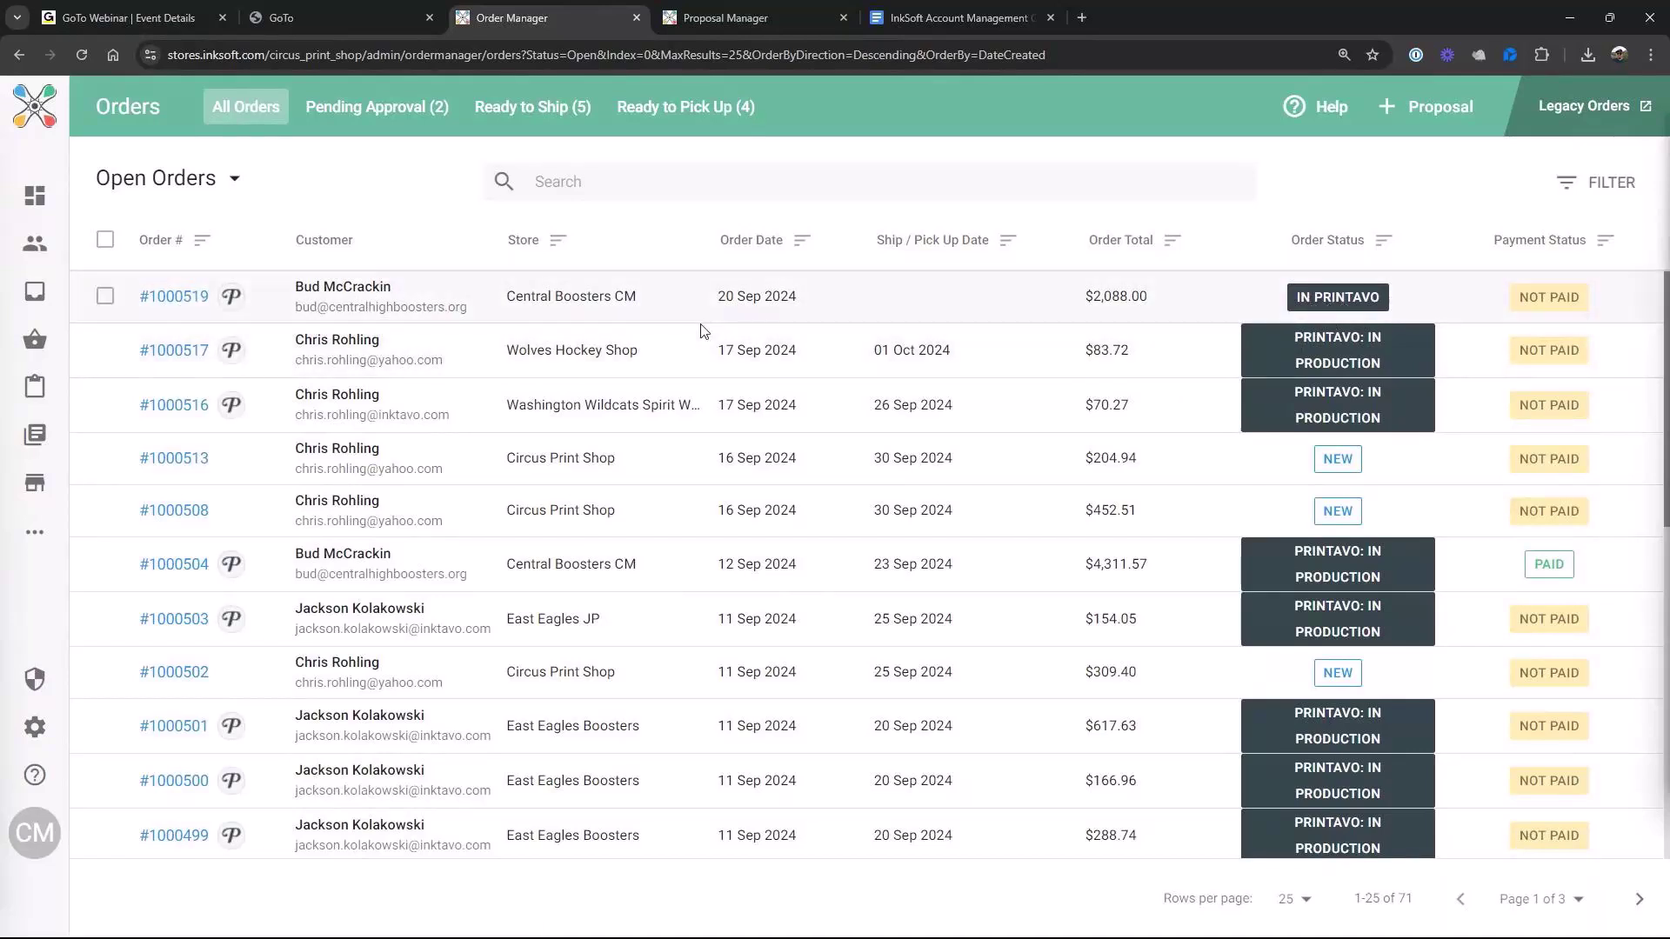
click(363, 303)
scroll(755, 345, down, 8)
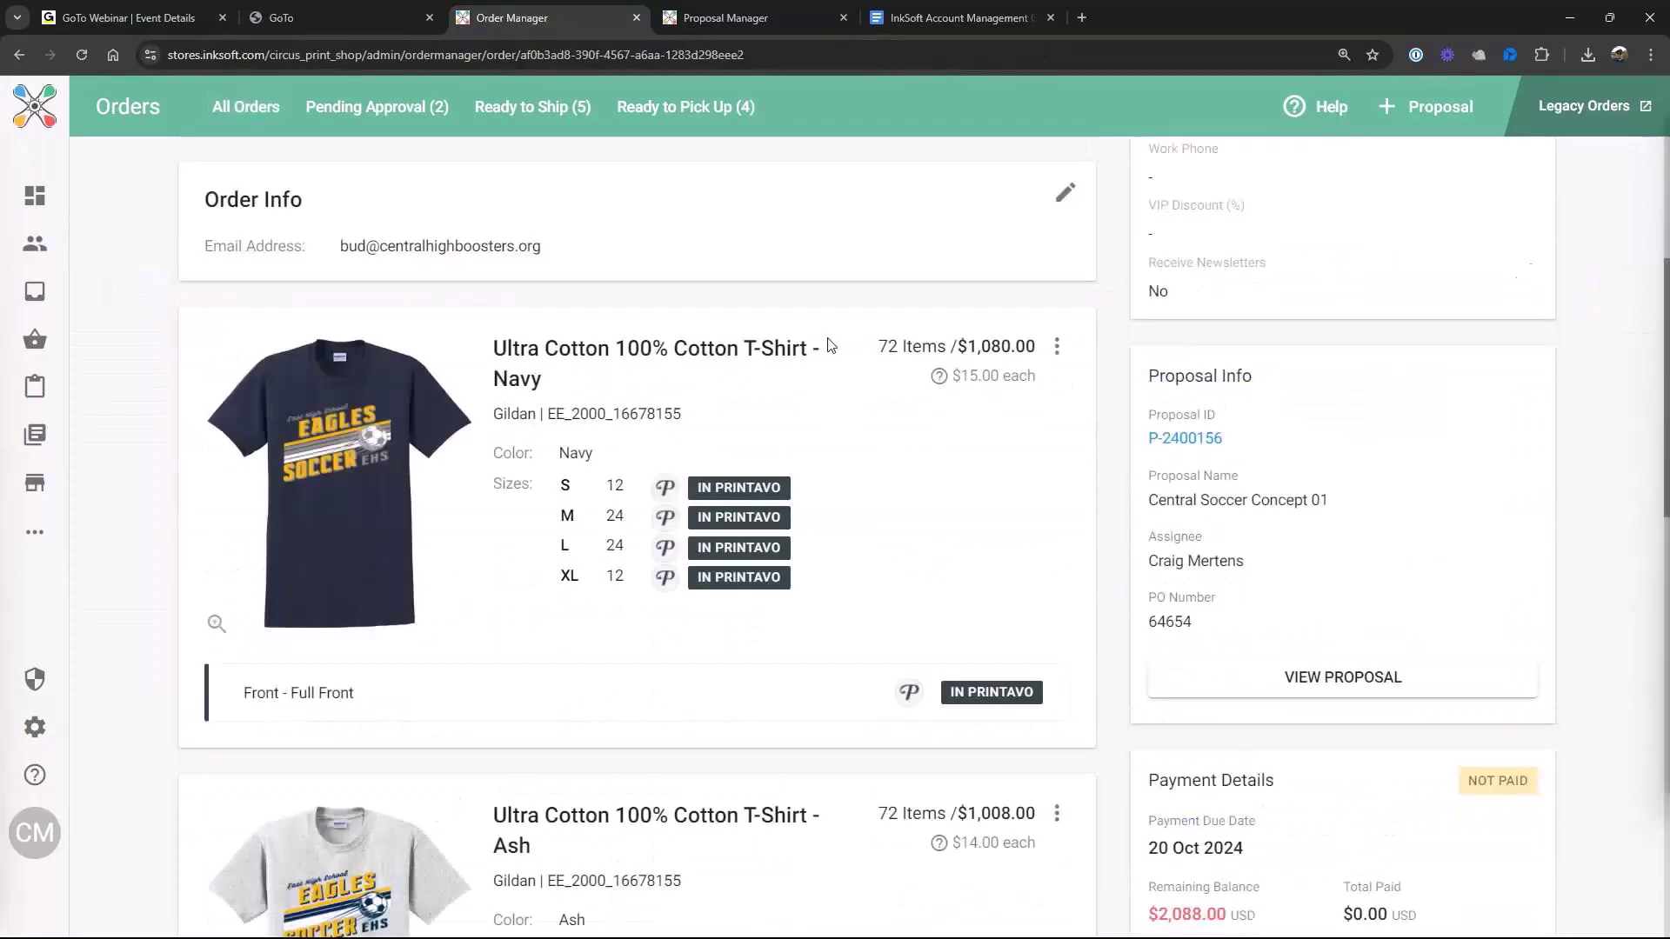
scroll(824, 346, up, 4)
scroll(825, 345, up, 5)
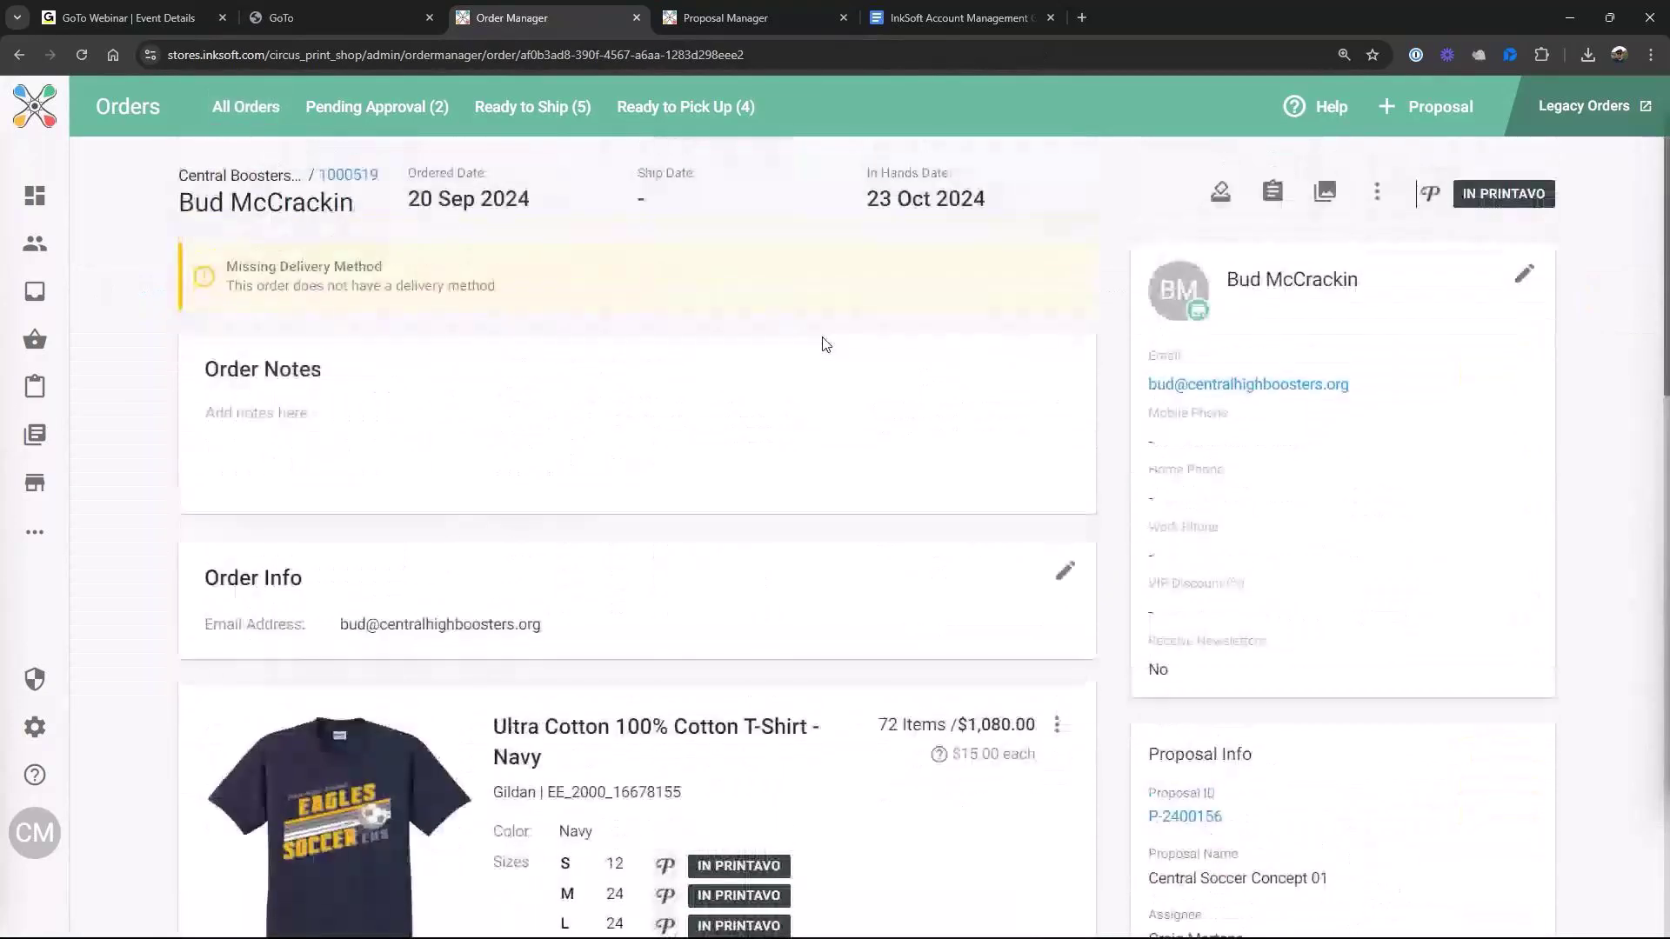
scroll(1391, 328, down, 10)
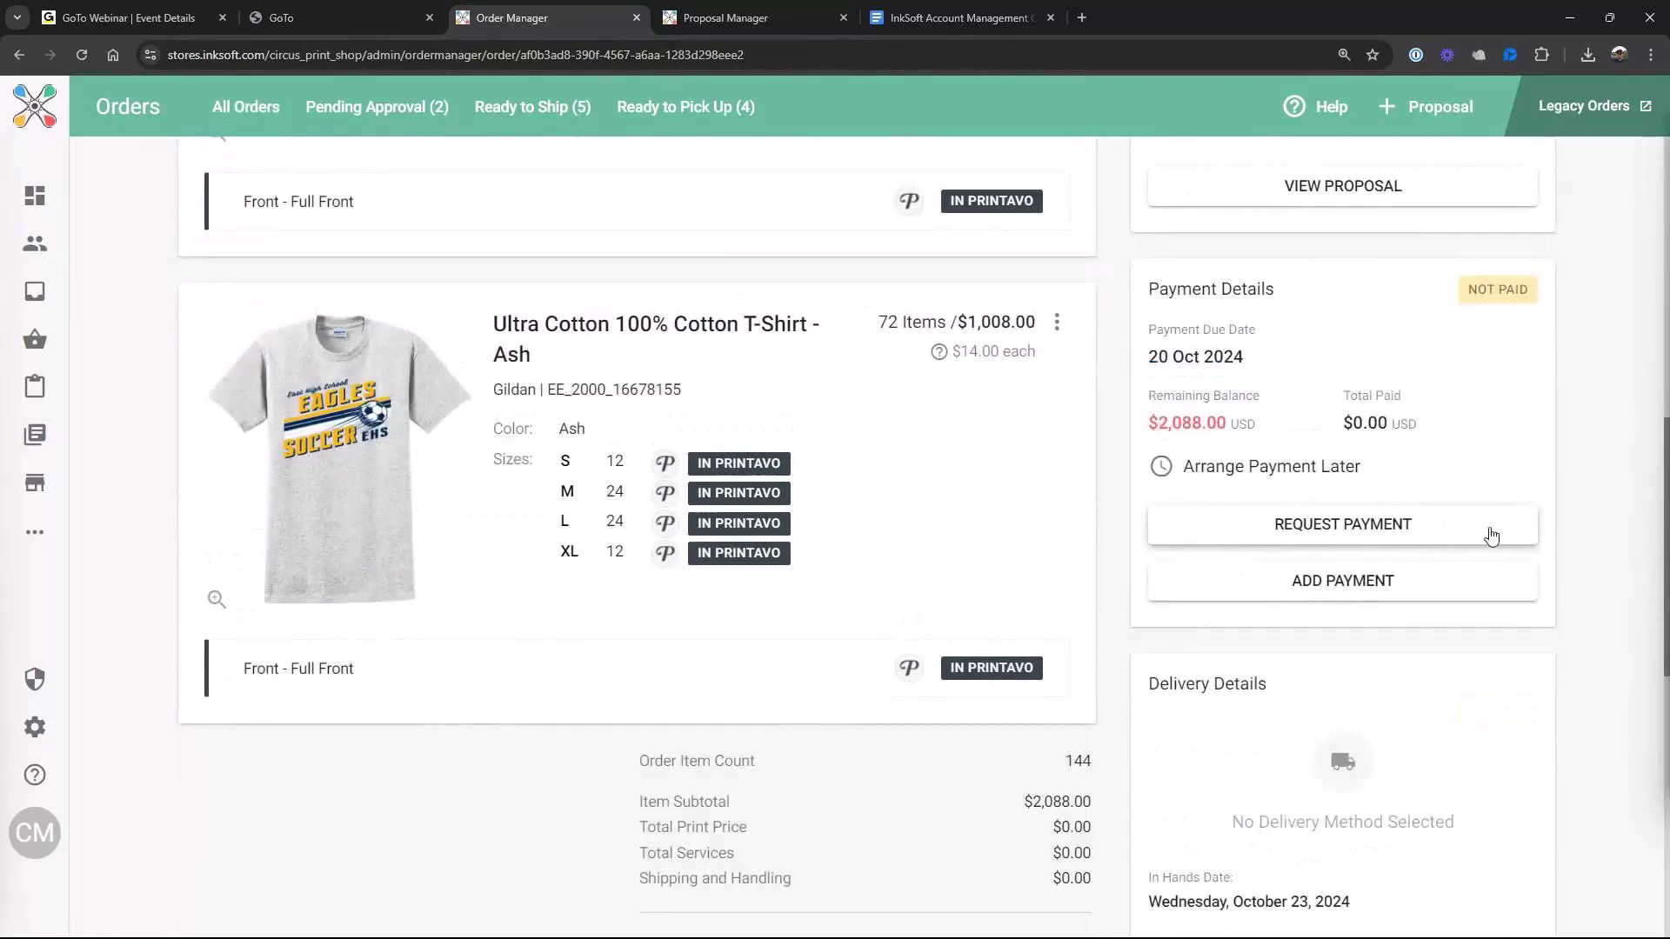
Record a Cash / Other payment of $2,088.00 on the order
click(1337, 594)
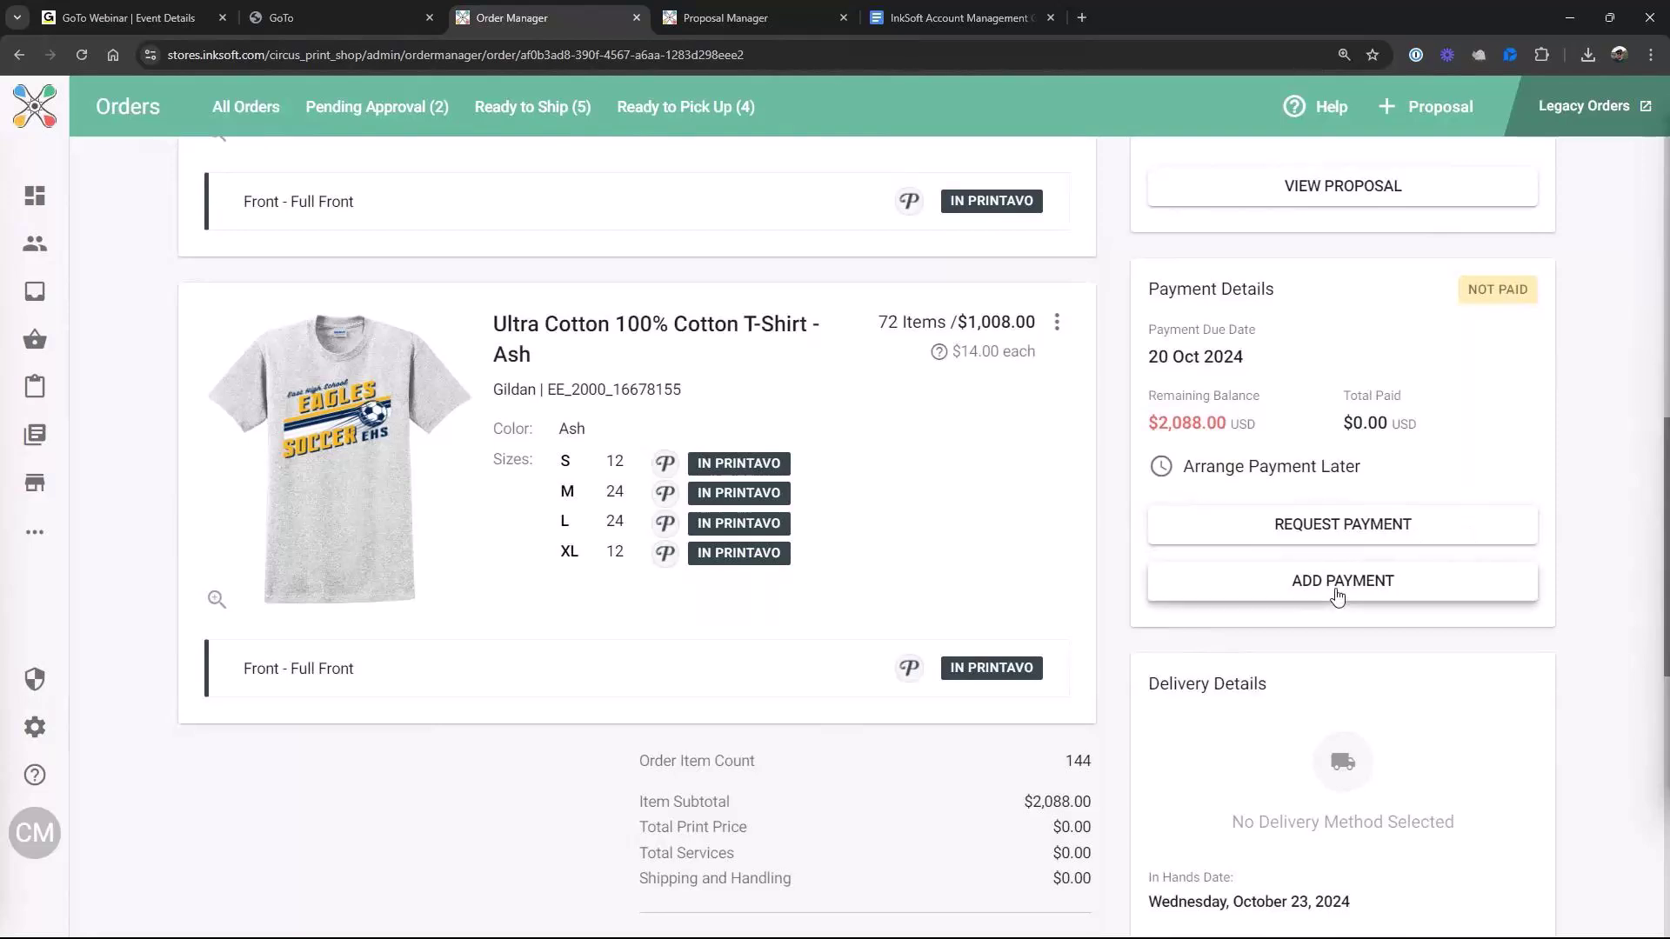
click(641, 594)
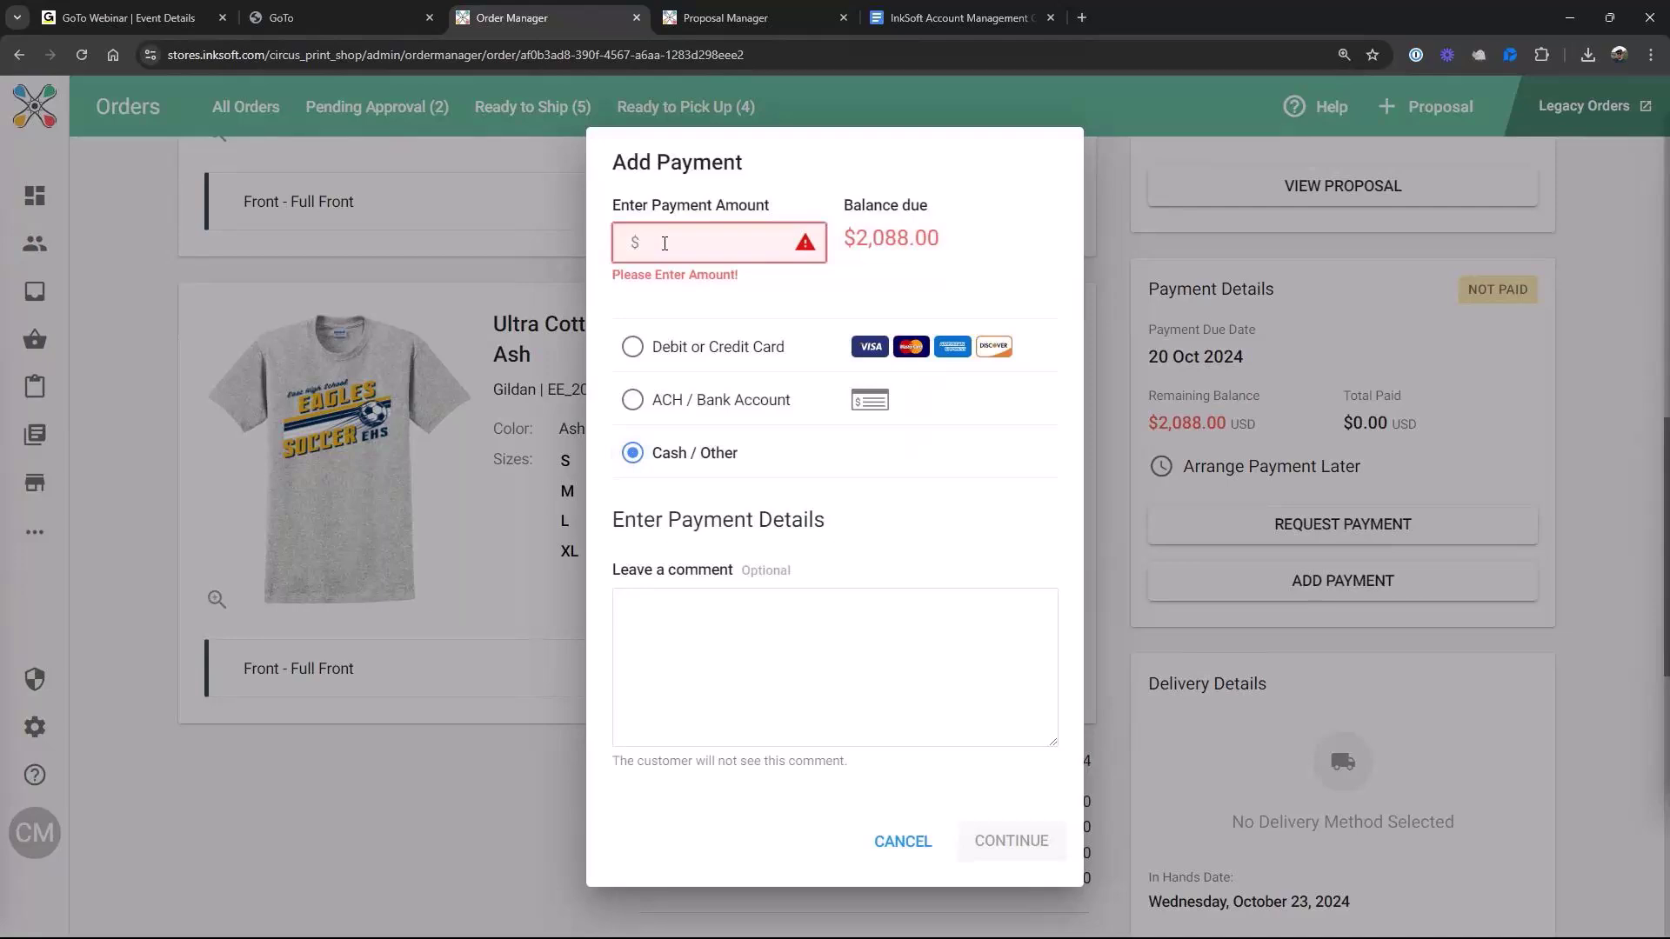
text(2088.00)
click(1009, 839)
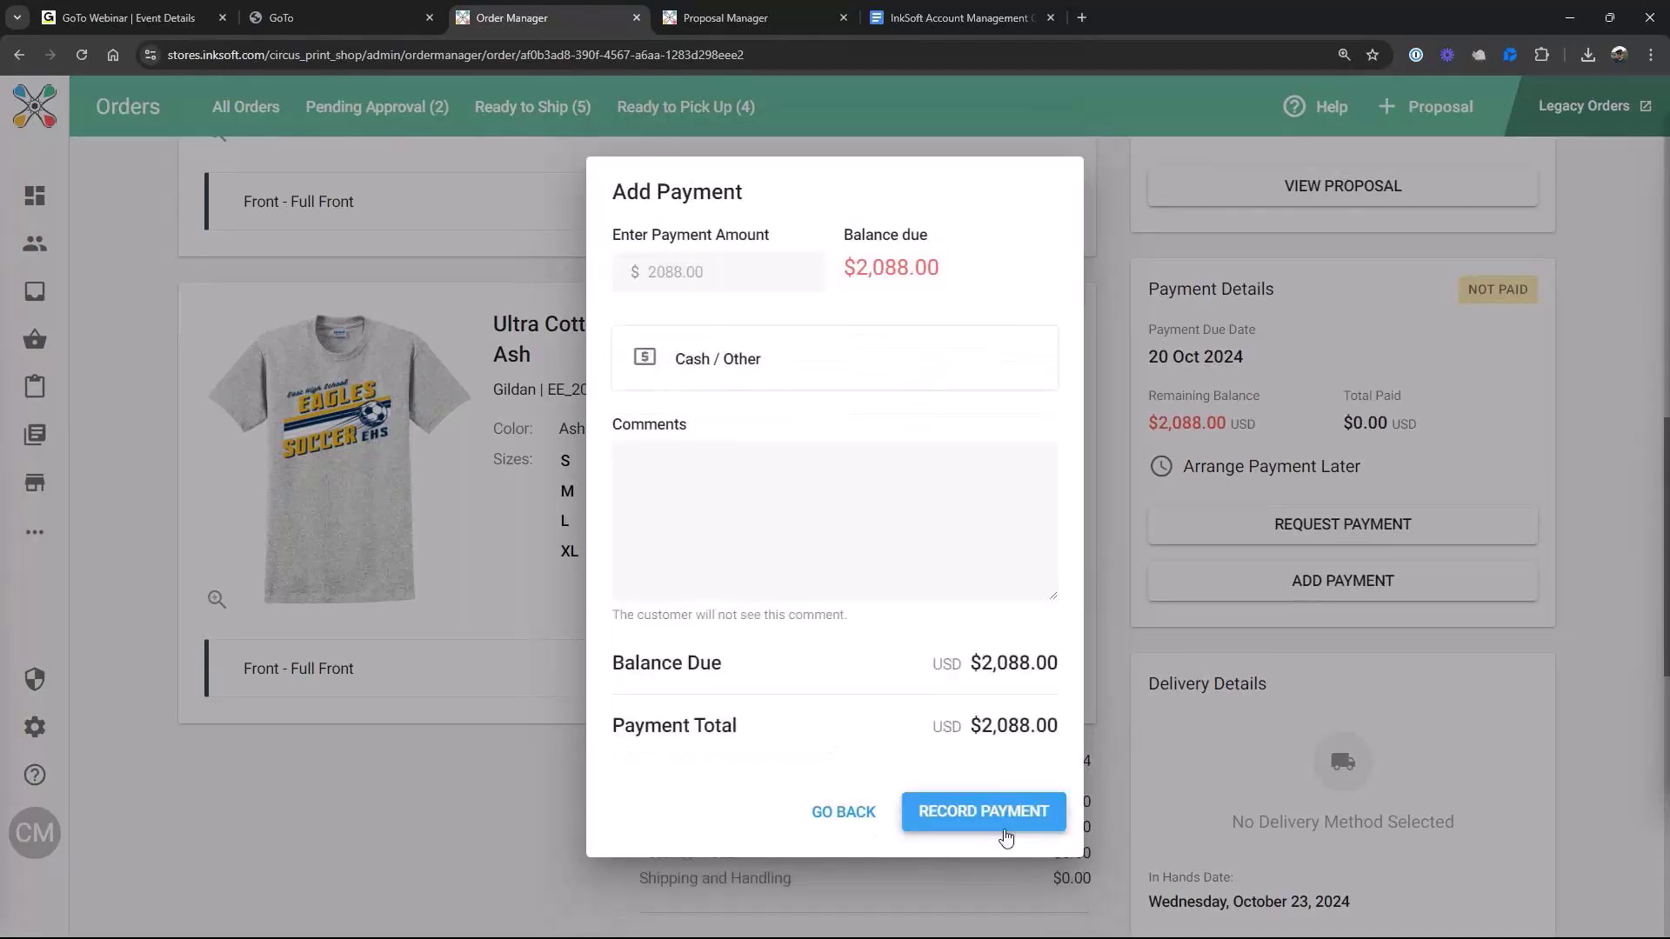
click(941, 826)
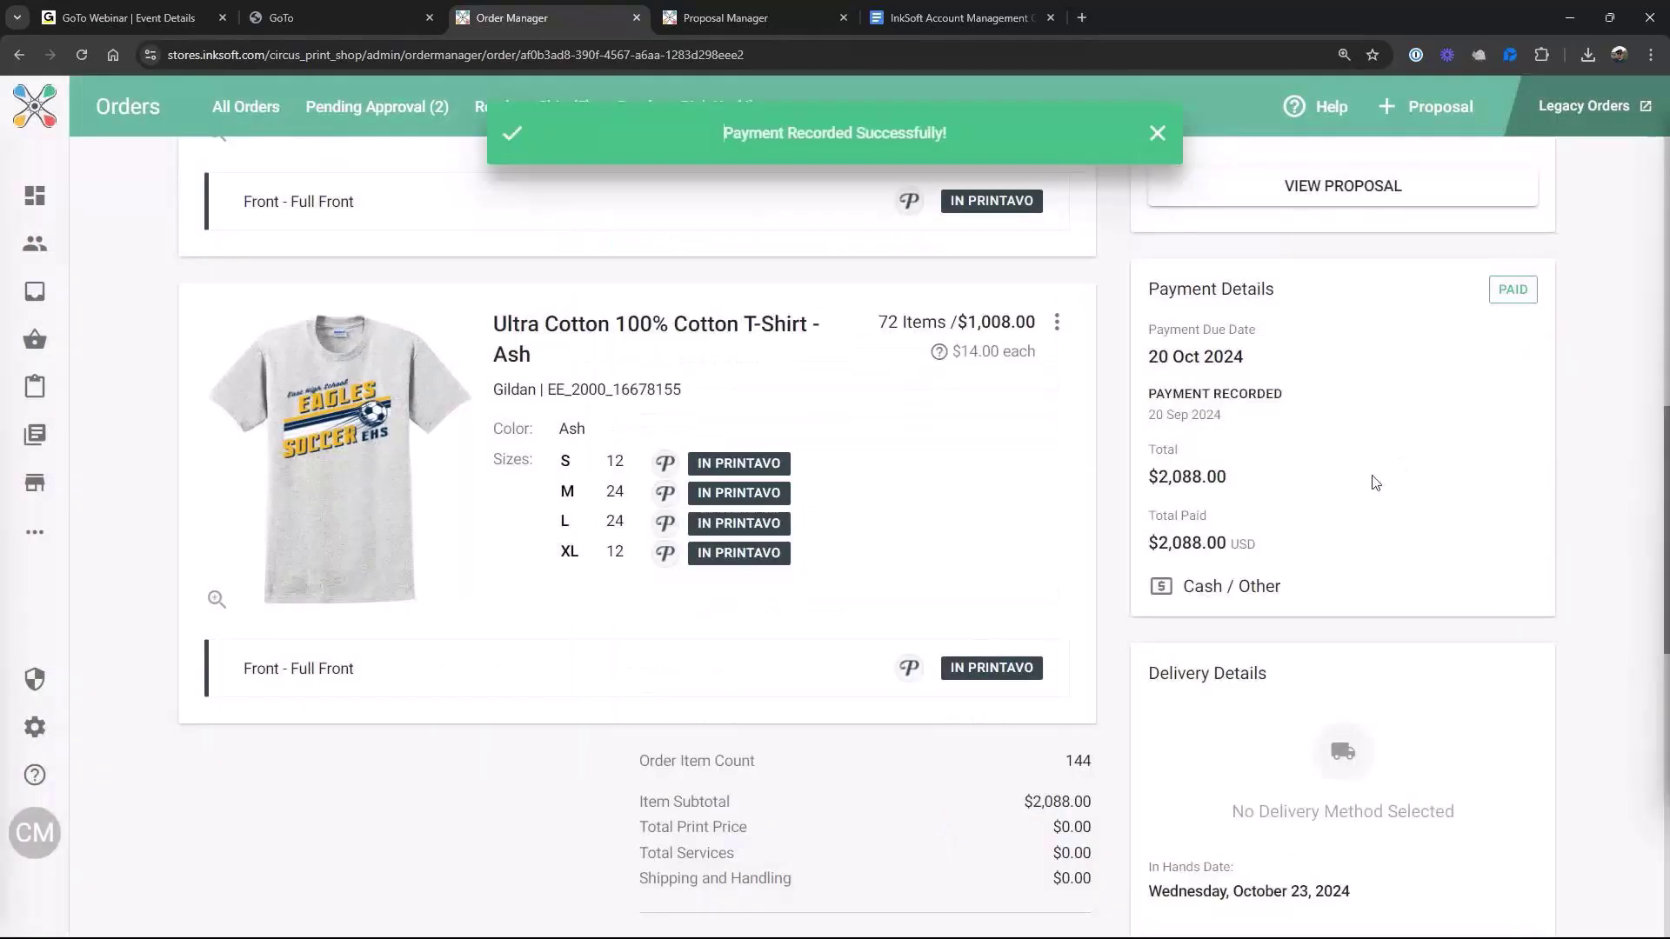
Review the order's timeline and assign Circus Print Shop Curbside Pick-up as its pick up method
scroll(1372, 481, up, 9)
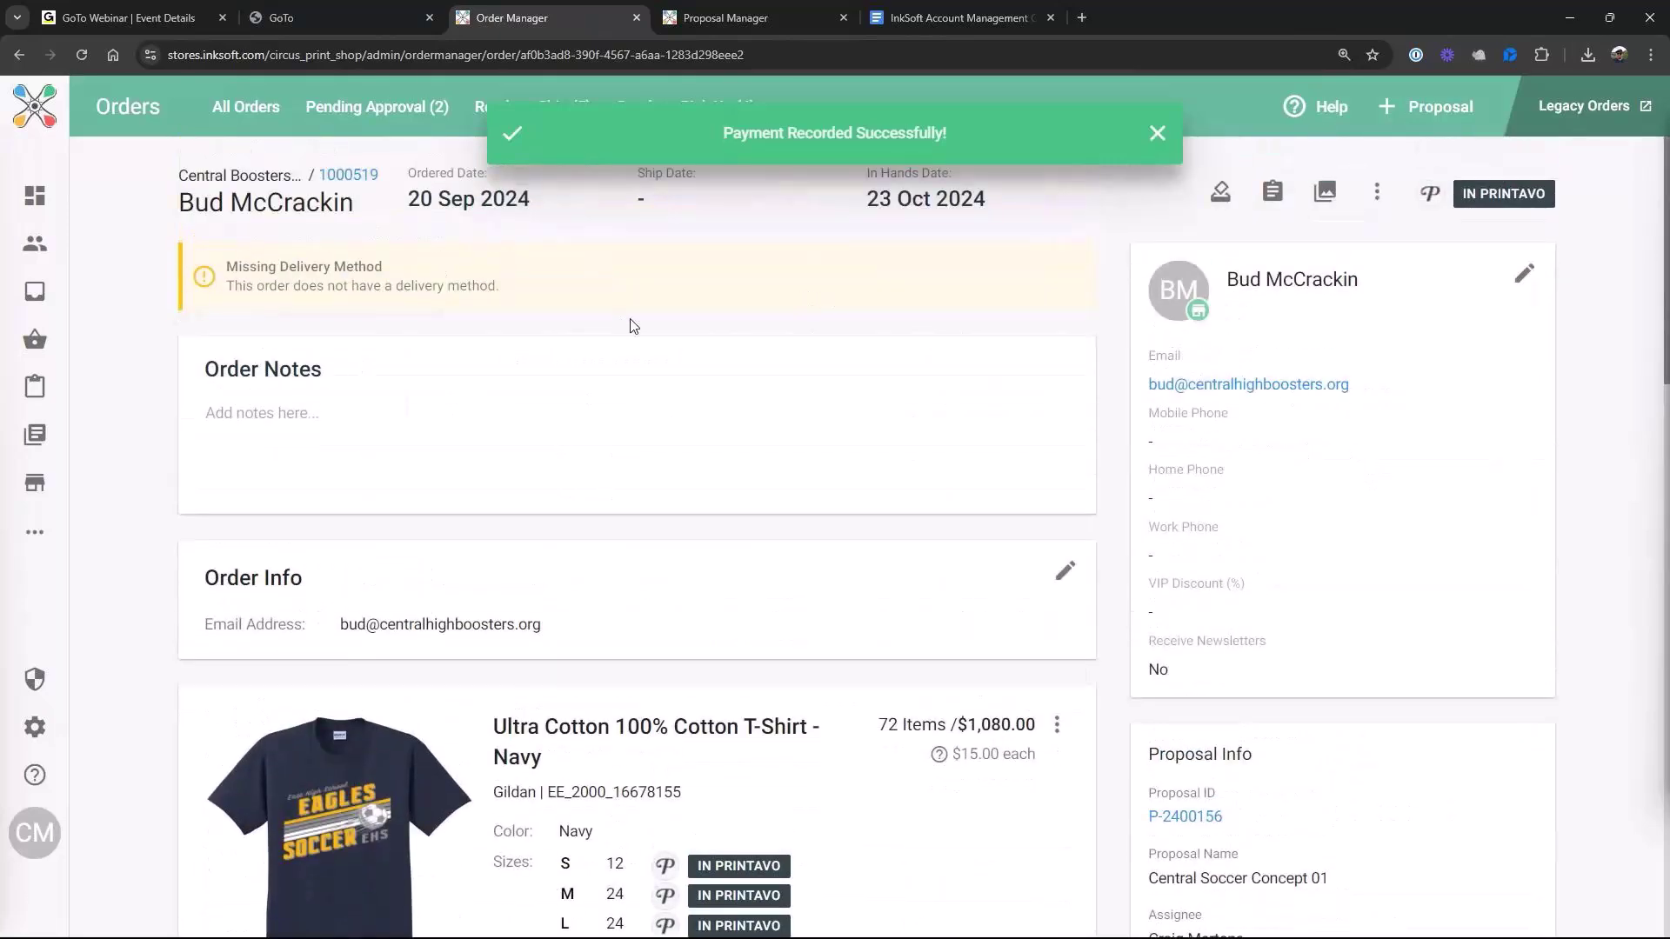
scroll(630, 326, down, 5)
scroll(631, 326, down, 10)
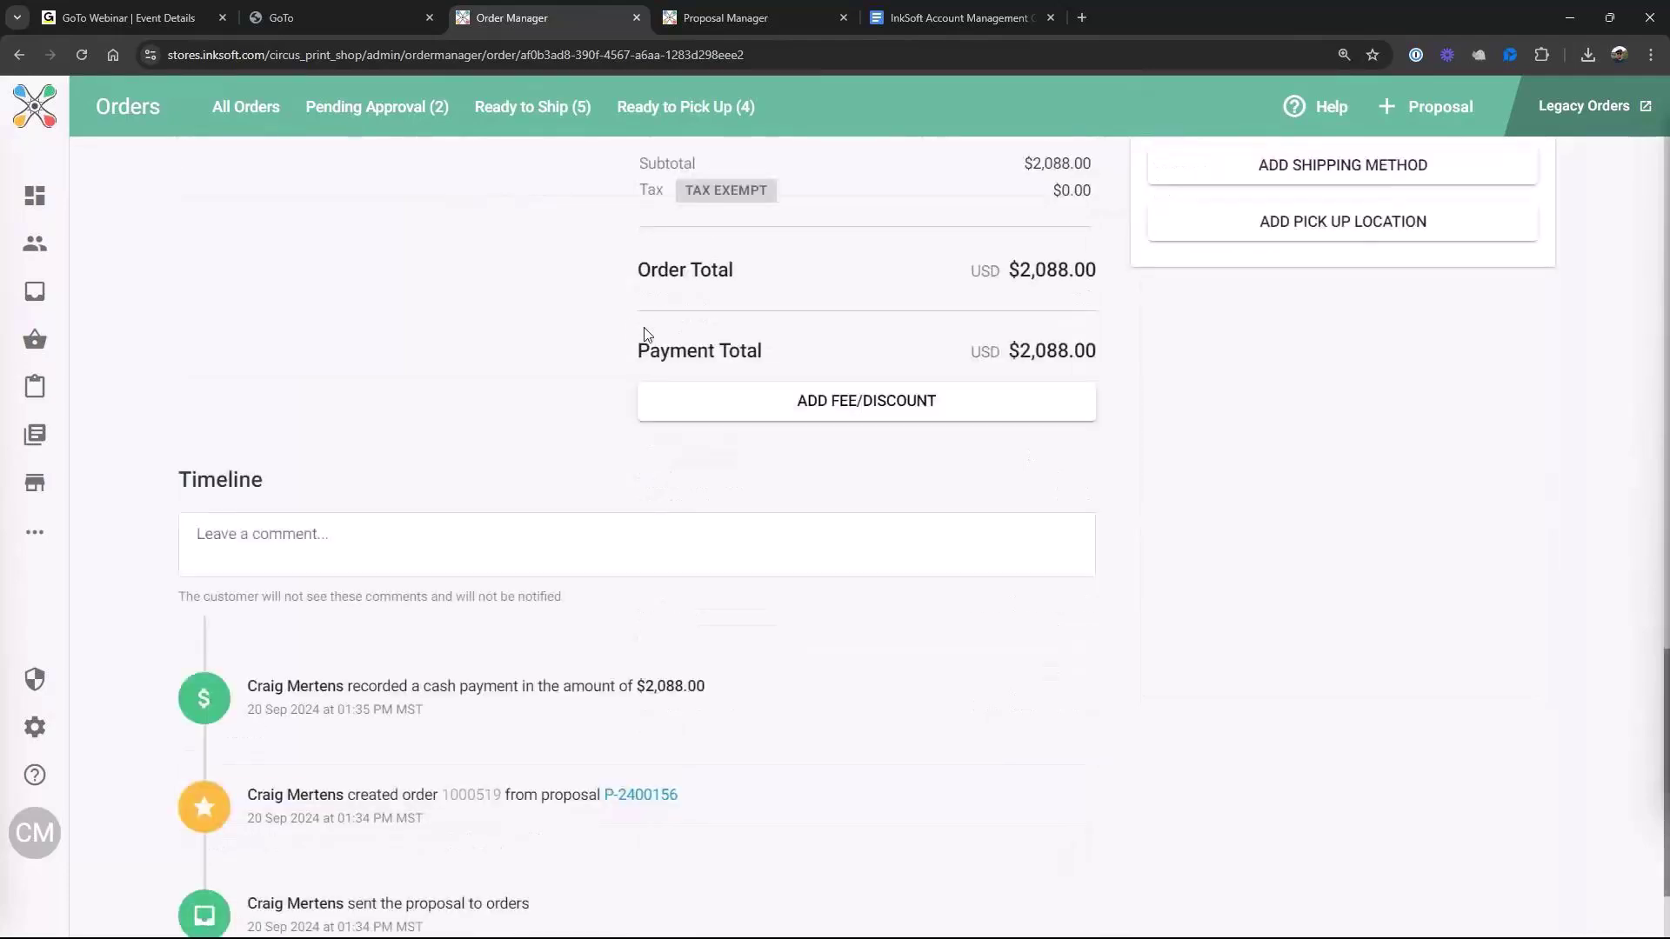
scroll(639, 330, up, 3)
scroll(639, 330, up, 2)
scroll(1343, 609, down, 2)
click(1342, 760)
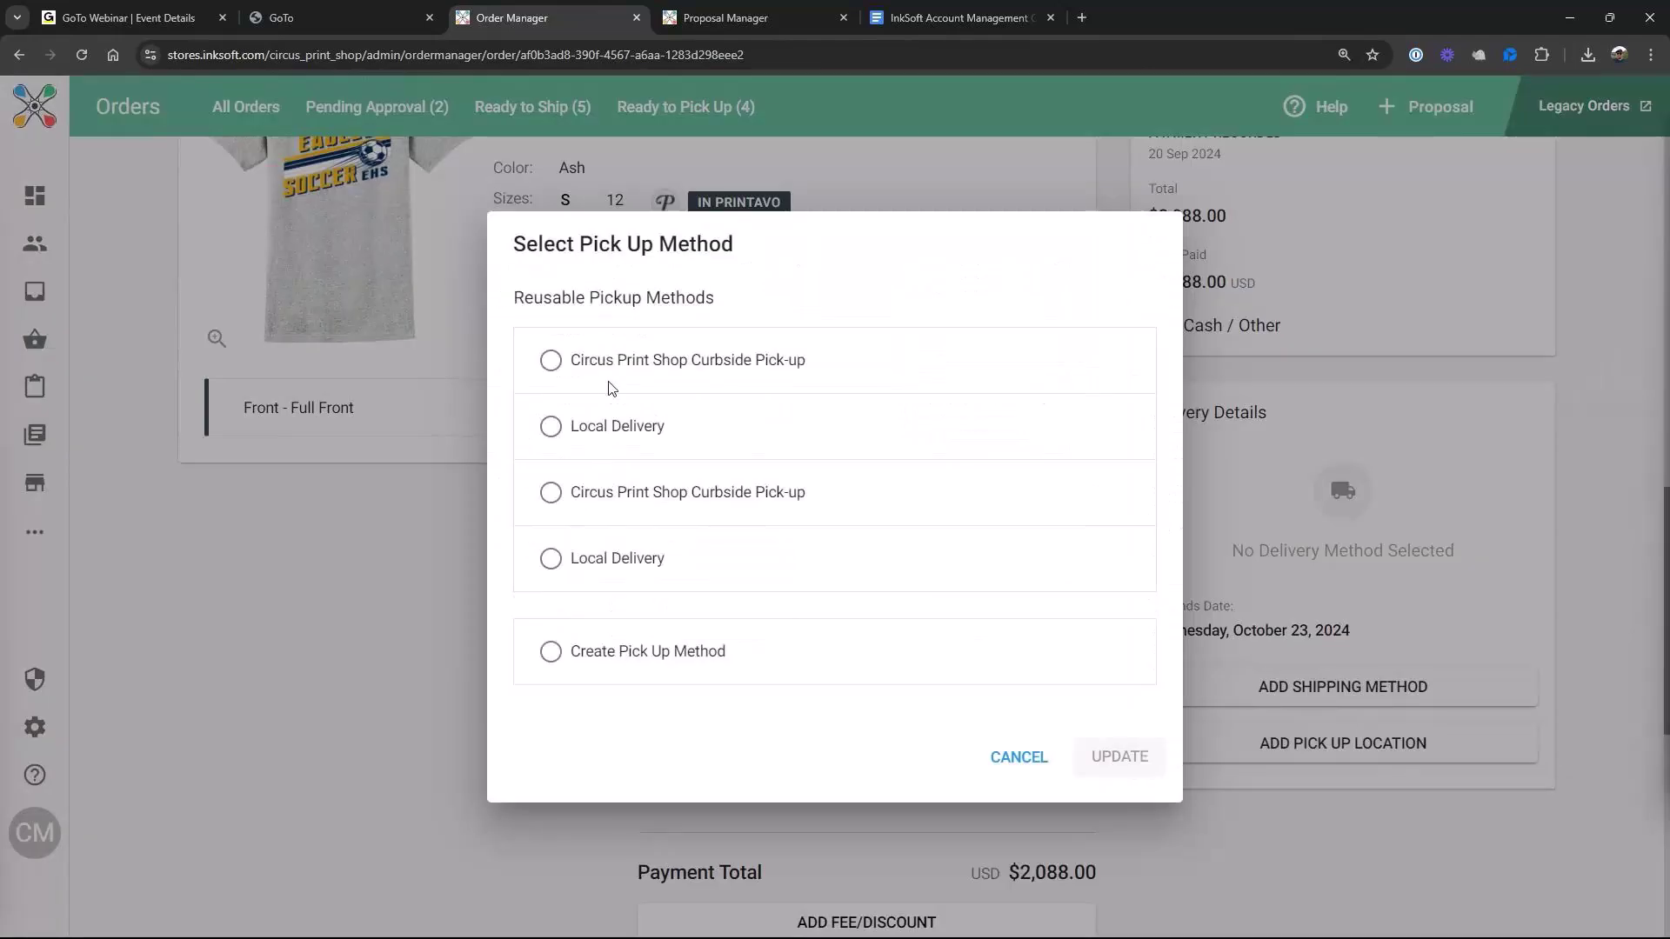
click(570, 357)
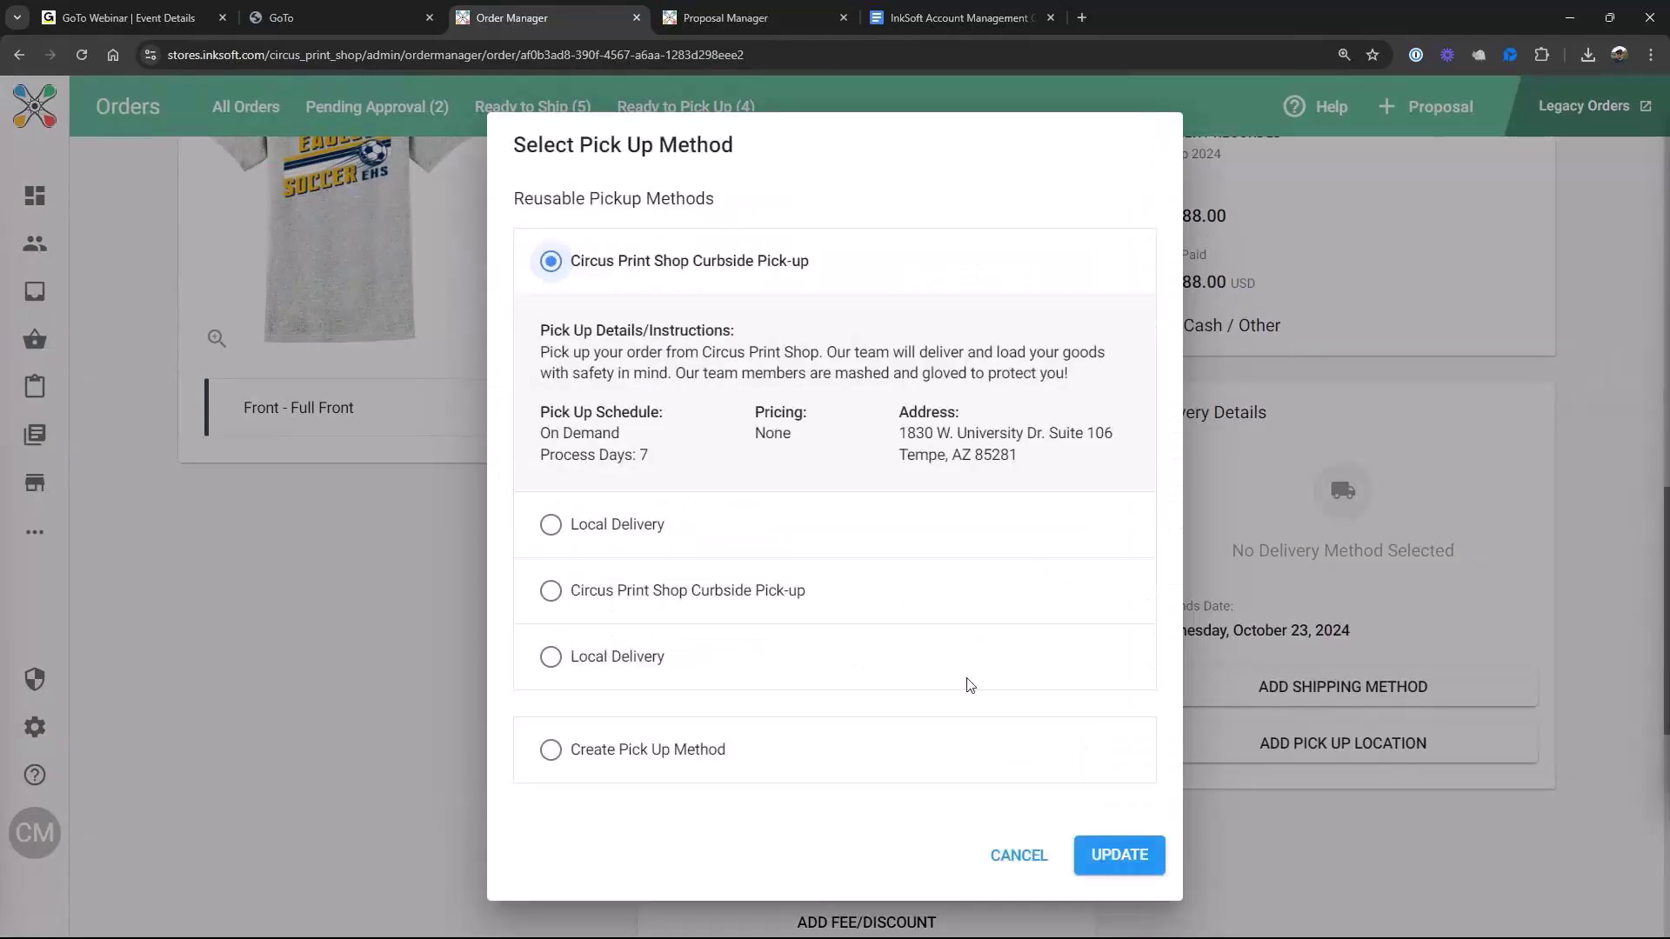
click(1110, 861)
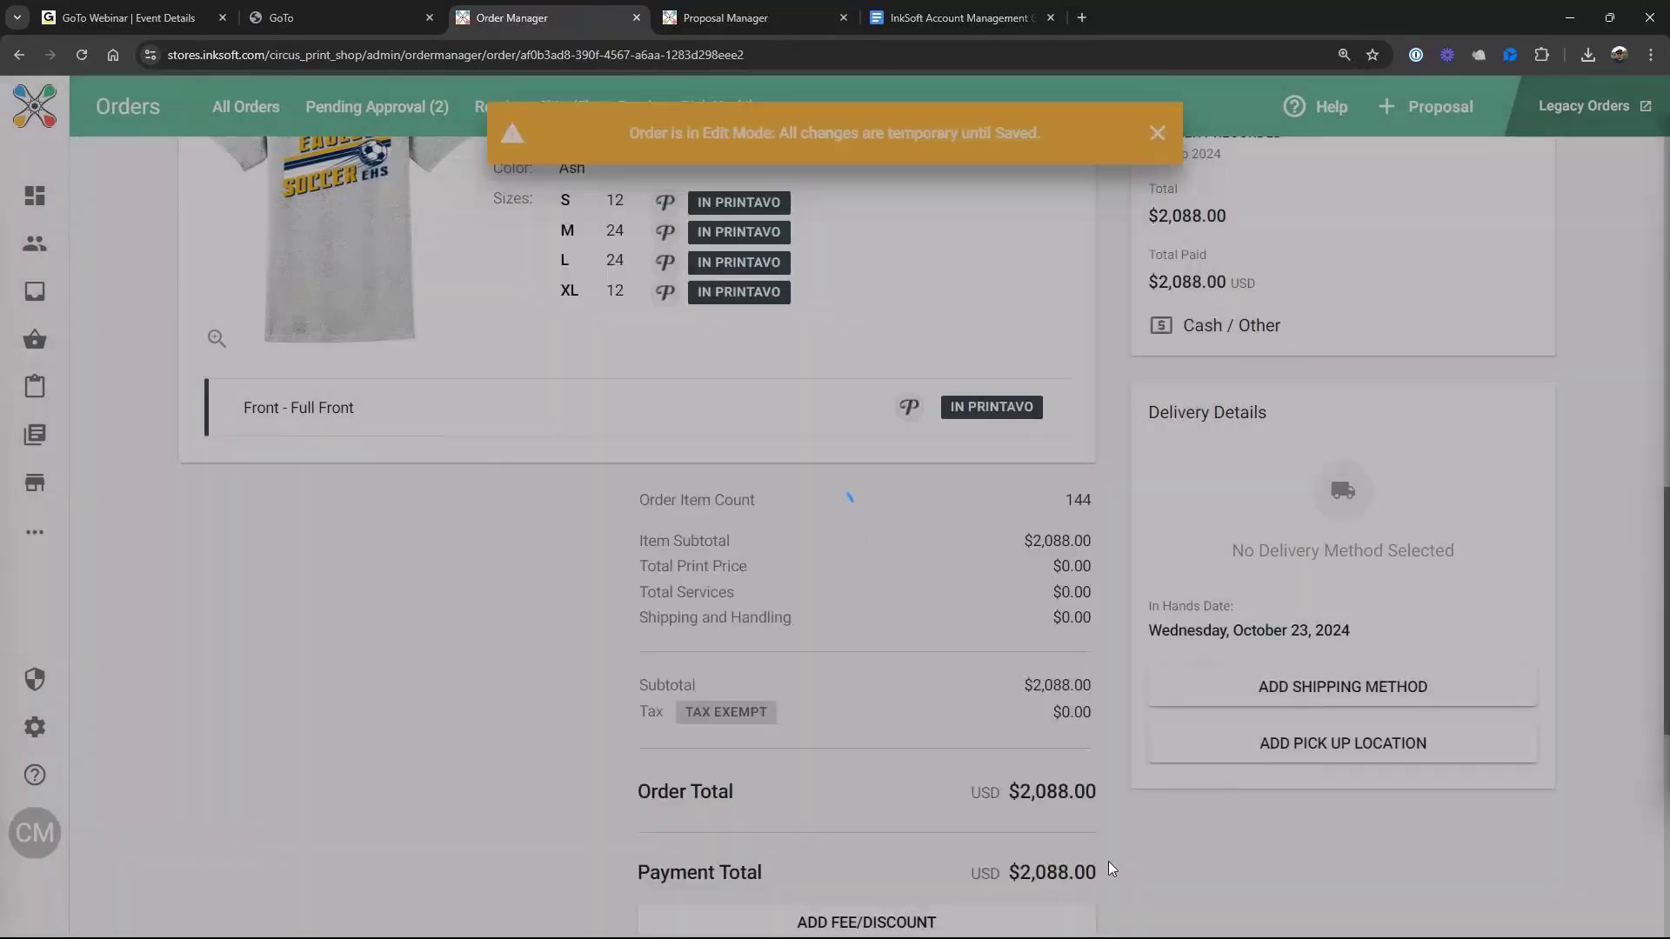
Save the order changes and confirm the order update from the change summary
scroll(898, 507, up, 2)
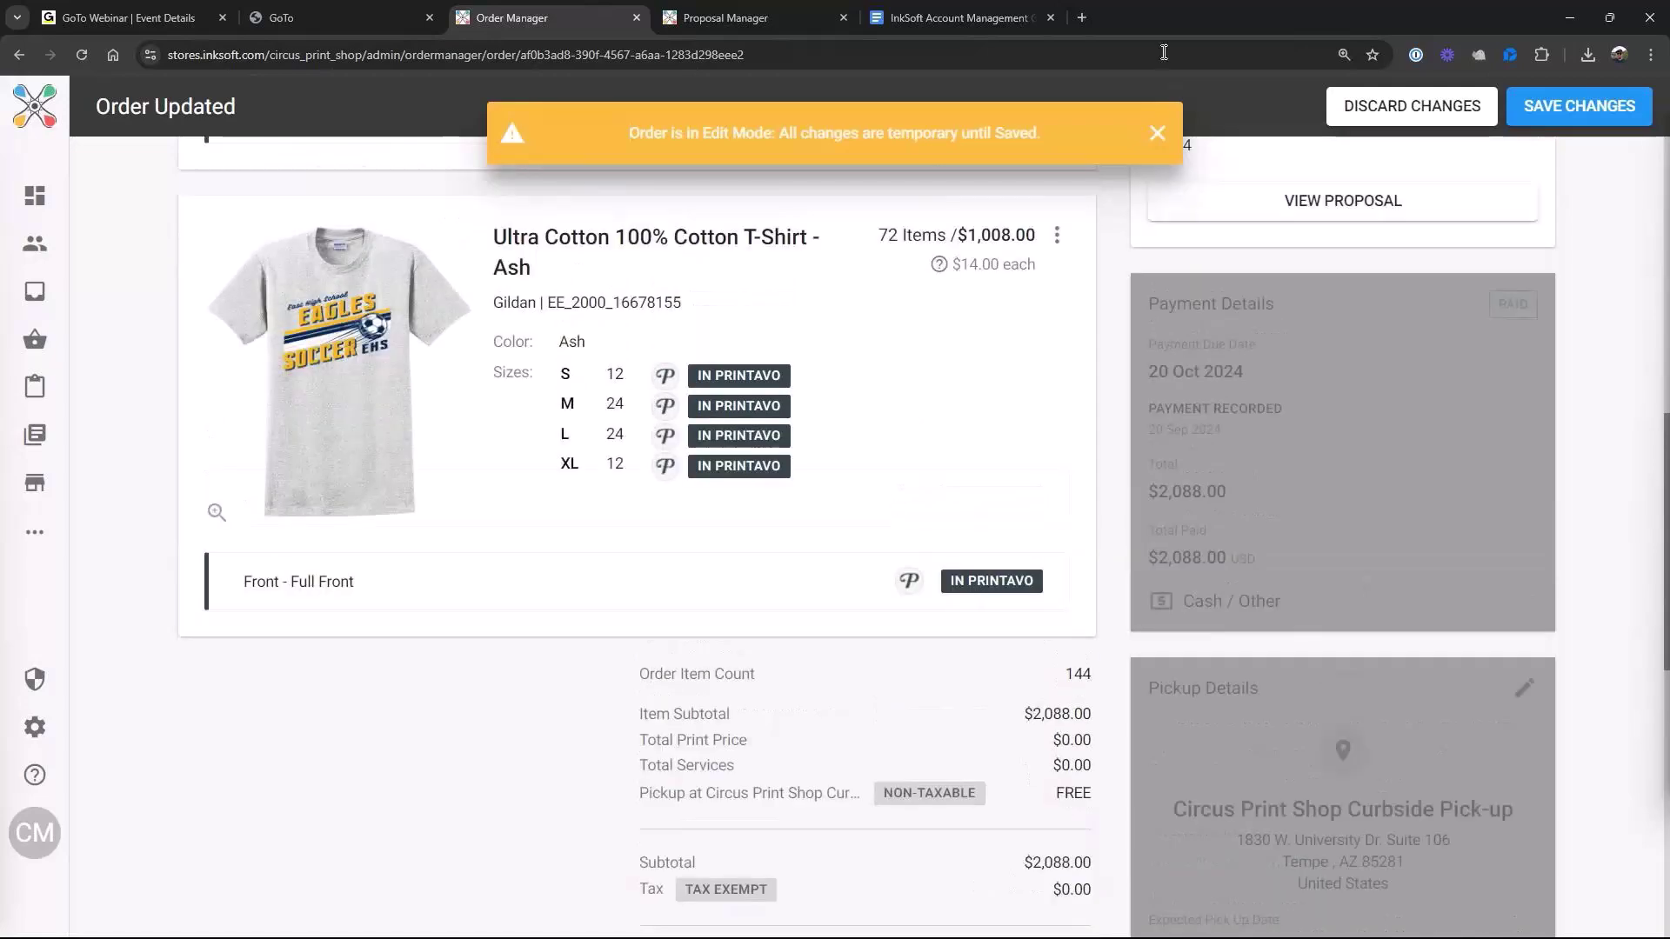
click(1157, 132)
click(1557, 108)
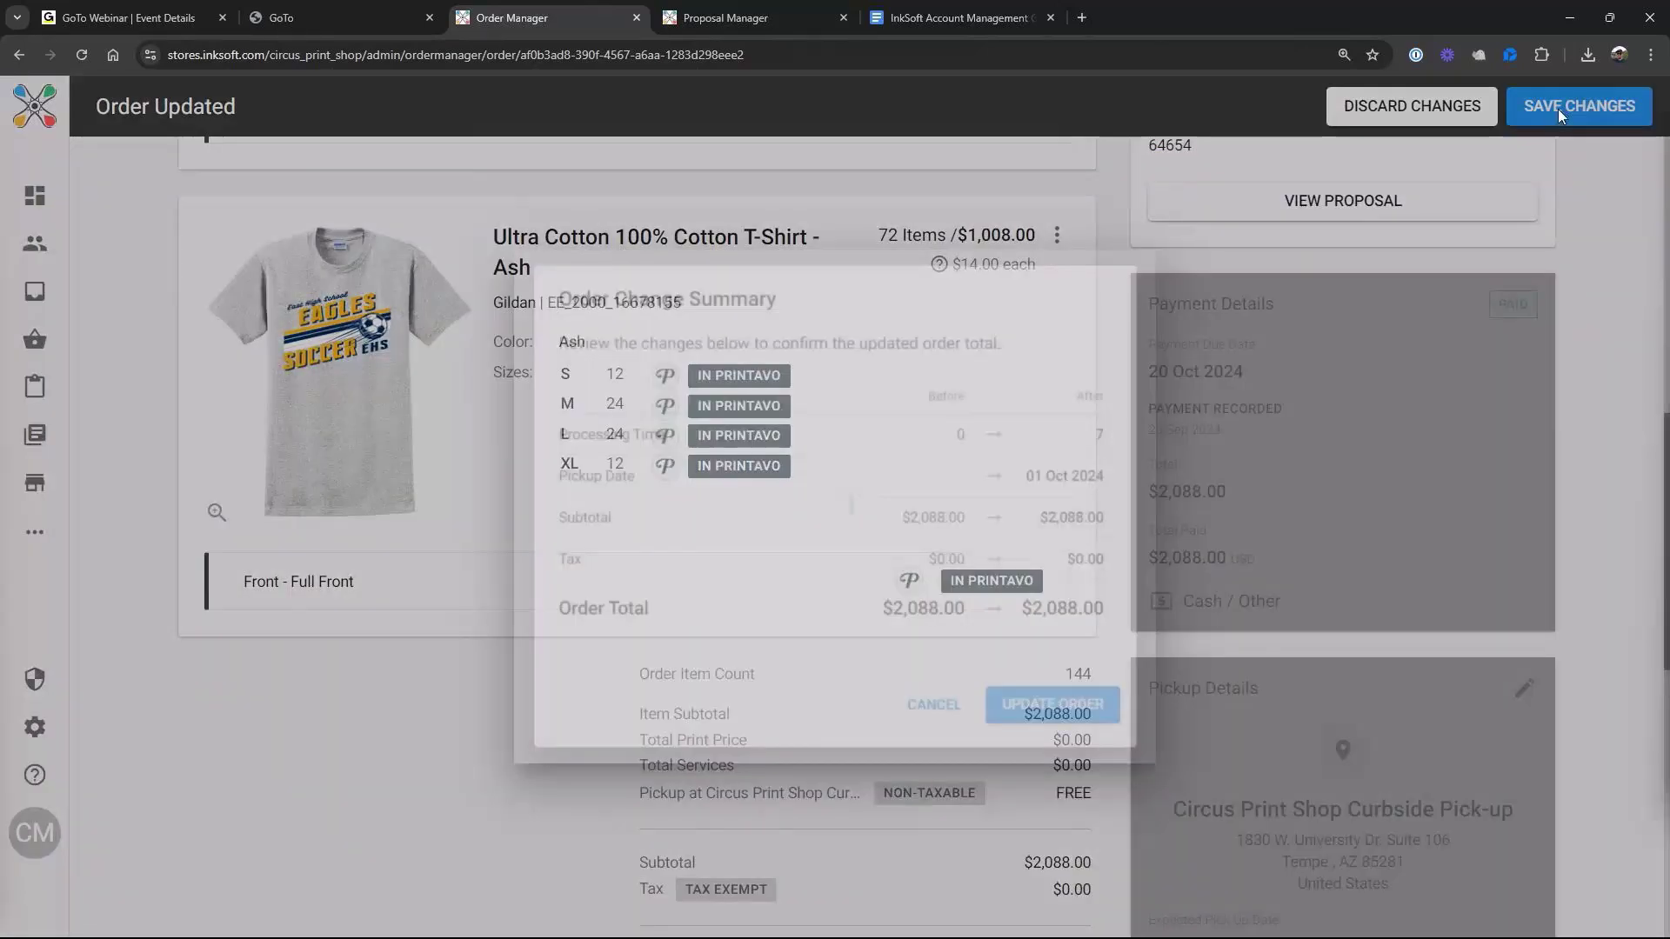
click(1052, 704)
scroll(948, 599, up, 6)
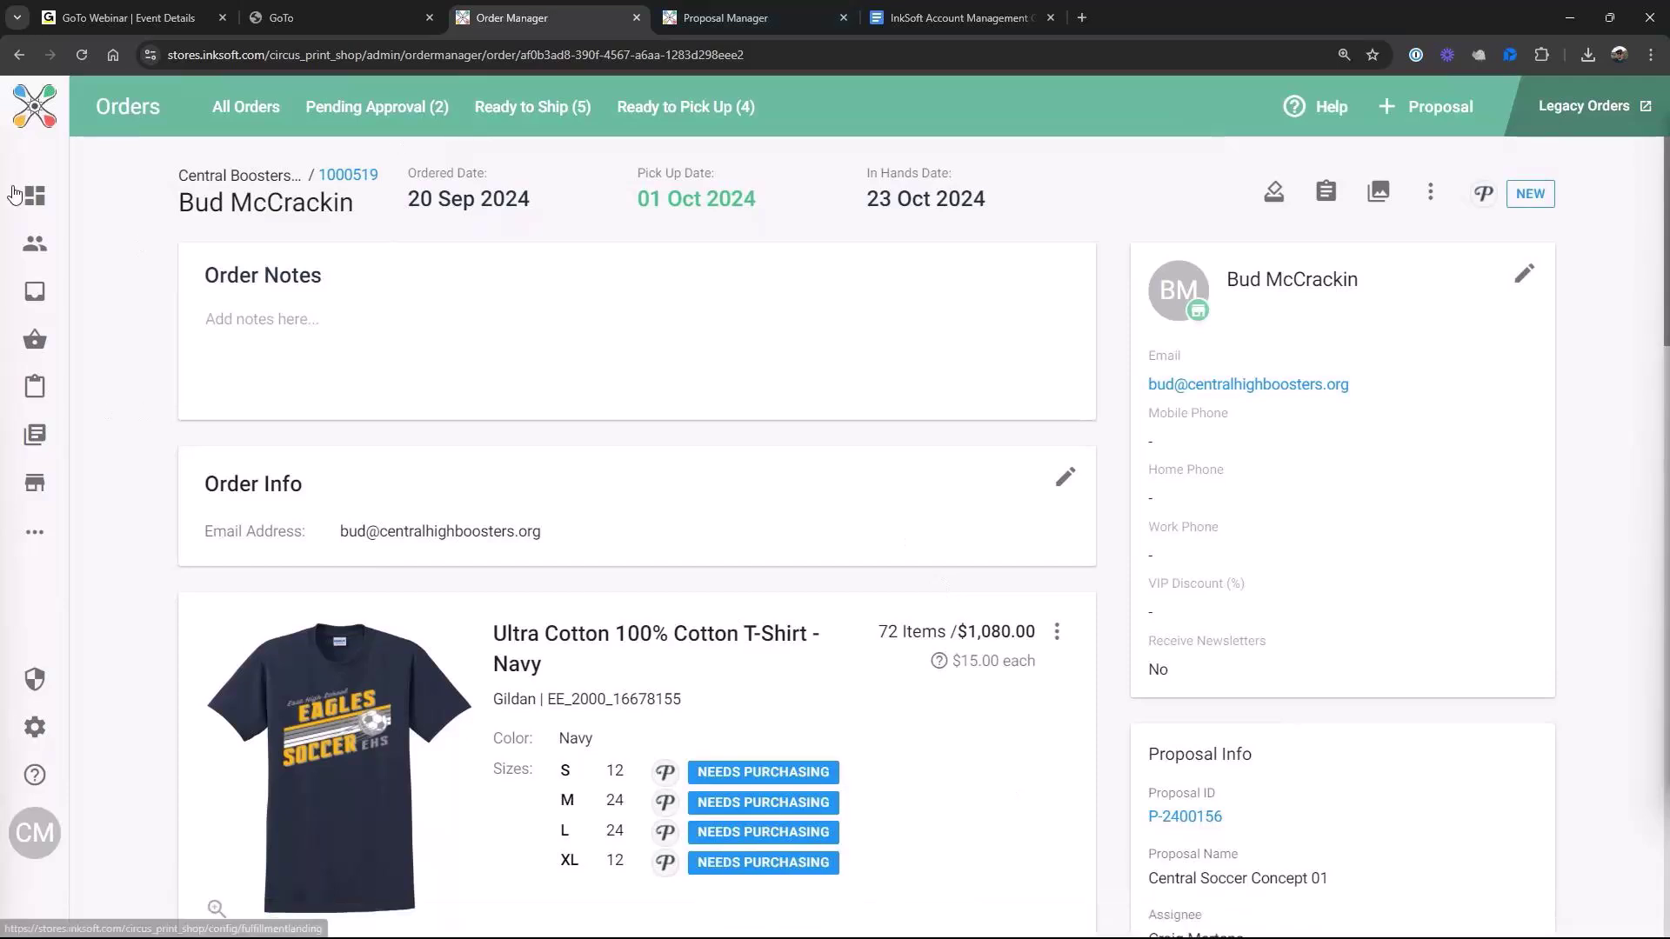
Search the active stores for "east" and open the East Eagles Boosters store
mouse_move(15, 196)
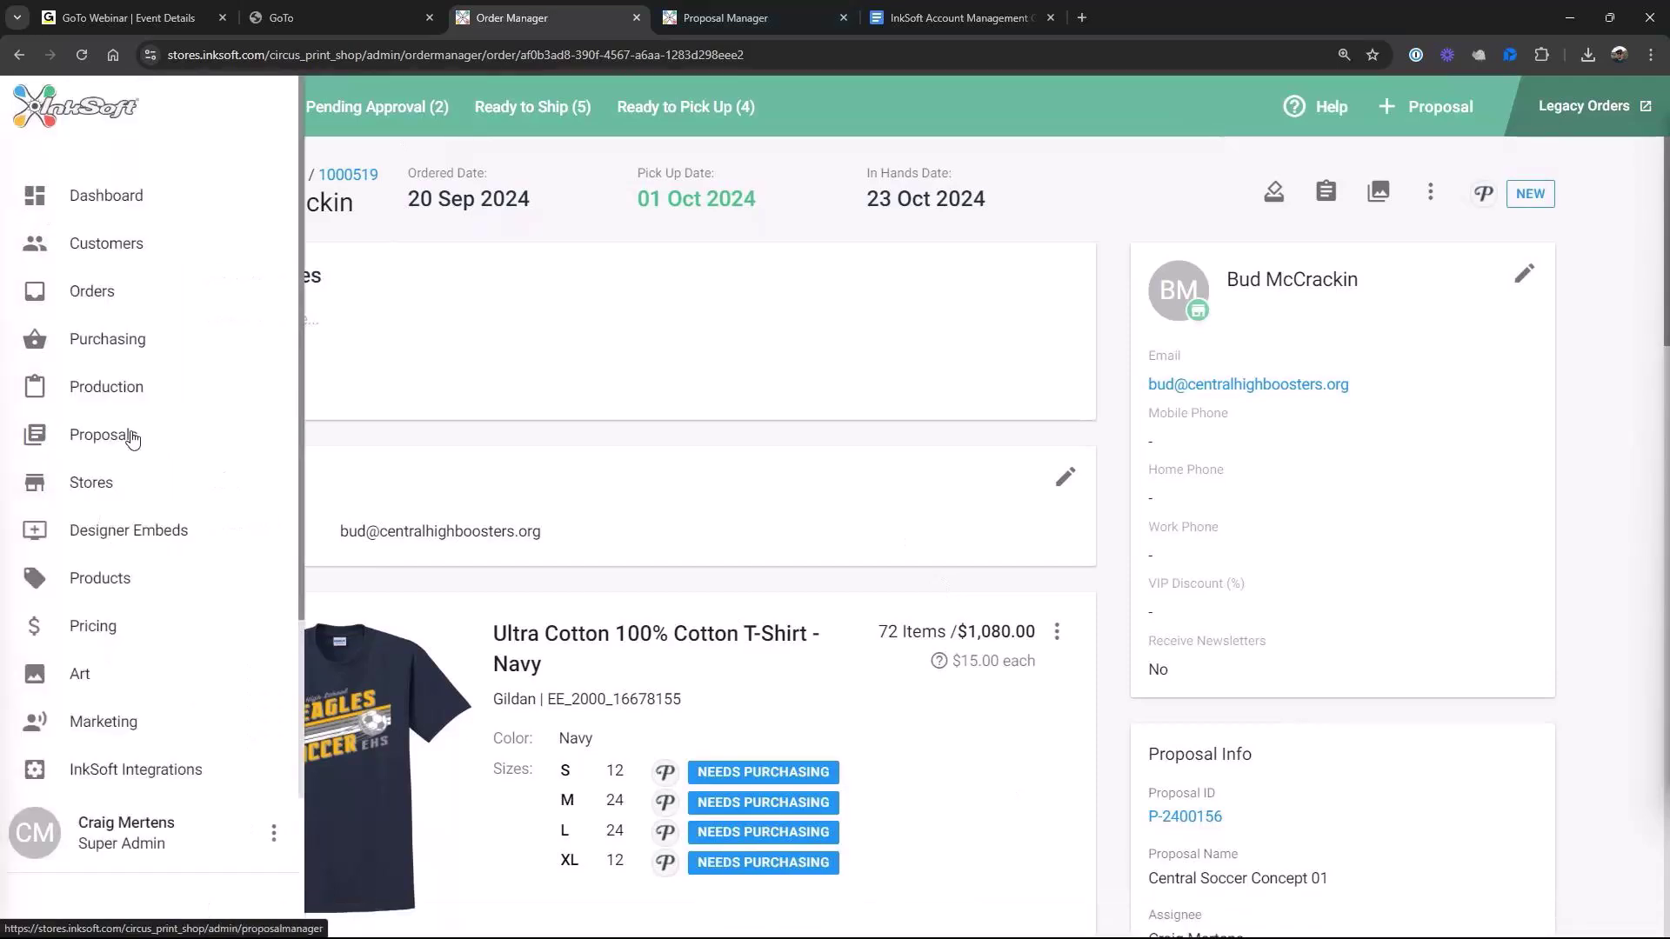
click(105, 485)
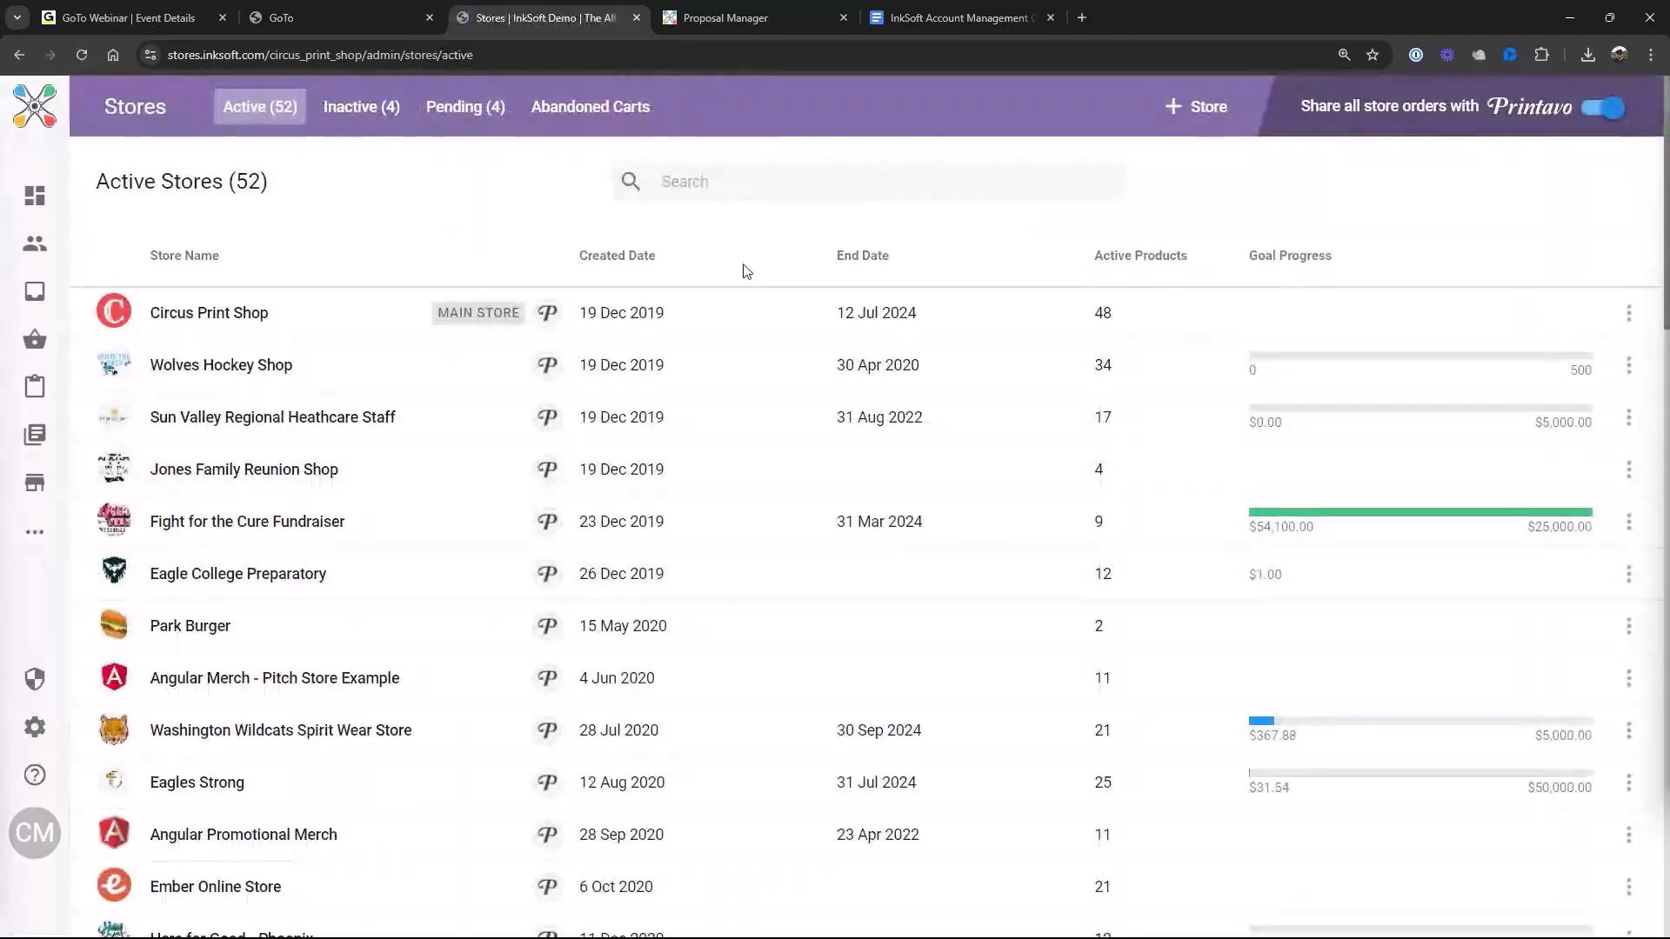
click(684, 179)
text(eas)
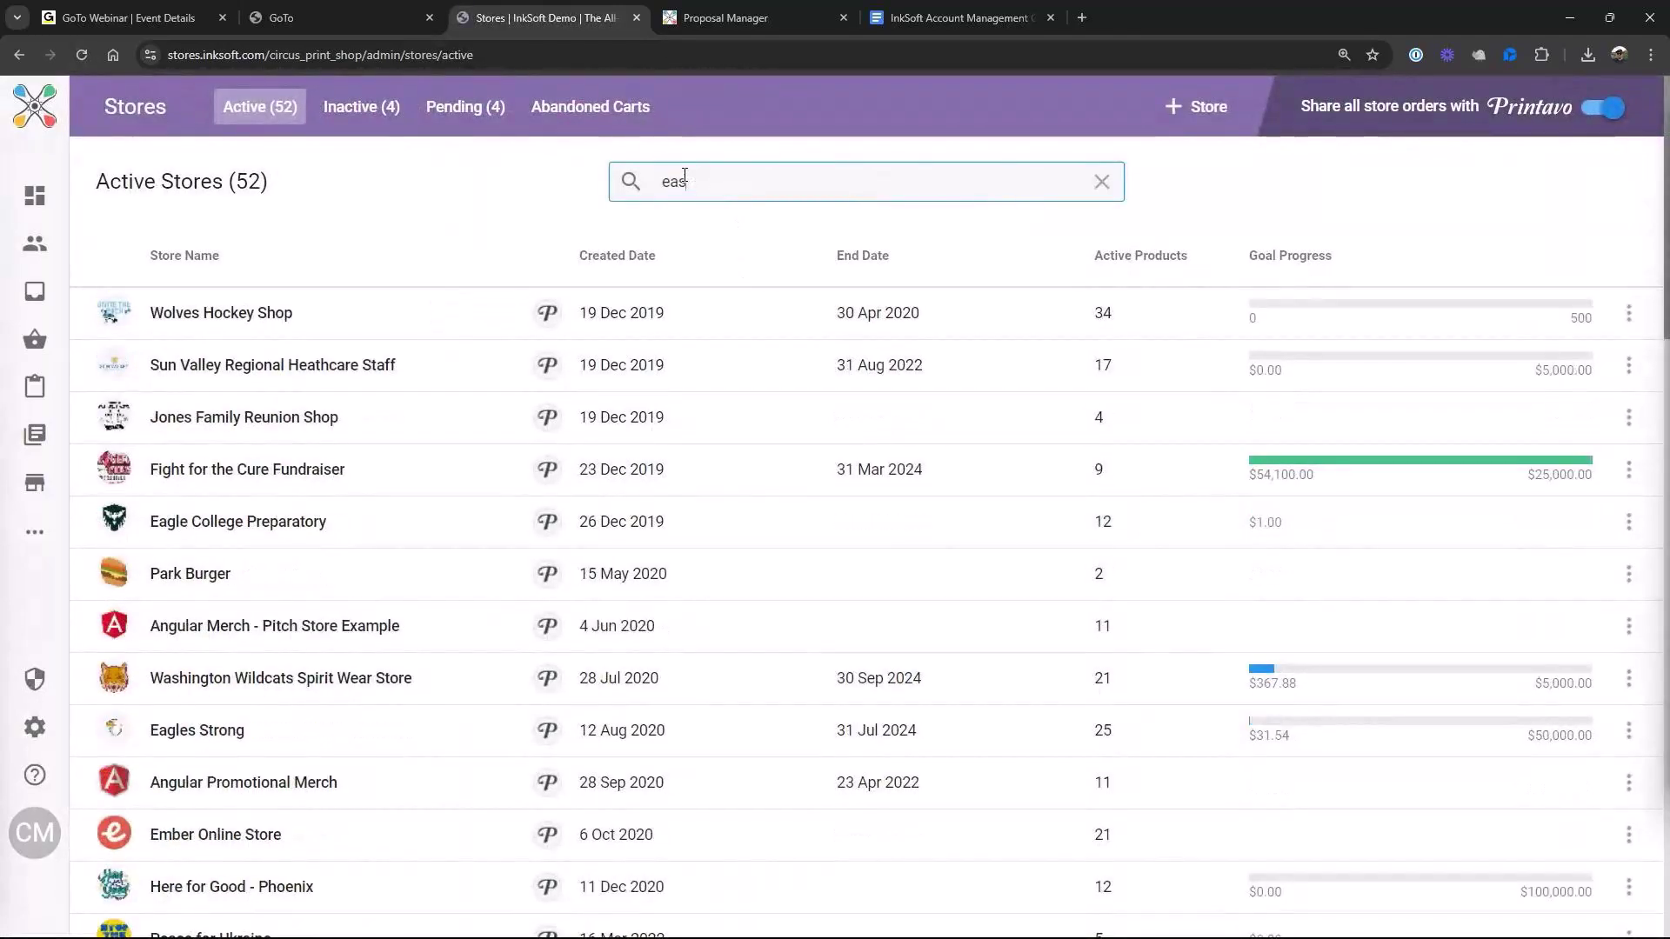
text(t)
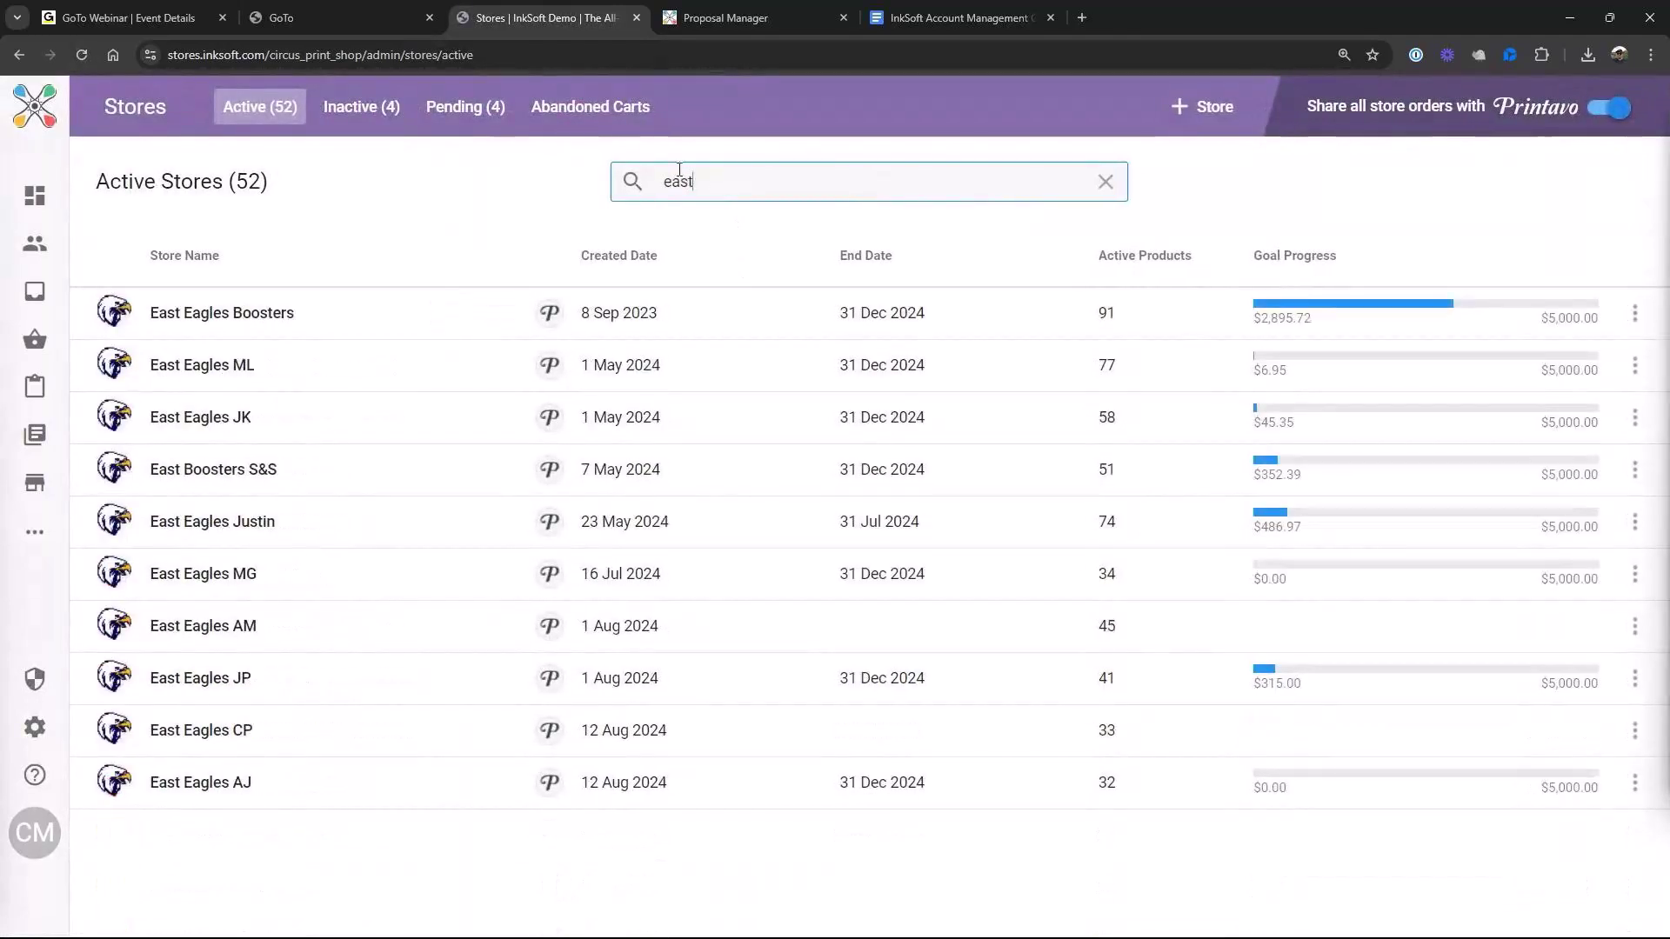
click(266, 322)
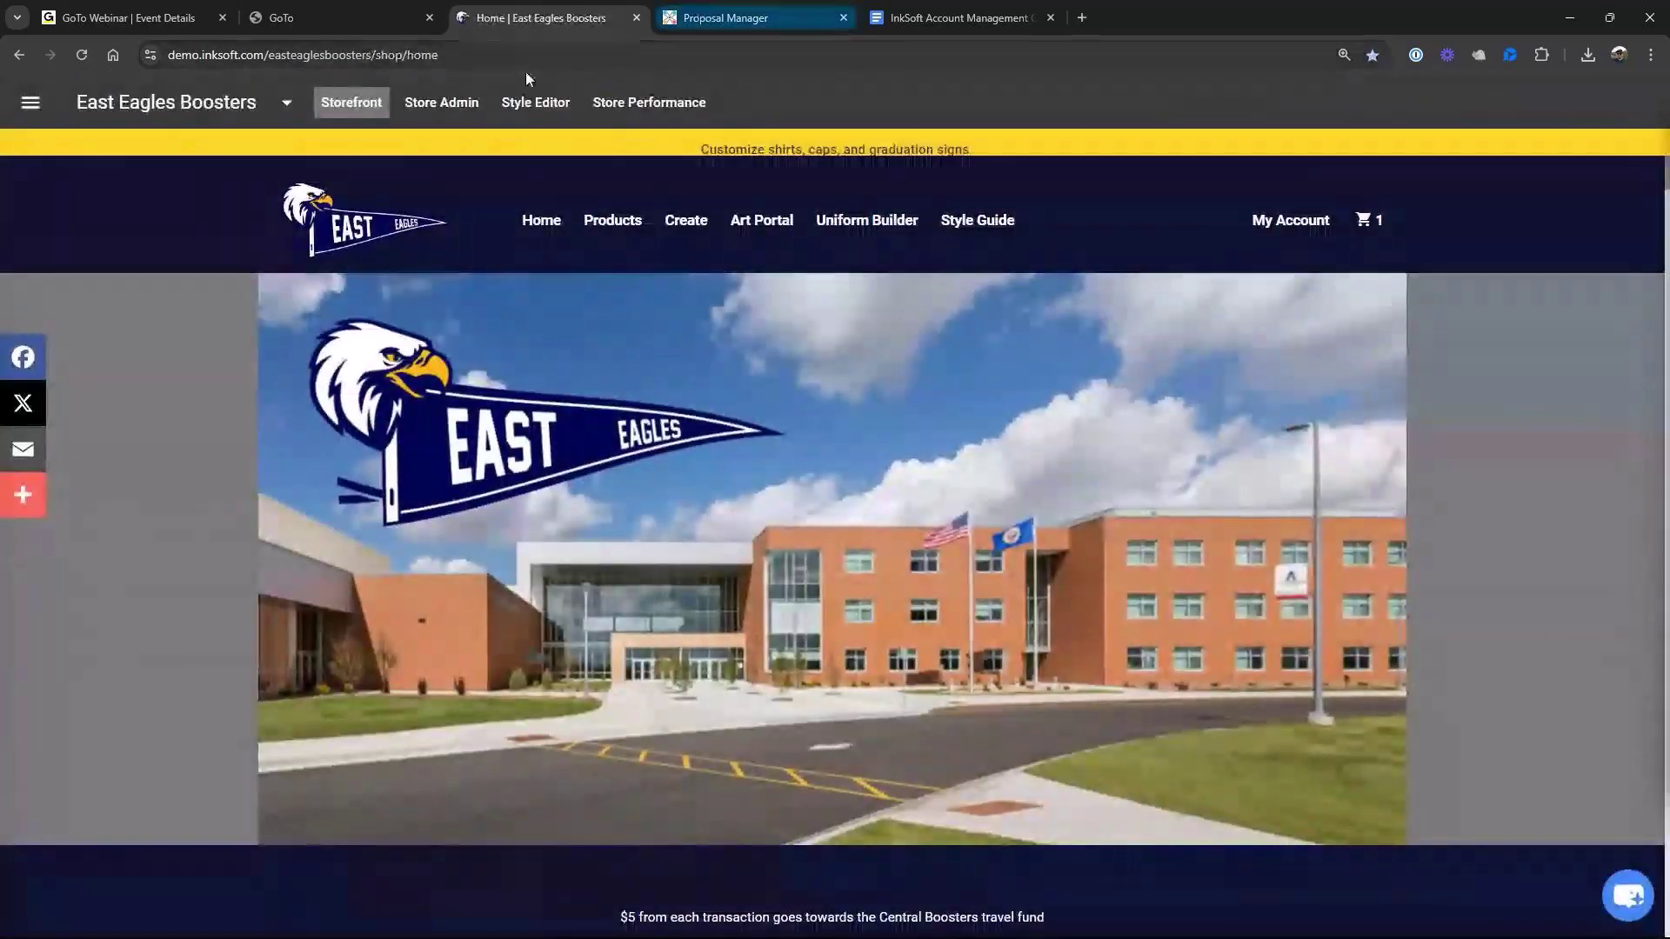
Open the store's performance overview and compare its least sold and most sold products in the last 60 days
click(678, 103)
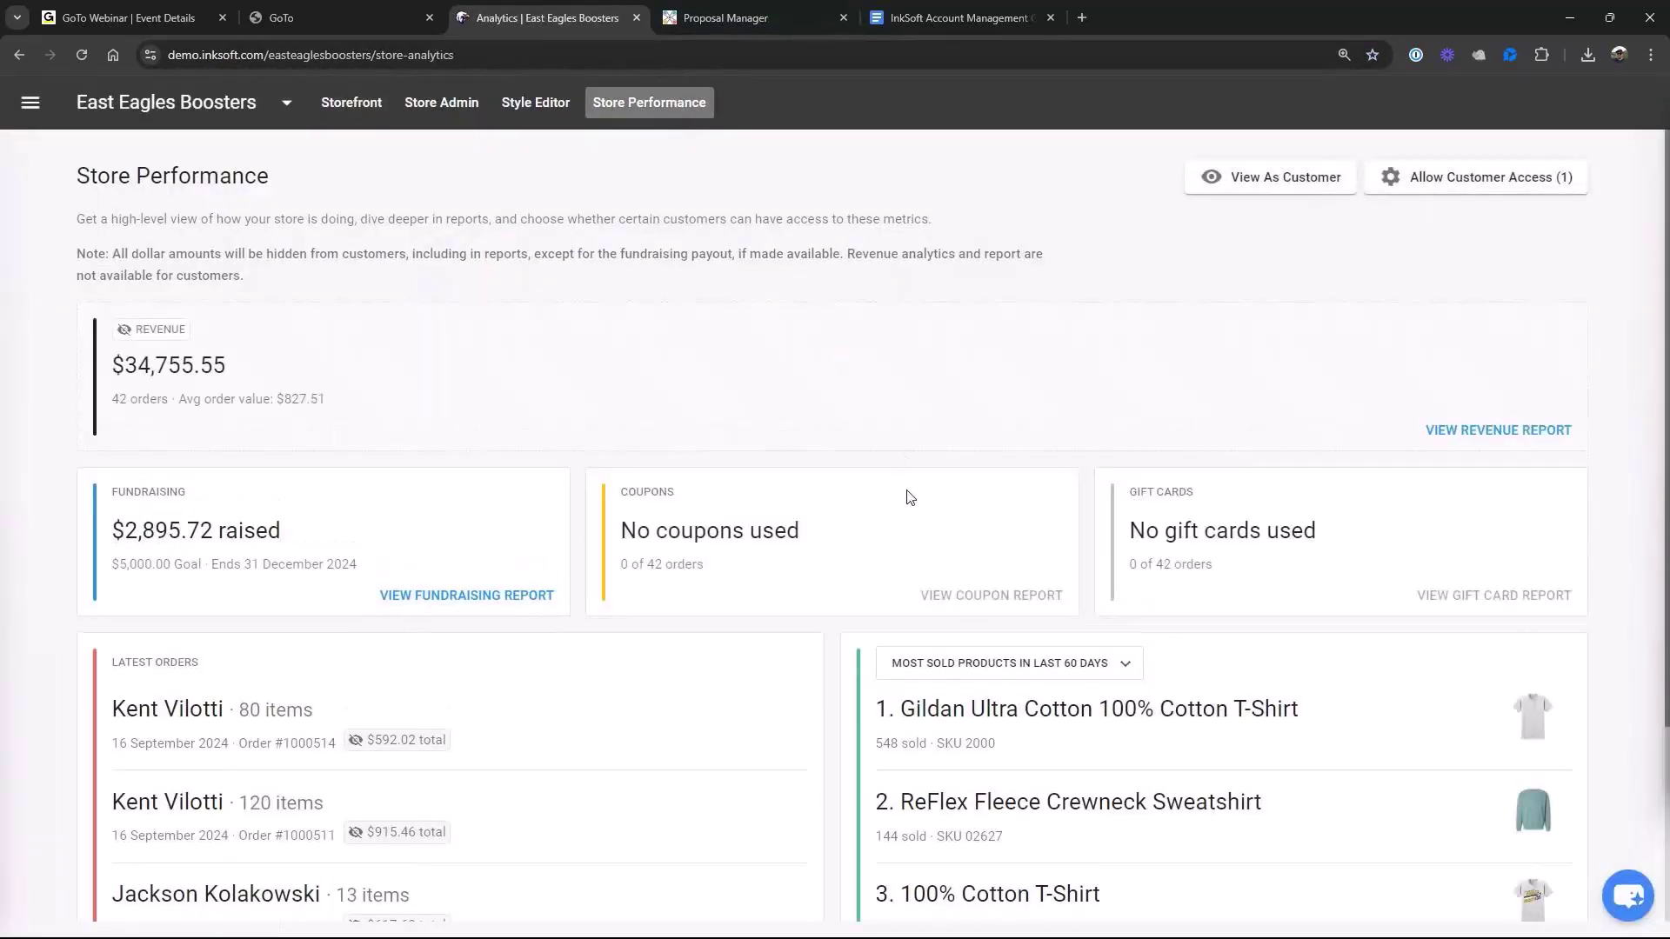
scroll(910, 497, down, 3)
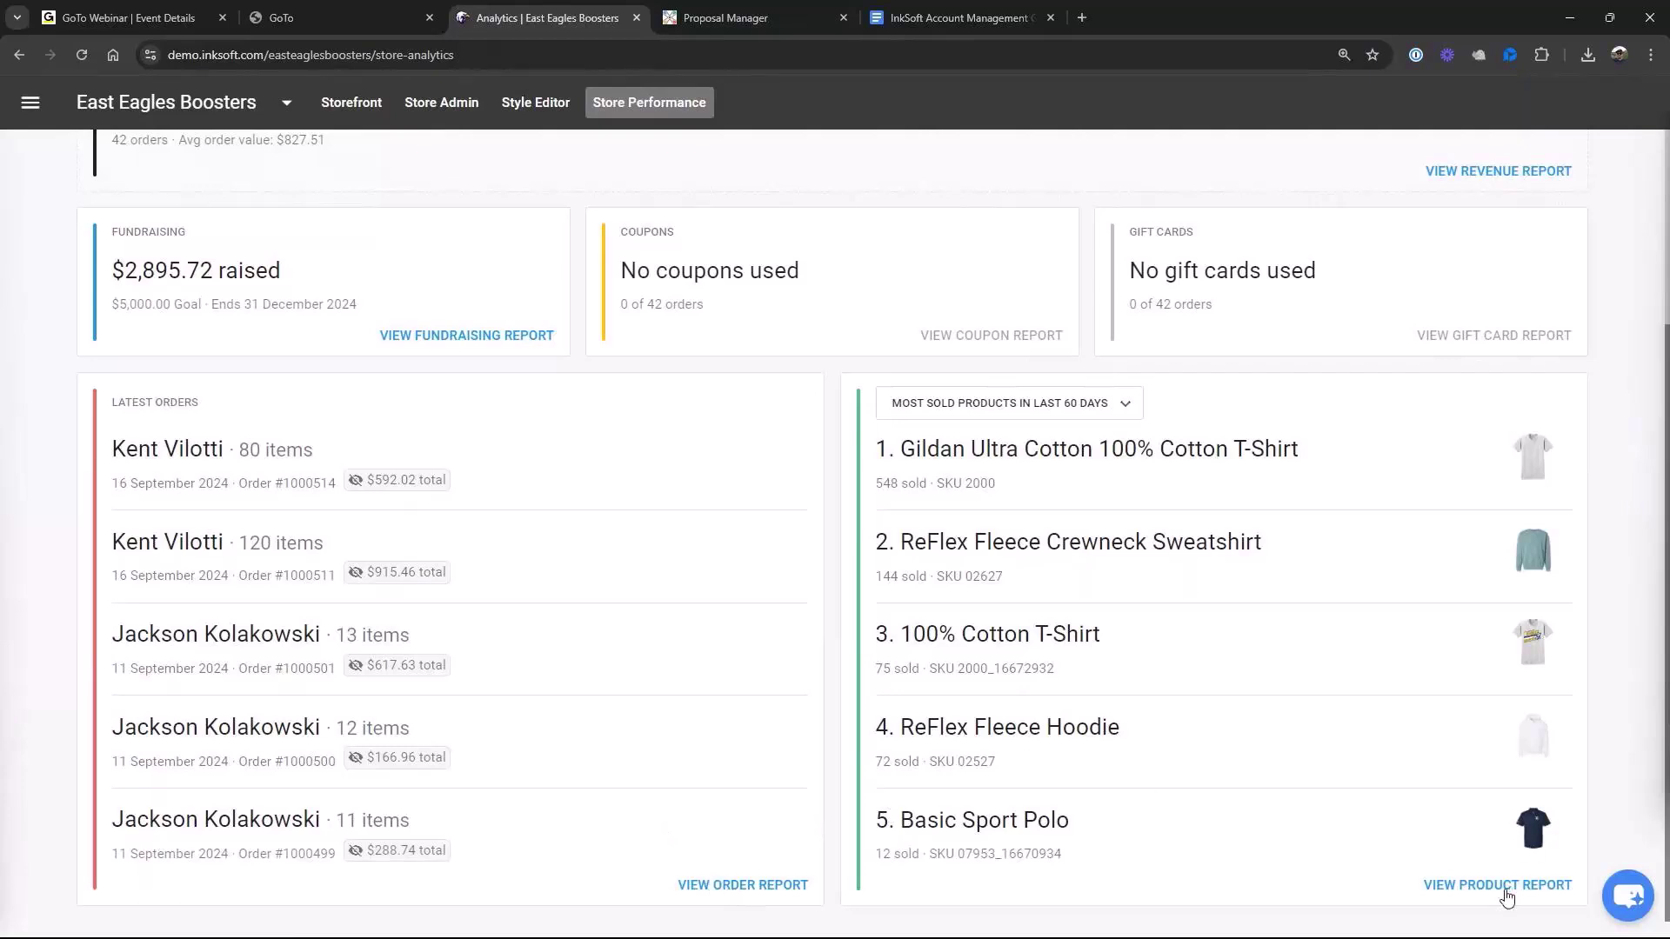
click(1123, 410)
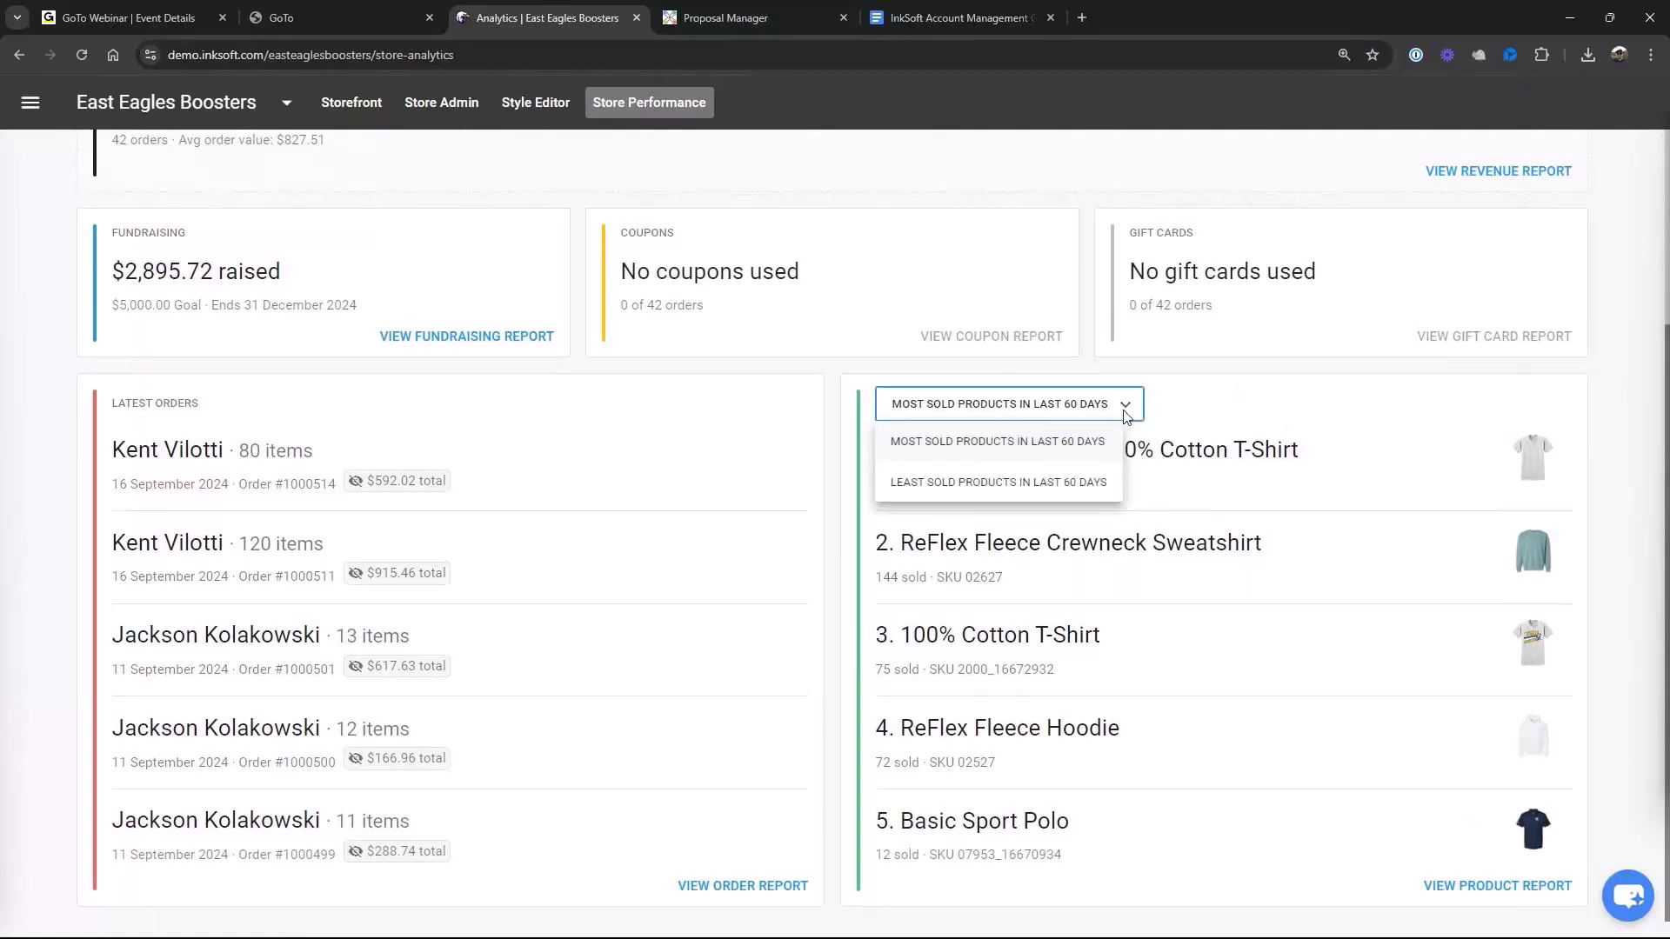
click(1044, 487)
click(957, 404)
click(945, 441)
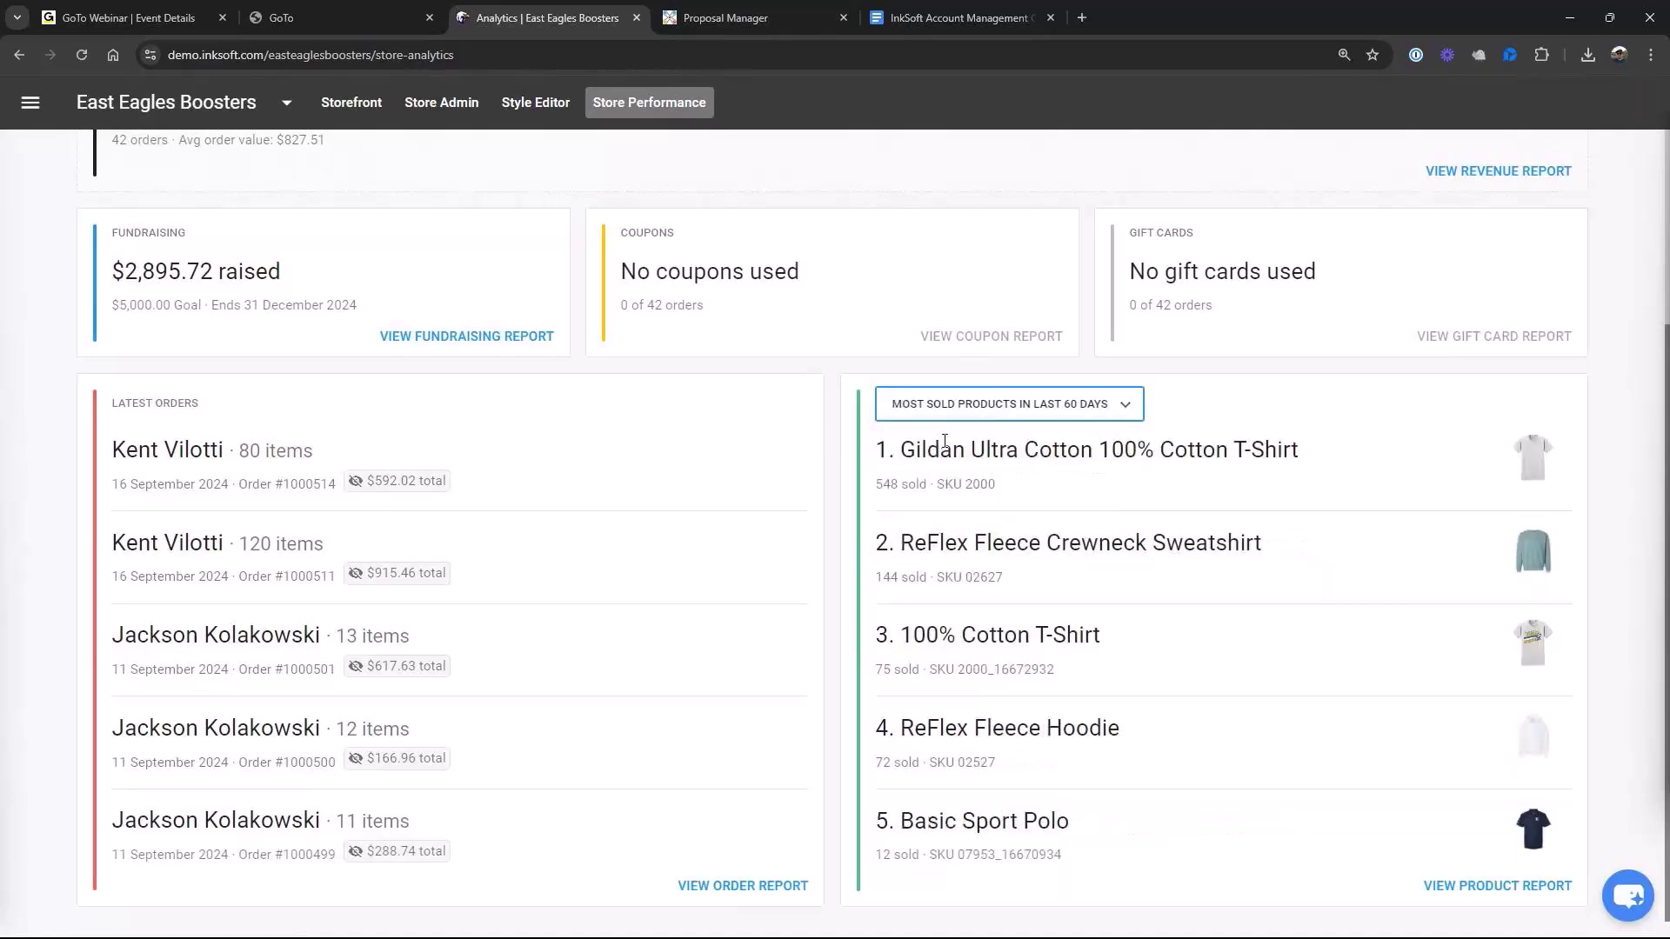
View the store's revenue report, then return to the East Eagles Boosters storefront
scroll(865, 343, up, 3)
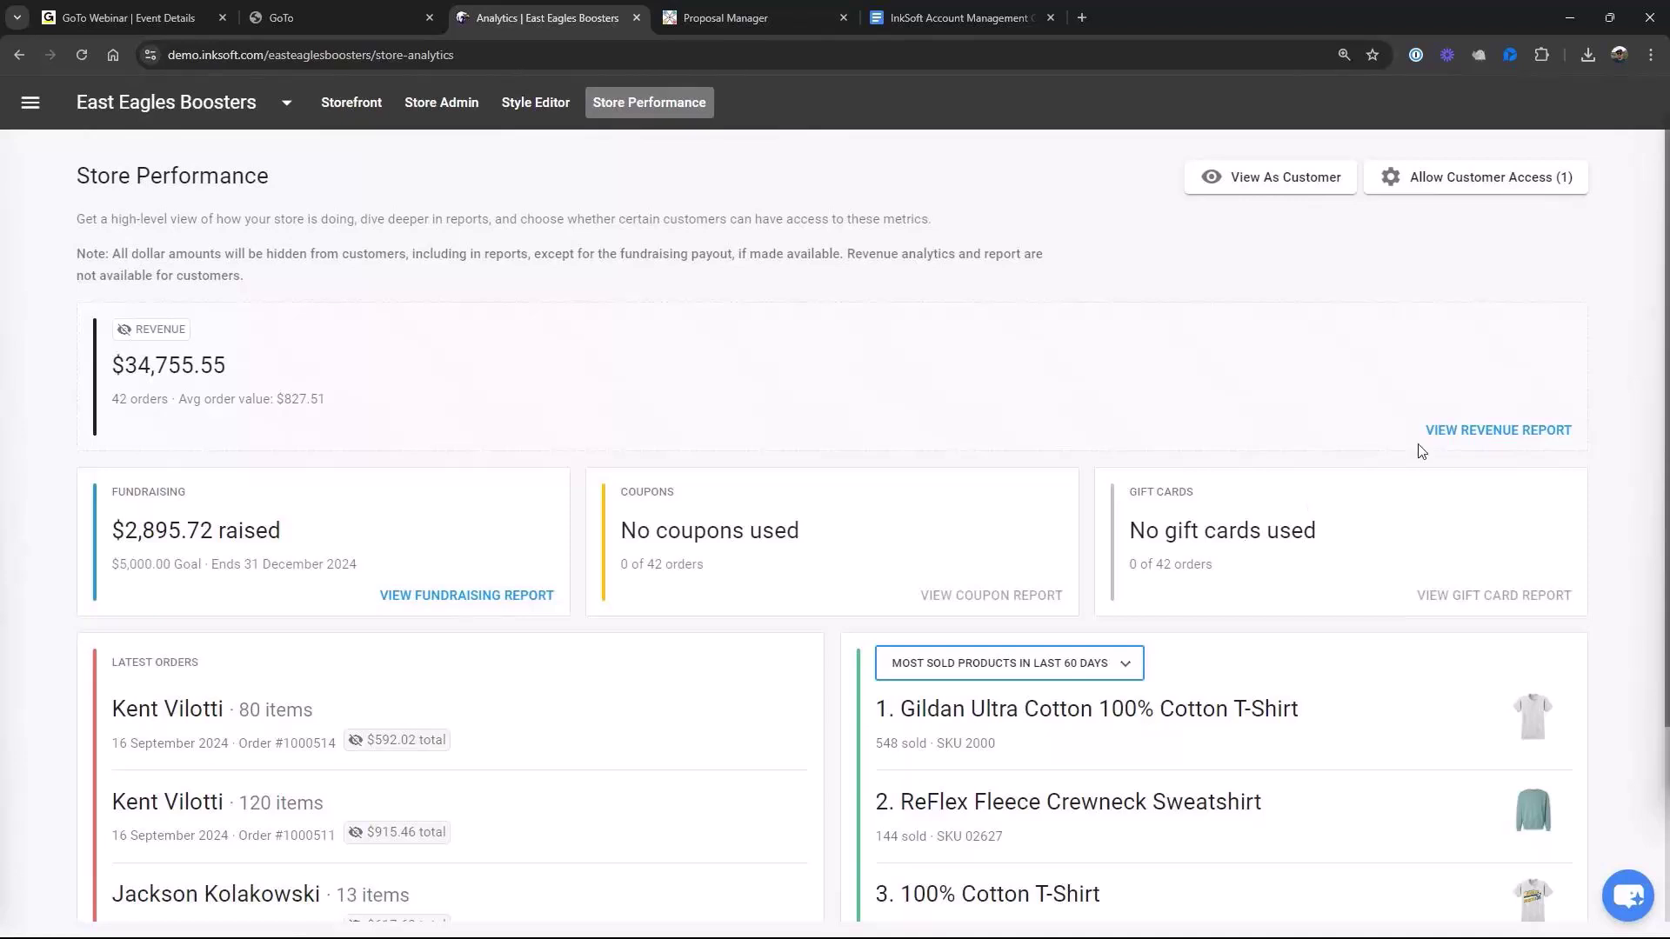
click(1513, 432)
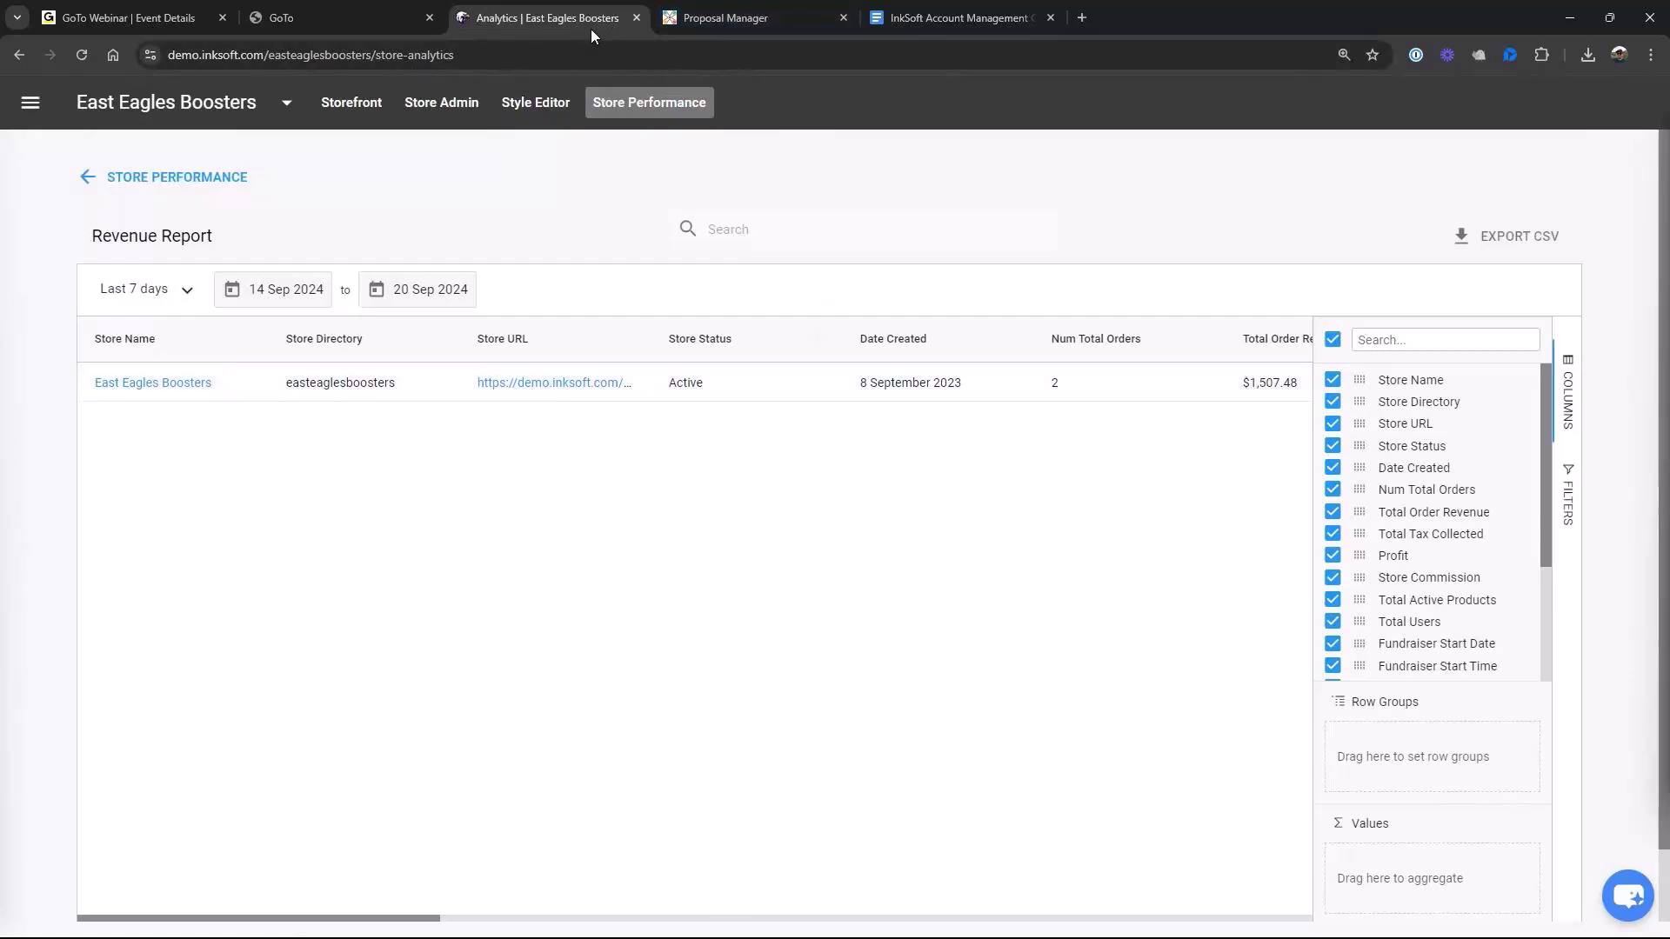
click(19, 55)
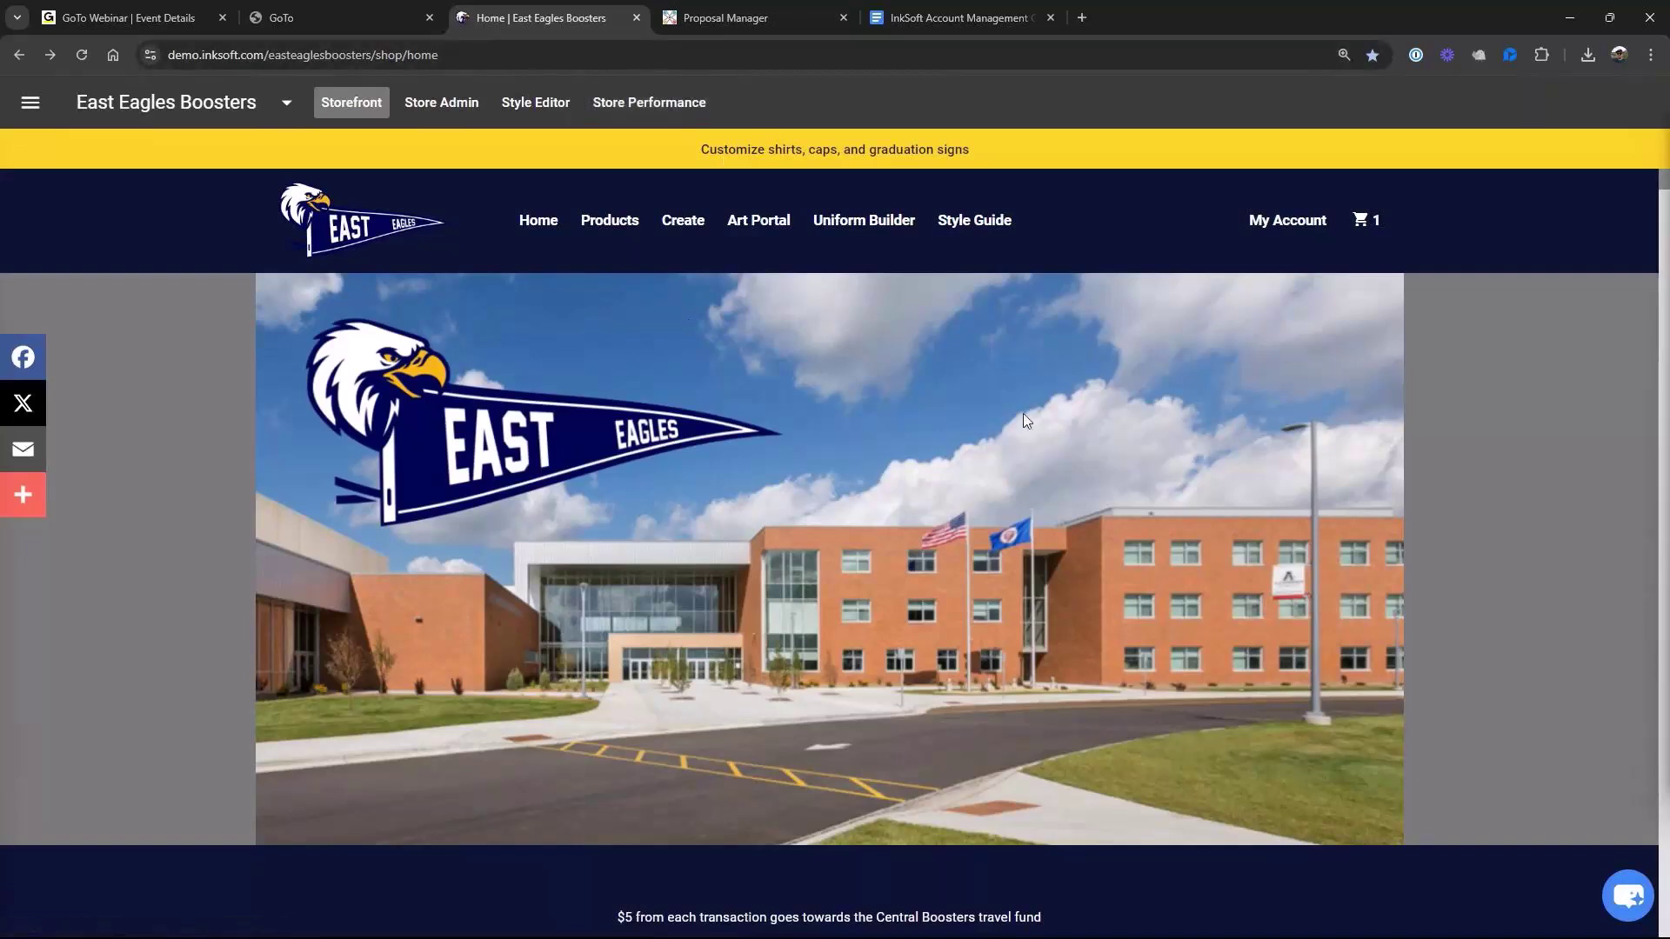
Open Store Performance from the storefront's customer account and review its fundraising, coupon, gift card, latest order and product sections
mouse_move(1271, 224)
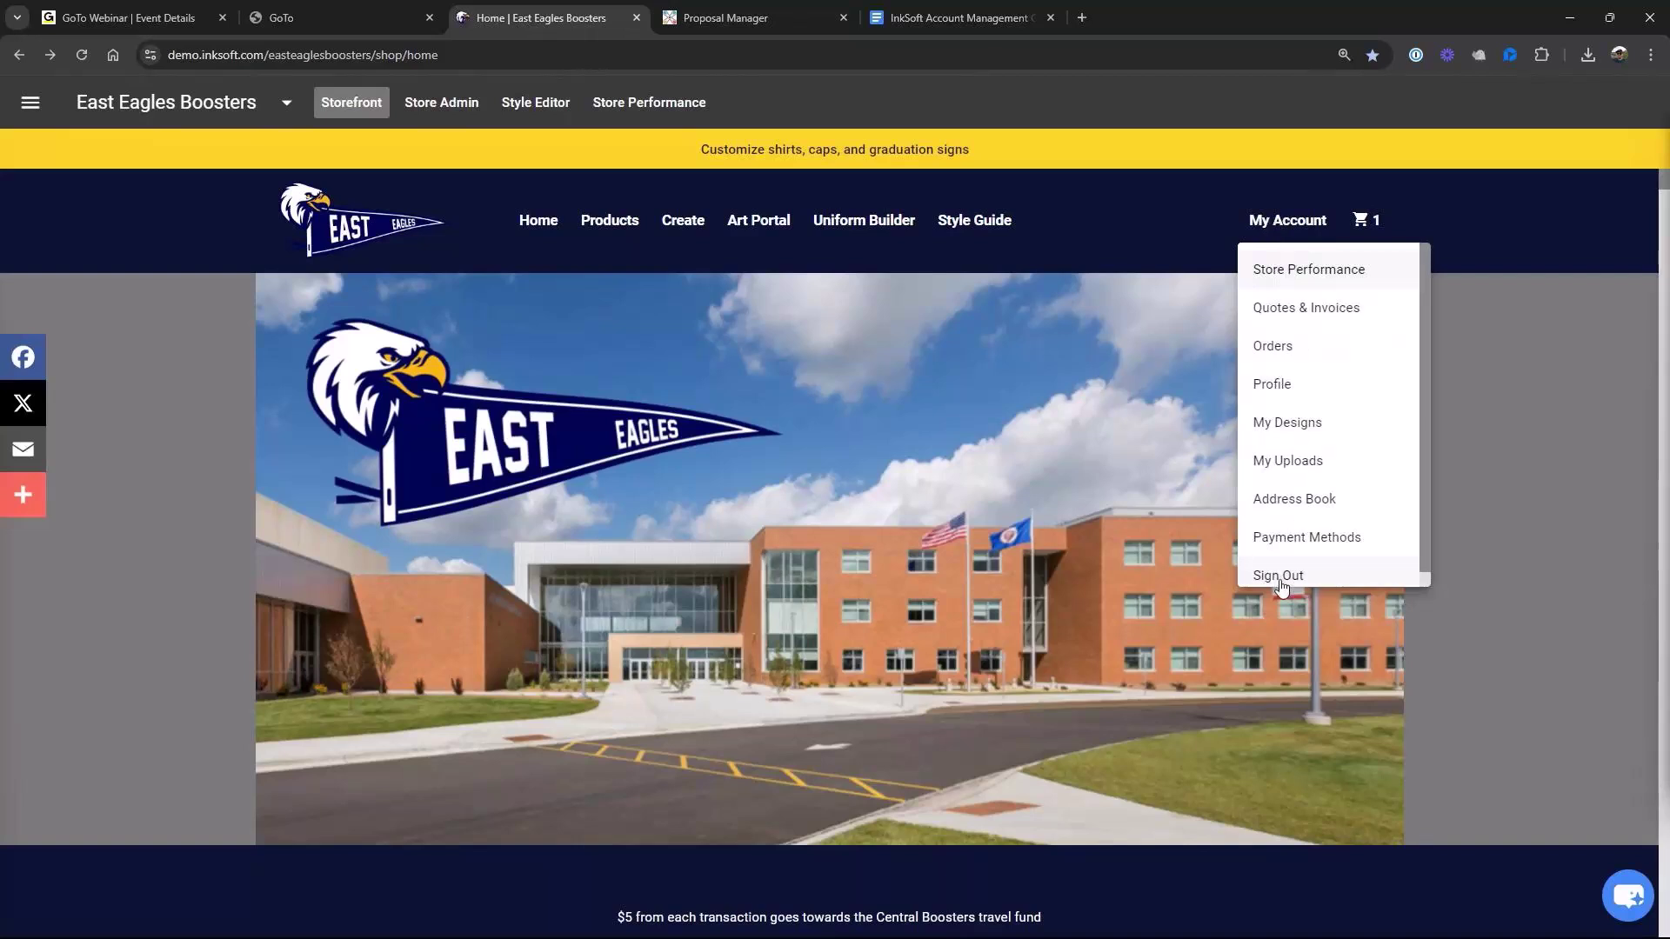
click(1312, 275)
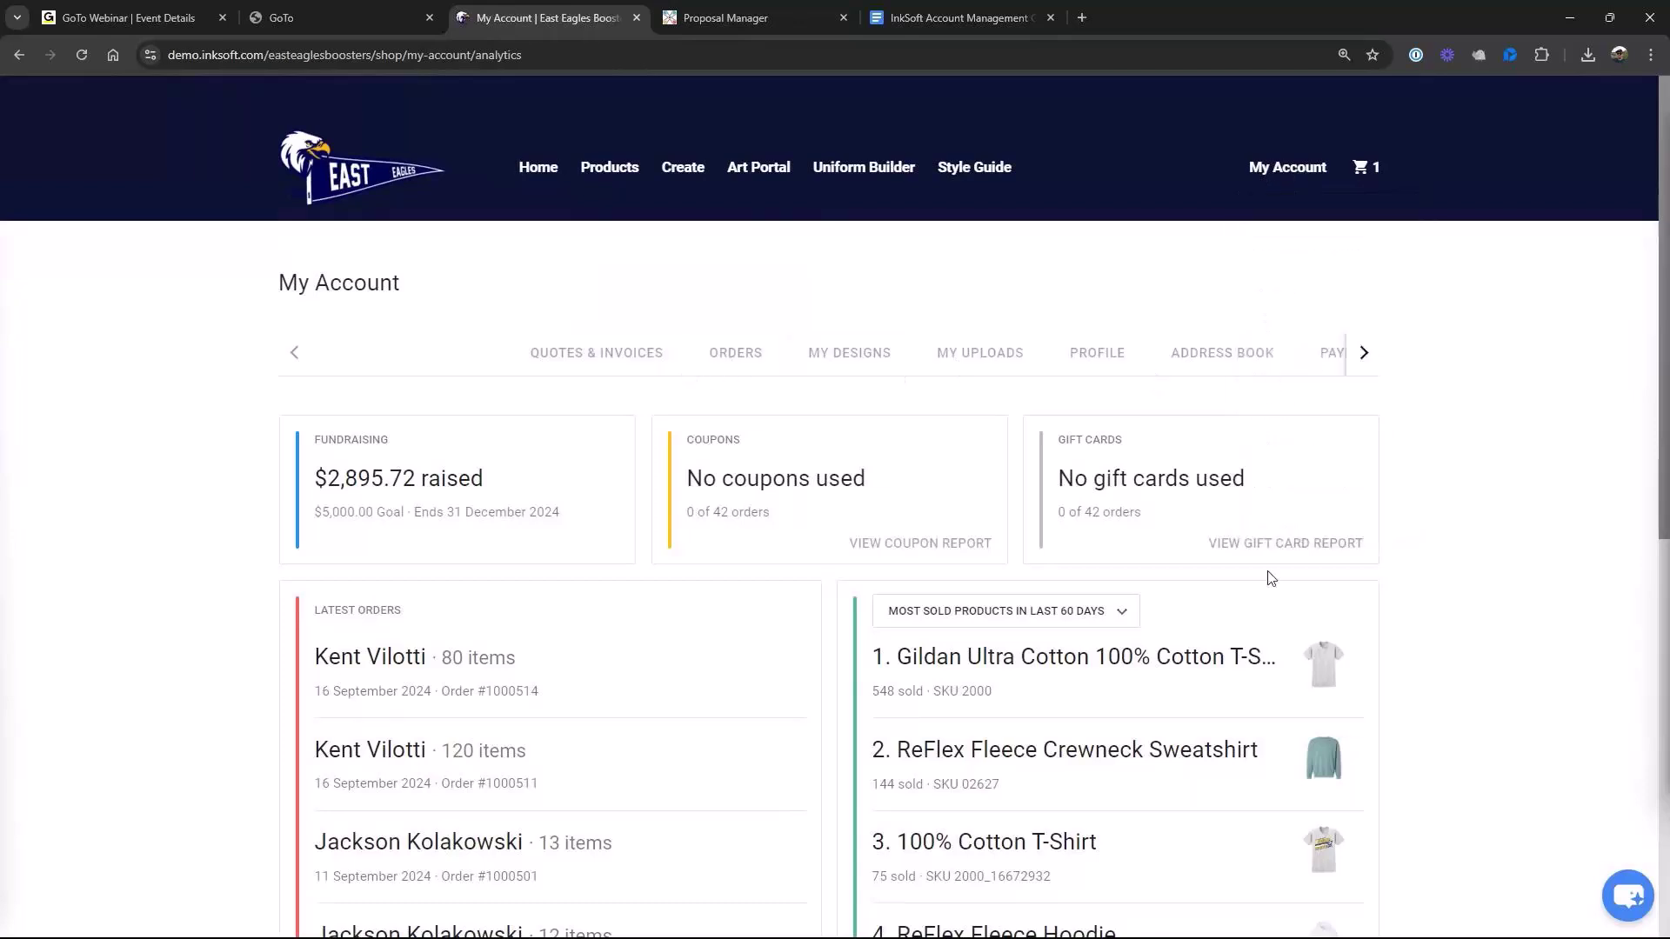
scroll(1270, 578, down, 5)
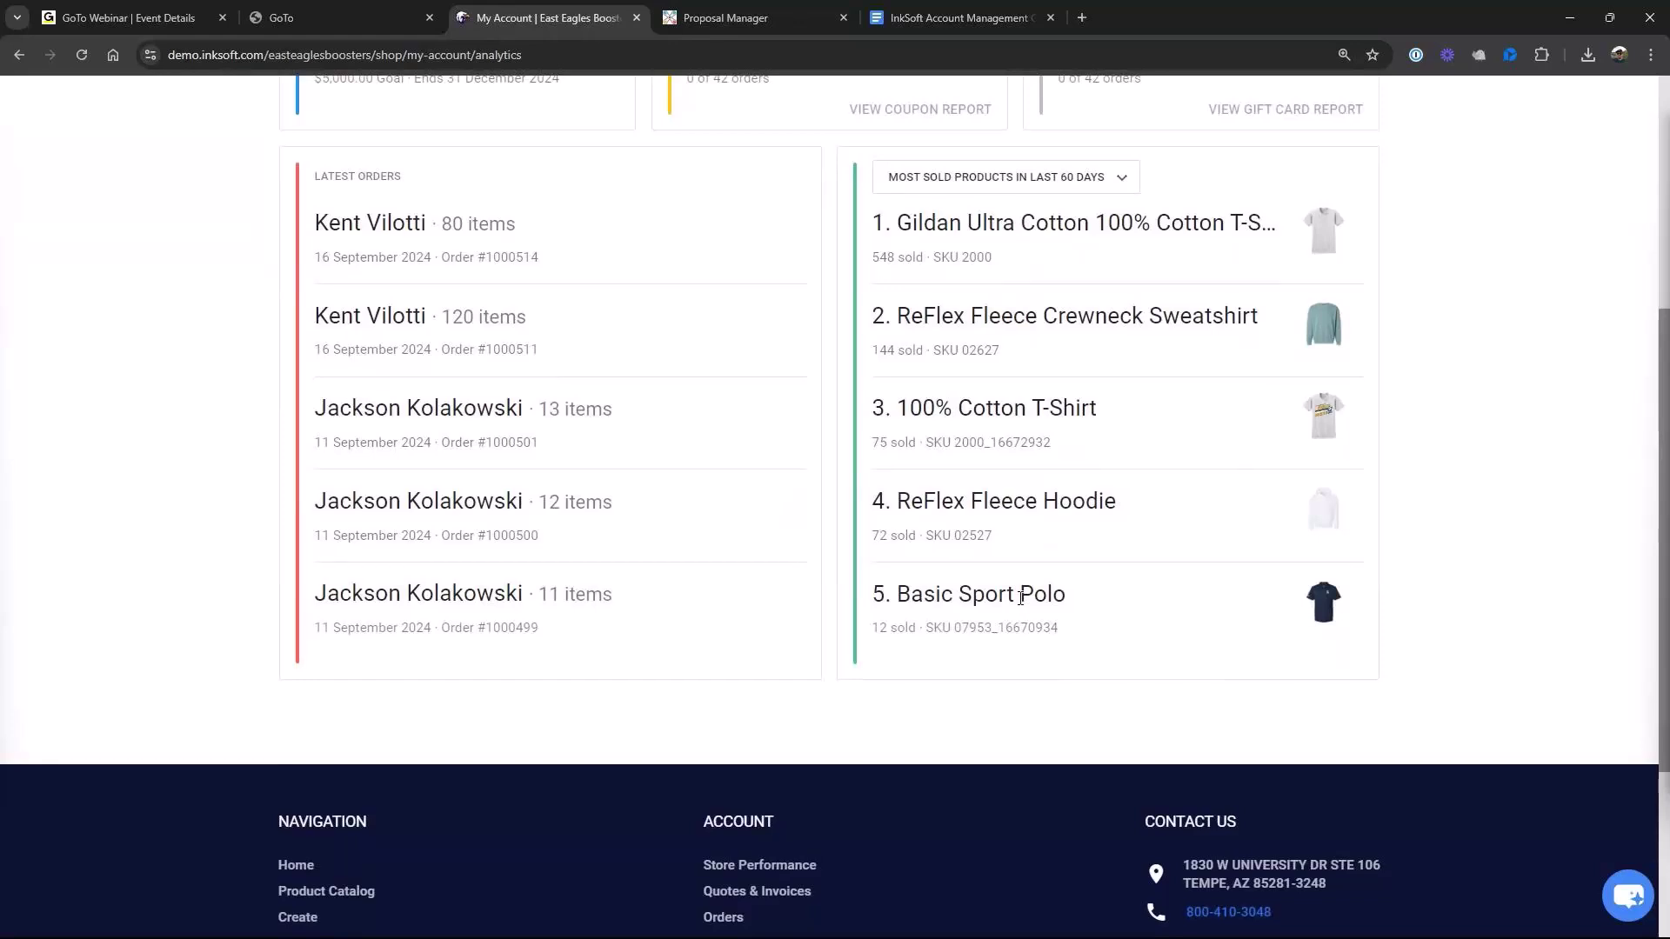
scroll(1020, 598, up, 2)
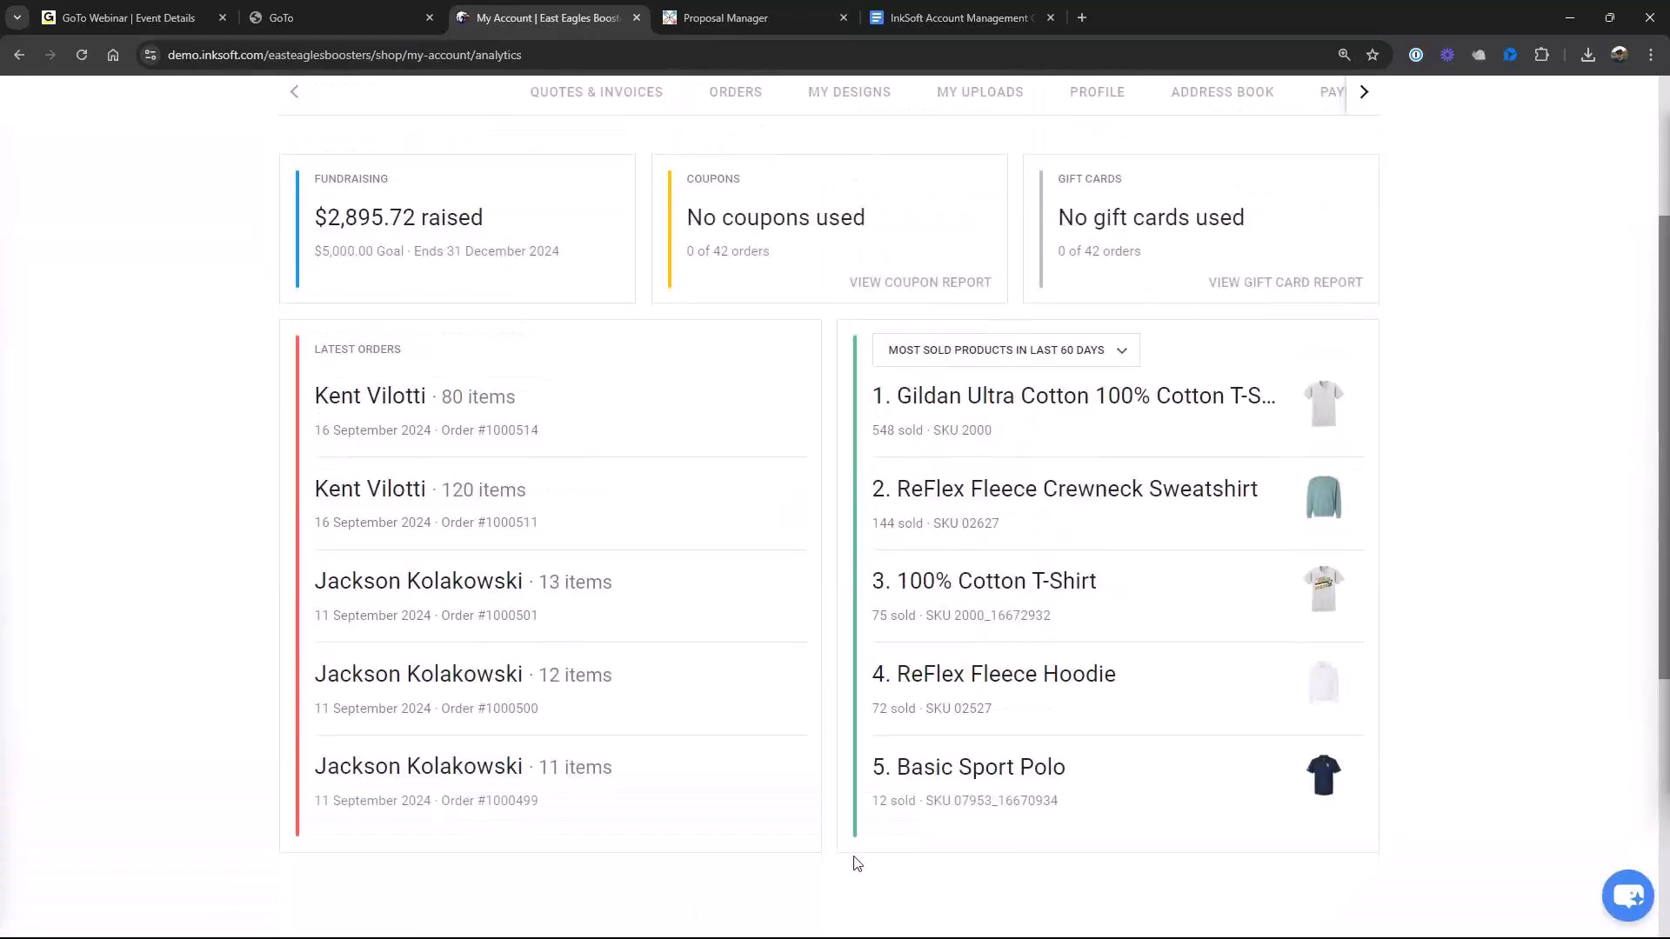
scroll(857, 863, up, 2)
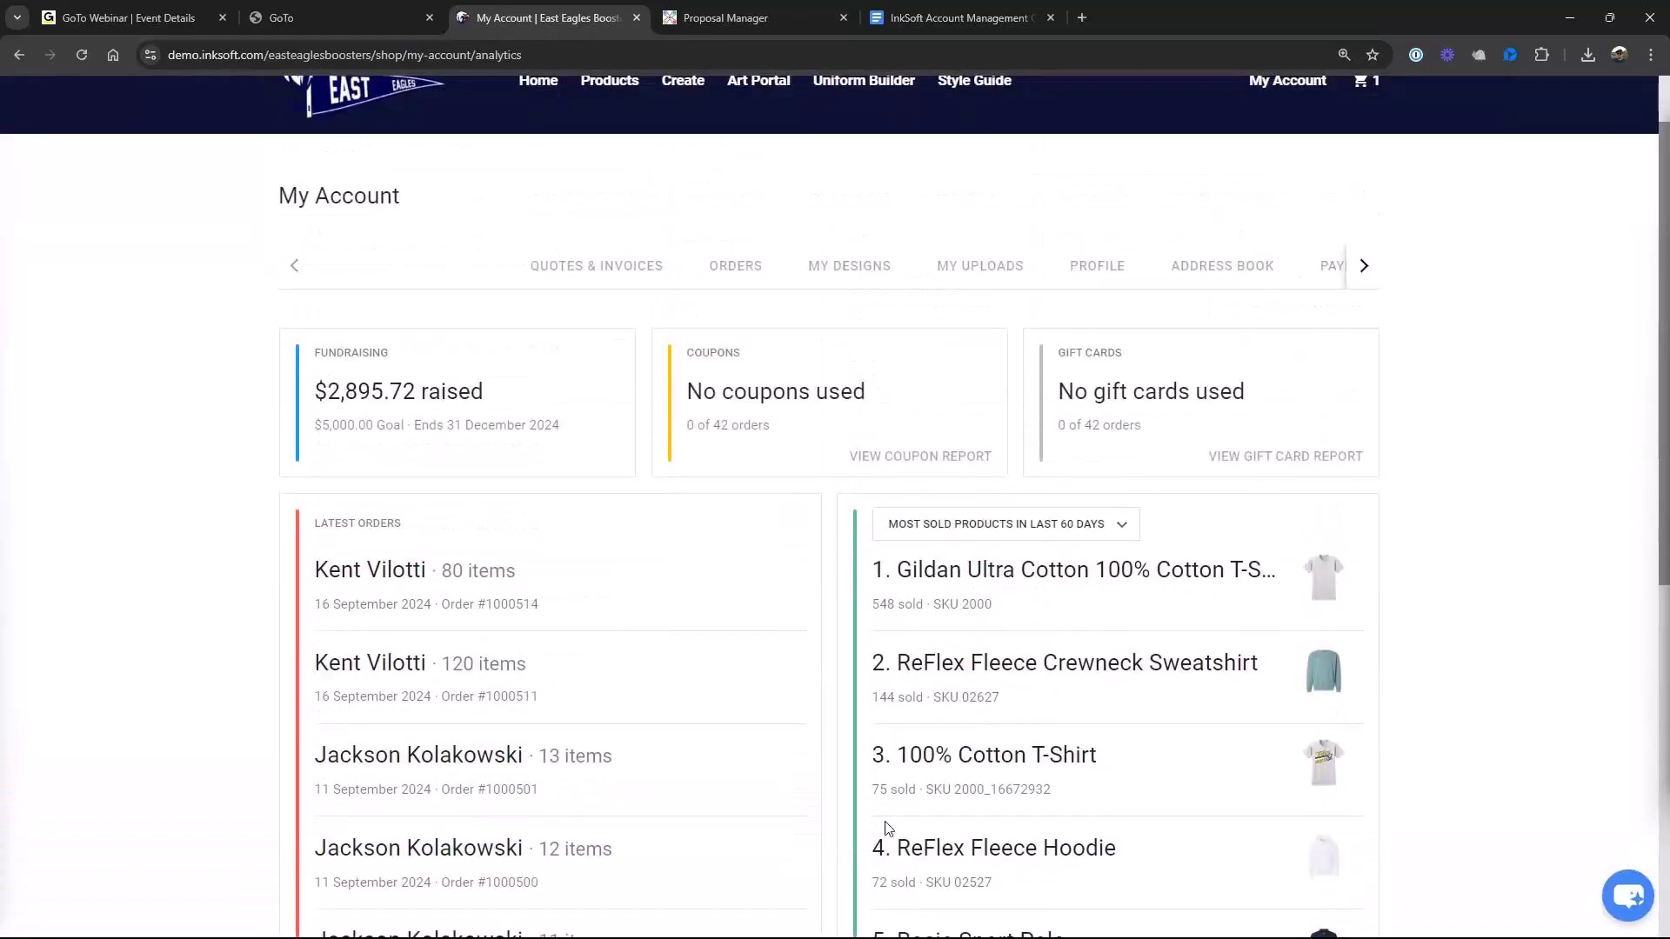
scroll(886, 826, up, 1)
scroll(883, 819, down, 5)
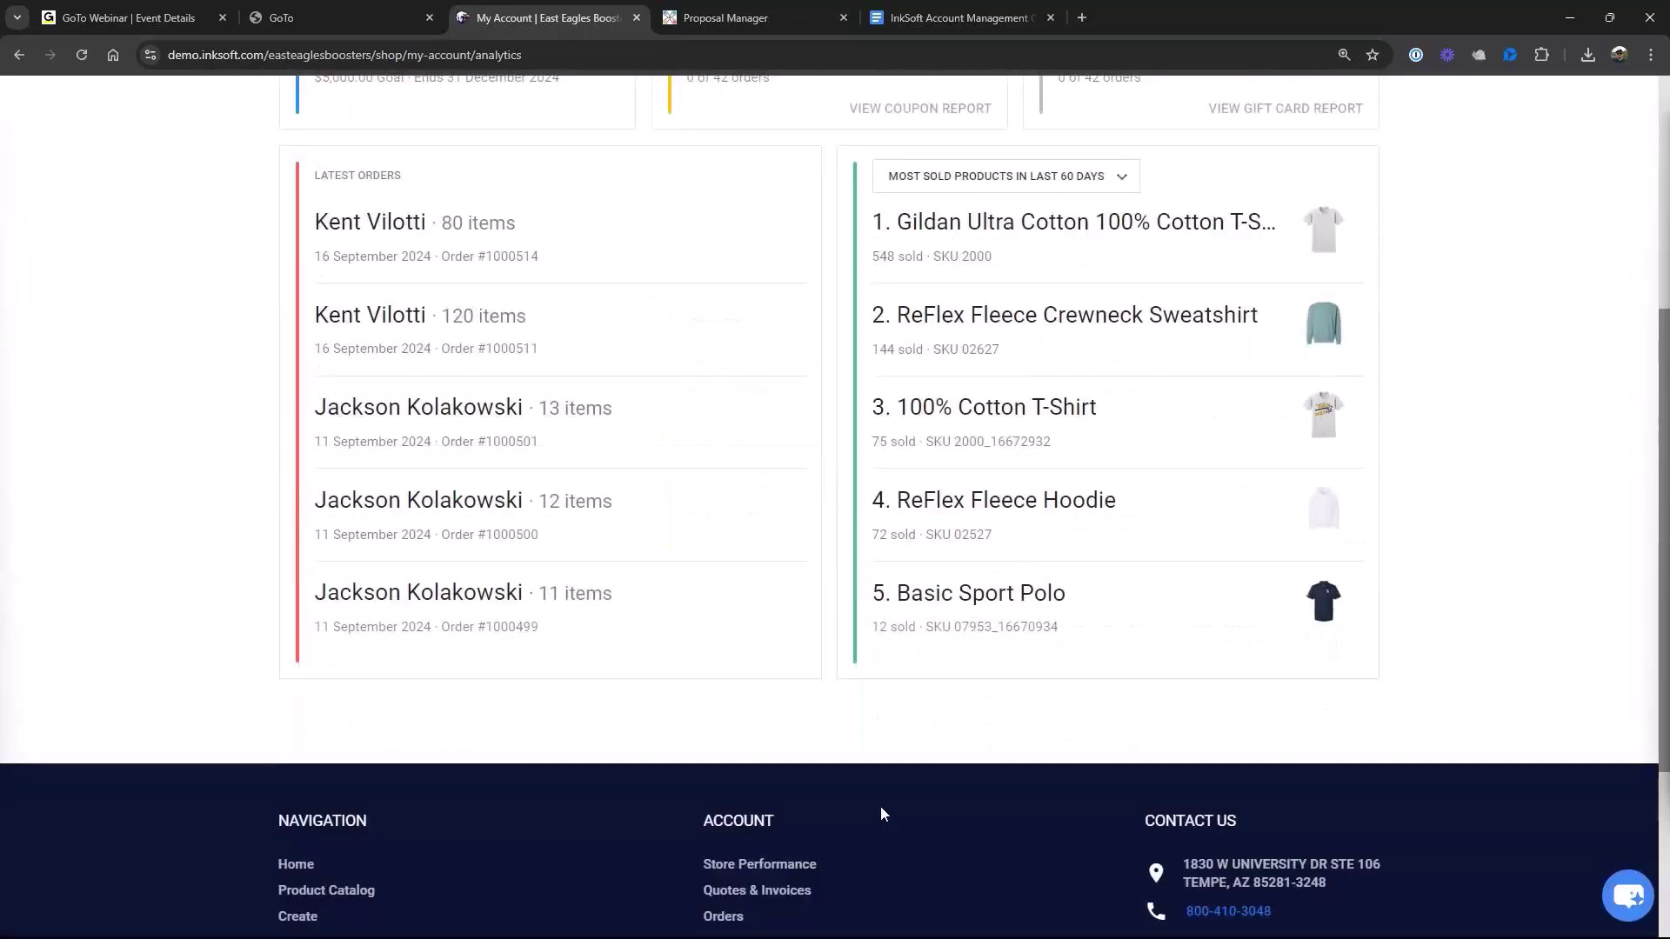
scroll(880, 814, up, 2)
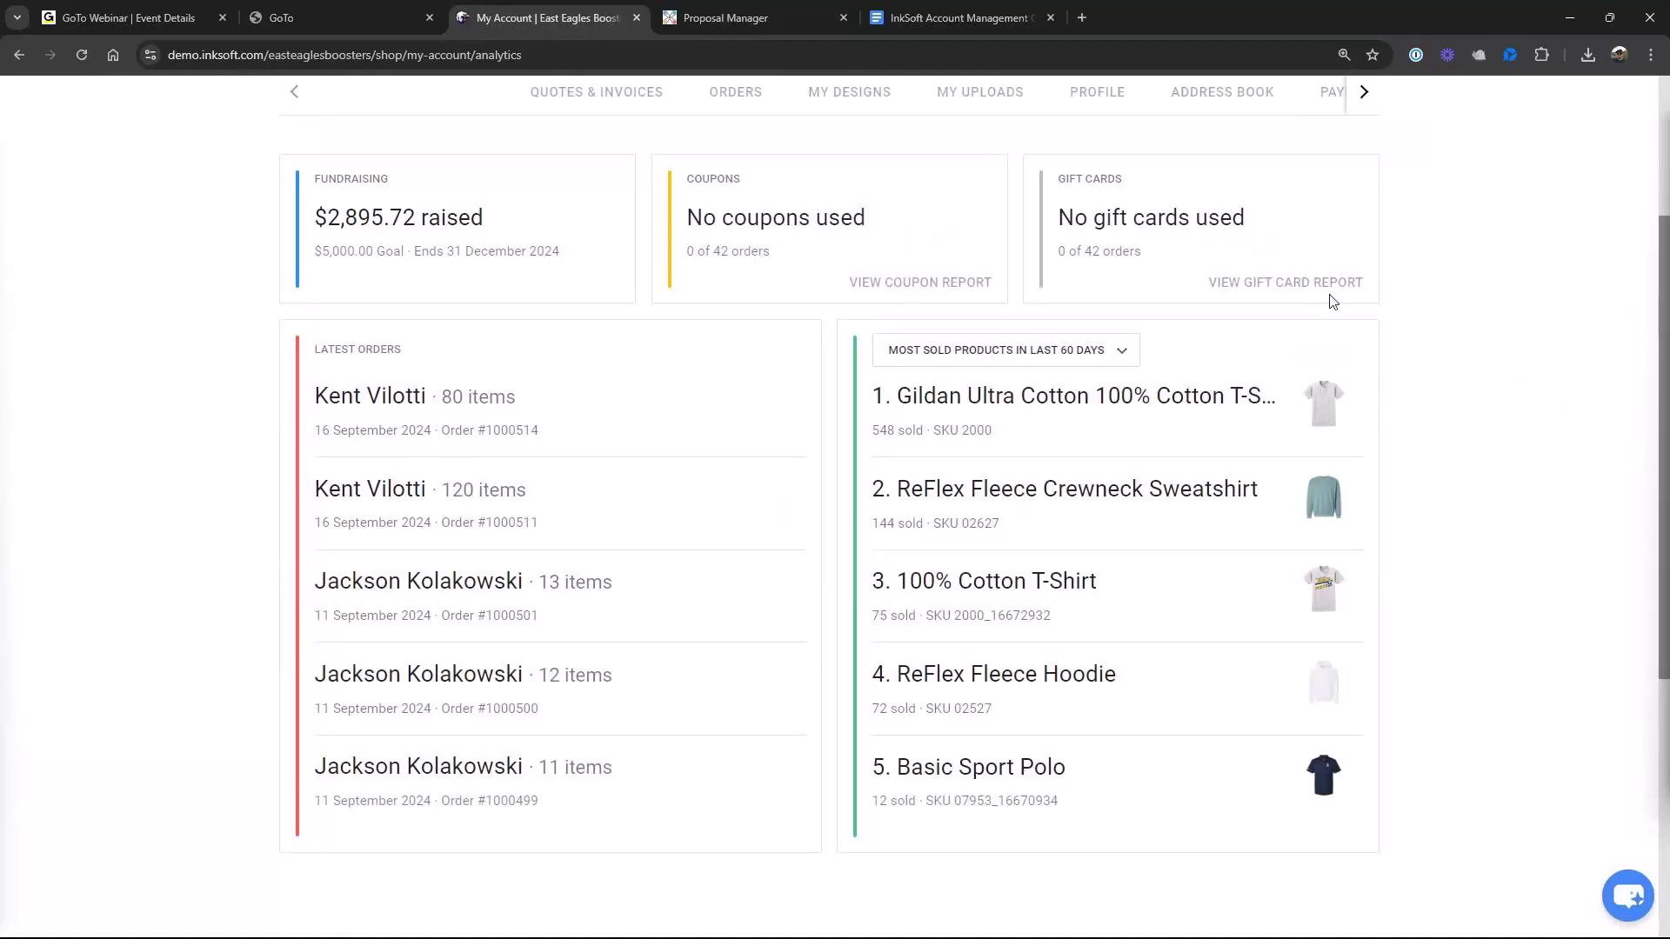
scroll(1333, 303, up, 2)
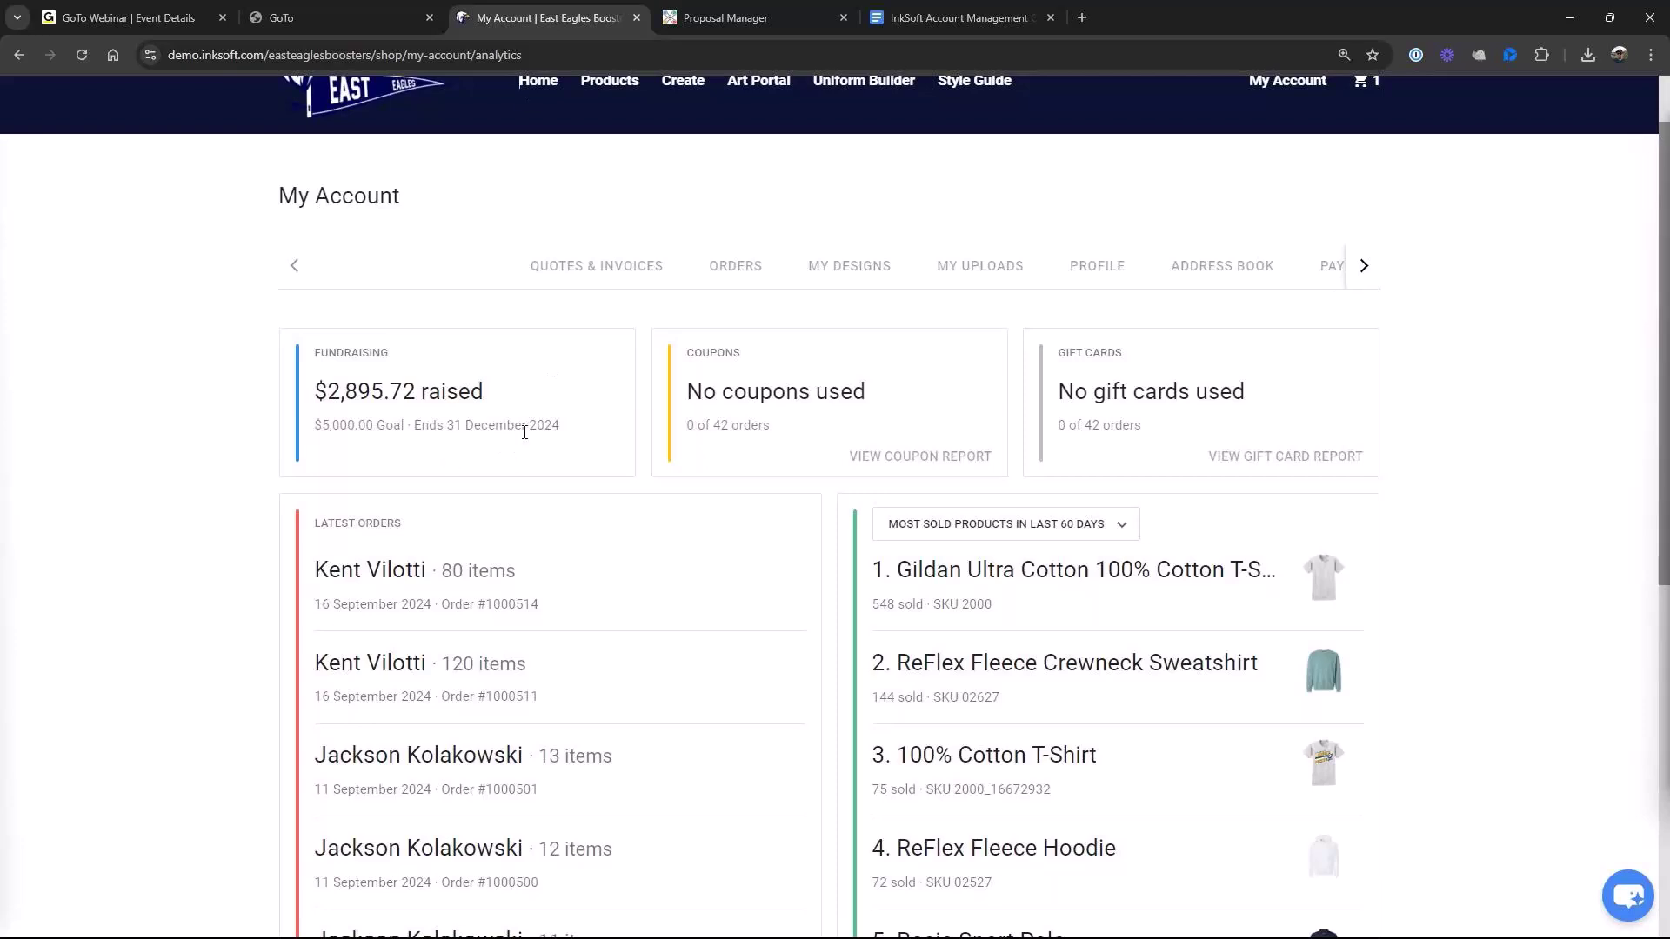
Check the customer account's quotes and invoices, and browse its order history back to the May 2024 orders
click(632, 269)
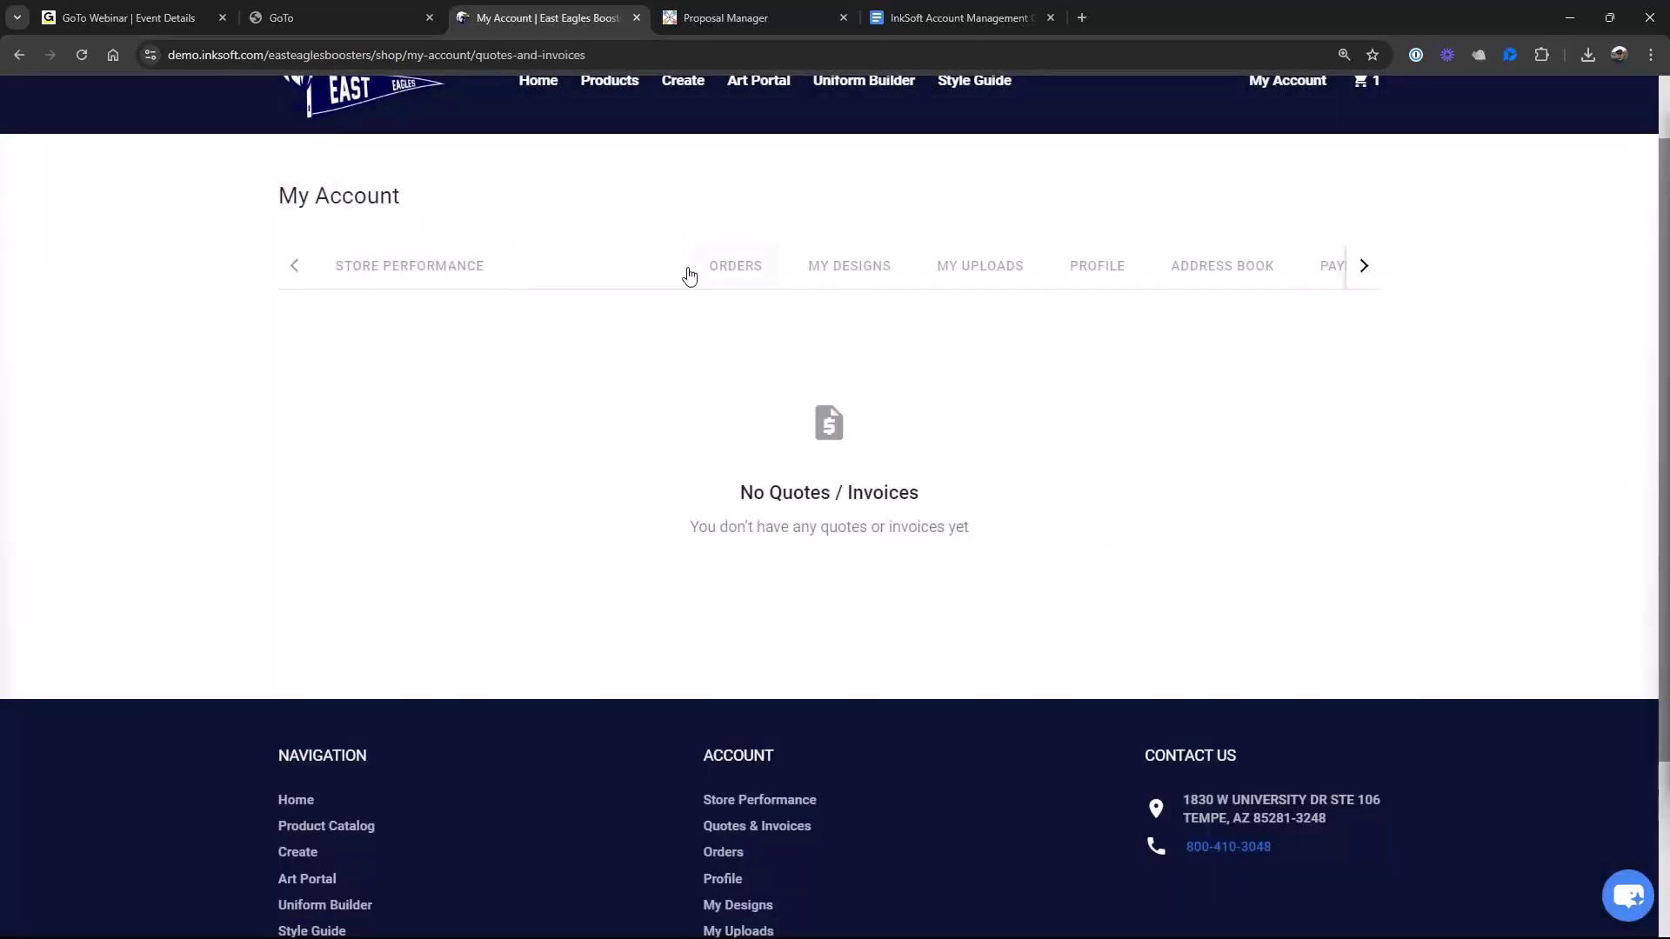
click(726, 266)
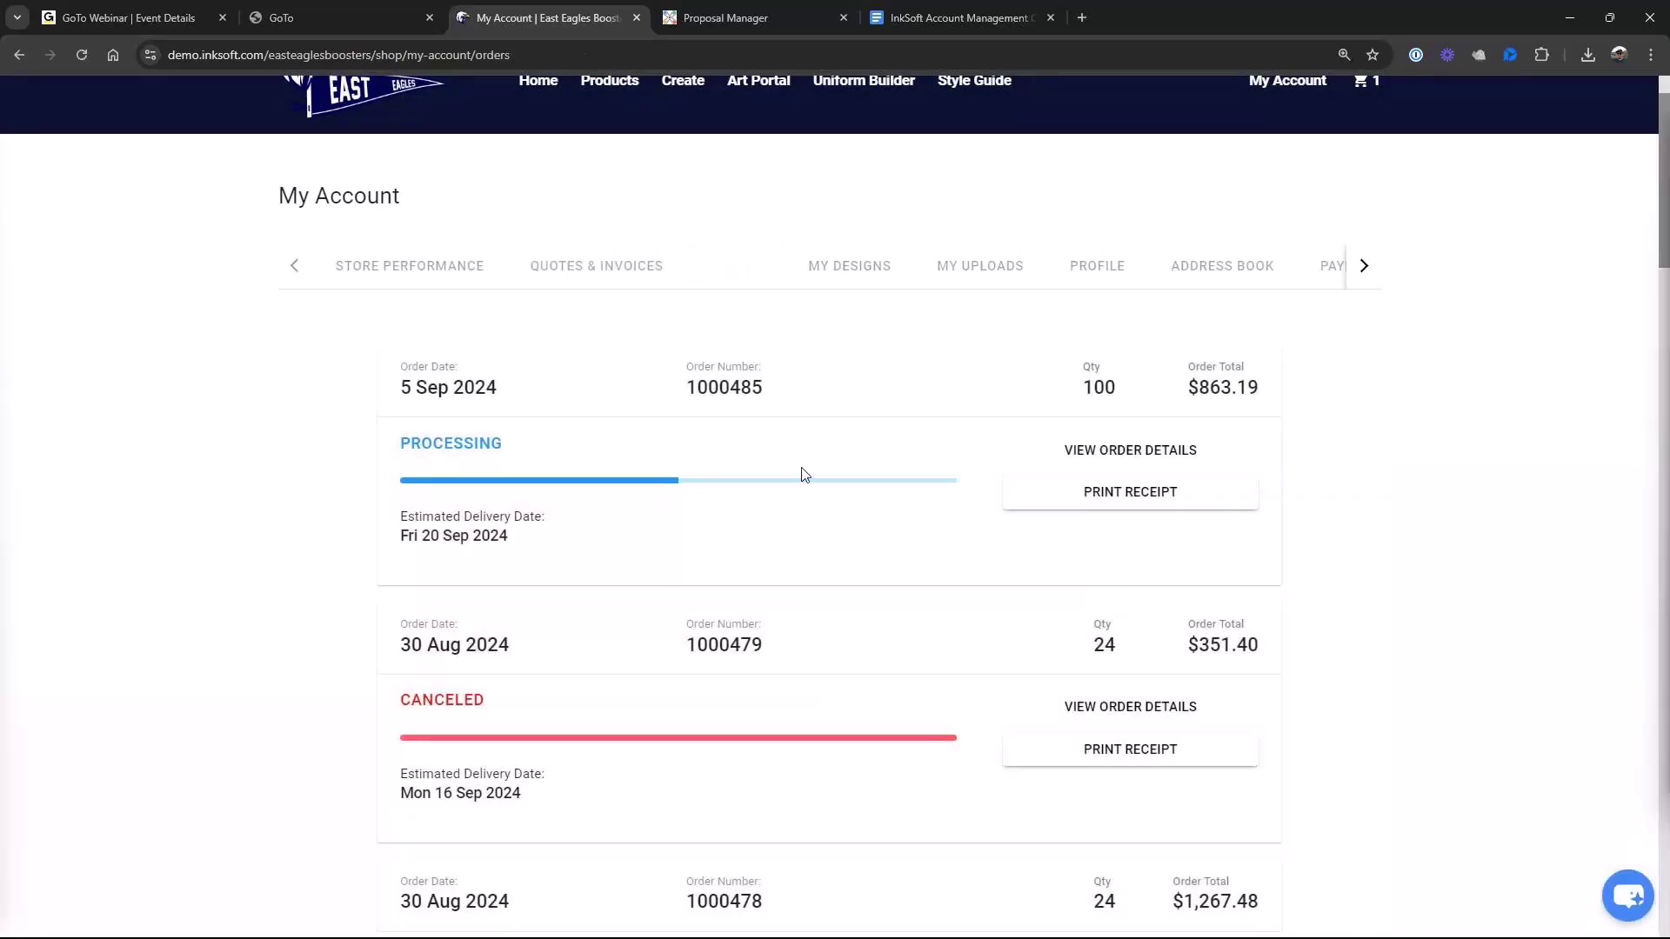
scroll(805, 475, down, 2)
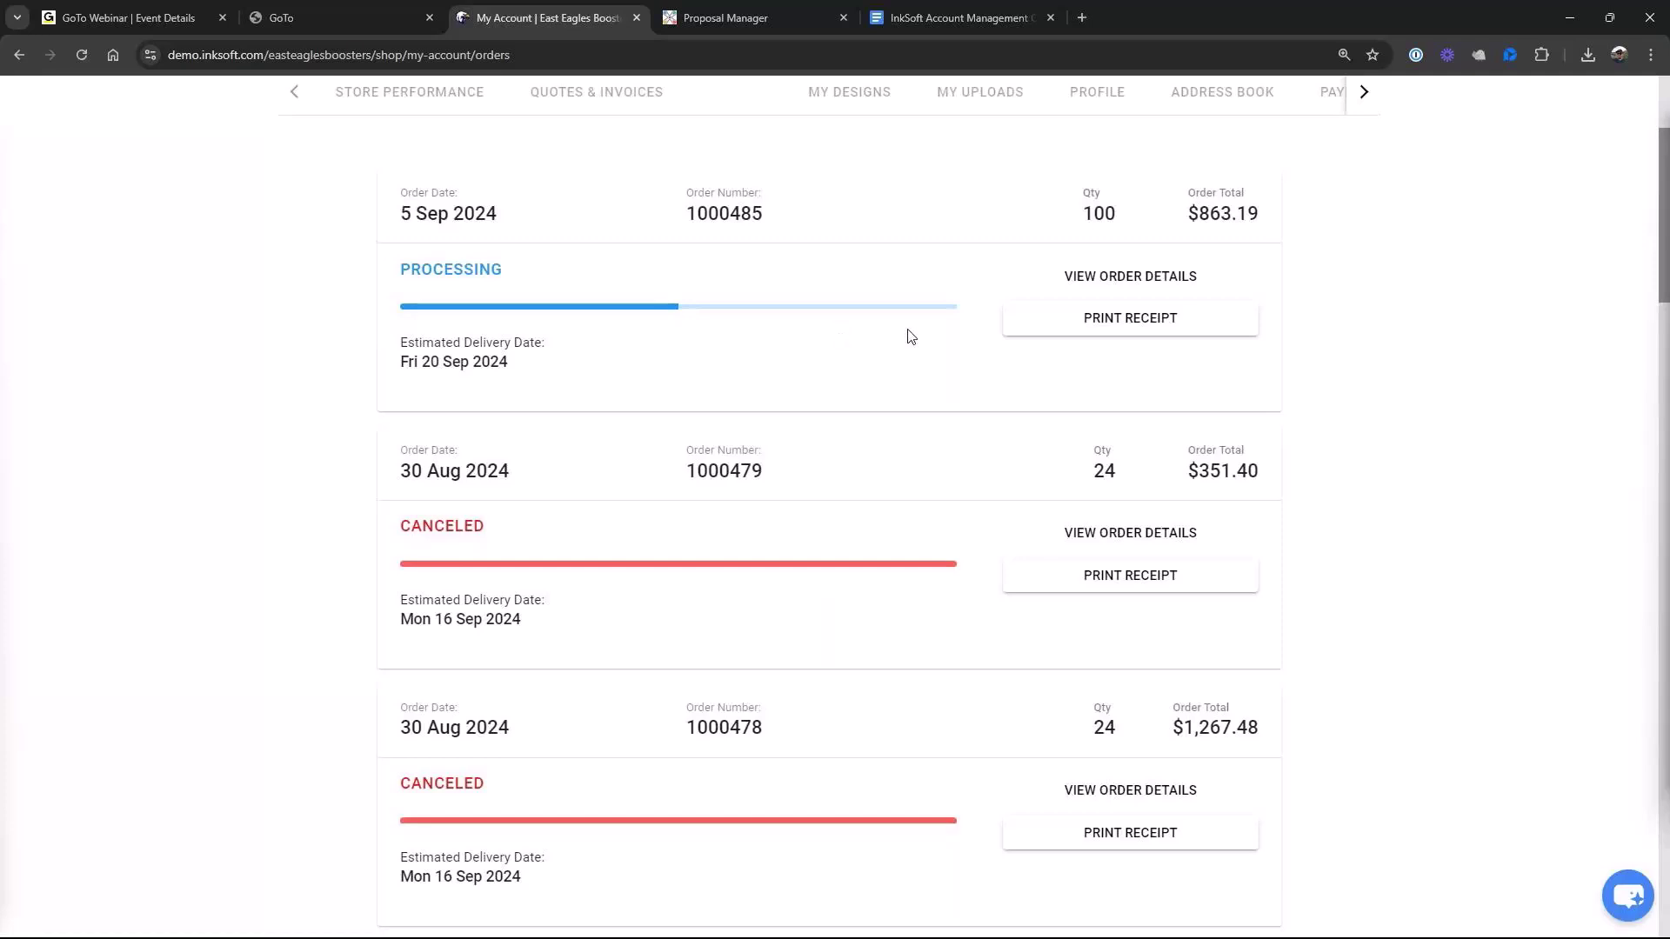
scroll(605, 574, down, 4)
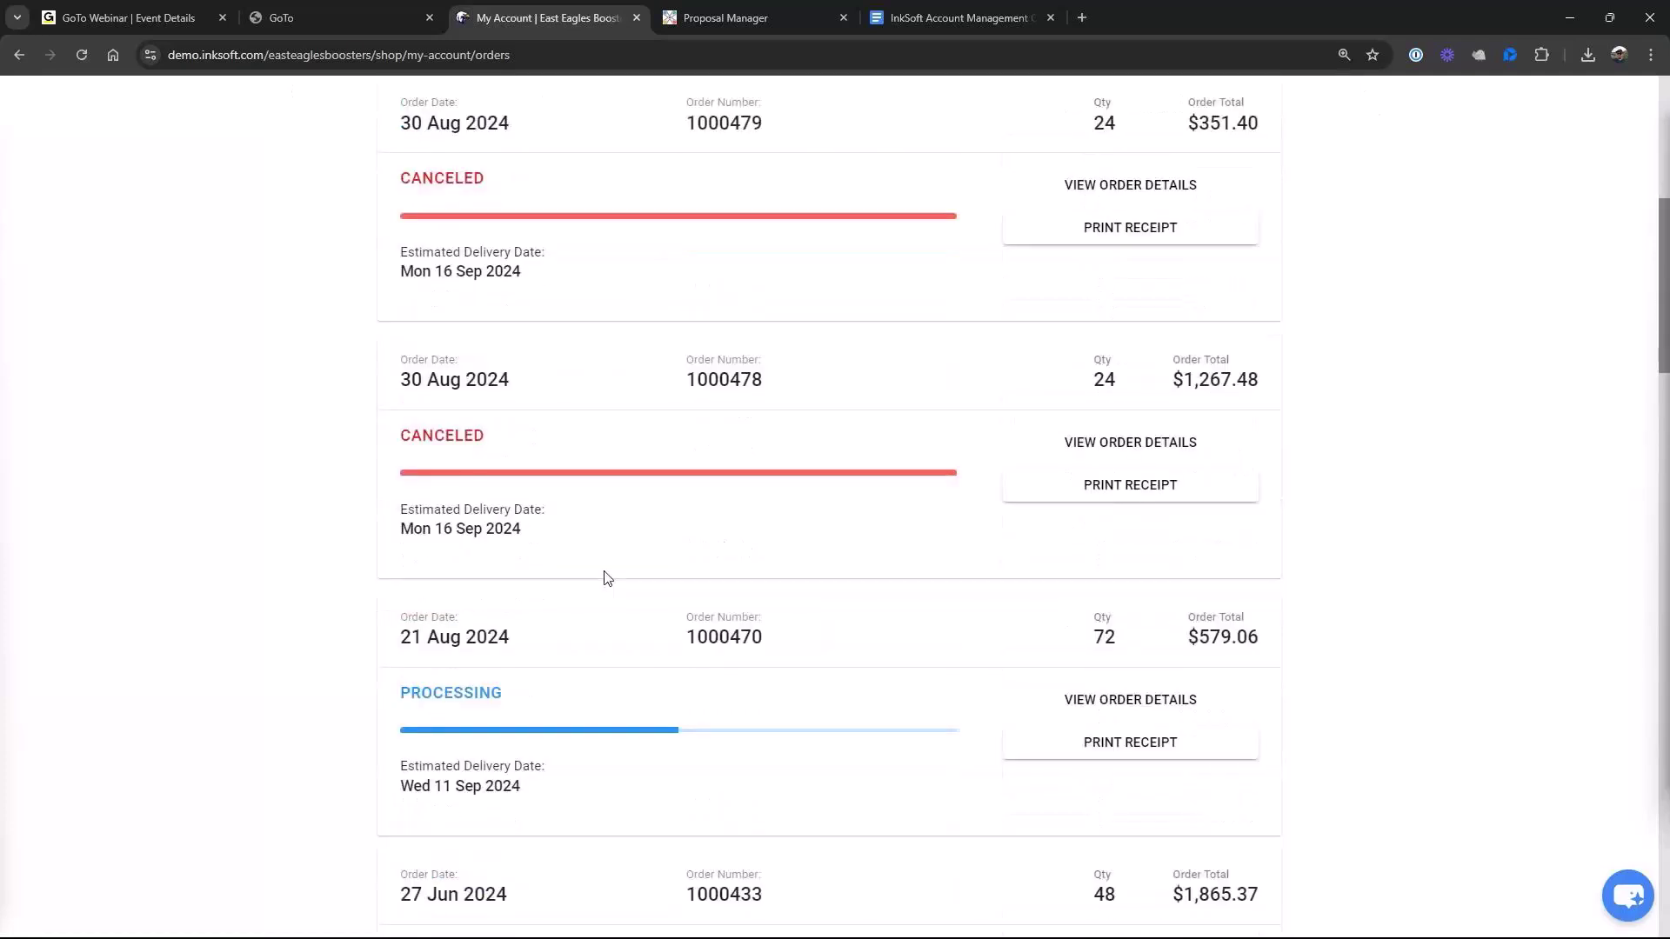
scroll(606, 577, up, 2)
scroll(606, 577, down, 13)
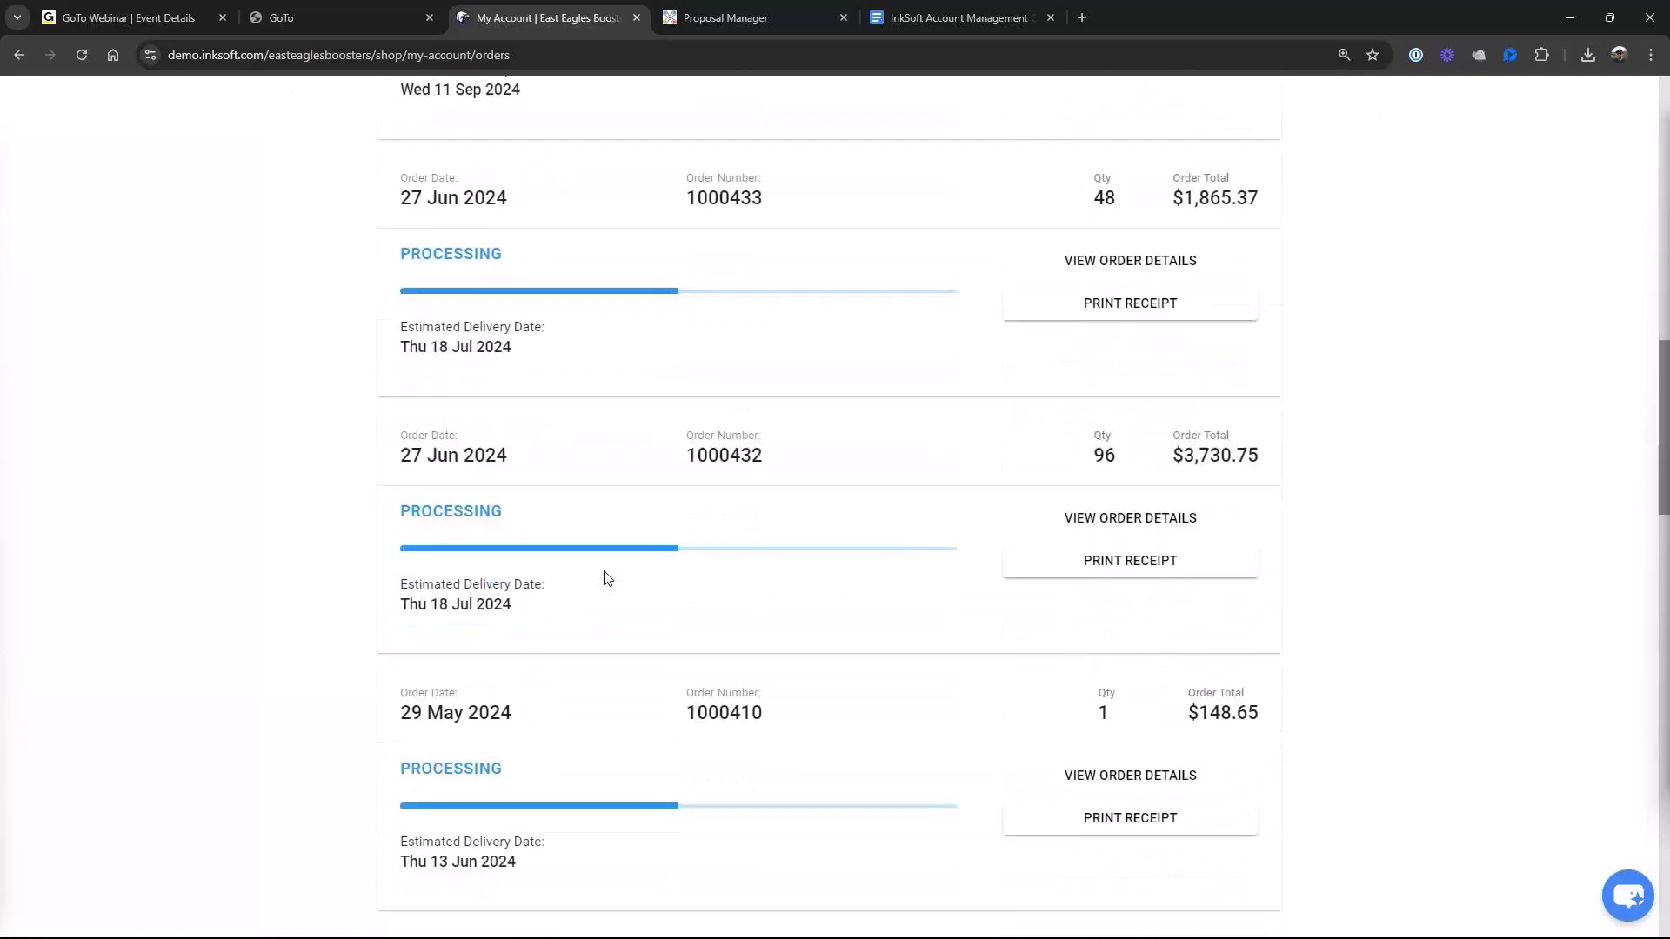
scroll(606, 578, down, 5)
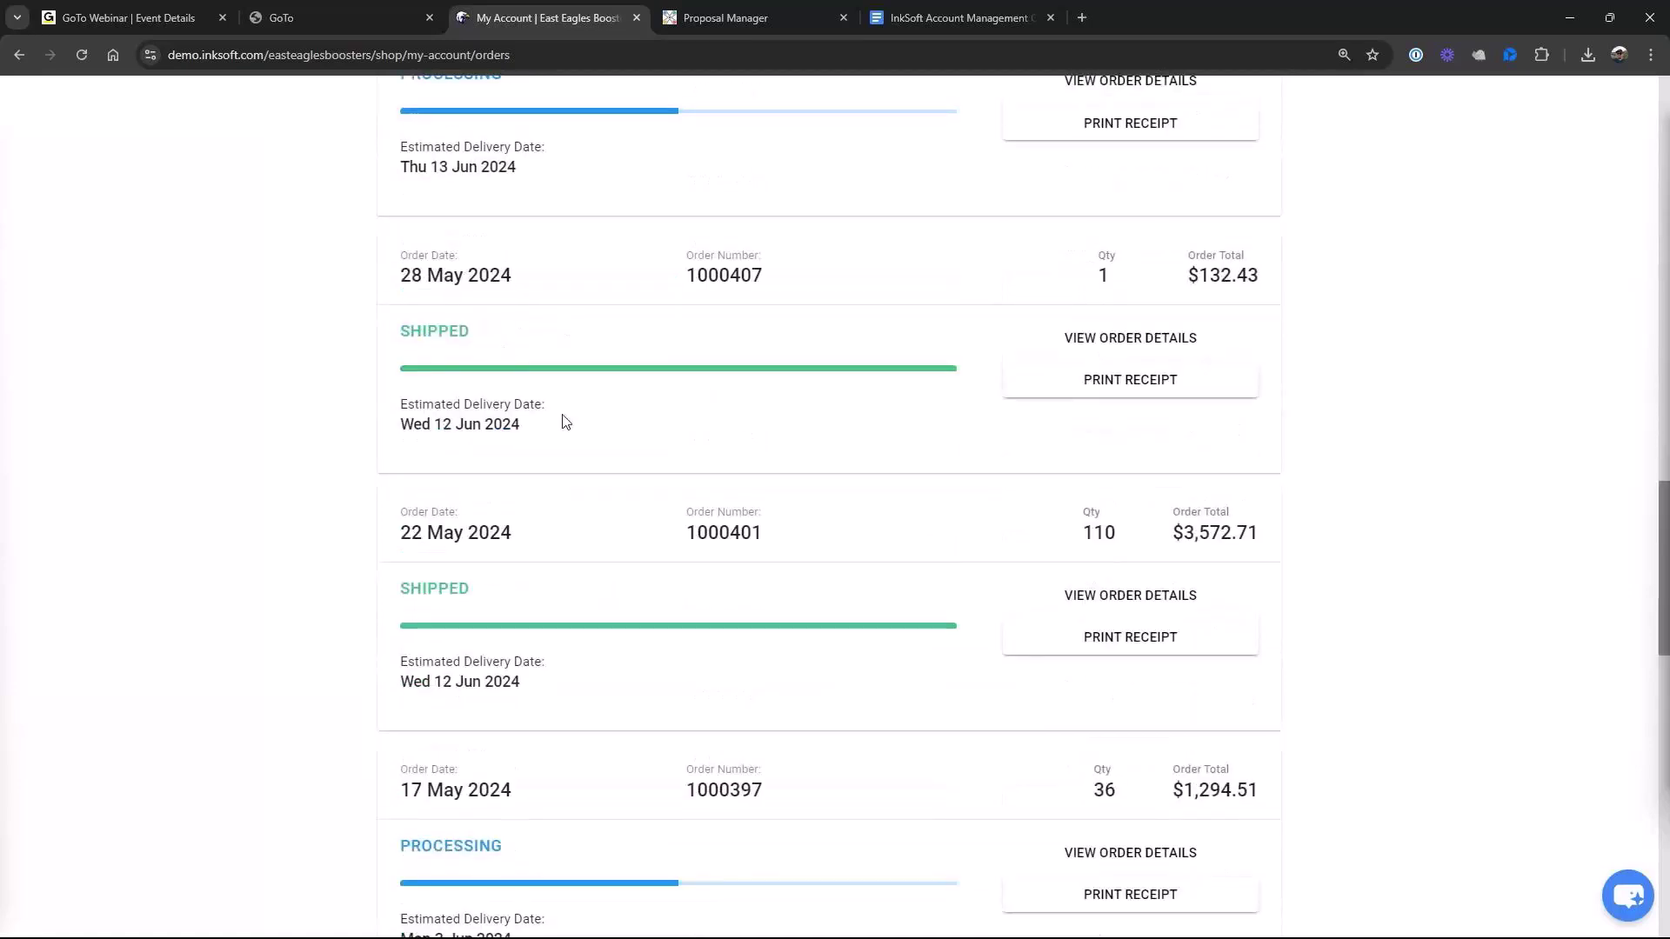
Review the details and items of the shipped 28 May 2024 order and reorder the whole order
click(1107, 341)
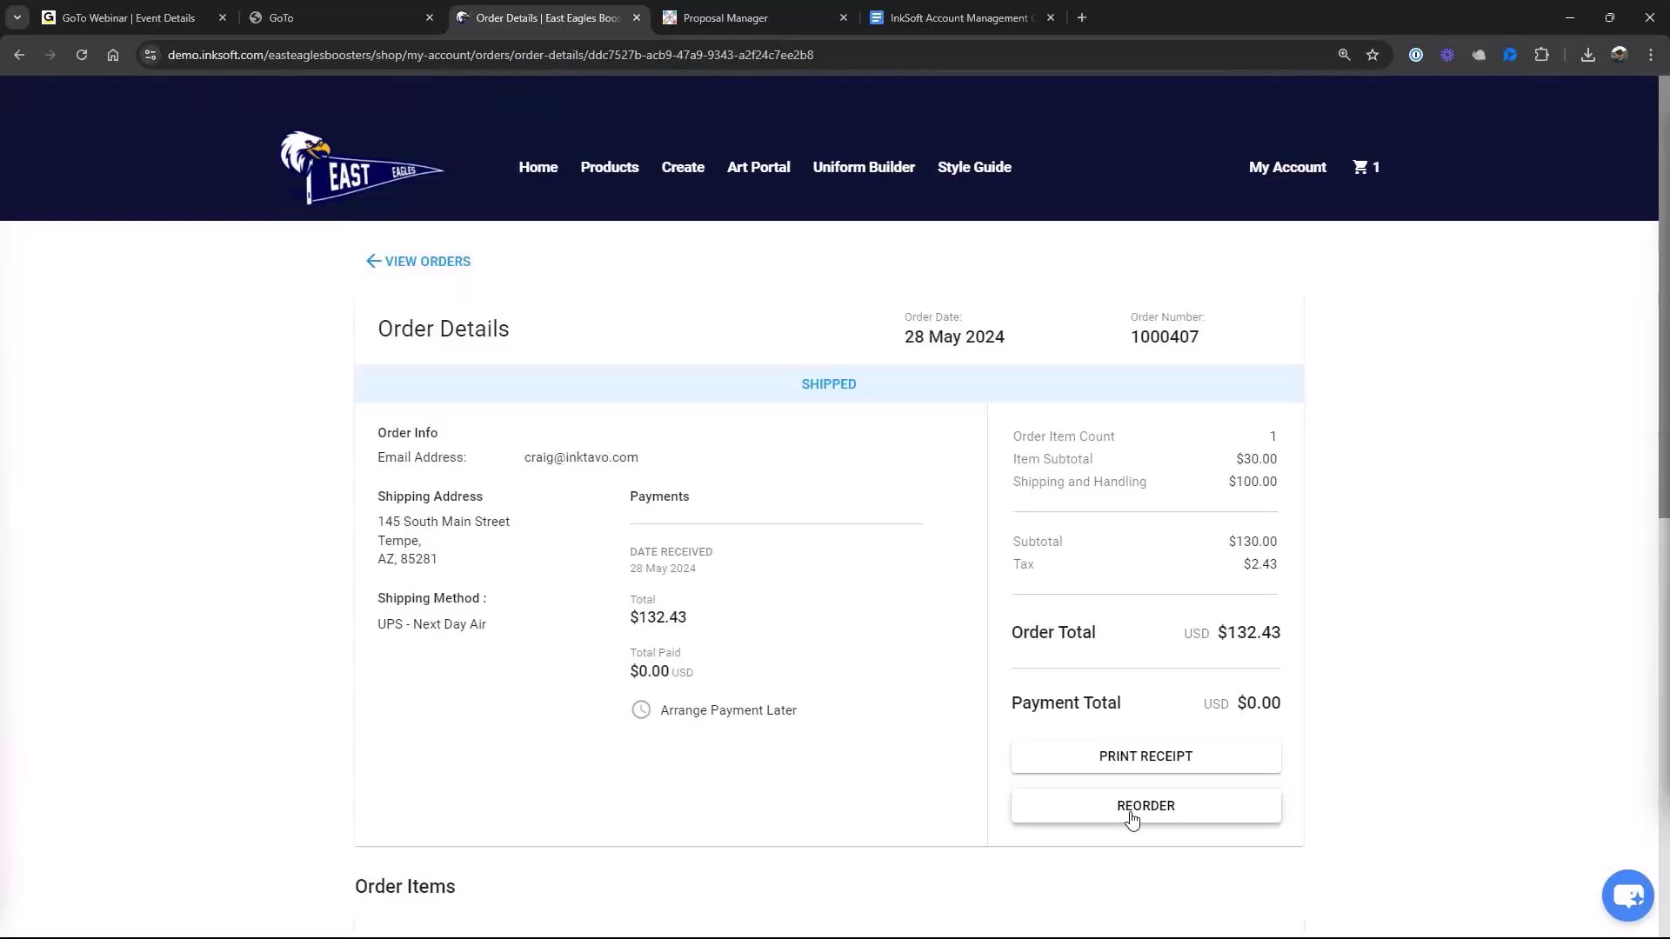
scroll(1130, 809, down, 9)
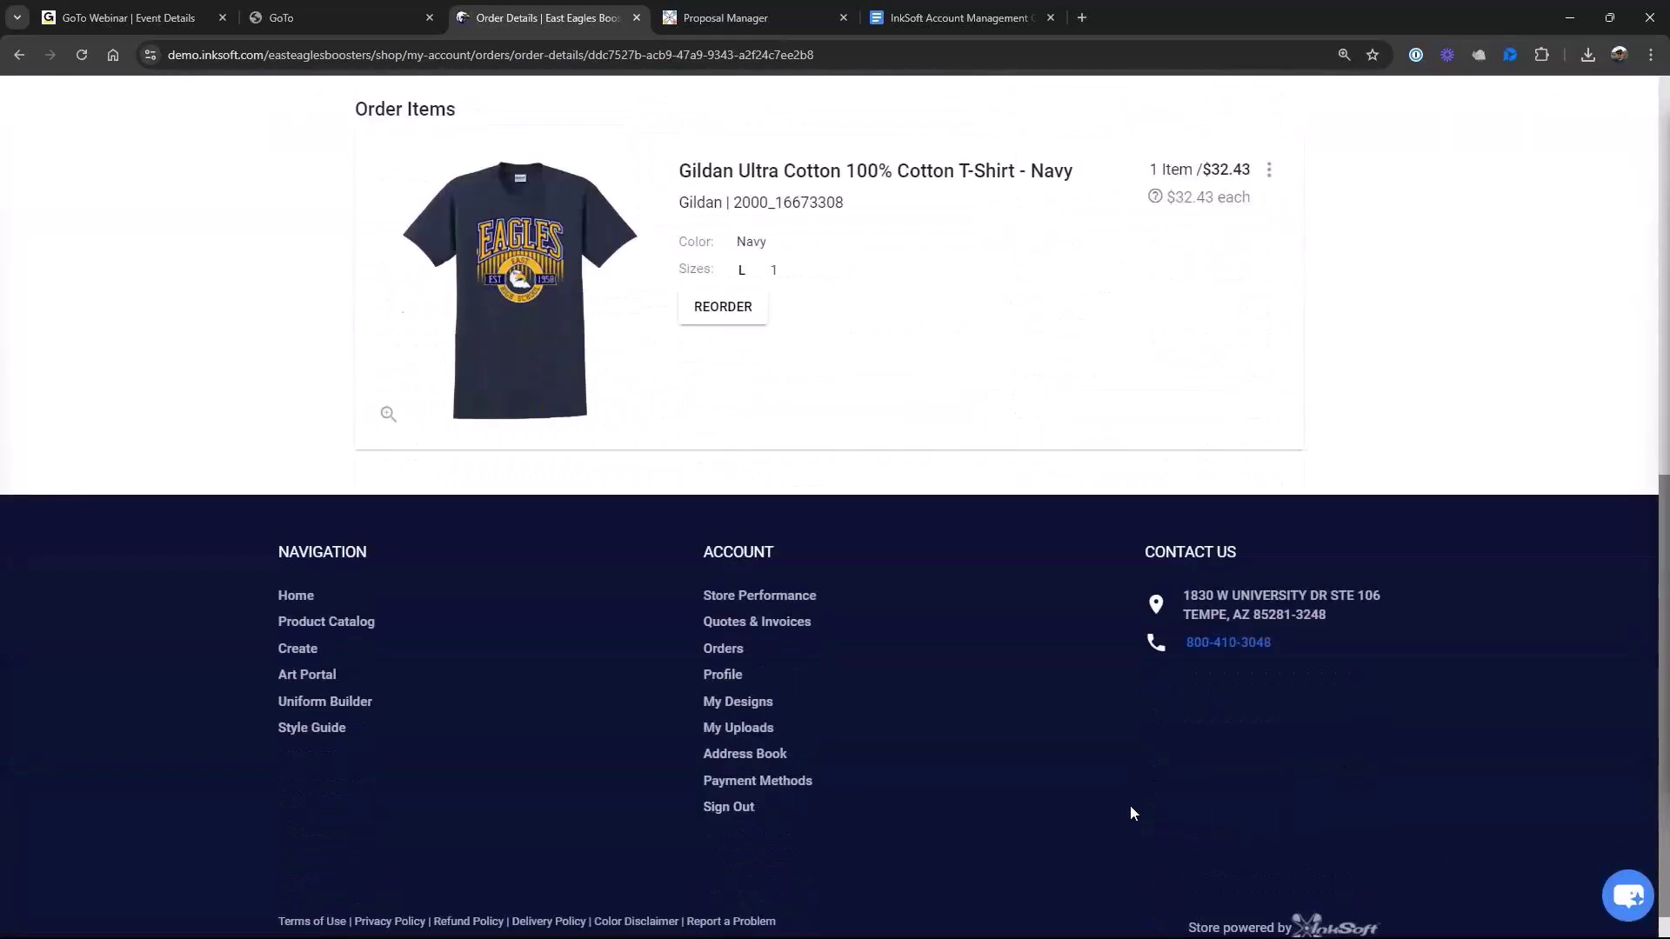
scroll(1131, 807, up, 4)
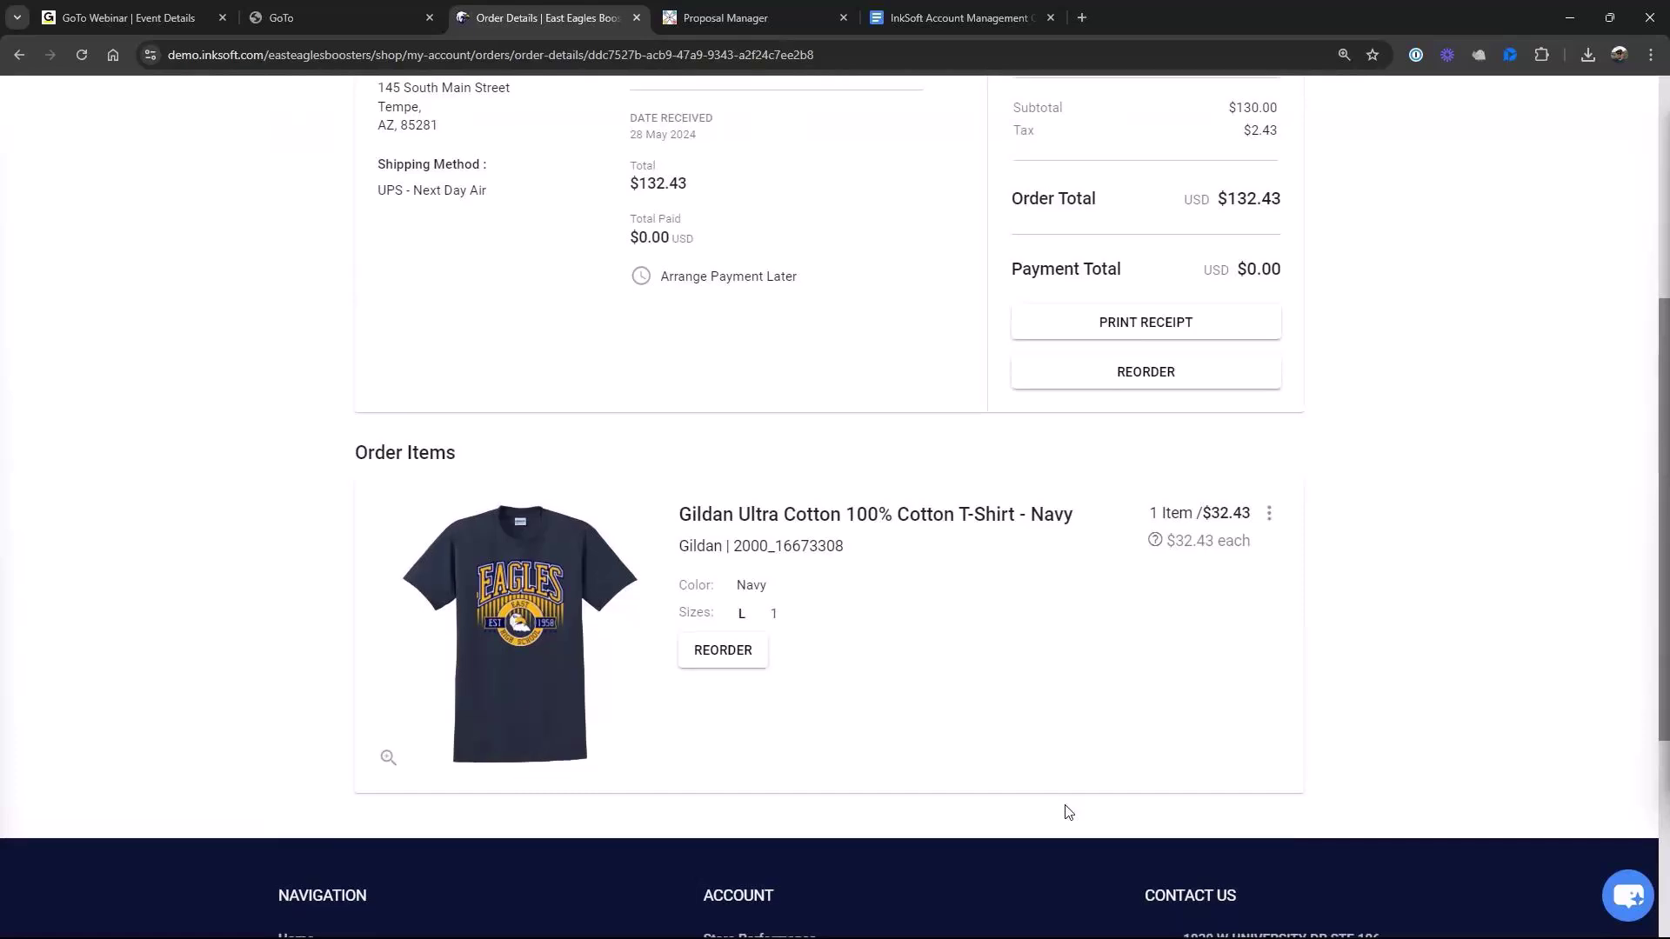
scroll(1066, 809, up, 2)
click(1143, 553)
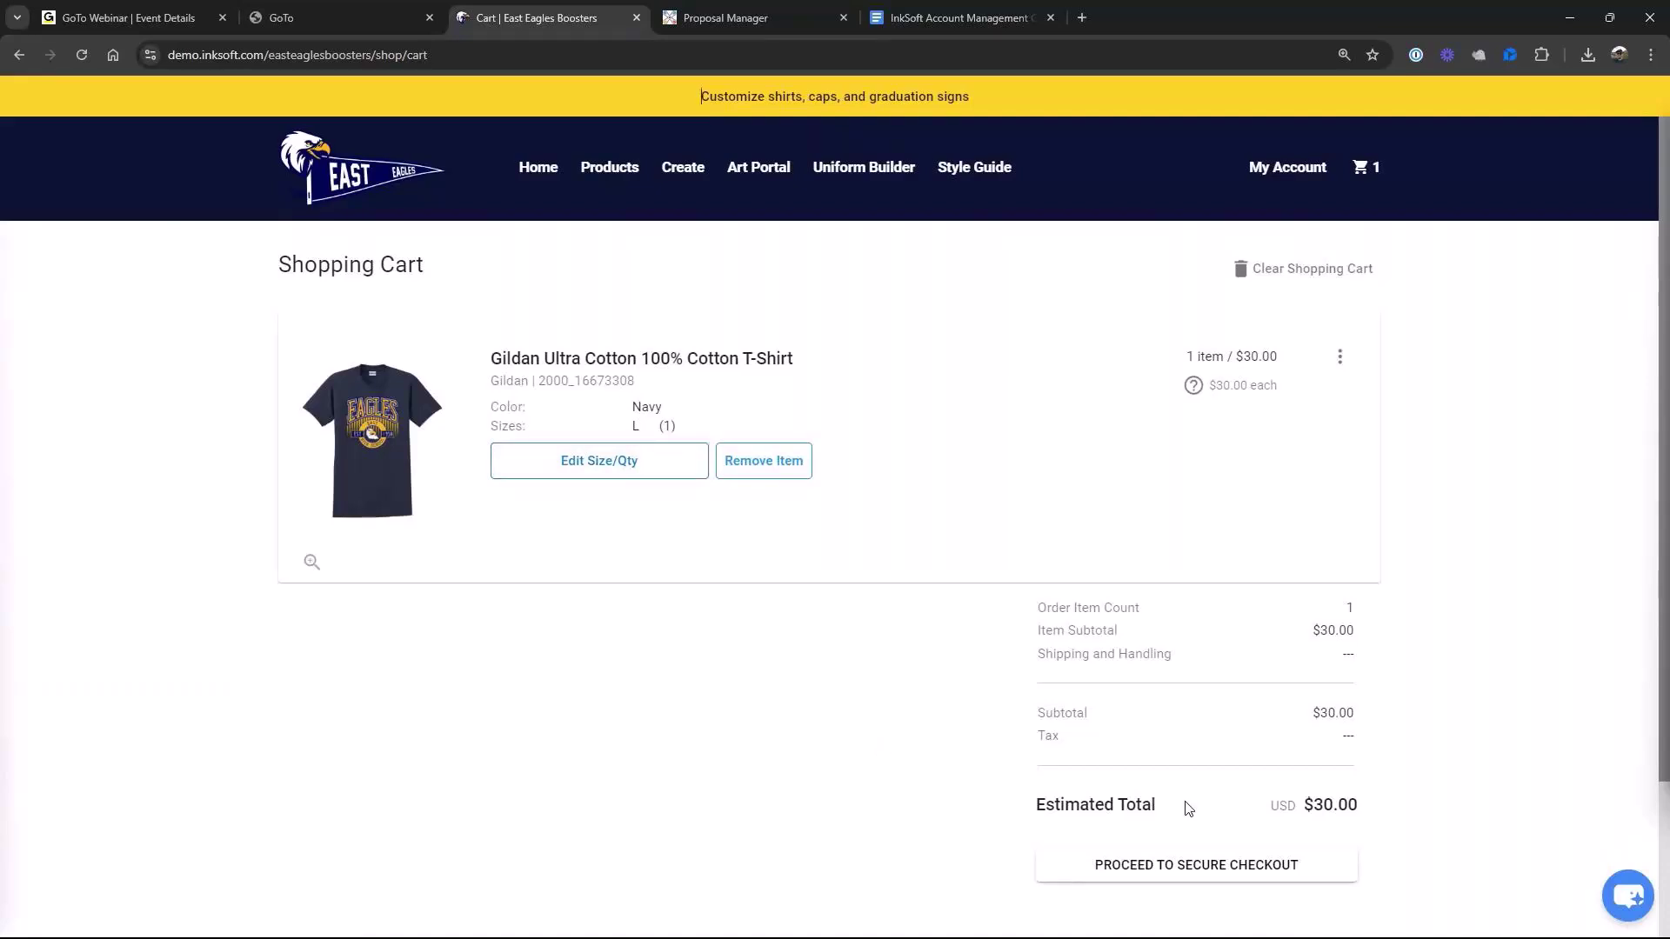
Review the shopping cart, the T-shirt's item options and the store's product categories
scroll(1188, 808, down, 2)
click(1342, 169)
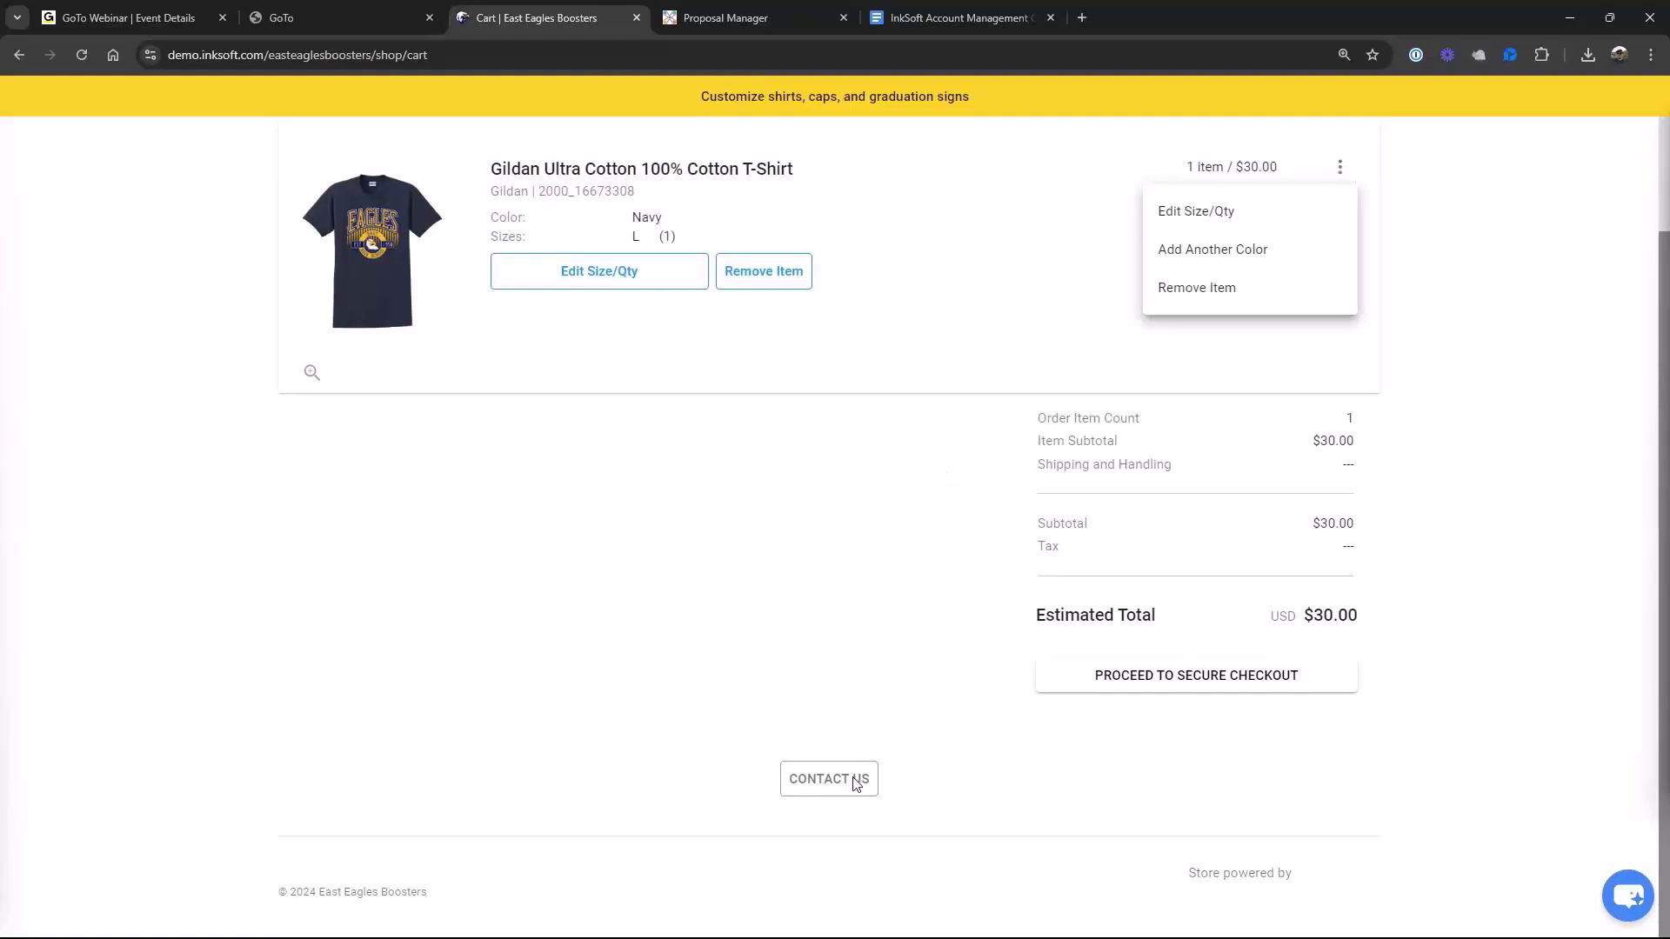
click(895, 583)
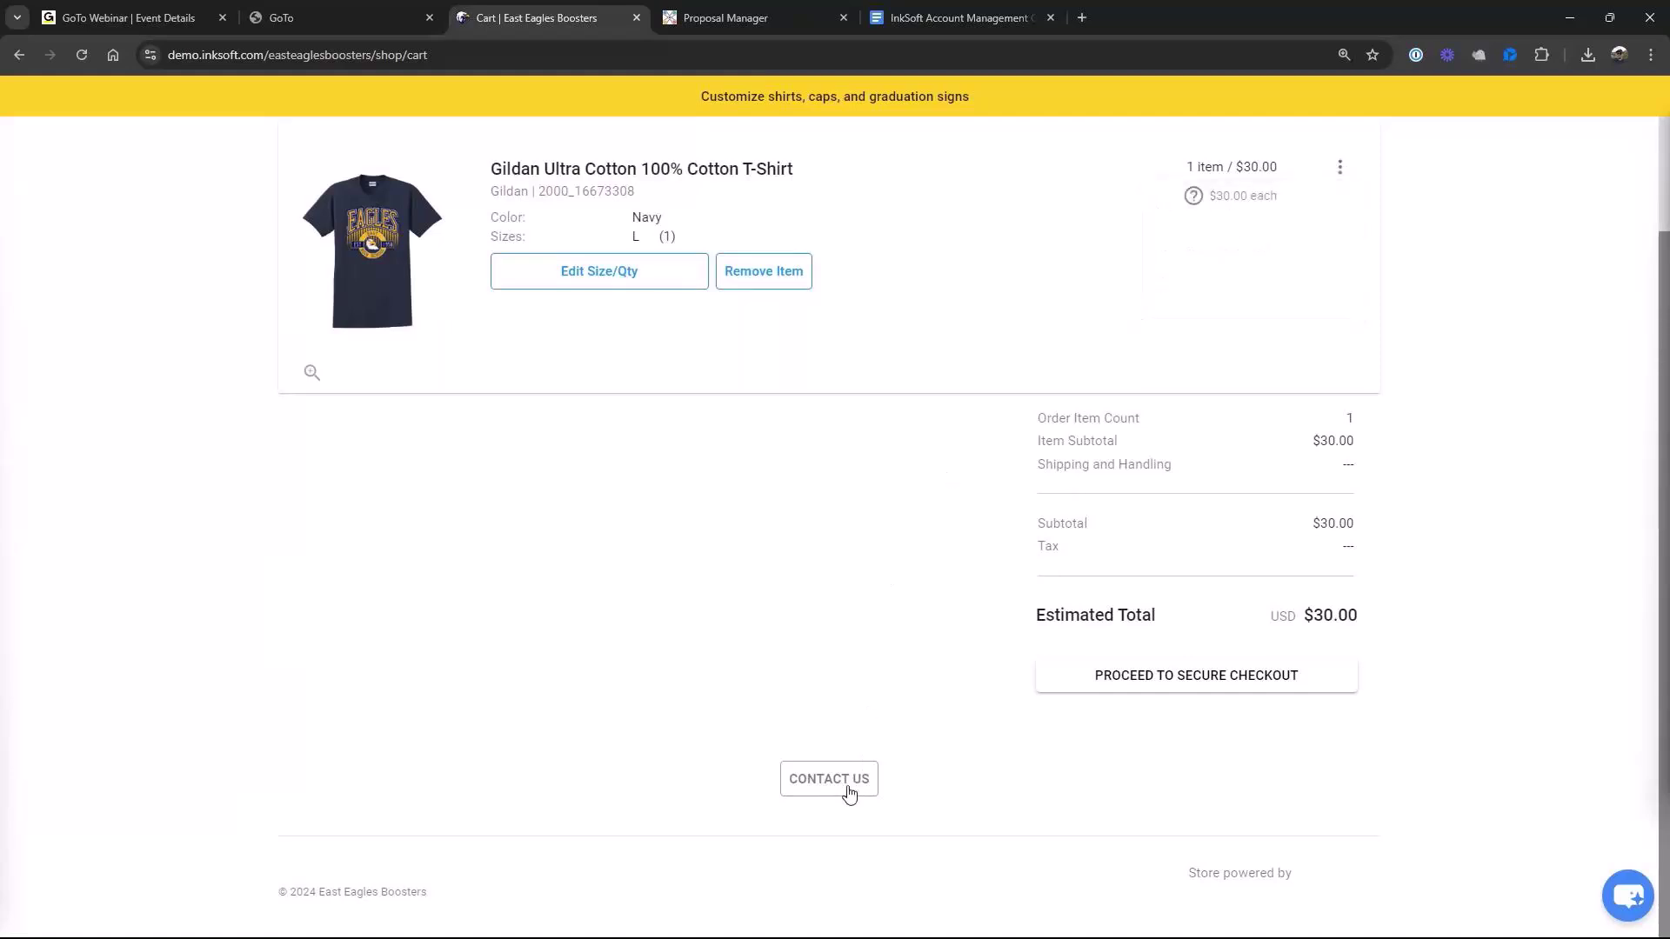
scroll(711, 378, up, 2)
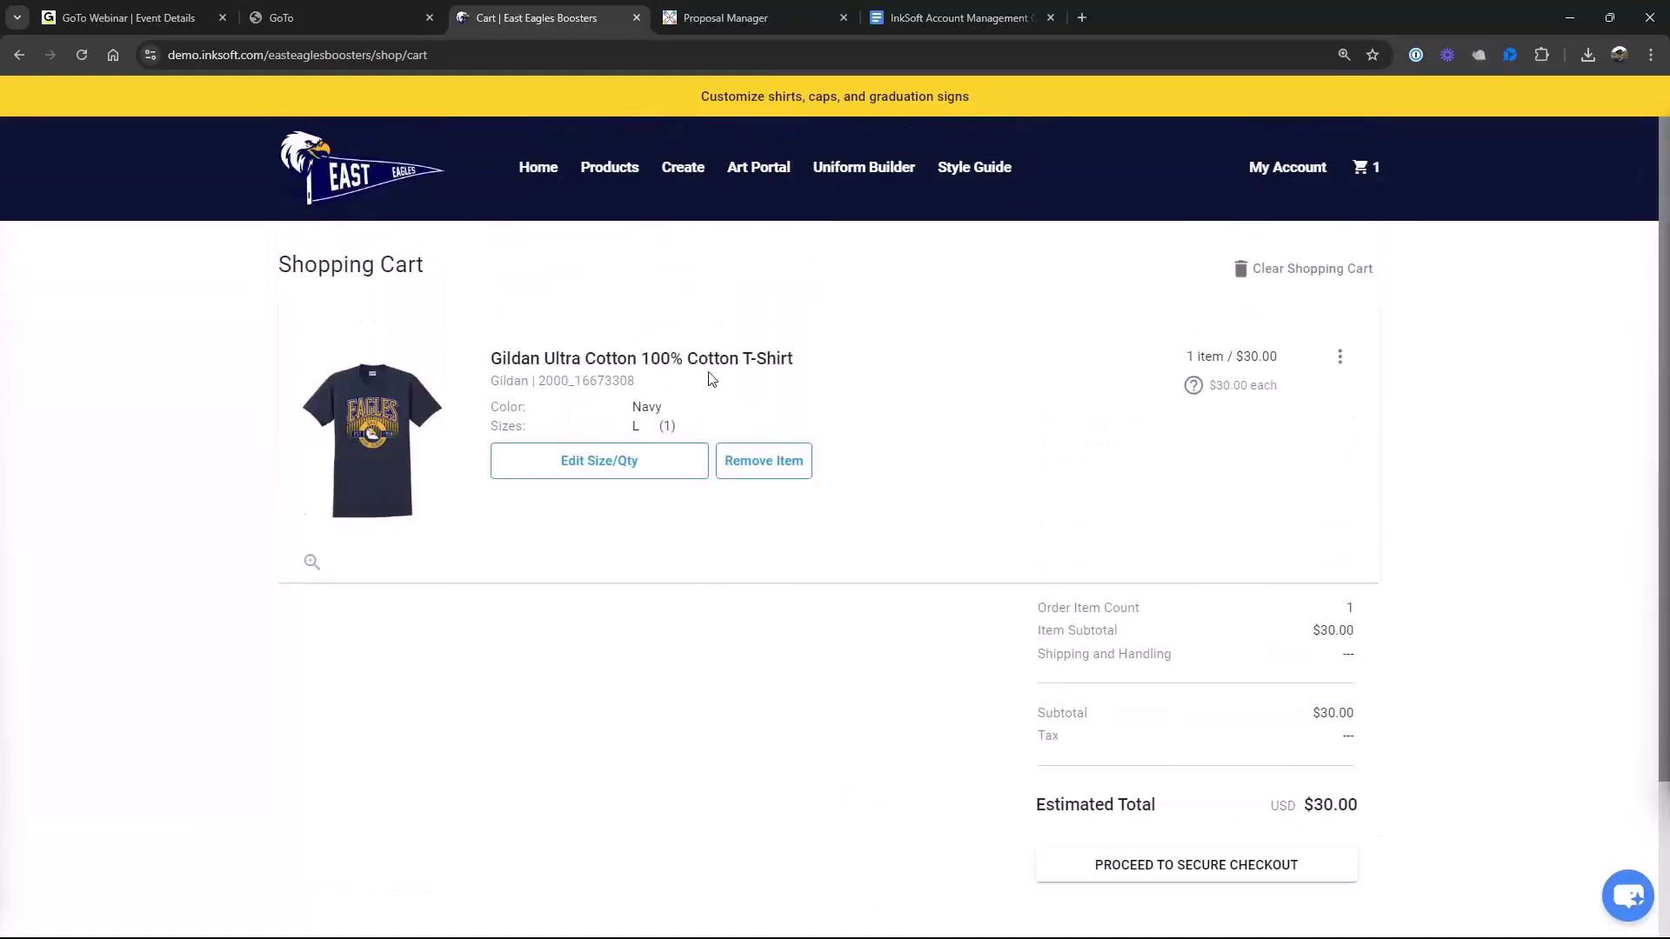
click(609, 167)
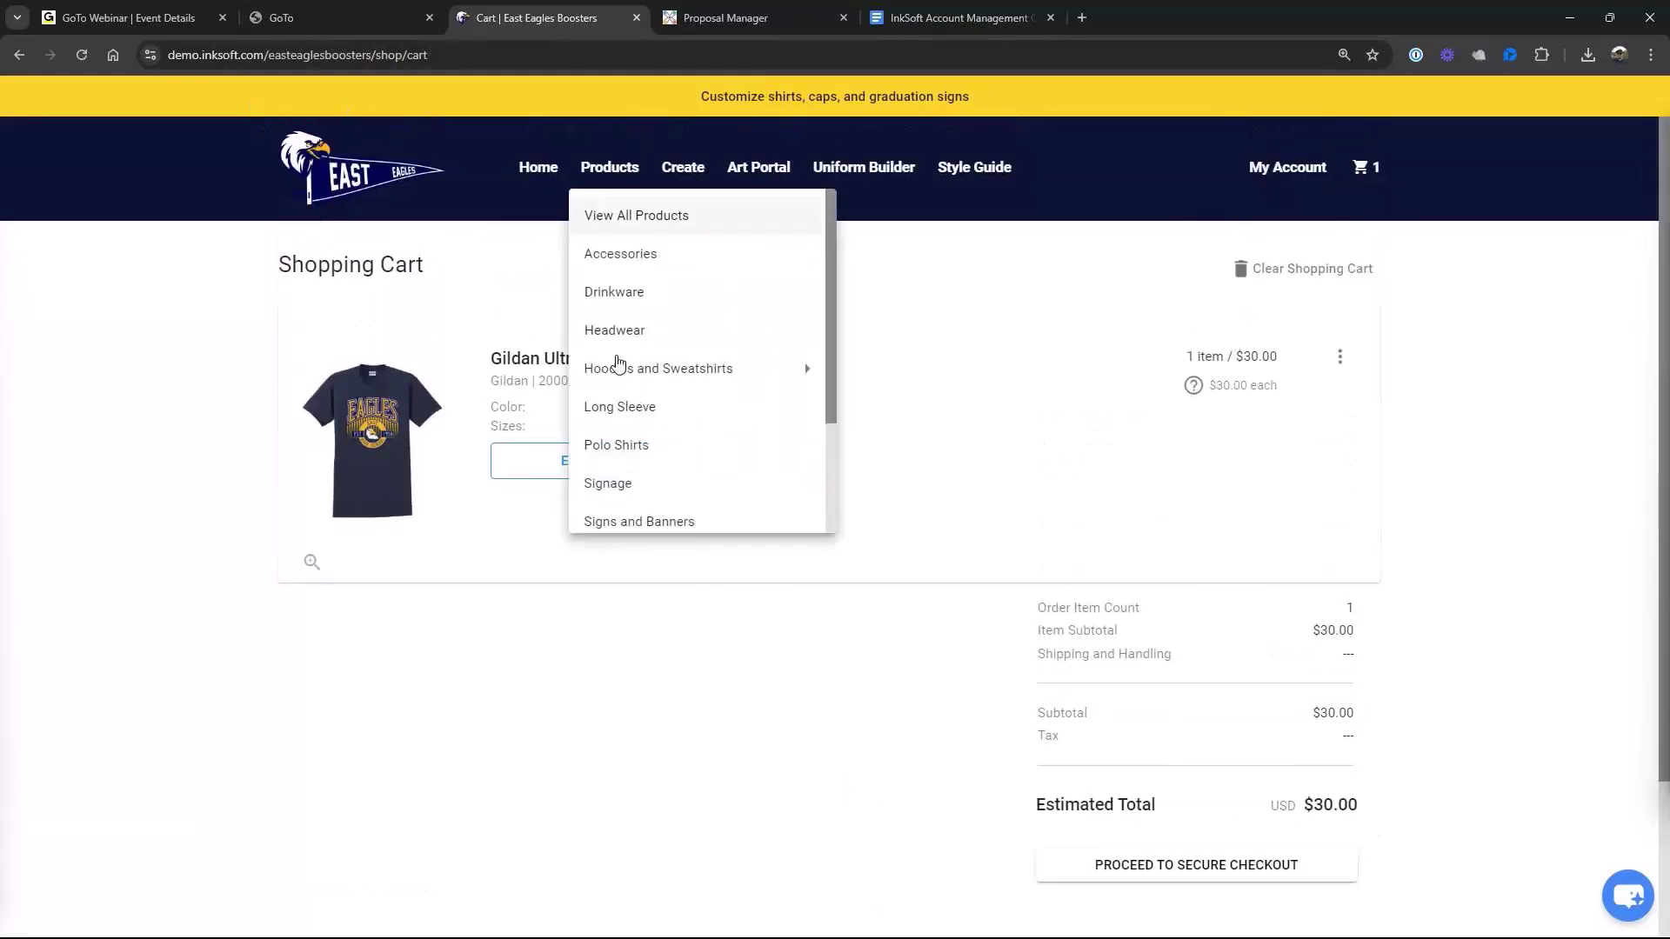
click(933, 481)
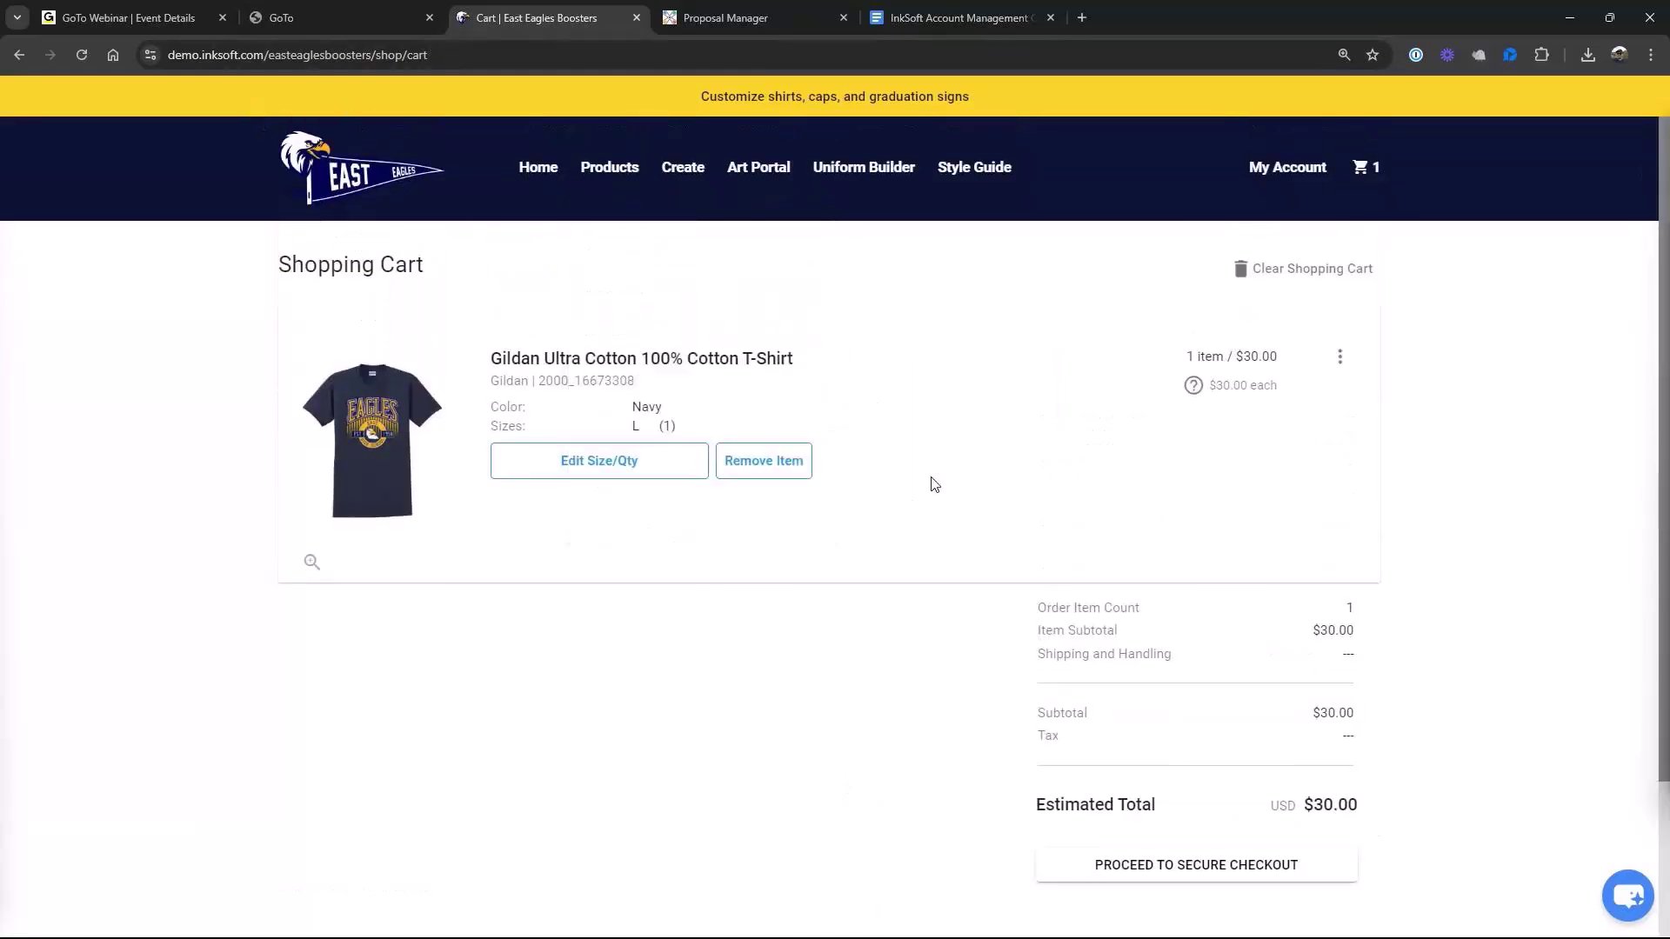
Return to the account's order list, browse the saved designs and open the options for East Eagles Patch 01
click(19, 55)
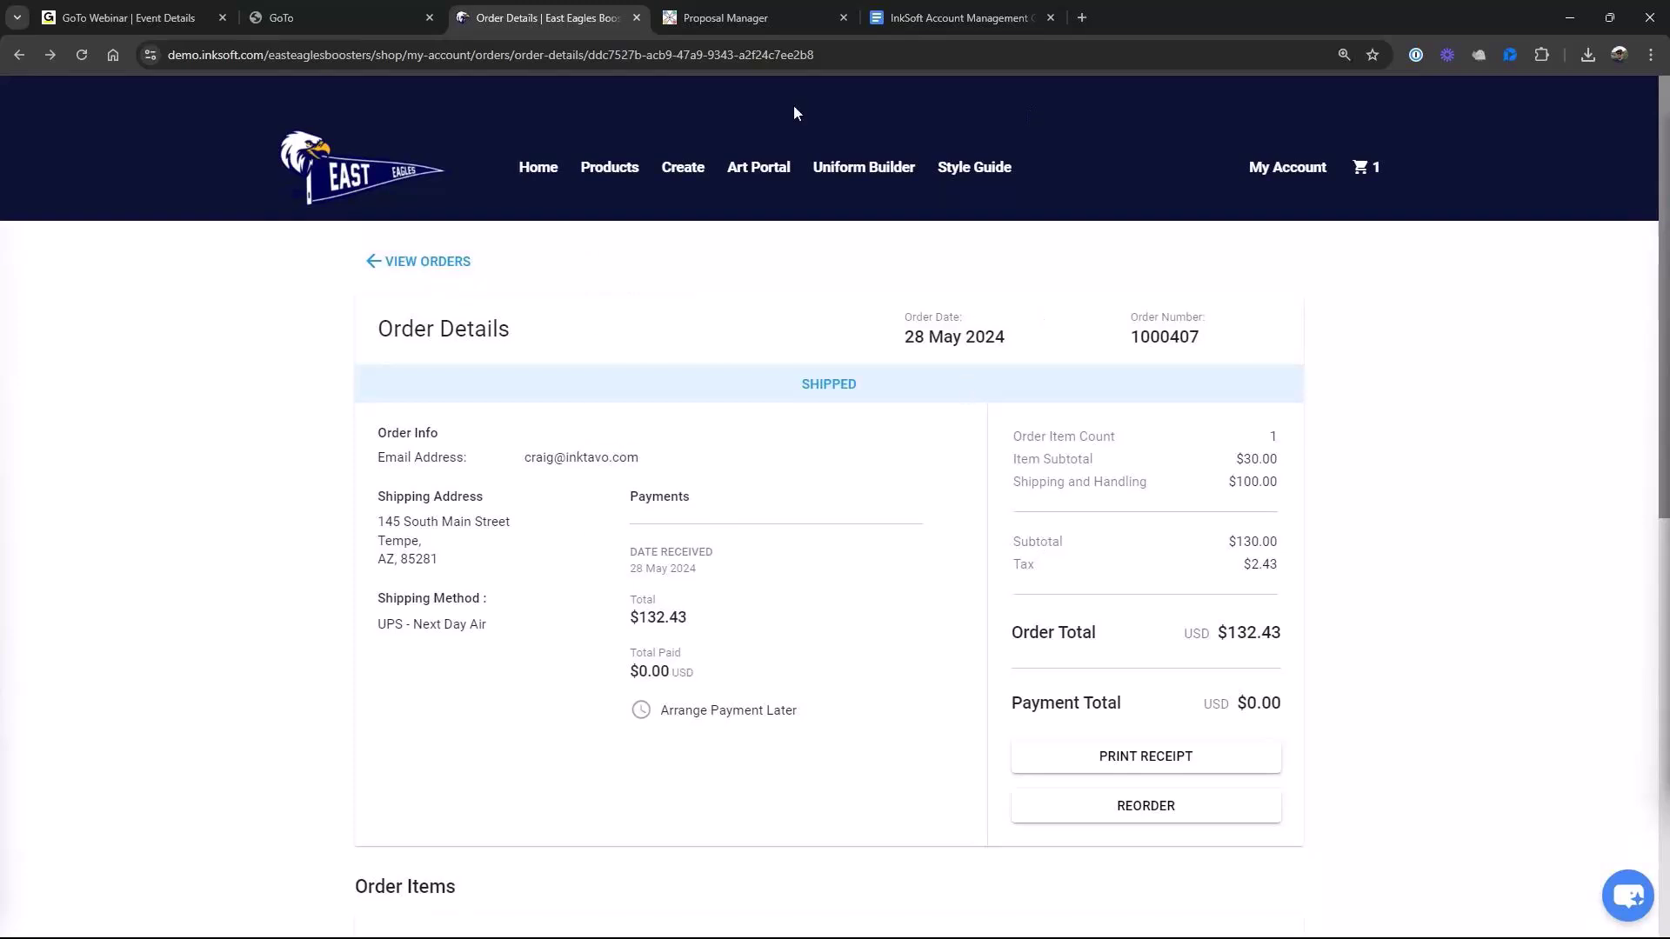
click(427, 262)
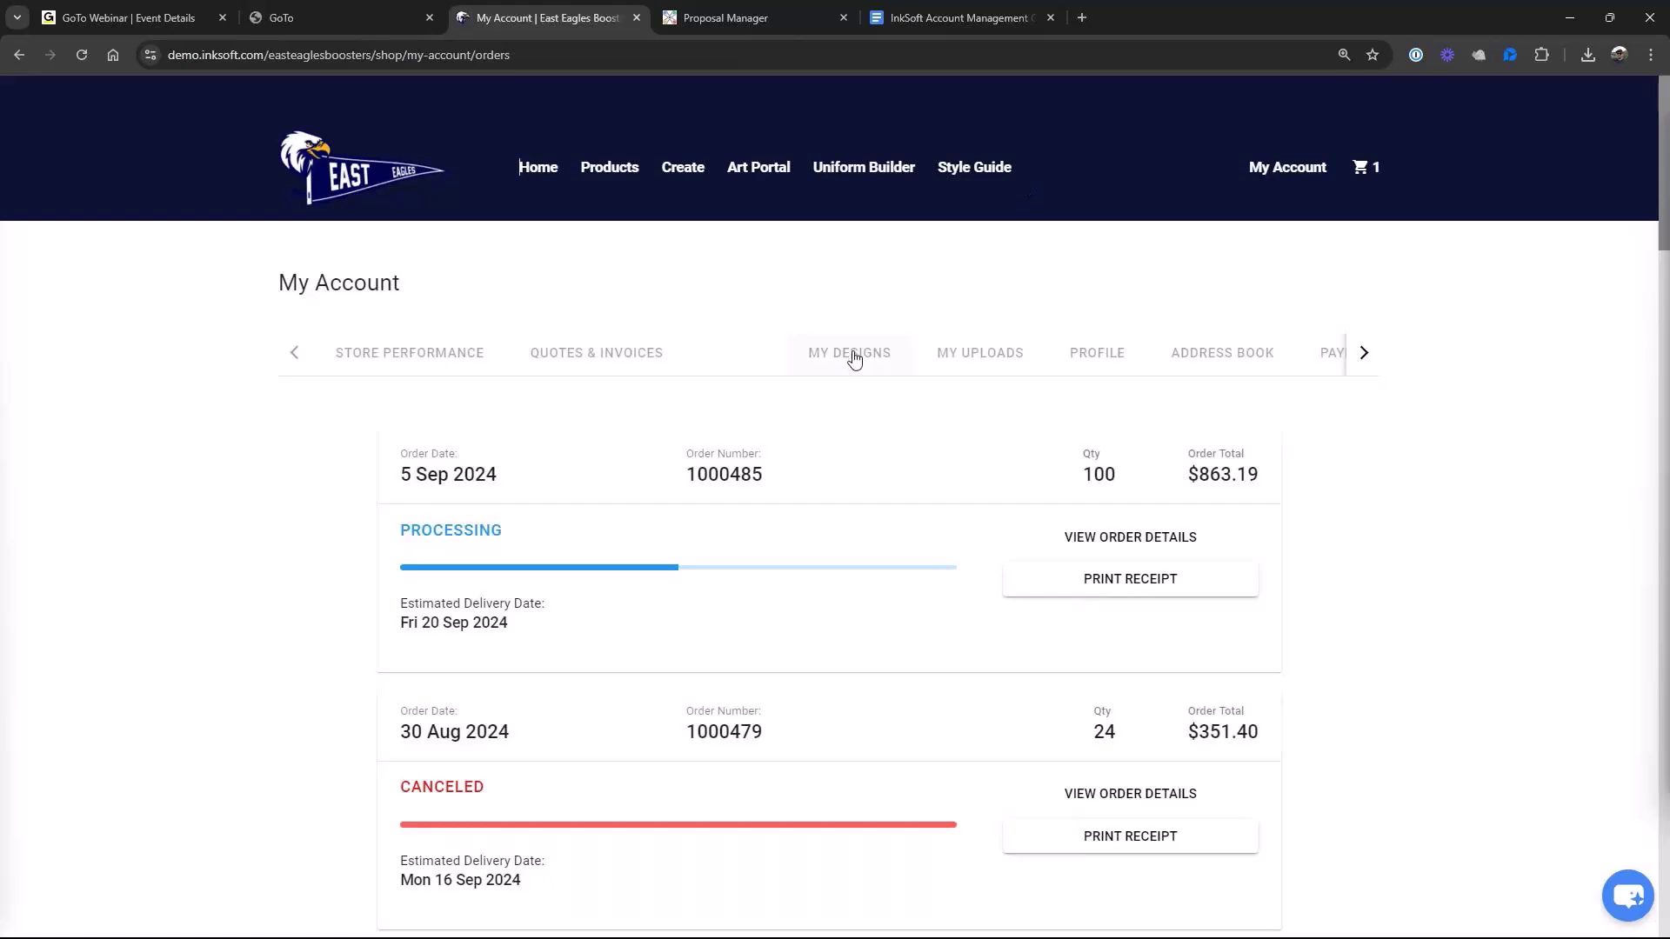
click(853, 355)
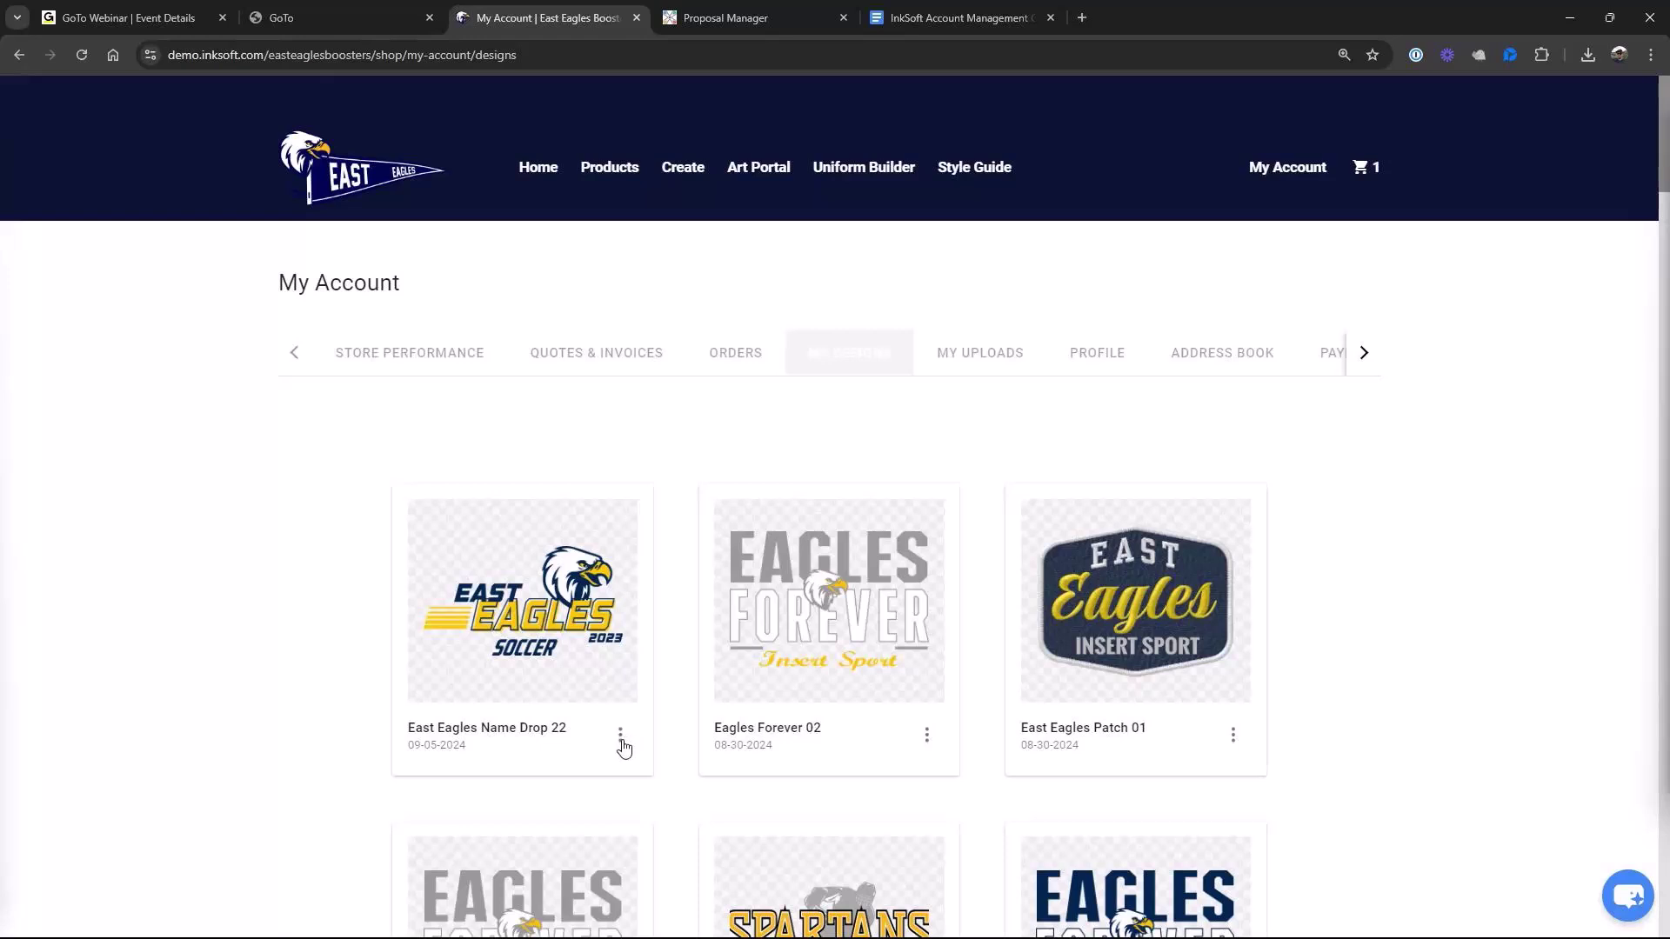
scroll(1068, 373, down, 3)
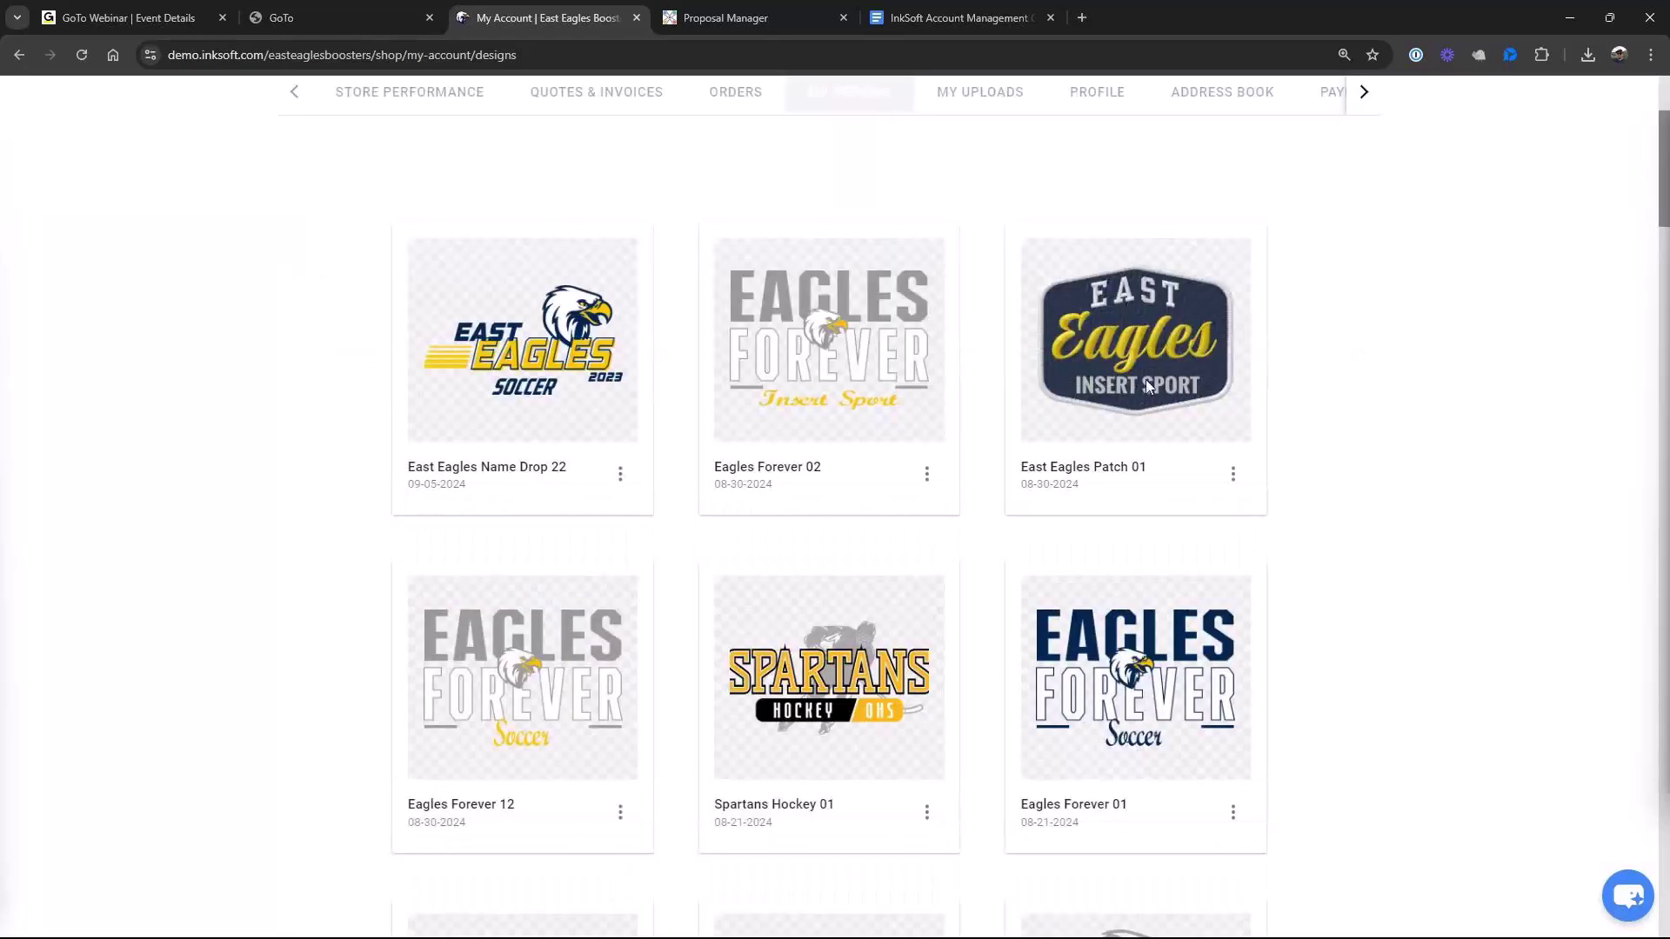
click(1233, 476)
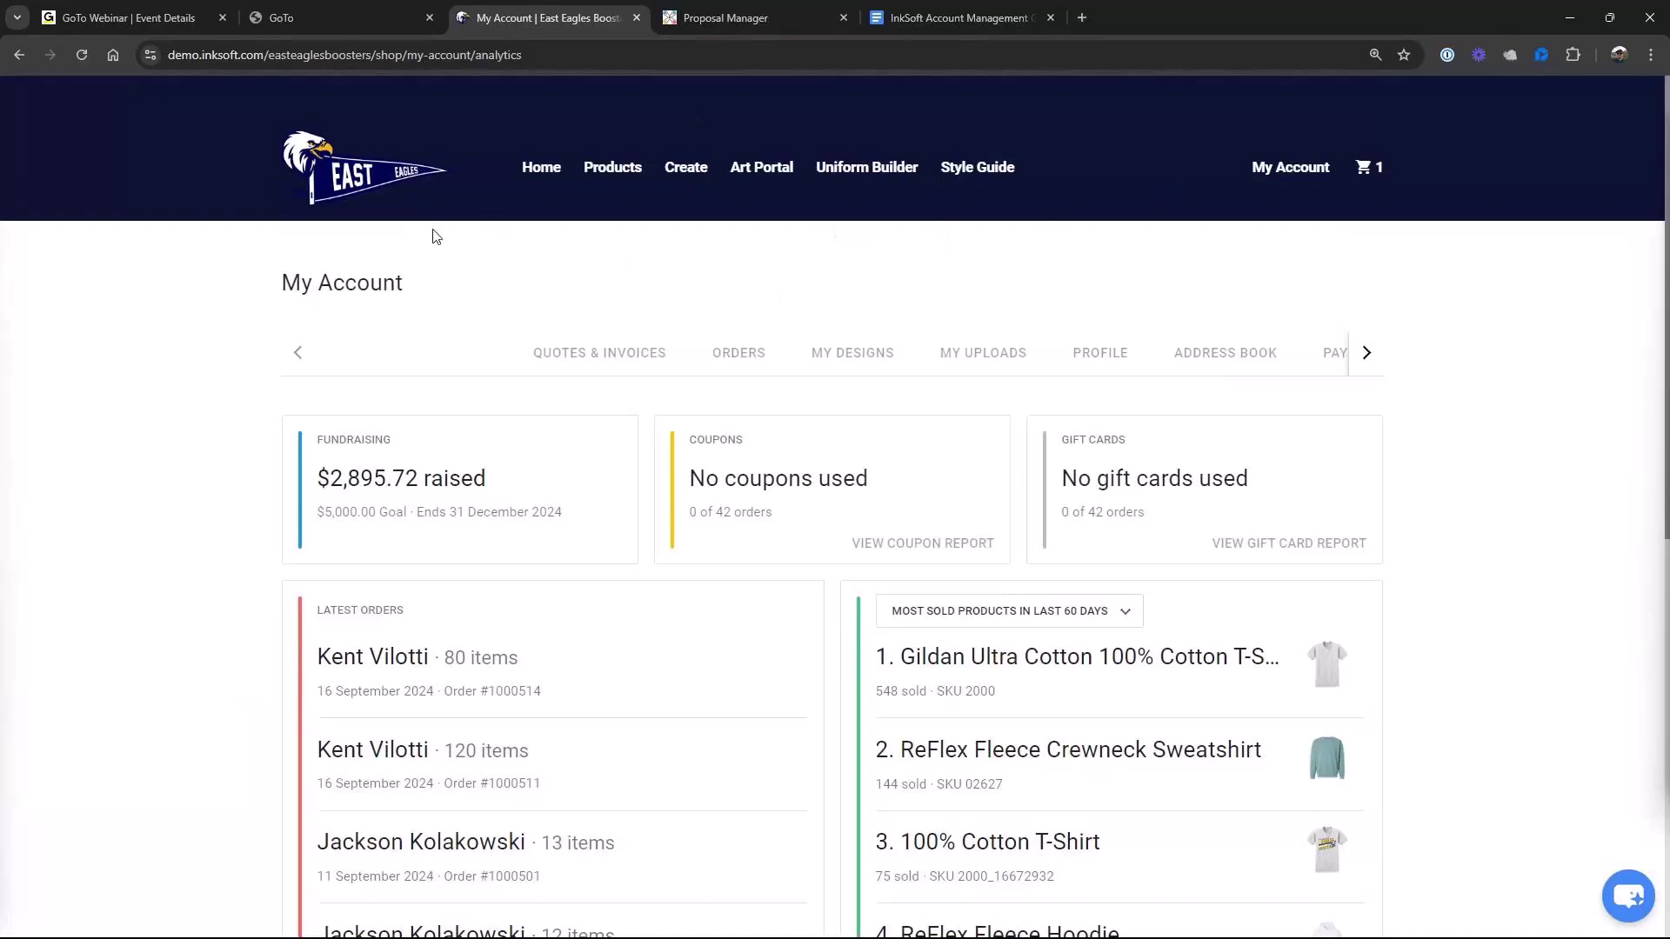
Return to the East Eagles Boosters store home page and open the navy Eagles Forever T-shirt for customization
click(353, 167)
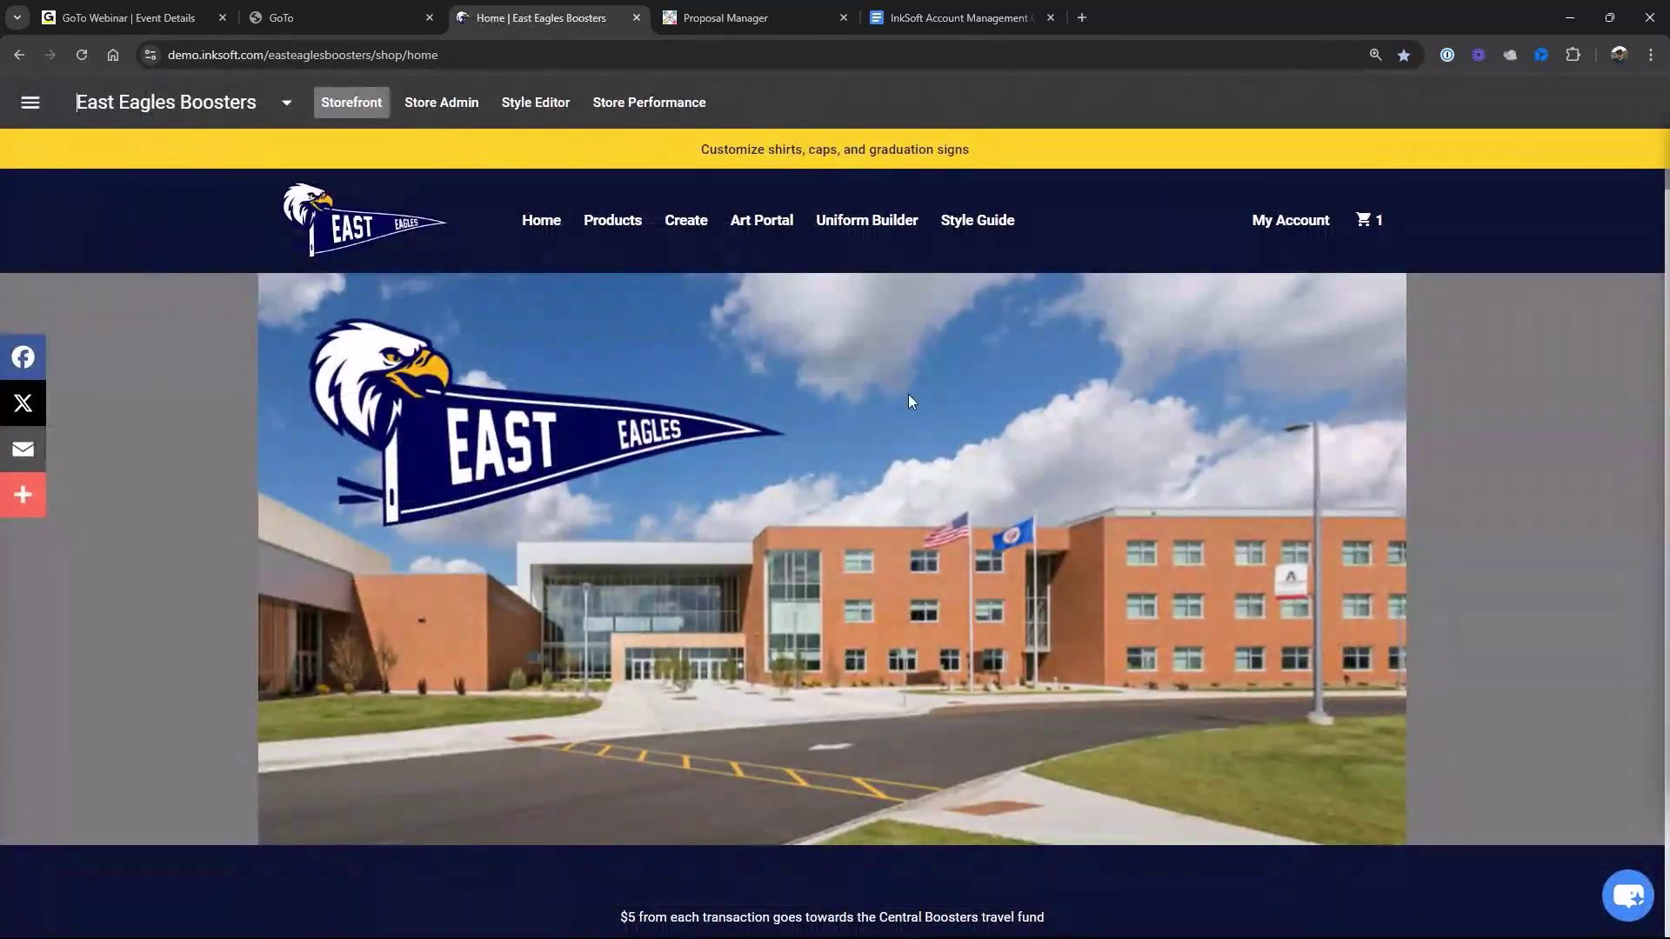
scroll(909, 400, down, 10)
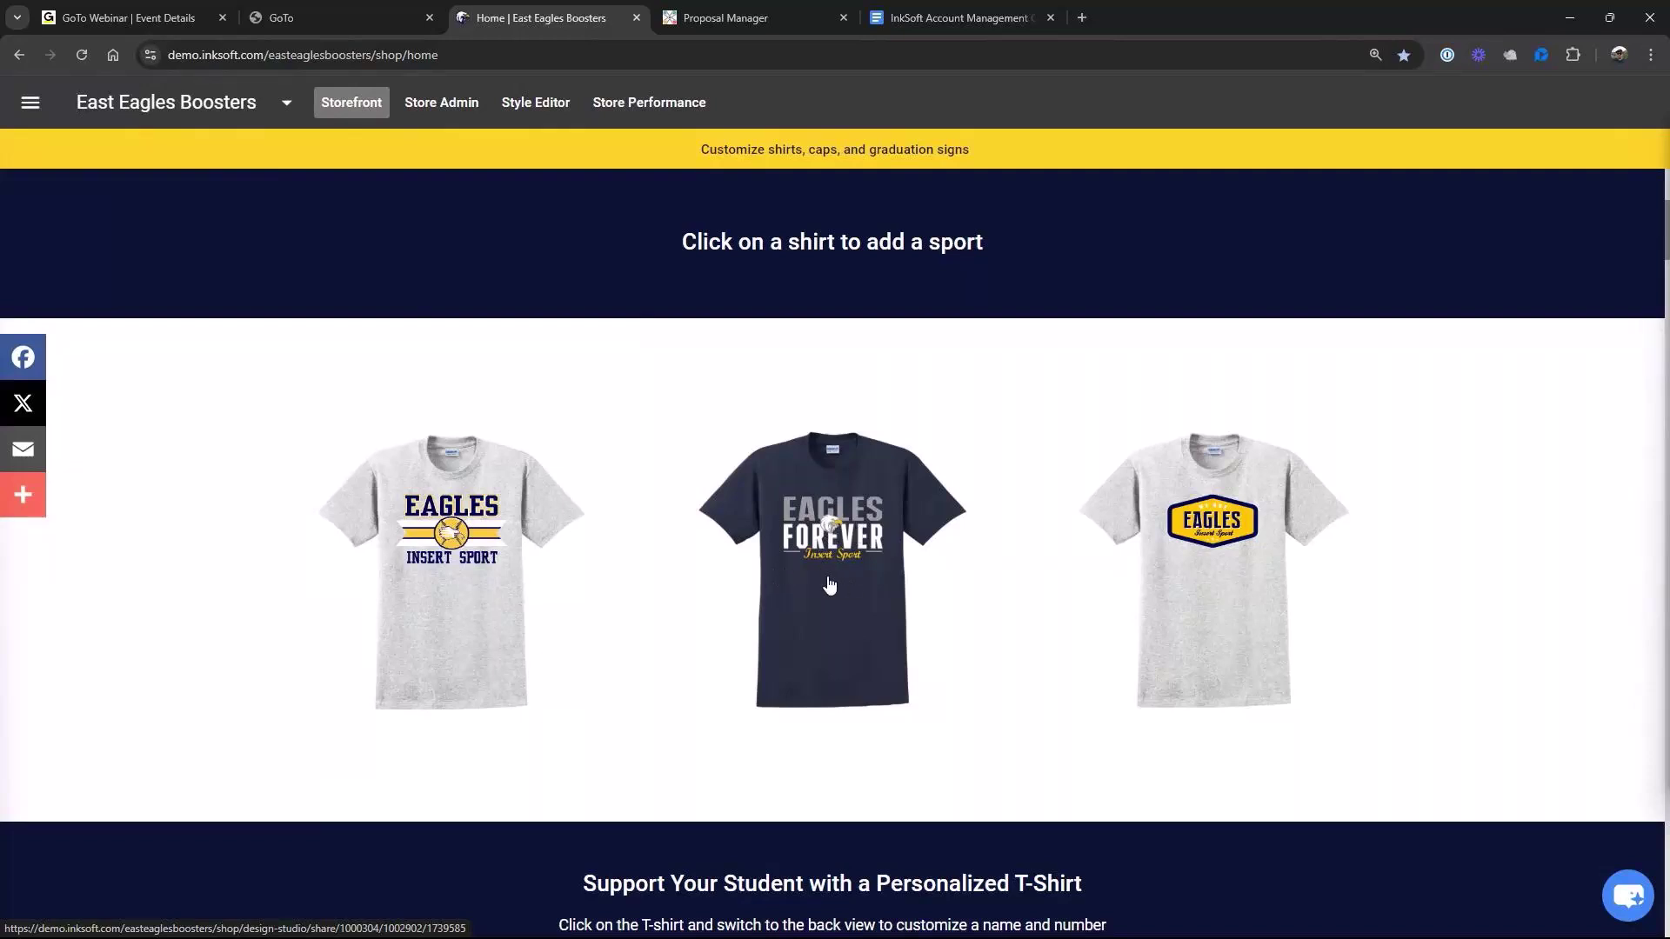
click(834, 527)
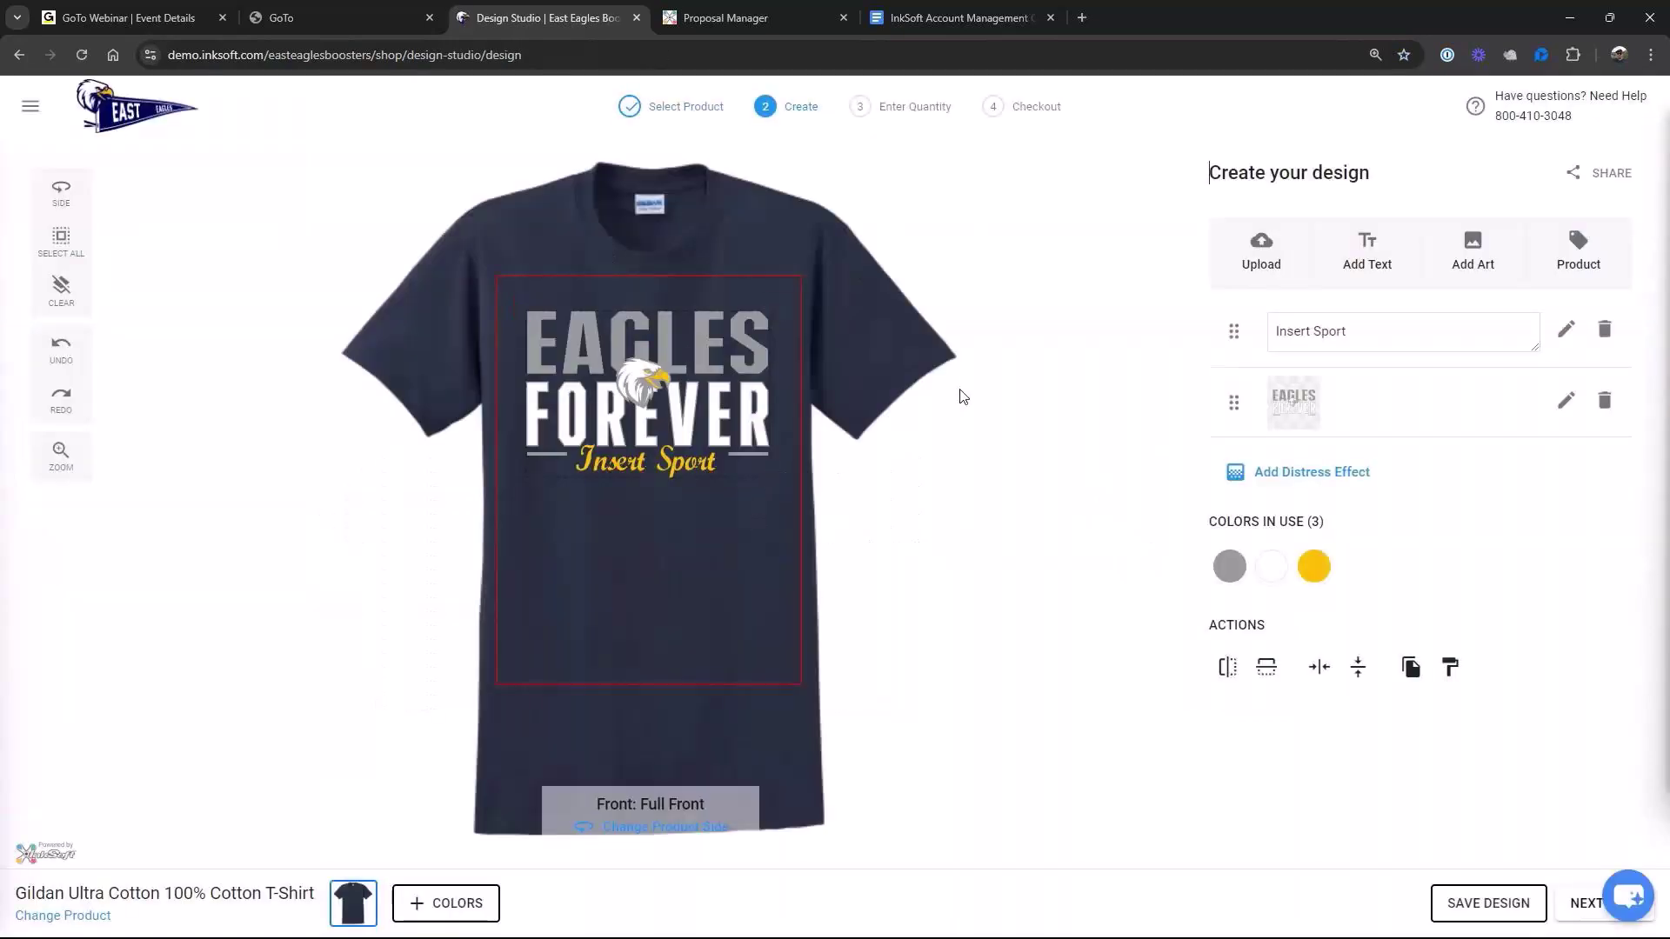
Select the Insert Sport text on the Eagles Forever T-shirt and review its available font categories
click(685, 462)
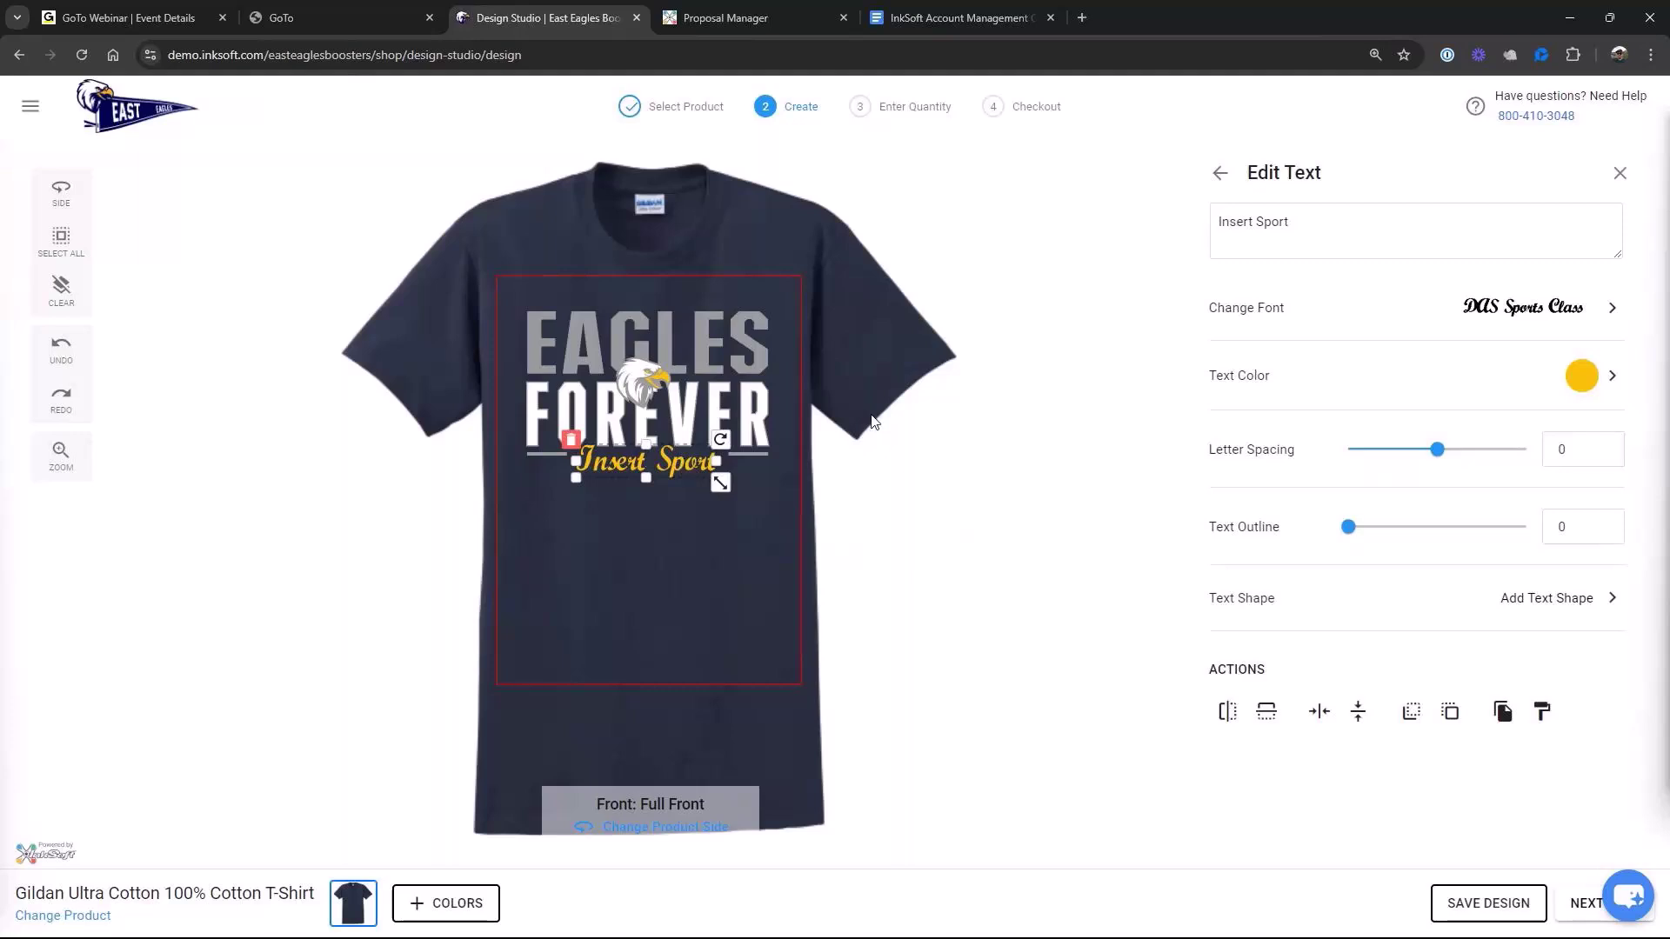
click(1608, 313)
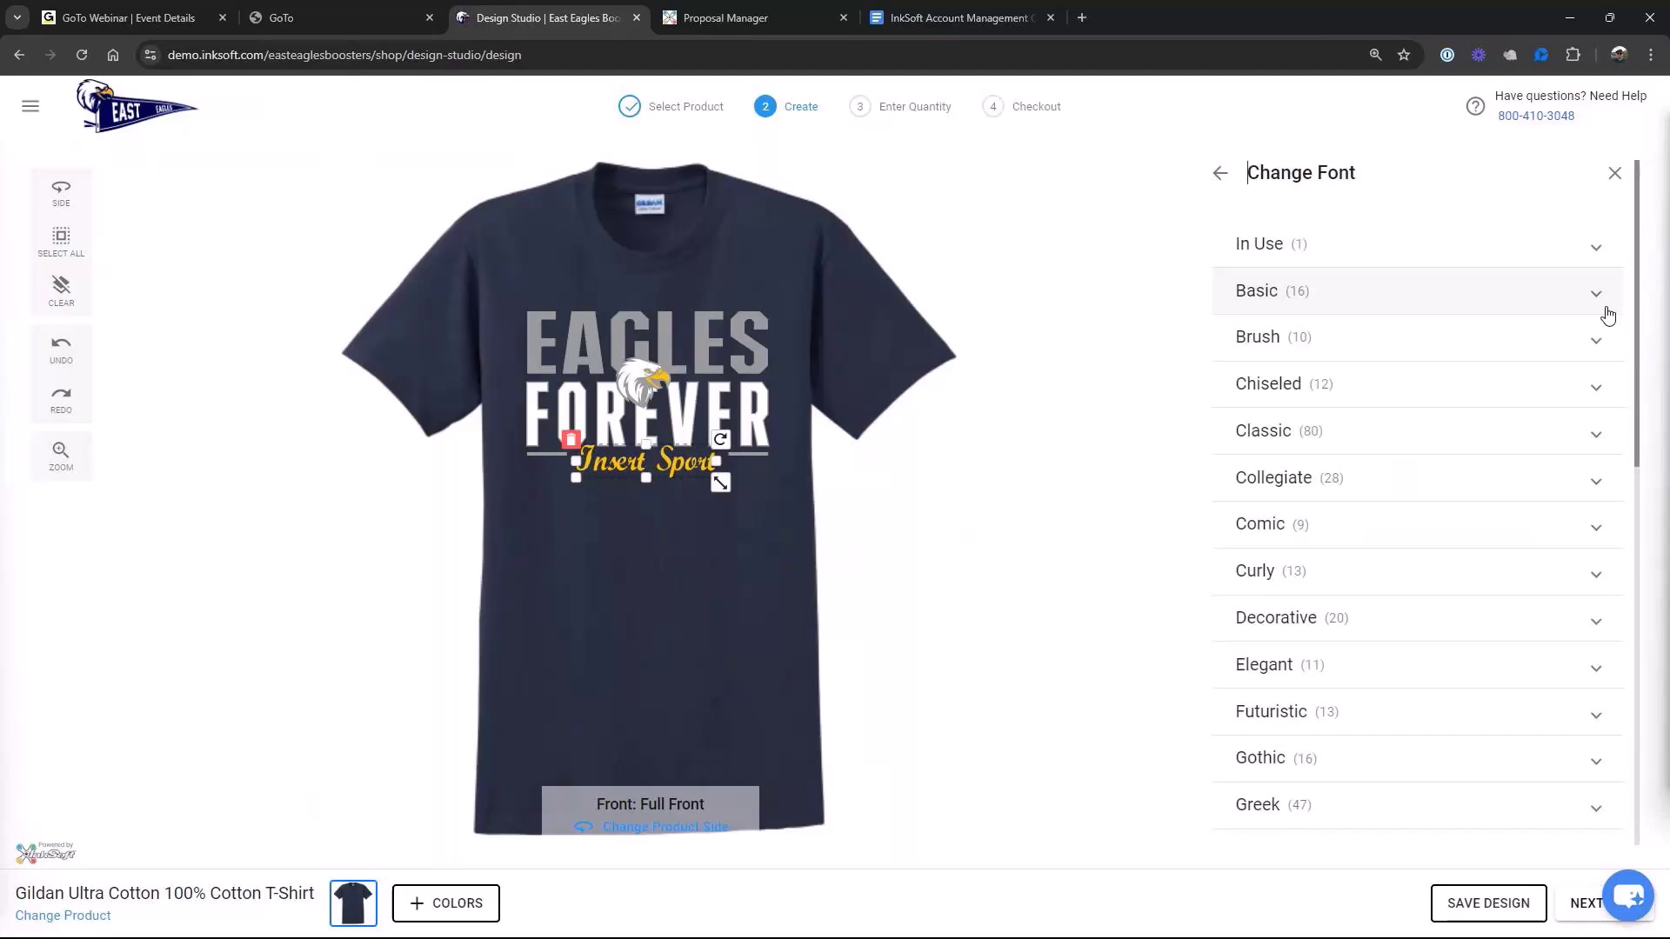
click(1001, 320)
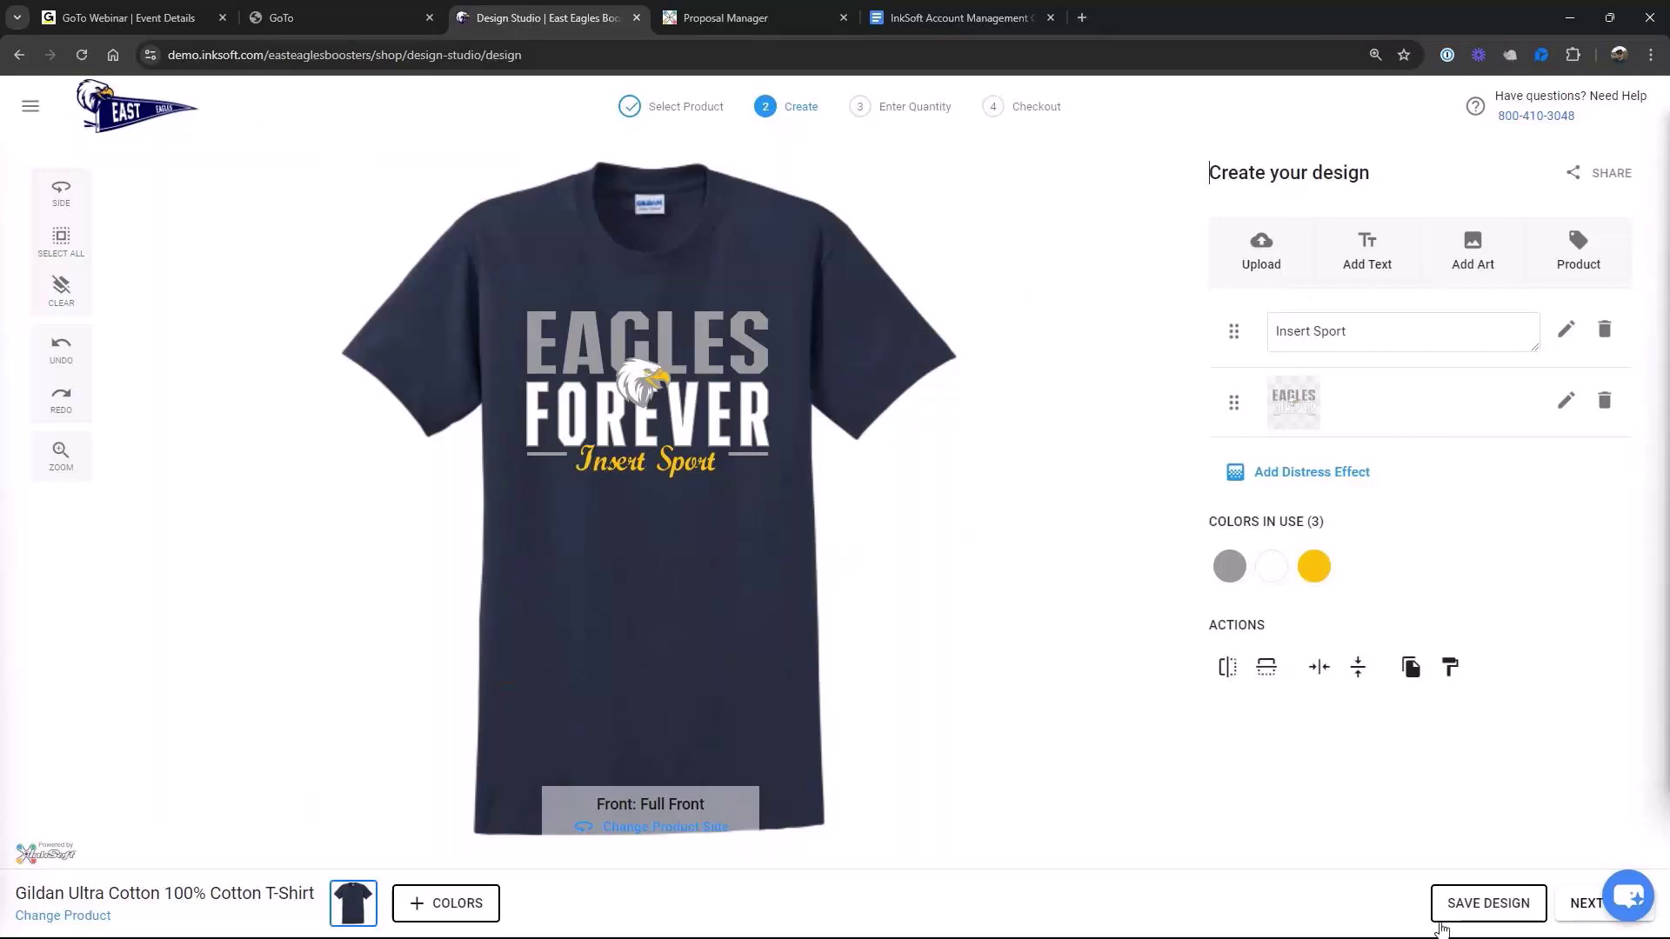
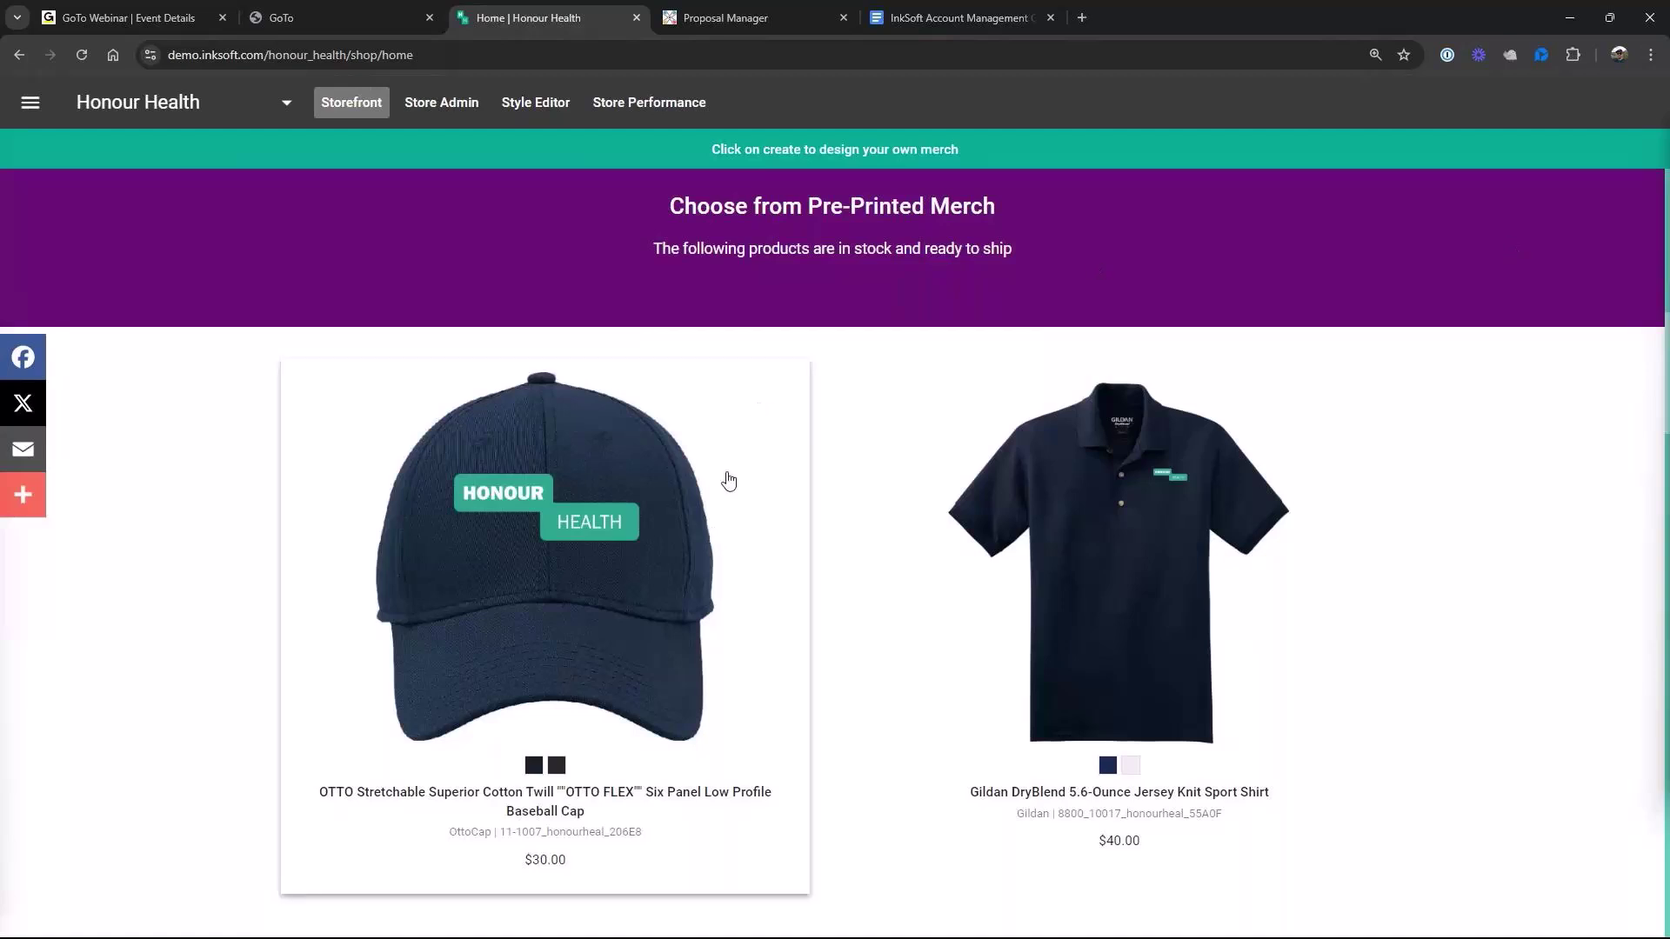
Browse Honour Health's pre-printed merchandise and view the product details of the navy Heavy Cotton Long Sleeve T-Shirt
scroll(1156, 578, down, 3)
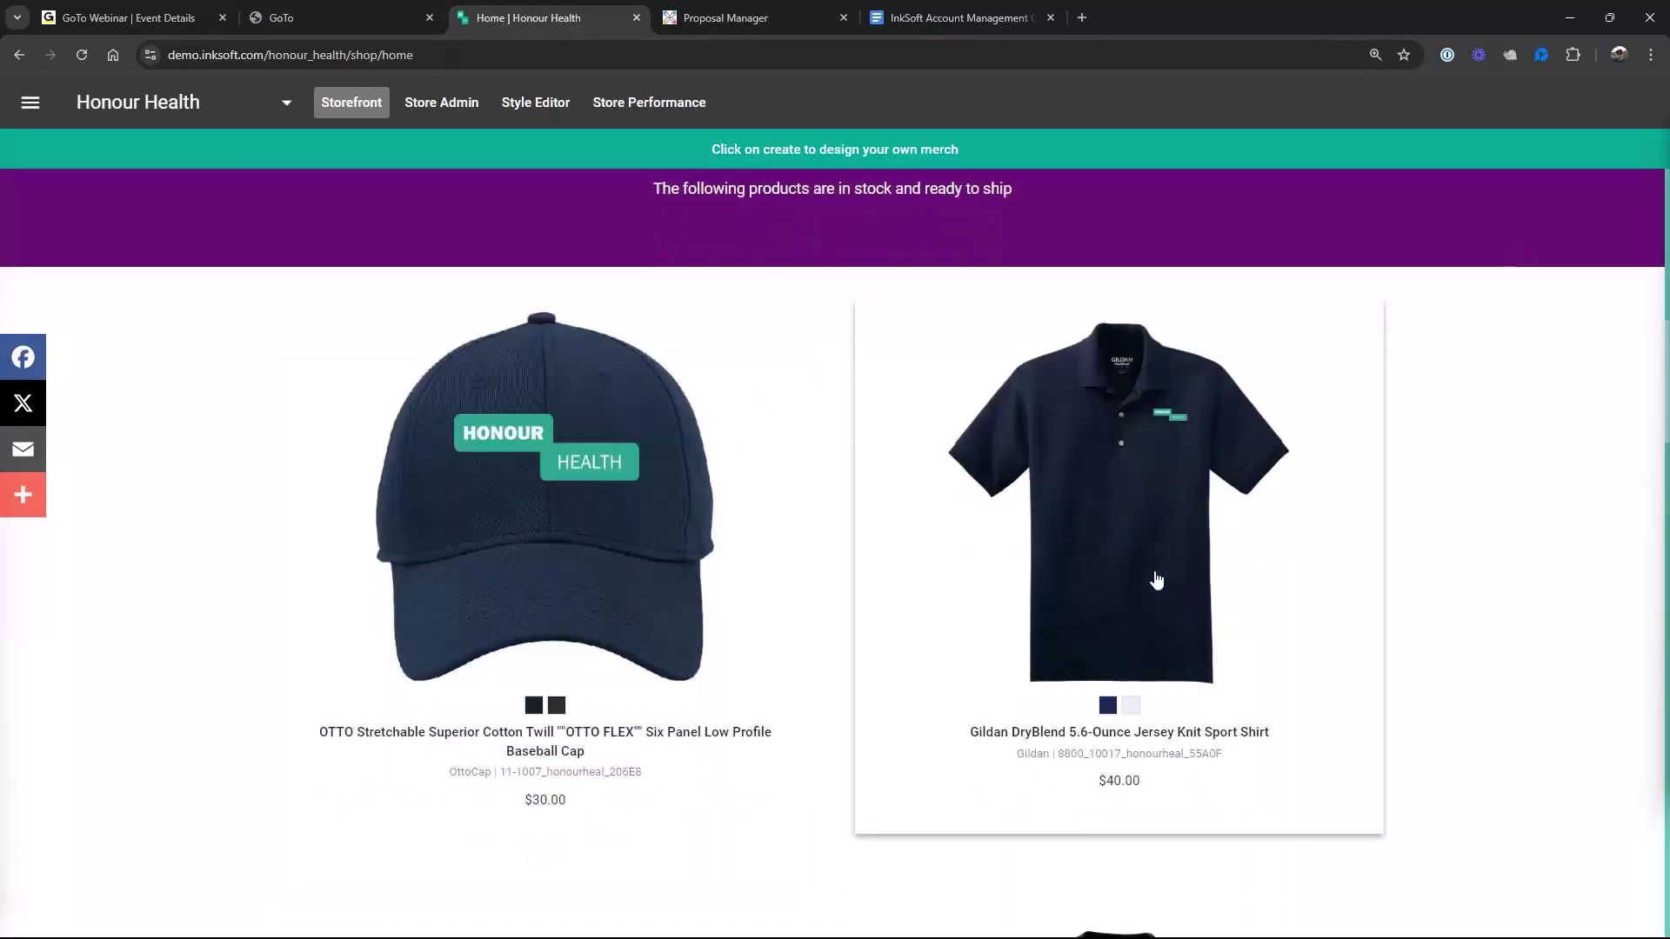
scroll(1157, 580, down, 3)
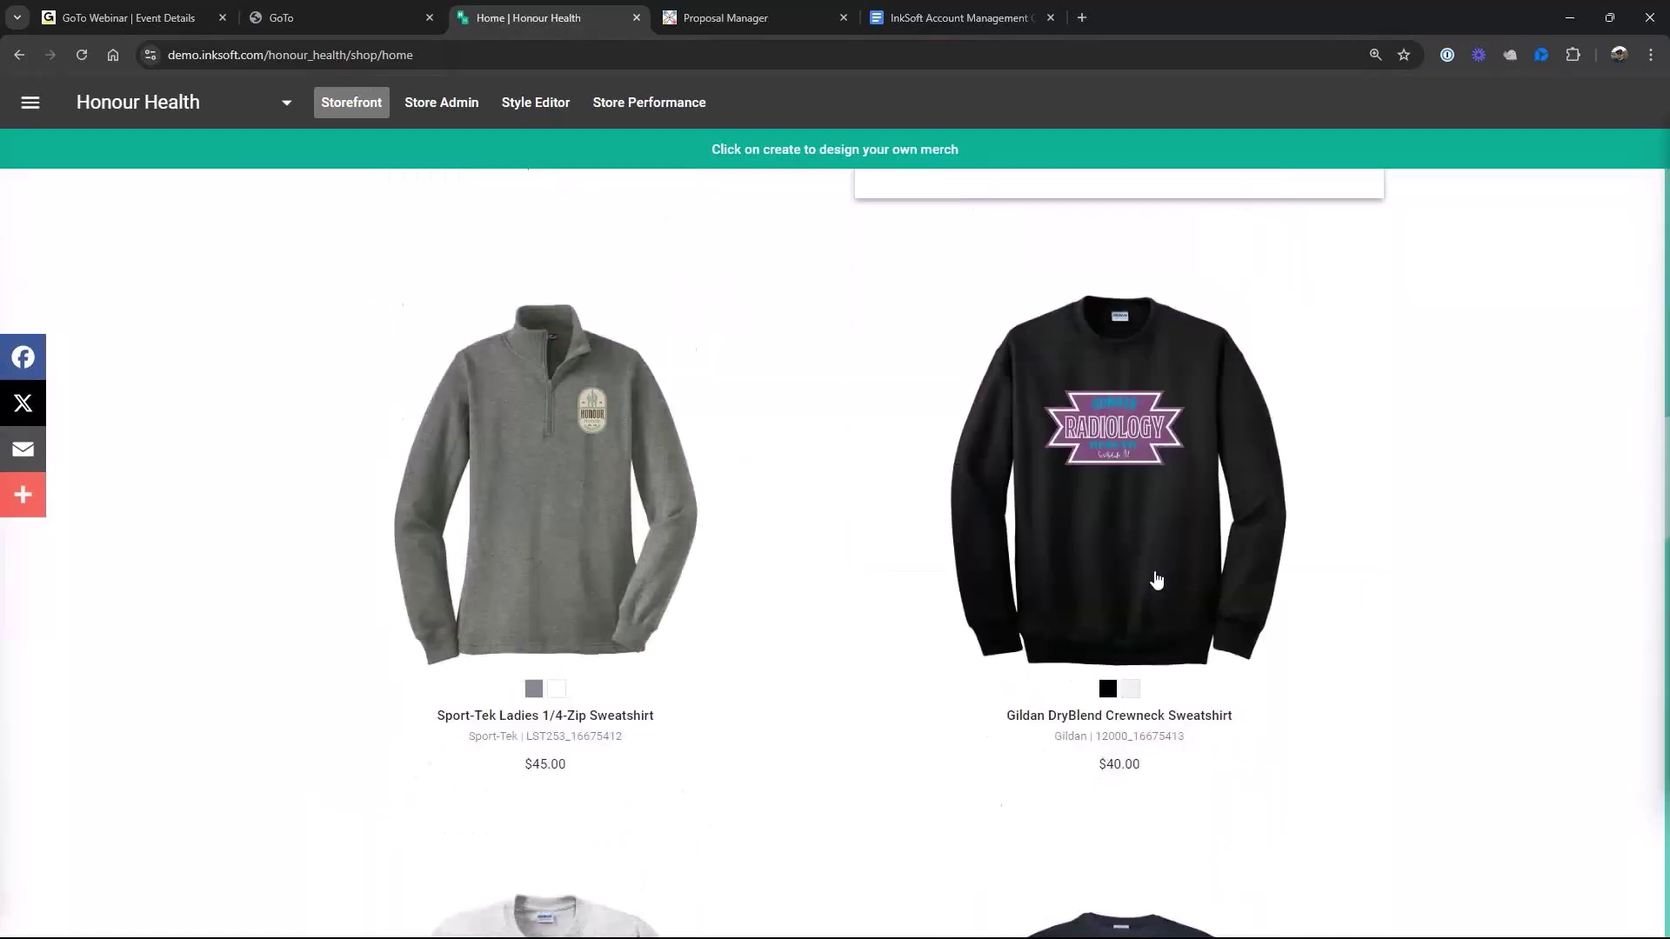
scroll(1156, 580, down, 5)
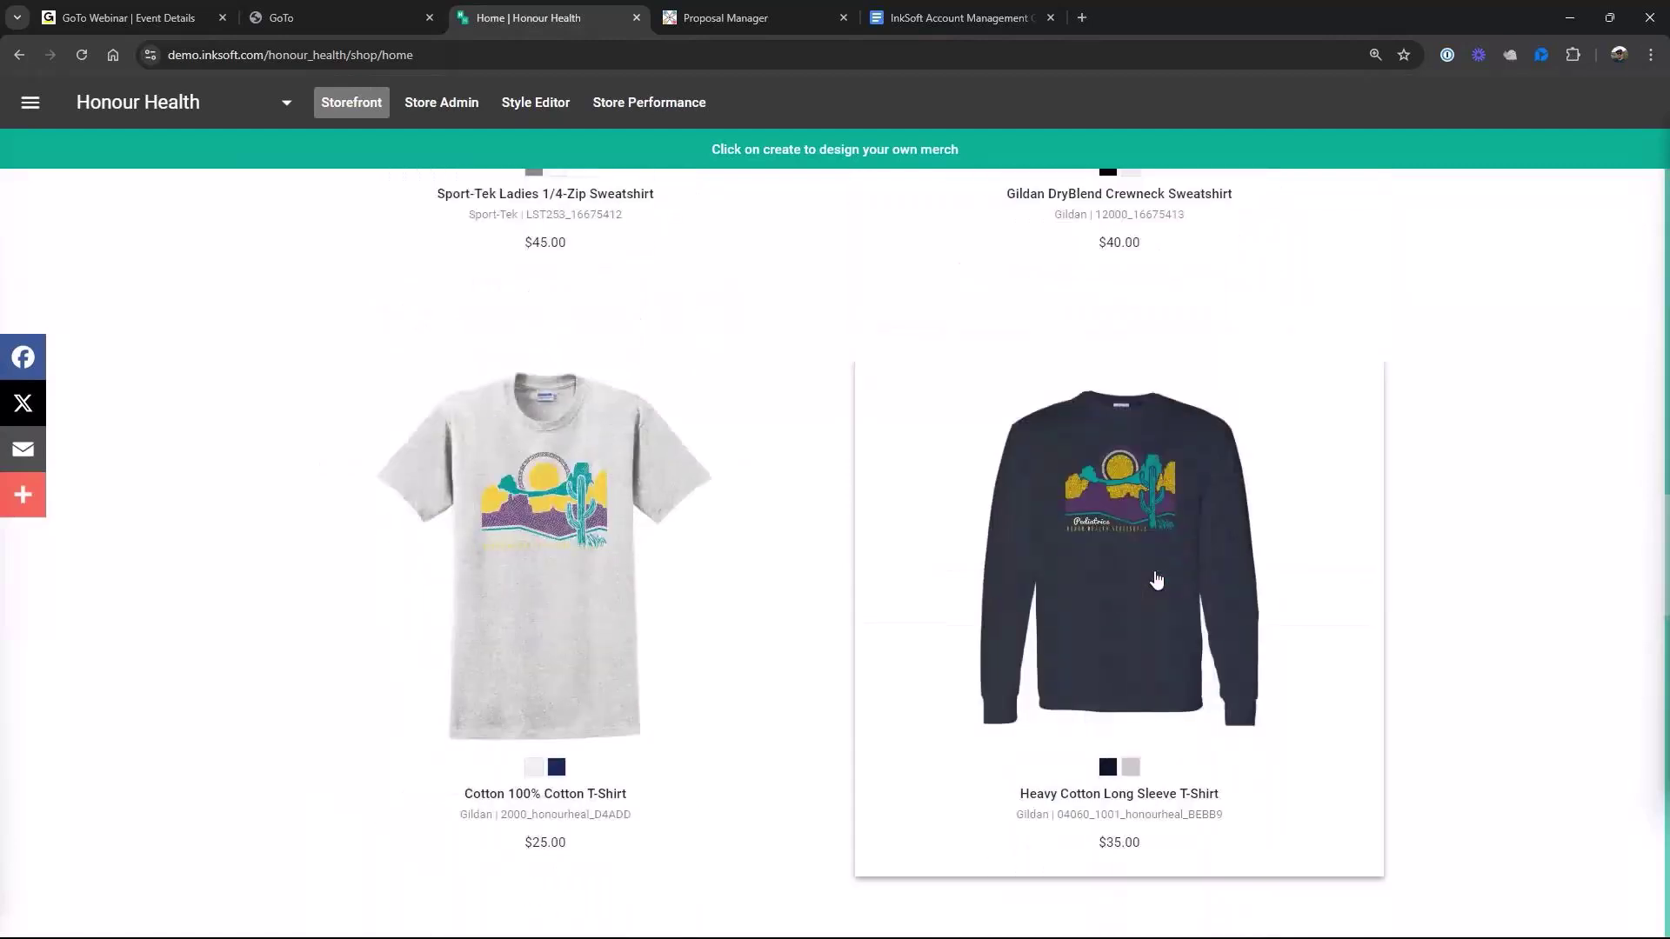
click(1124, 497)
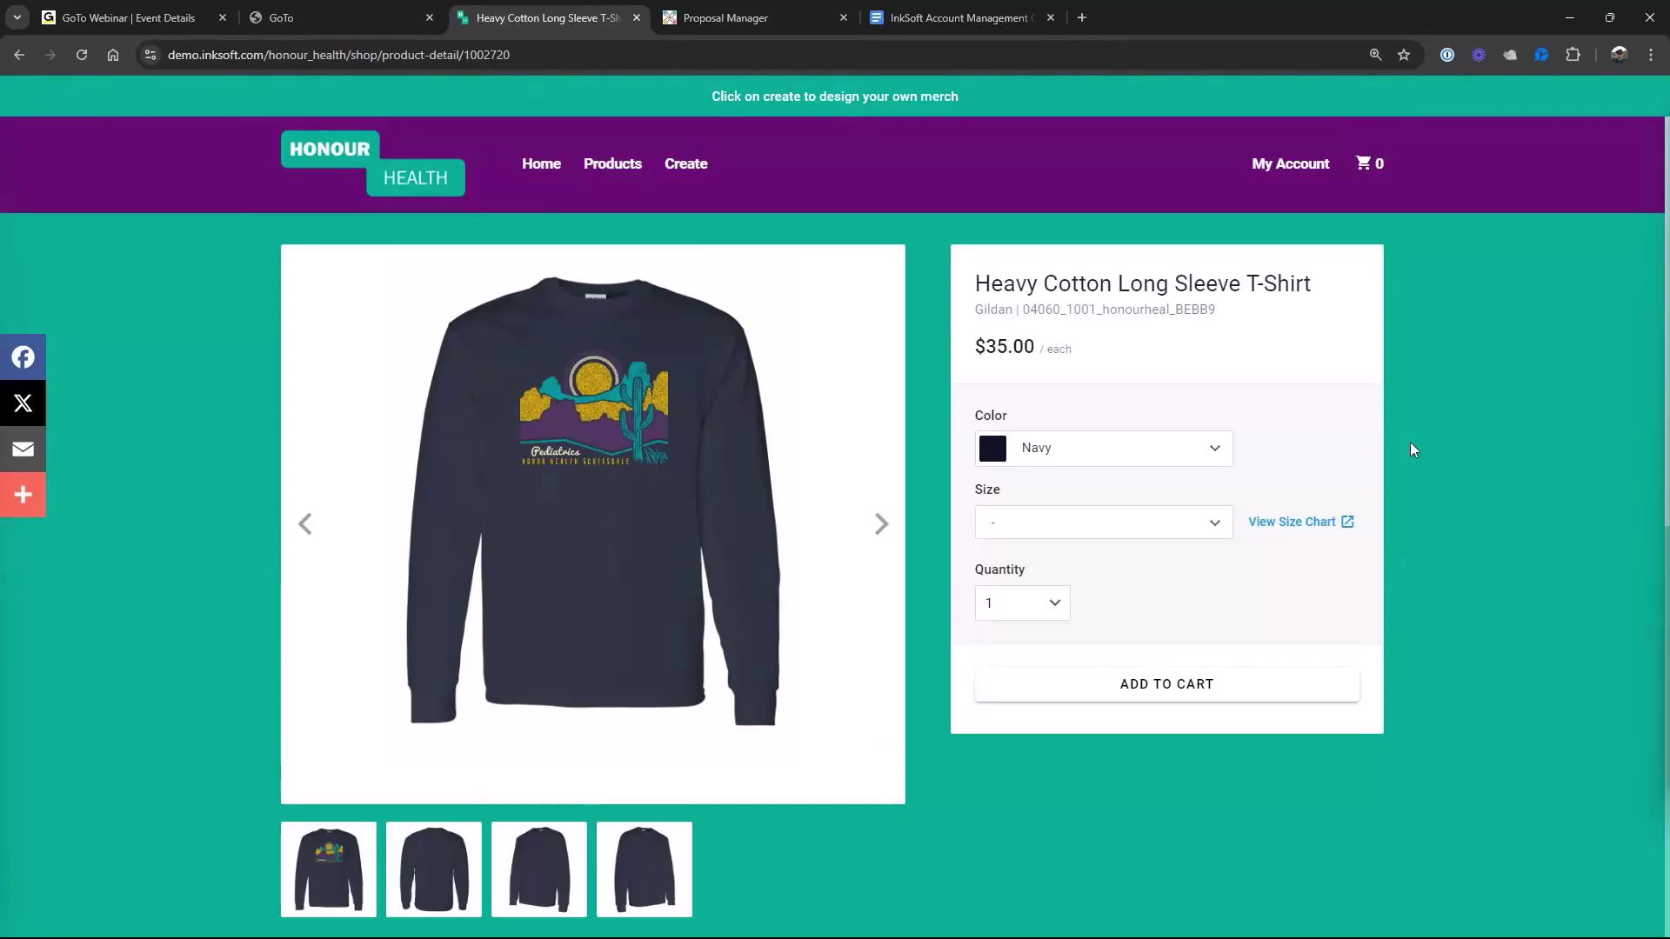
Return to the Honour Health store home page and open the gray T-shirt with the round cactus design for customization
click(394, 193)
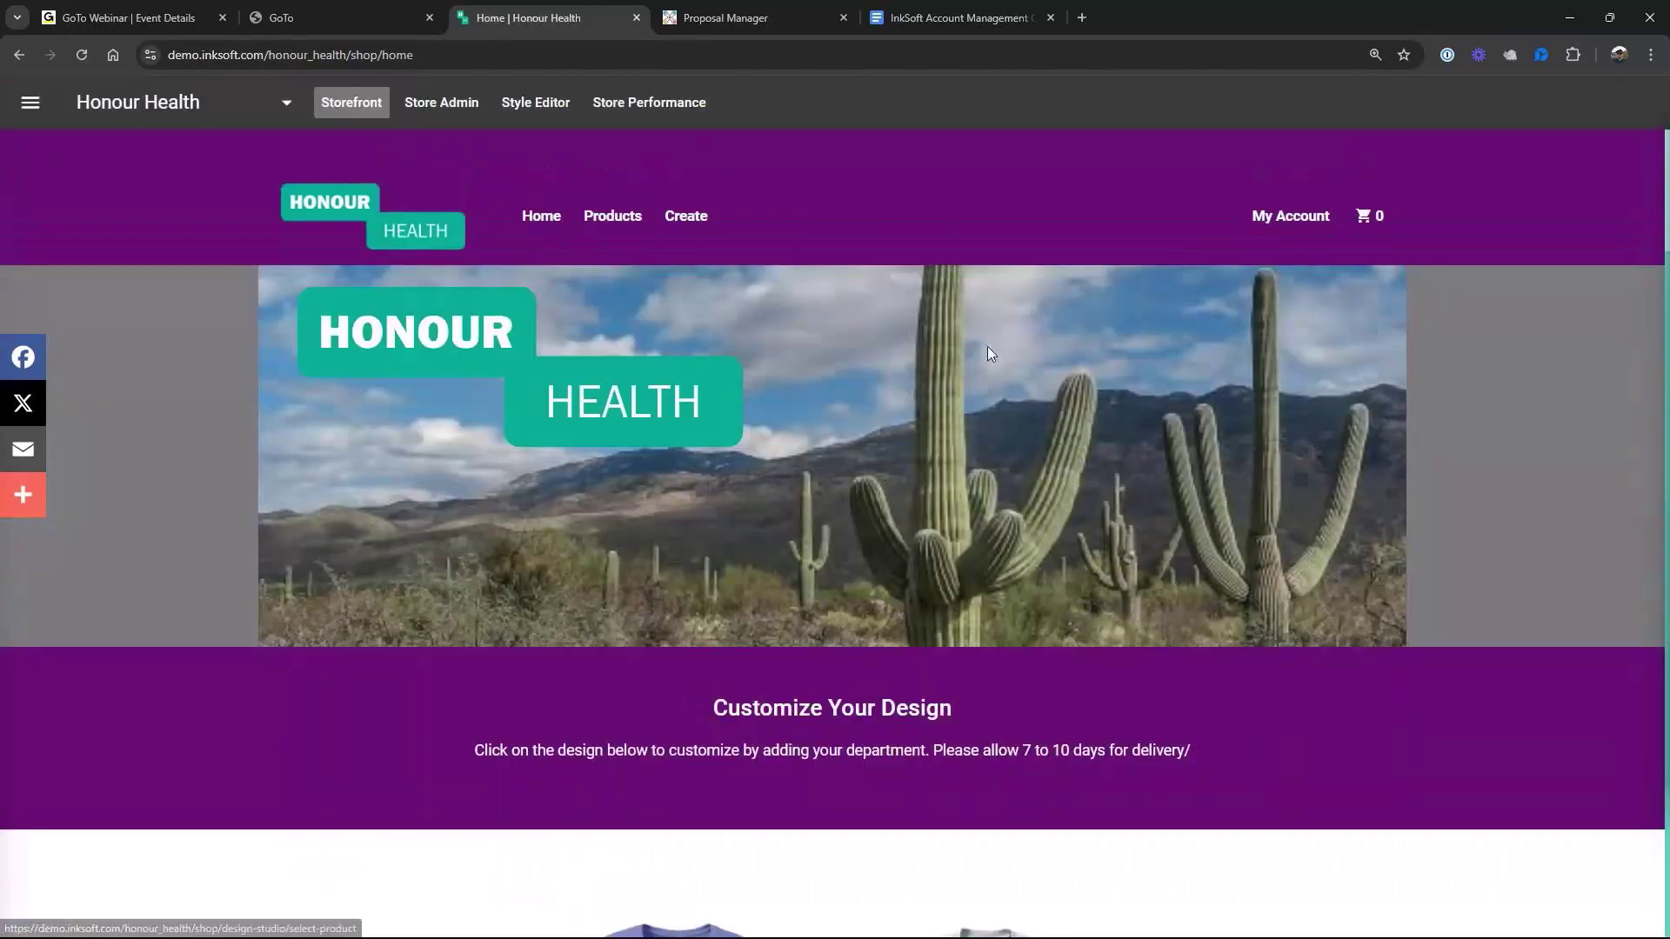
scroll(1058, 508, down, 5)
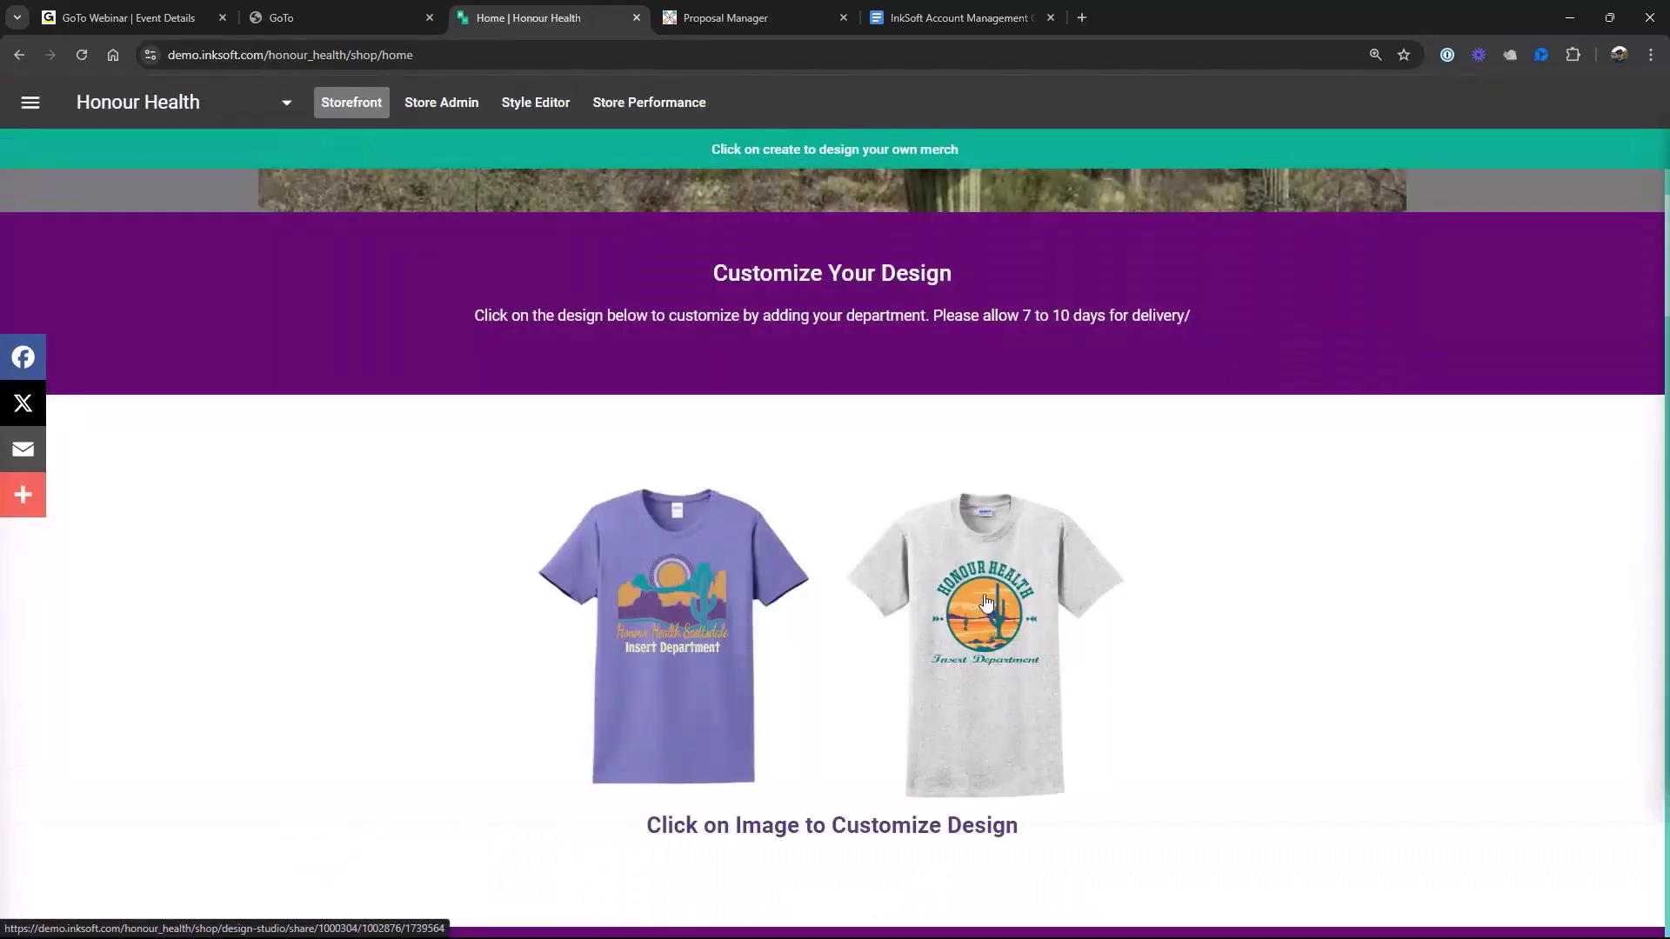
click(986, 602)
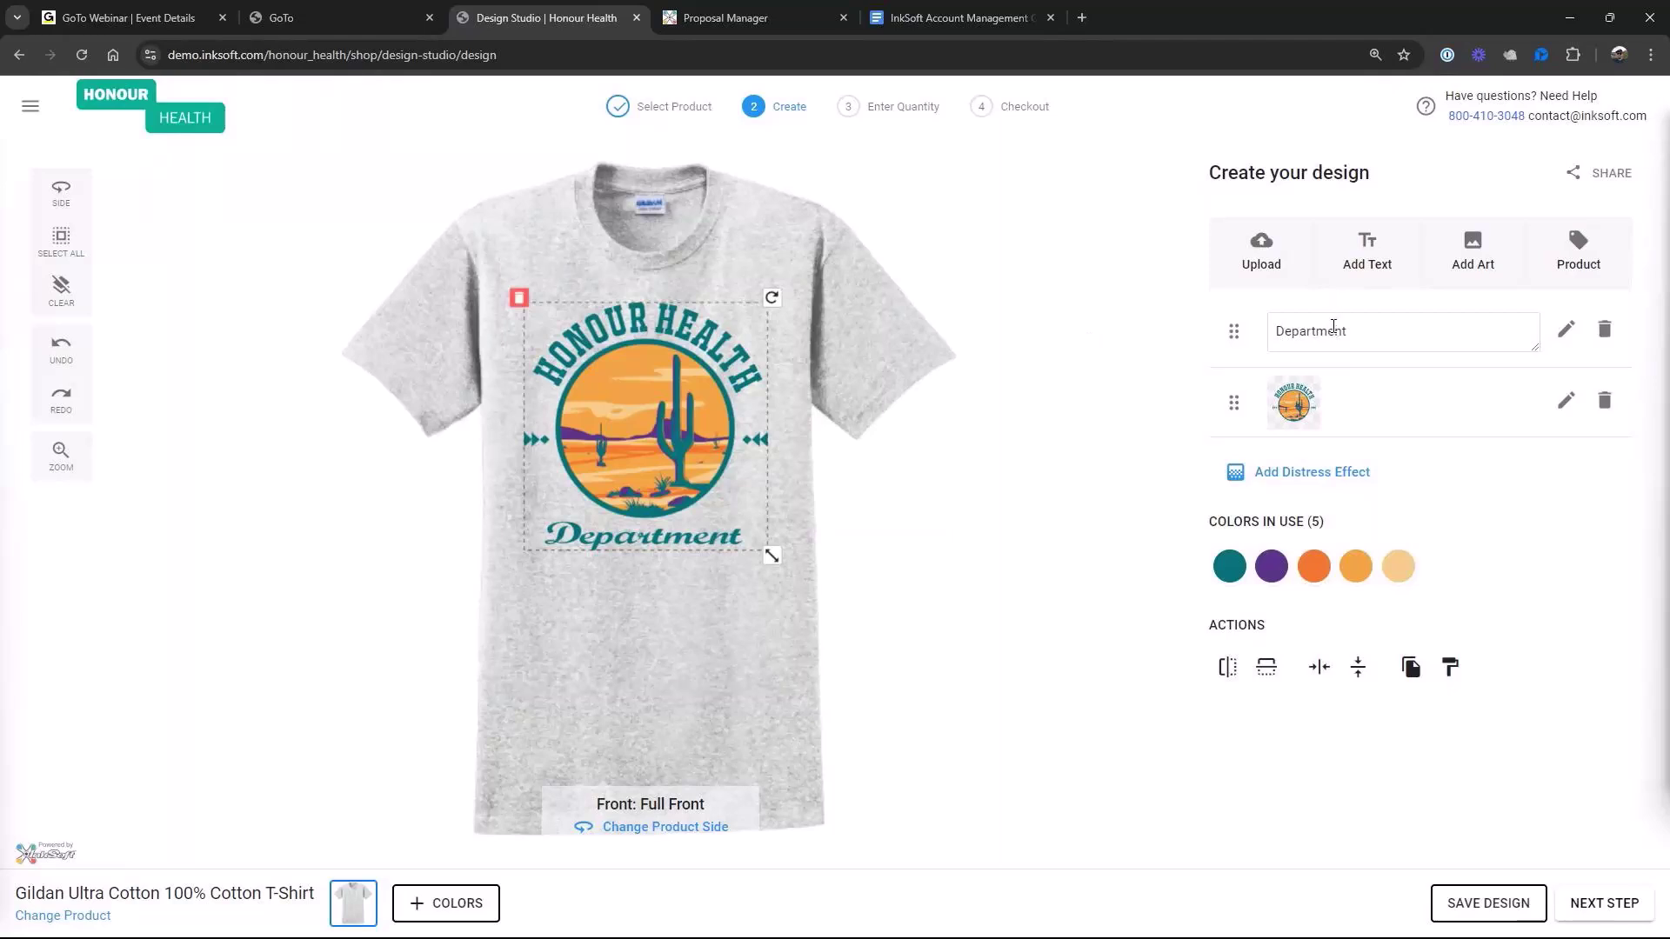
Replace the department text below the Honour Health emblem with Pediatrics
double_click(1366, 335)
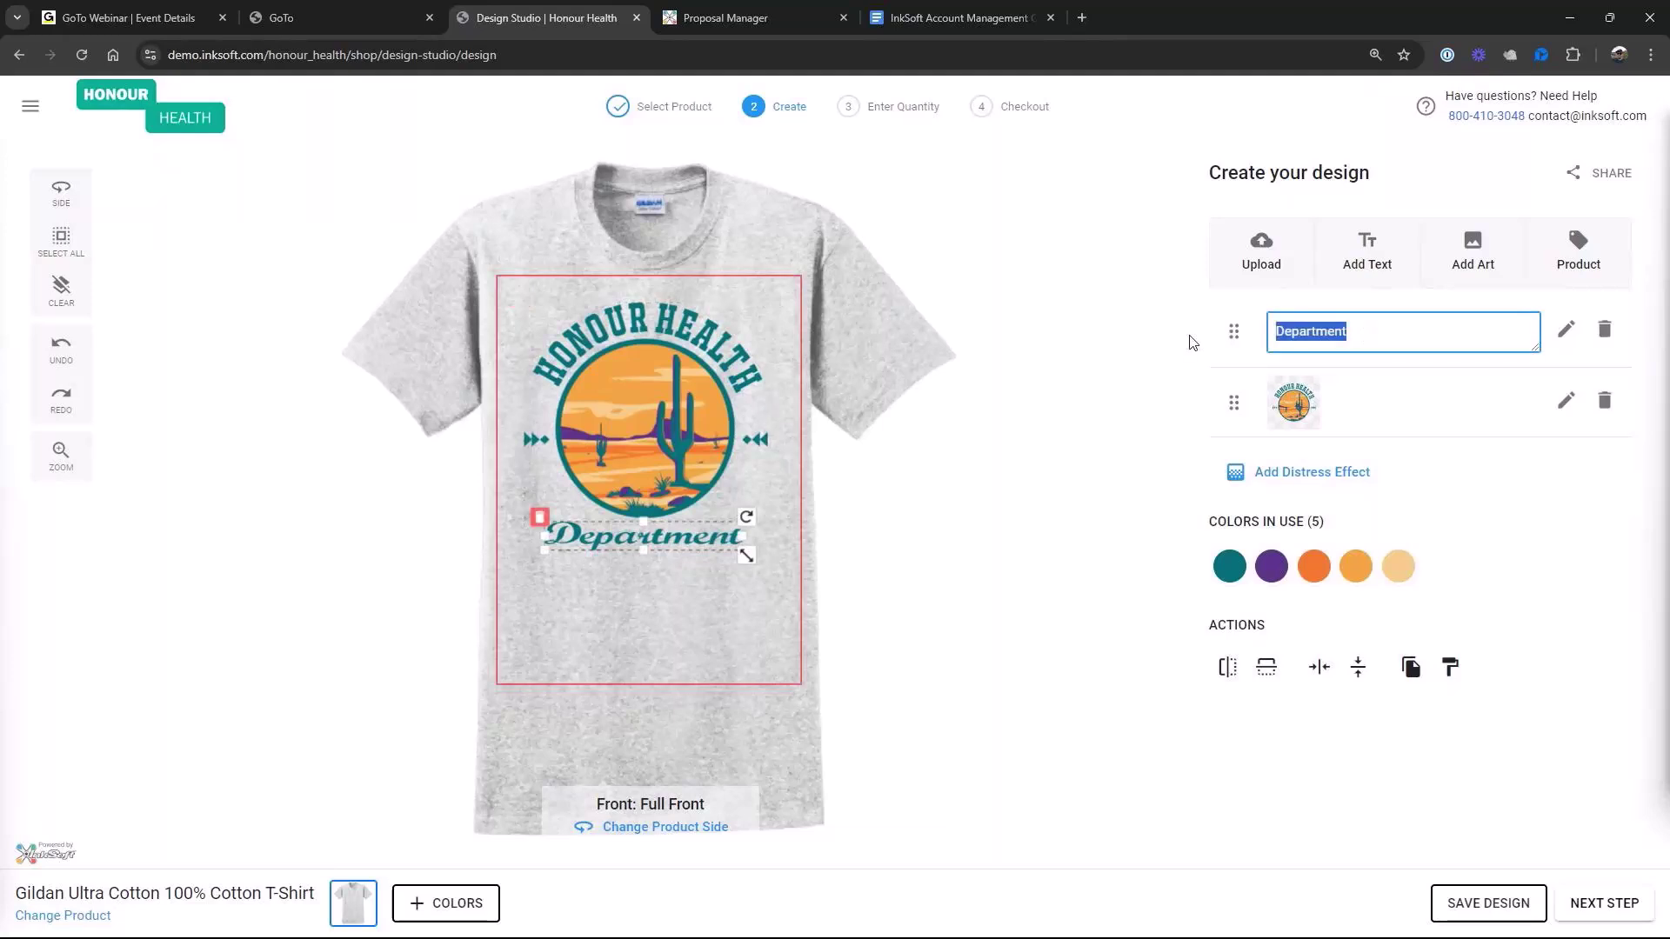
text(Pe)
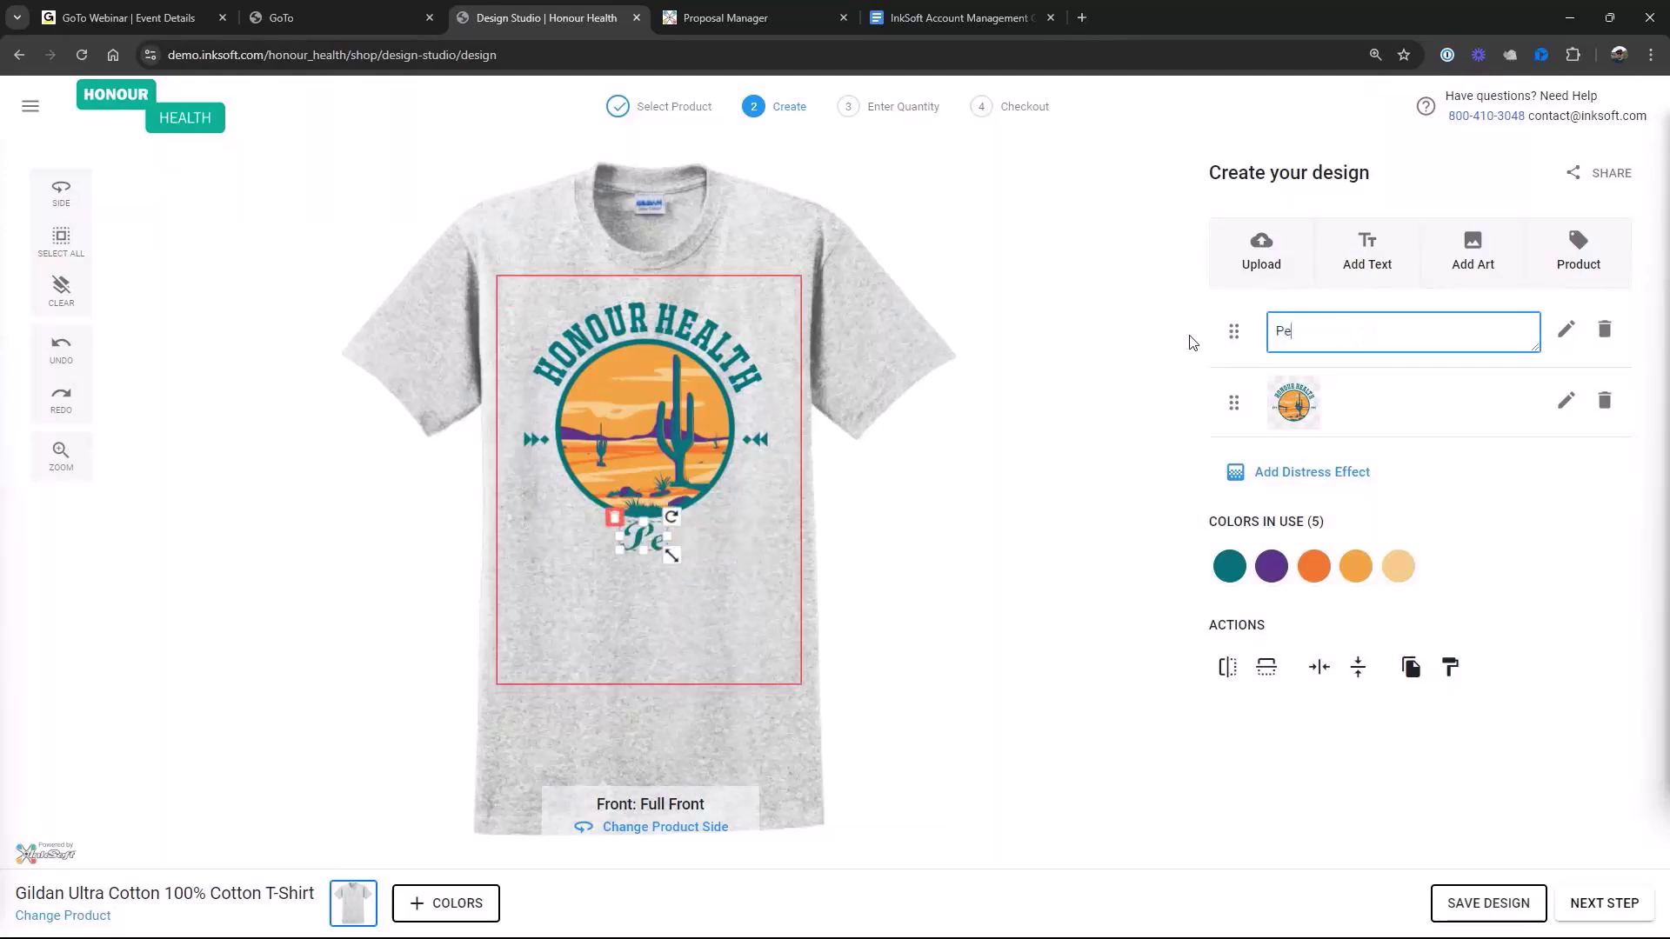
text(diatrics)
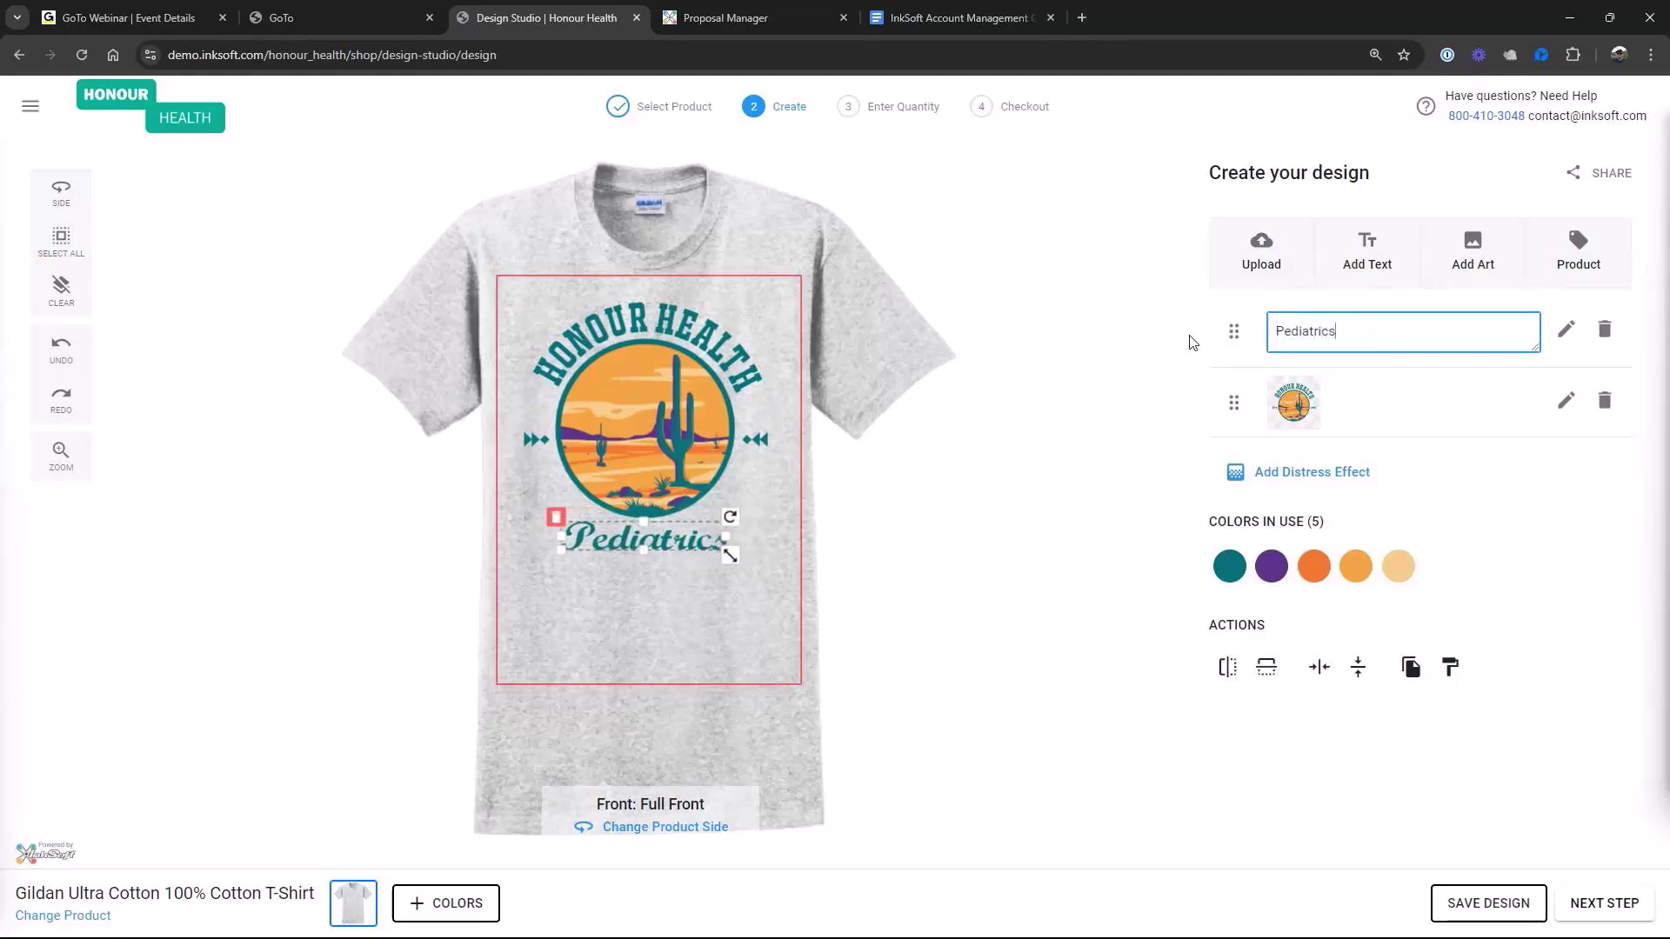
click(1099, 381)
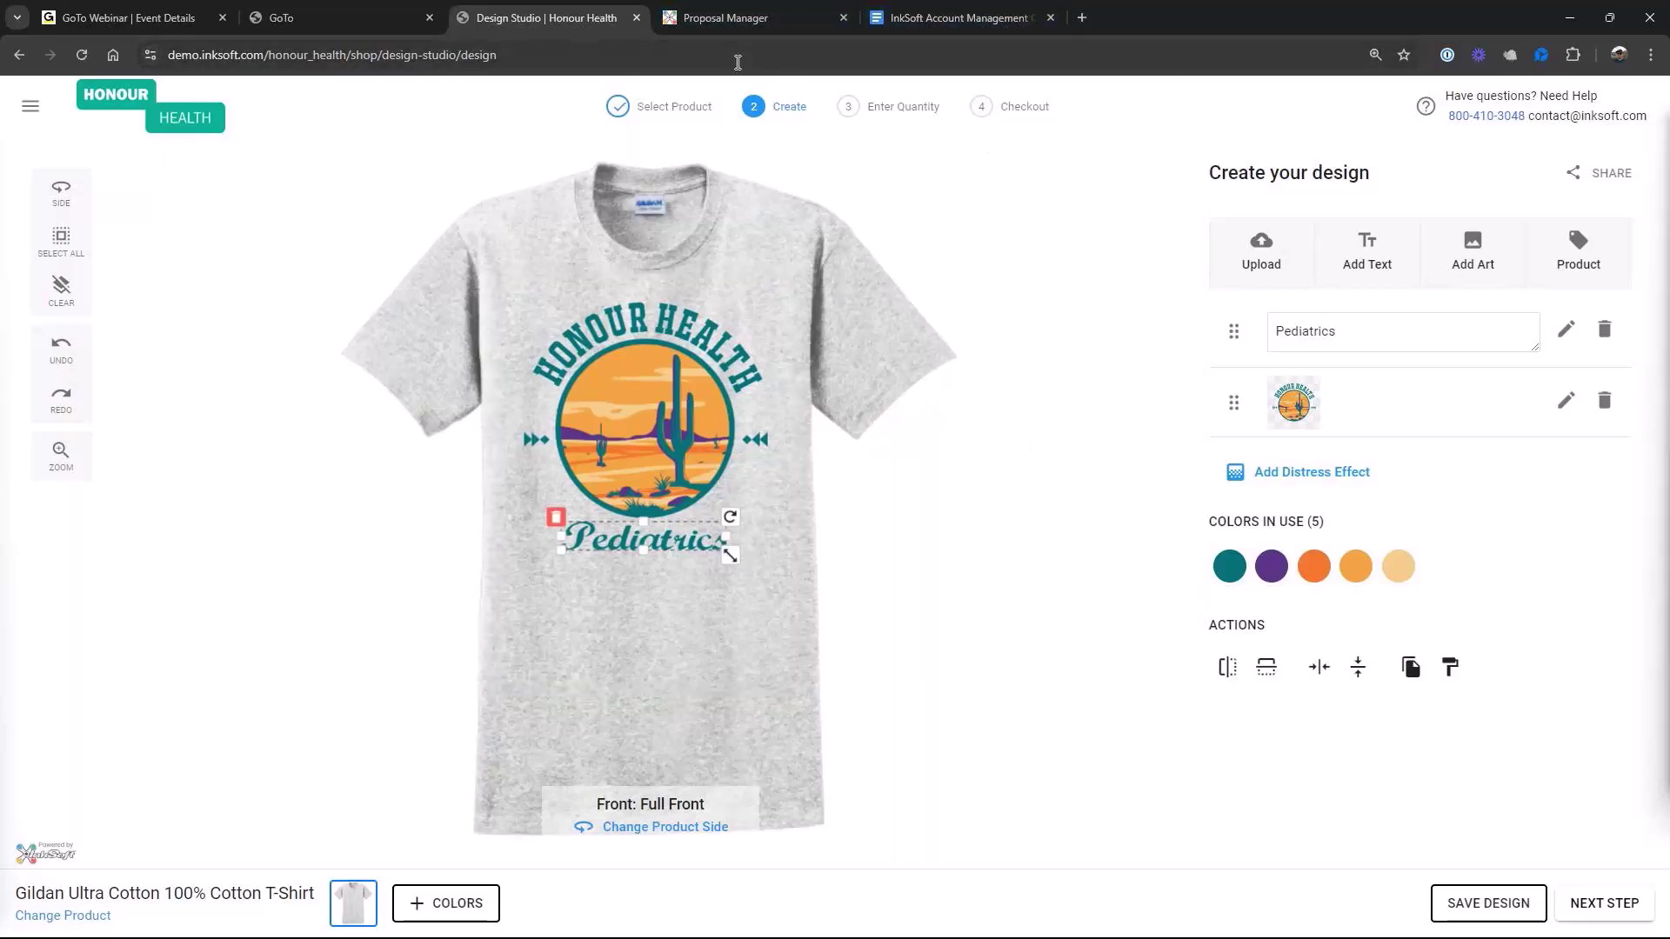
Go to InkSoft's open orders and open the paid 20 September 2024 order from Central Boosters CM
click(754, 21)
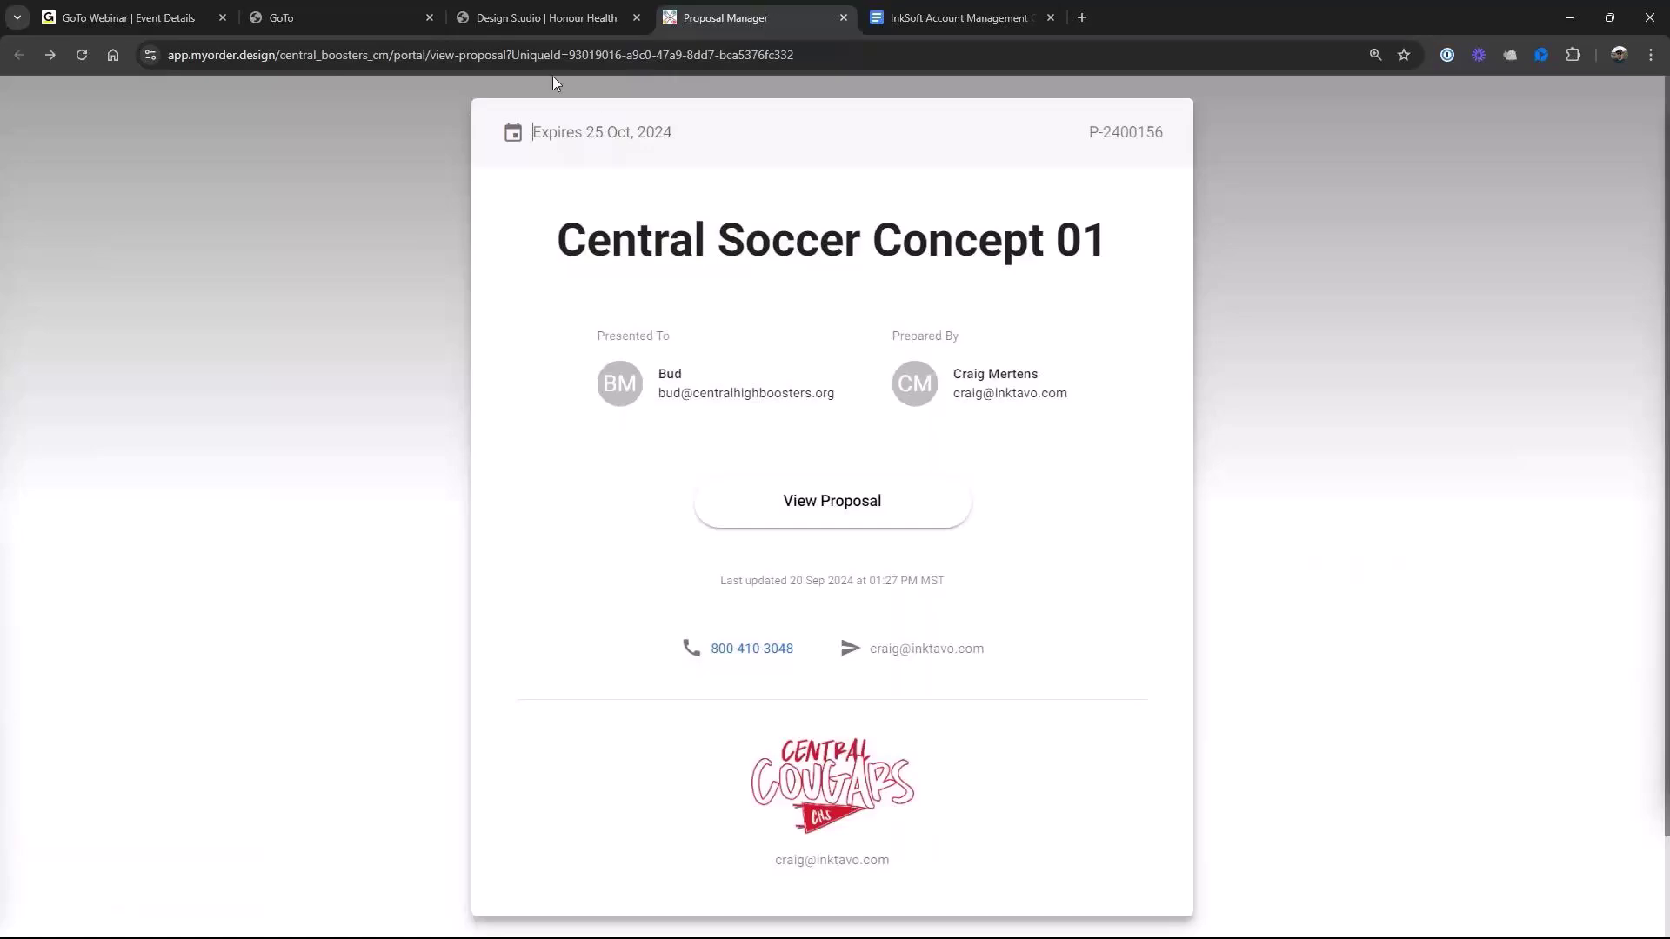
click(588, 18)
click(103, 268)
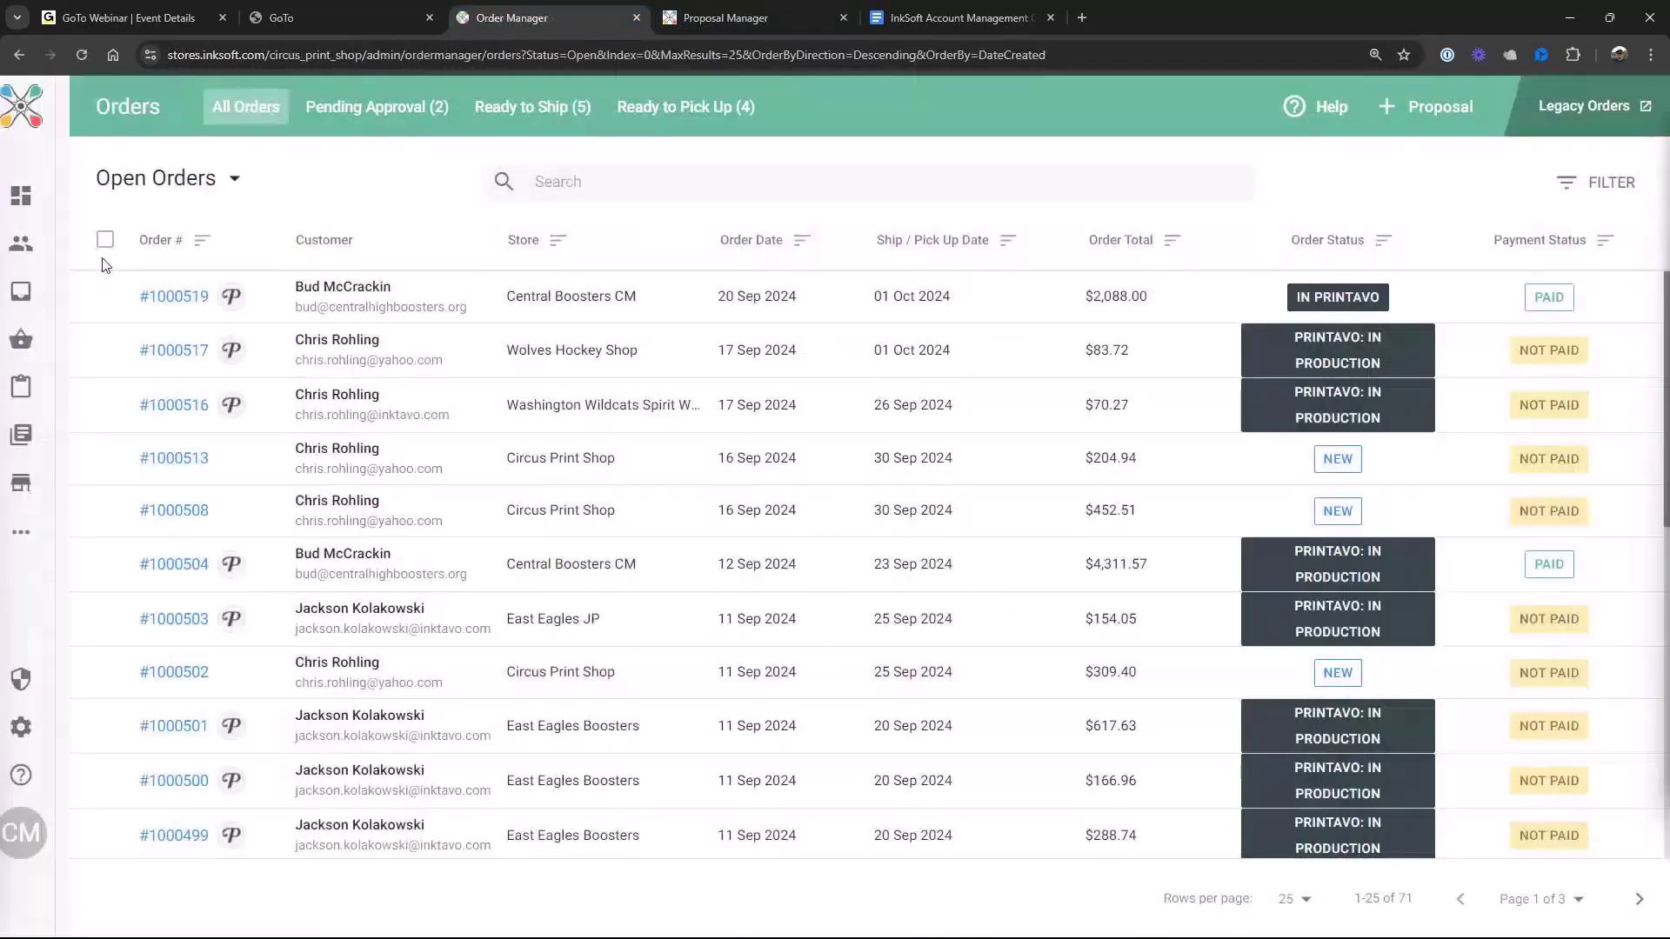
click(190, 297)
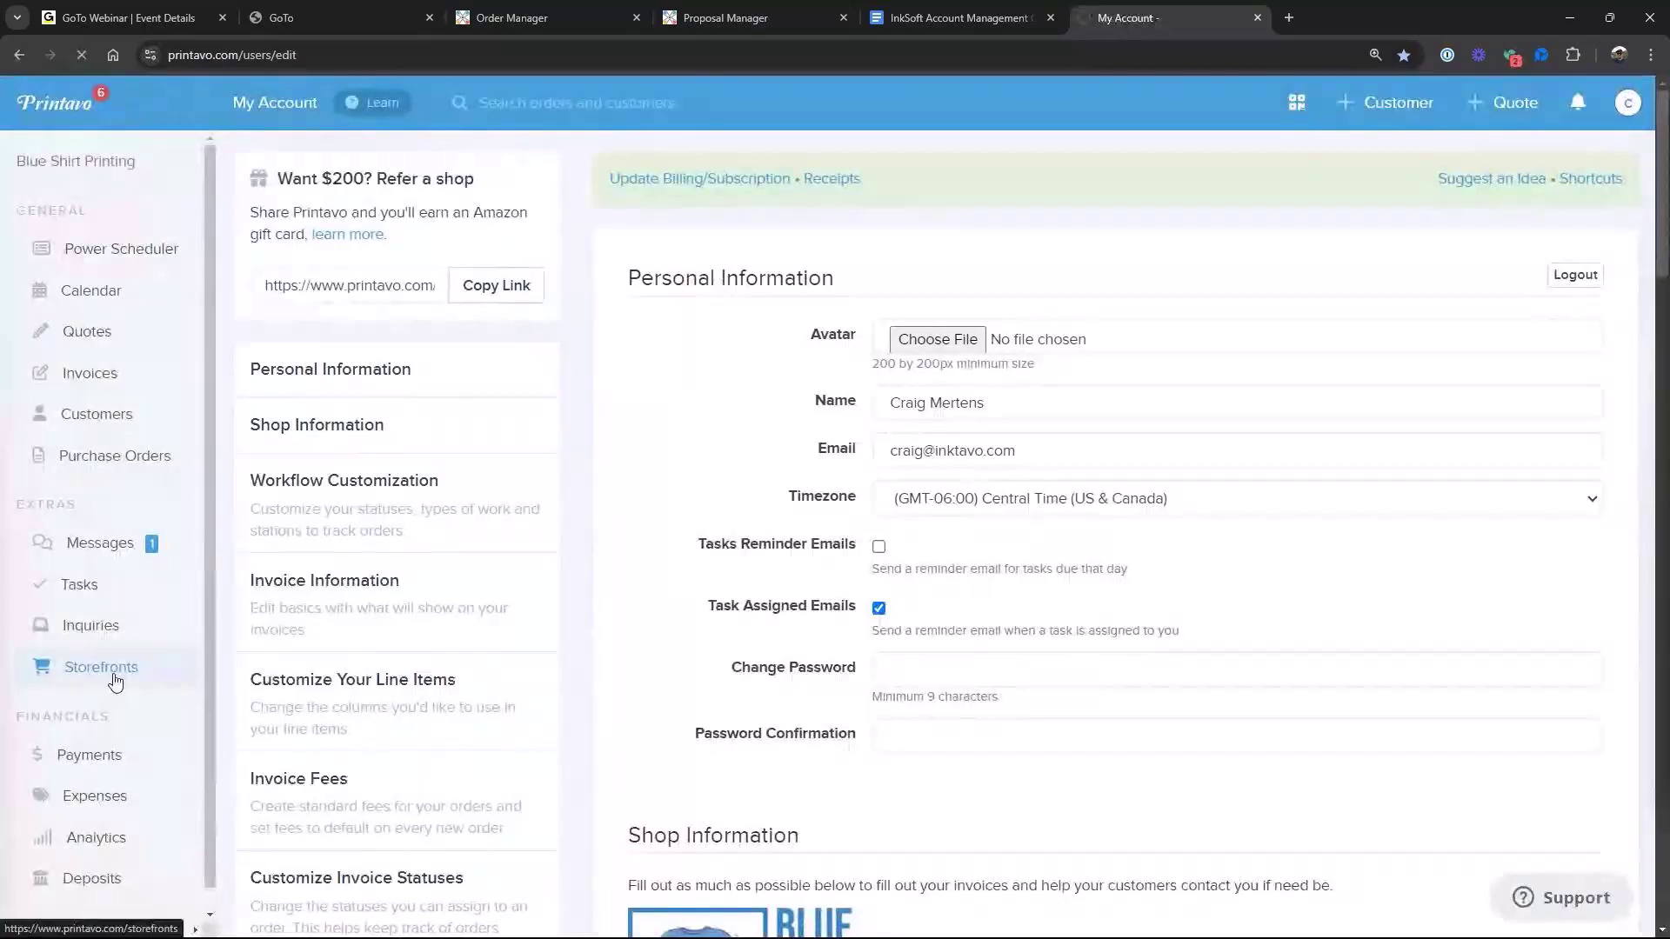
In Printavo, browse the InkSoft stores among the storefronts and open Central Boosters CM
click(116, 681)
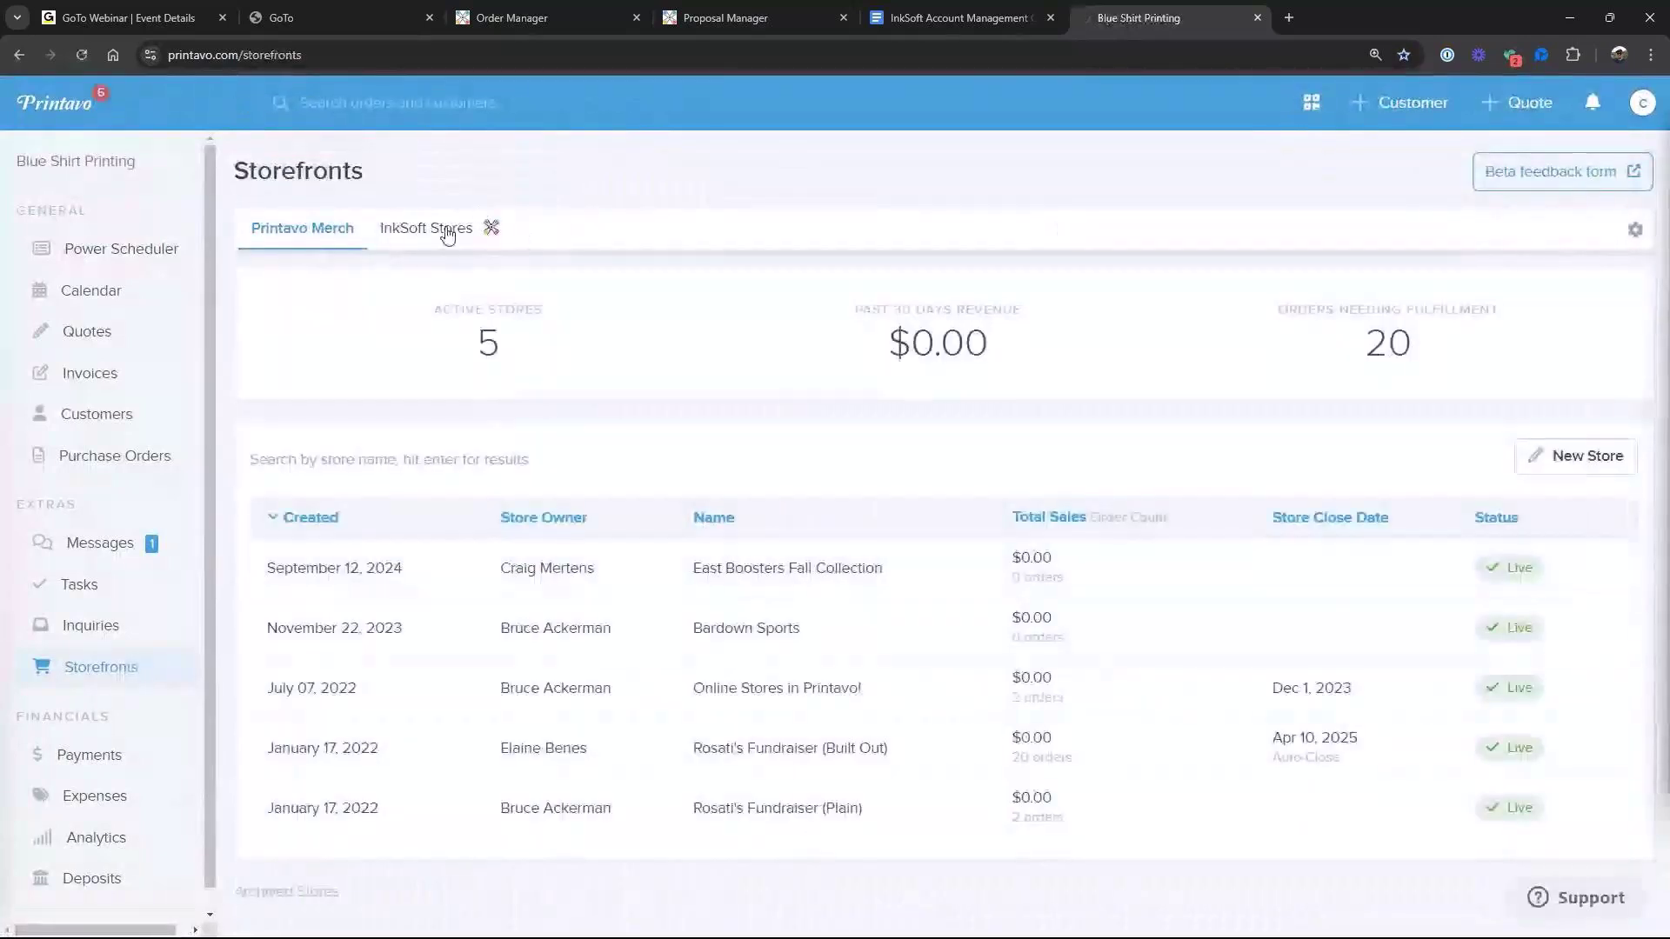
click(447, 235)
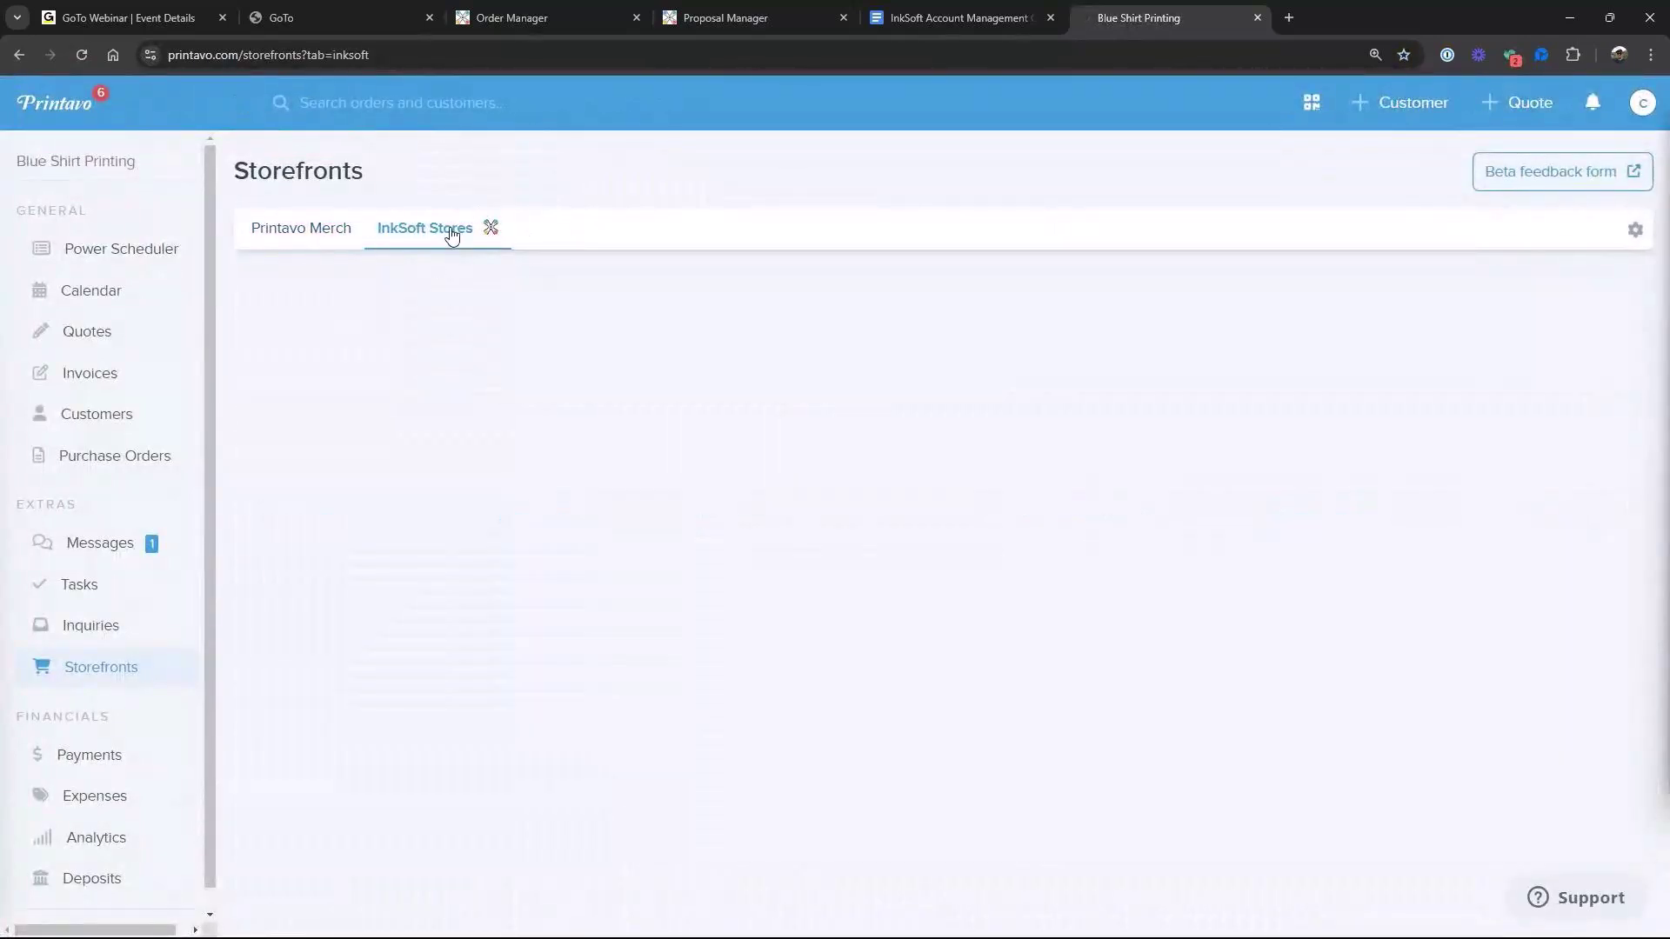
scroll(559, 616, down, 1)
scroll(559, 616, down, 7)
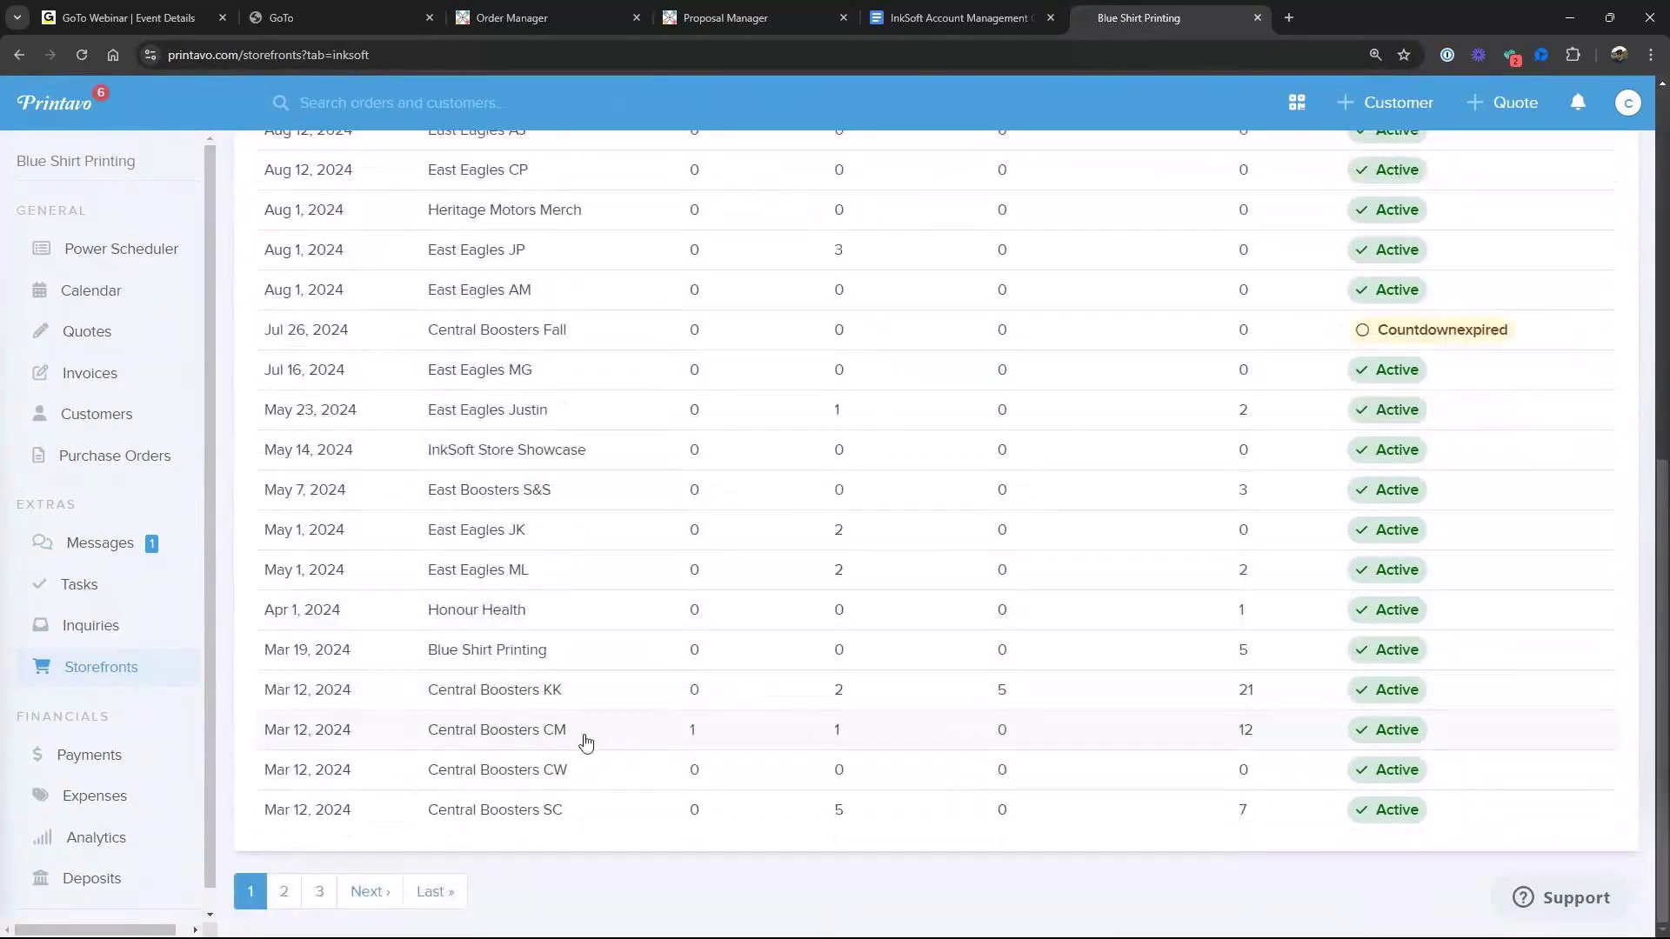
click(533, 740)
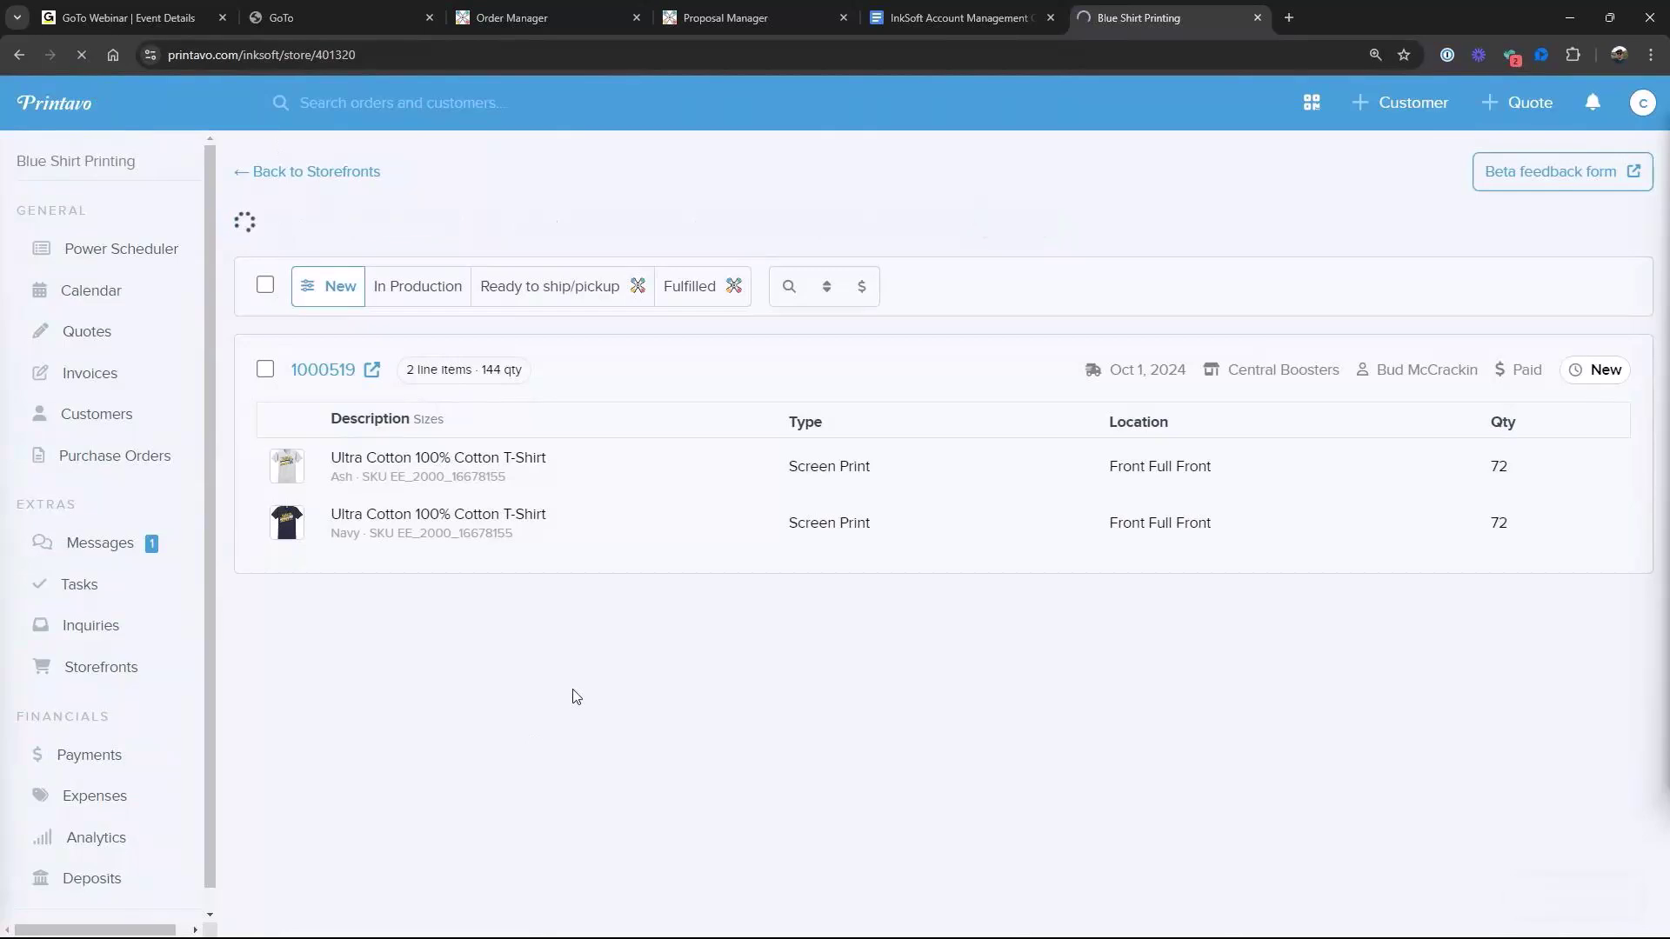
Add the store's new 144-piece T-shirt order to a new invoice for the Central Booster Club customer
click(266, 370)
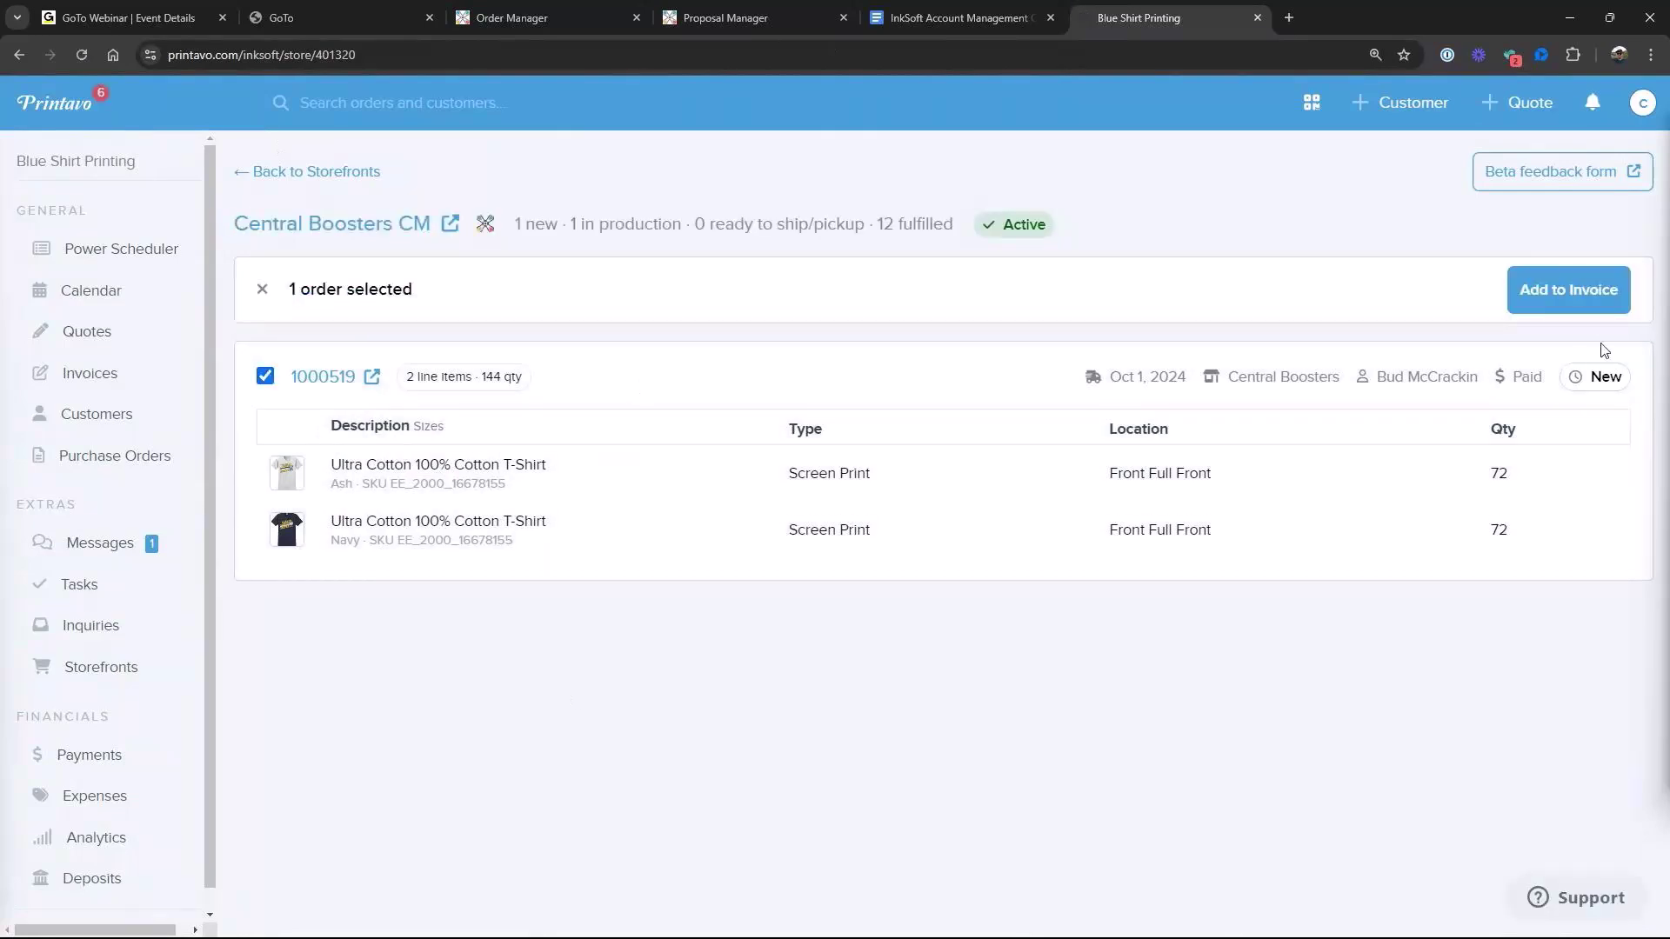
click(1568, 290)
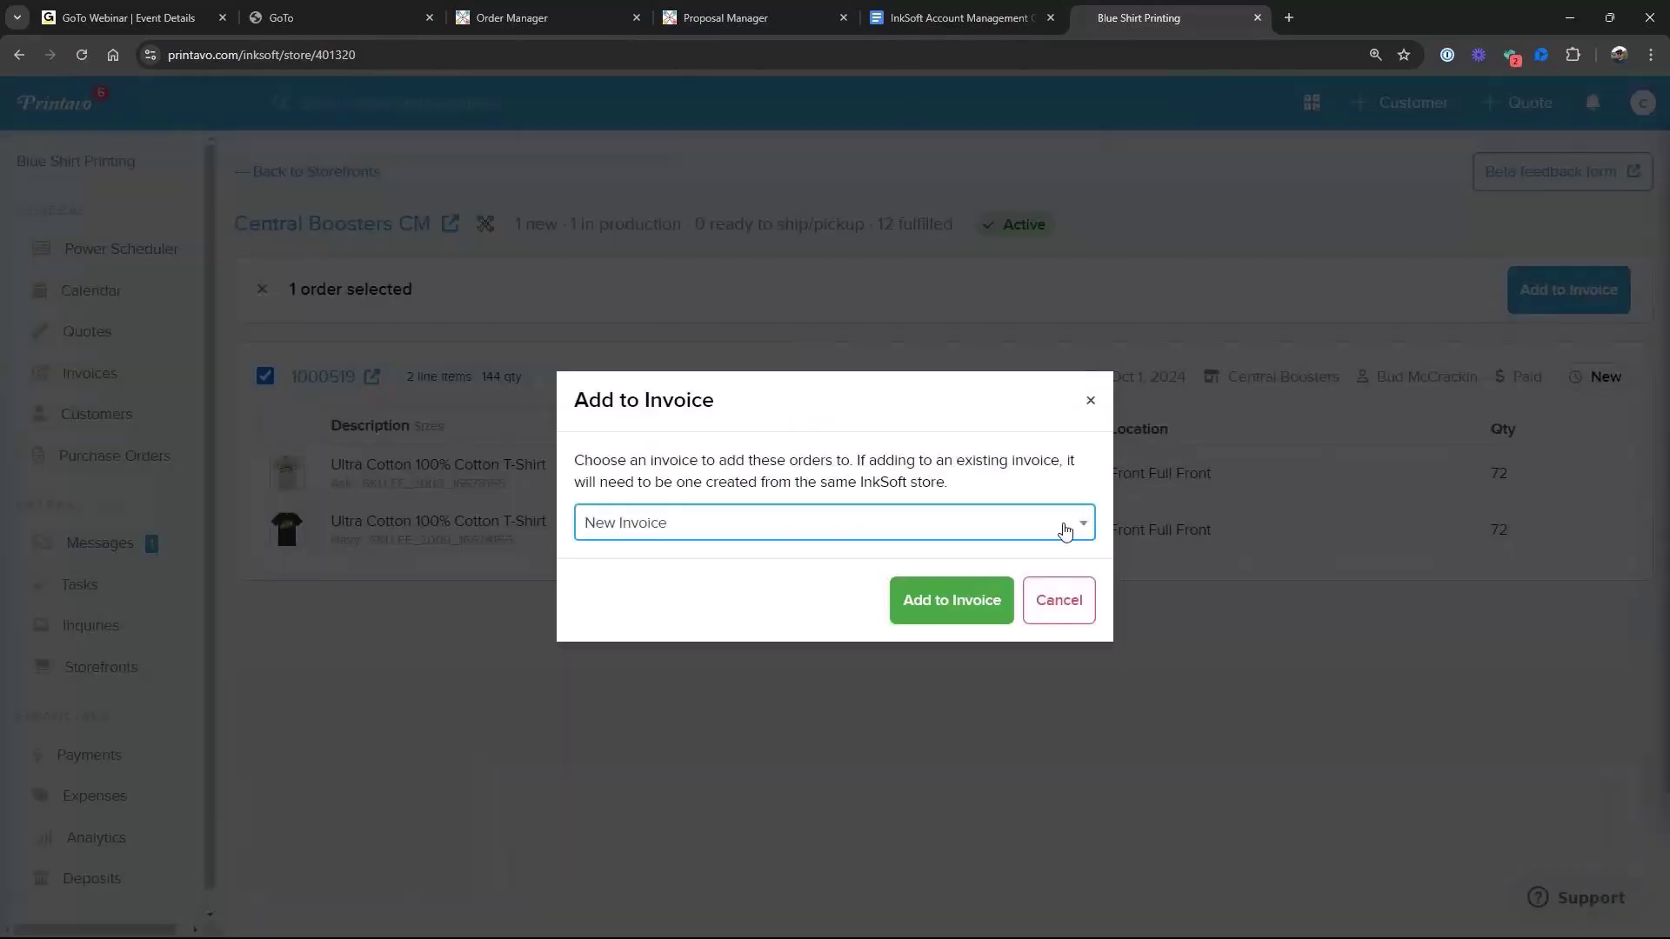
click(957, 602)
click(1058, 520)
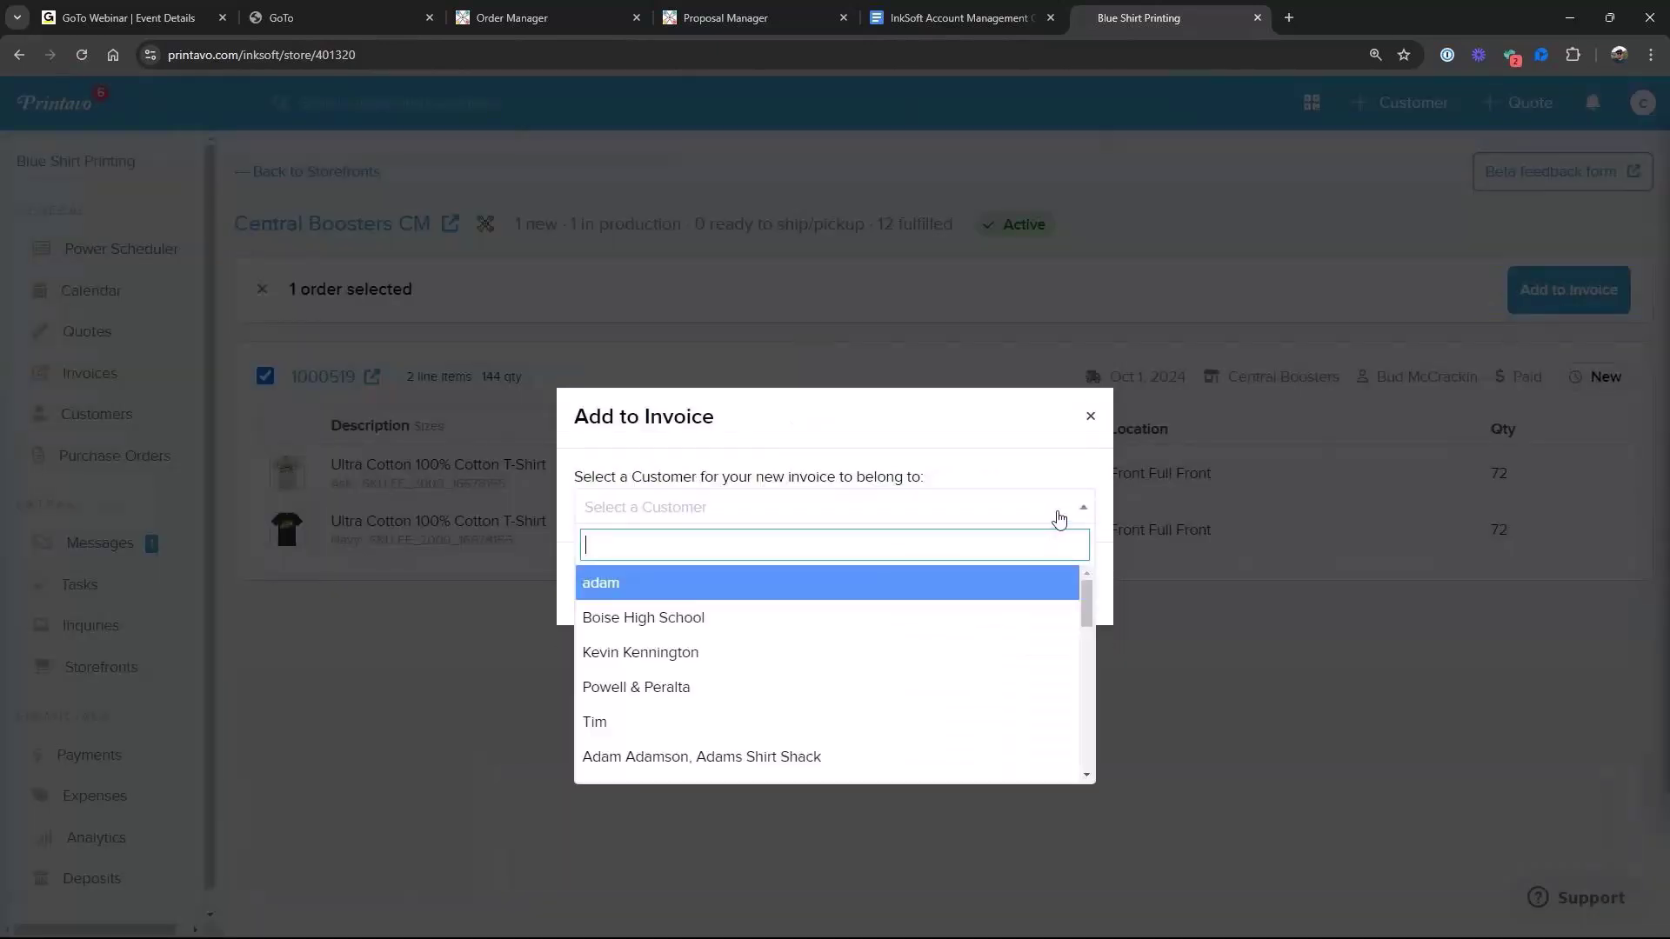
text(bu)
click(950, 583)
click(944, 585)
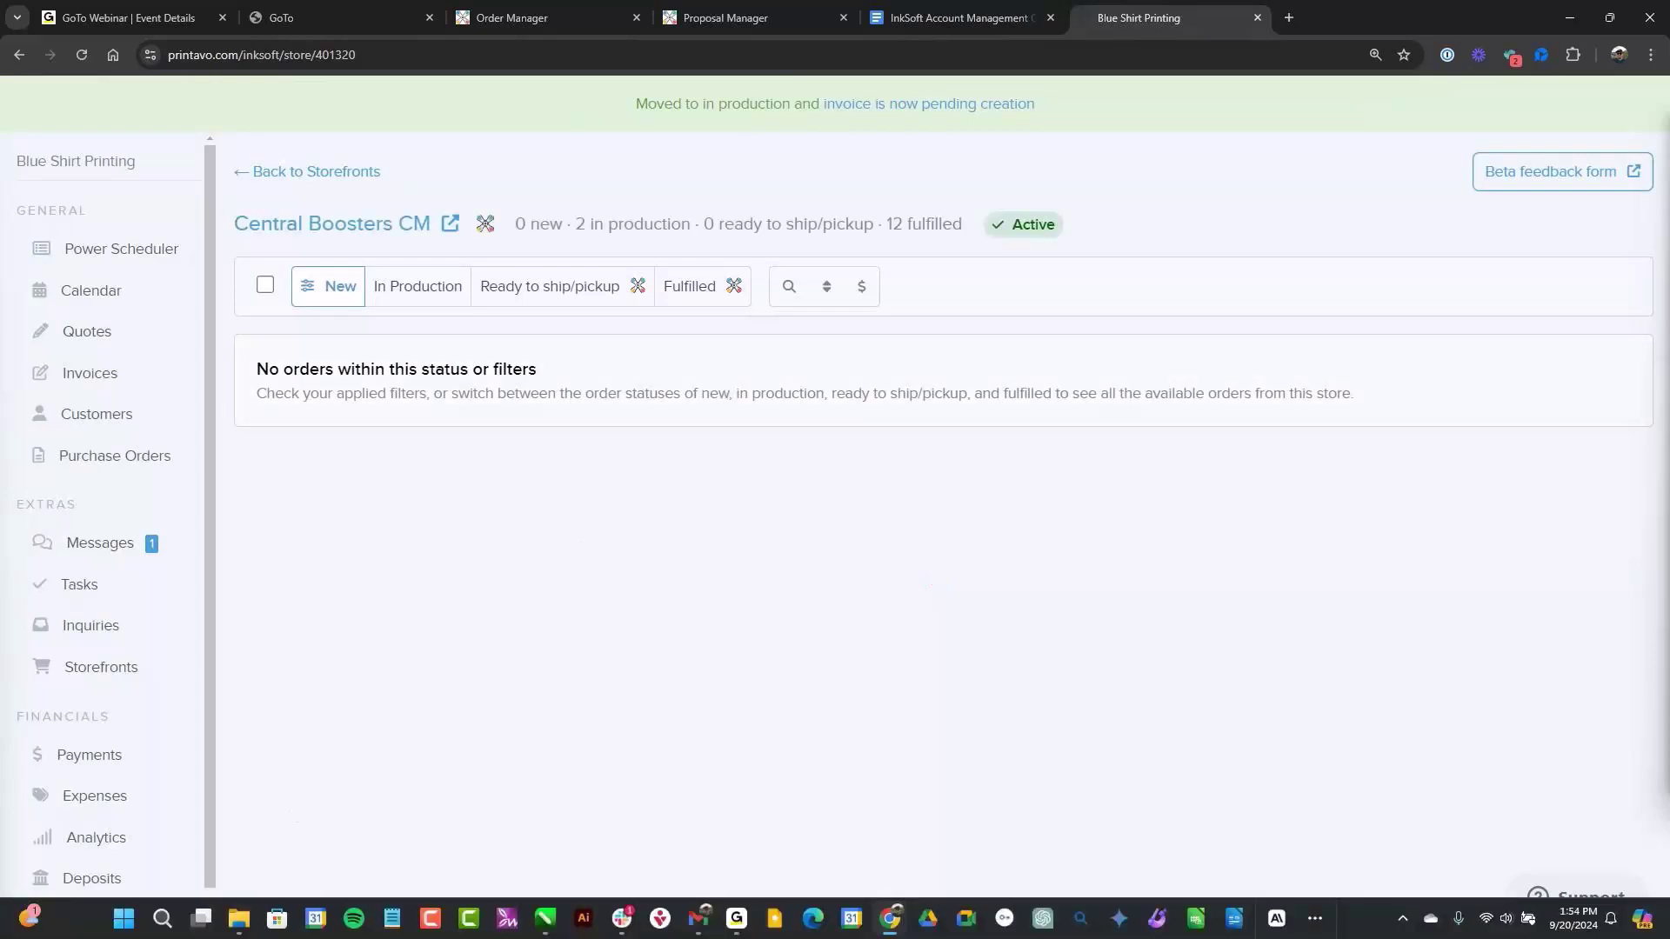
Open the new Central Booster Club invoice and review its ash and navy T-shirt line items, sizes and imprint details
click(109, 387)
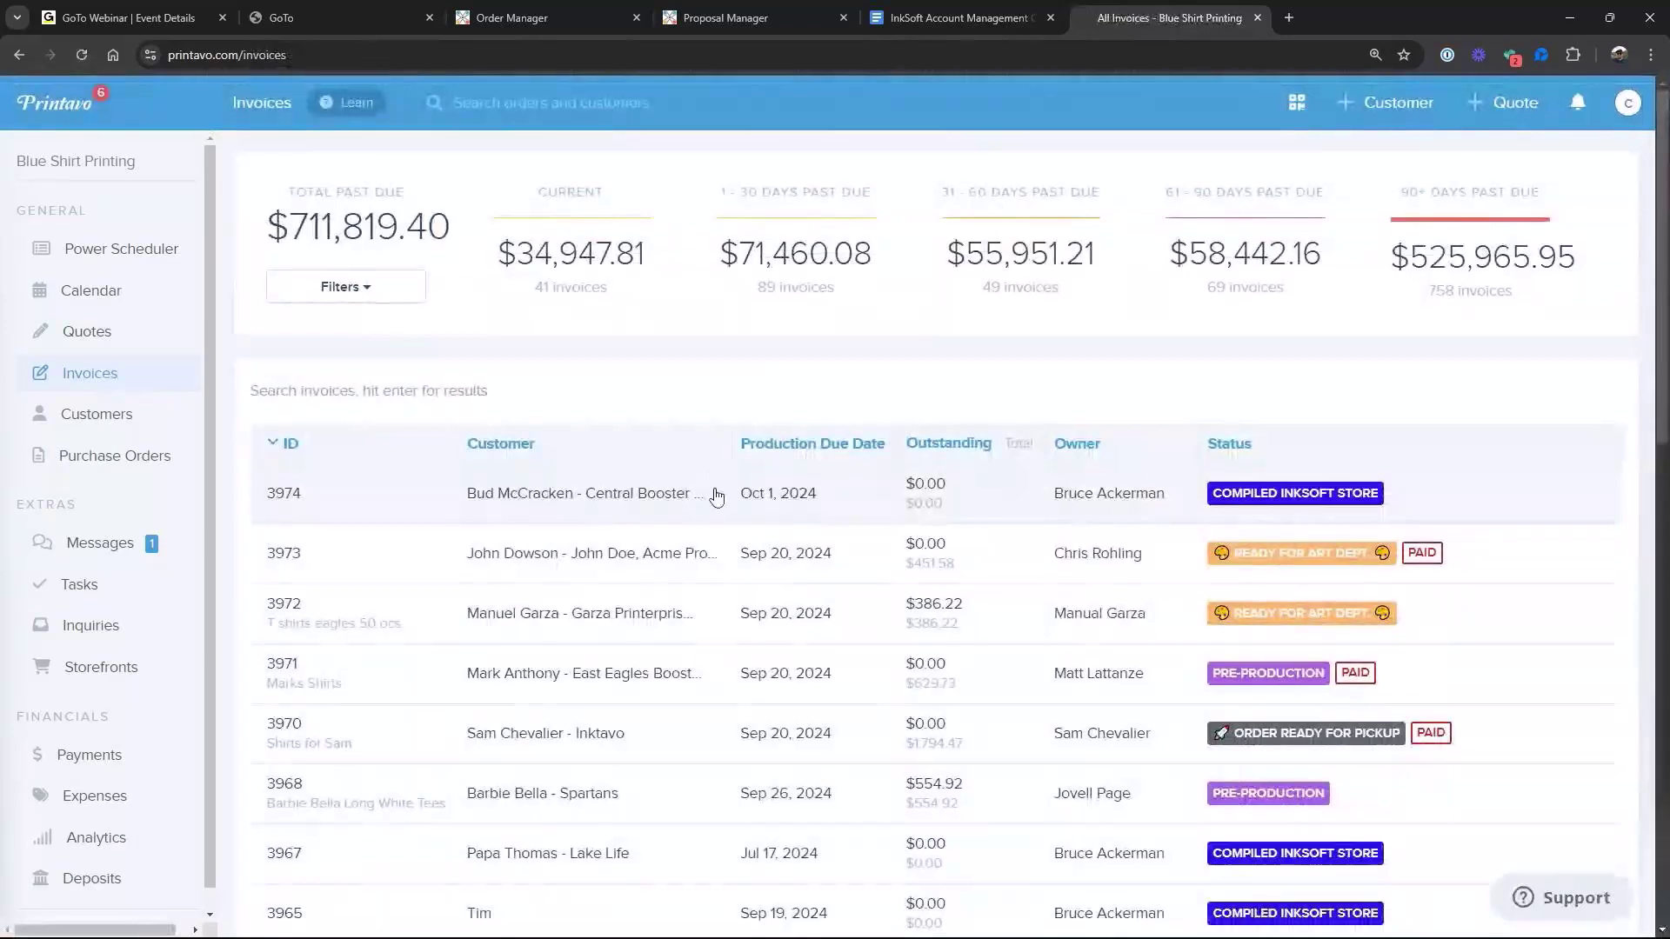
click(601, 498)
scroll(913, 522, down, 3)
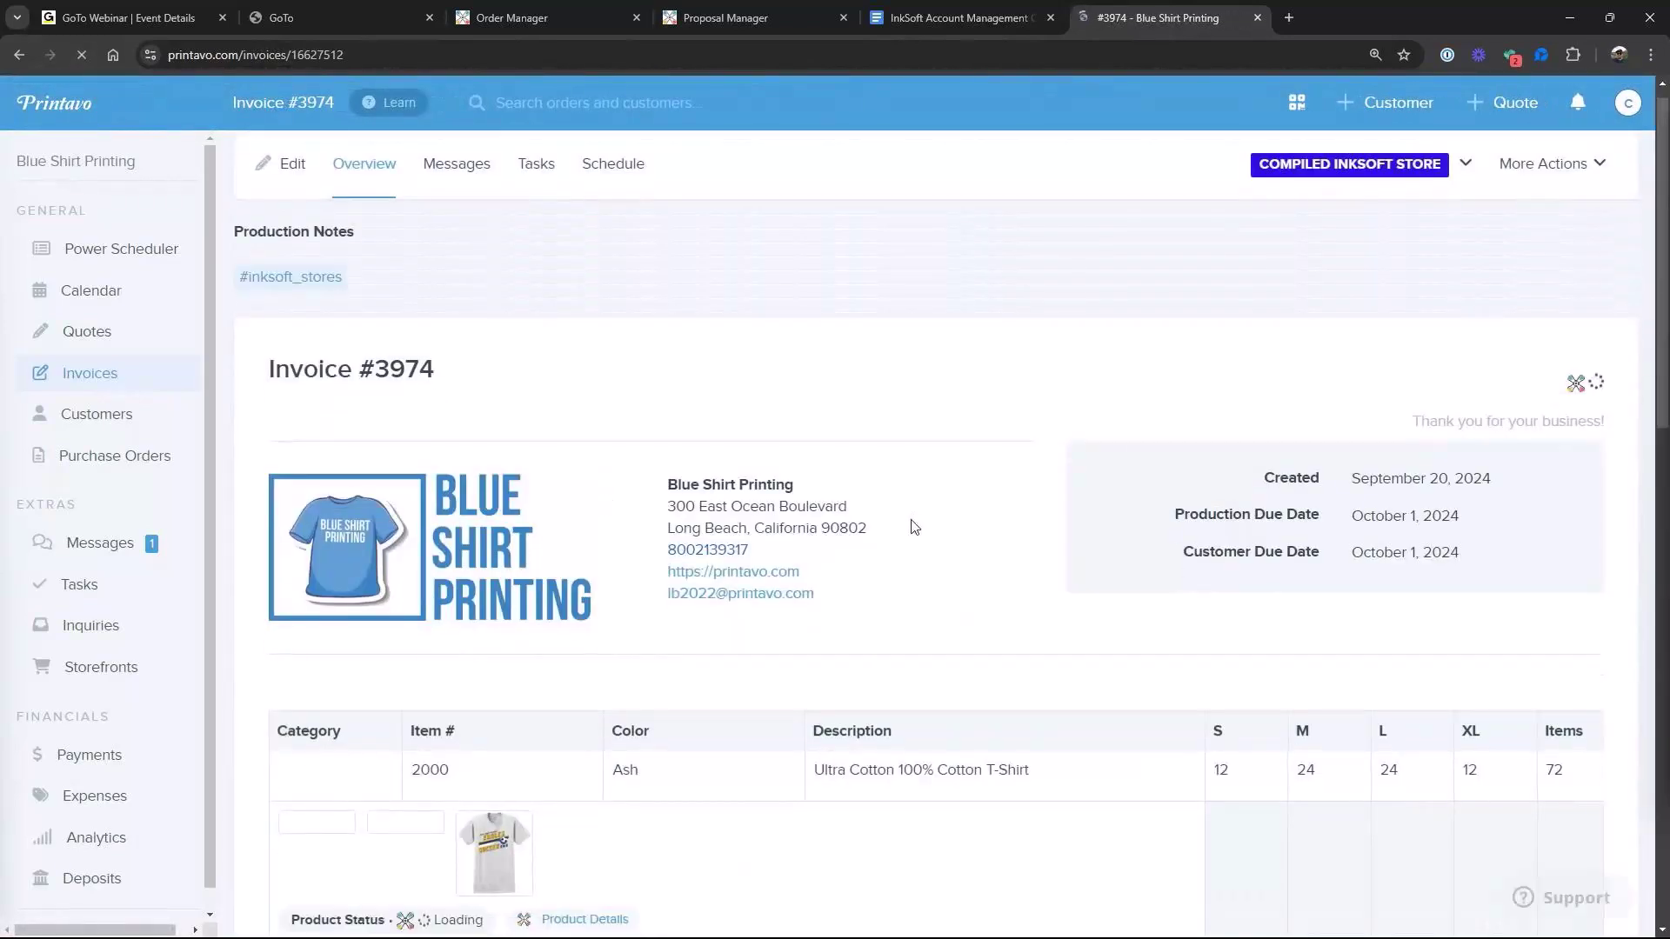
scroll(913, 522, down, 5)
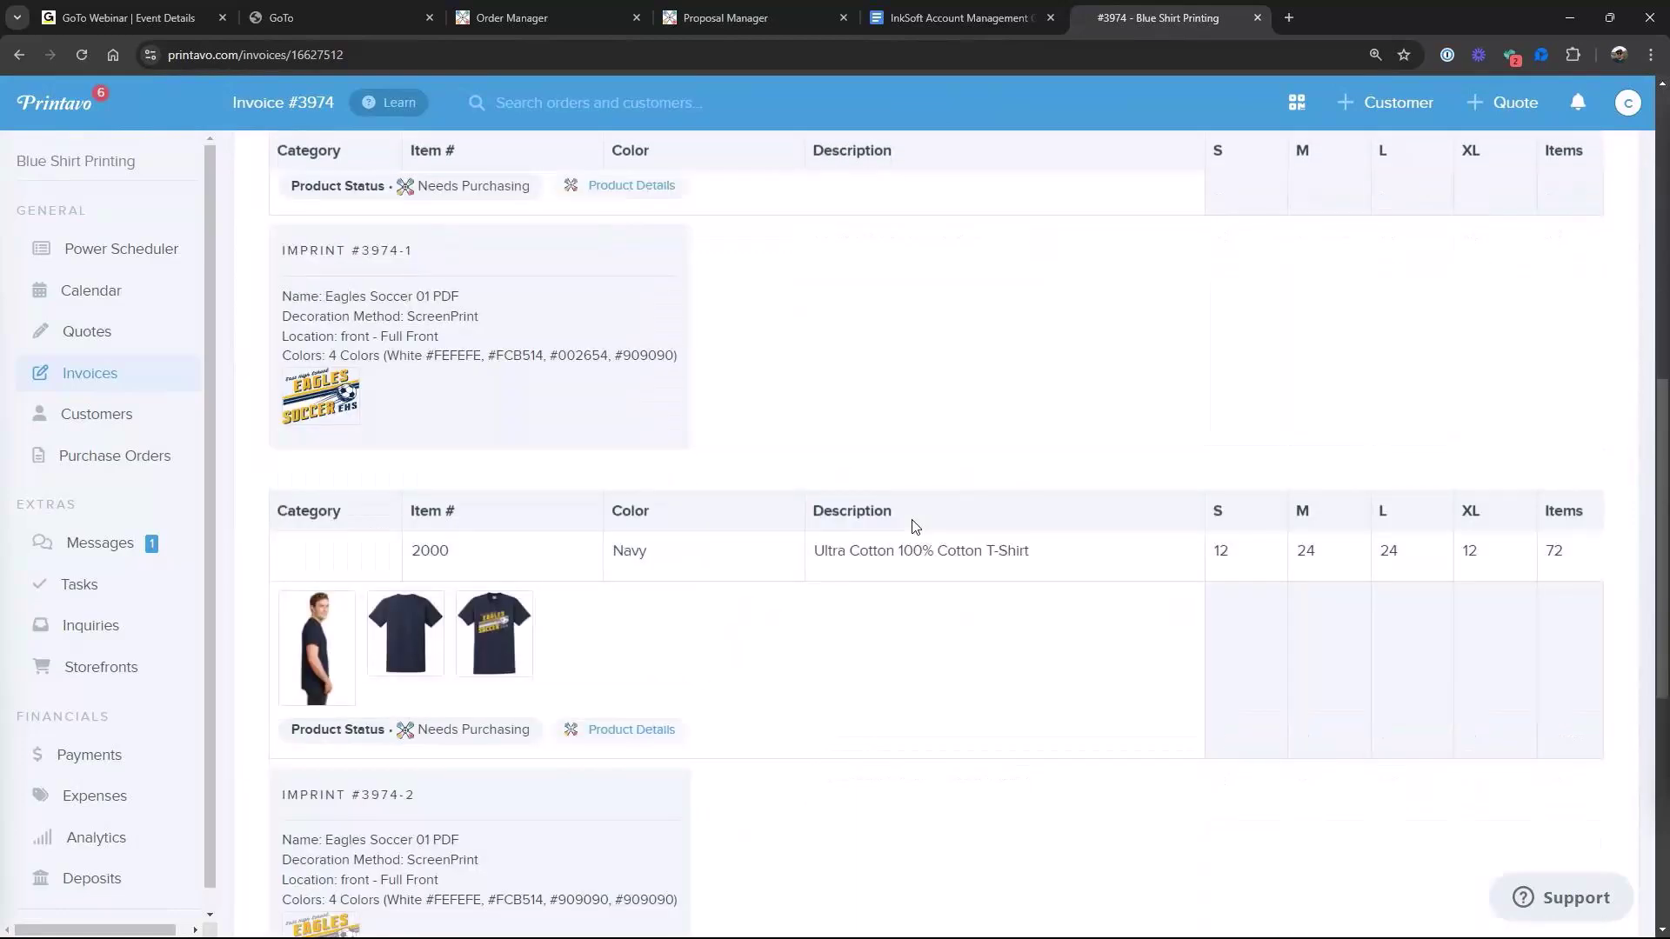
scroll(914, 526, up, 4)
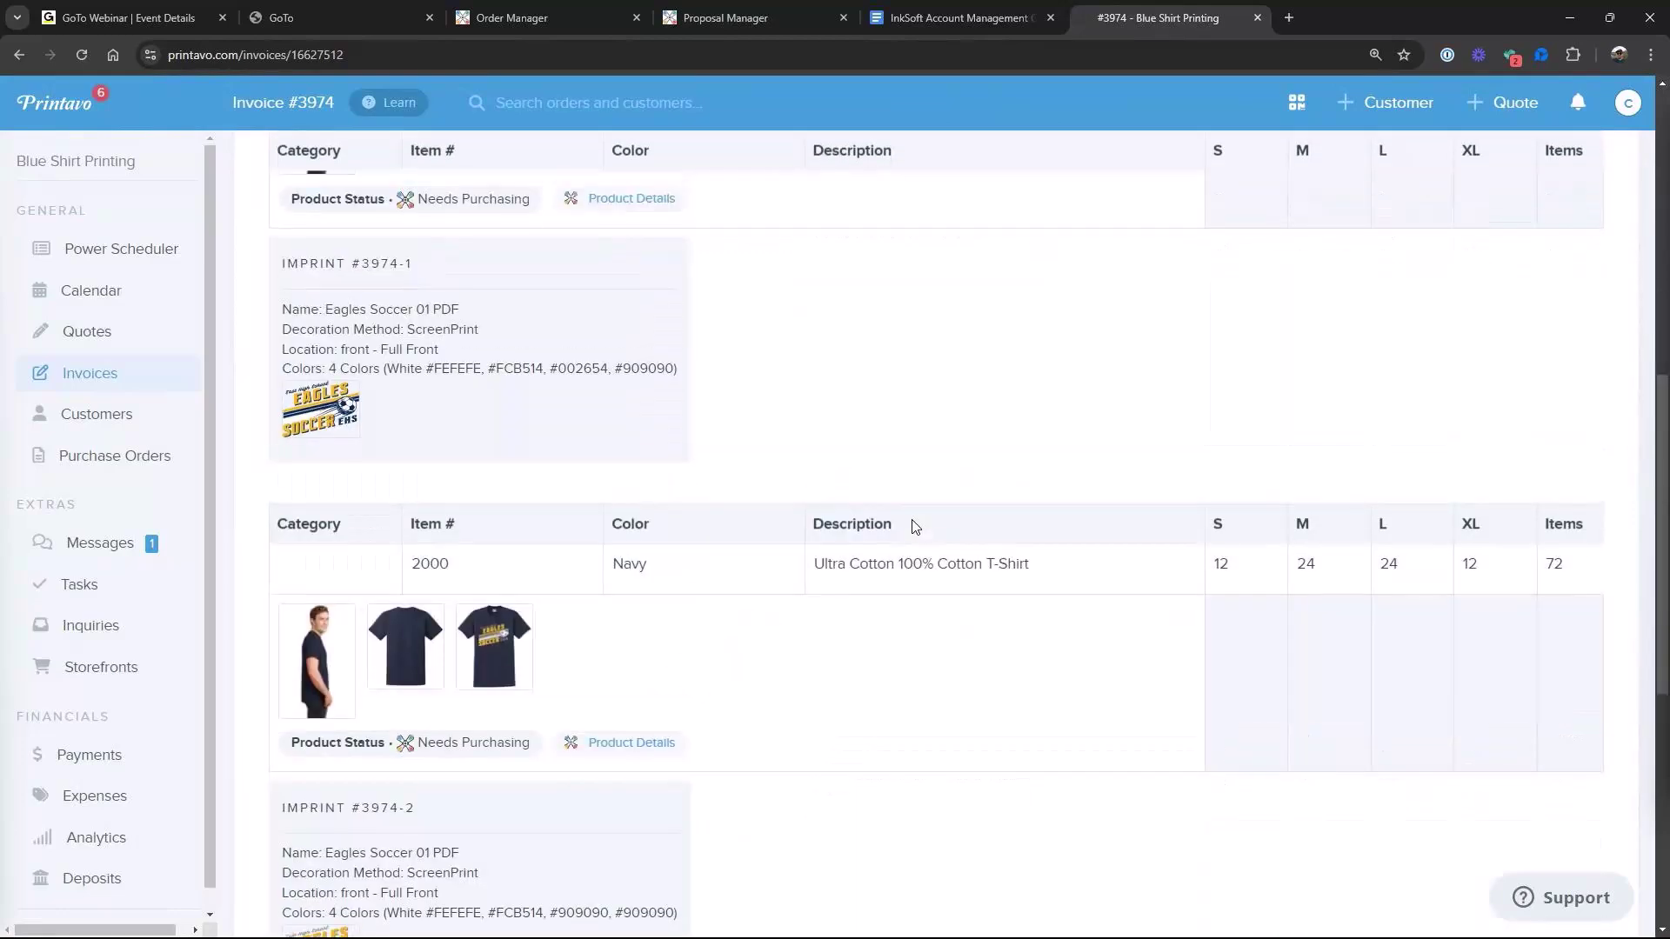
scroll(913, 526, down, 2)
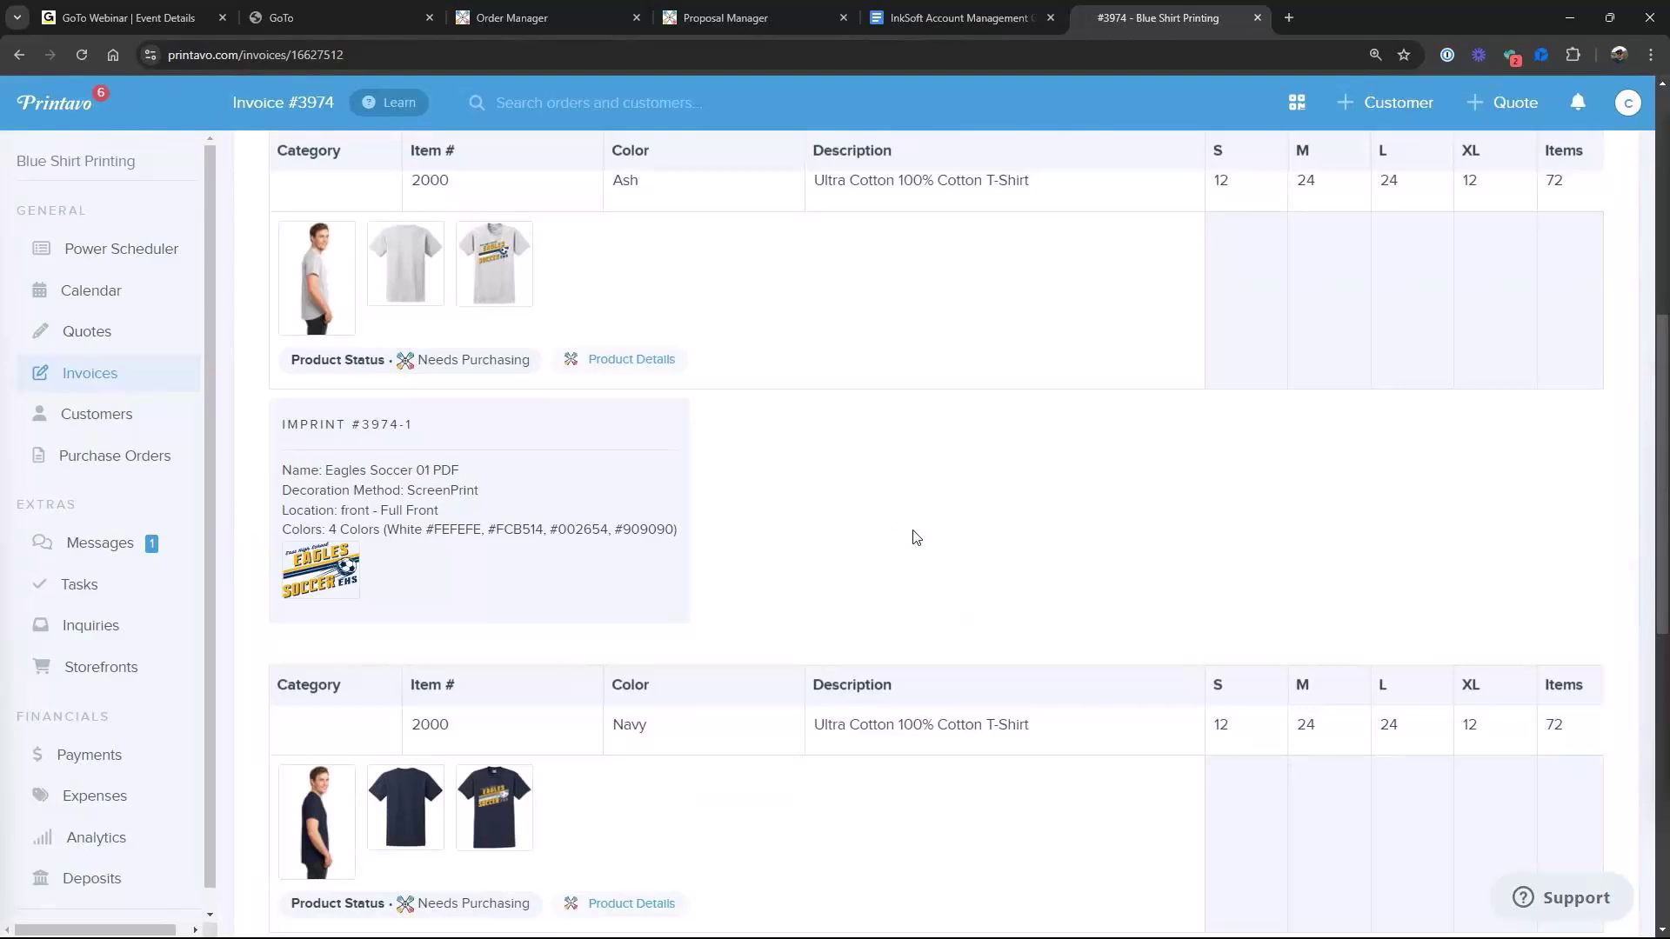
scroll(915, 522, up, 2)
scroll(915, 518, up, 5)
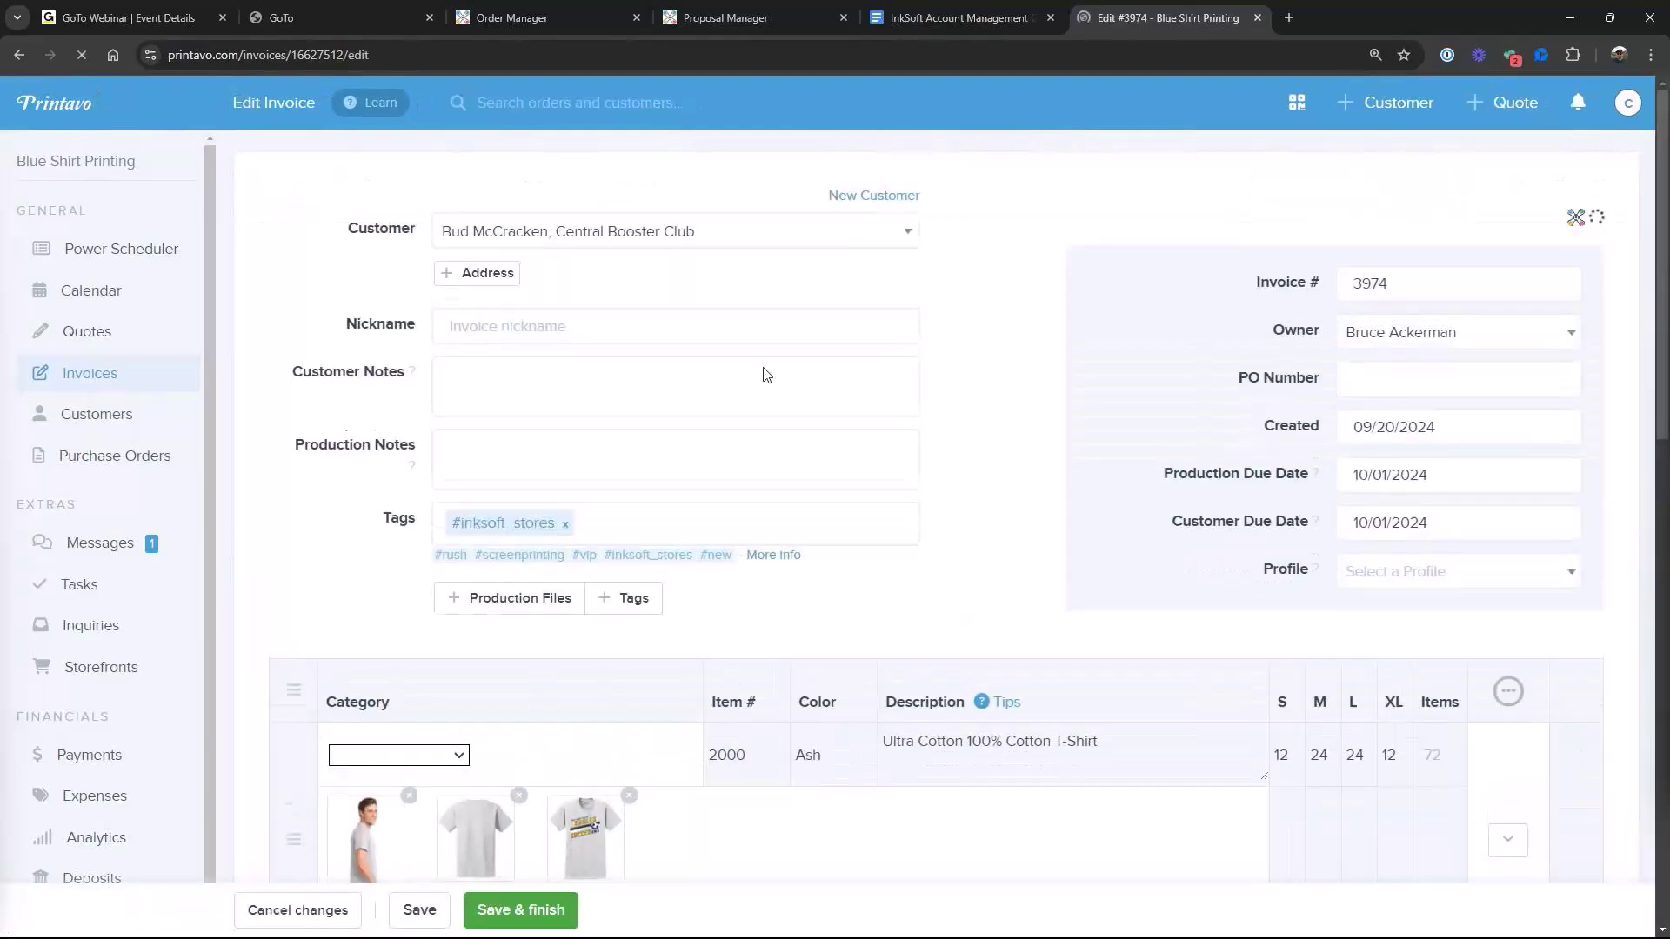
Assign the ash T-shirt's imprint to the Screen Printing matrix with the 3 Color column
scroll(783, 521, down, 10)
click(310, 402)
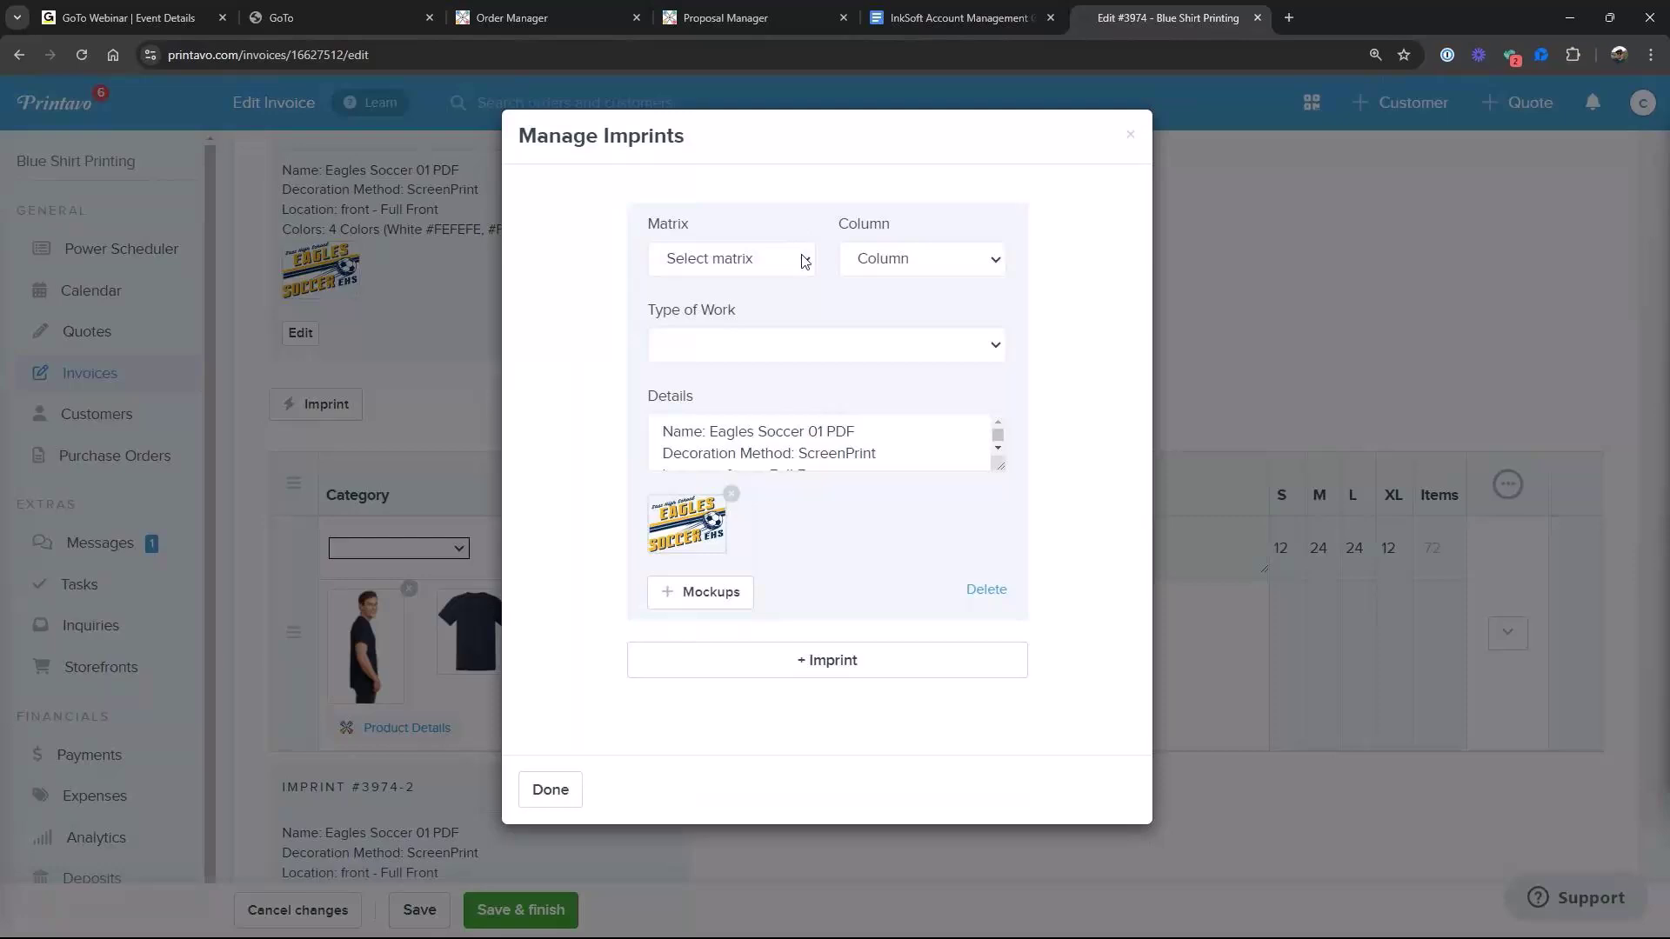
click(805, 261)
click(717, 644)
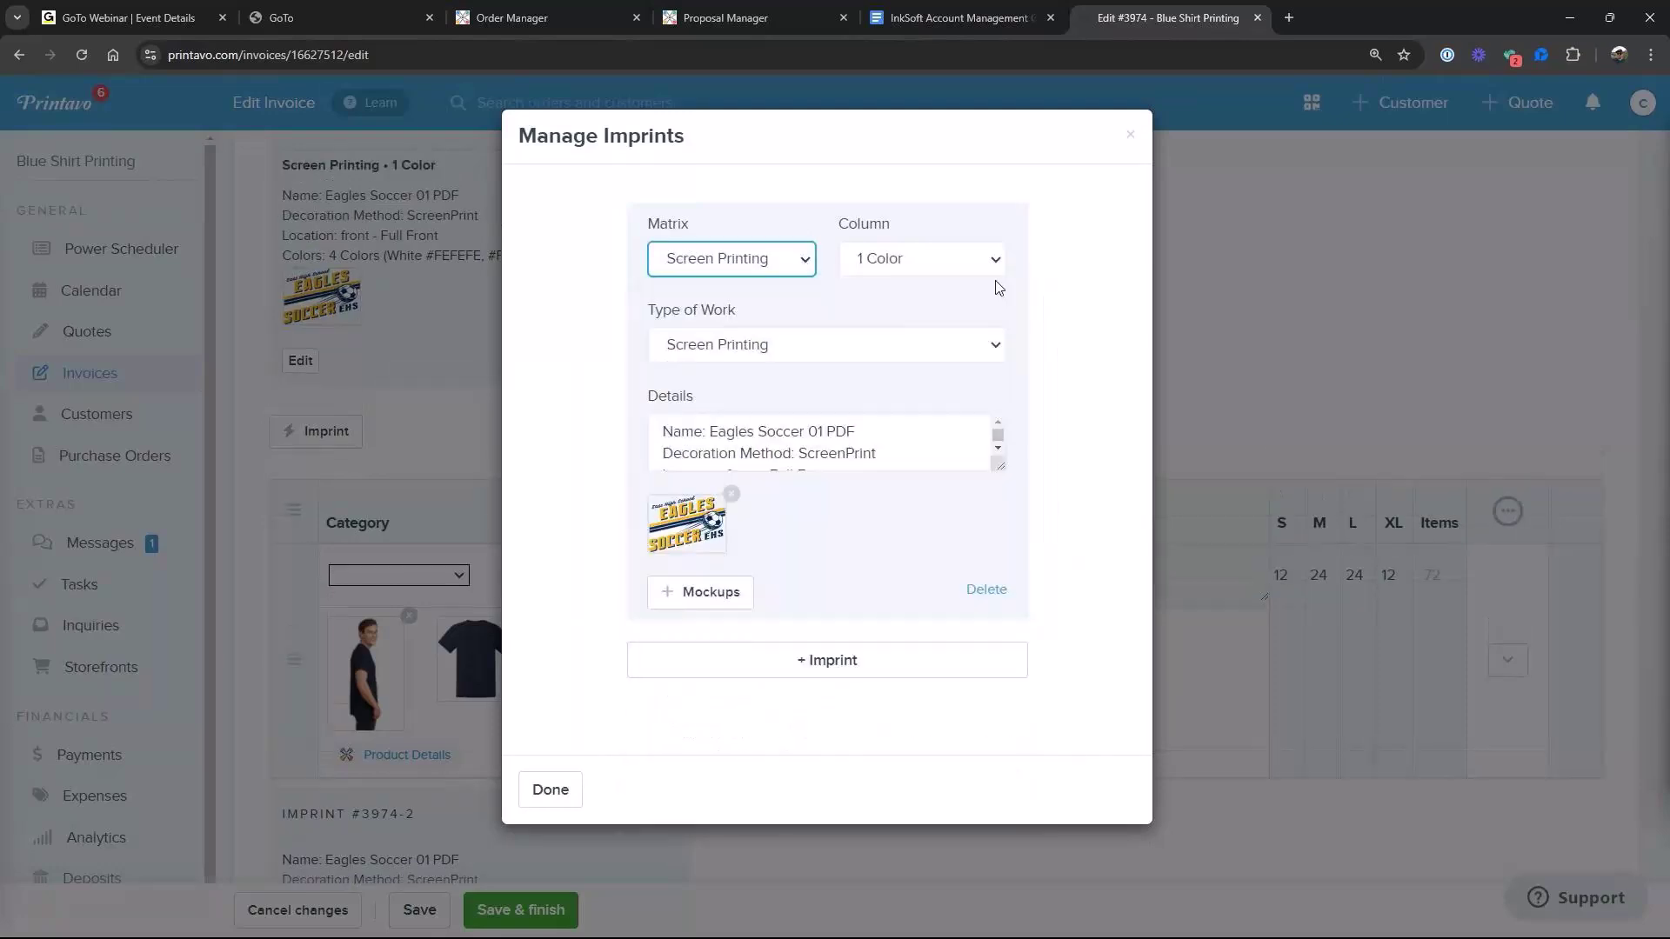
click(921, 258)
click(881, 344)
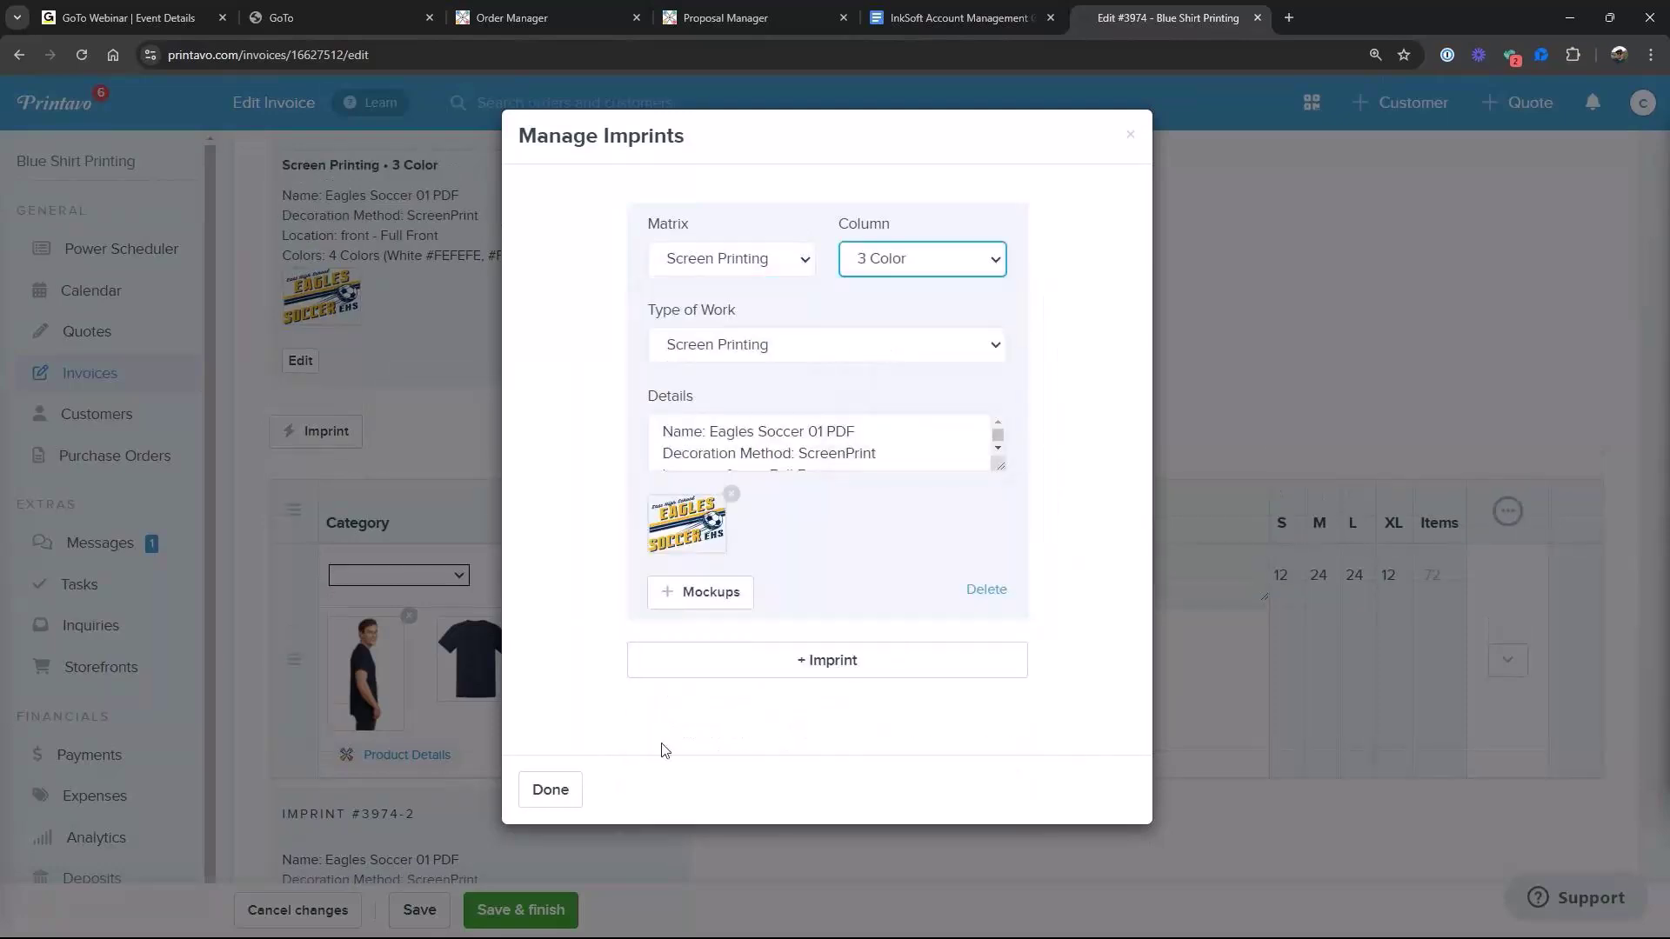
click(553, 790)
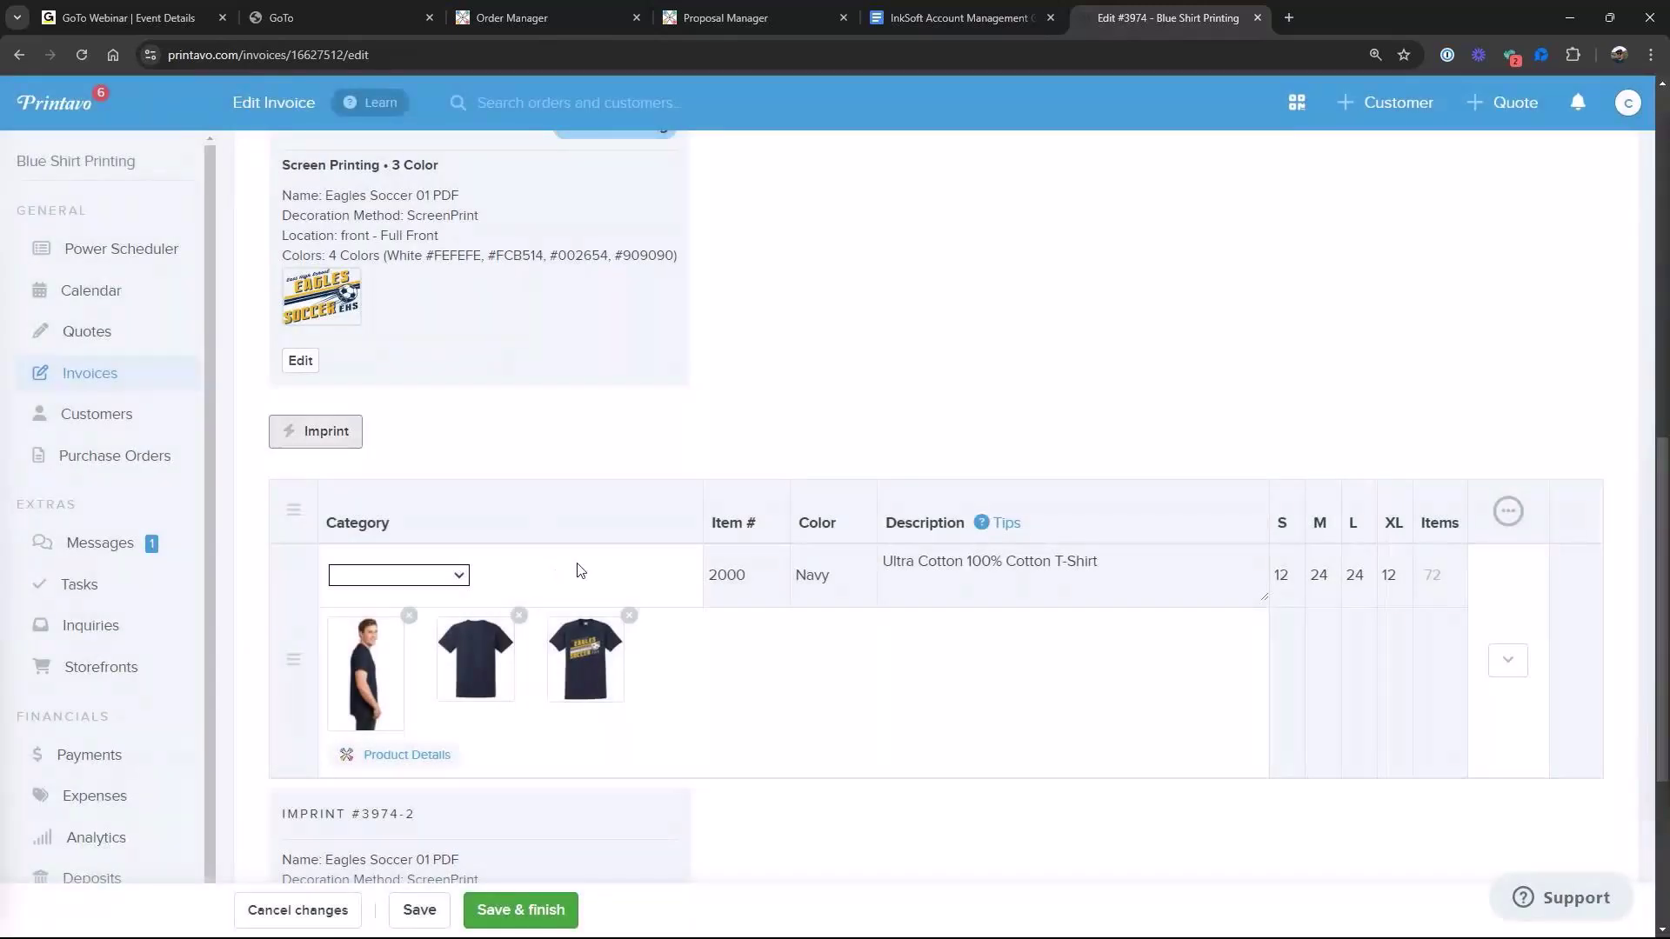
Set the category of both the navy and ash T-shirt line items to Screen Printing
click(459, 576)
click(386, 721)
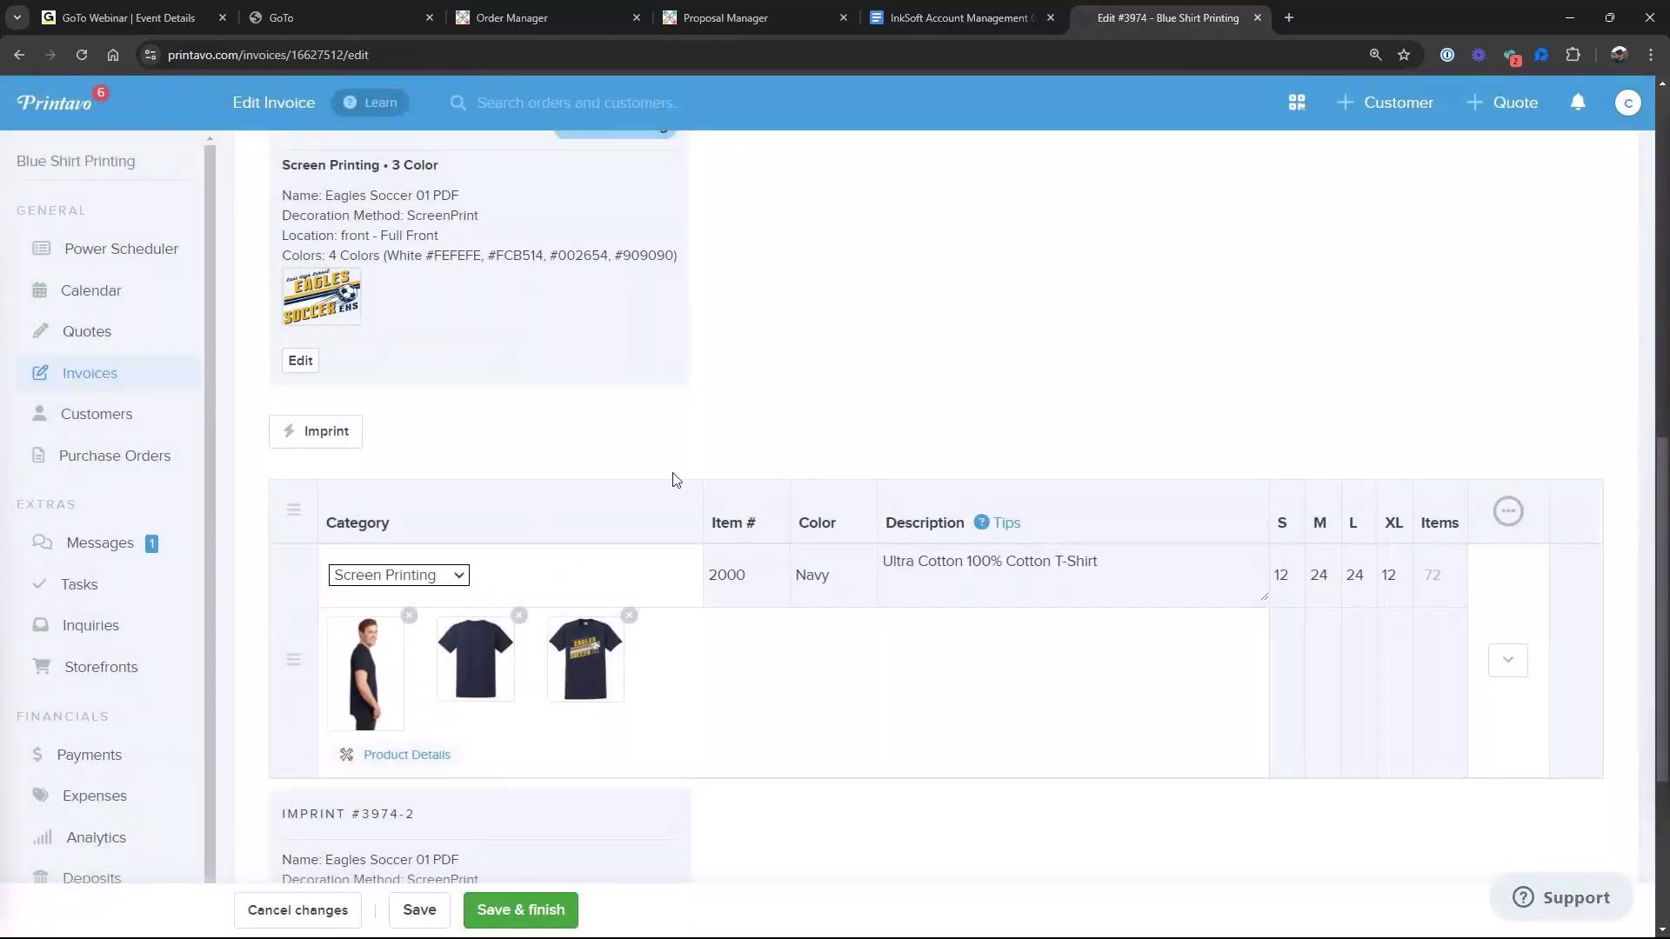
scroll(675, 461, up, 5)
click(435, 320)
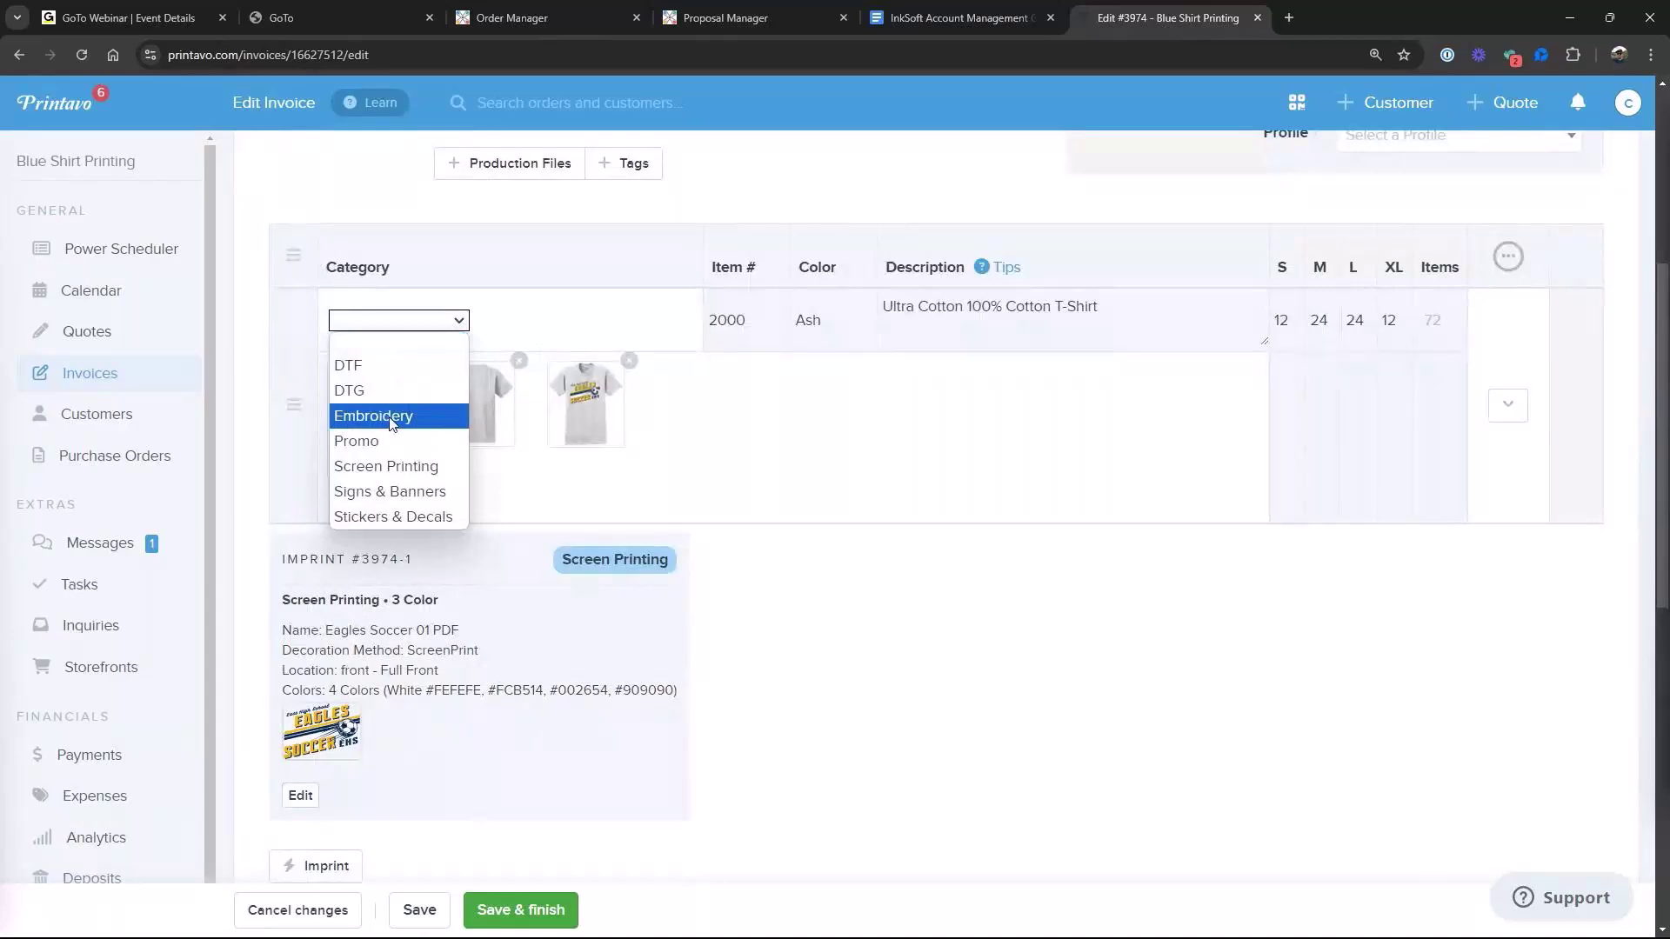
click(391, 466)
Assign the navy T-shirt's imprint to the Screen Printing matrix with the 4 color column, and save and finish the invoice
scroll(925, 499, down, 8)
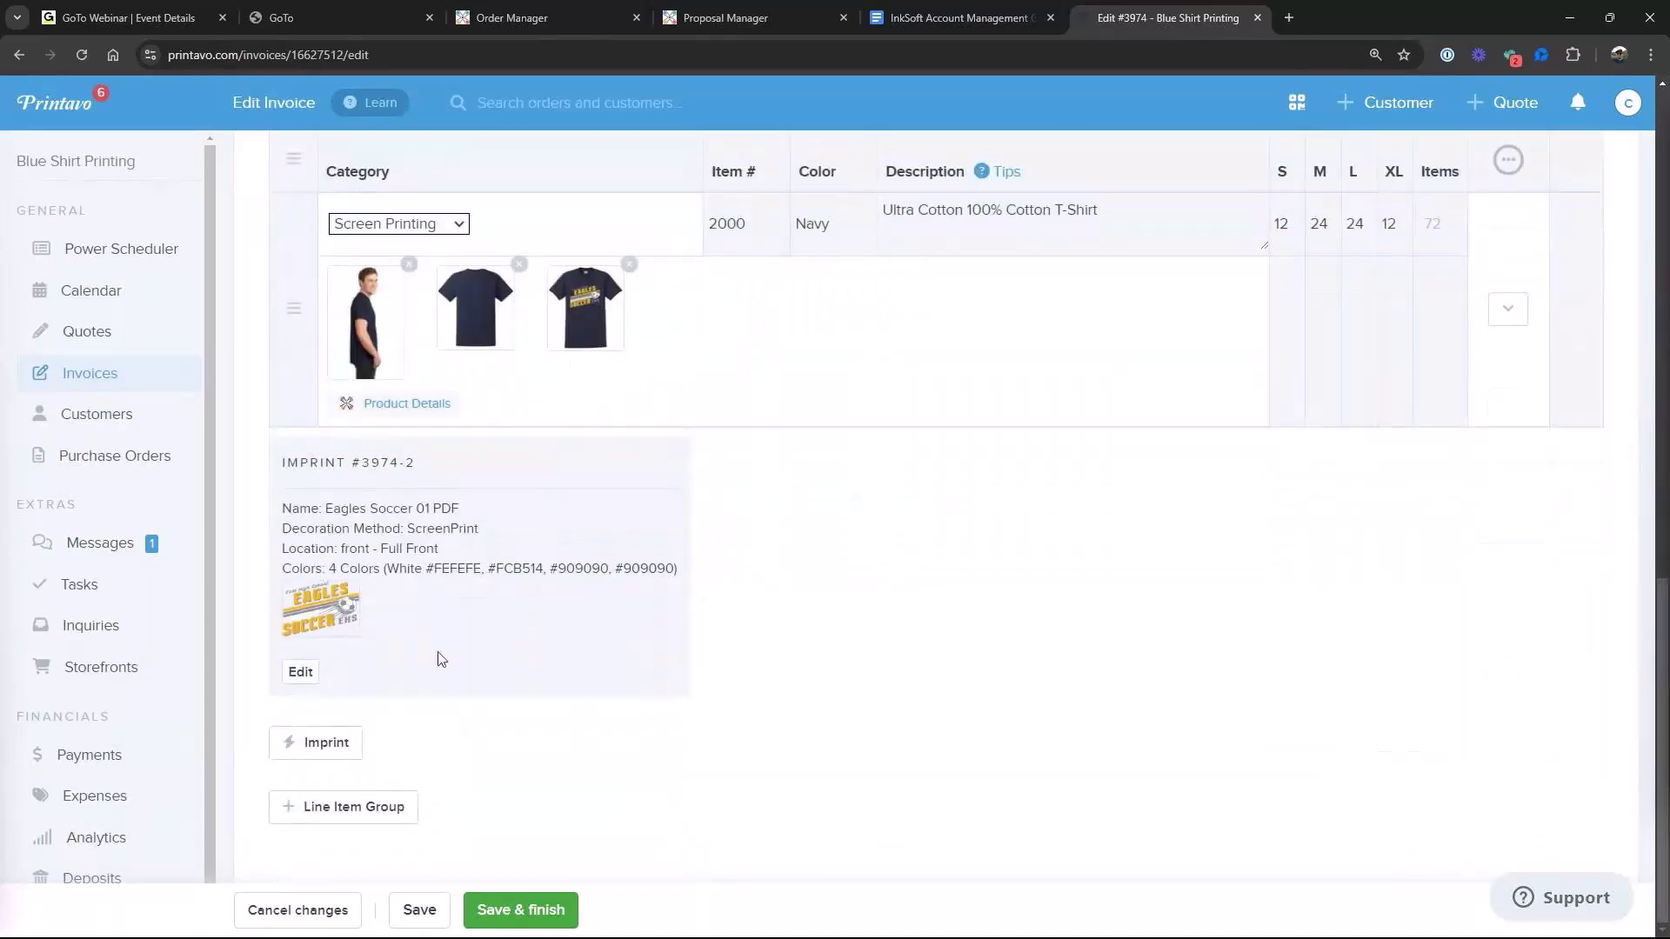
click(322, 742)
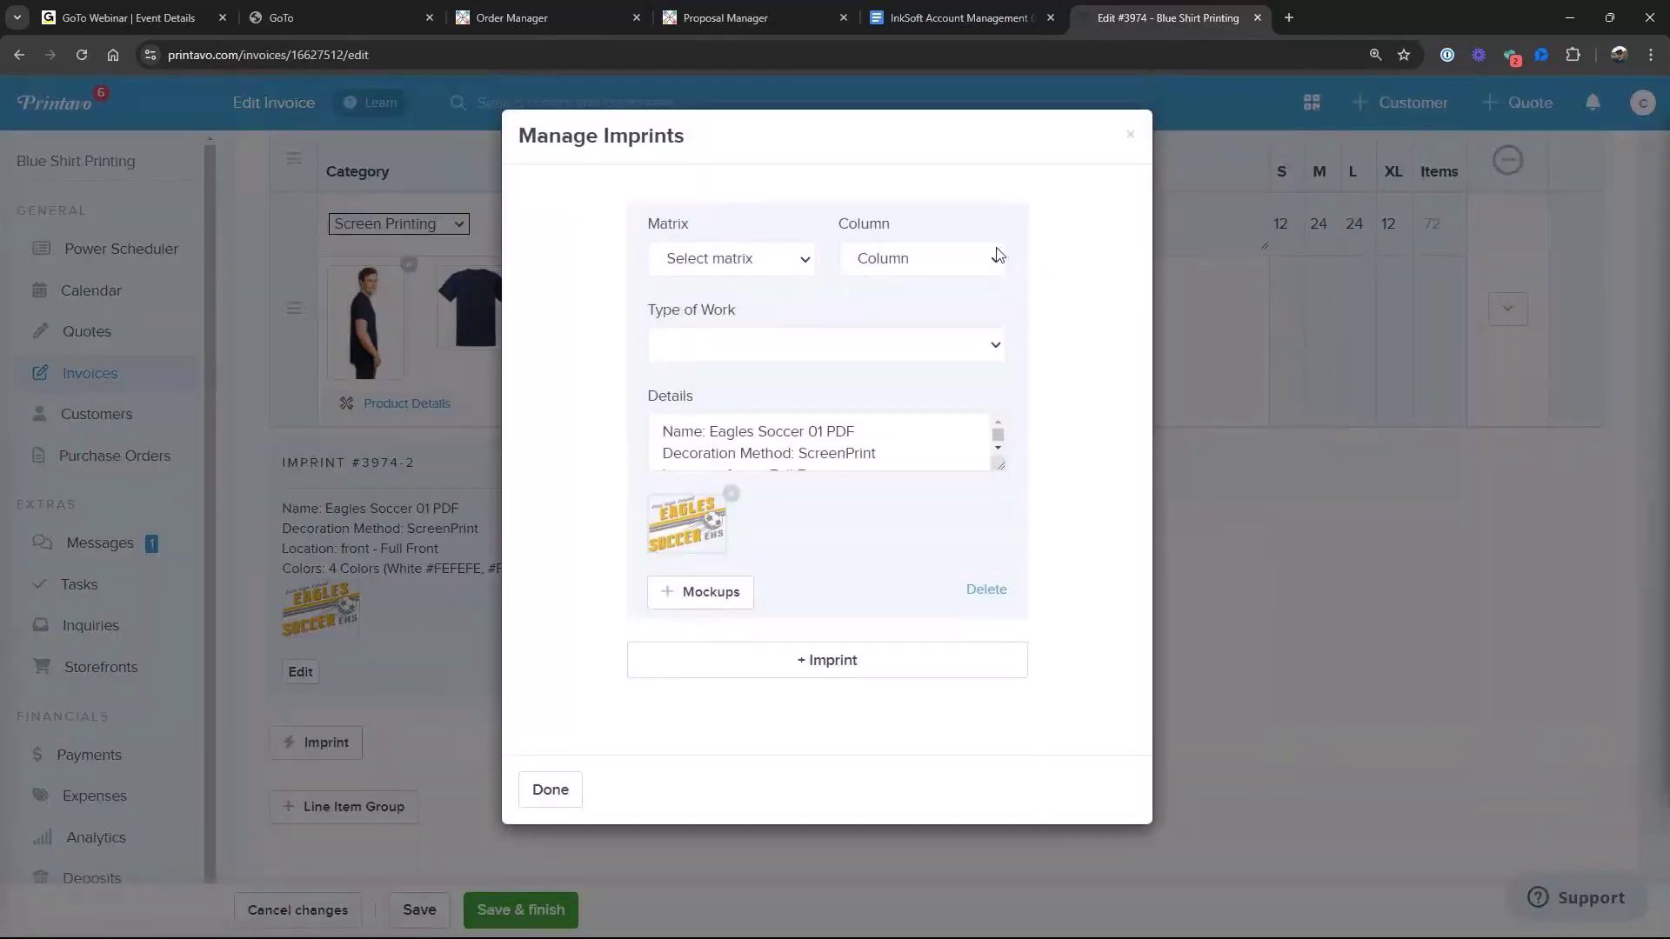
click(994, 257)
click(787, 270)
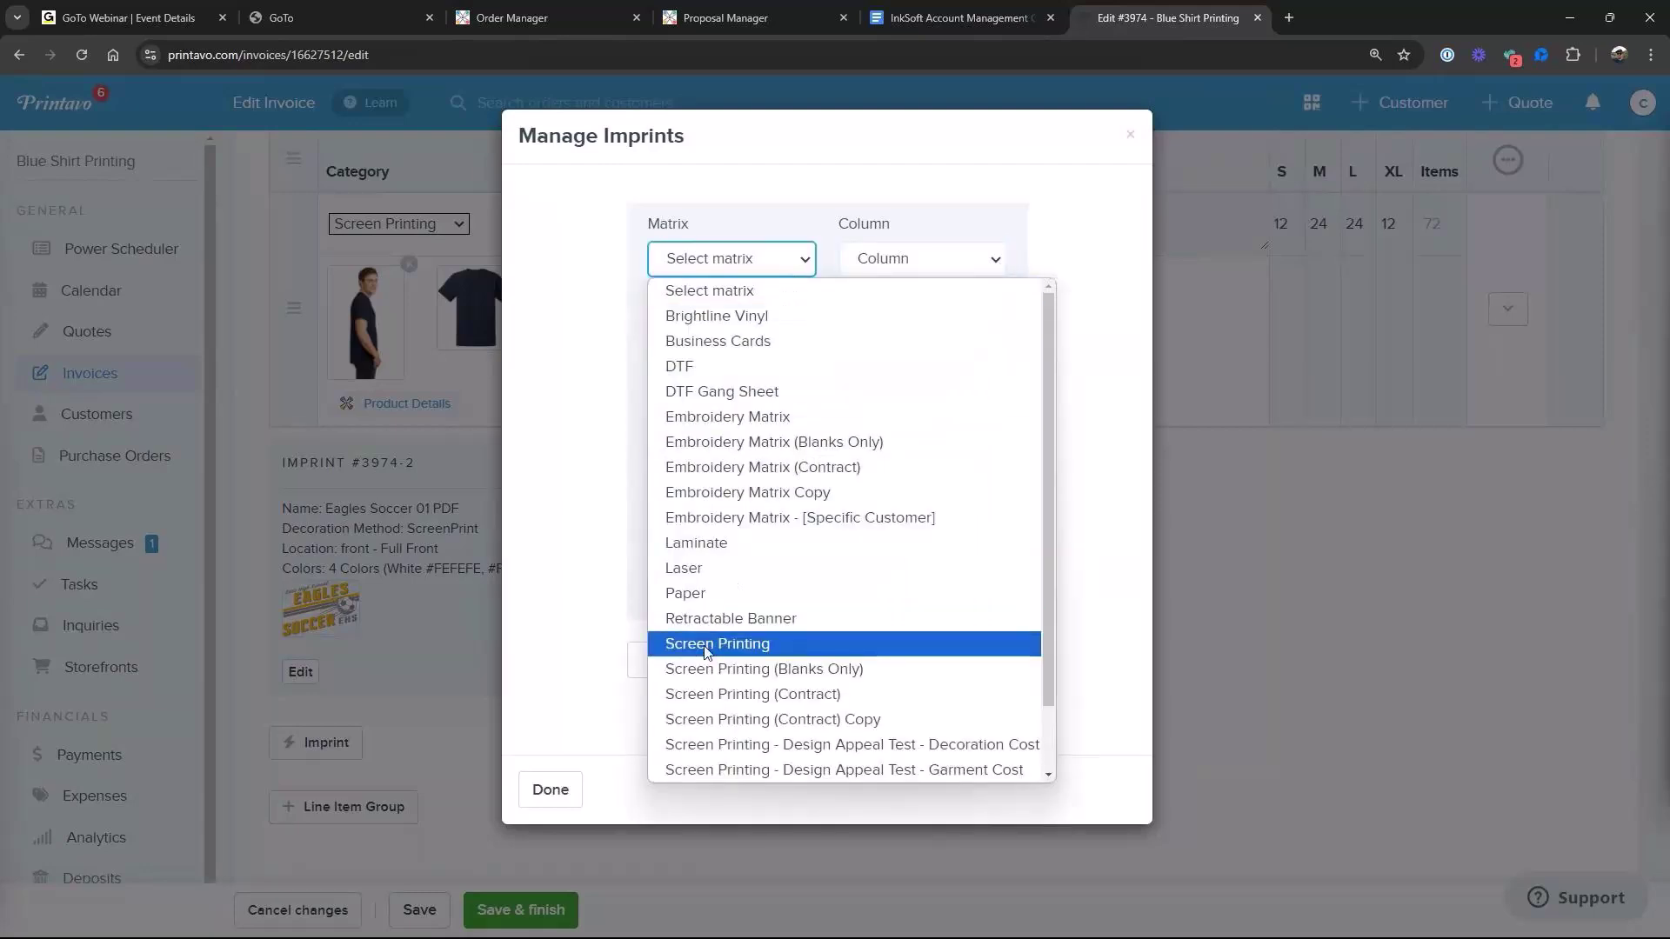
click(746, 641)
click(1000, 268)
click(874, 366)
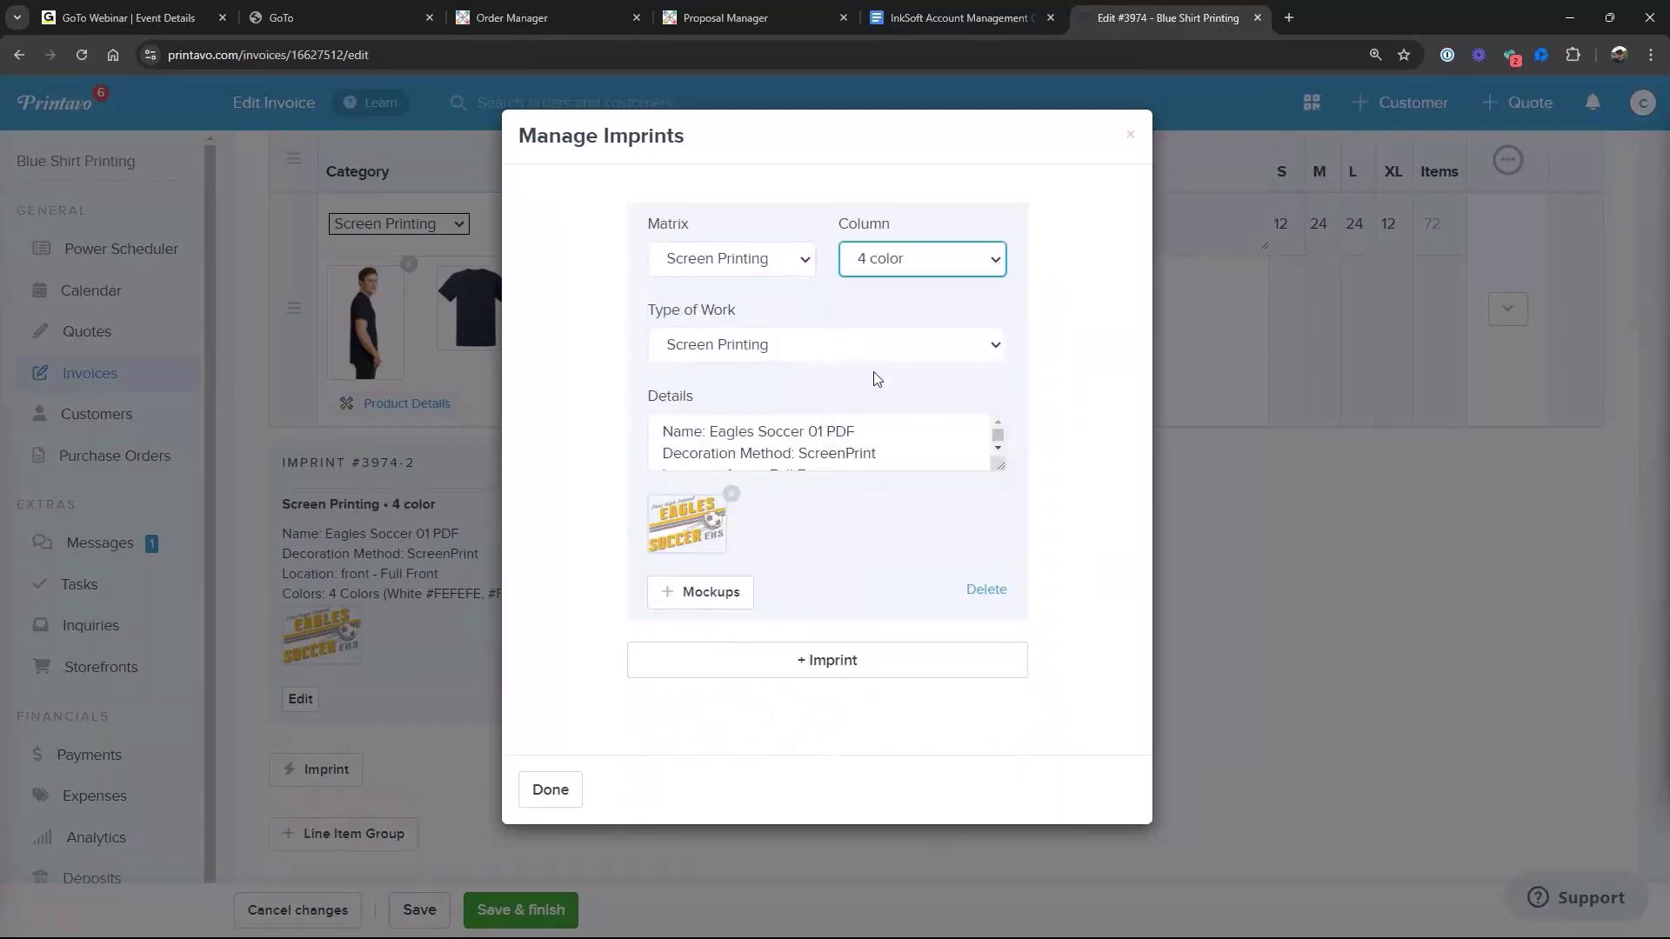
click(551, 790)
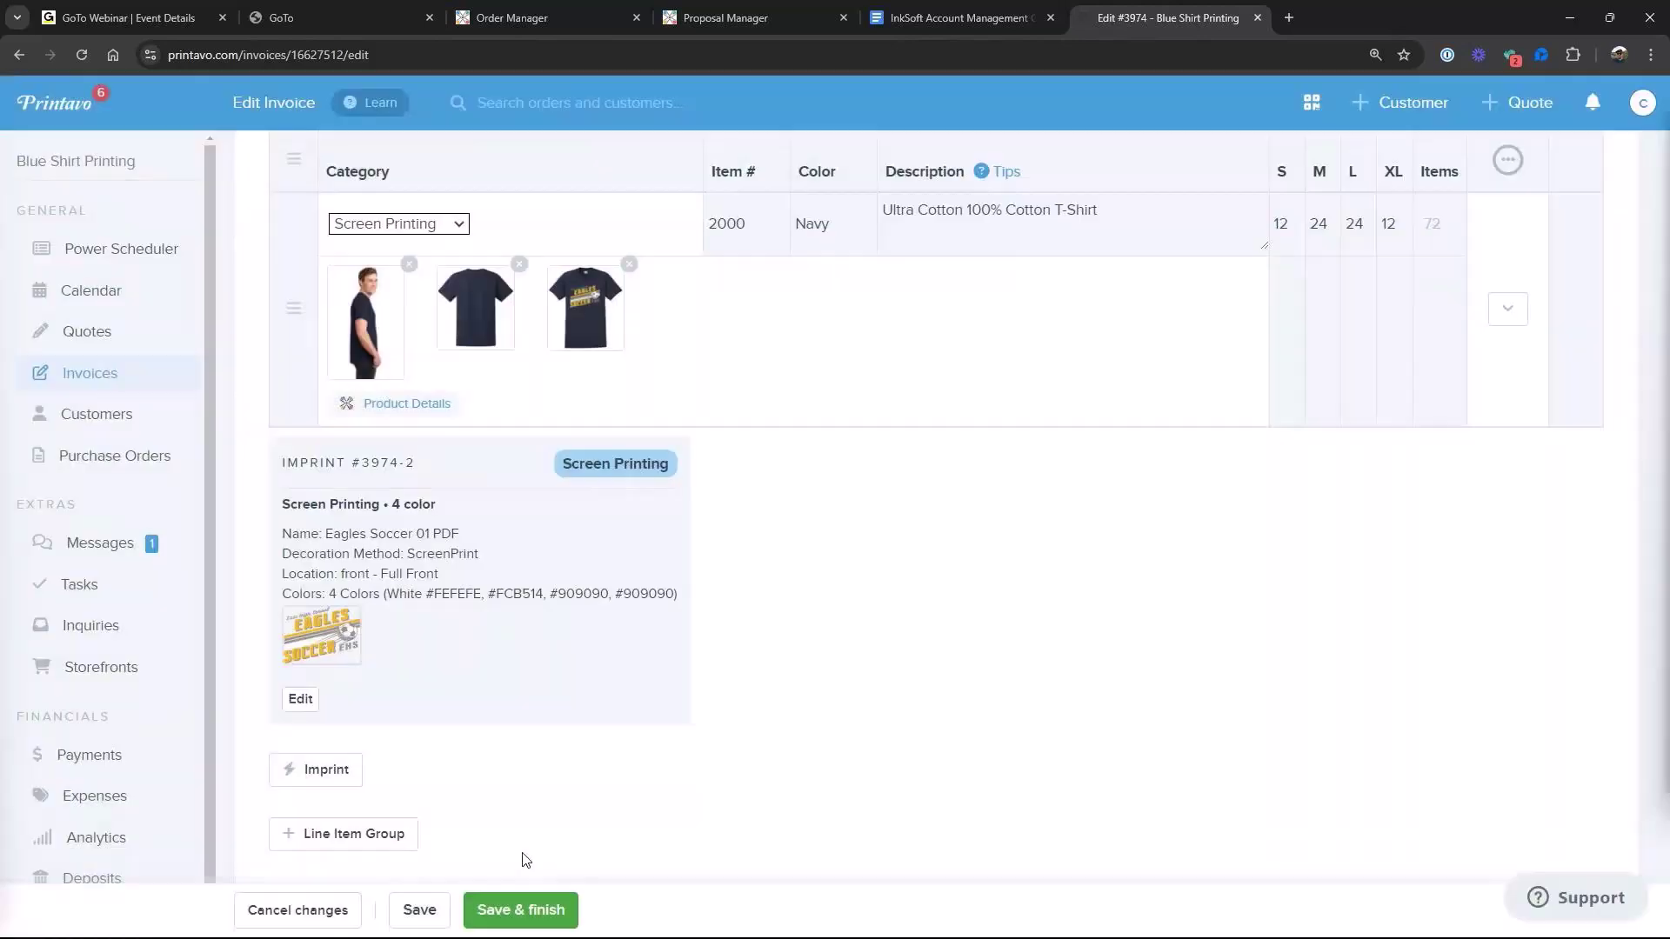
click(525, 910)
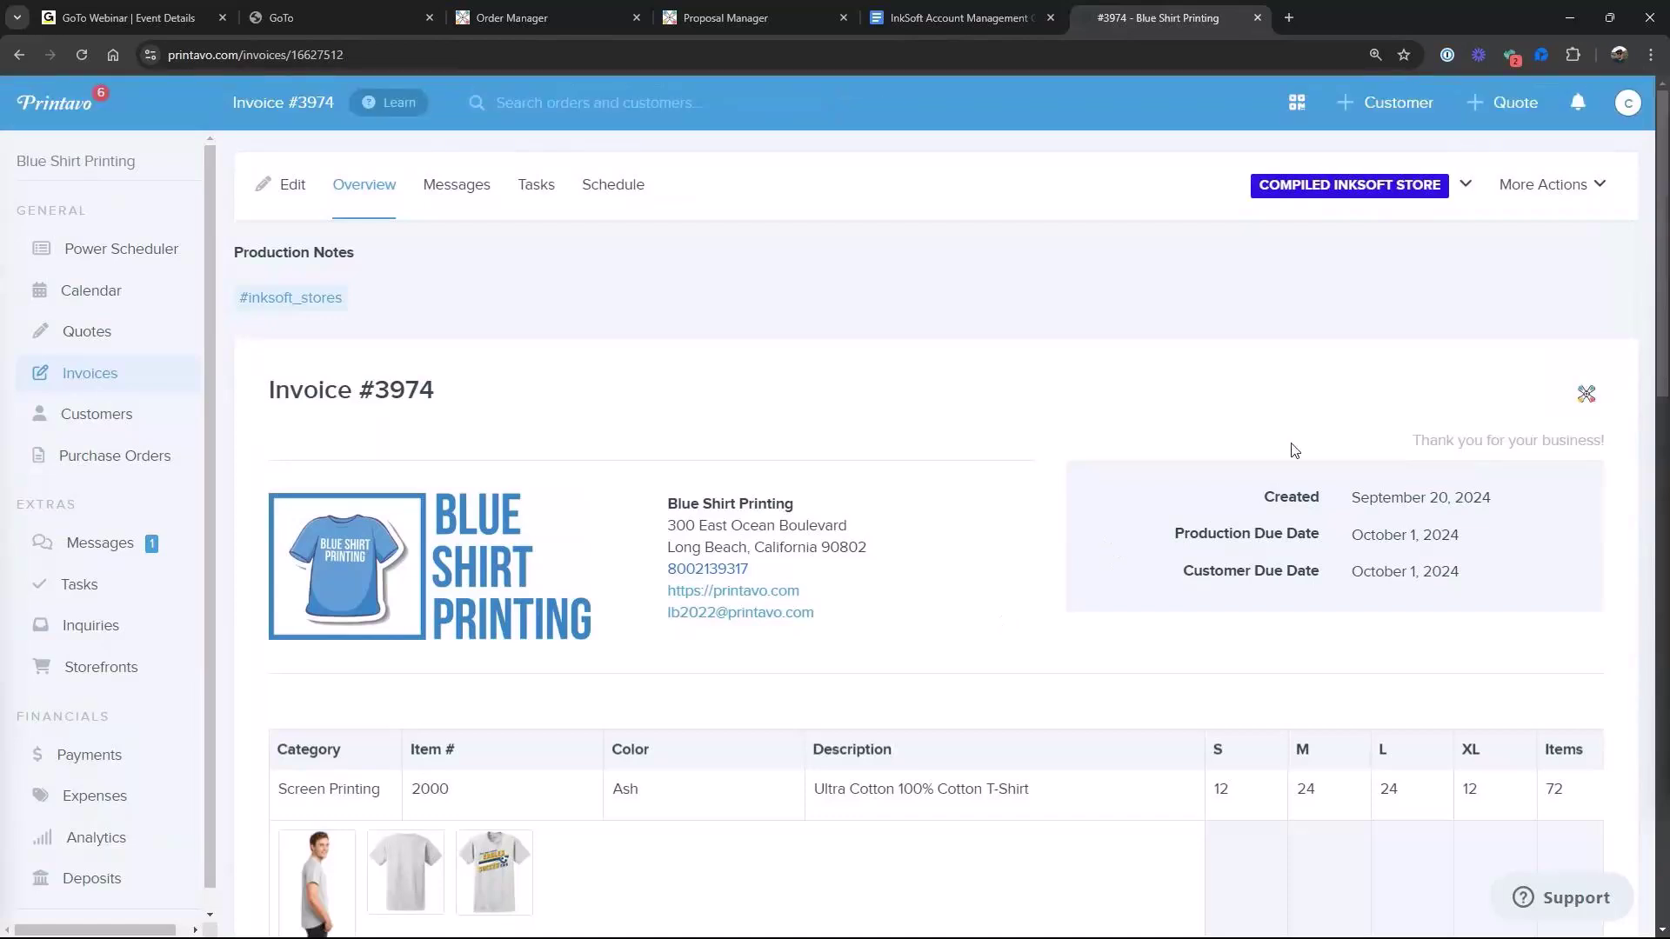
Change the invoice status to Ready for Art Dept. and assign its Review Artwork task to the last staff member listed
click(1465, 191)
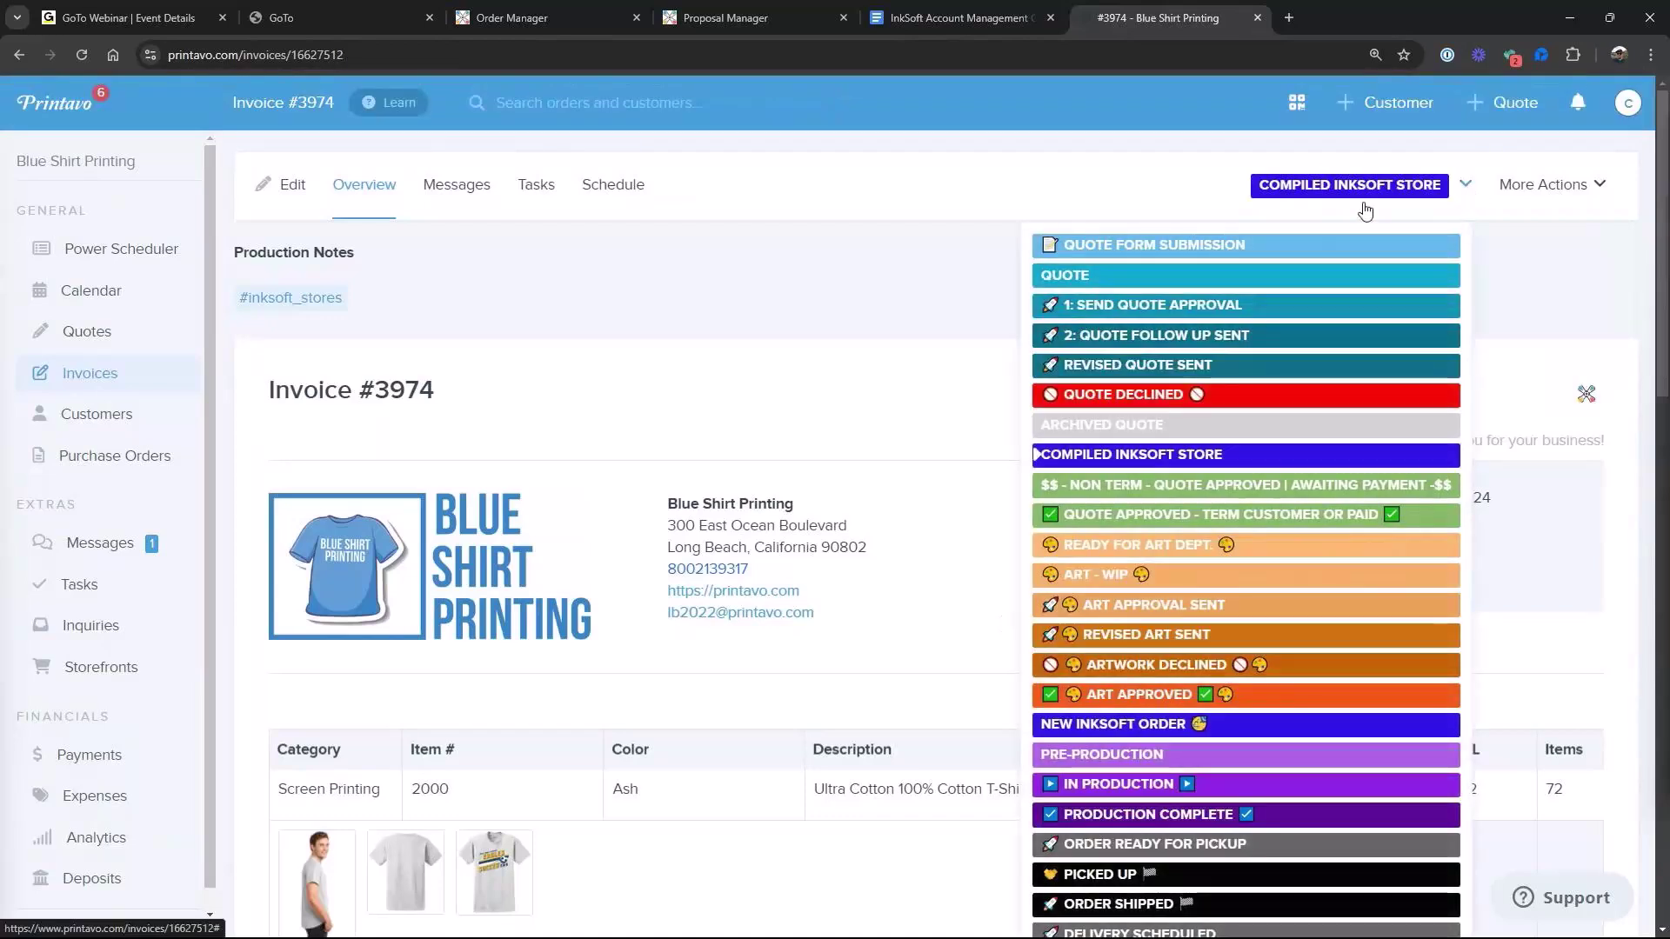
click(1135, 548)
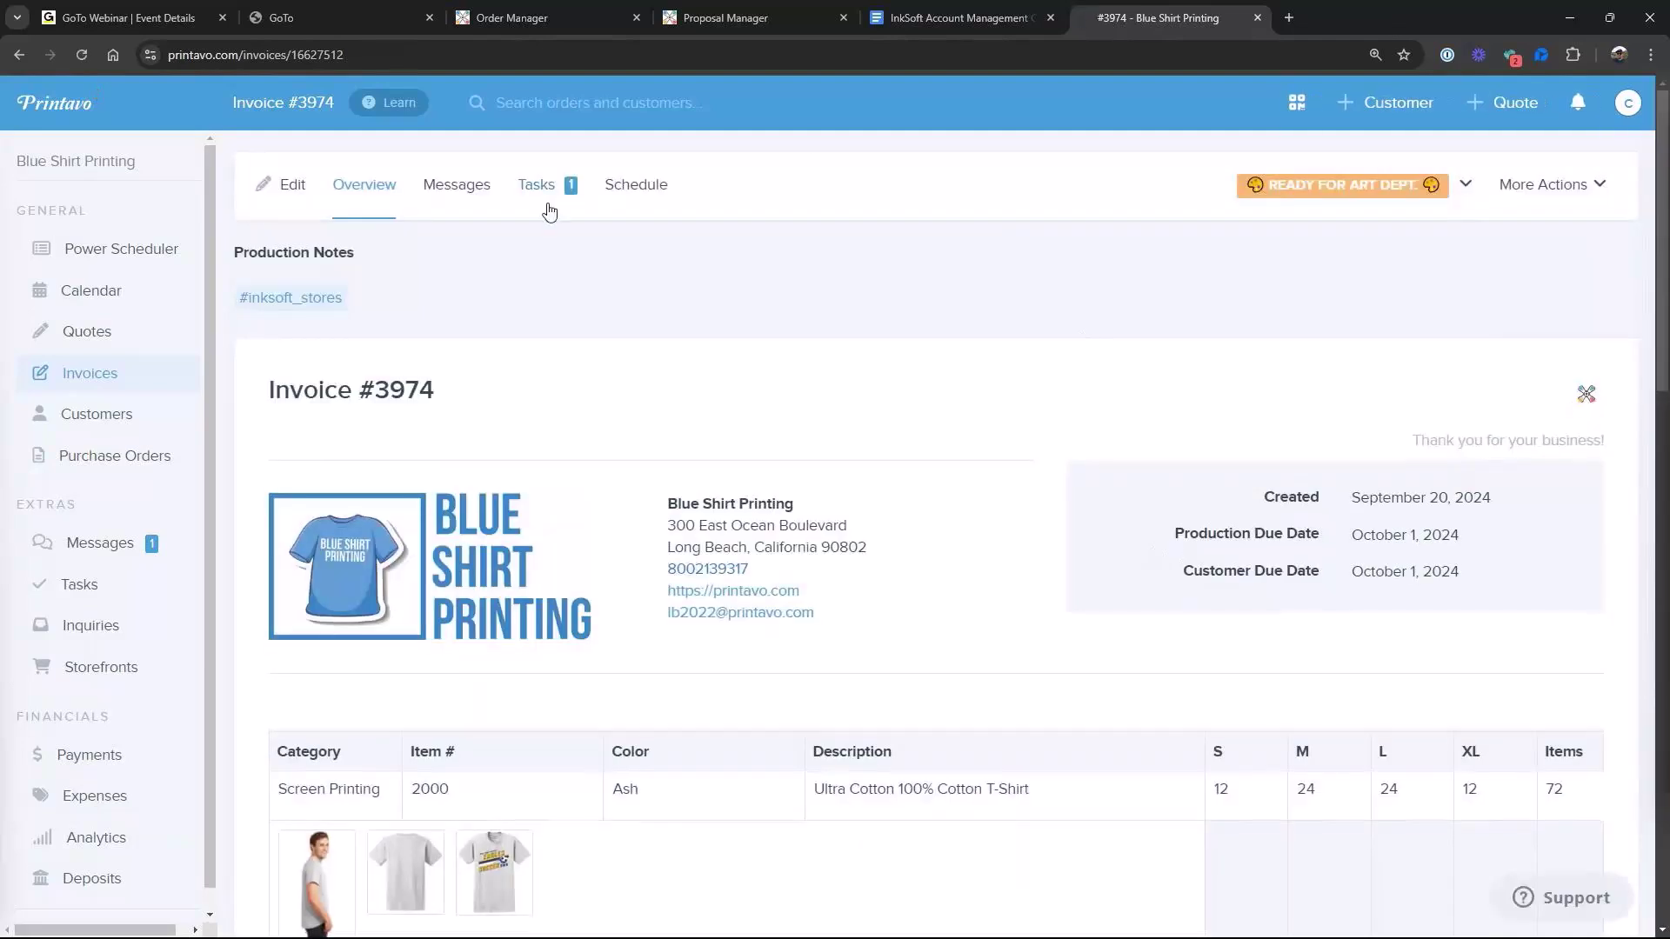
click(543, 186)
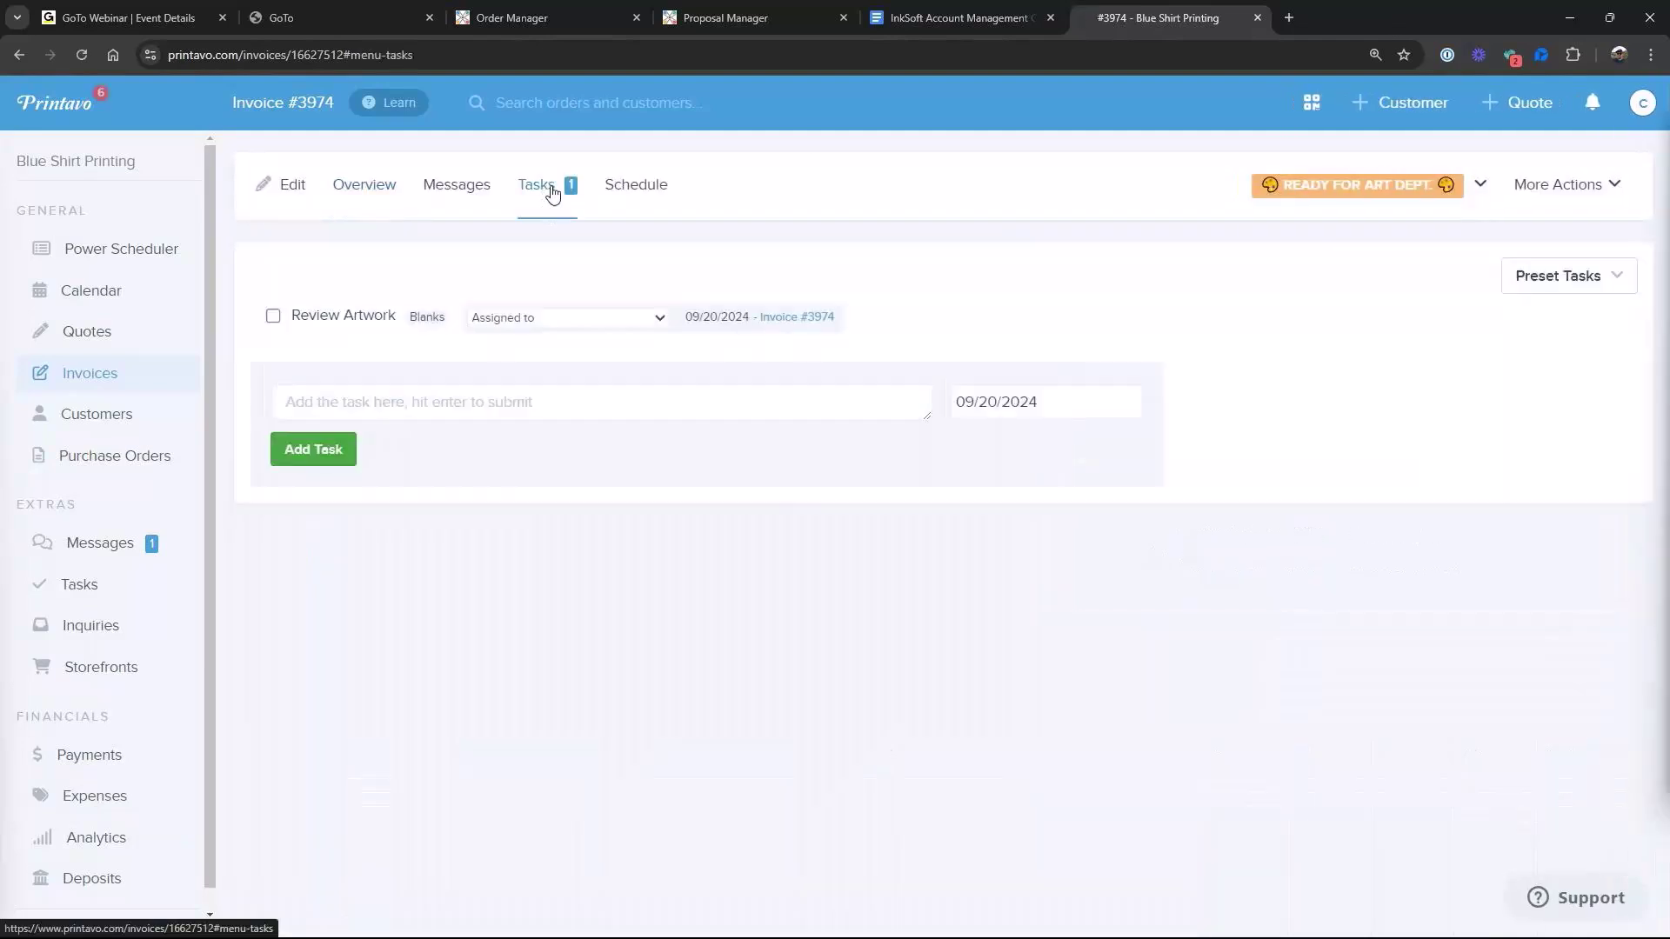
click(658, 322)
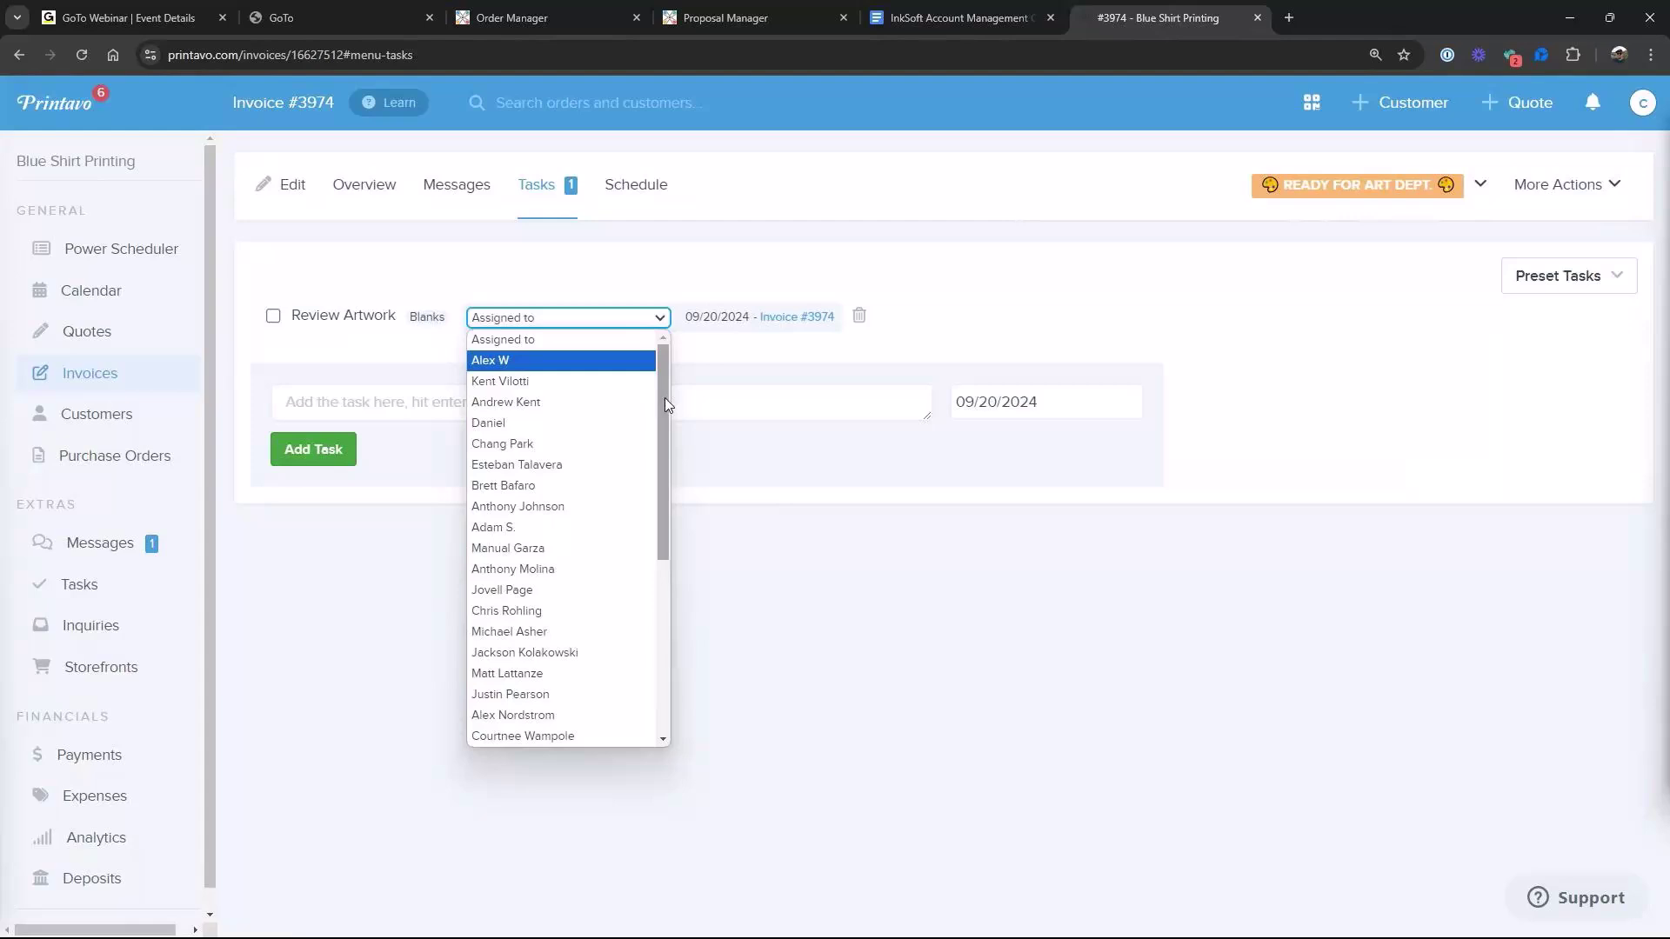
drag(665, 398, 654, 587)
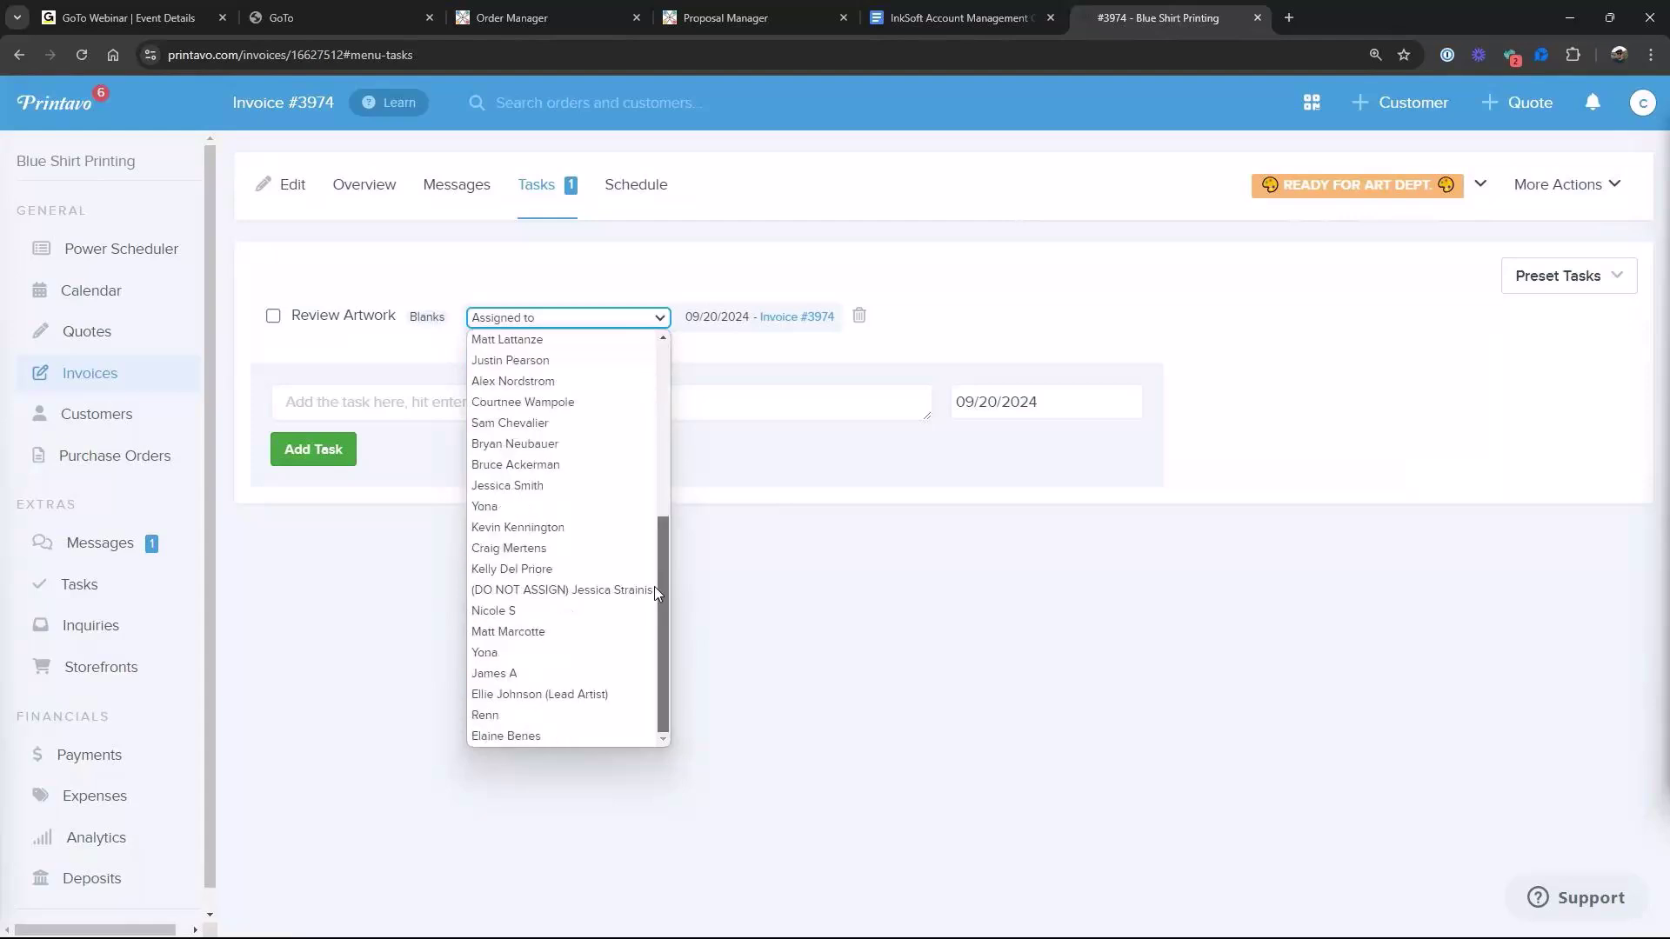
click(506, 738)
click(740, 549)
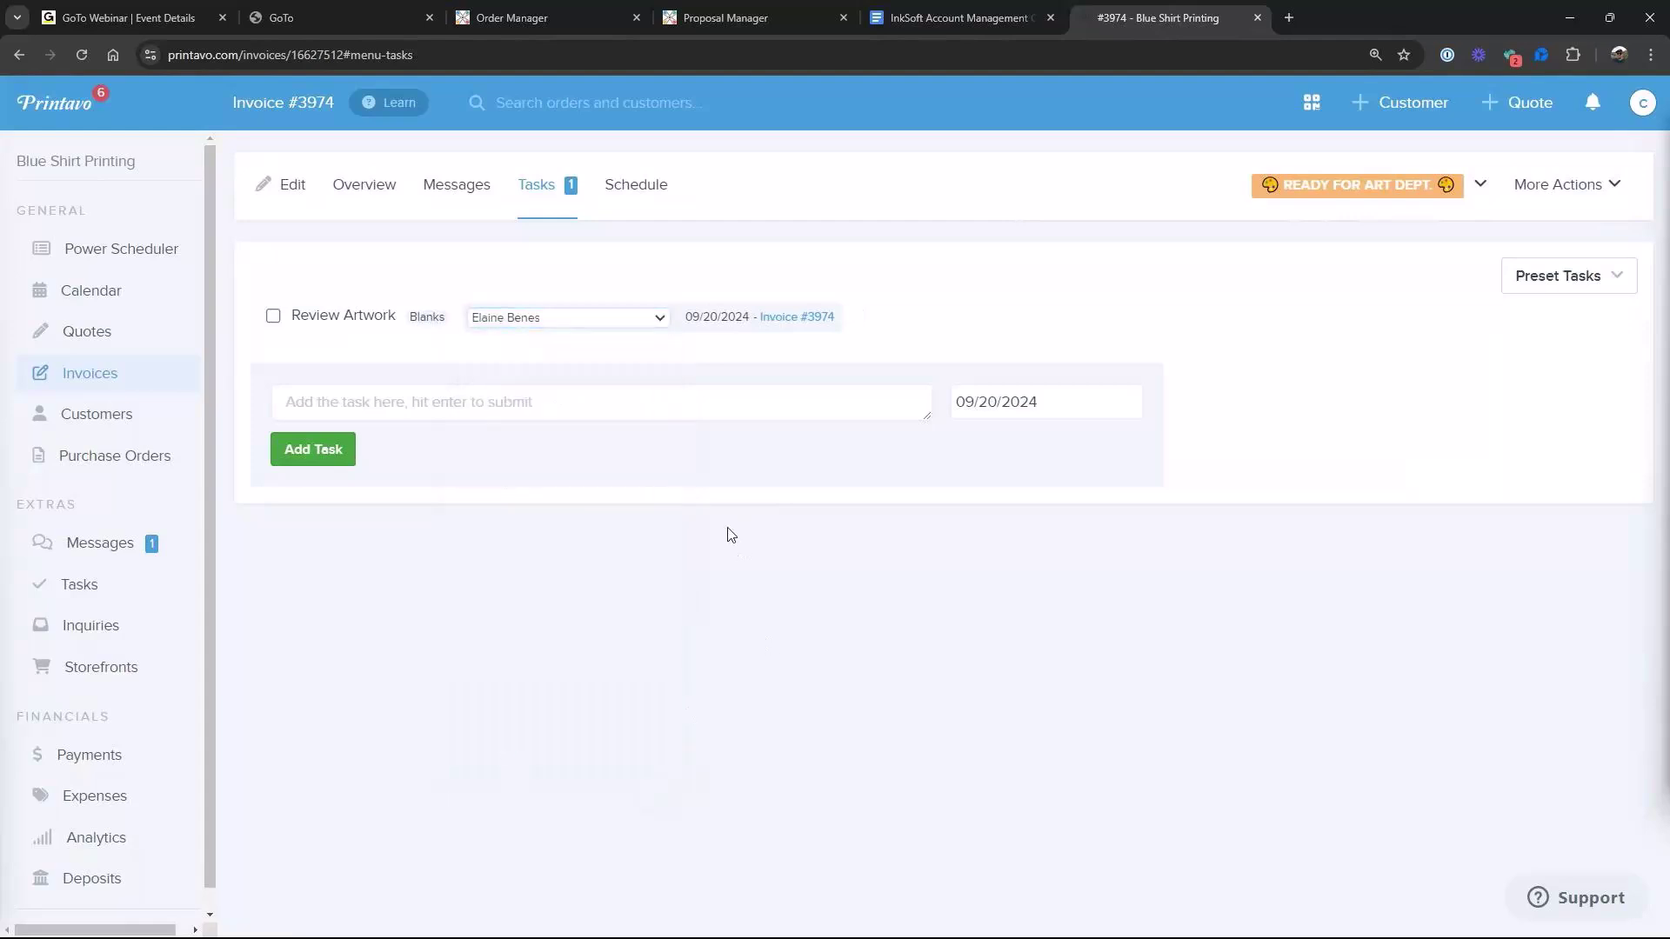
click(1600, 283)
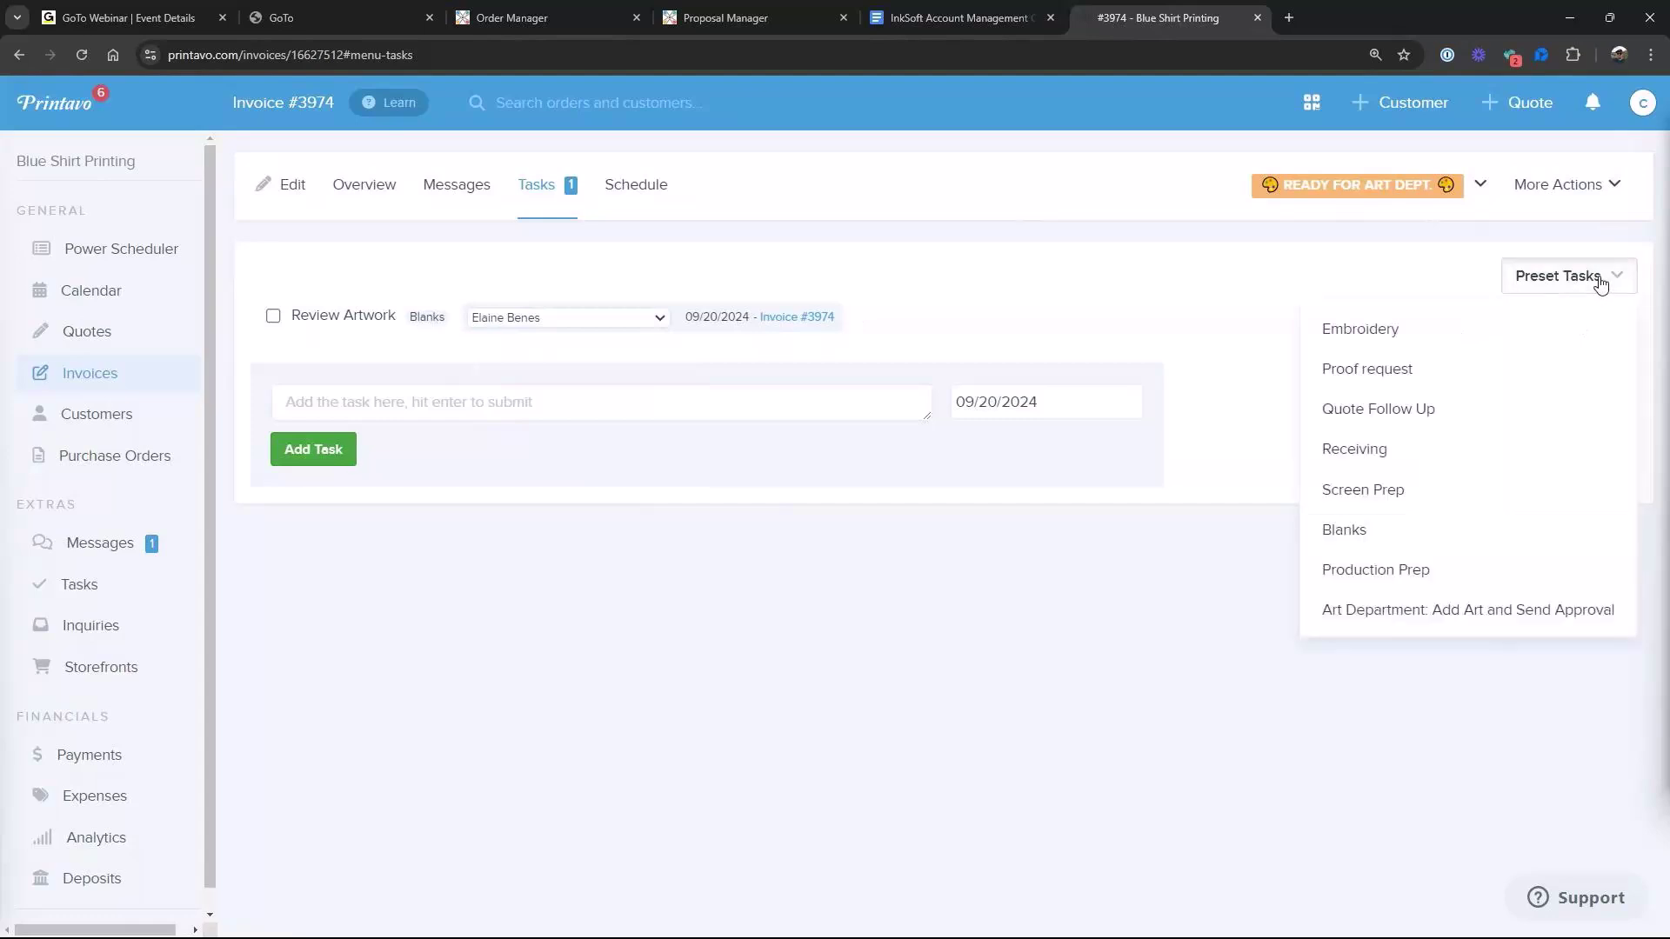
click(1132, 276)
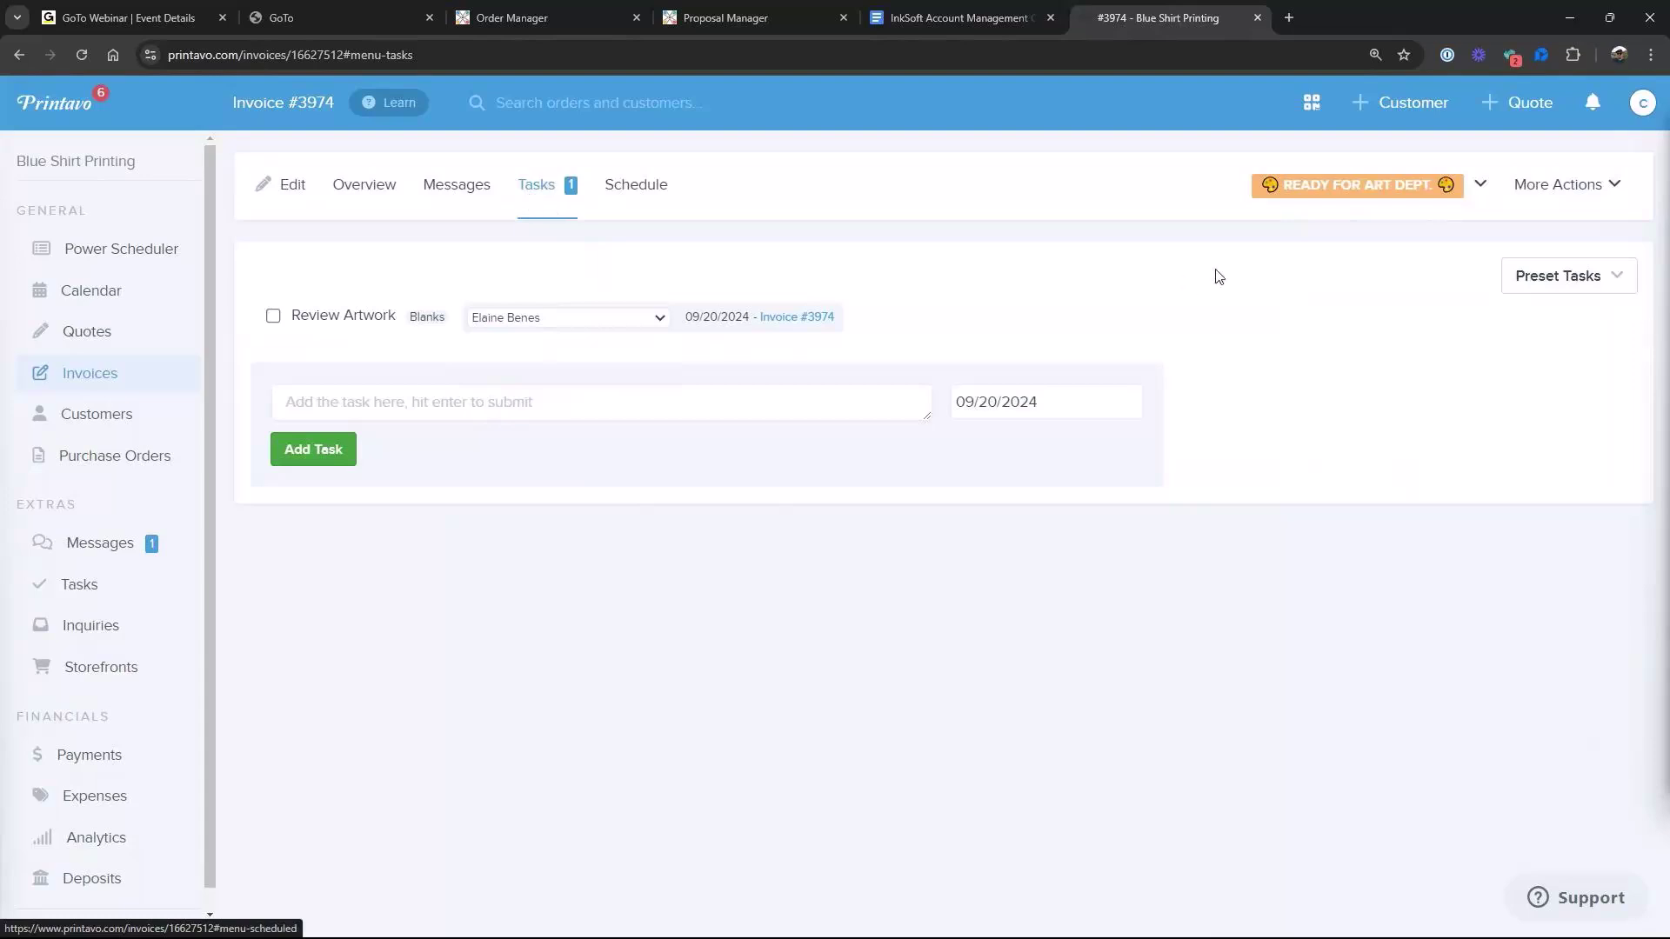
Change the invoice status to Art Approved and open the invoice's task list
click(1480, 185)
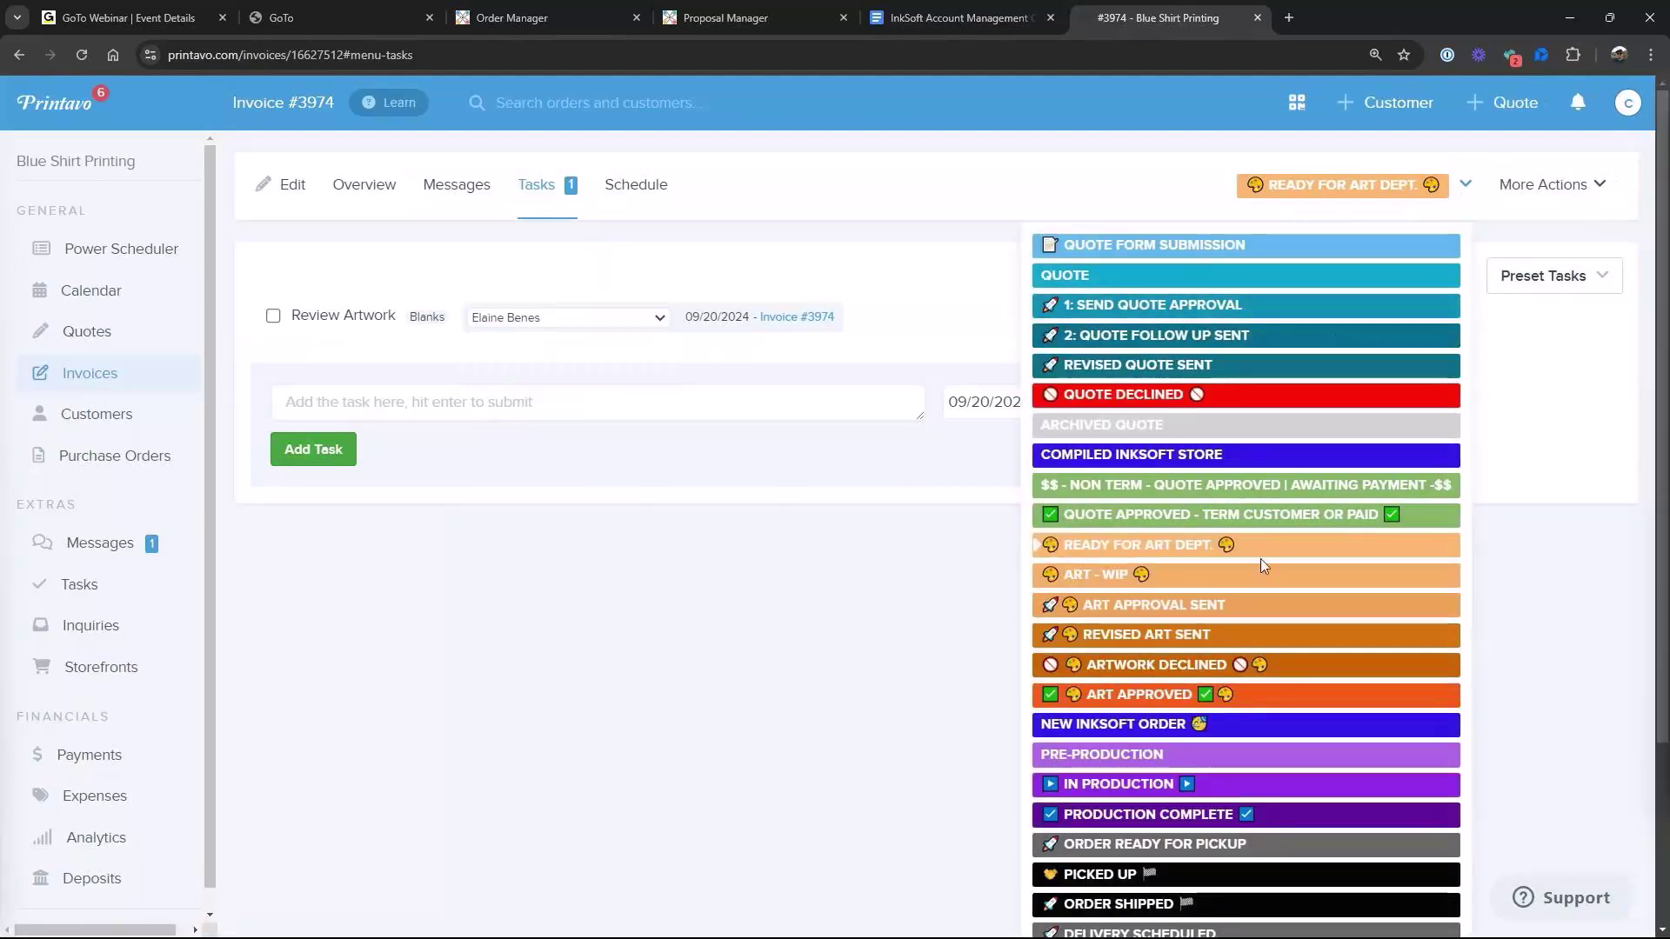
click(1174, 700)
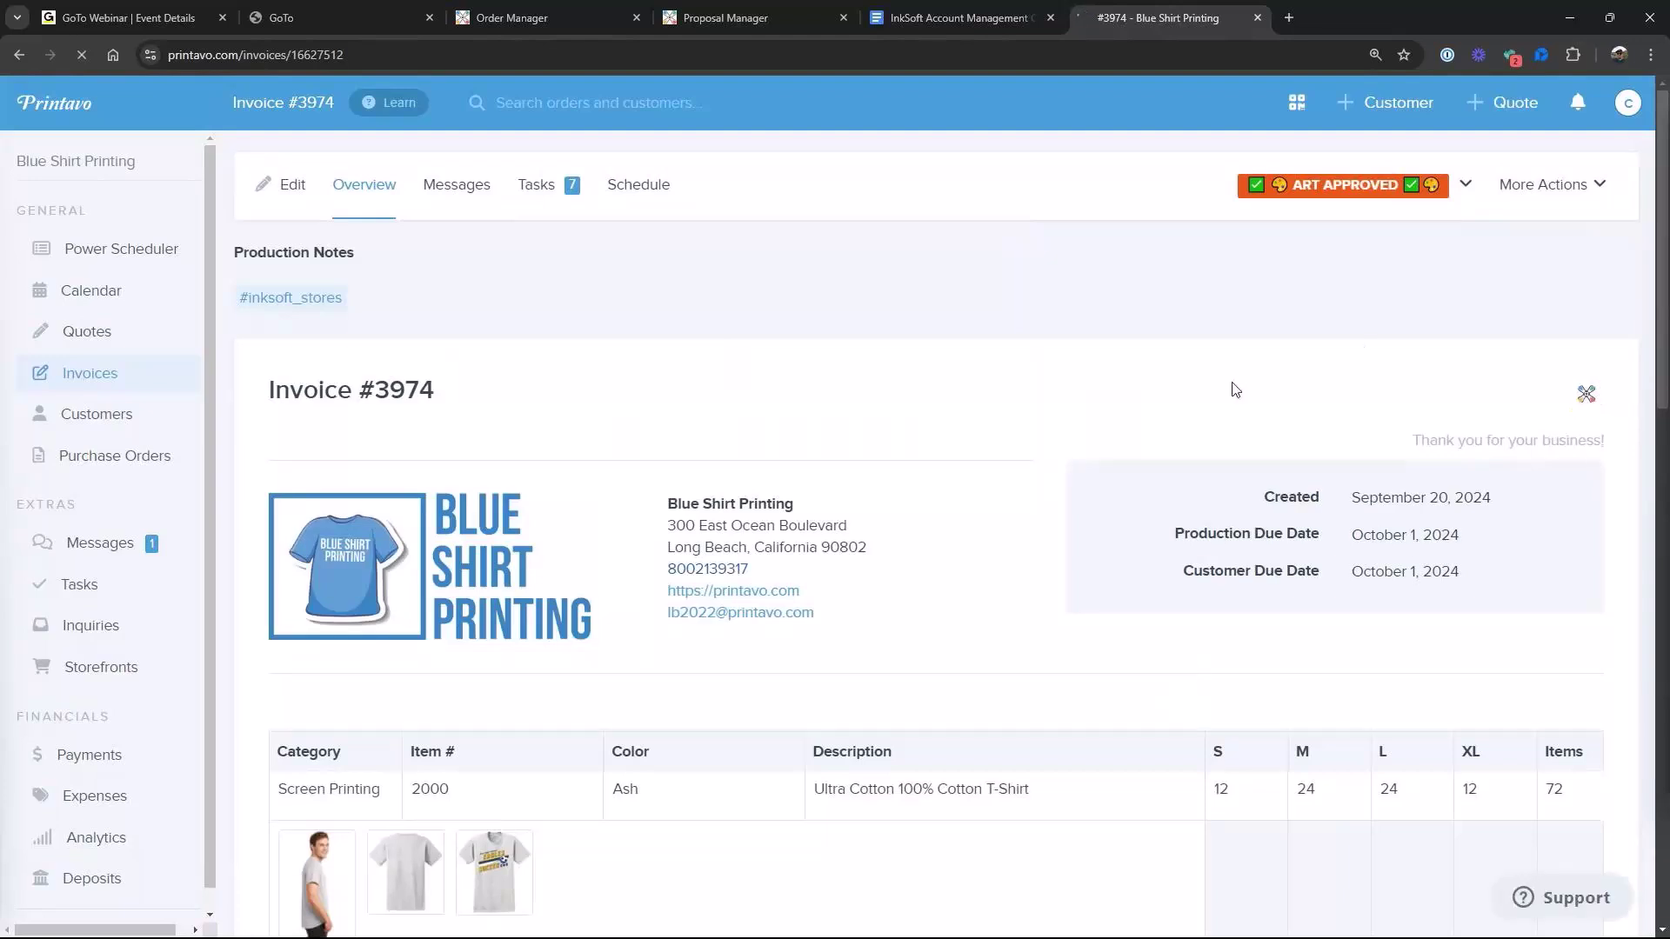
click(531, 188)
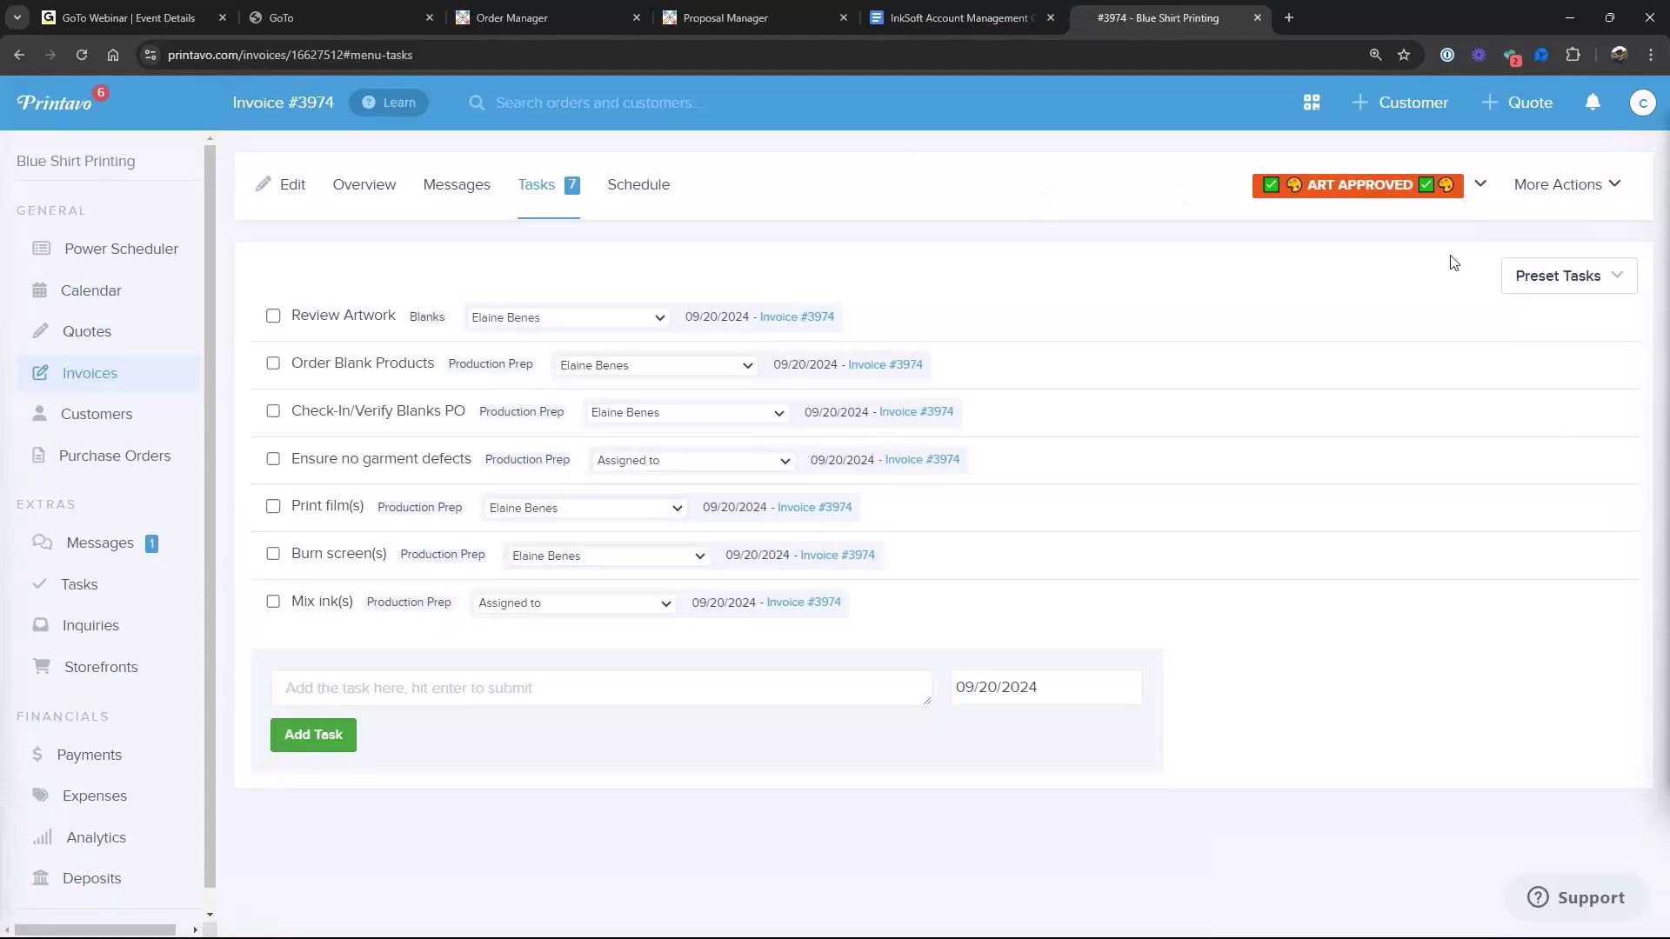
Change the invoice status to Pre-Production and review the schedule of its imprints, including stations, due dates and production stages
click(1489, 190)
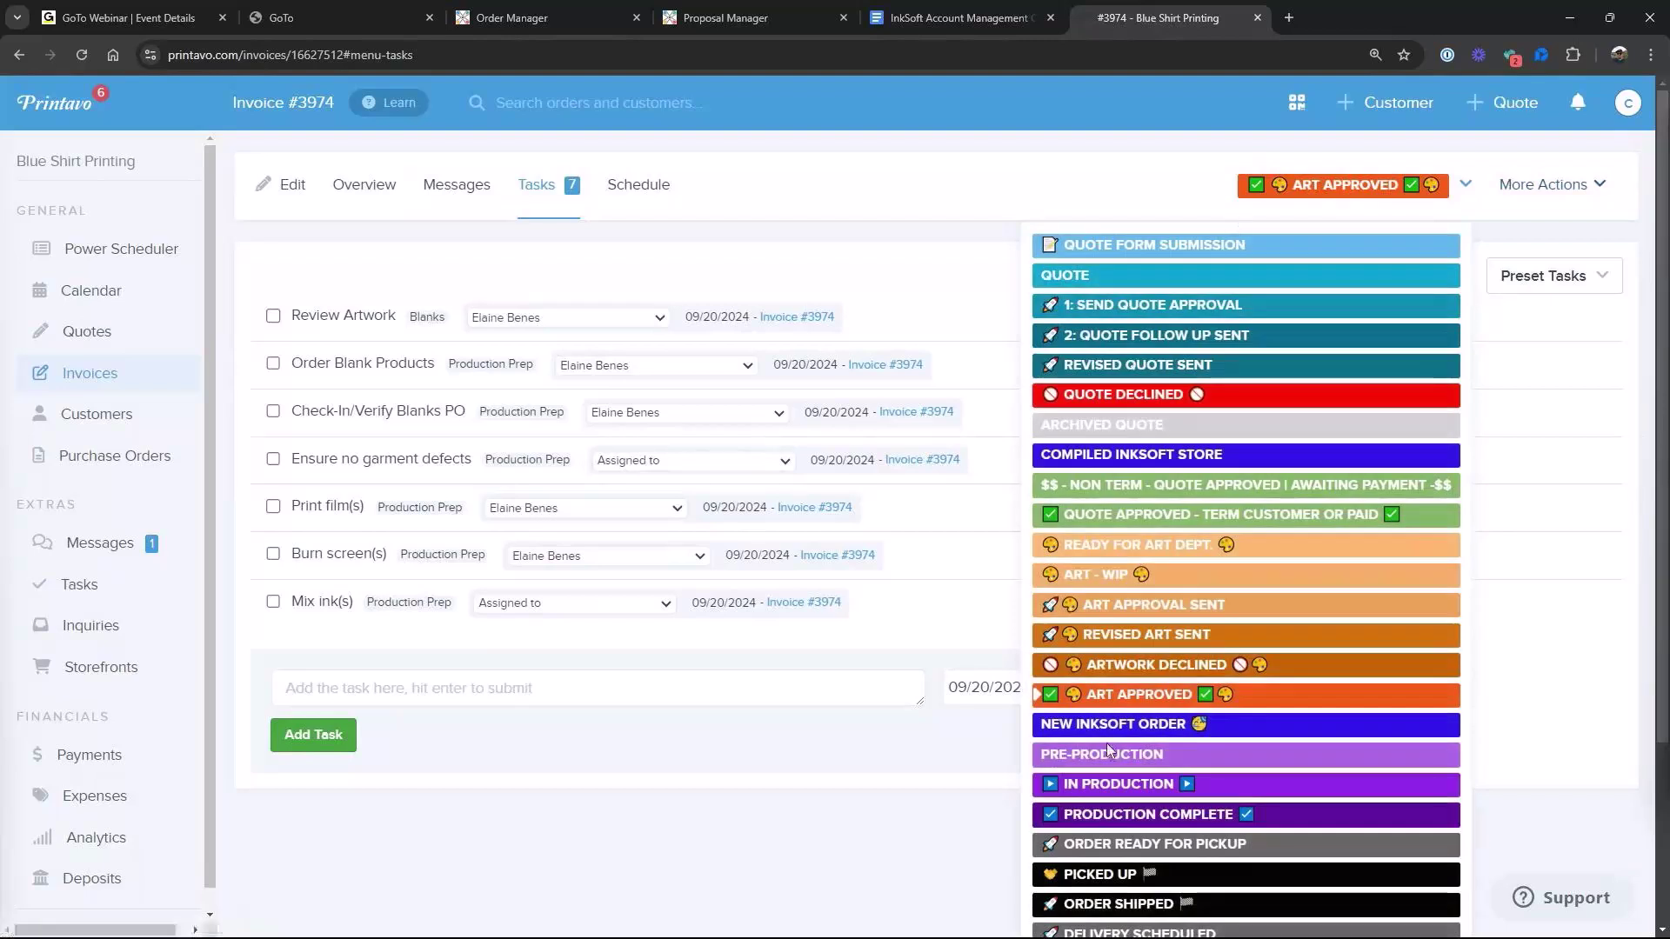
click(1114, 753)
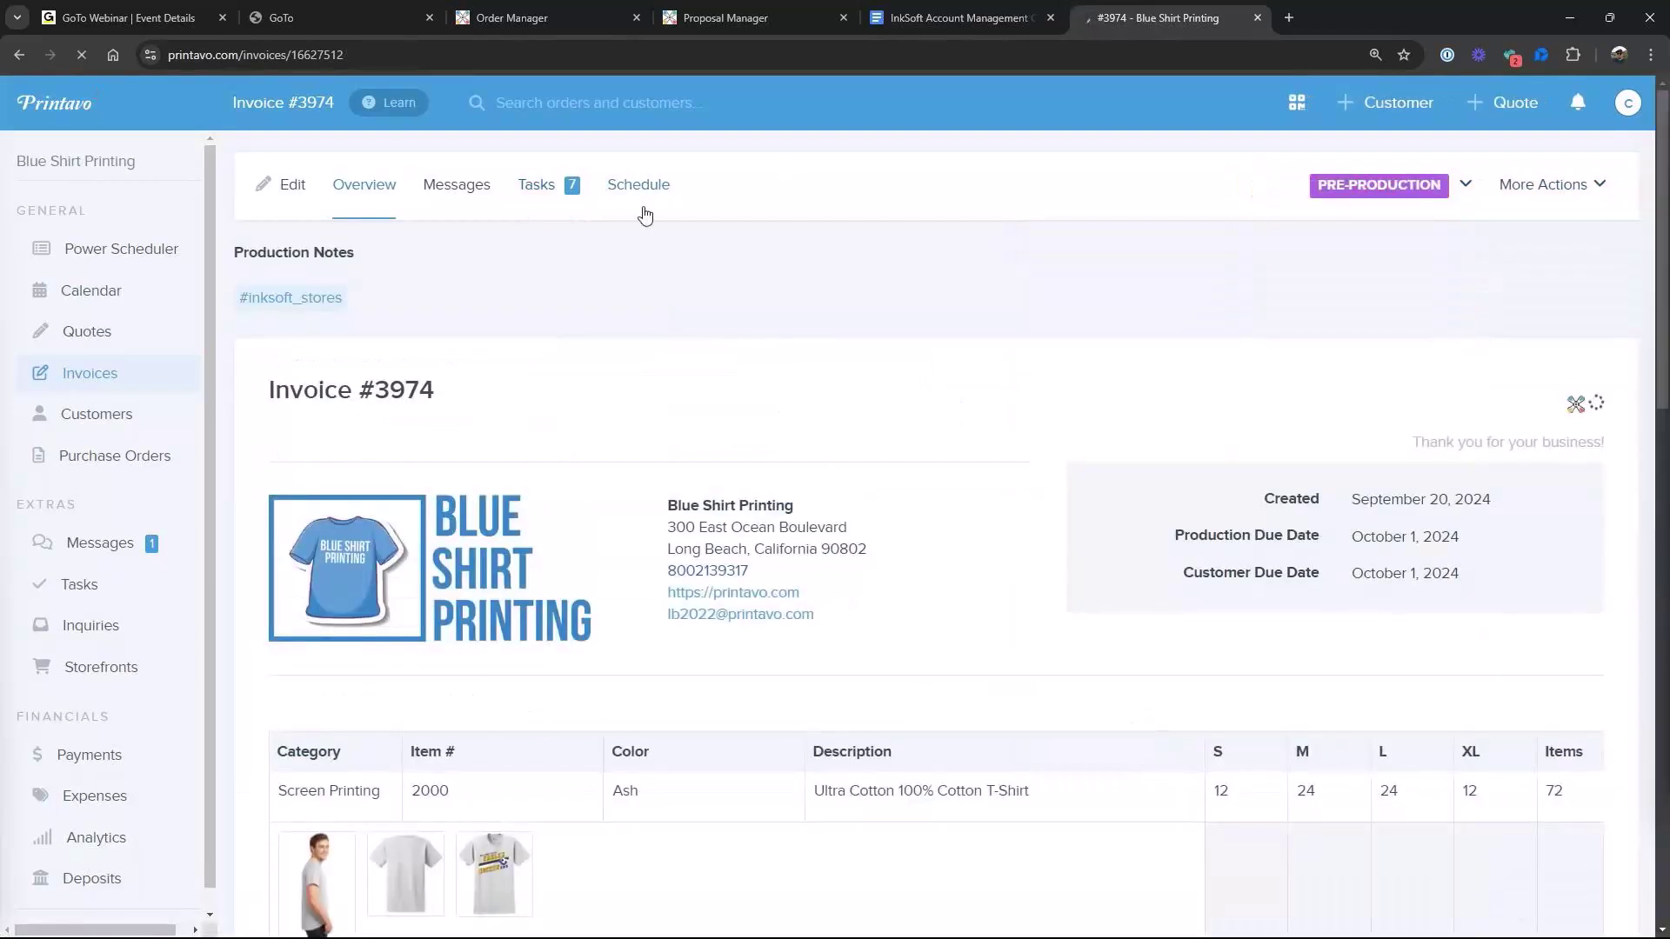
click(644, 190)
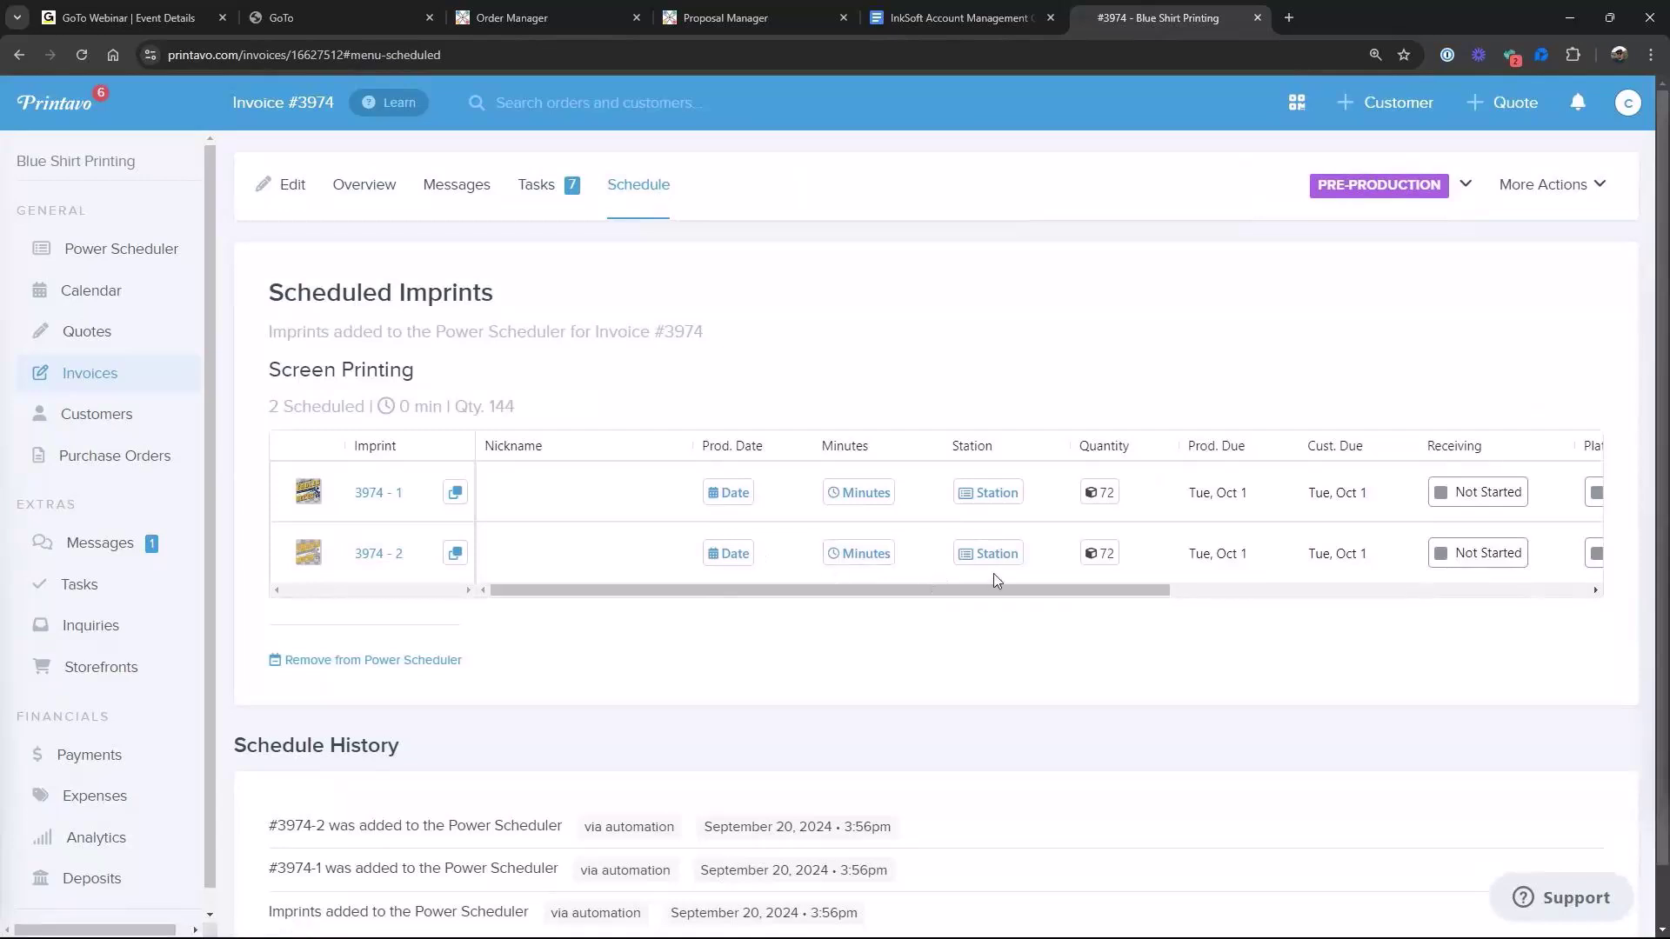
scroll(1056, 576, right, 10)
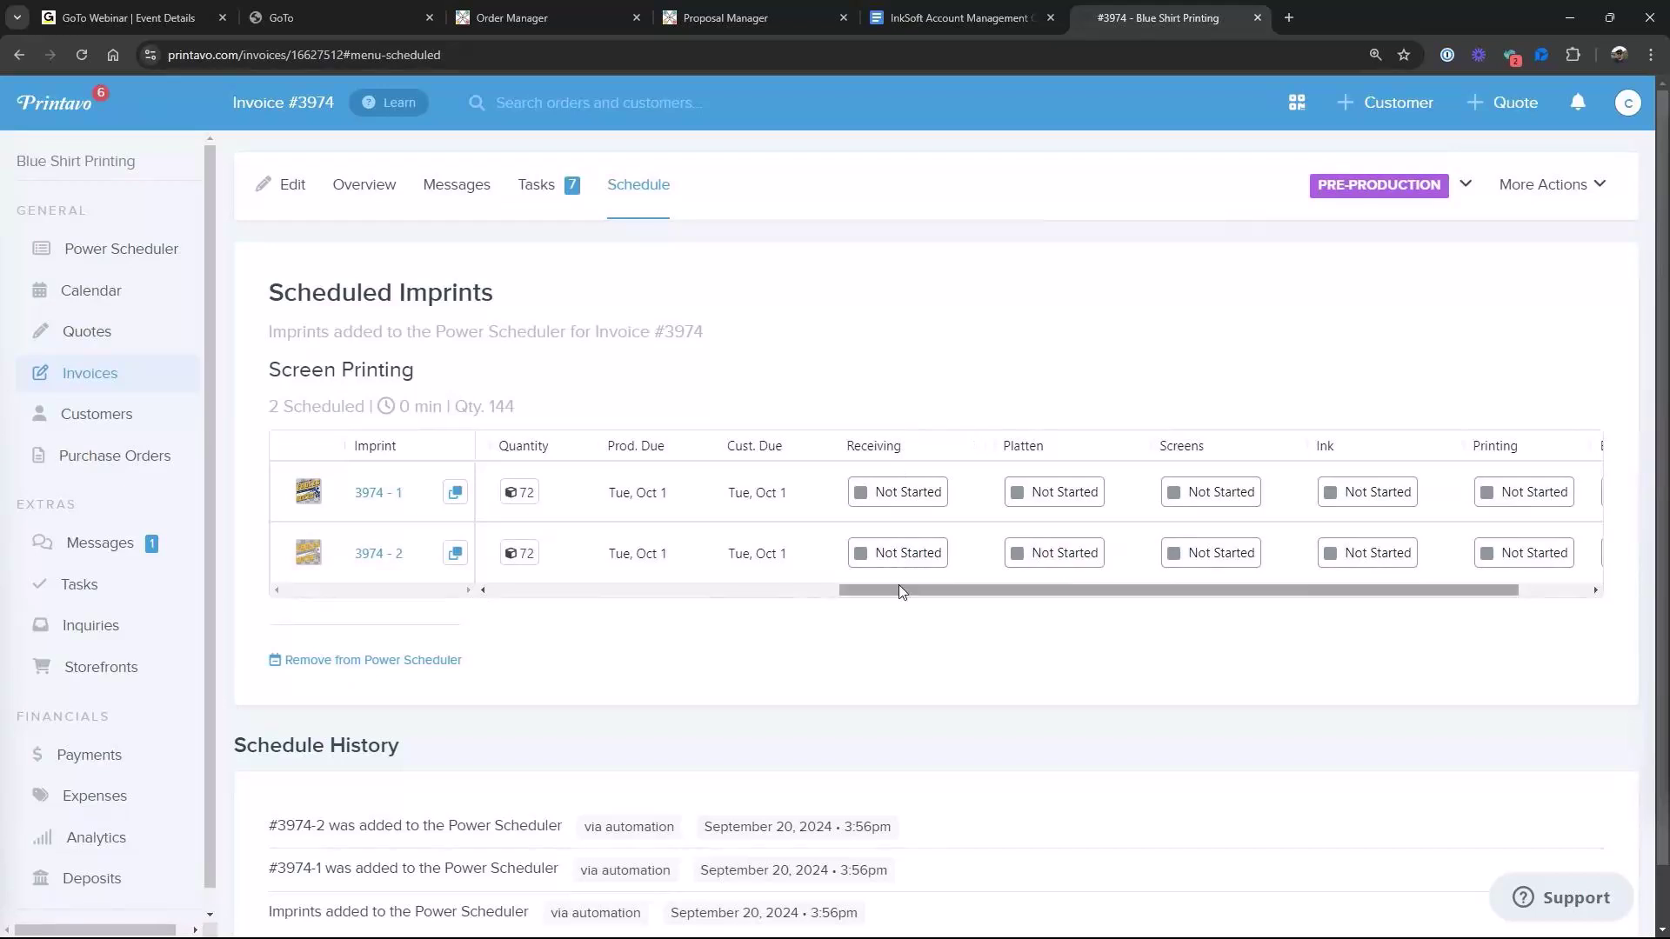
click(561, 194)
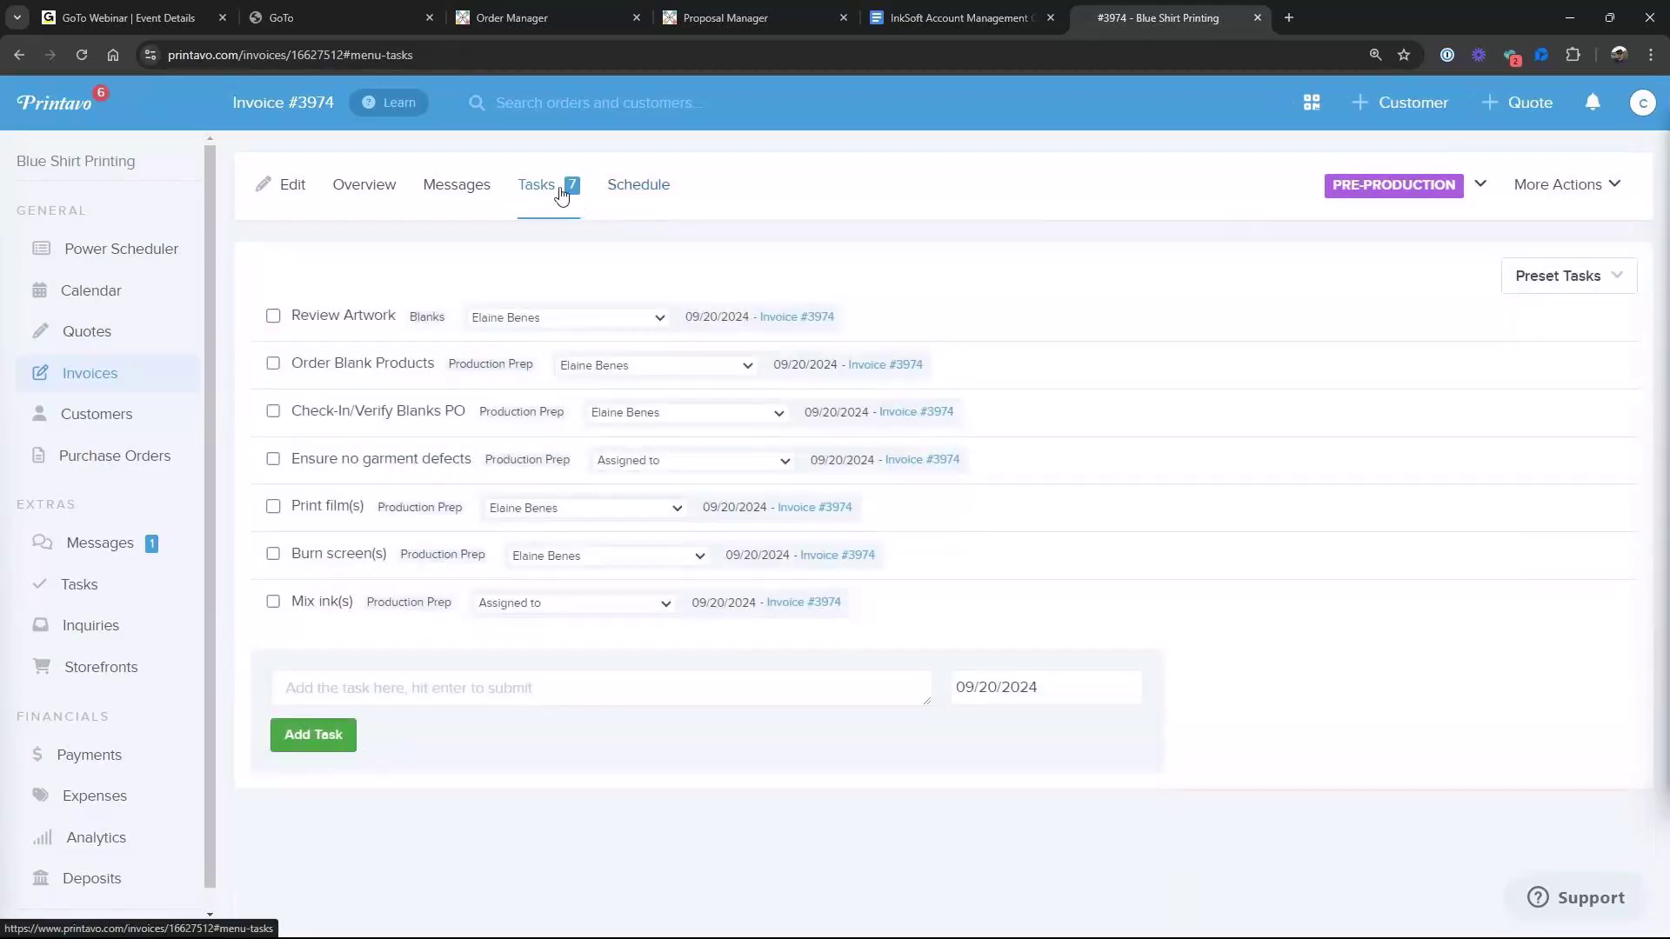
click(646, 193)
drag(983, 600, 1472, 608)
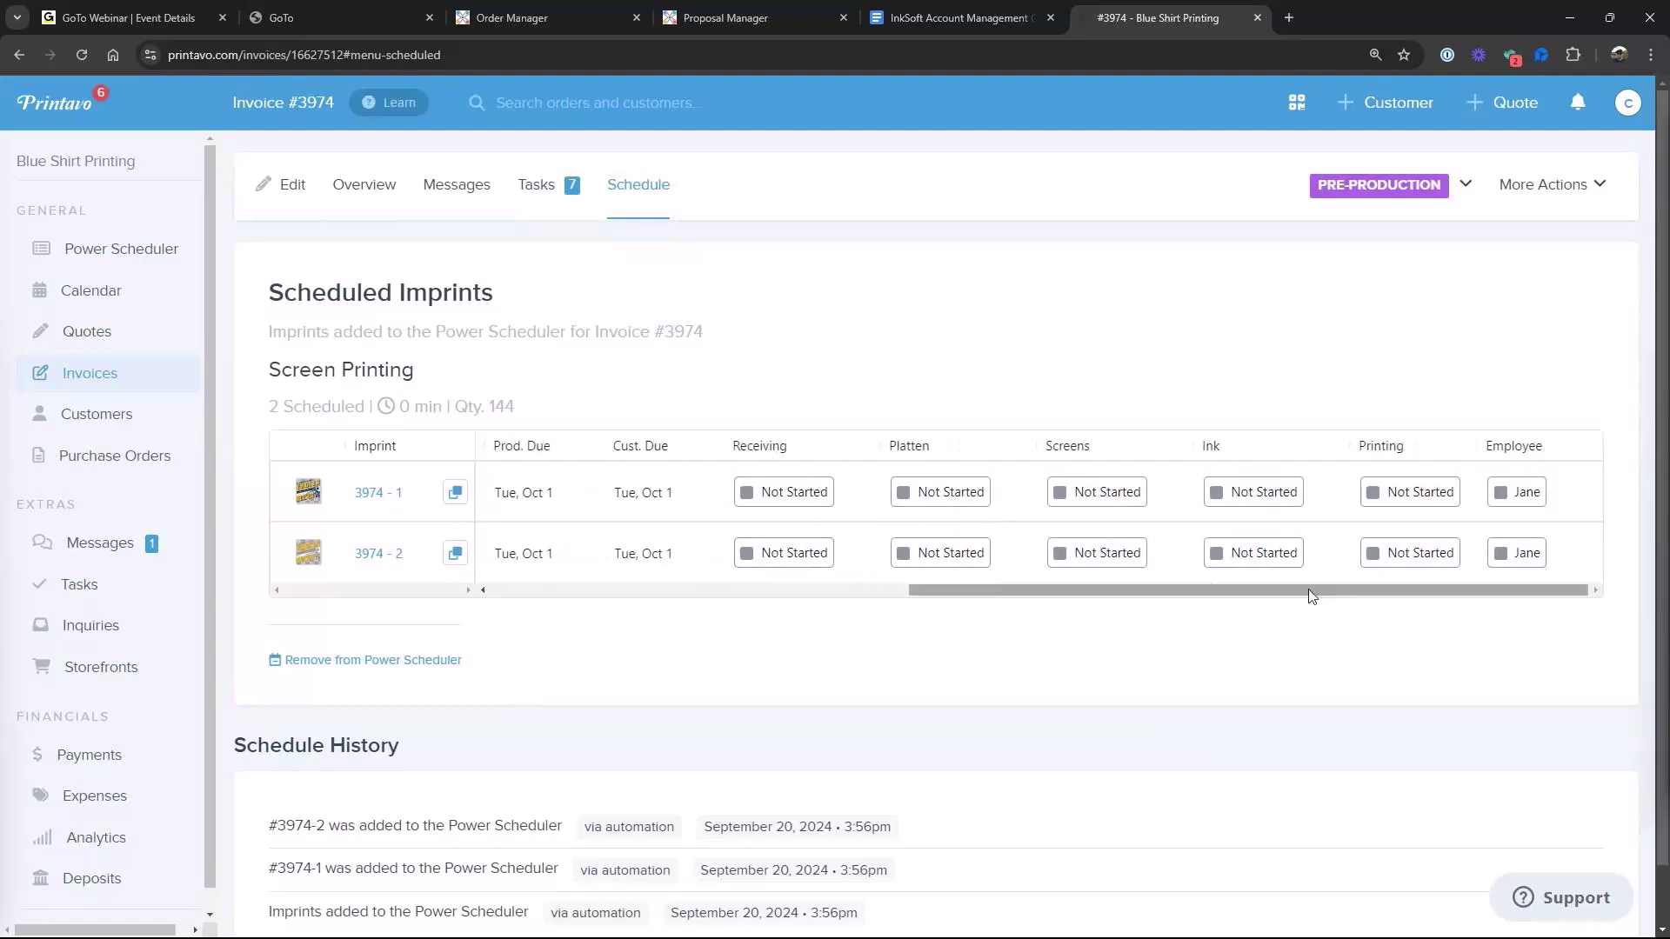
drag(1309, 596, 765, 589)
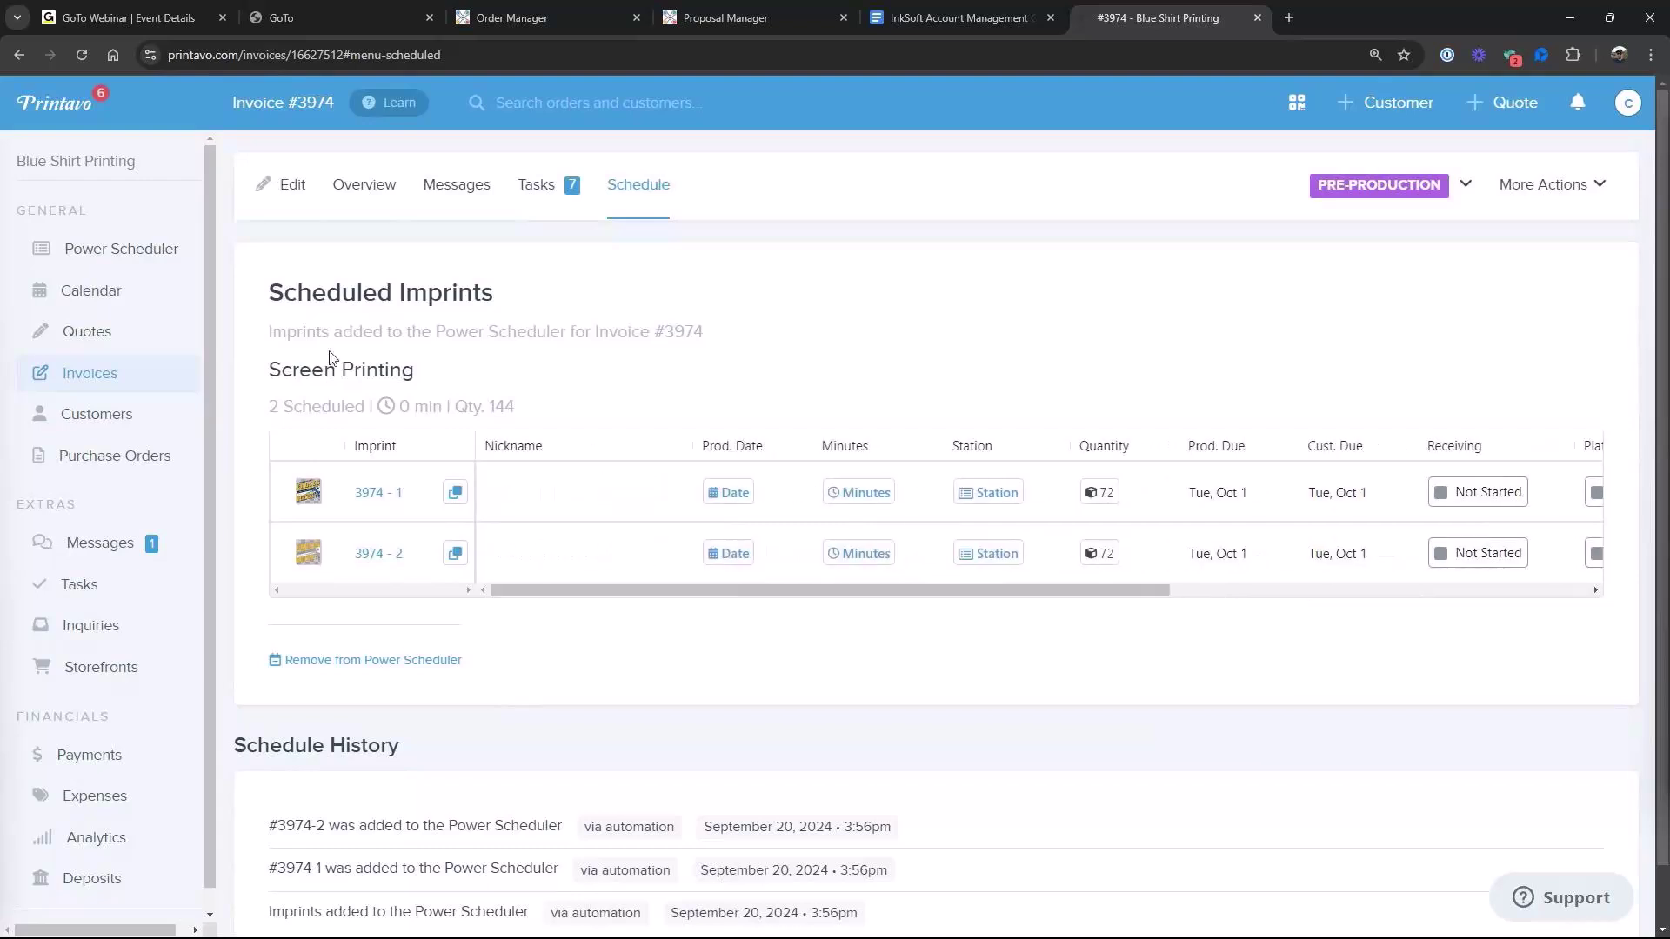
Open the Power Scheduler for Screen Printing and expand the unassigned group of unscheduled imprints
click(128, 257)
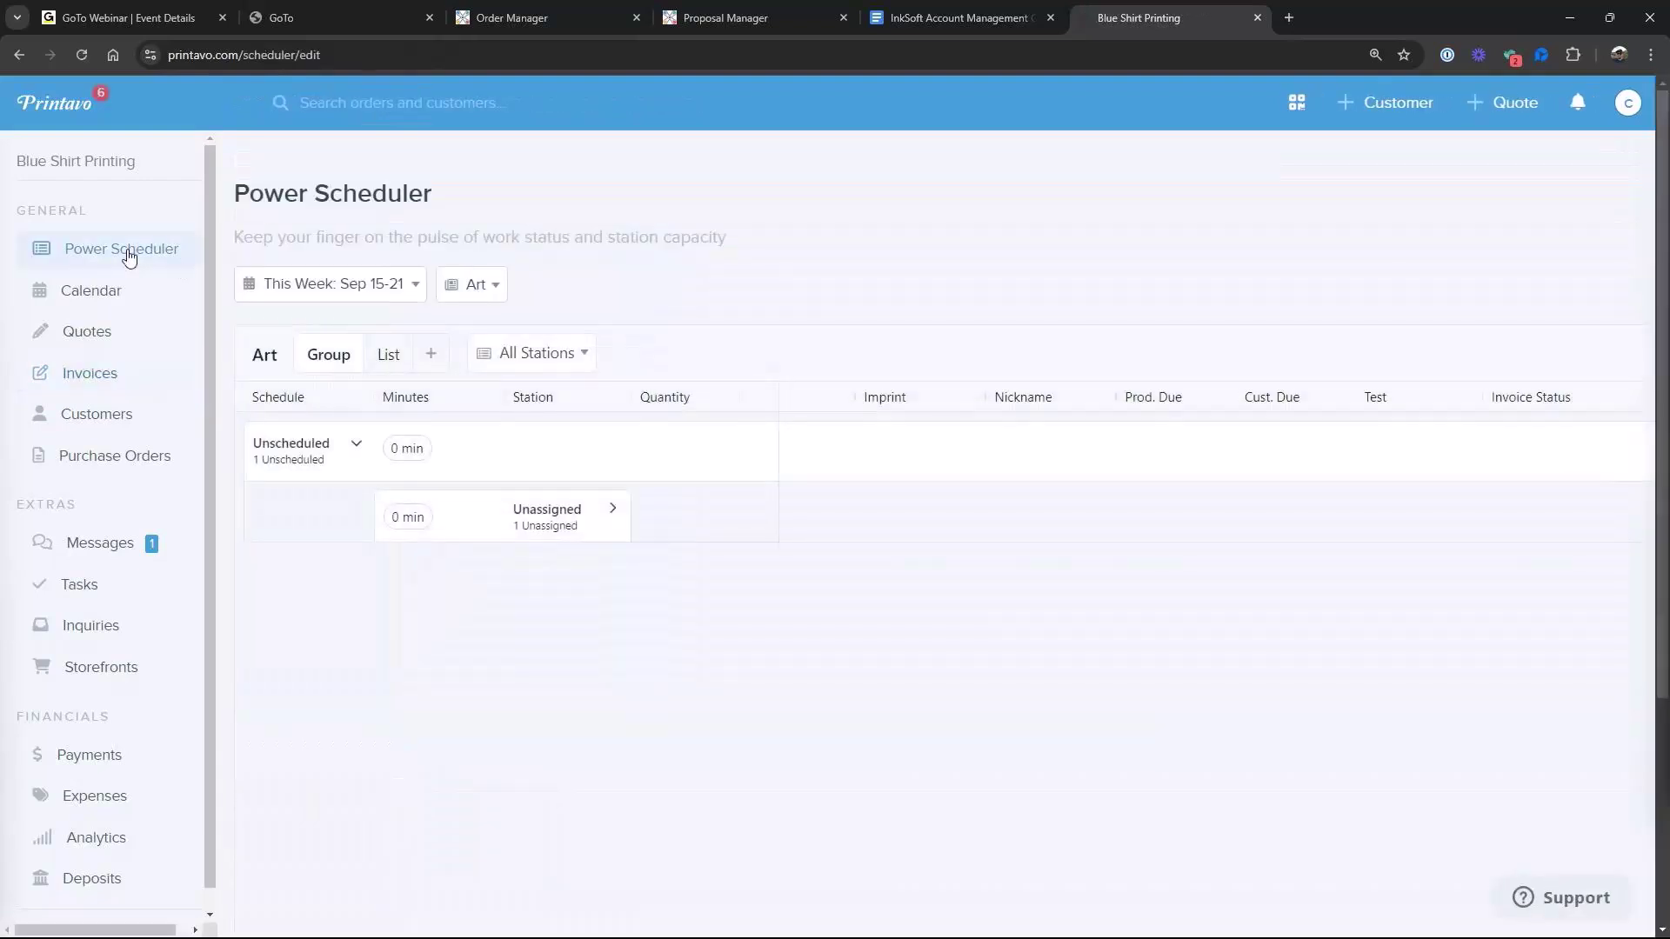
click(580, 359)
click(478, 286)
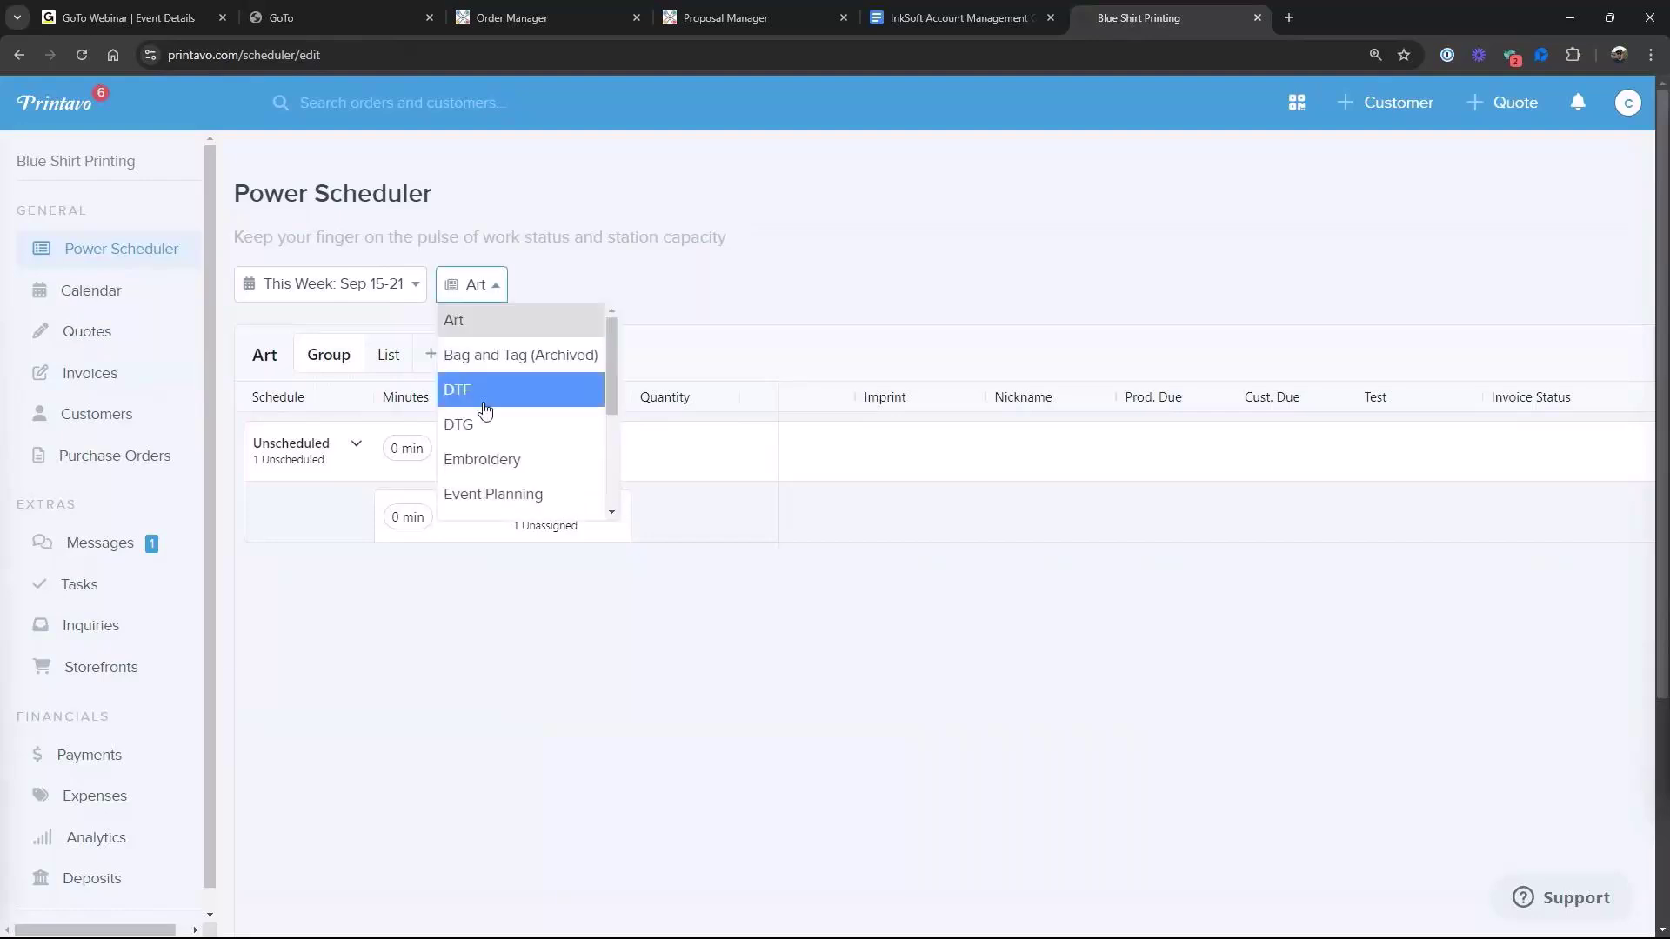
scroll(485, 467, down, 2)
click(505, 425)
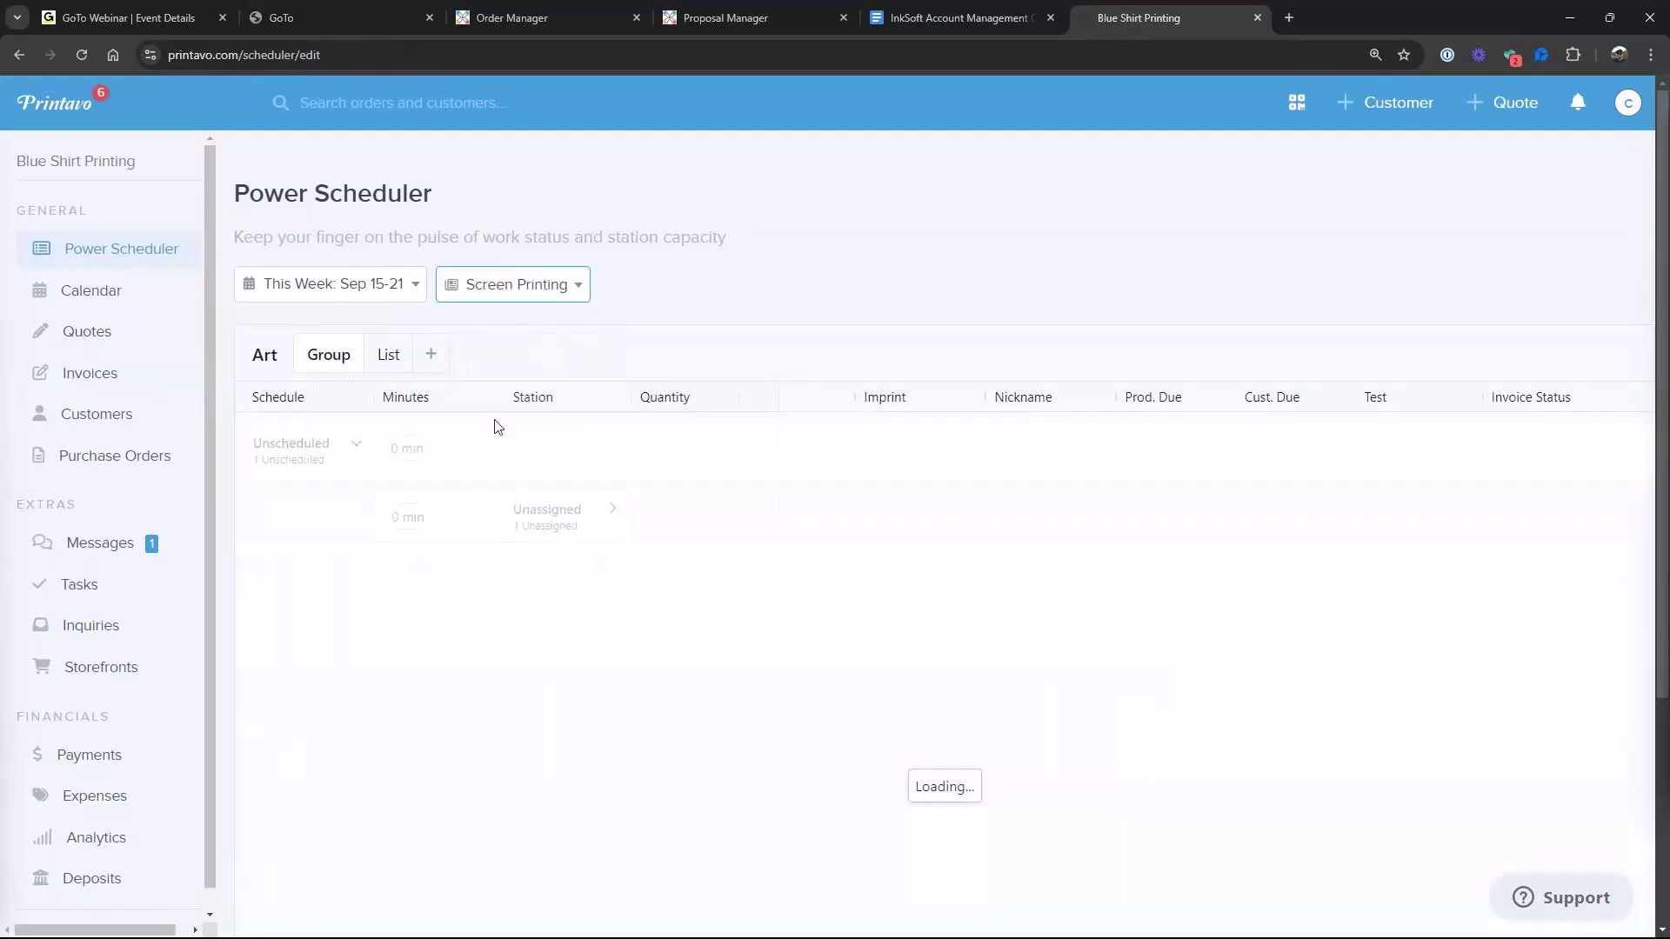
click(620, 518)
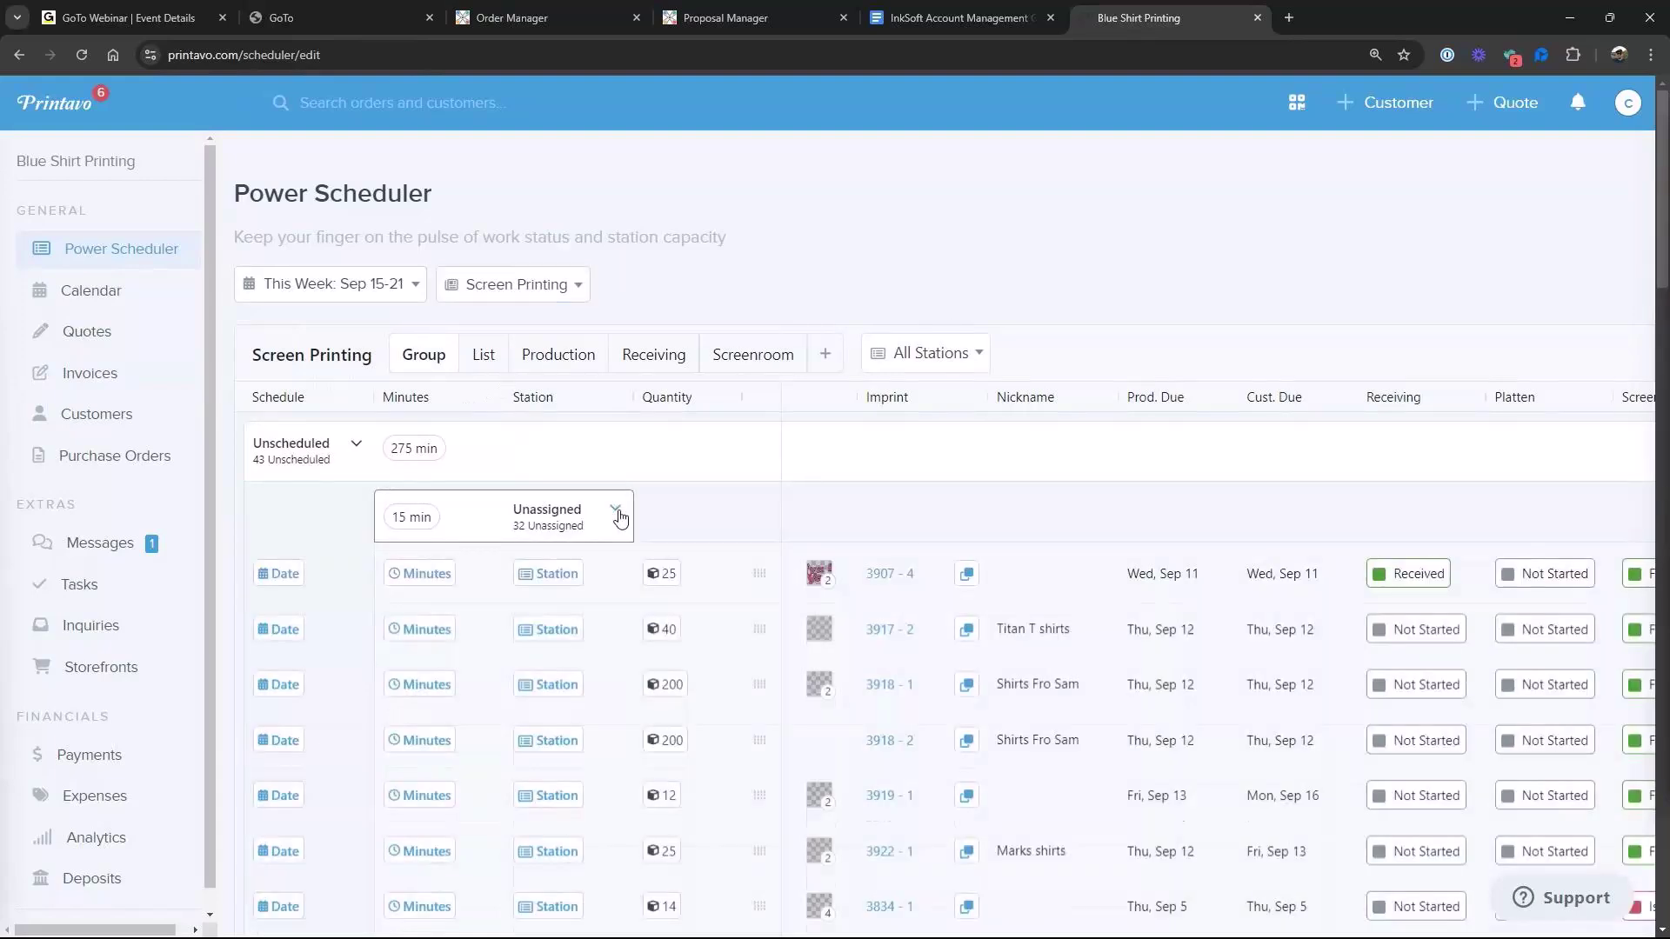
scroll(811, 728, down, 1)
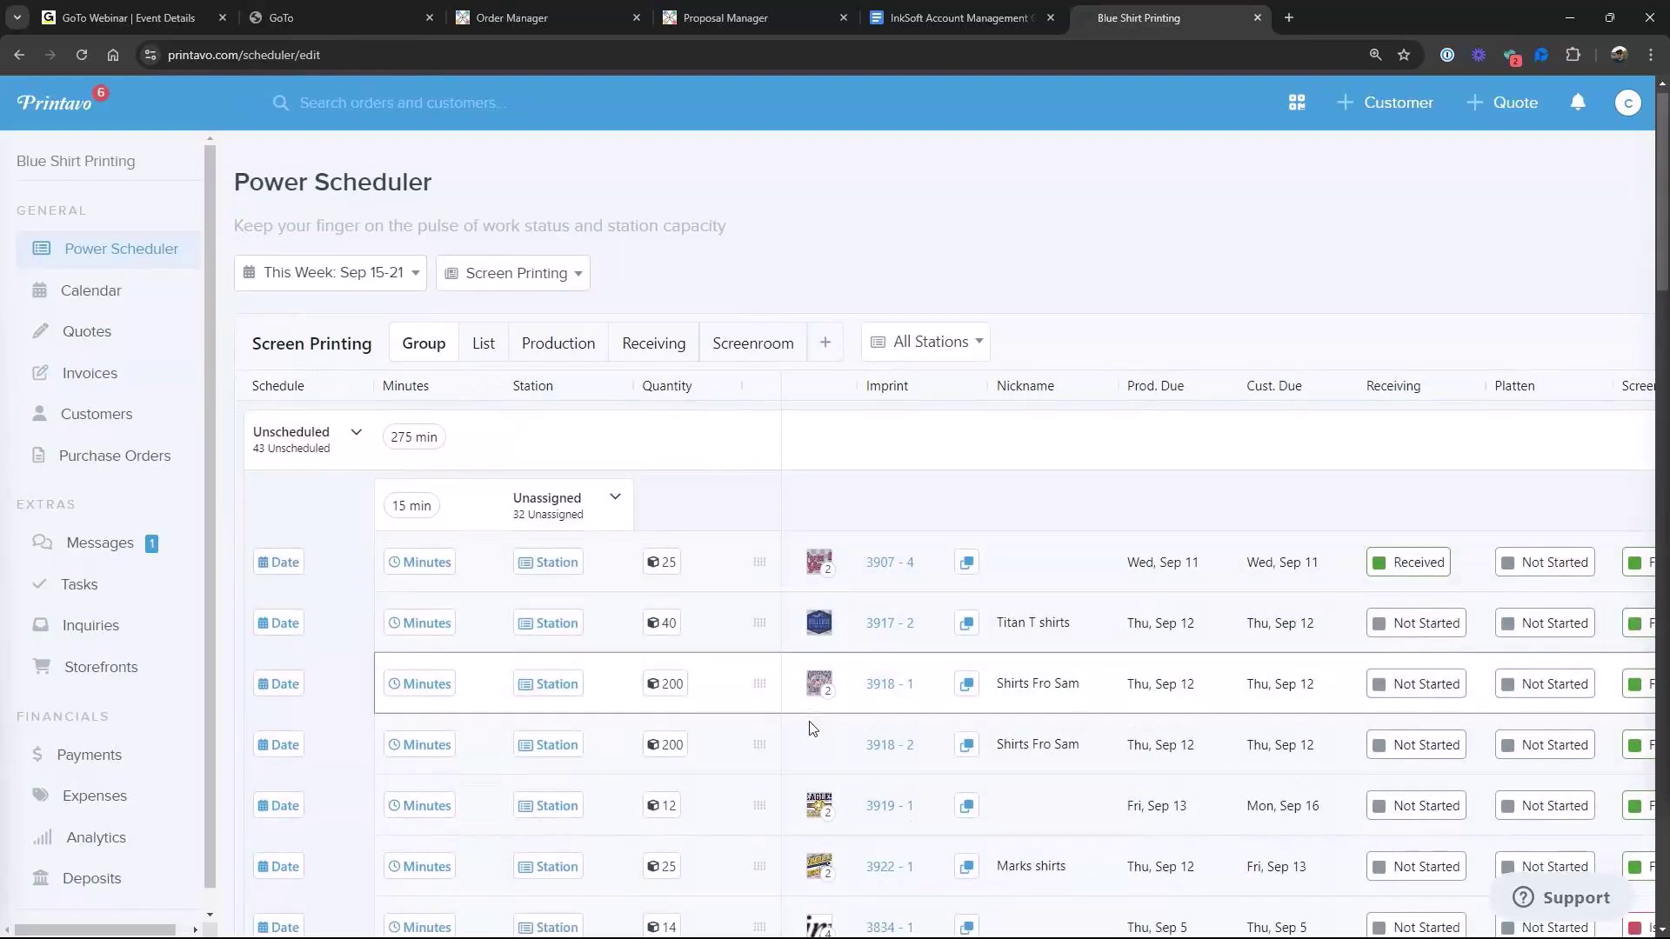
Set the last unassigned imprint in the unscheduled group to 120 minutes and assign it to station Auto 1
scroll(811, 729, down, 2)
scroll(811, 729, down, 15)
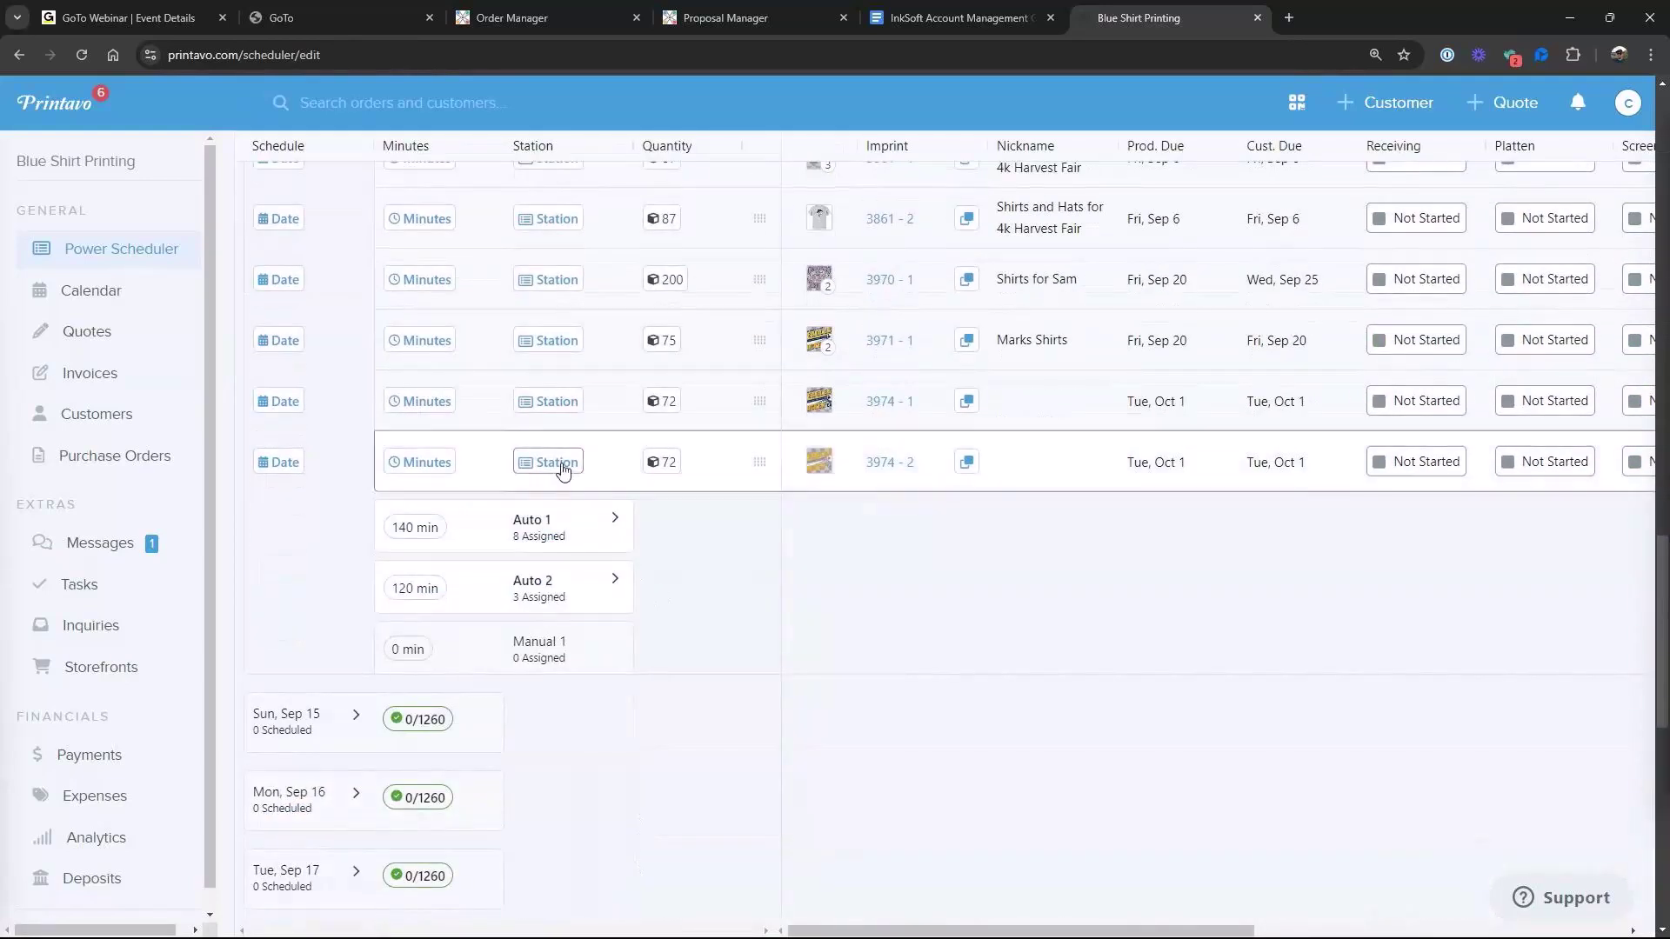
click(426, 463)
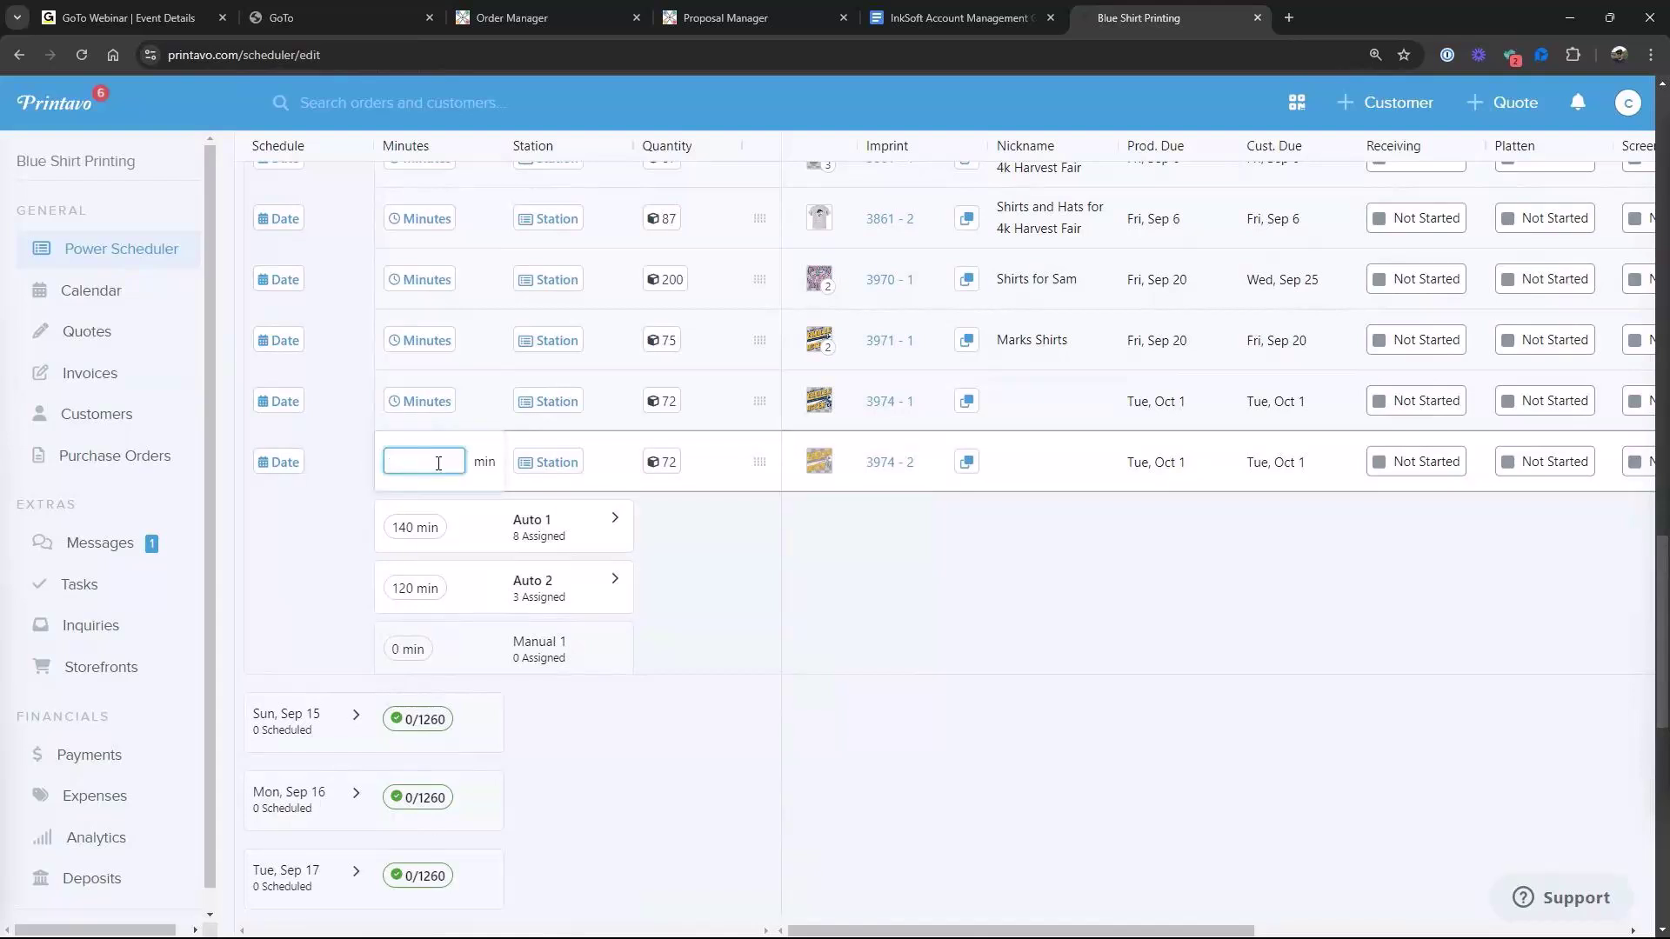
text(120)
click(865, 675)
click(571, 464)
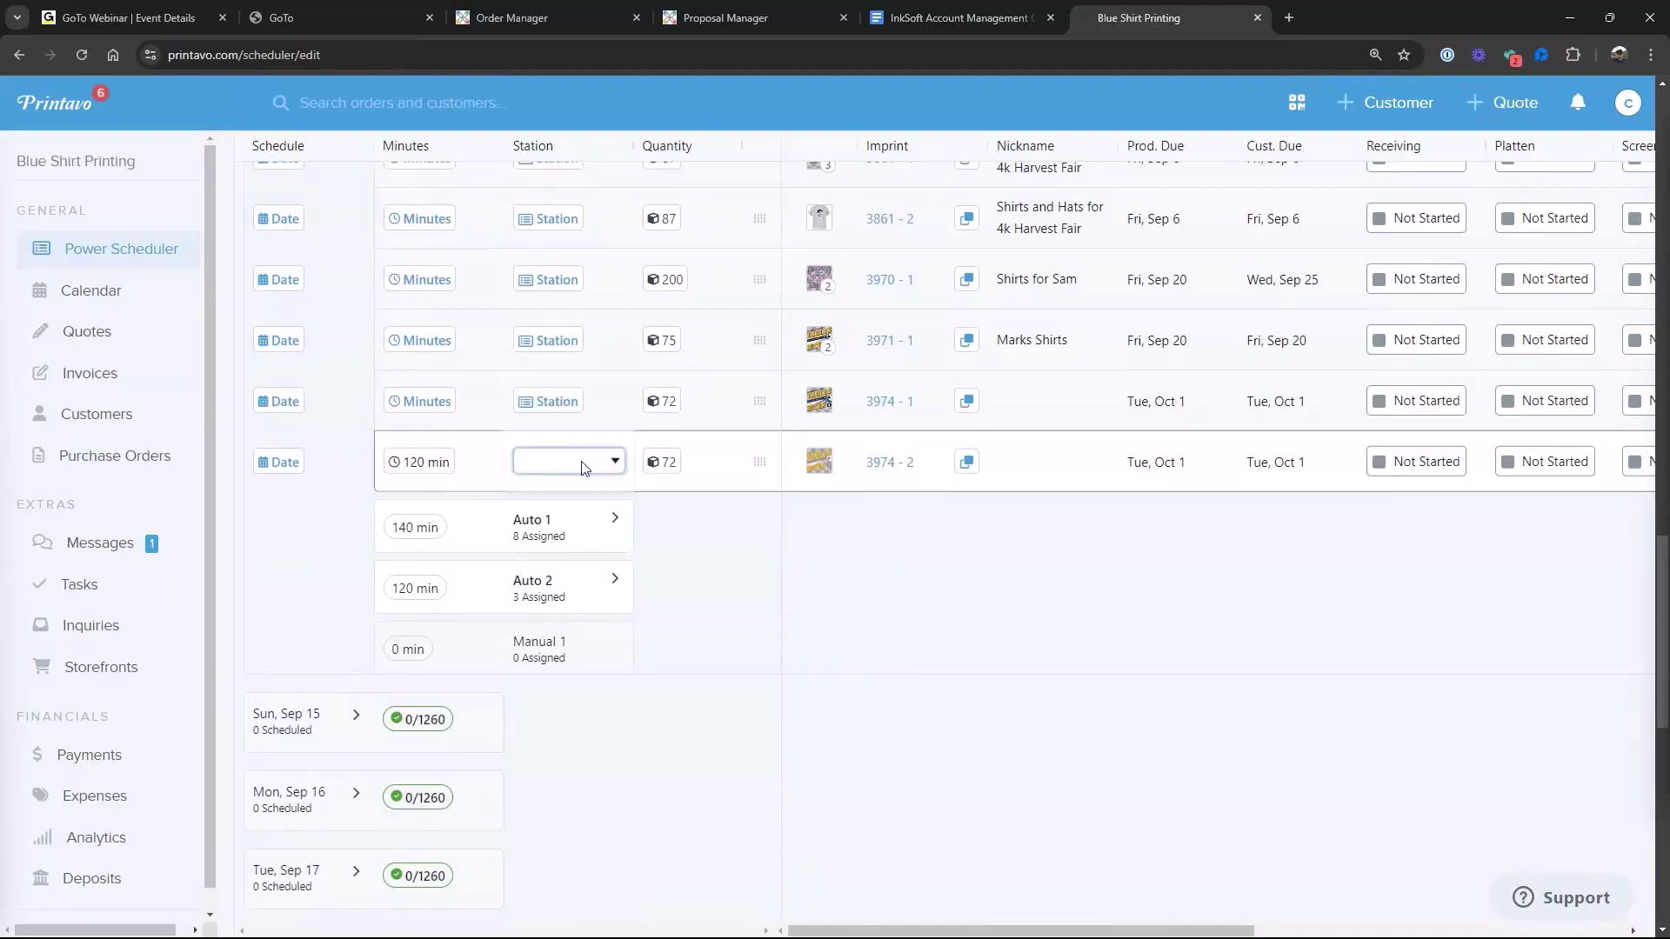
click(615, 461)
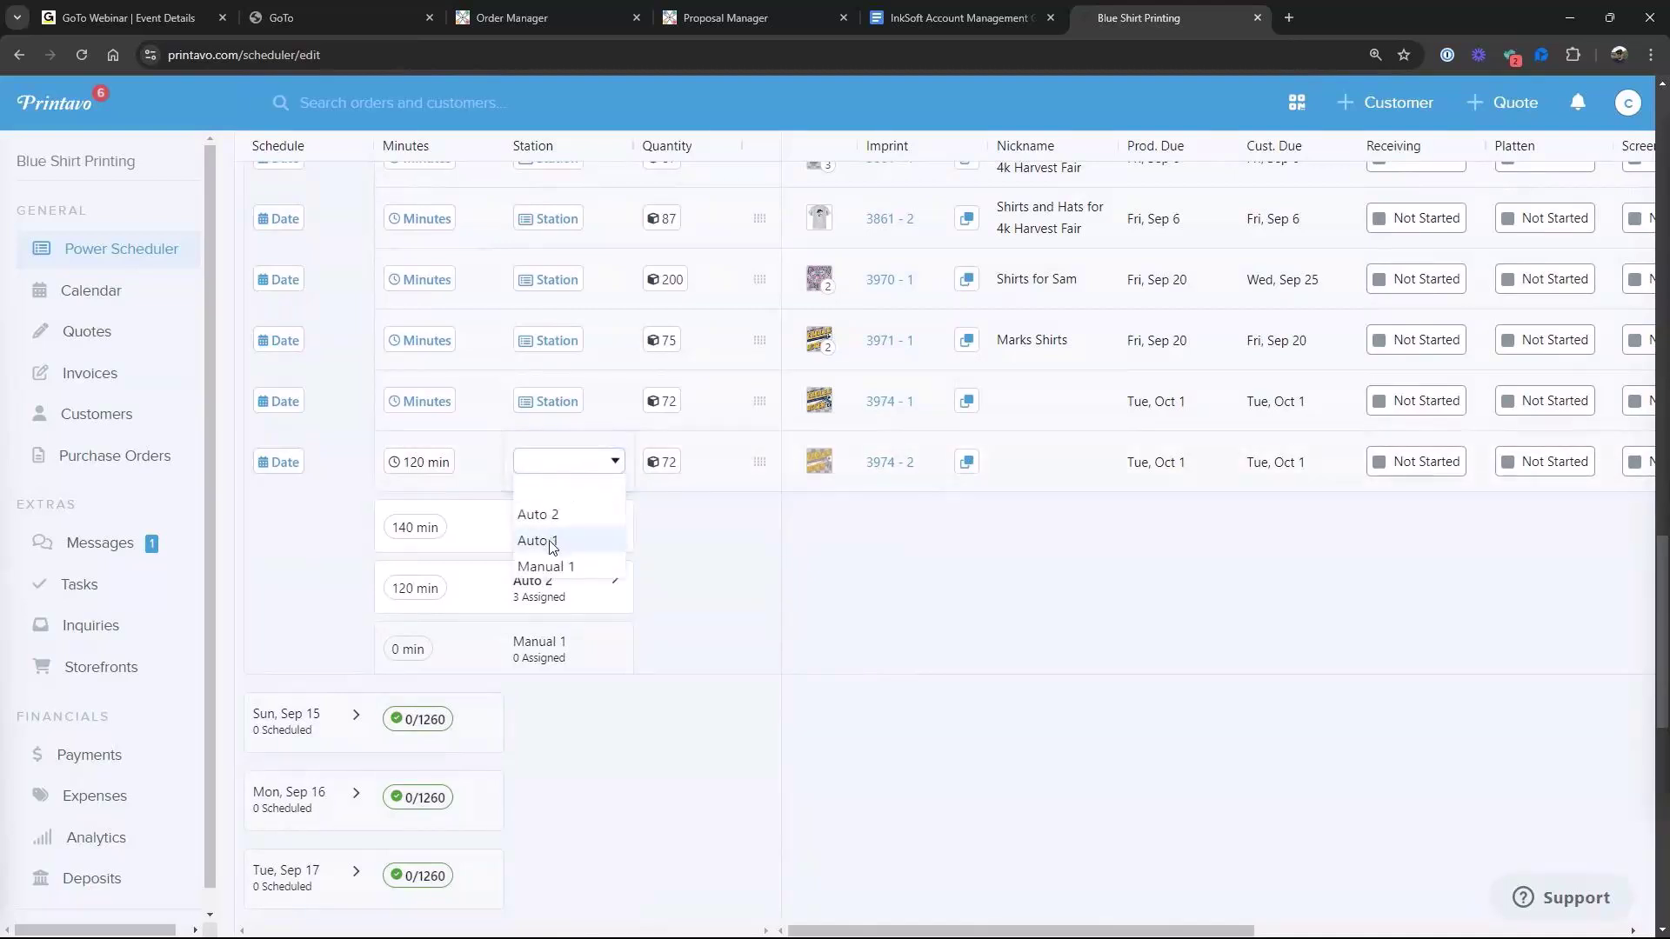
click(611, 545)
Schedule the 120-minute imprint from the unscheduled Auto 1 group for Mon, Sep 16 and expand that day's stations
scroll(736, 563, down, 2)
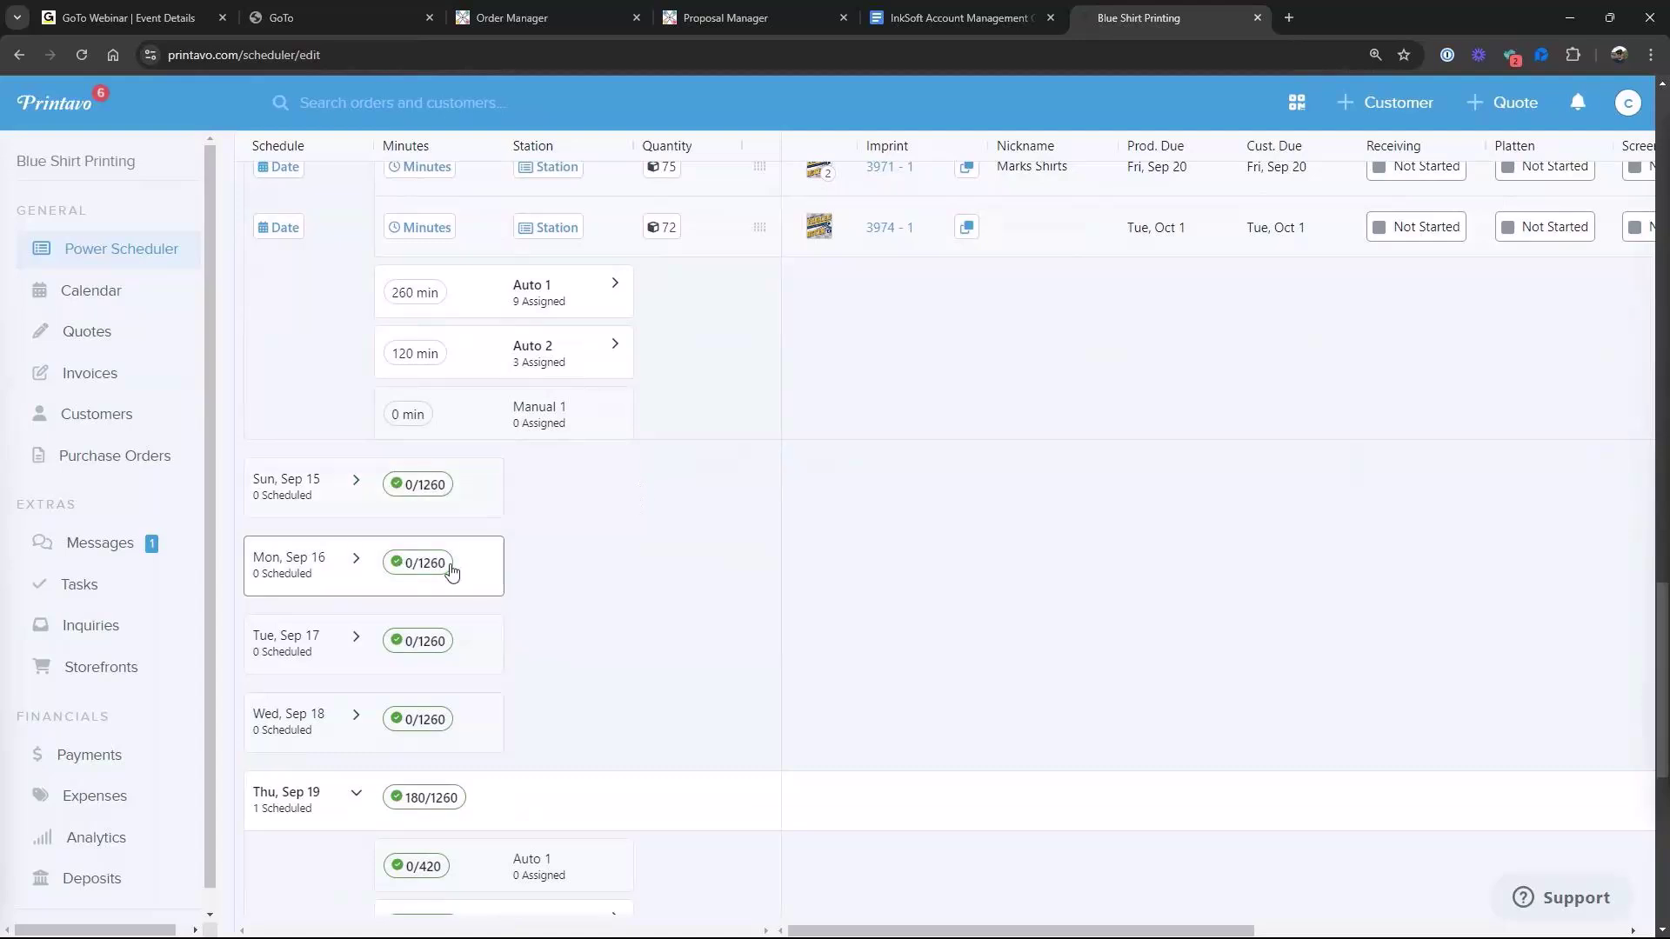
click(622, 286)
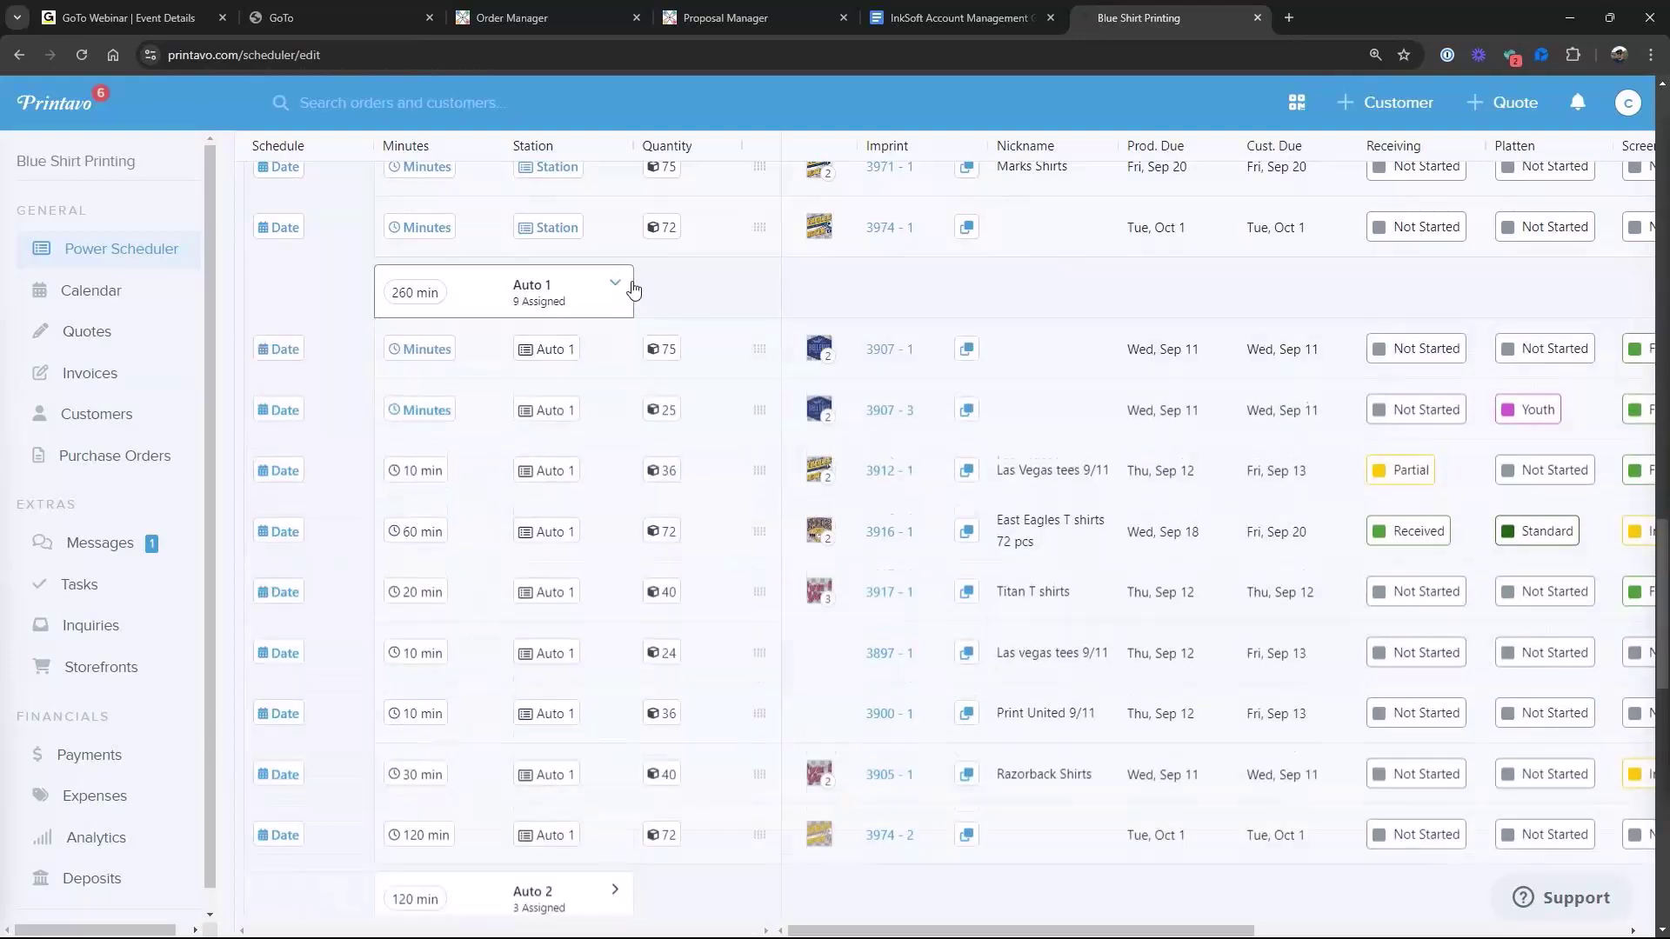
scroll(766, 609, down, 3)
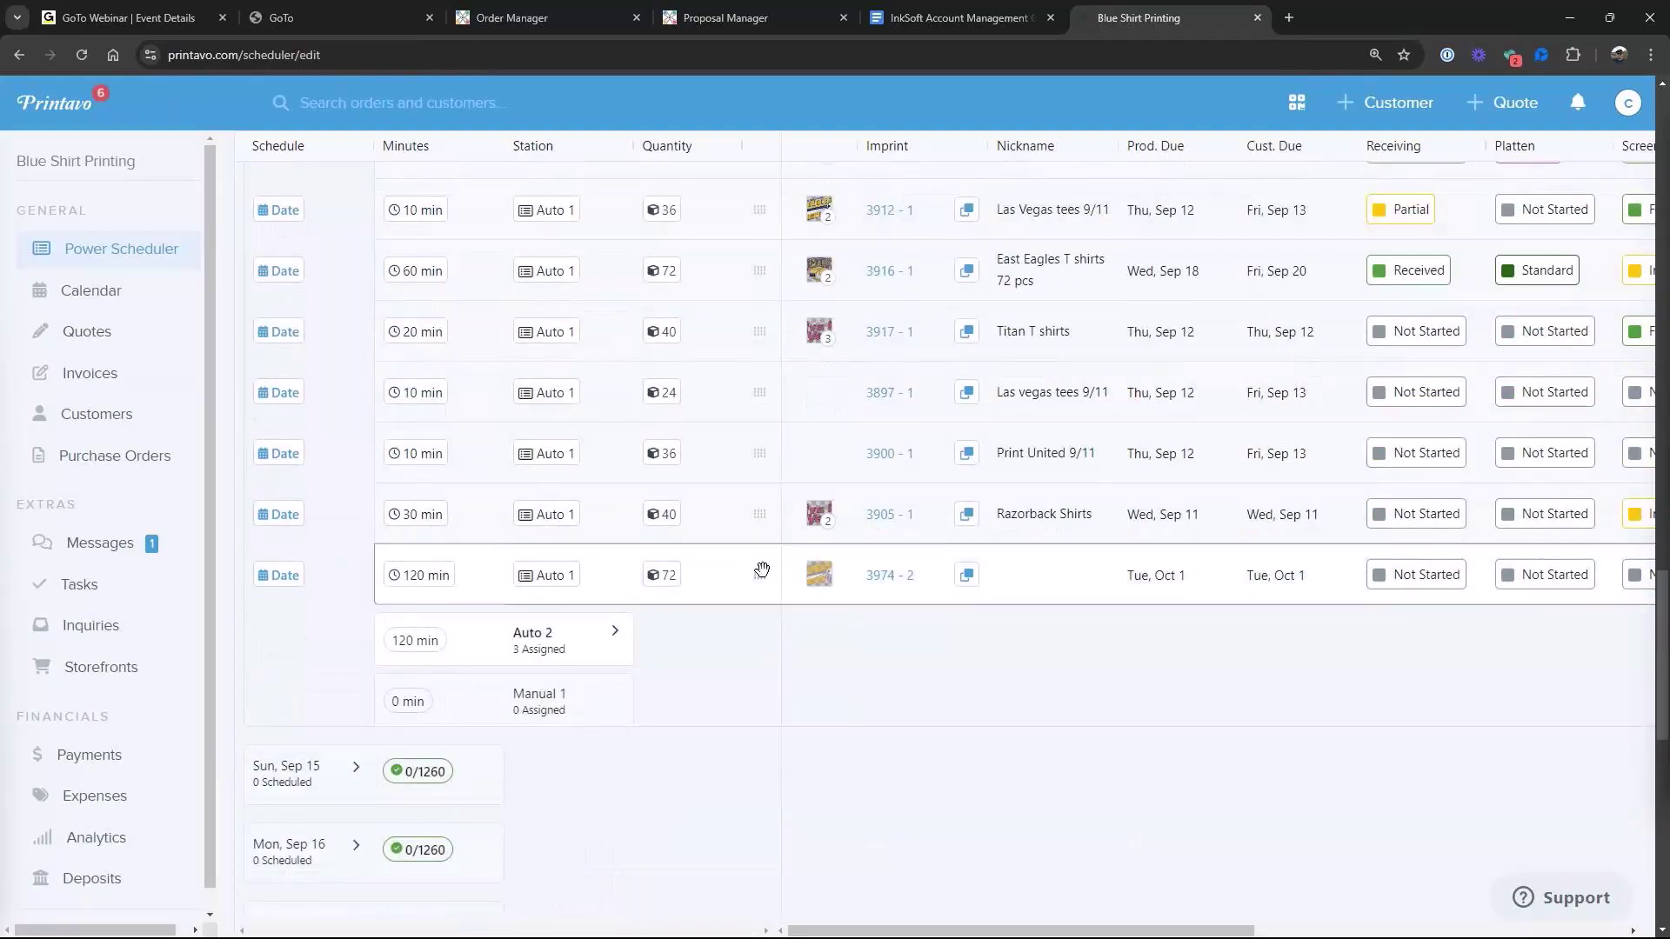
drag(762, 570, 470, 793)
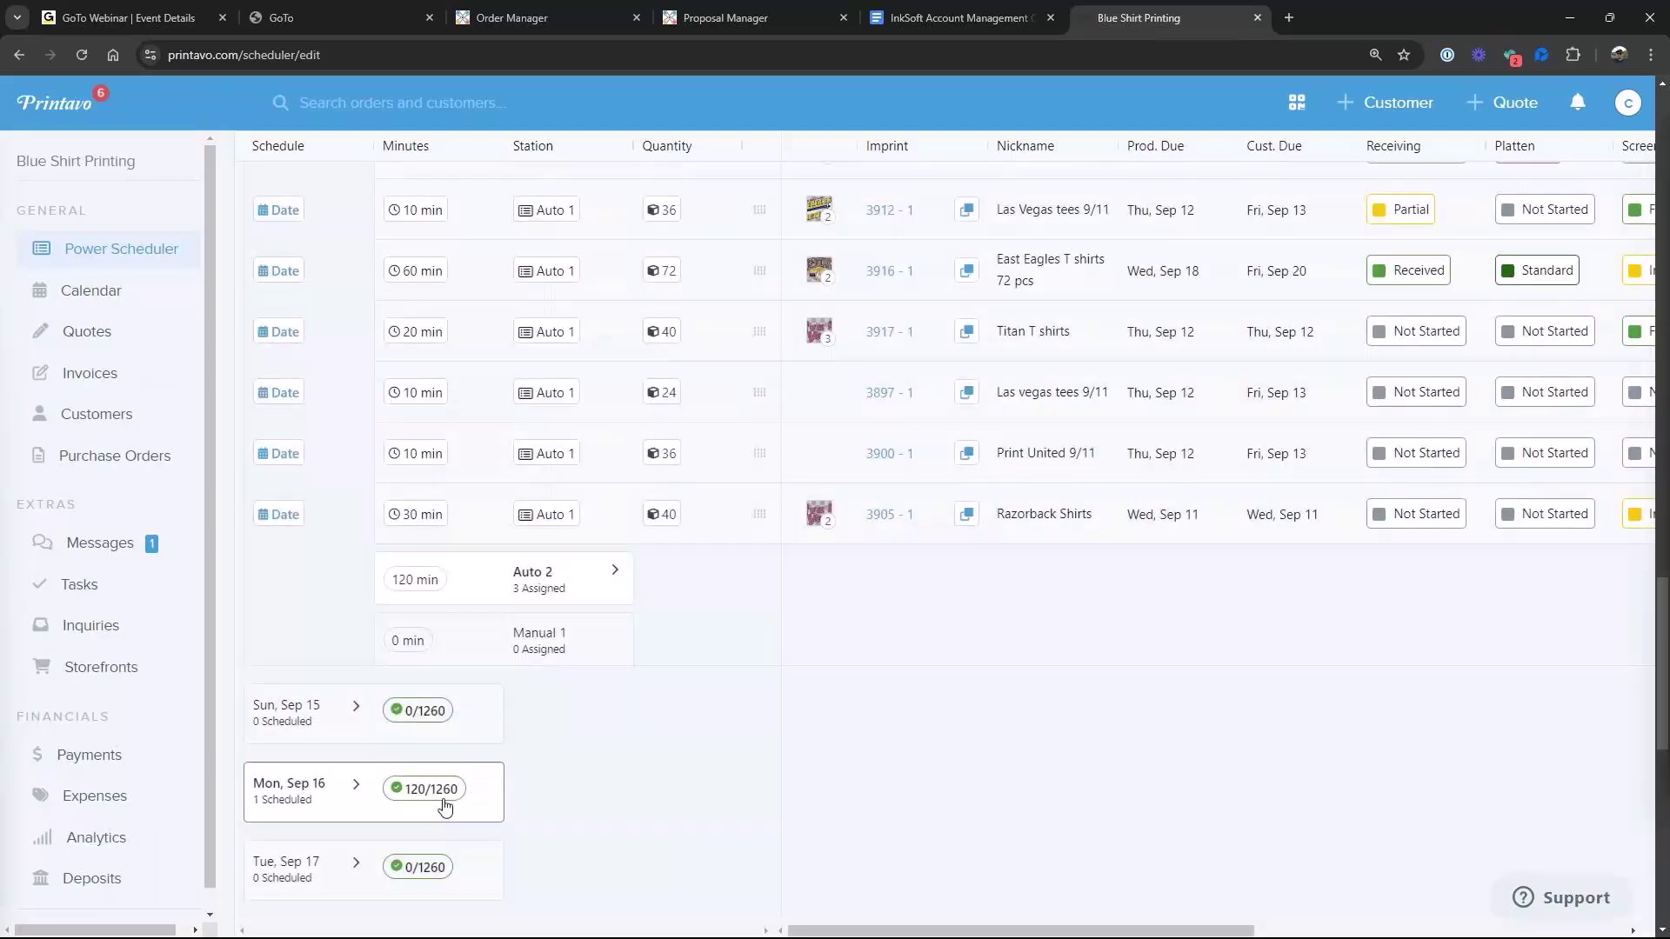
click(356, 786)
scroll(652, 660, down, 3)
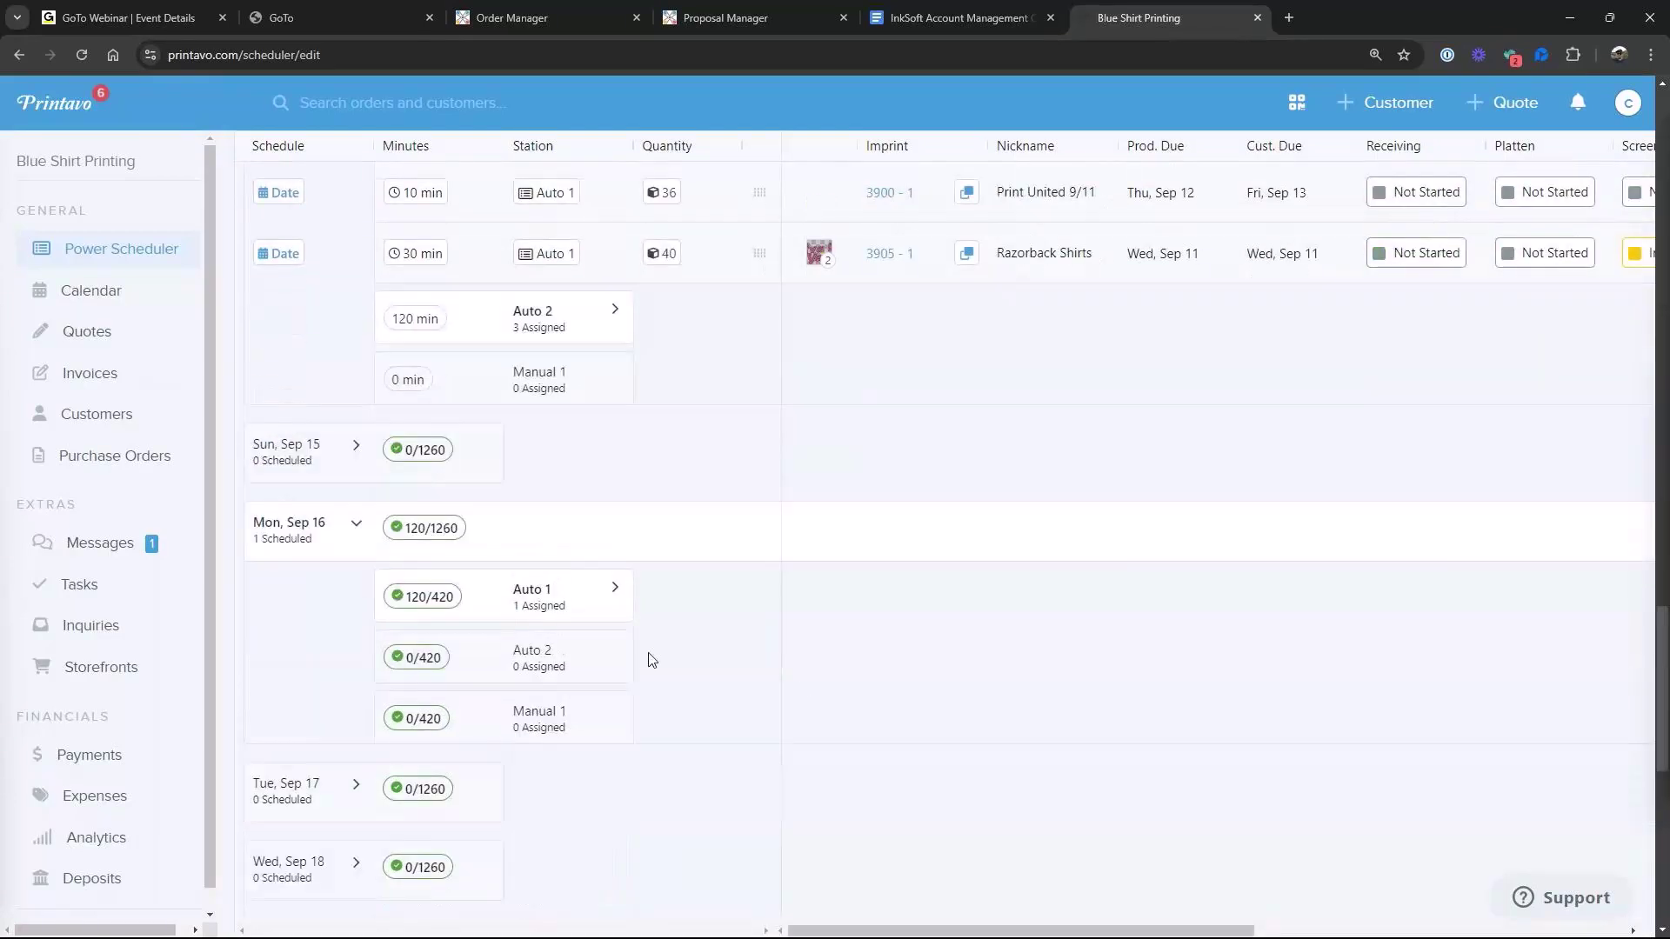
Show the screen printing schedule in the List view and review the imprints' due dates and production stages
scroll(928, 607, up, 1)
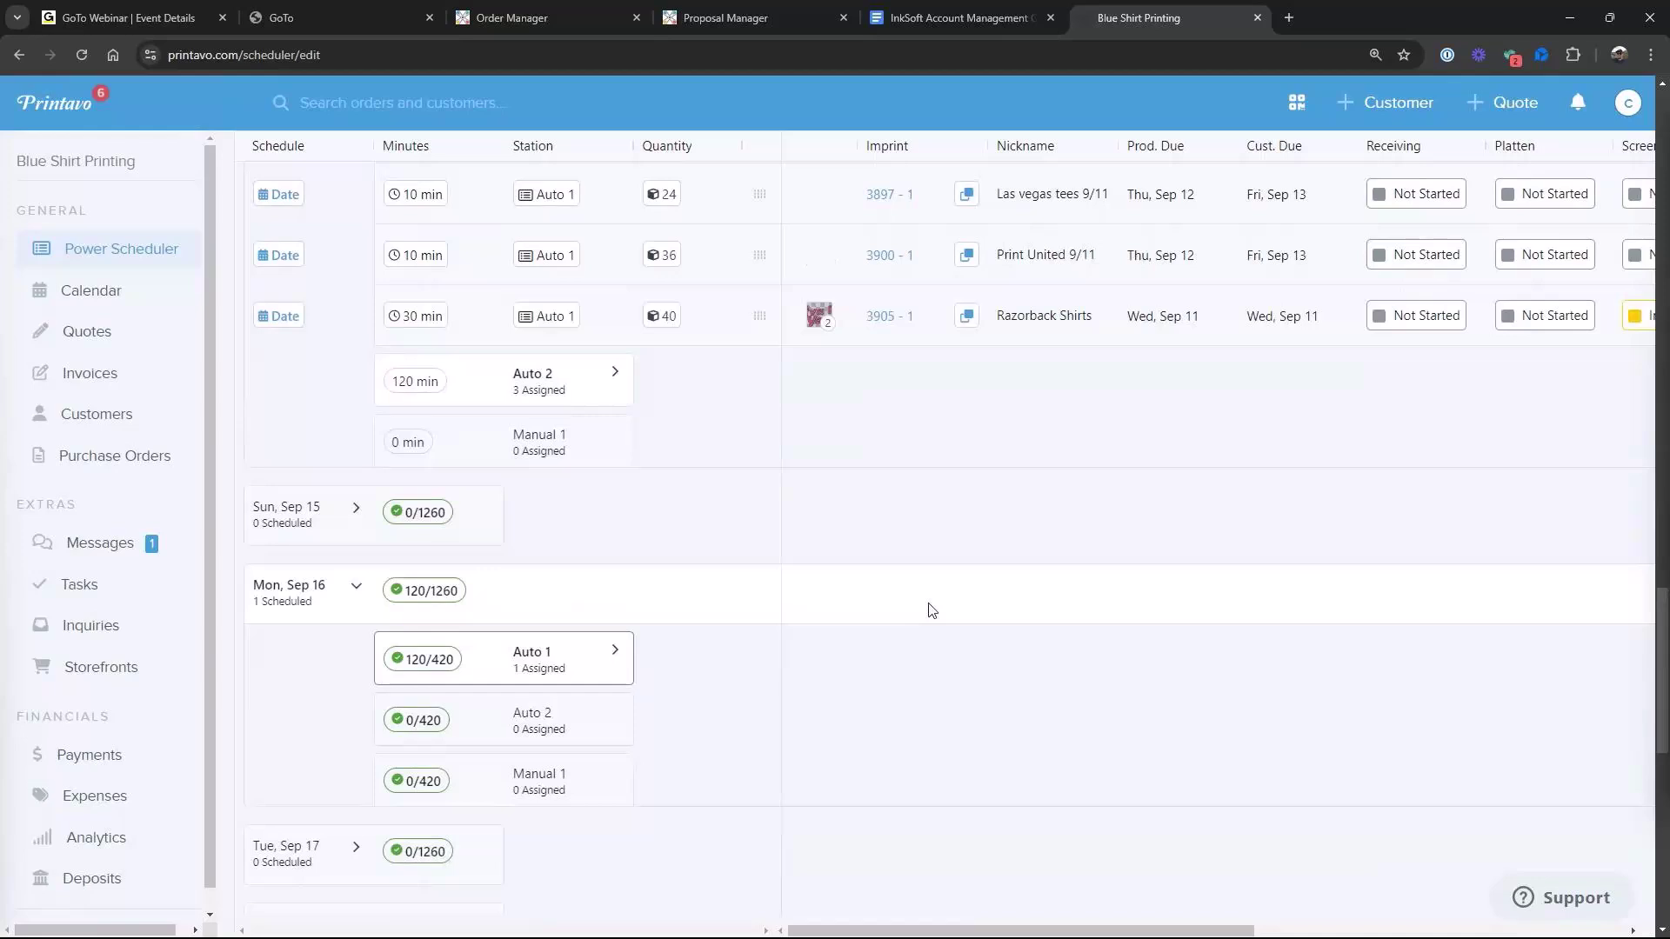
scroll(932, 610, up, 3)
scroll(928, 609, up, 4)
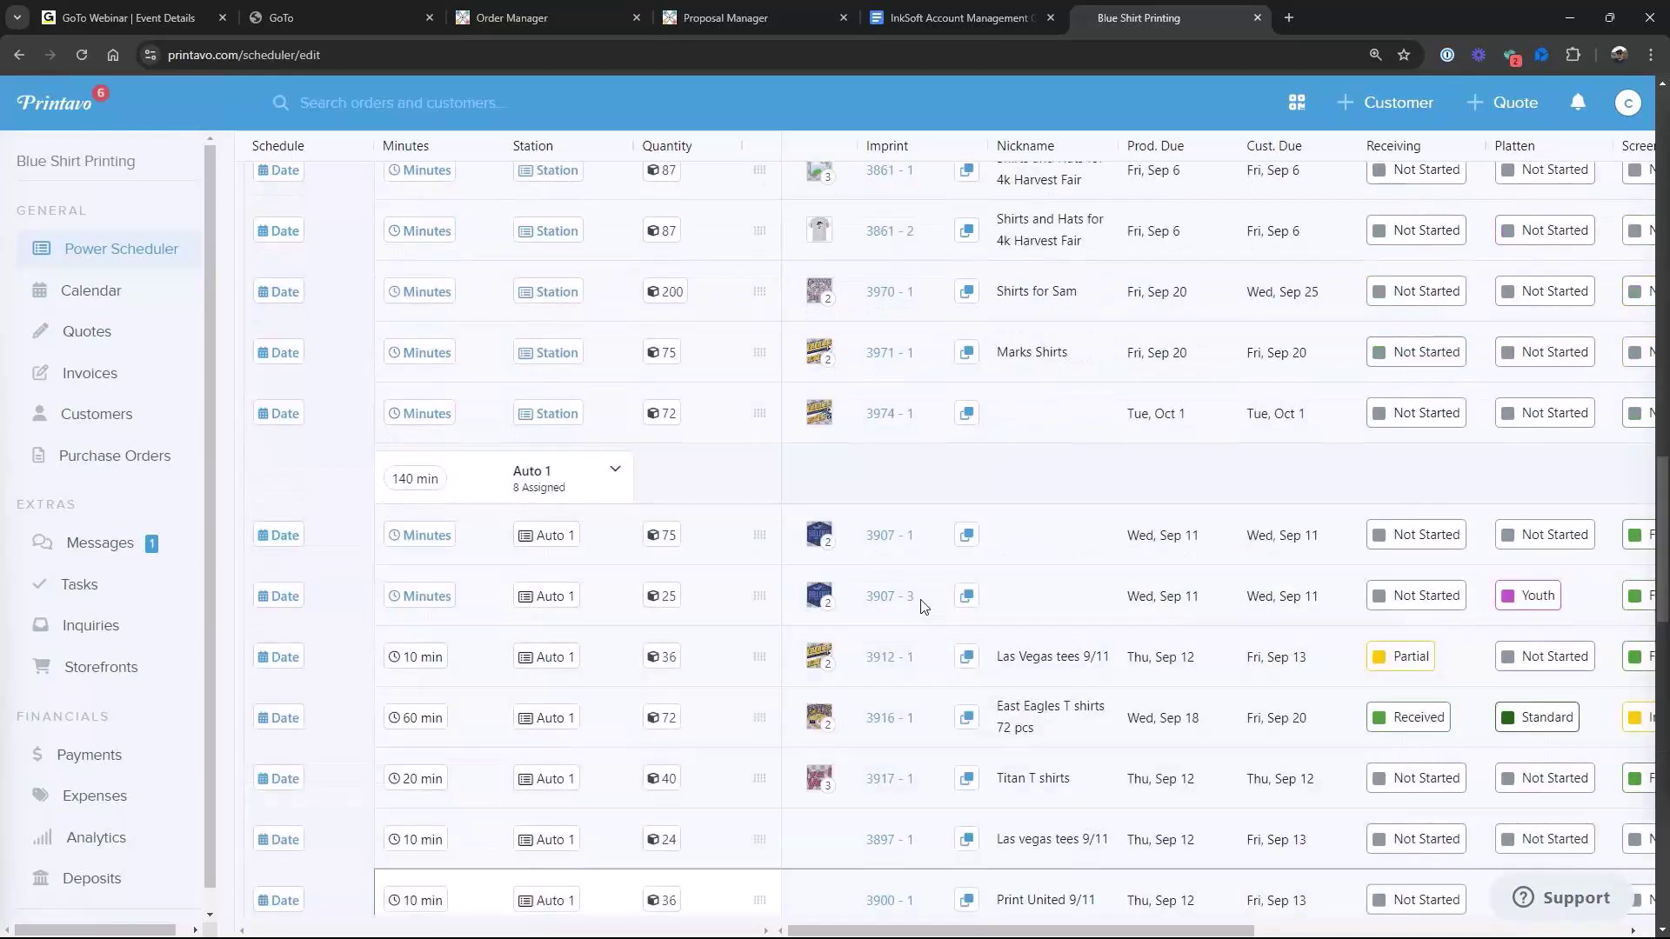
scroll(917, 607, up, 6)
click(485, 356)
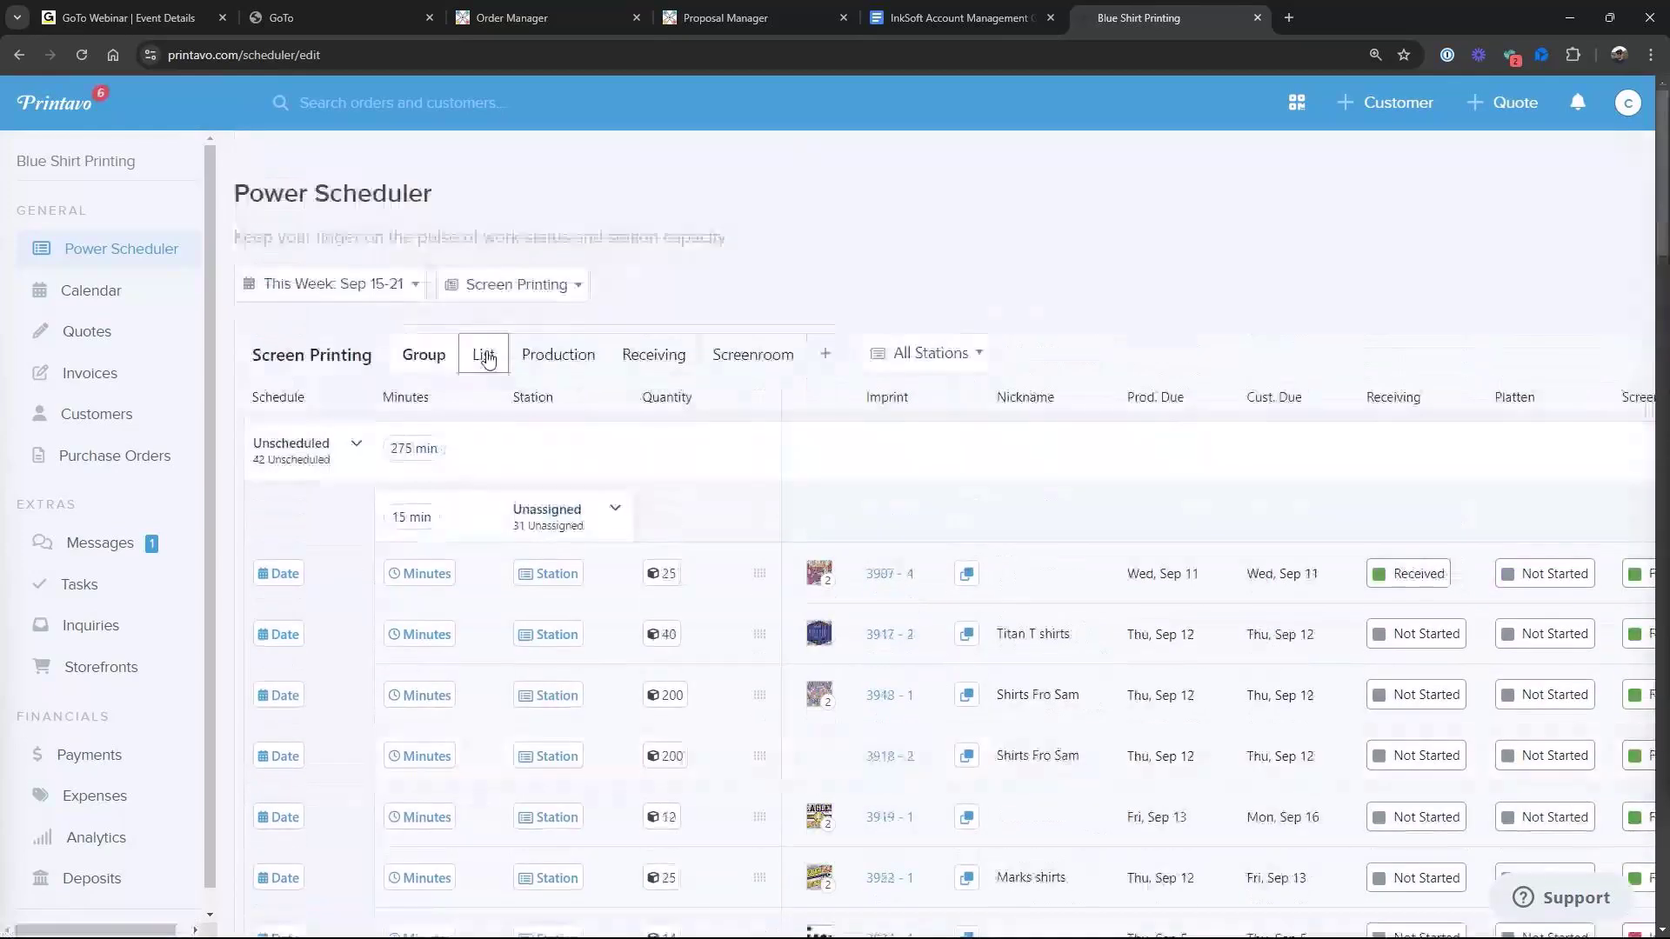
scroll(756, 621, down, 5)
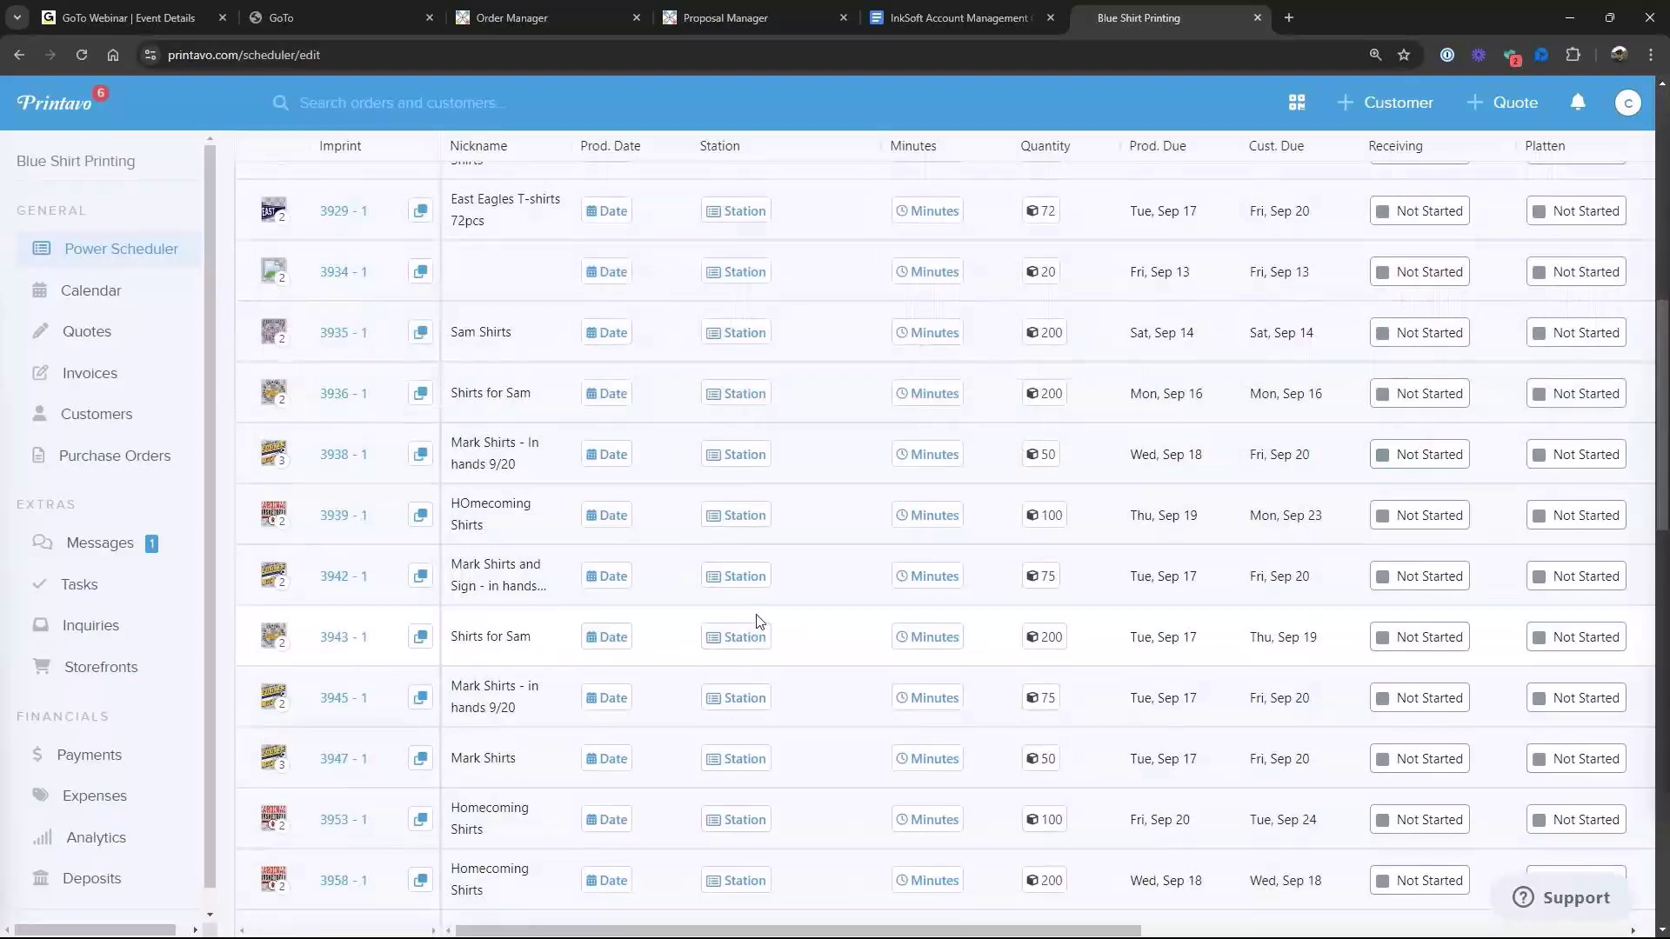
scroll(759, 621, up, 8)
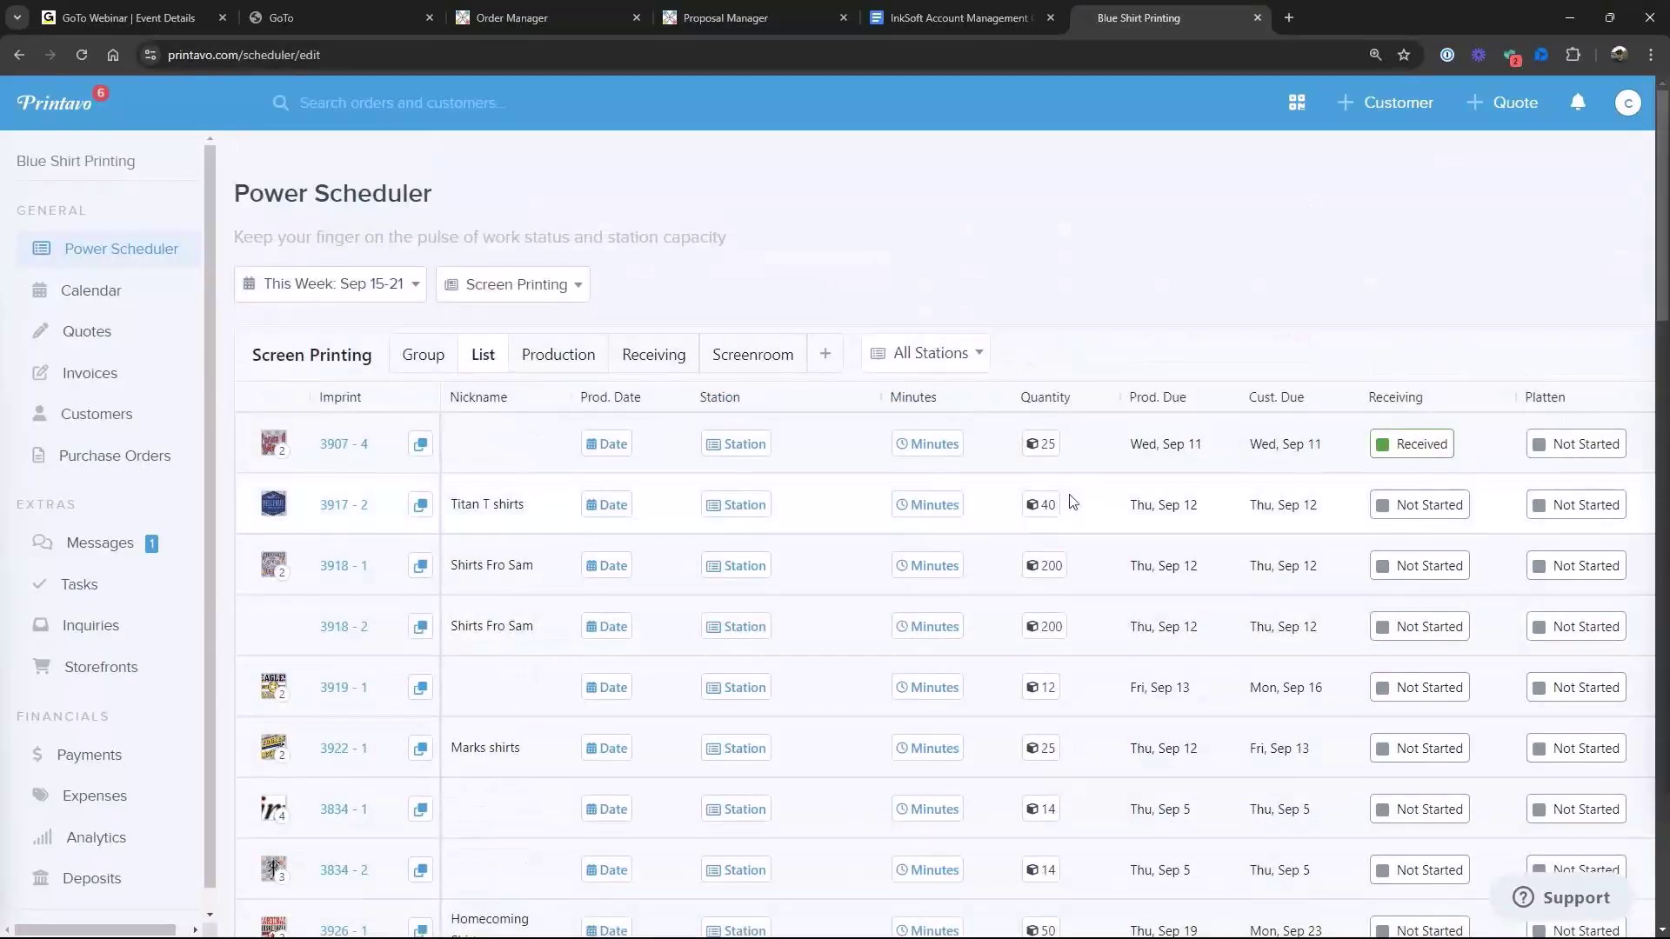
click(479, 356)
scroll(961, 452, right, 7)
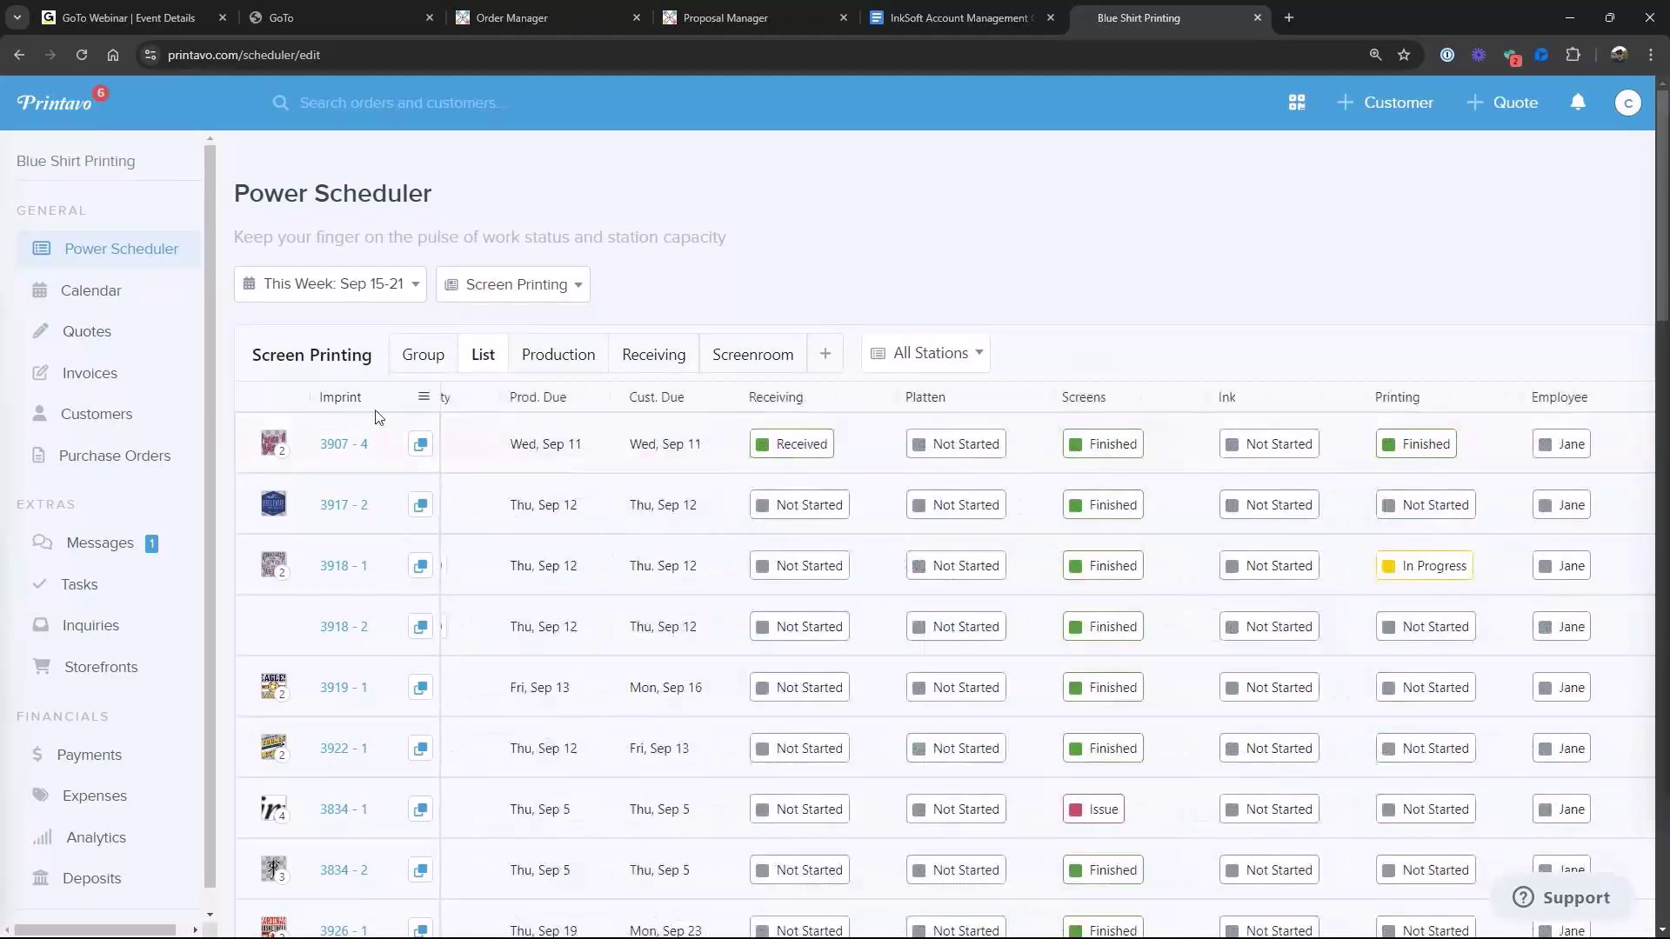
scroll(748, 443, left, 2)
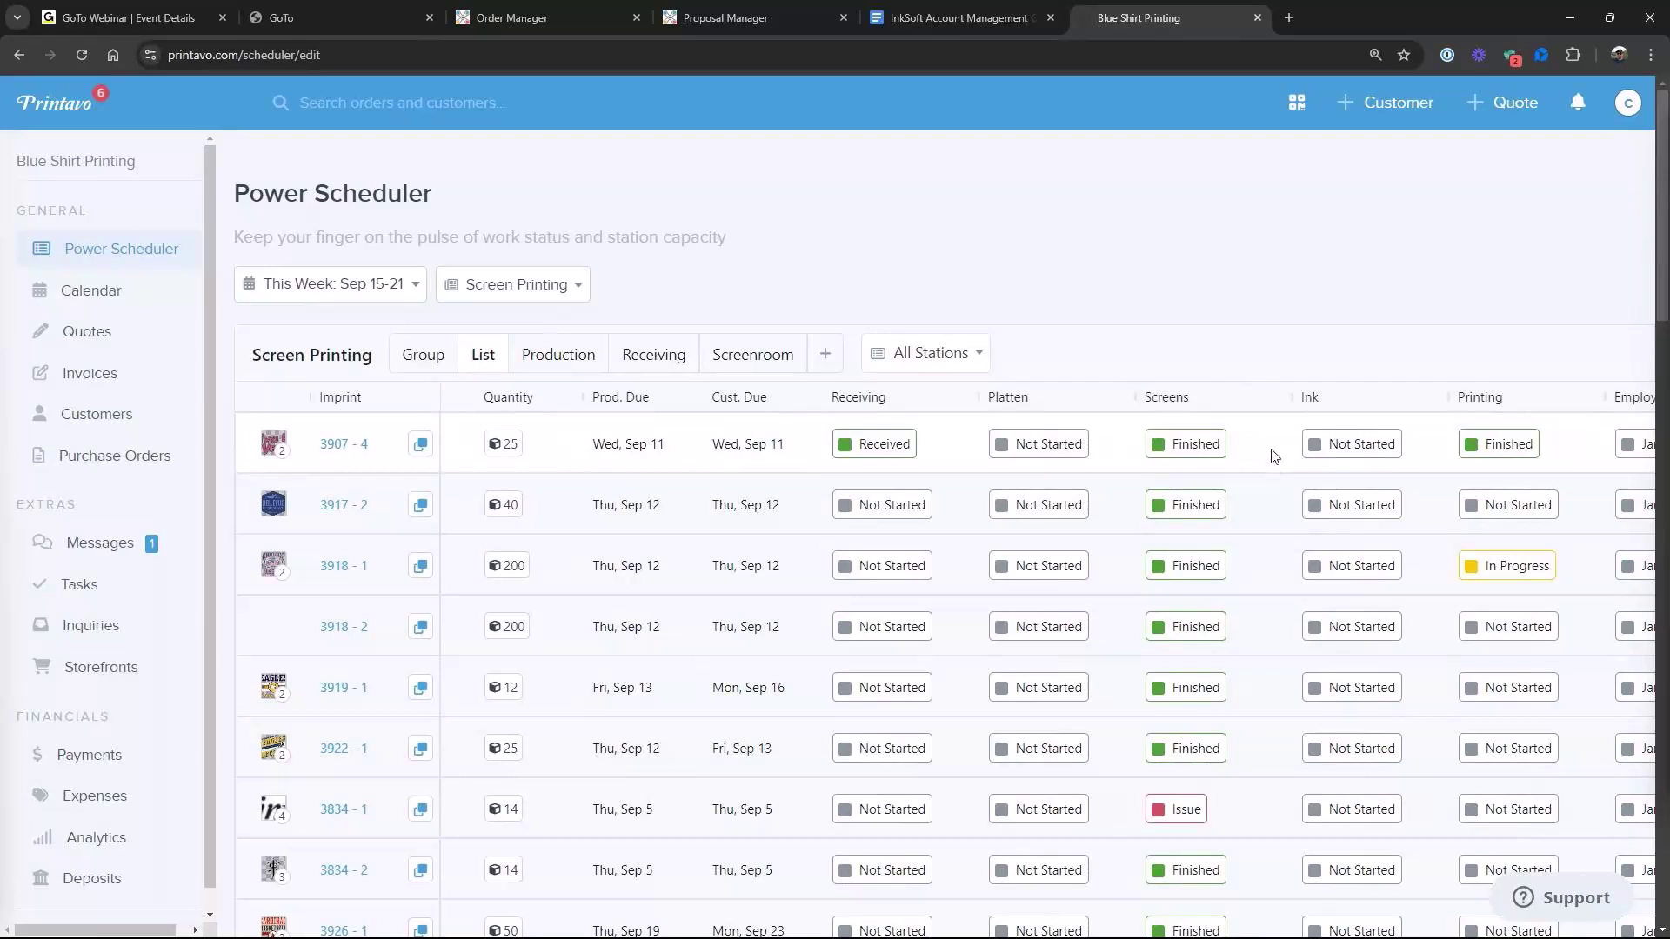
Look over the Receiving view, and in the Screenroom view set the first imprint's Screens stage to Finished
click(643, 361)
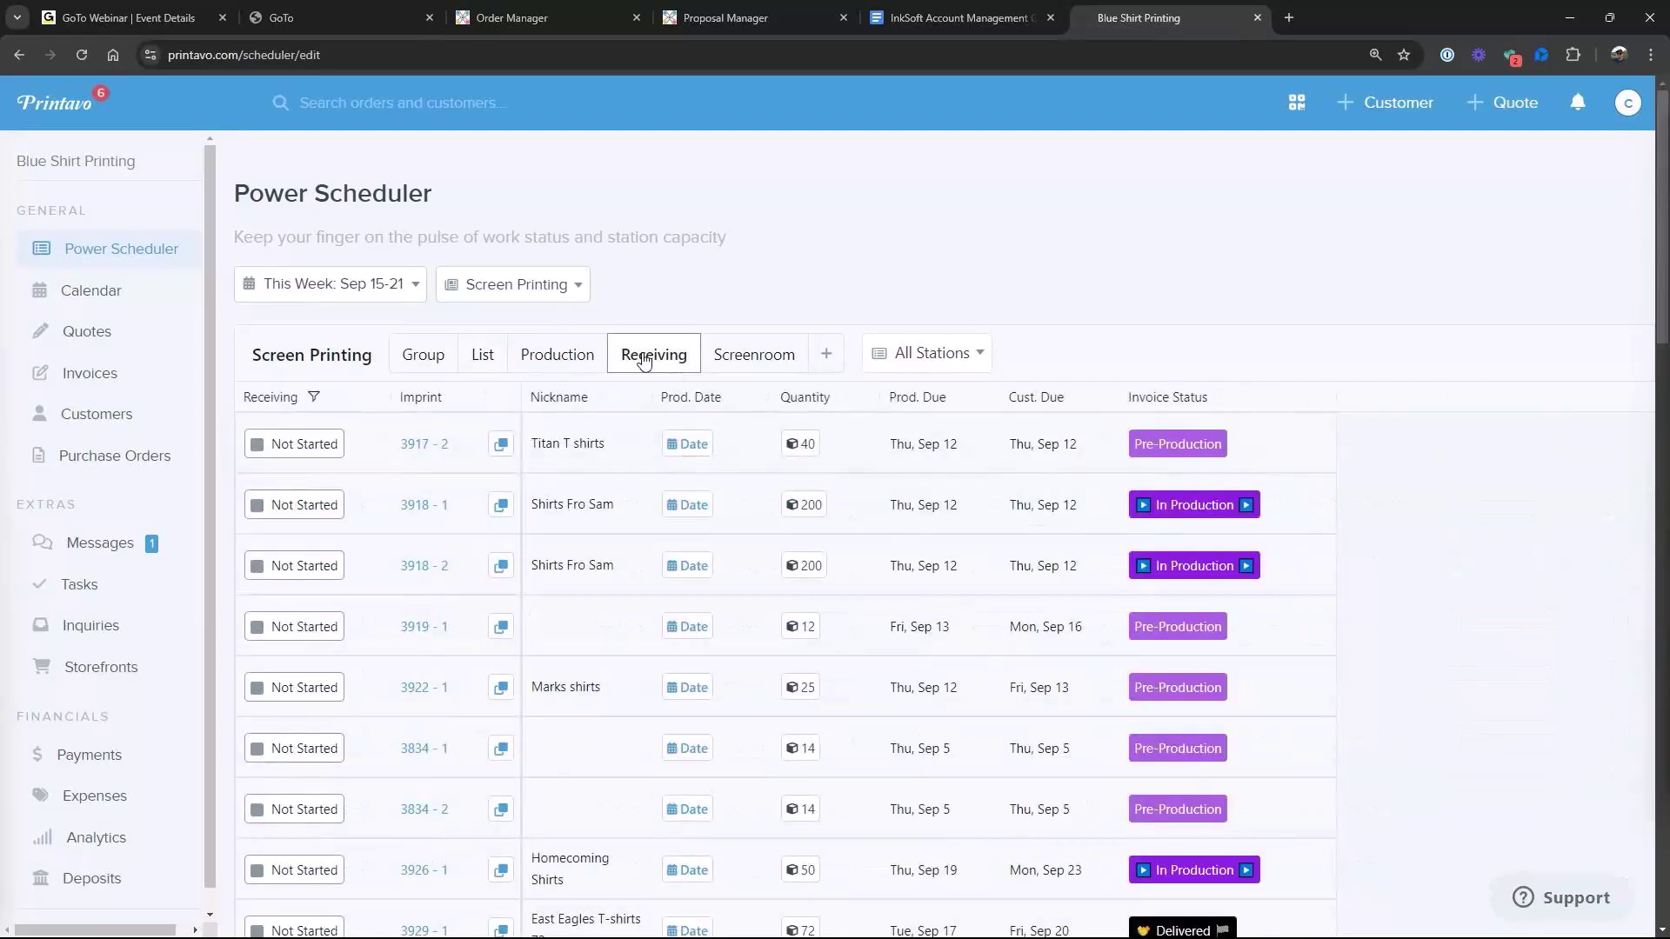
click(754, 361)
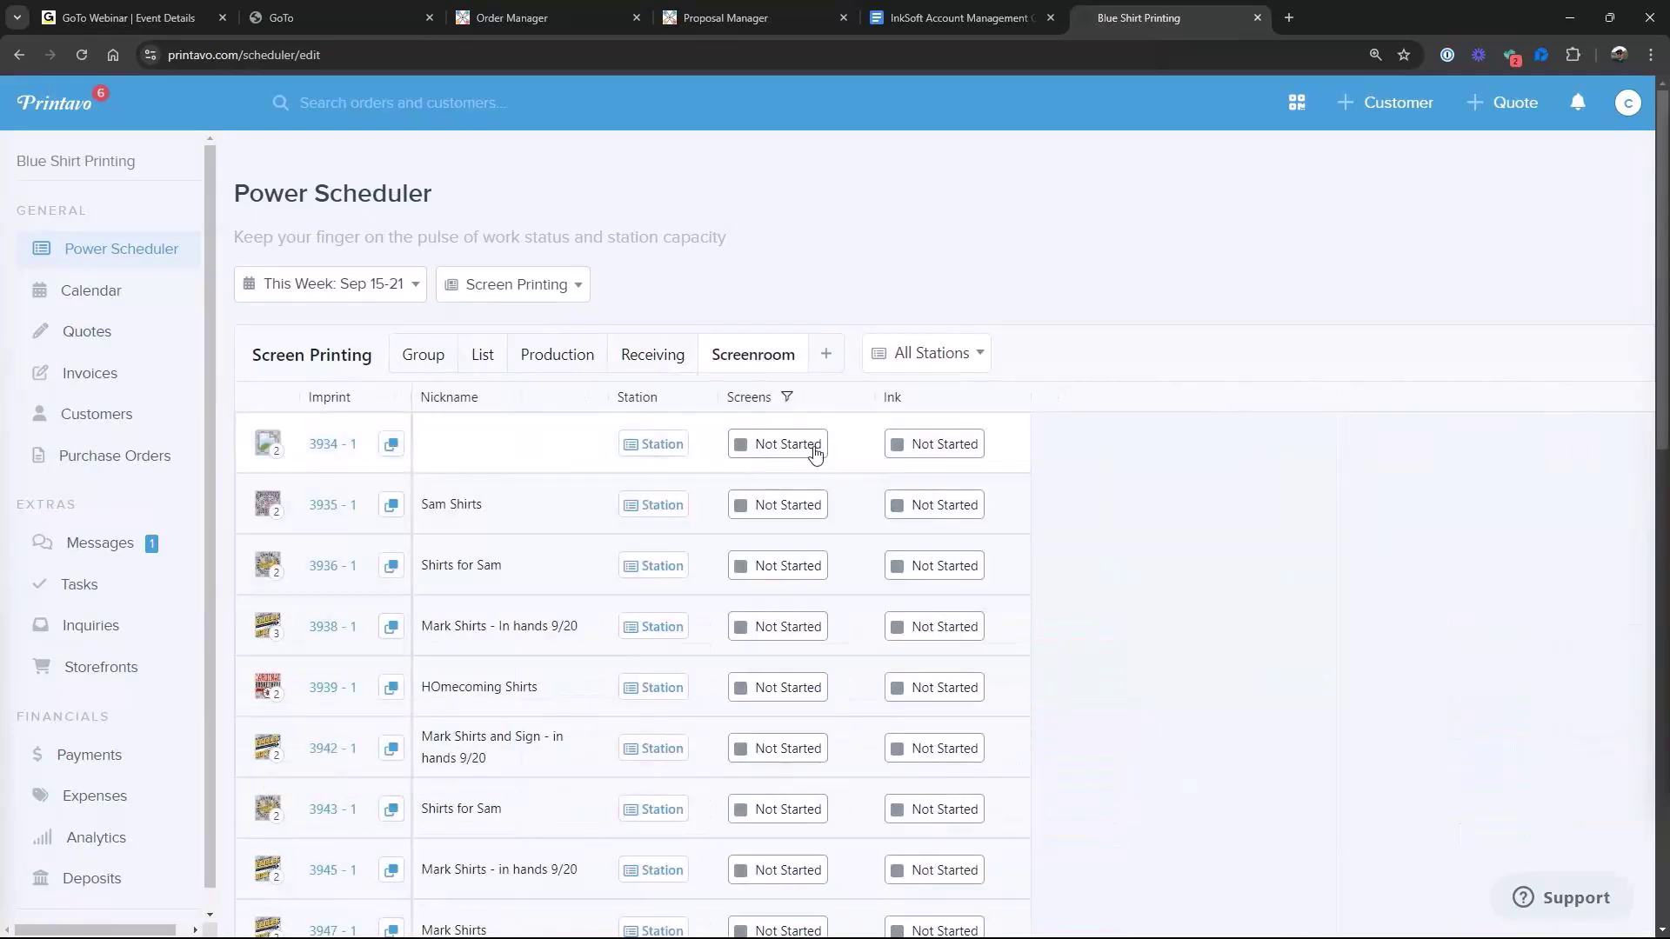
click(821, 454)
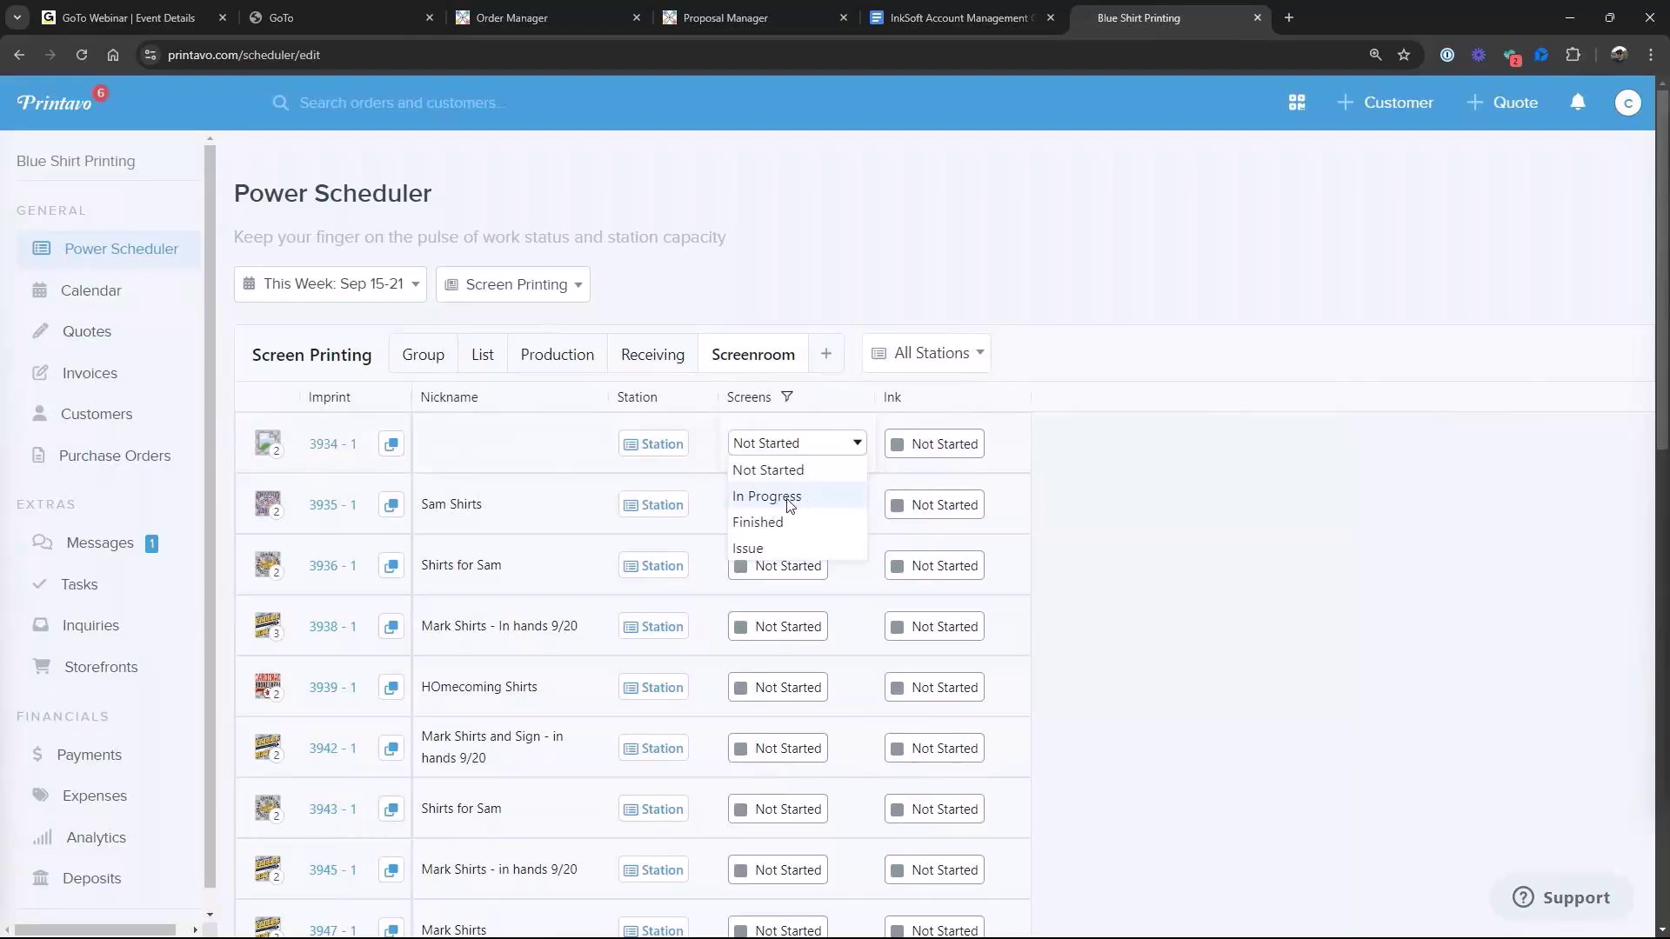
click(758, 523)
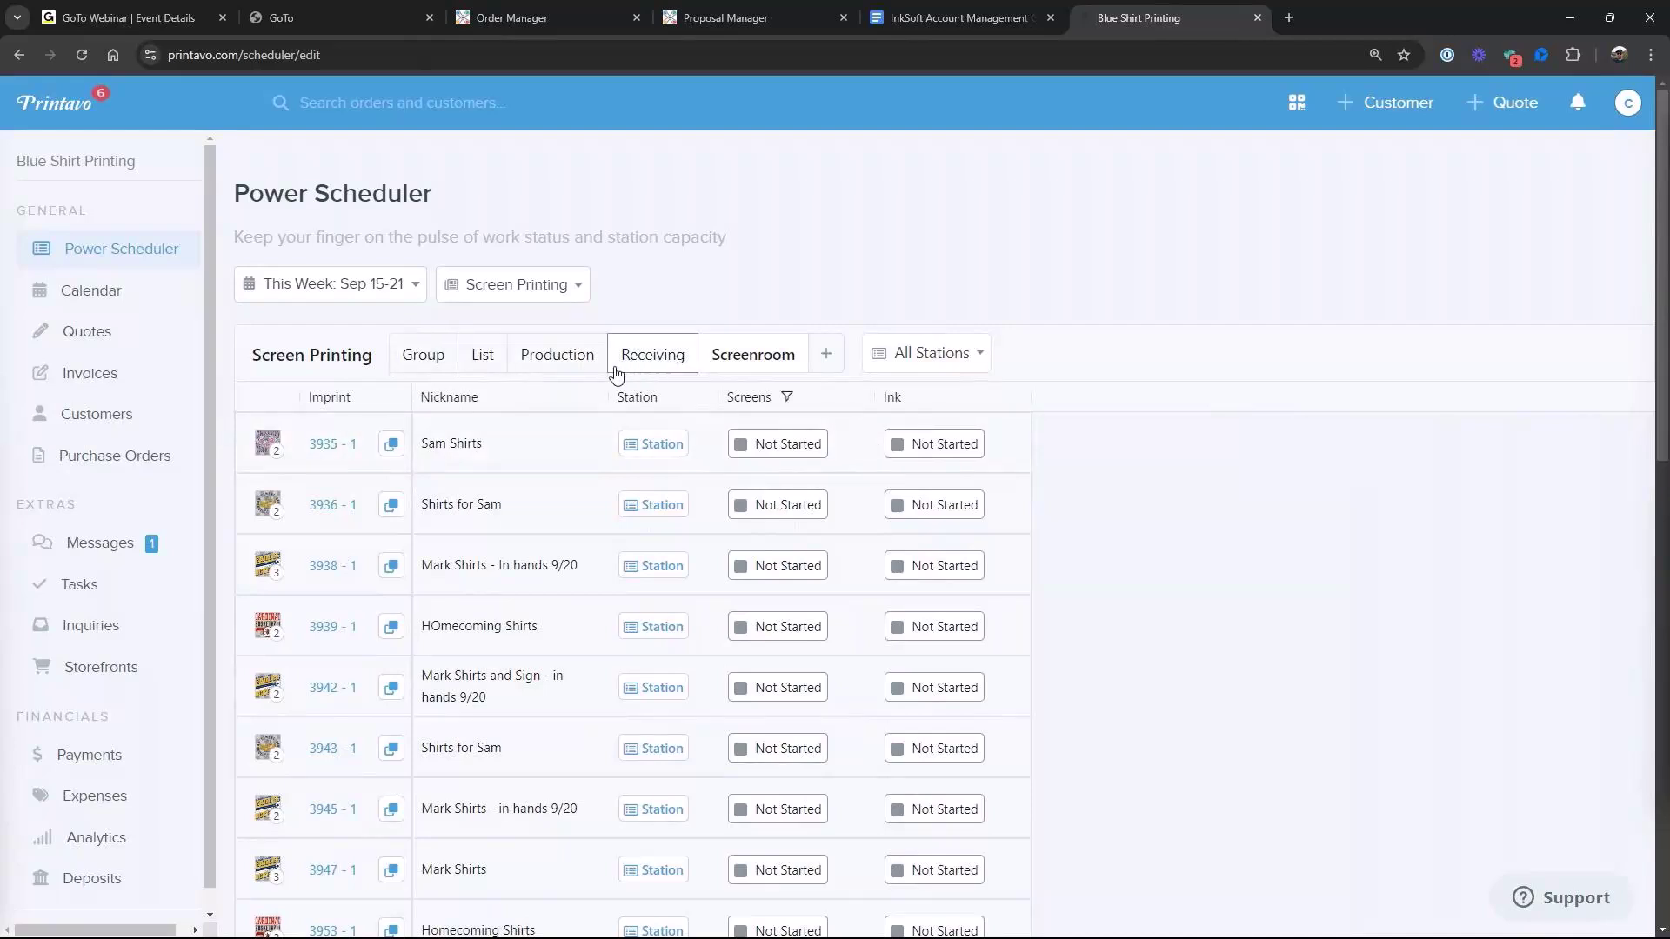
Look at the List view again, return to the Group view and expand the unassigned imprints
click(484, 361)
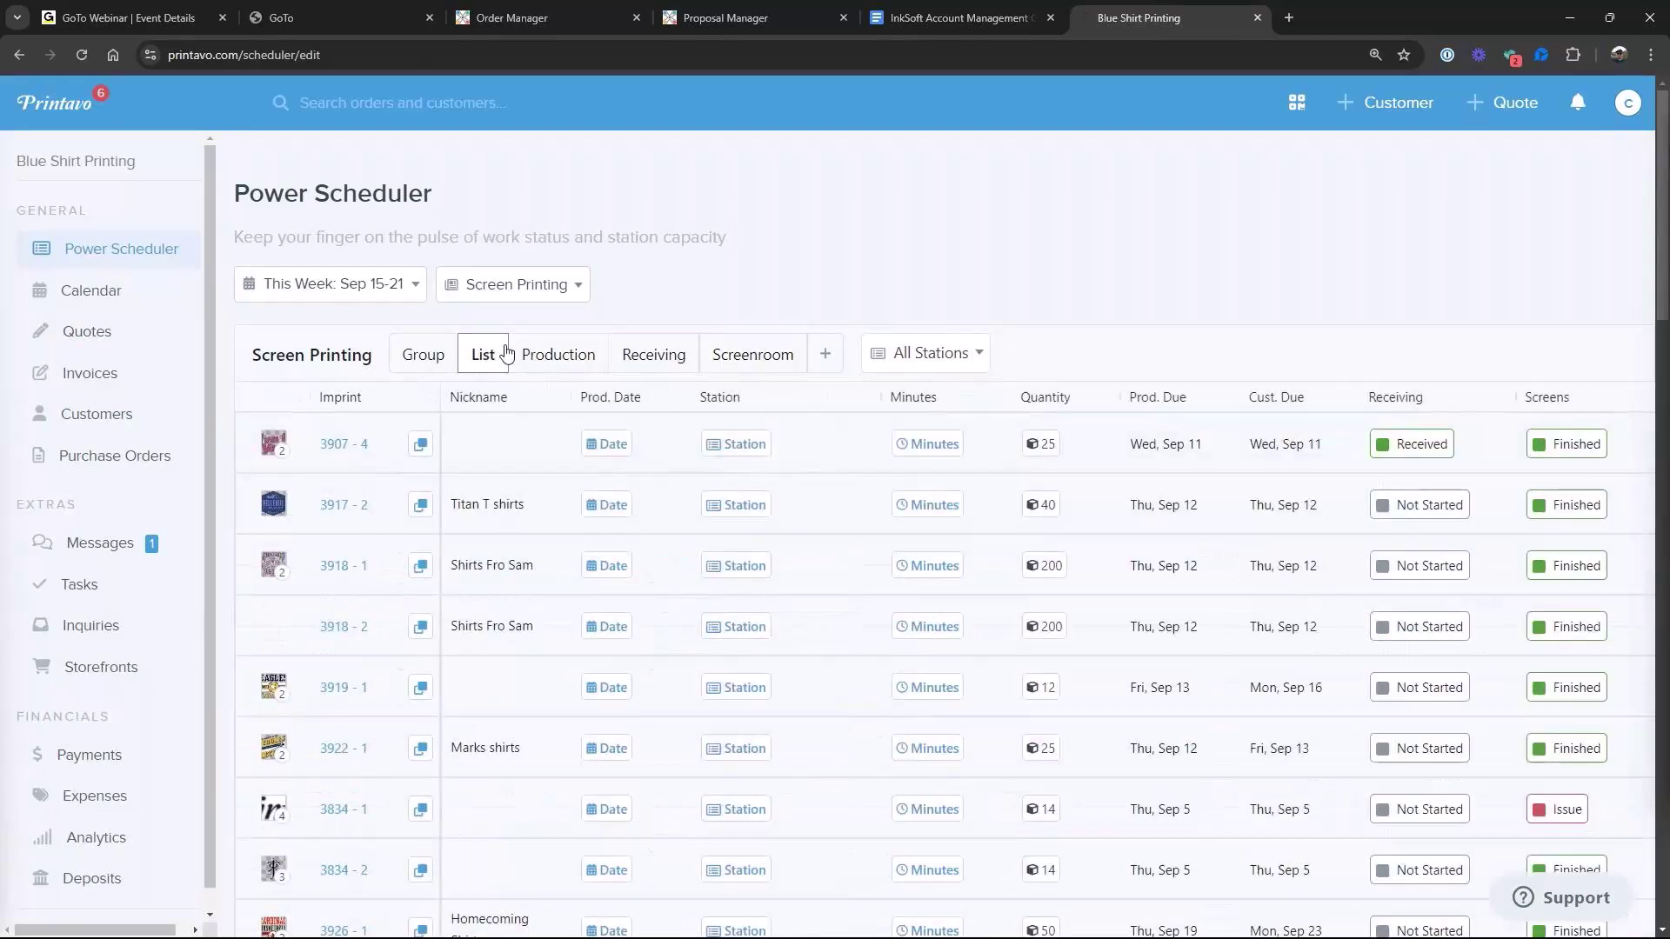
click(429, 364)
scroll(615, 574, down, 1)
click(615, 423)
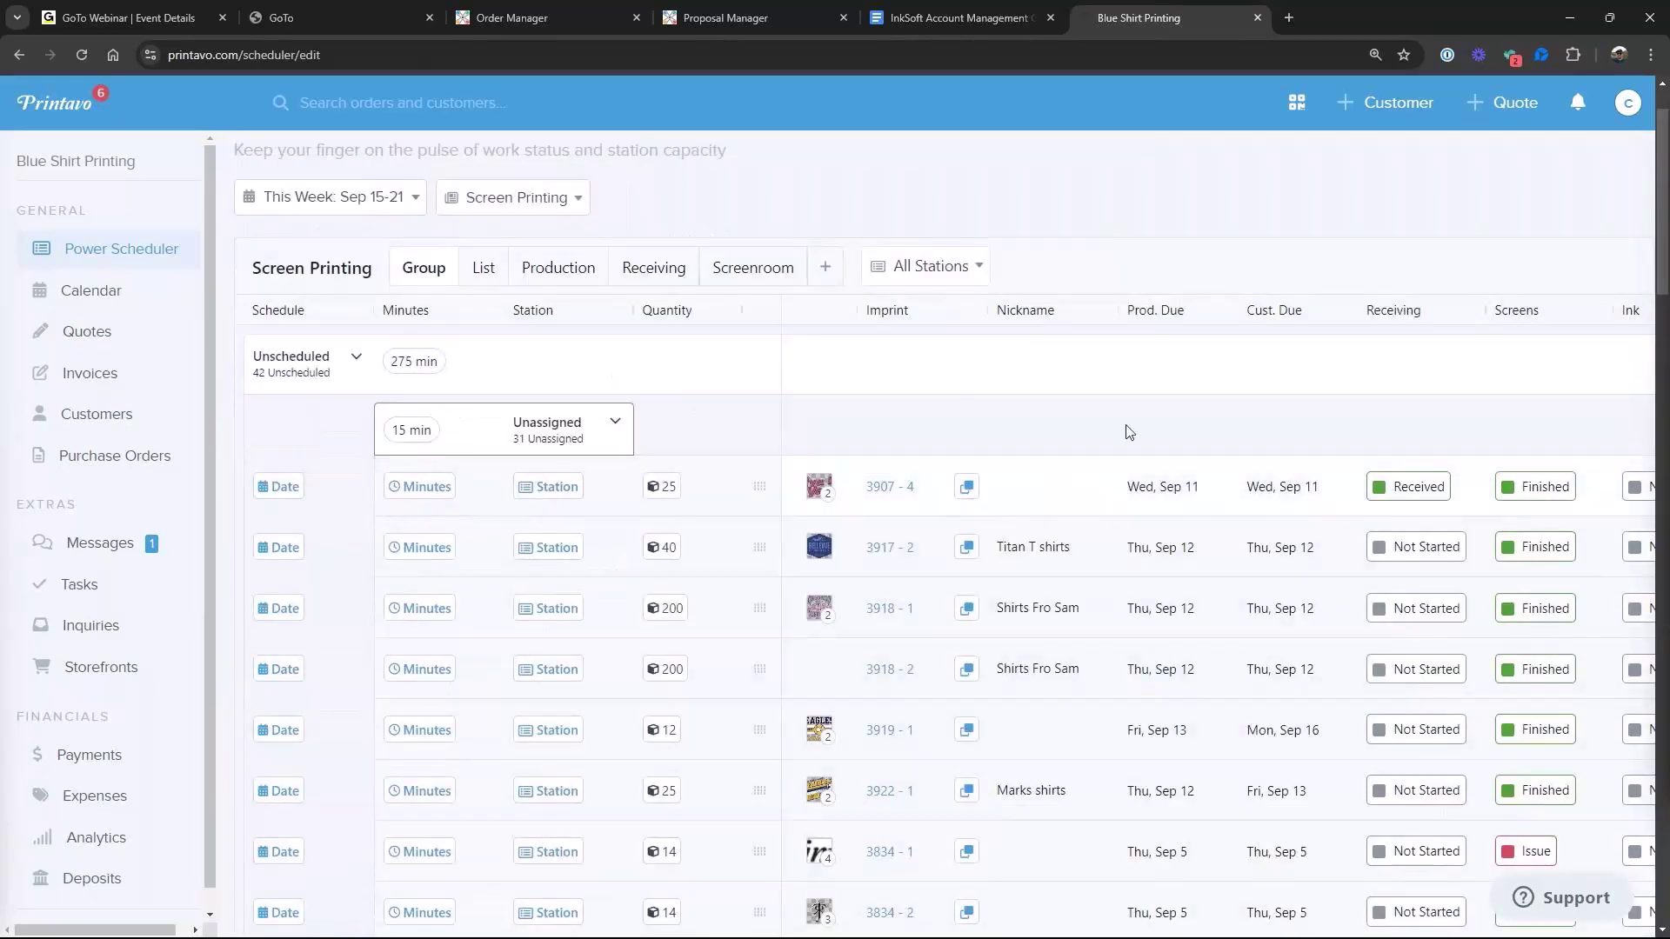
Set the newest invoice's status to Completed Orders / Closed and mark it as ready to ship/pickup in InkSoft
click(113, 379)
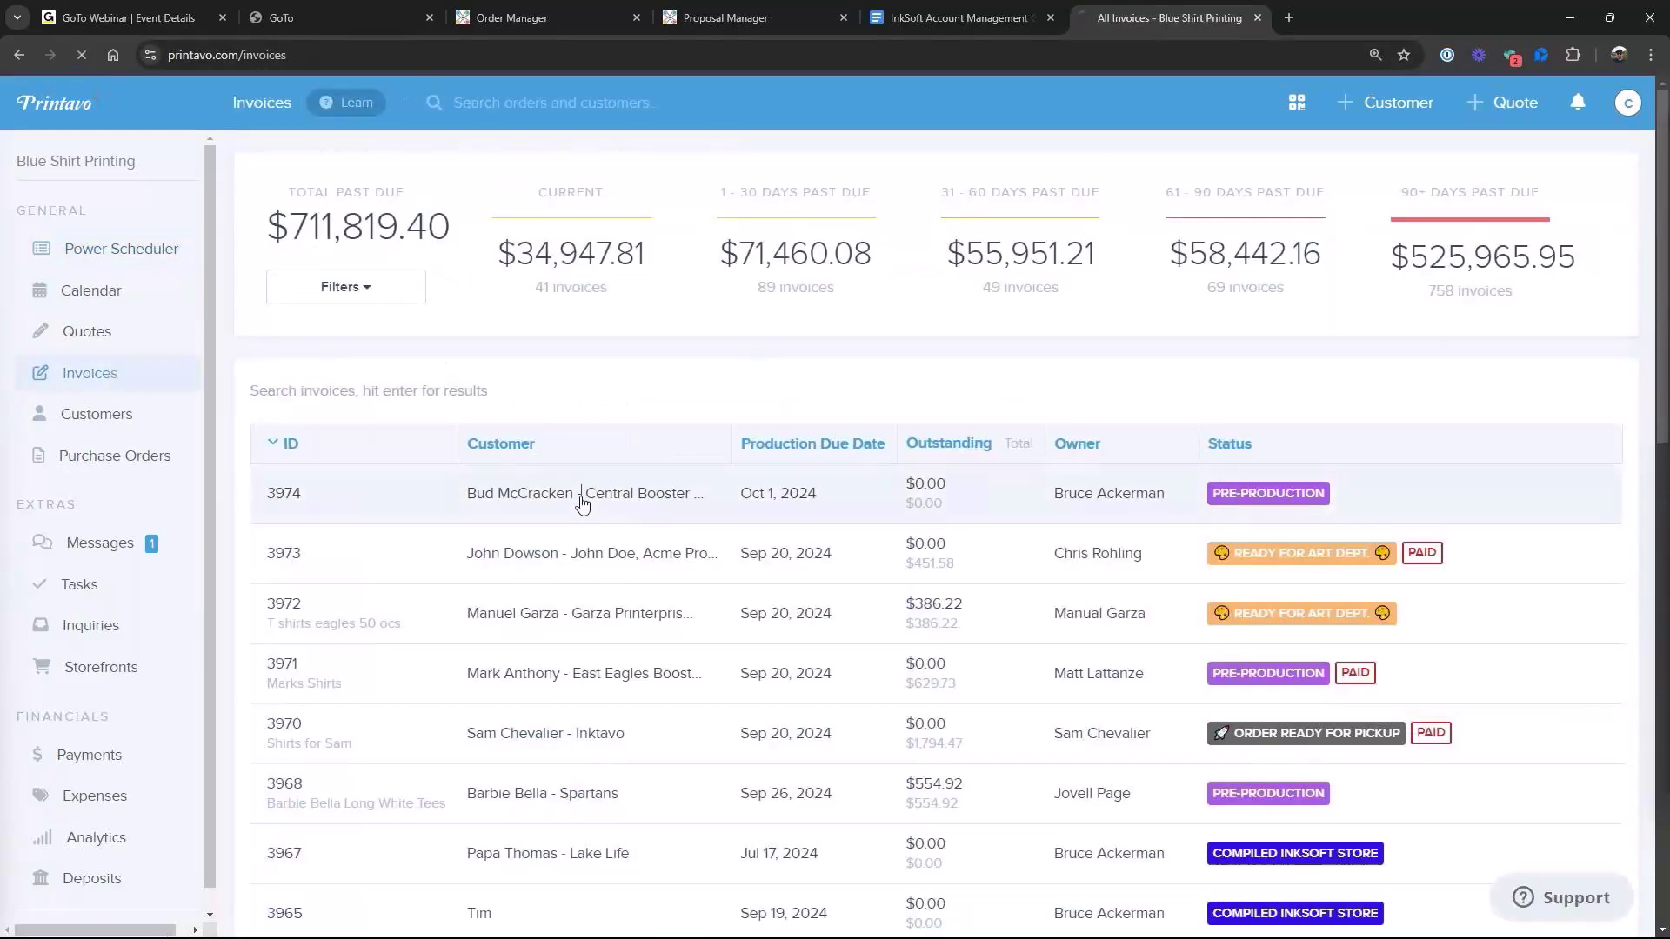
click(581, 503)
click(1599, 183)
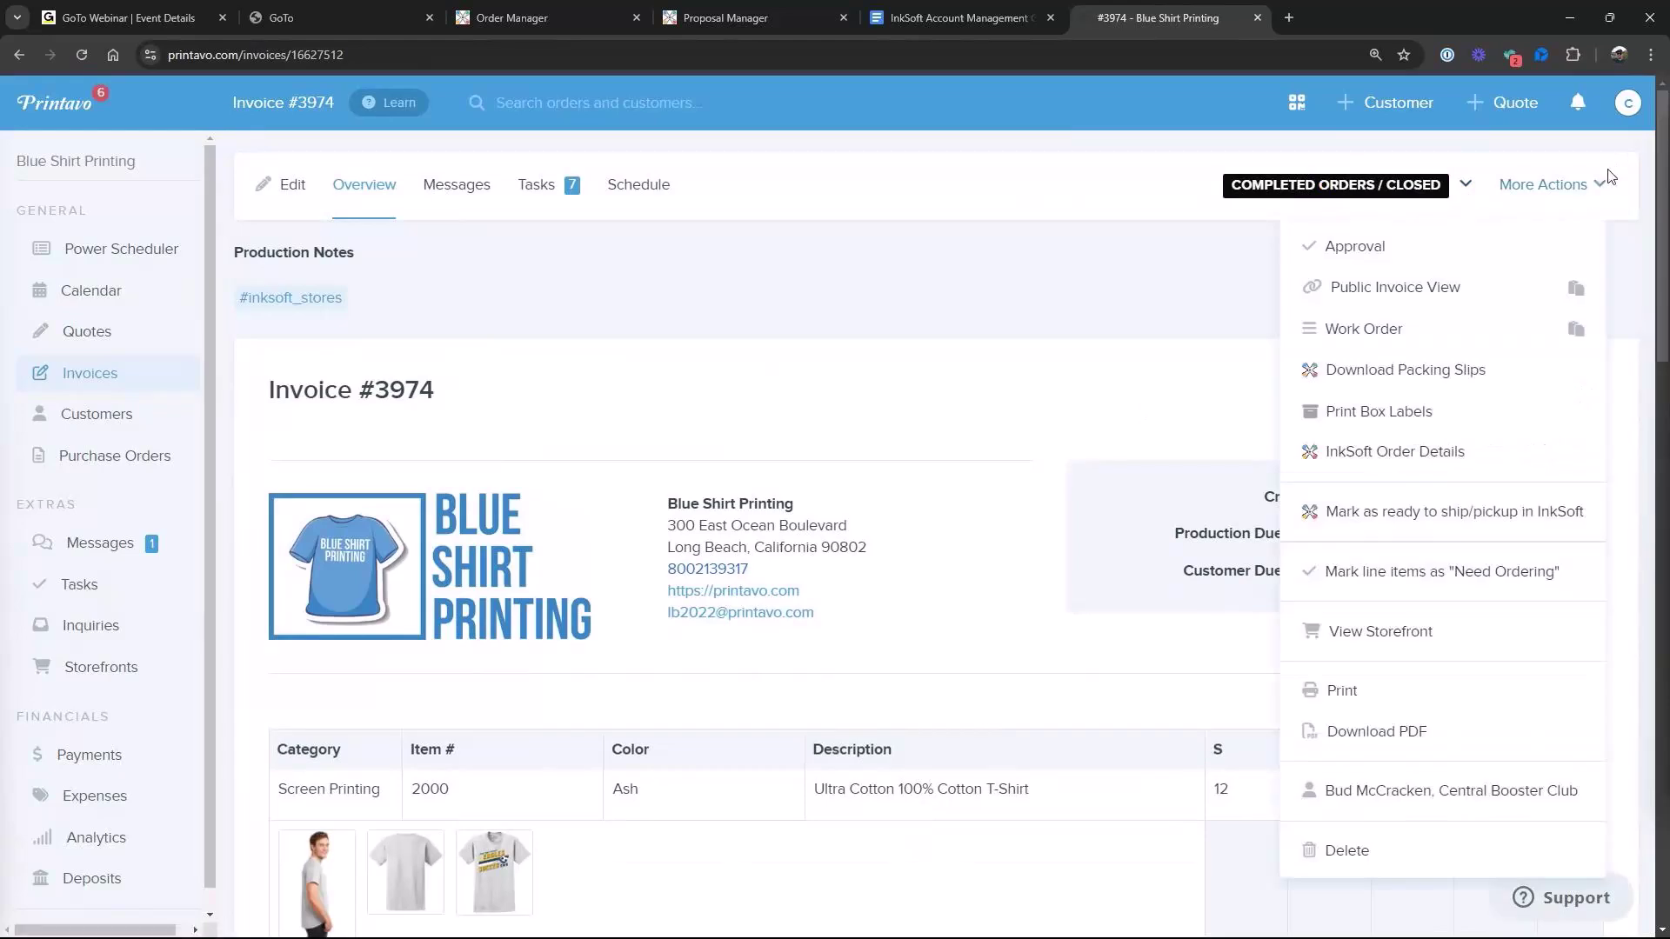
click(1473, 519)
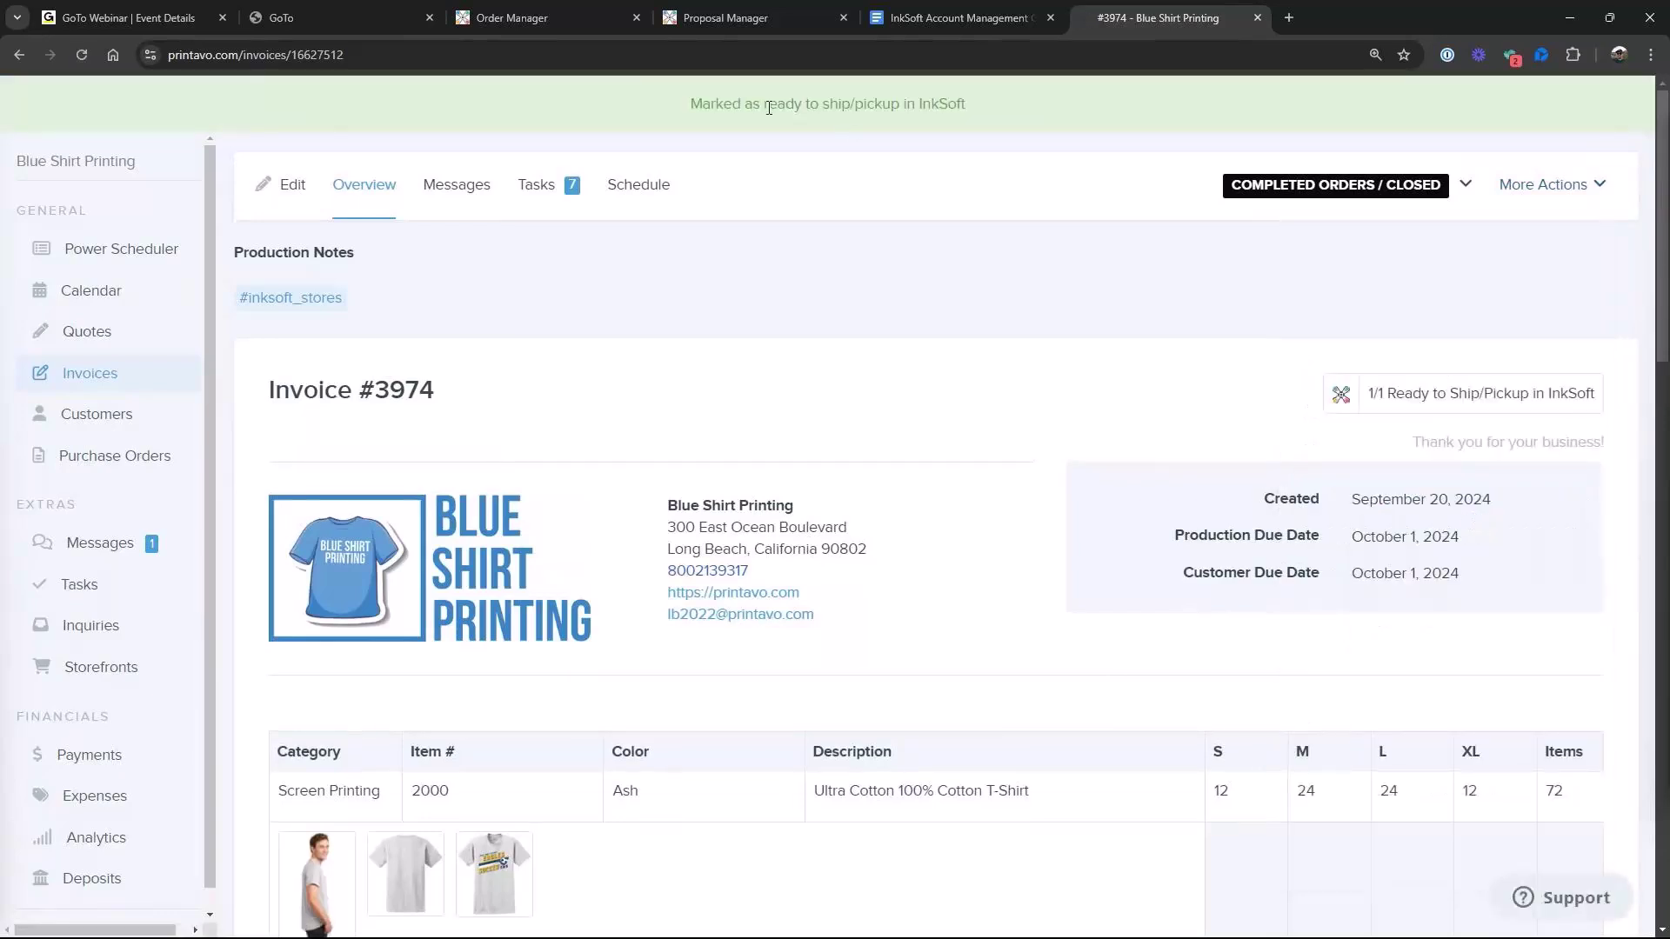
Switch to InkSoft's Order Manager, open the newest order in Ready to Pick Up and record its pick up
click(579, 23)
click(545, 106)
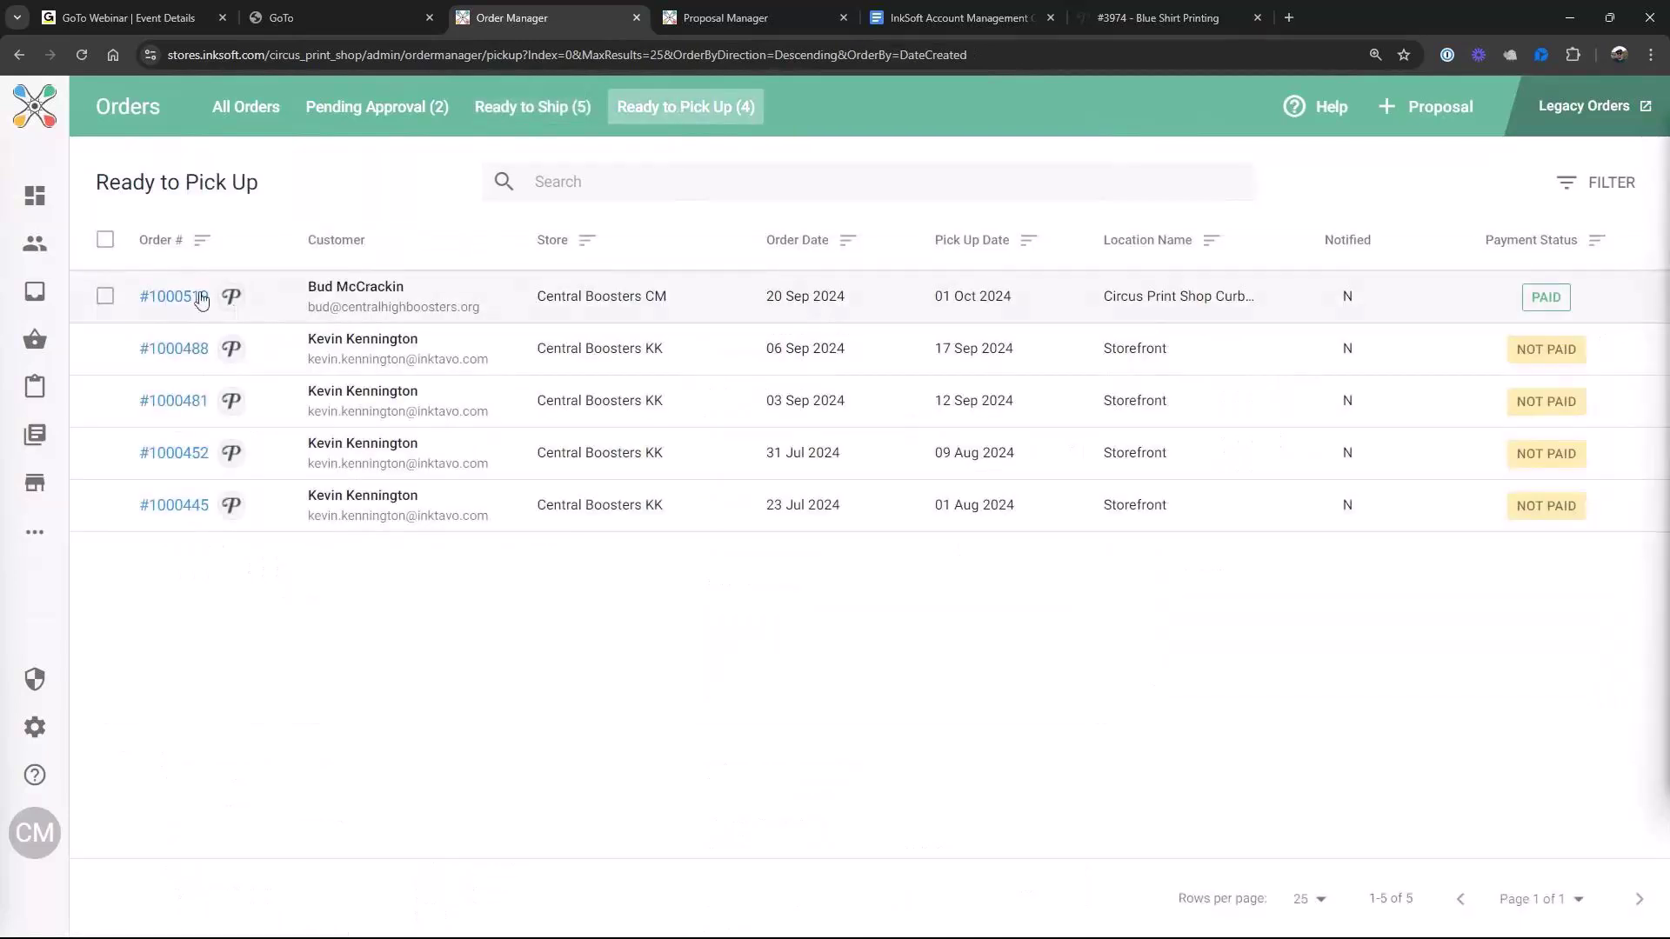
click(200, 297)
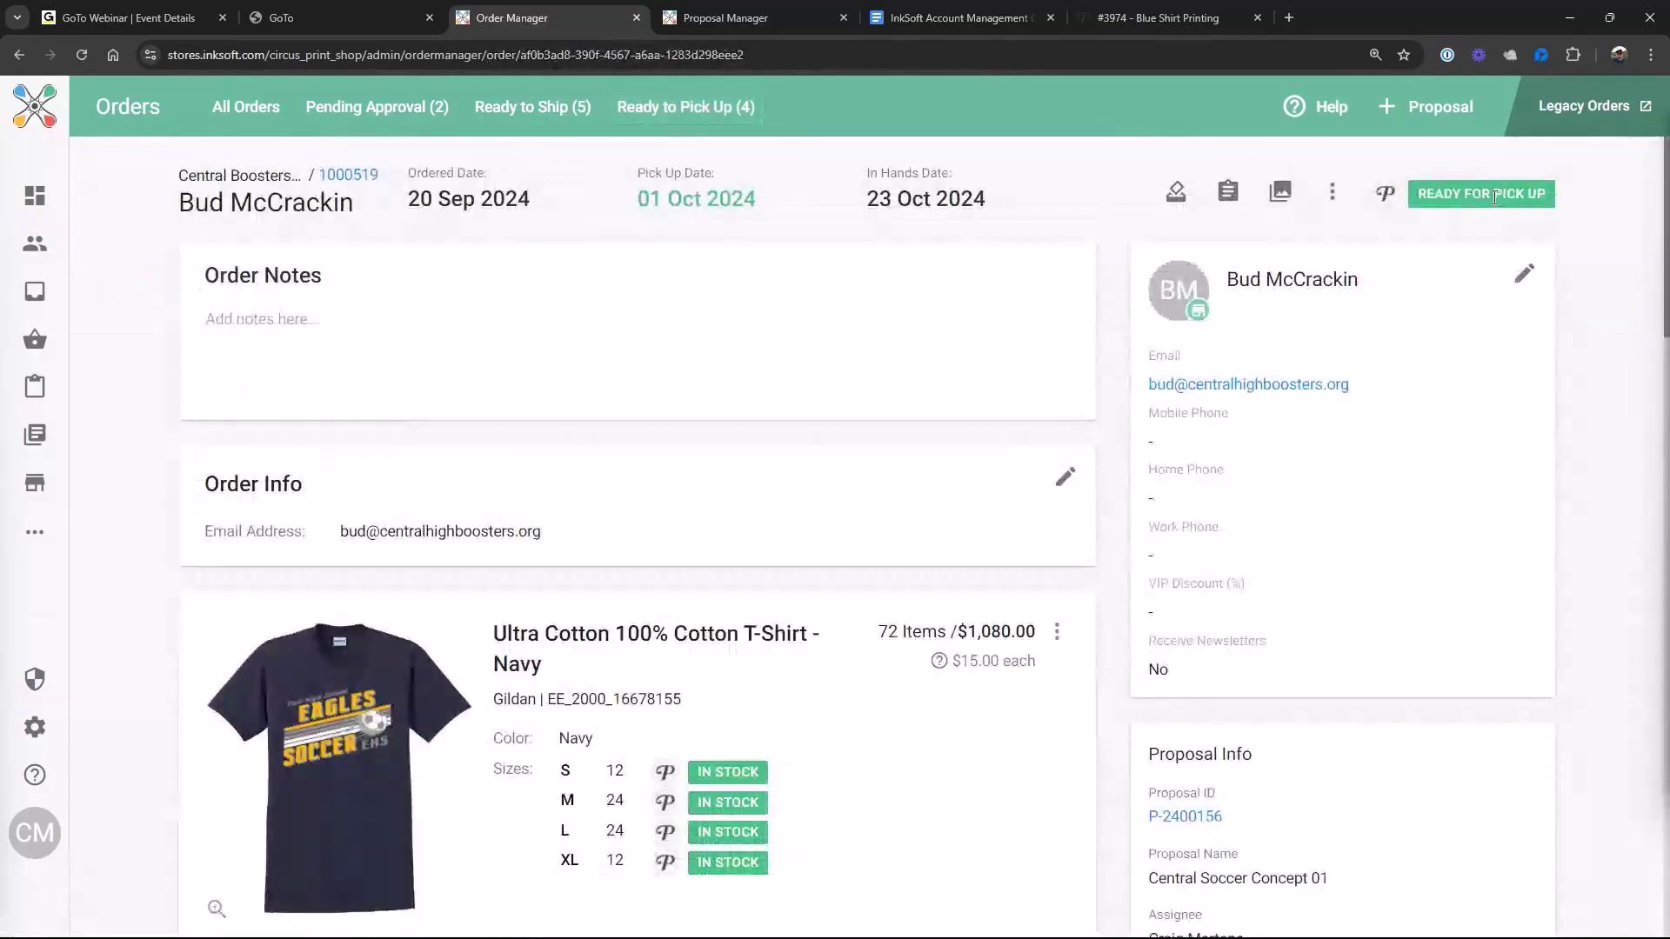
scroll(1453, 438, down, 9)
scroll(1453, 438, down, 8)
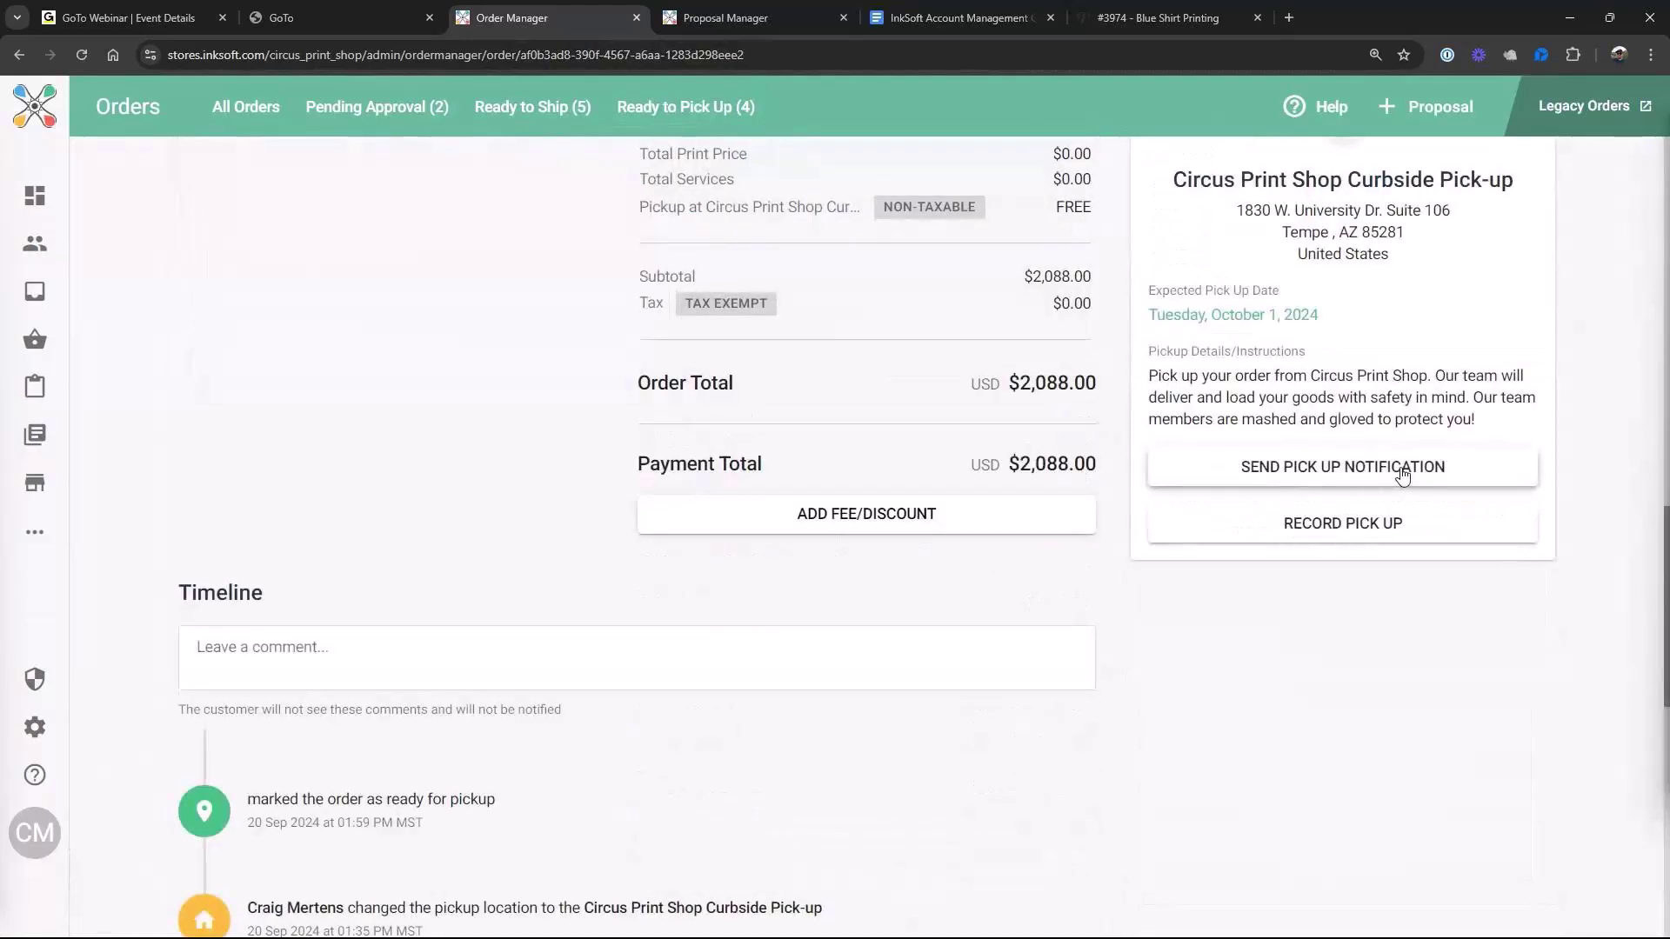
click(1386, 525)
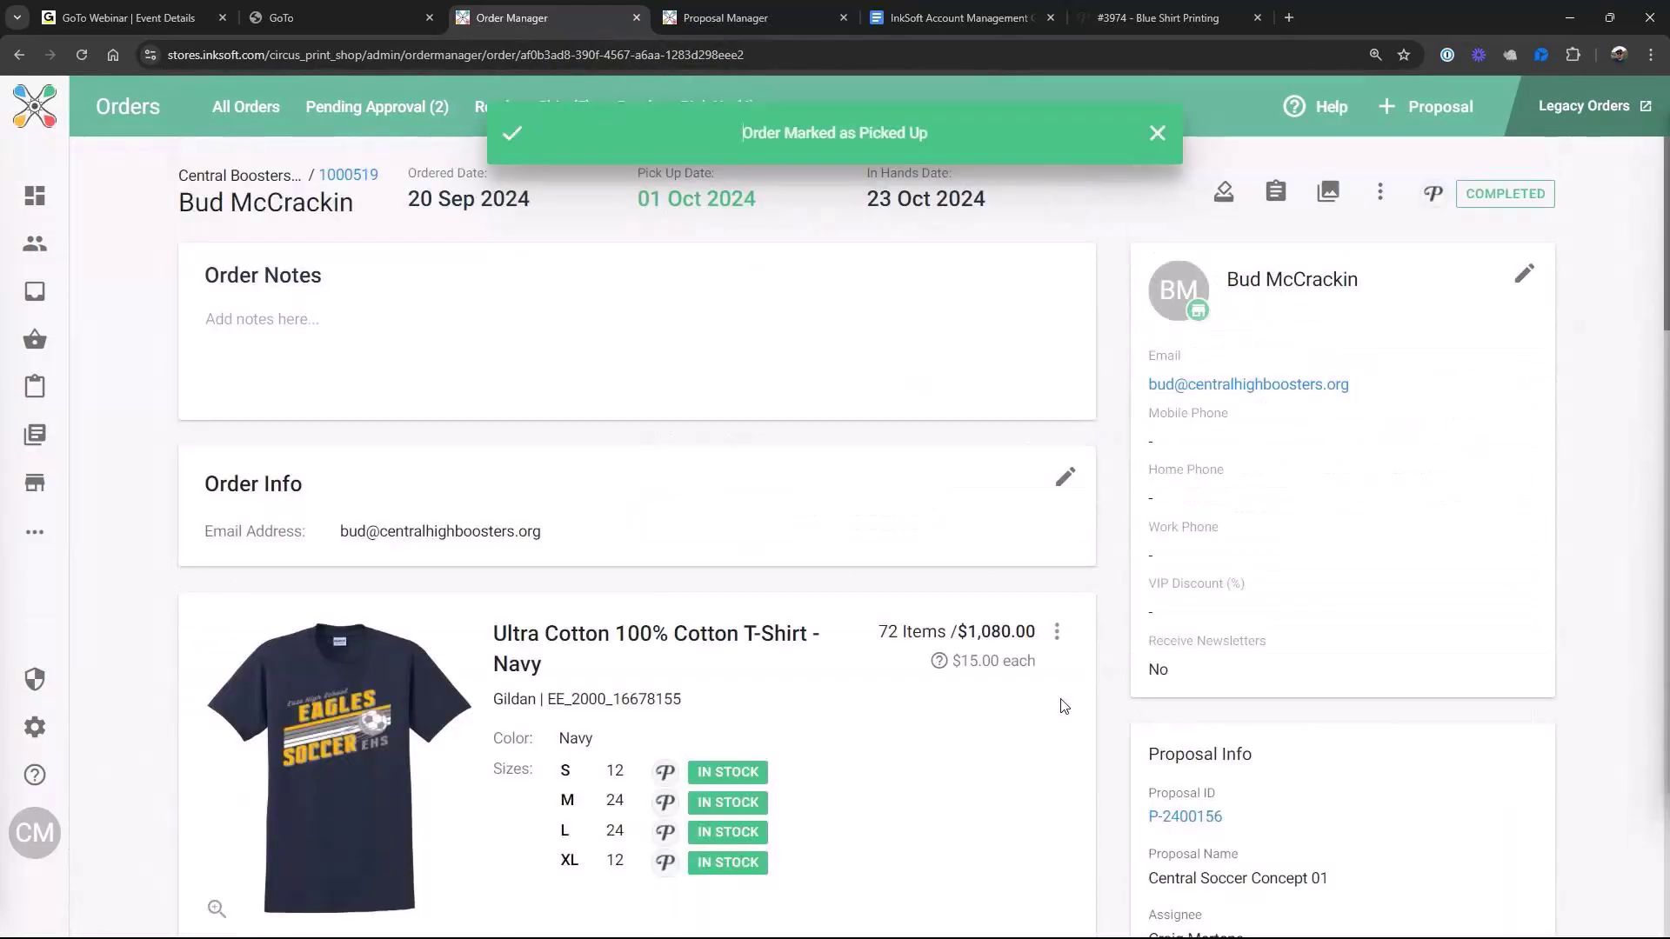